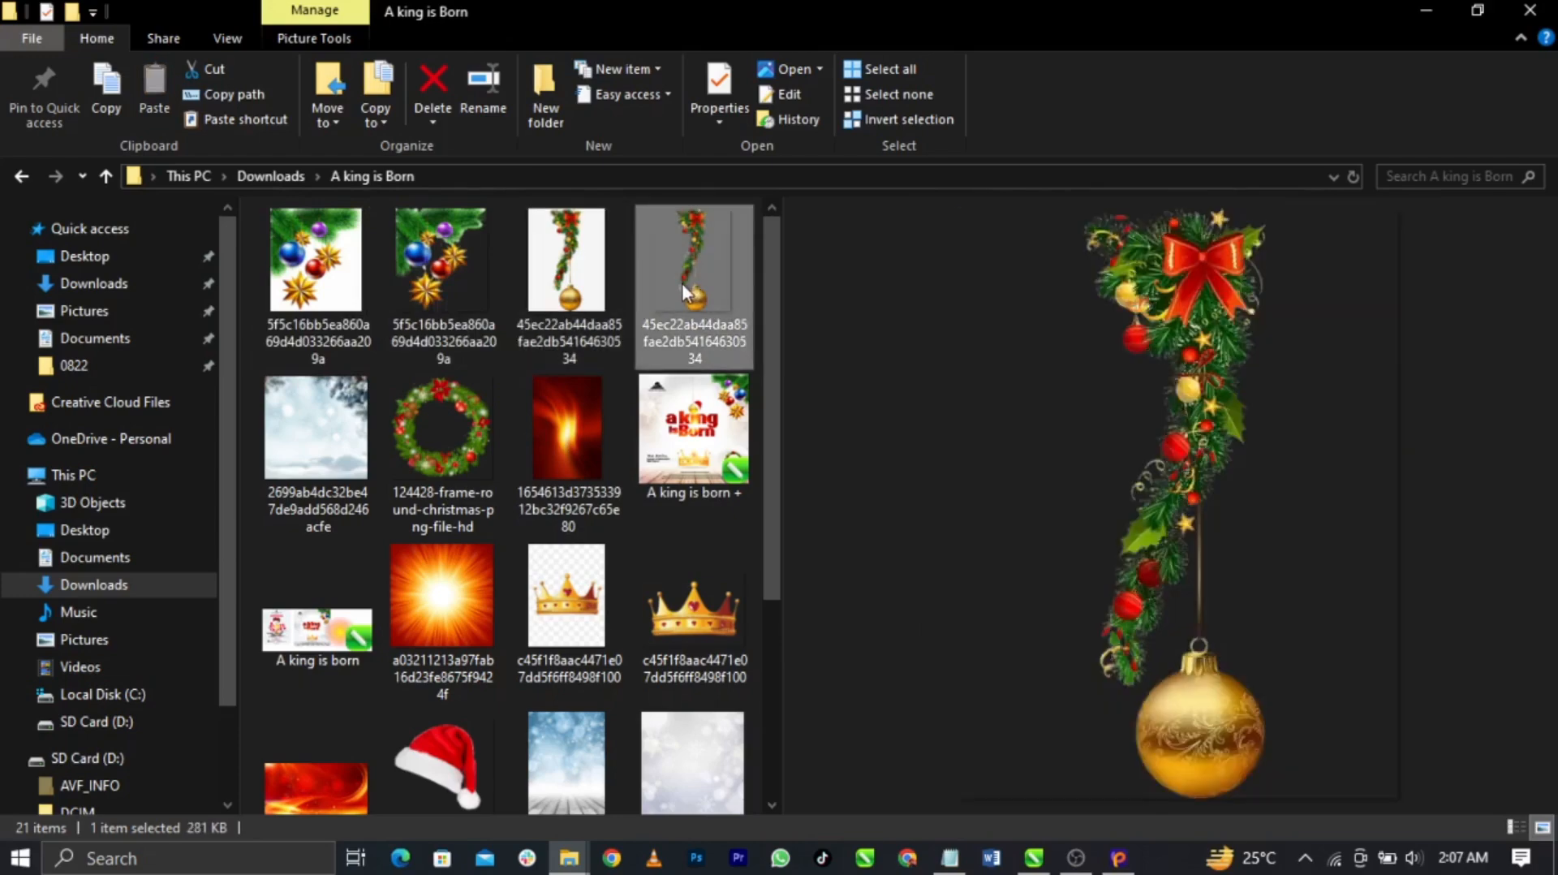
Preview the wreath, both gold crown images and finally the red flame background
click(470, 440)
click(714, 620)
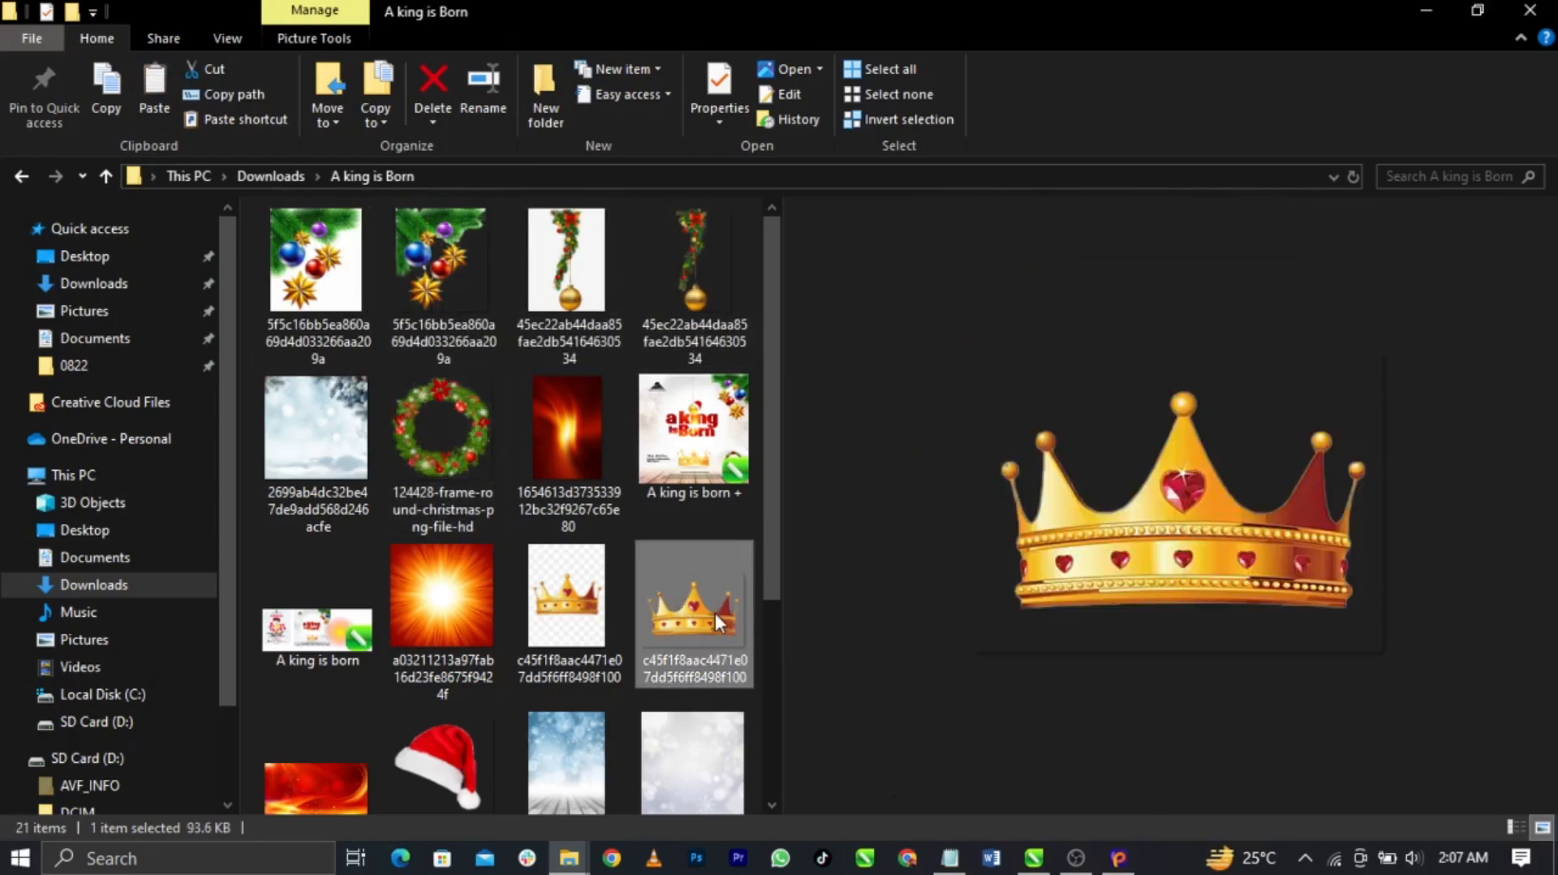
click(606, 600)
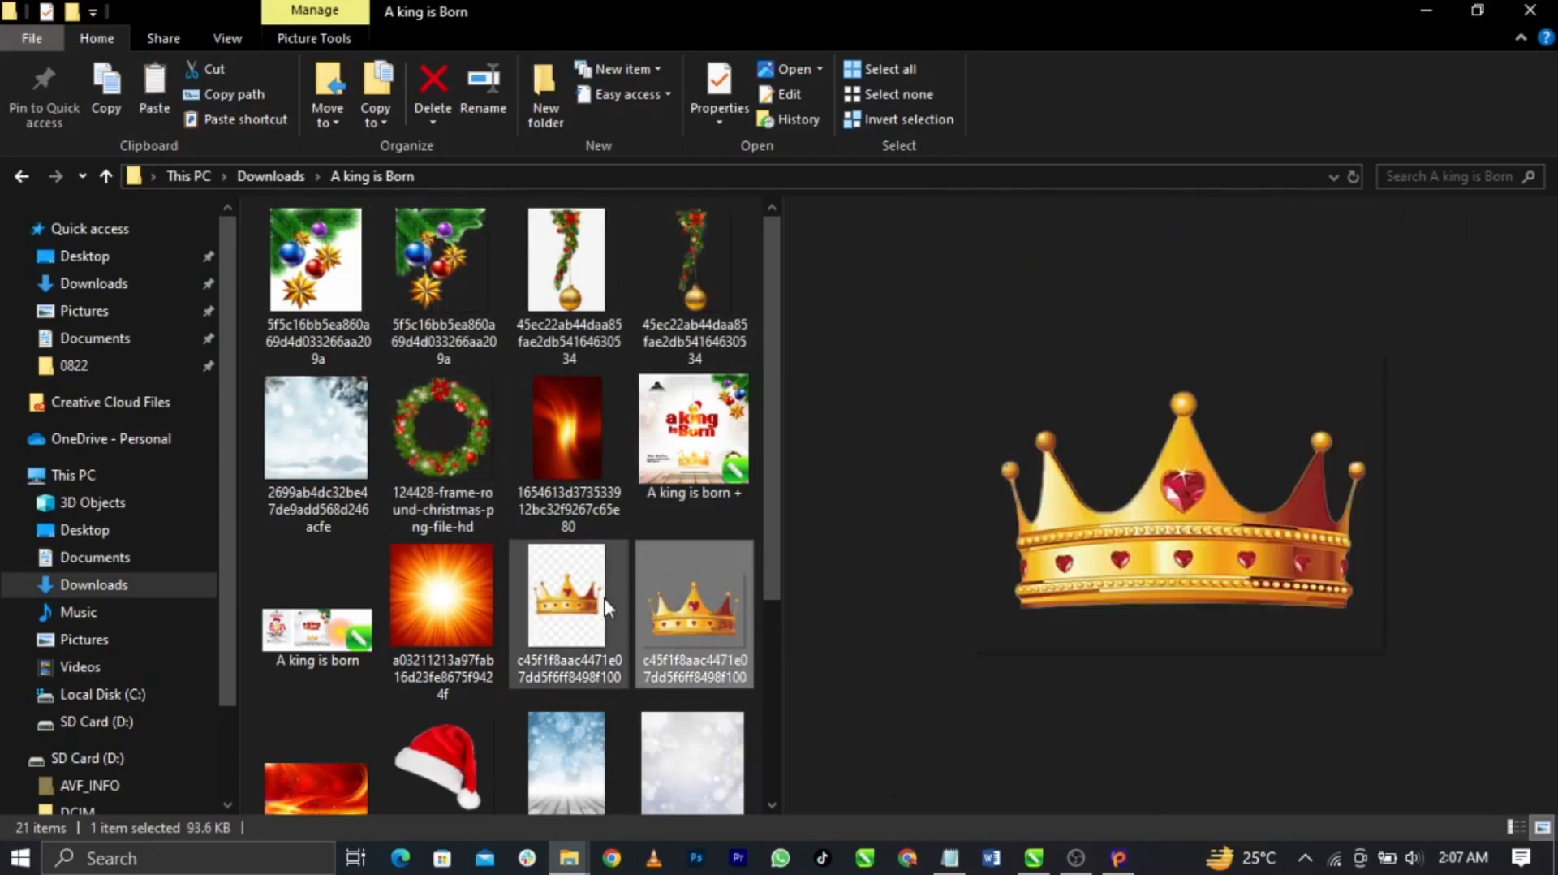
click(685, 625)
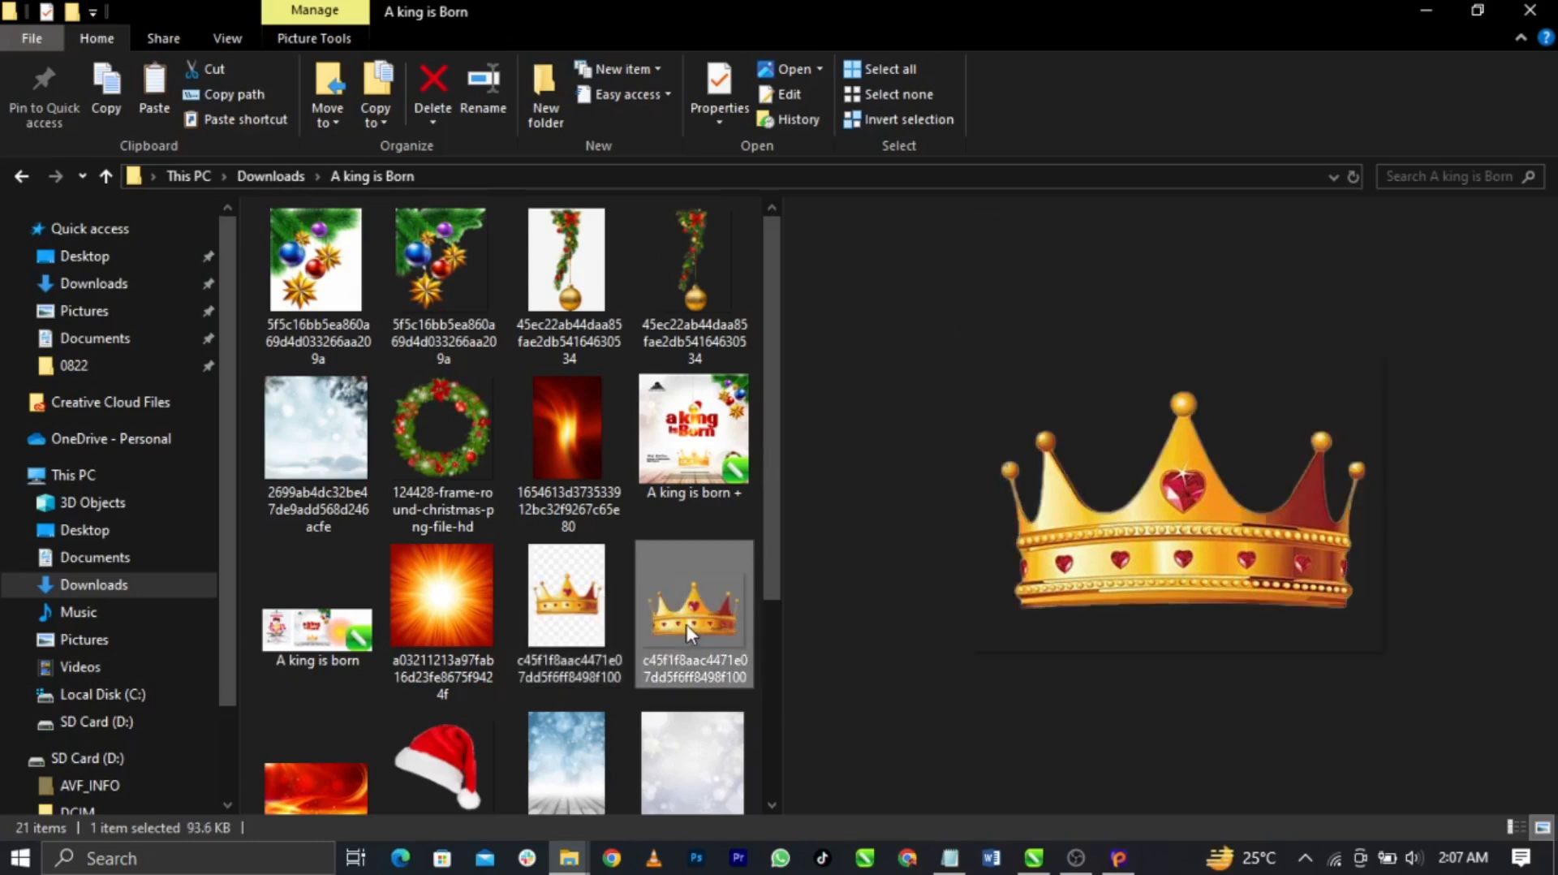
click(541, 456)
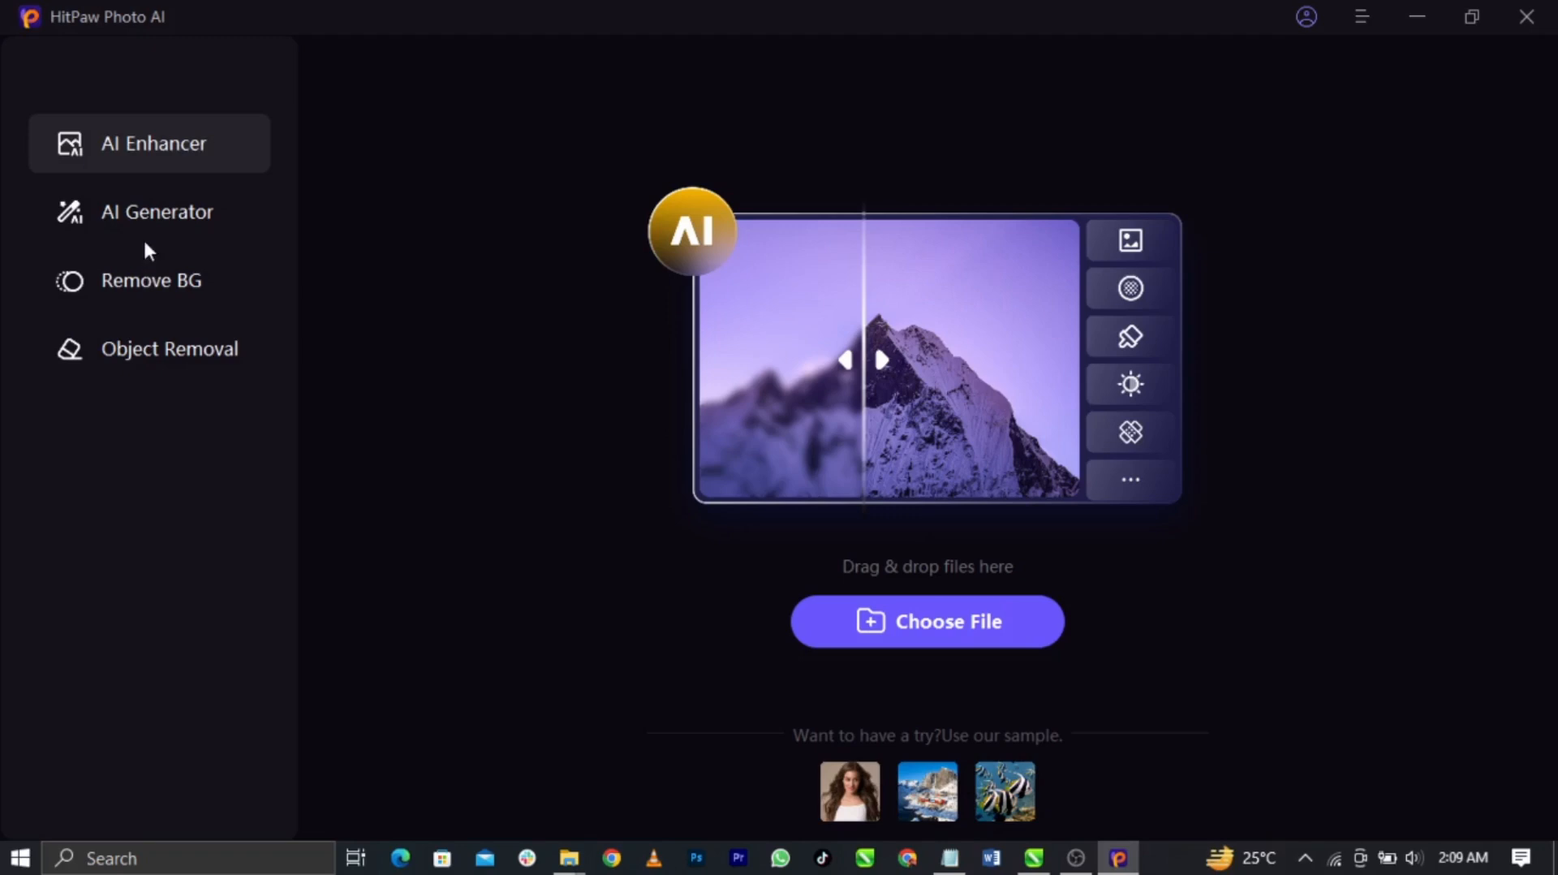
Switch to Remove BG and bring up the Choose File dialog on Pictures
click(157, 296)
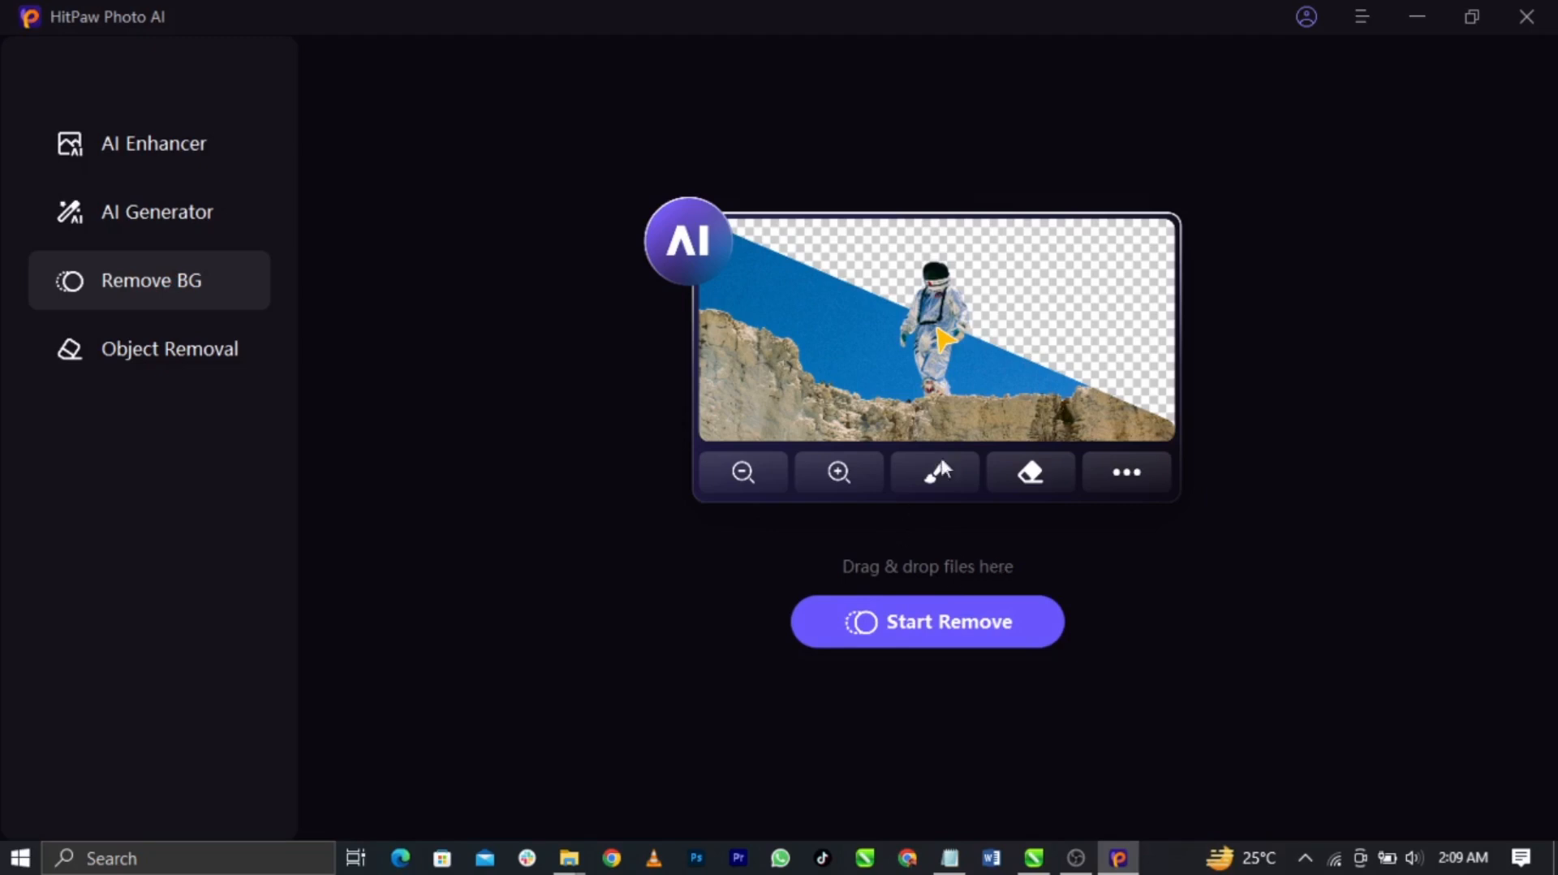
click(1003, 630)
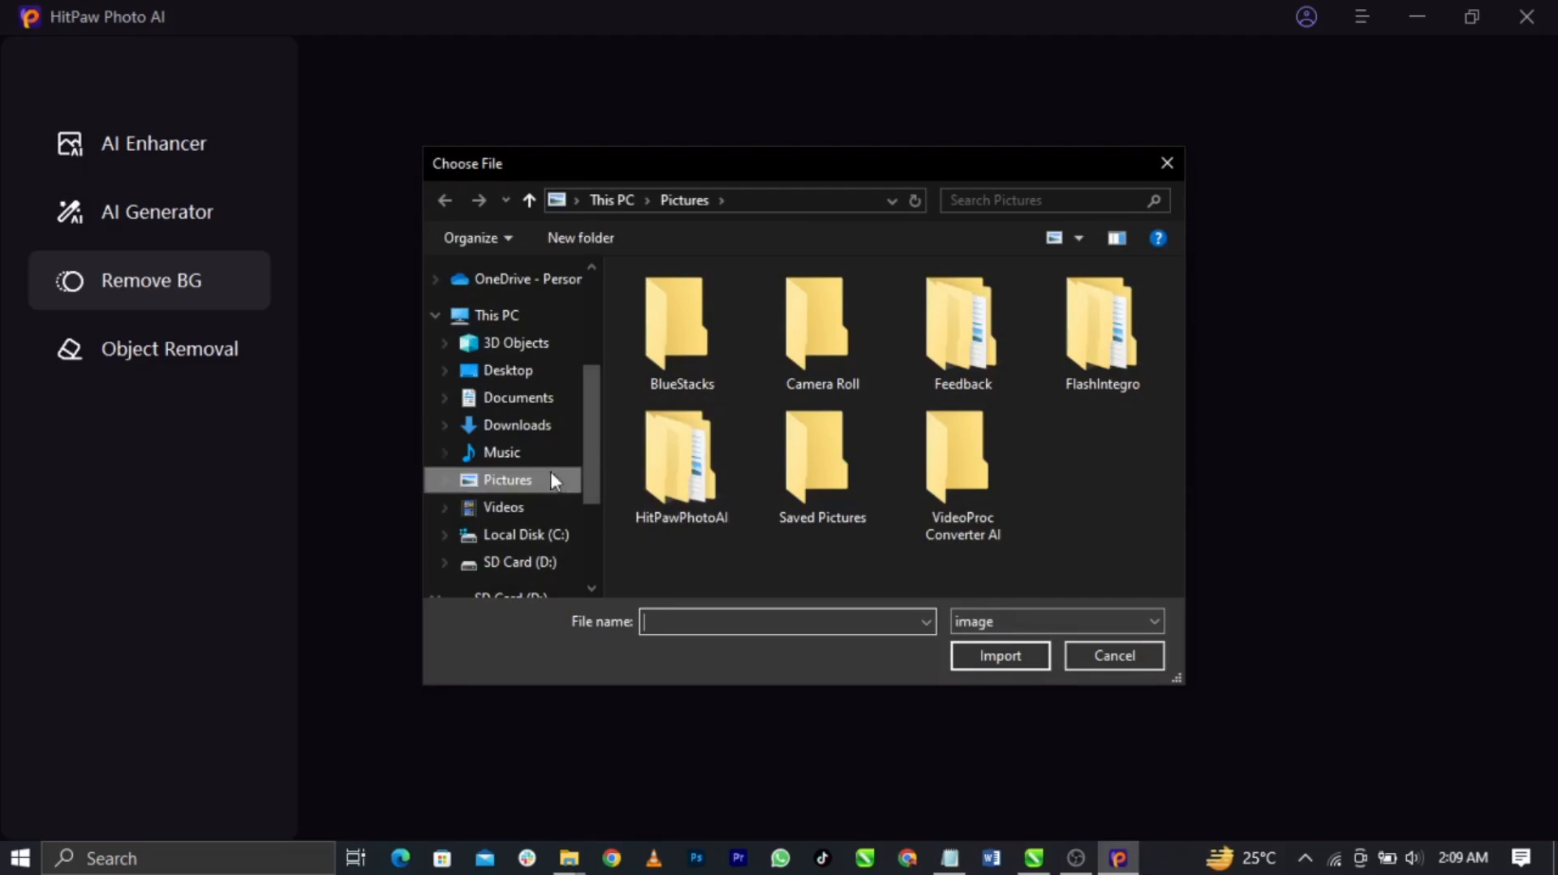
click(527, 437)
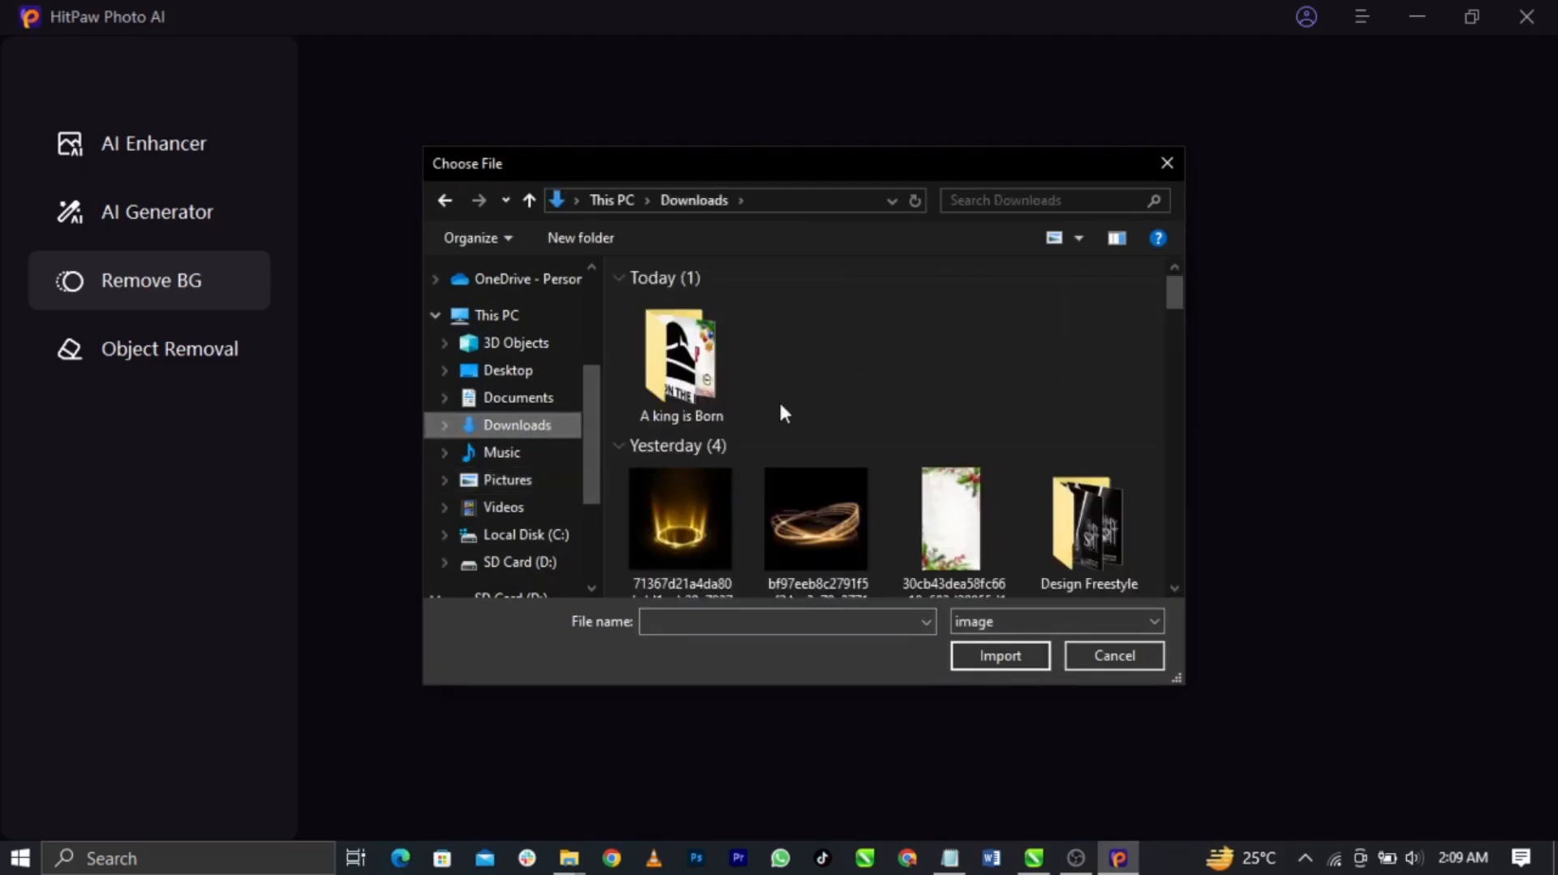
double_click(701, 373)
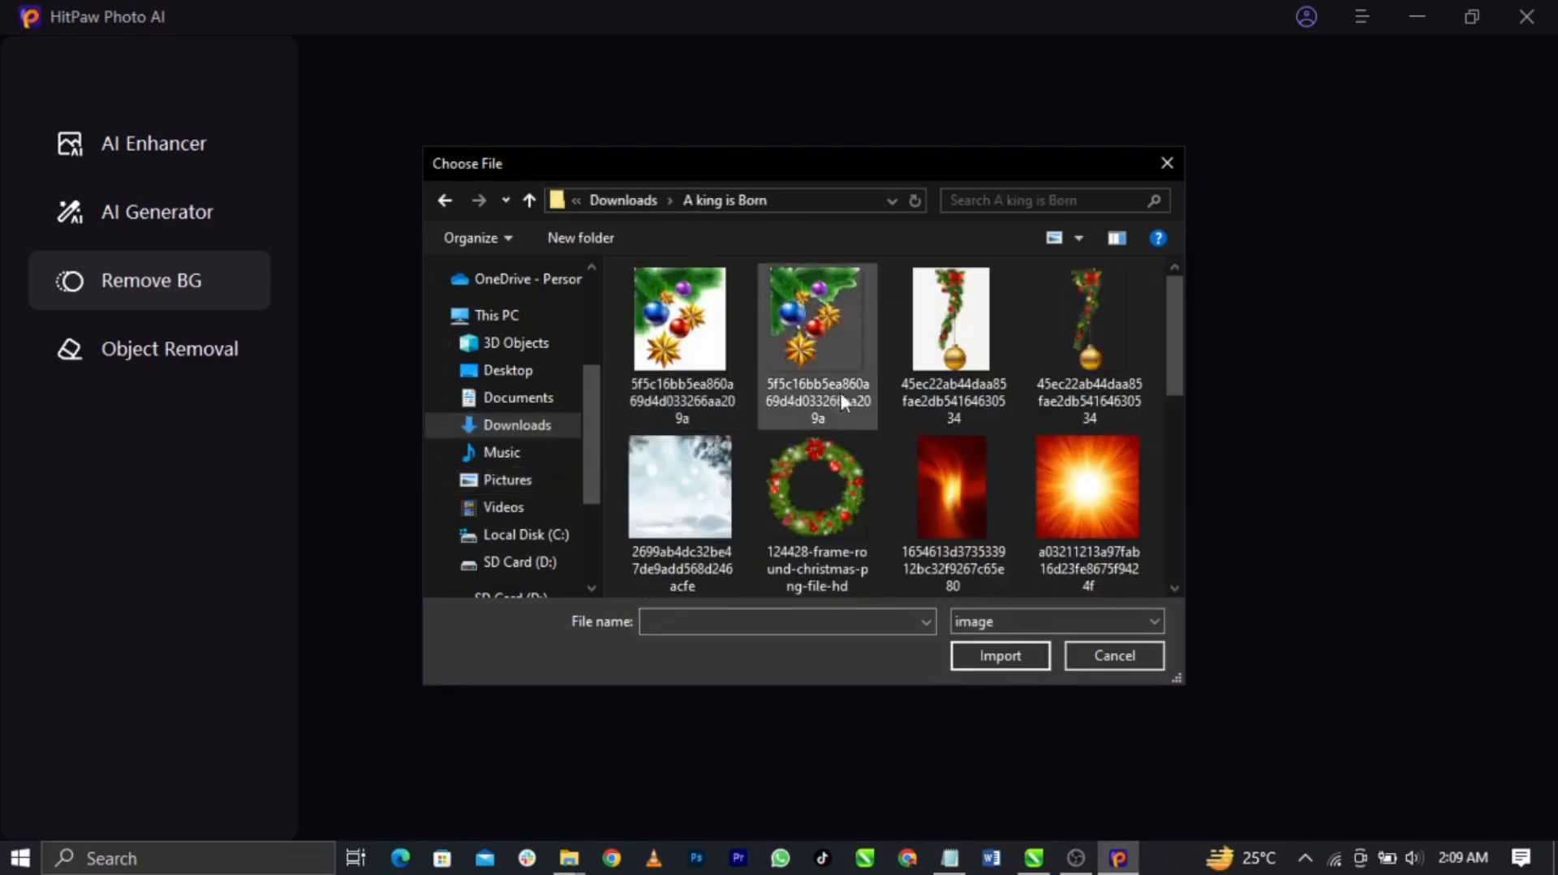
click(948, 350)
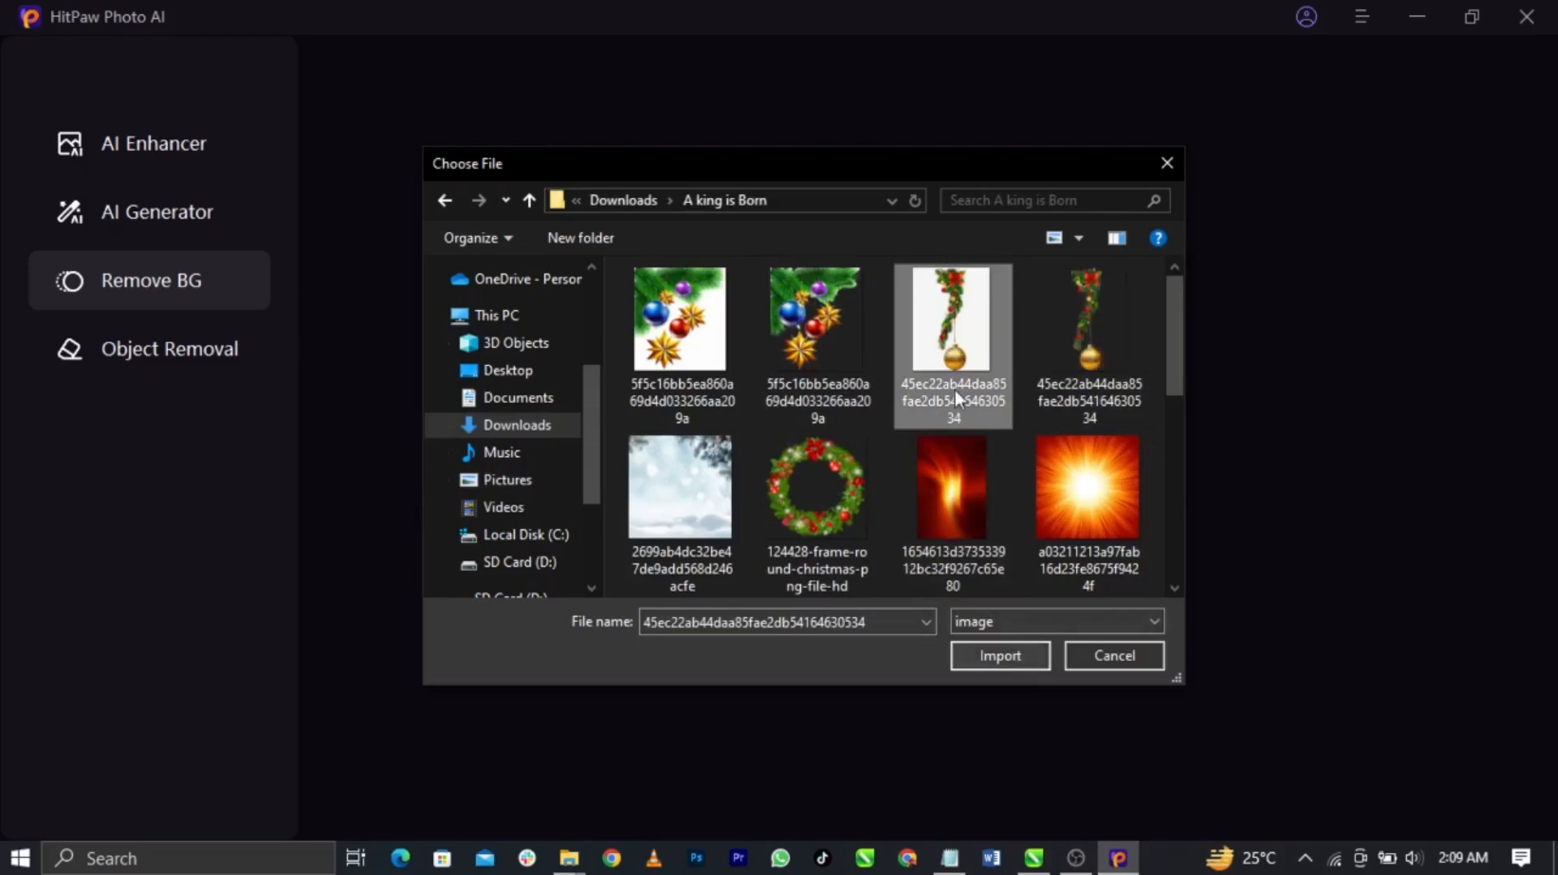
click(991, 664)
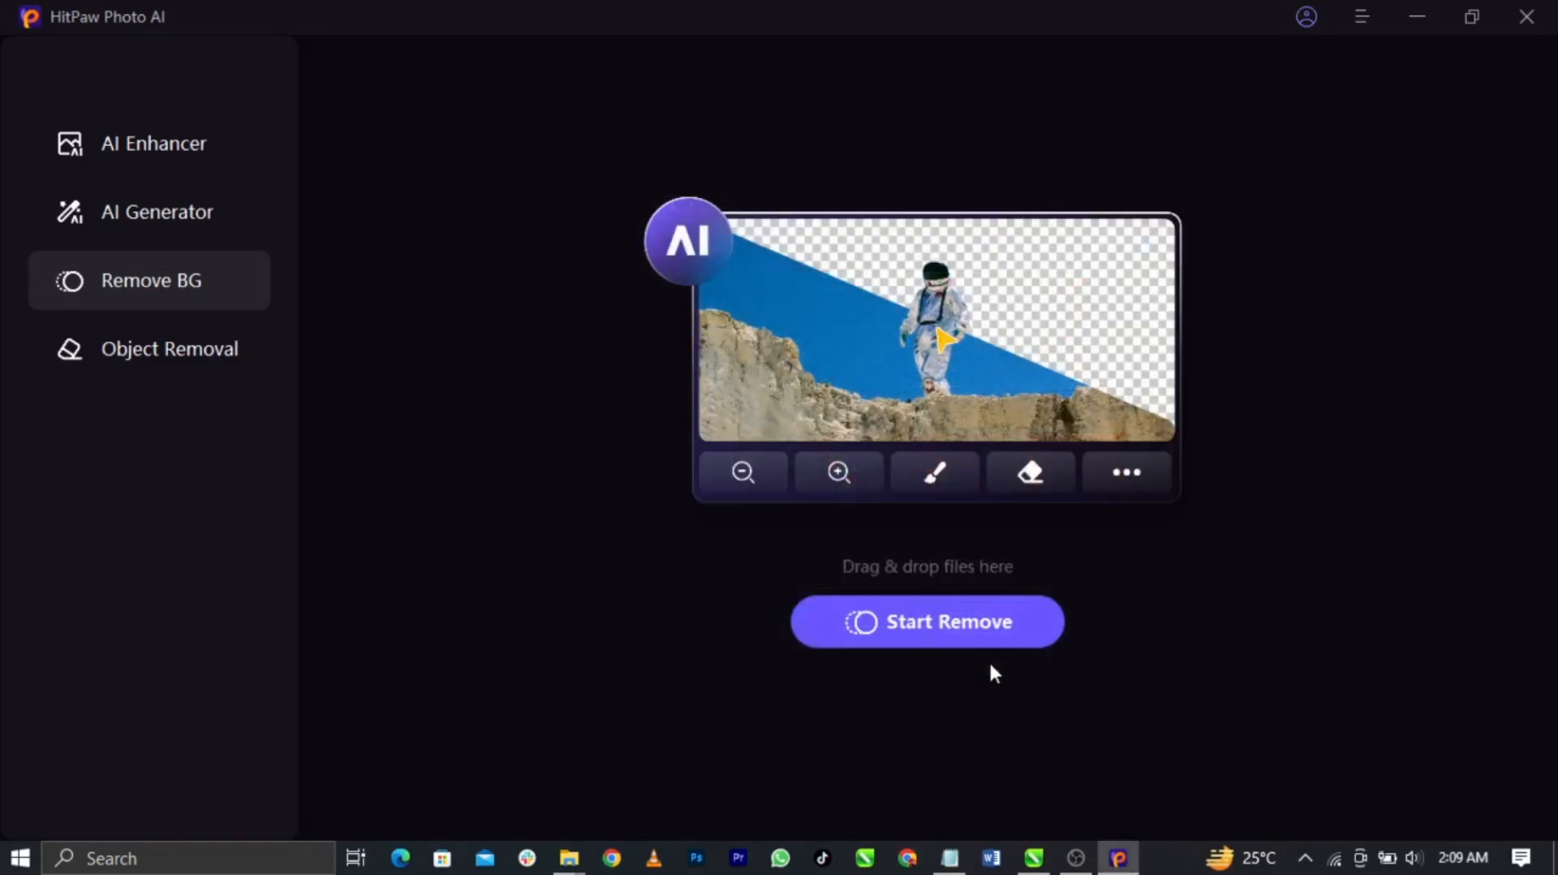
Run Remove BG on the imported garland pendant image
click(957, 631)
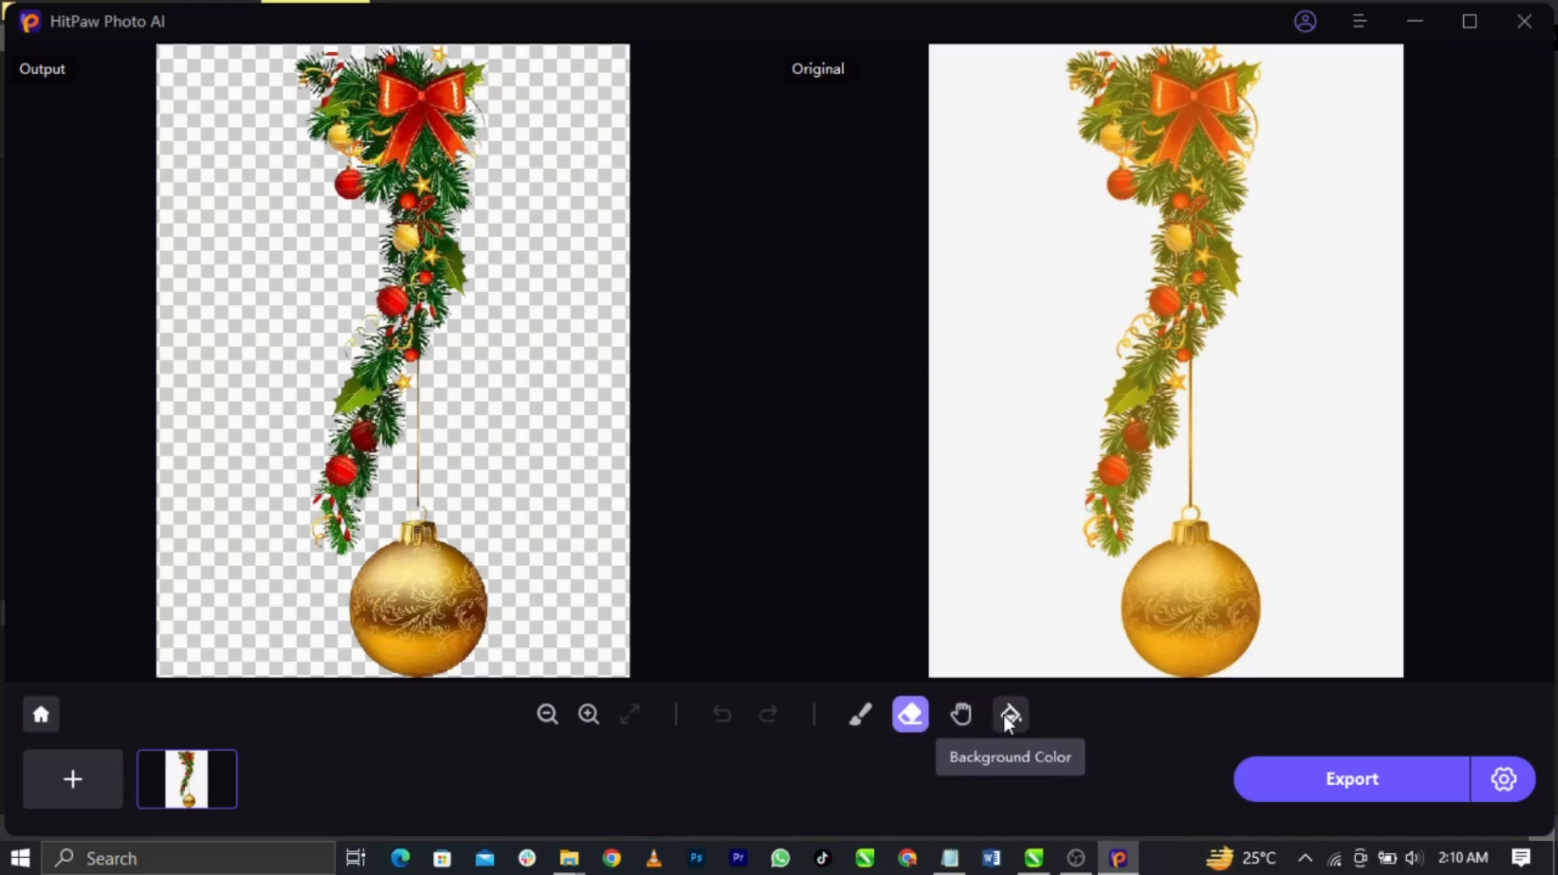
click(861, 716)
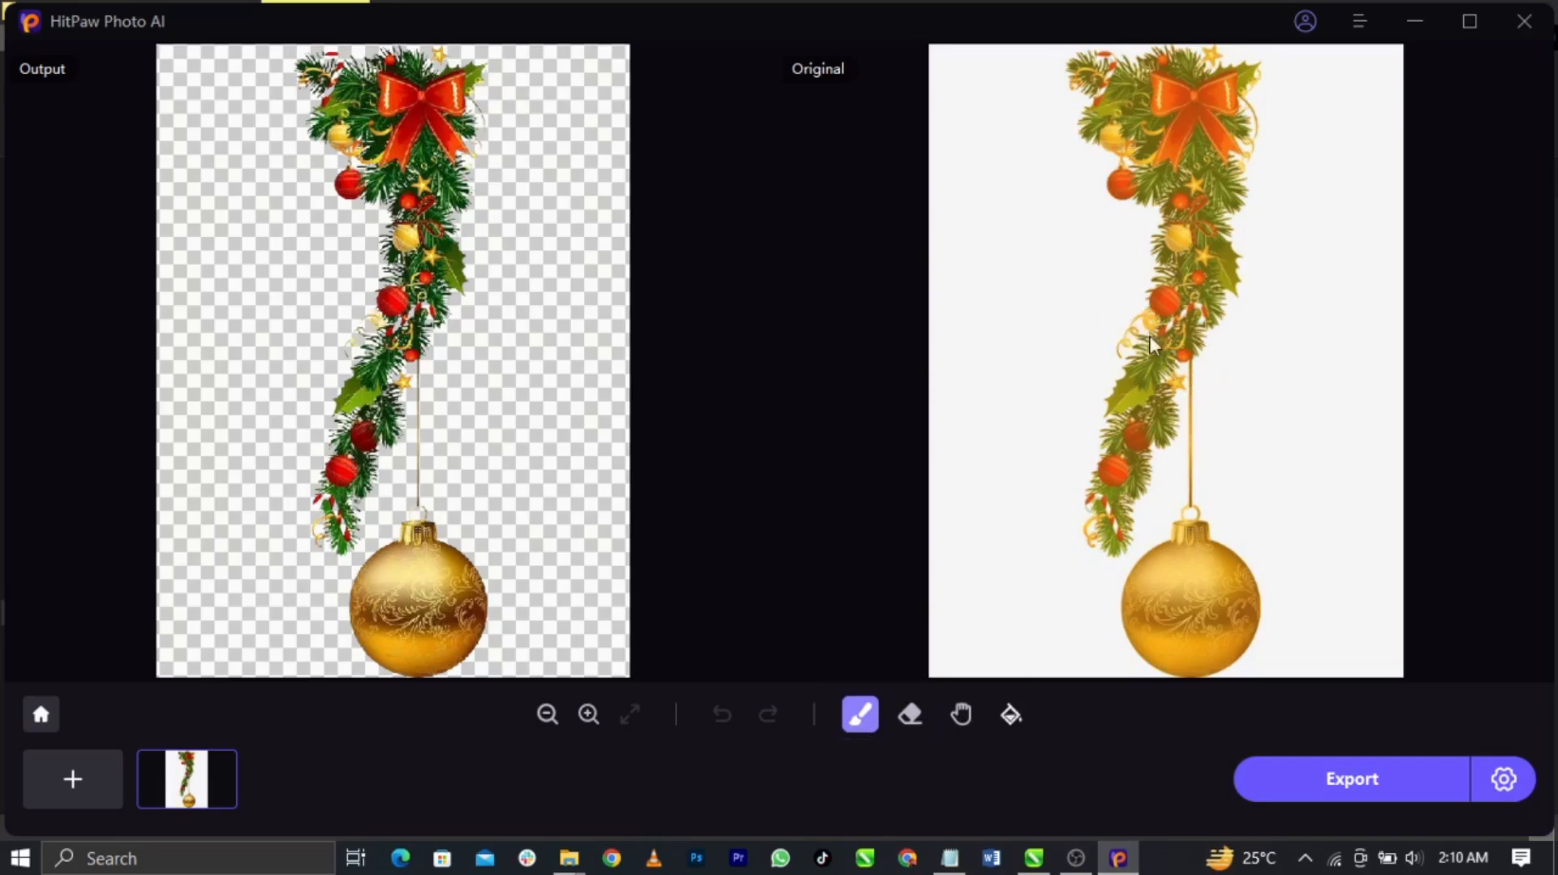
mouse_move(1138, 352)
mouse_down()
mouse_move(1183, 321)
mouse_move(1187, 378)
mouse_move(1201, 309)
mouse_move(1188, 335)
mouse_move(1218, 291)
mouse_move(1182, 344)
mouse_move(1240, 318)
mouse_move(1208, 299)
mouse_move(1285, 404)
mouse_move(1377, 430)
mouse_up()
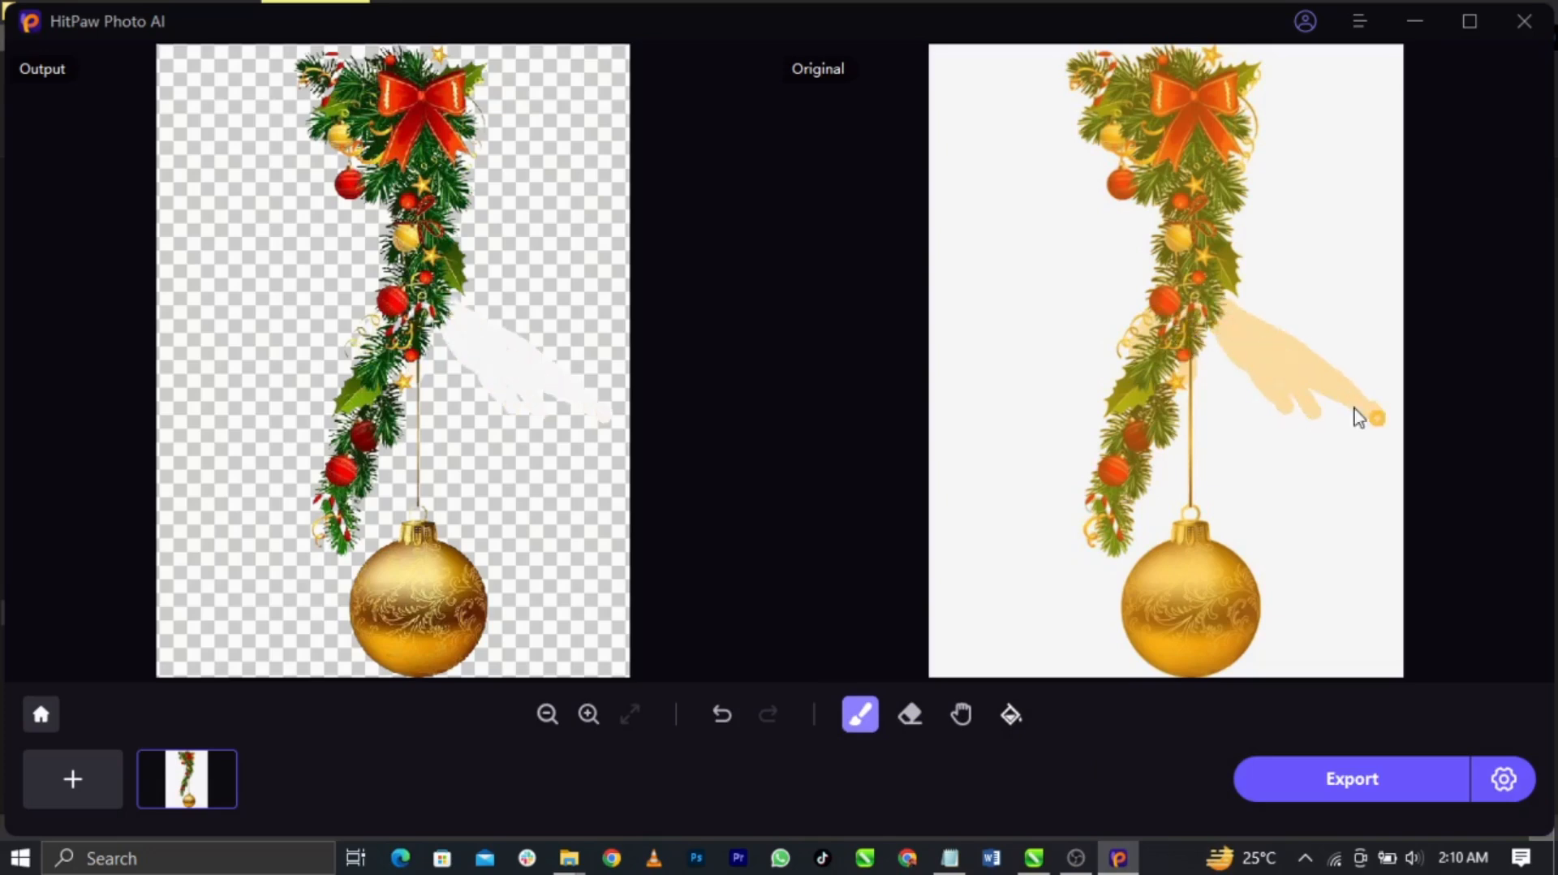
mouse_move(1146, 307)
mouse_down()
mouse_move(1044, 411)
mouse_move(1064, 389)
mouse_move(1005, 420)
mouse_move(1015, 397)
mouse_move(934, 420)
mouse_up()
drag(1100, 338, 888, 427)
drag(1159, 280, 907, 359)
drag(1107, 288, 1029, 321)
drag(1186, 265, 1062, 304)
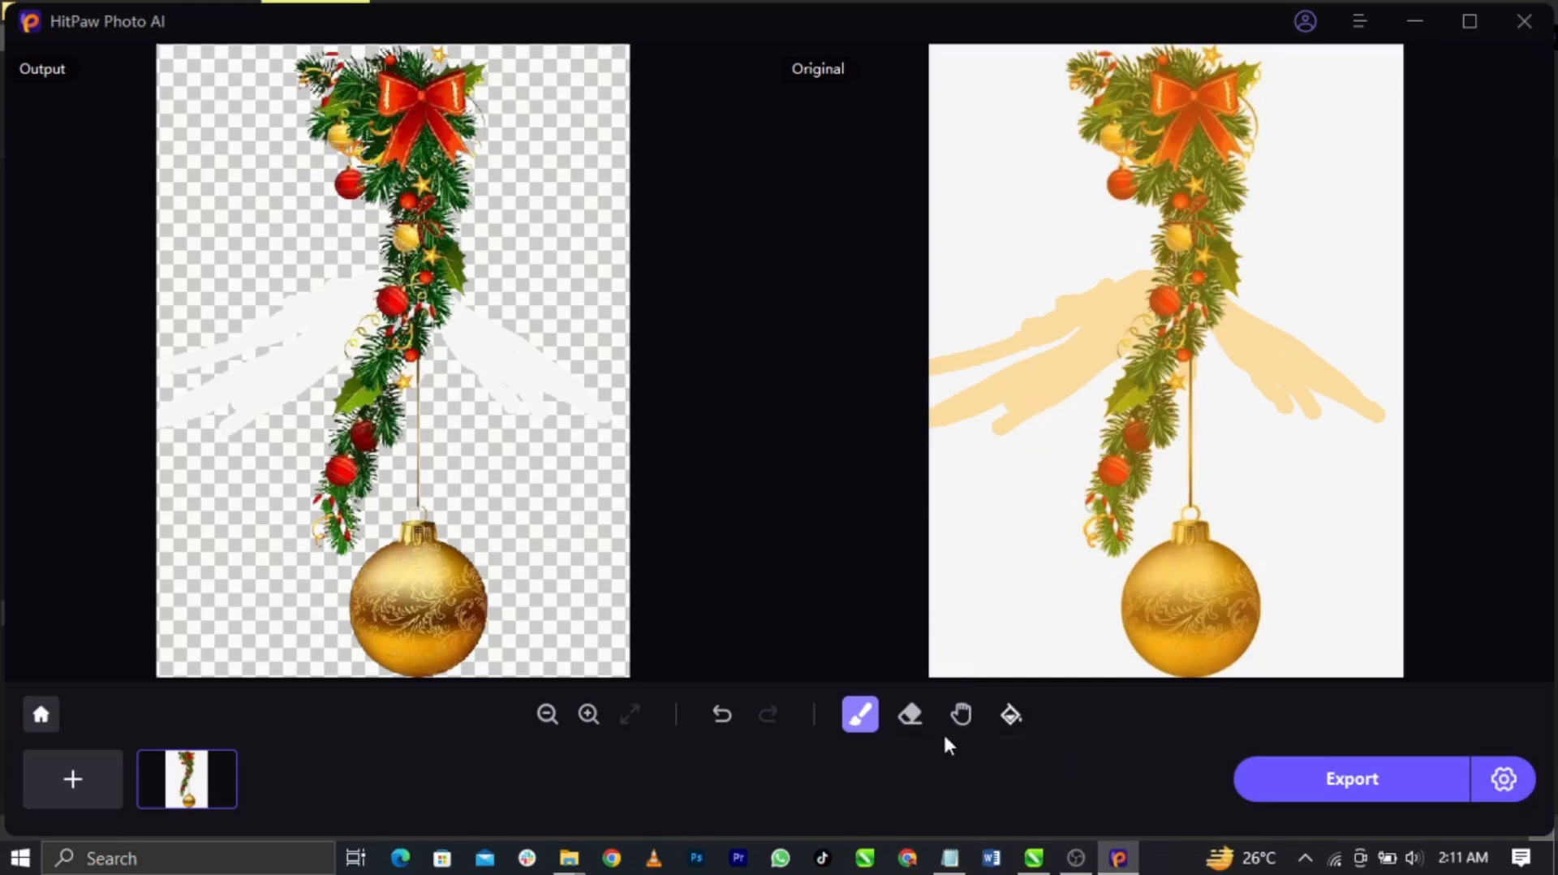
click(909, 717)
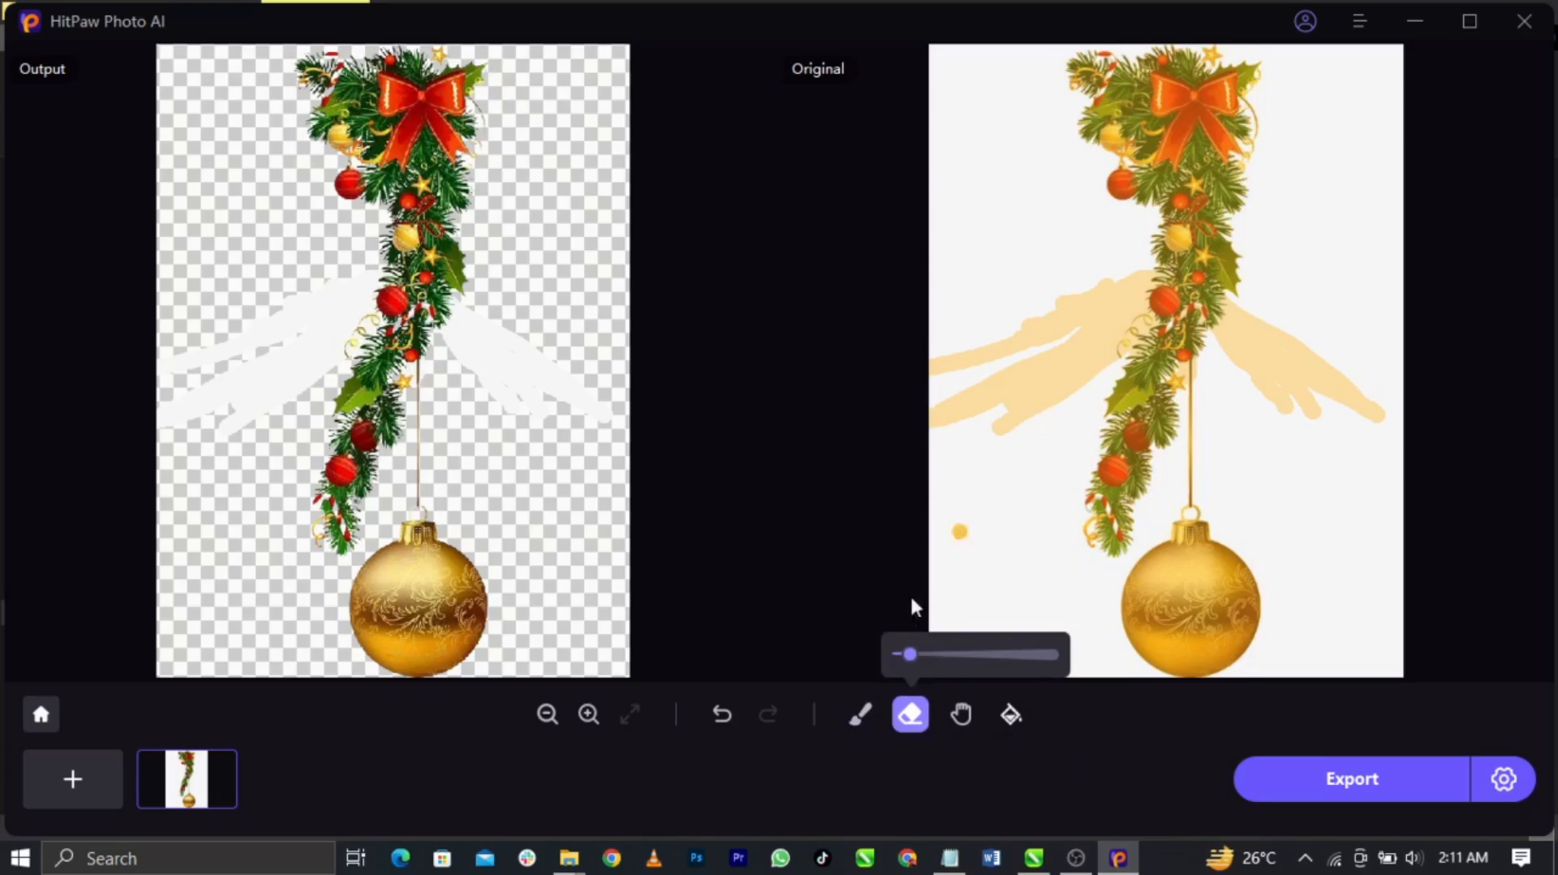
mouse_move(931, 659)
mouse_down()
mouse_move(911, 661)
mouse_move(1037, 652)
mouse_move(918, 659)
mouse_up()
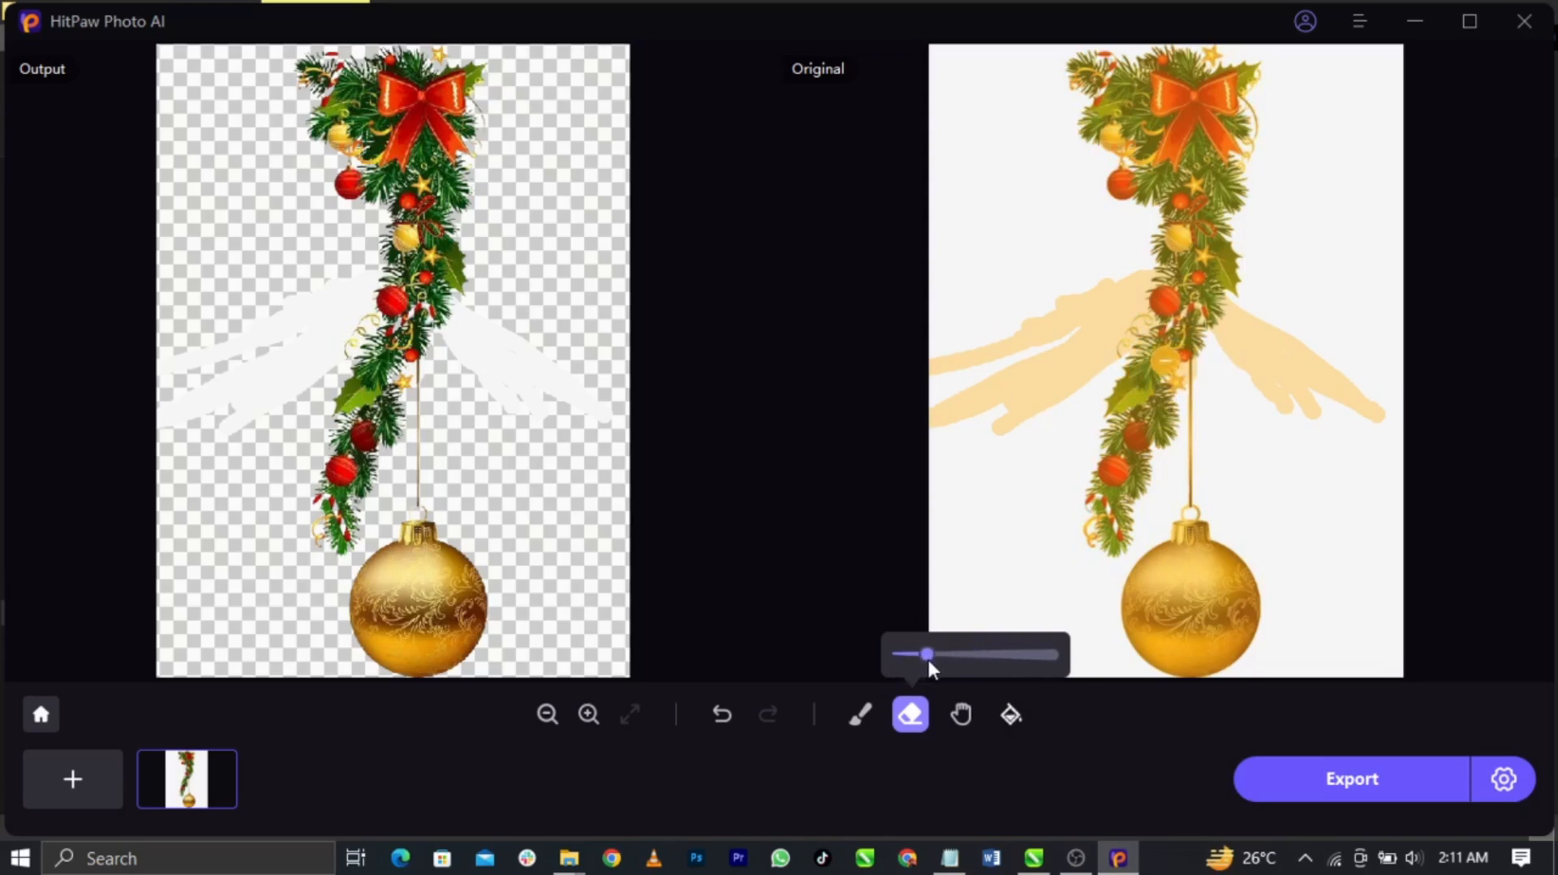
mouse_move(1021, 373)
mouse_down()
mouse_move(1009, 449)
mouse_move(990, 305)
mouse_move(994, 421)
mouse_up()
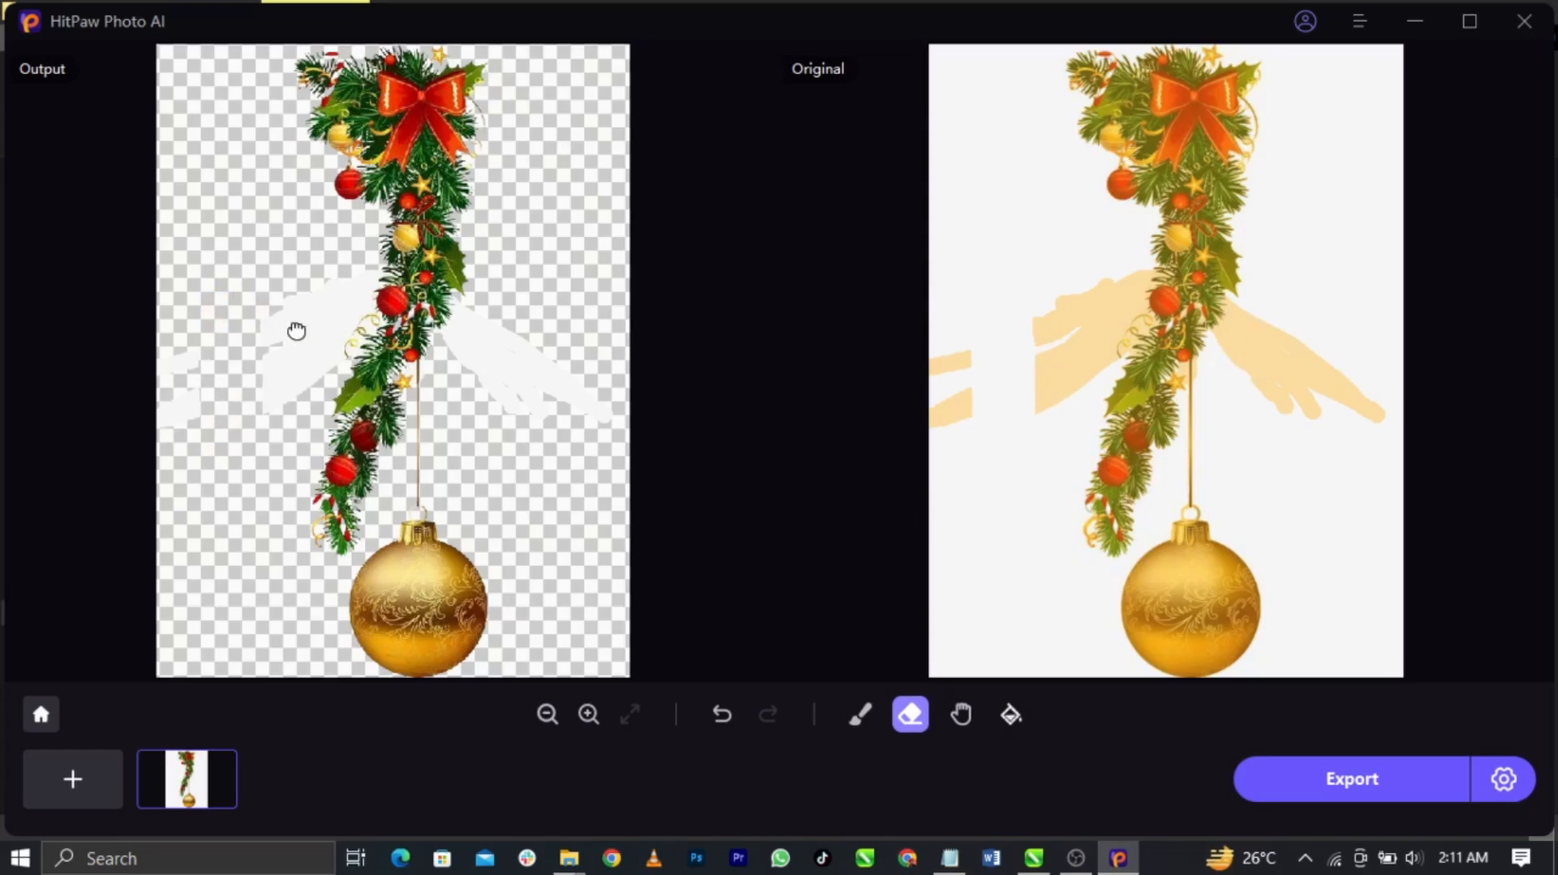
mouse_move(1050, 452)
mouse_down()
mouse_move(1044, 310)
mouse_move(1043, 348)
mouse_move(1068, 362)
mouse_move(1086, 314)
mouse_move(1078, 341)
mouse_move(1070, 302)
mouse_move(1063, 356)
mouse_move(1116, 276)
mouse_move(1113, 337)
mouse_move(1150, 260)
mouse_move(1136, 335)
mouse_move(1164, 271)
mouse_move(1148, 332)
mouse_move(1178, 243)
mouse_move(1134, 339)
mouse_up()
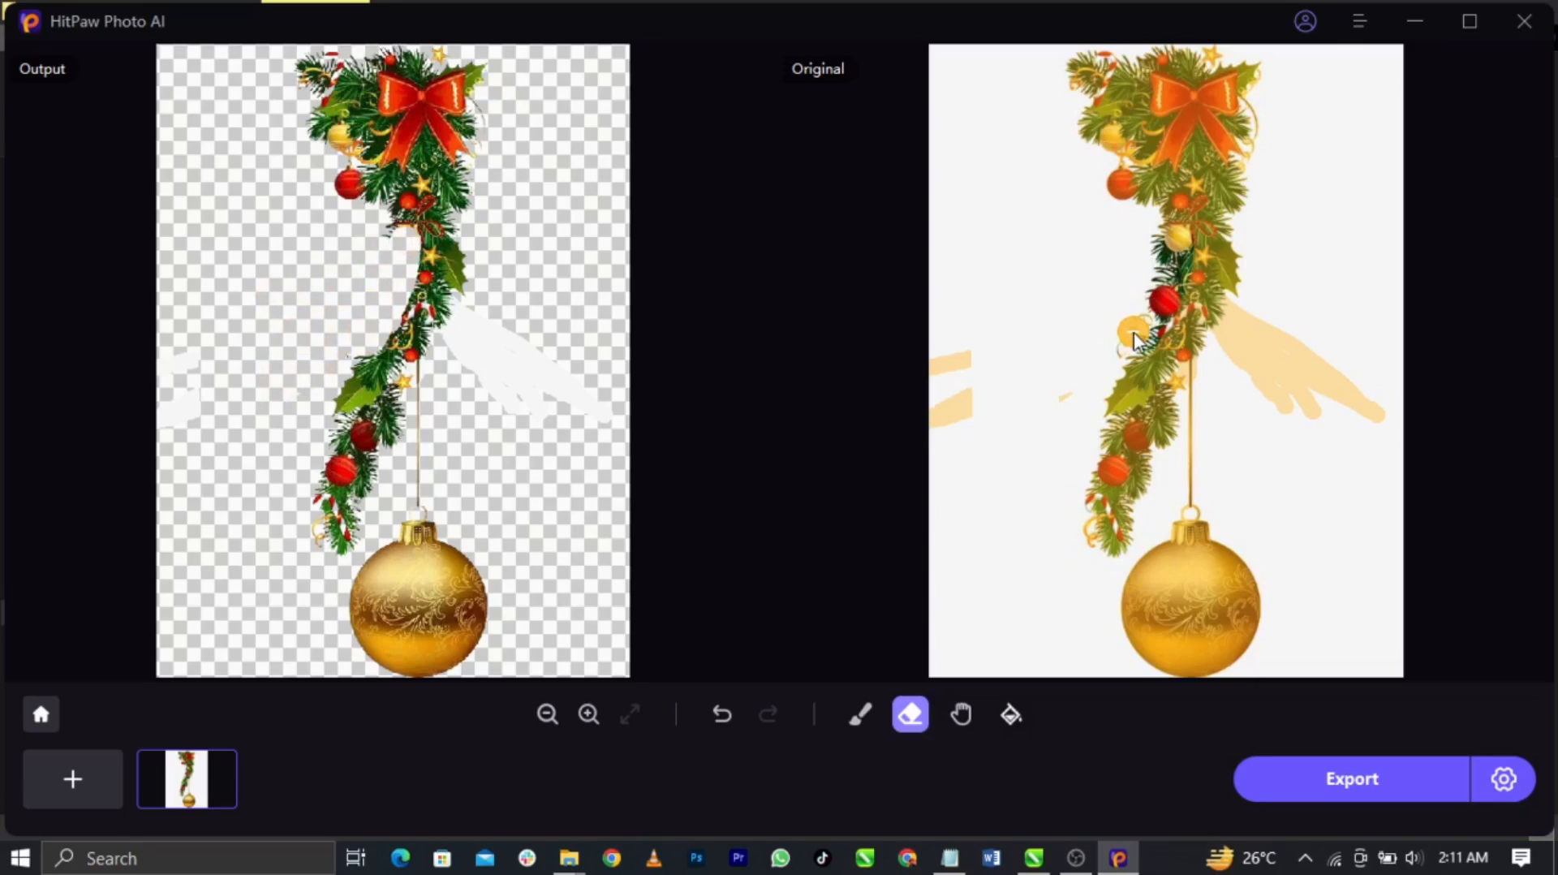
click(719, 718)
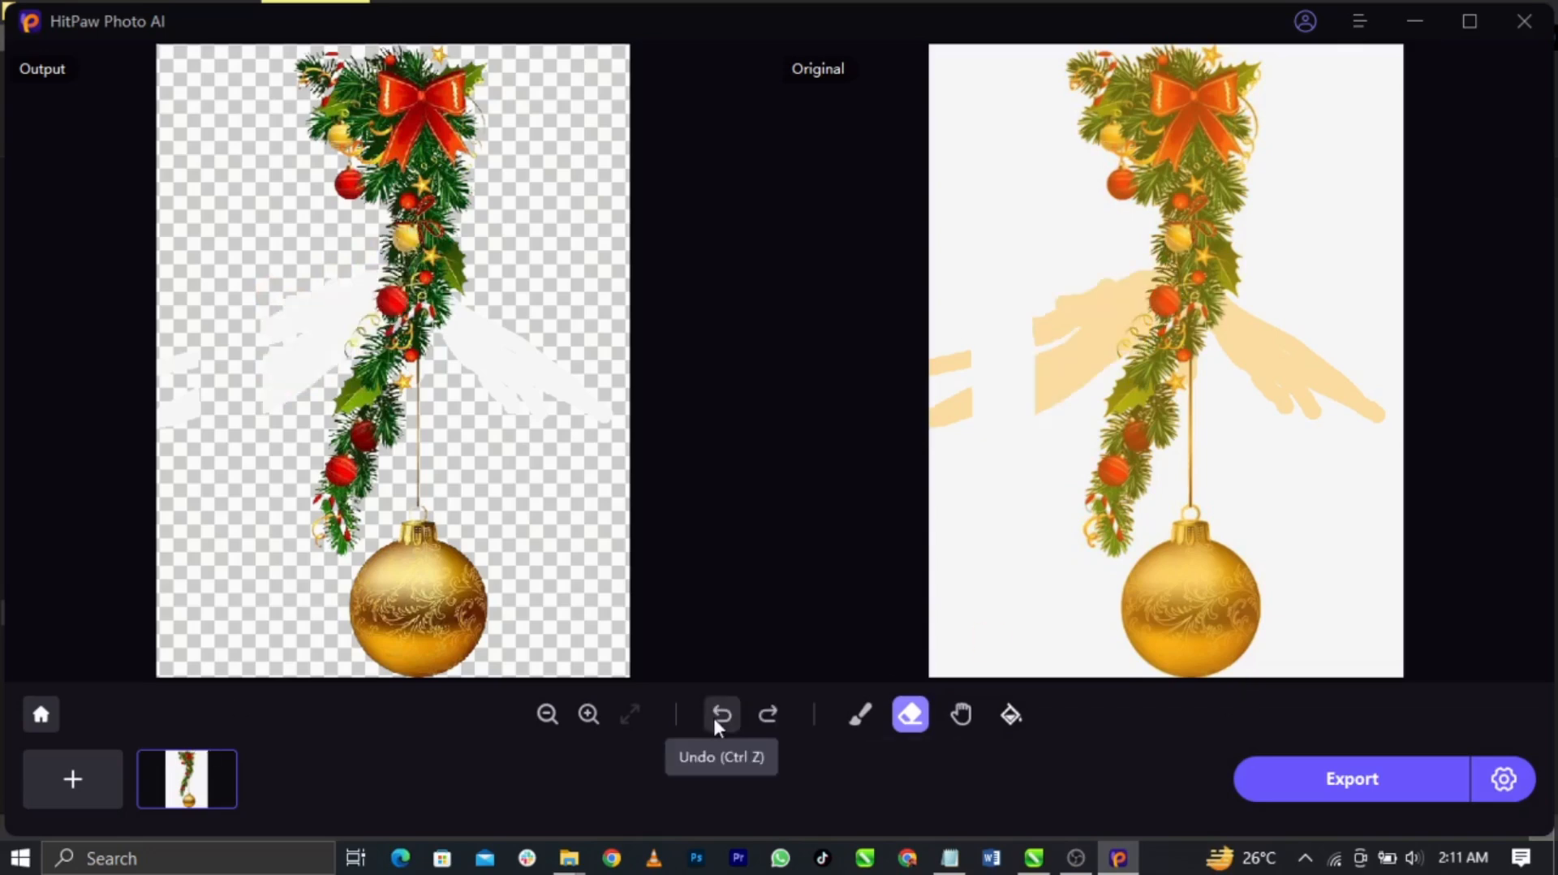
mouse_move(1063, 334)
mouse_down()
mouse_move(1045, 397)
mouse_move(1062, 321)
mouse_move(1033, 364)
mouse_move(1060, 297)
mouse_move(1143, 275)
mouse_move(1108, 333)
mouse_move(1083, 344)
mouse_move(1070, 331)
mouse_move(1107, 300)
mouse_move(1078, 375)
mouse_move(1106, 358)
mouse_up()
mouse_move(949, 404)
mouse_down()
mouse_move(966, 397)
mouse_move(922, 382)
mouse_move(938, 374)
mouse_up()
mouse_move(1339, 401)
mouse_down()
mouse_move(1291, 361)
mouse_move(1271, 375)
mouse_move(1247, 296)
mouse_up()
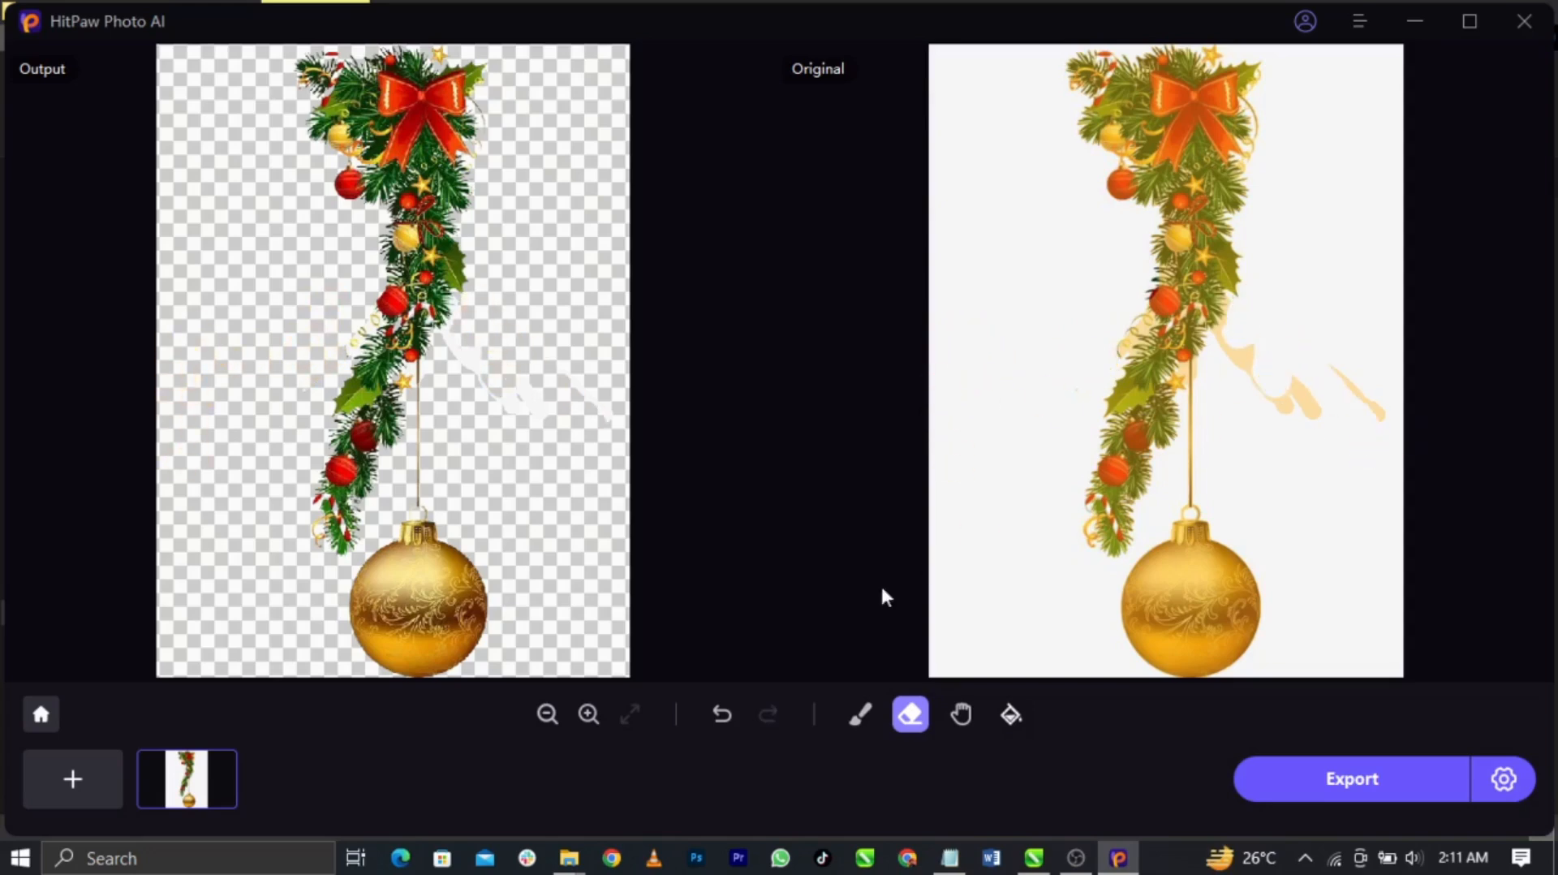
click(714, 718)
click(714, 718)
click(714, 718)
click(721, 714)
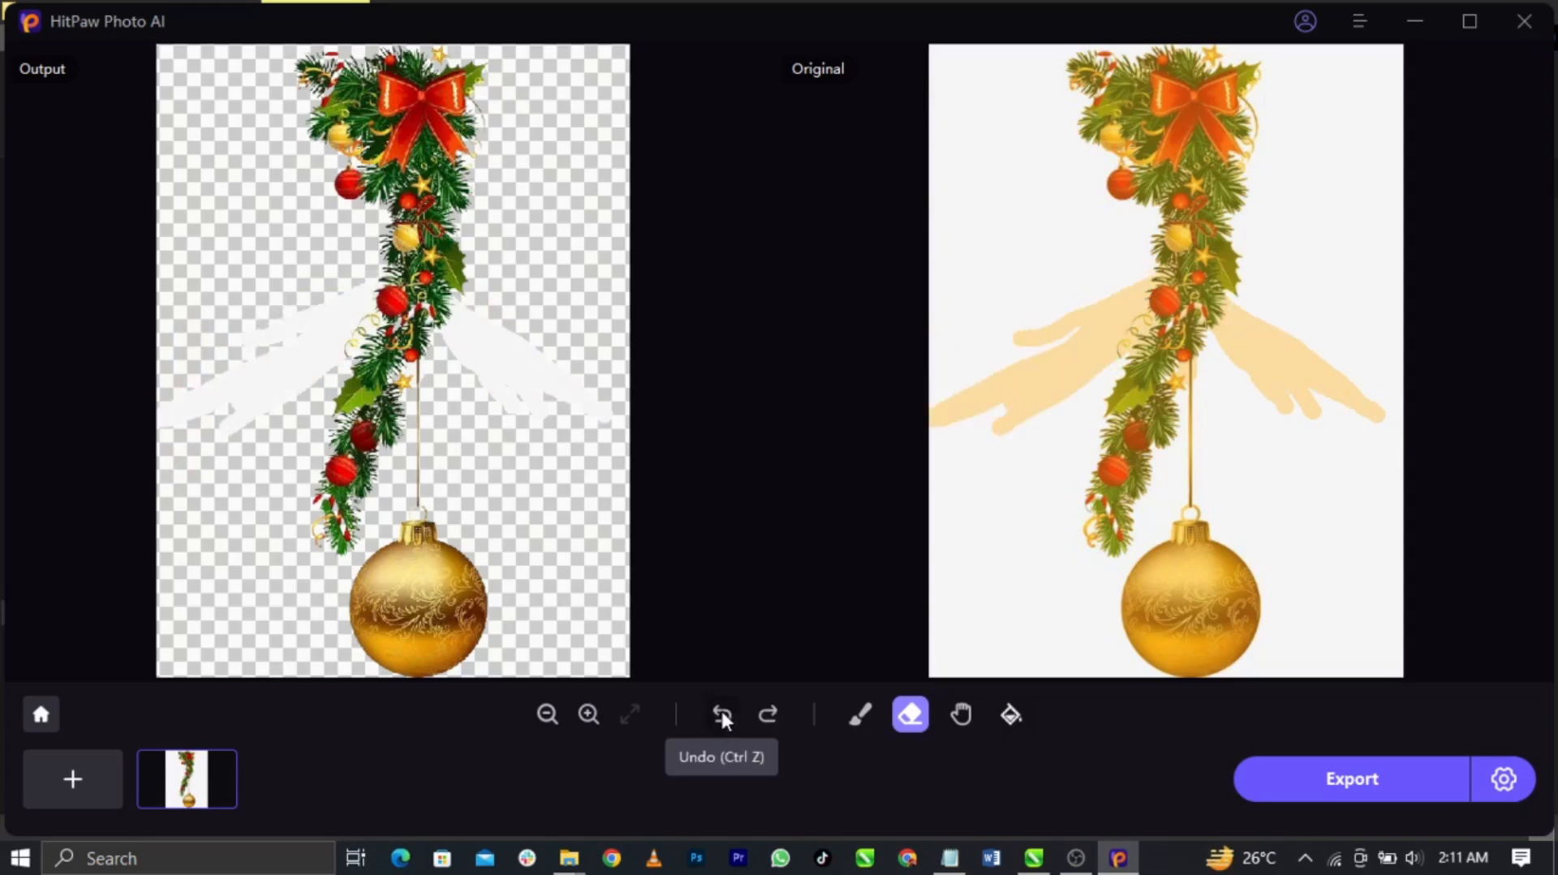
click(722, 711)
click(723, 711)
click(722, 711)
click(722, 712)
click(723, 712)
click(722, 712)
click(722, 712)
click(722, 712)
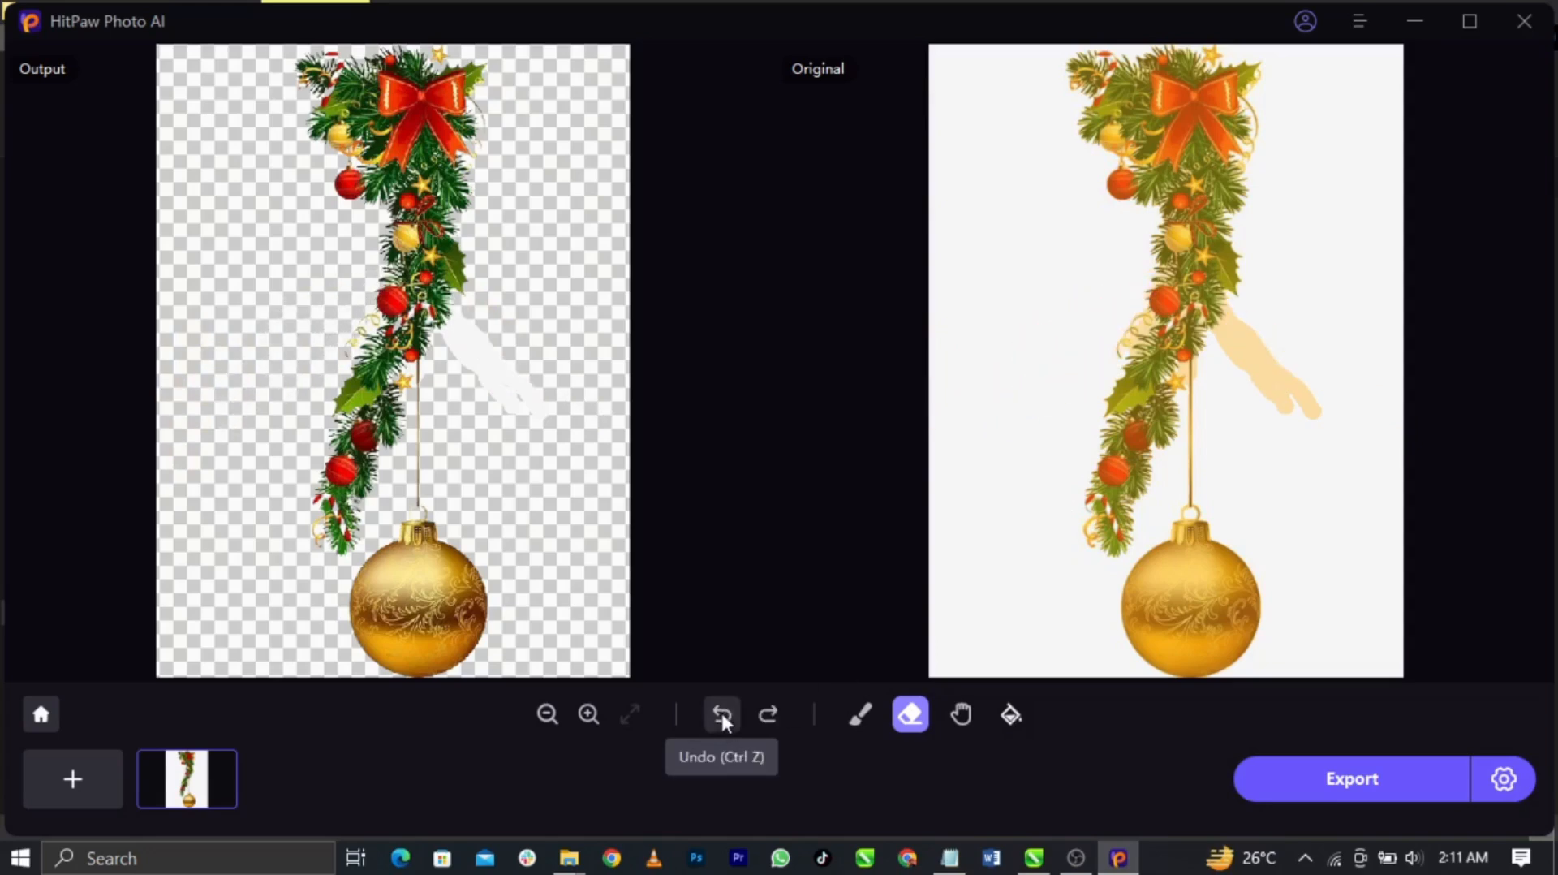
click(721, 711)
click(721, 710)
click(720, 711)
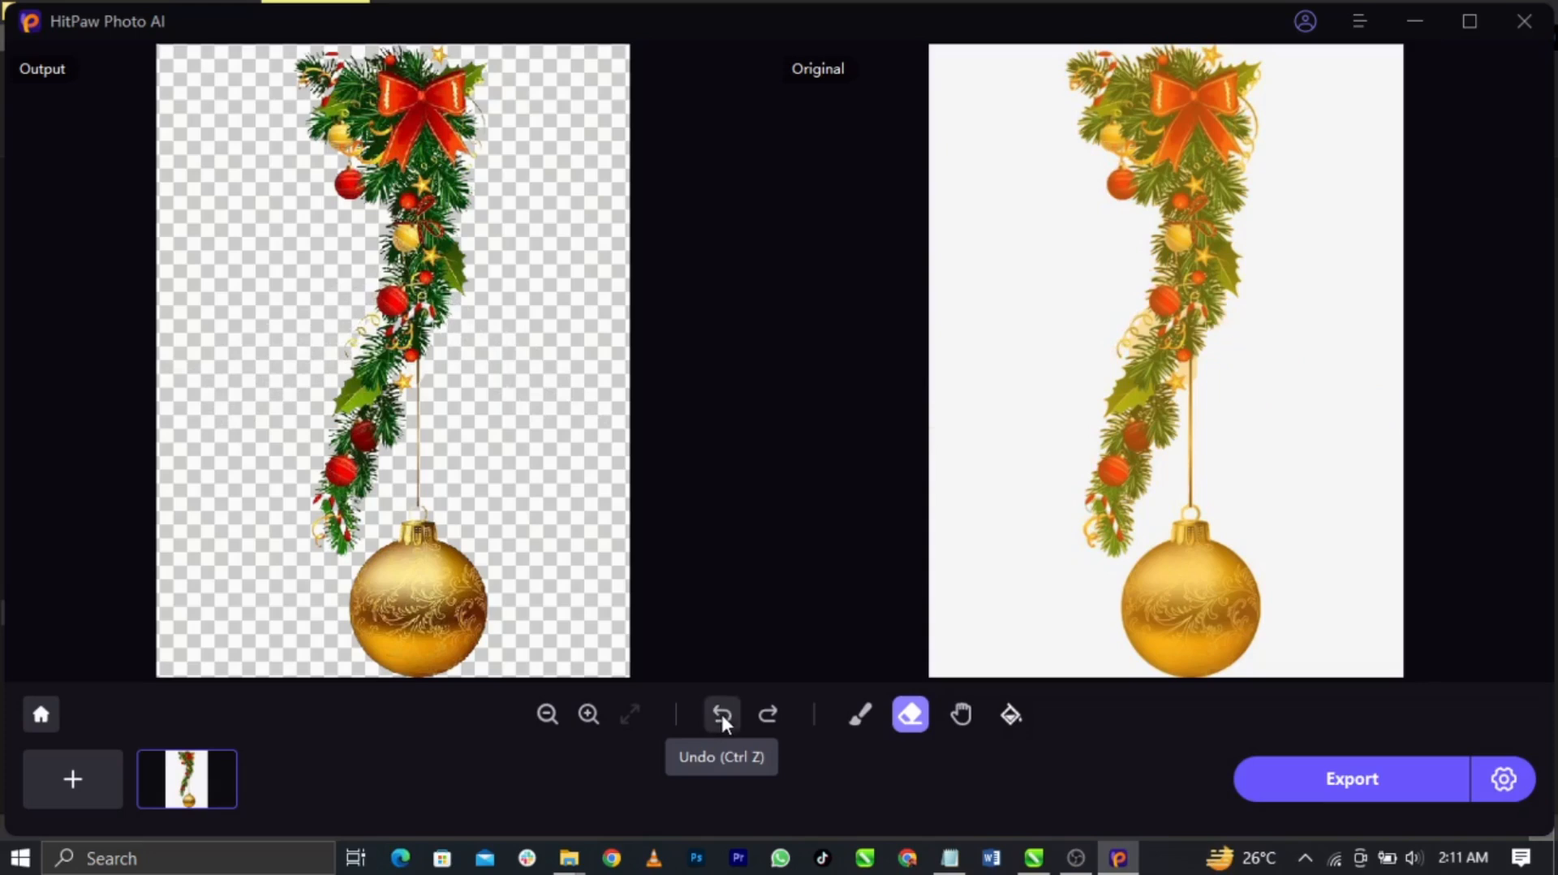
click(722, 716)
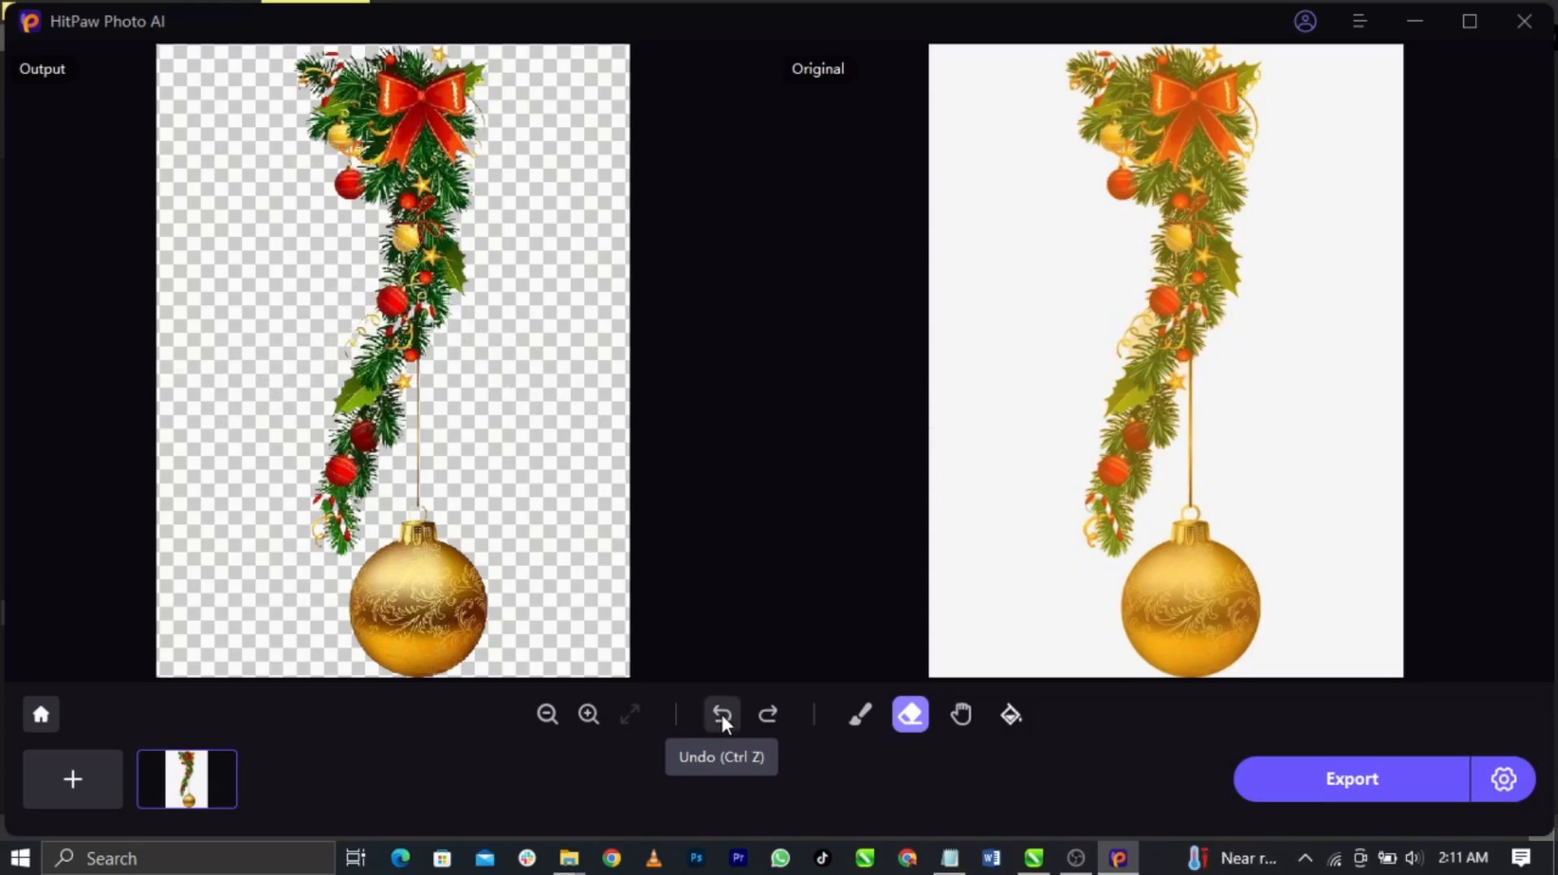
Export the transparent pendant cut-out and check it under Completed(1)
click(1337, 793)
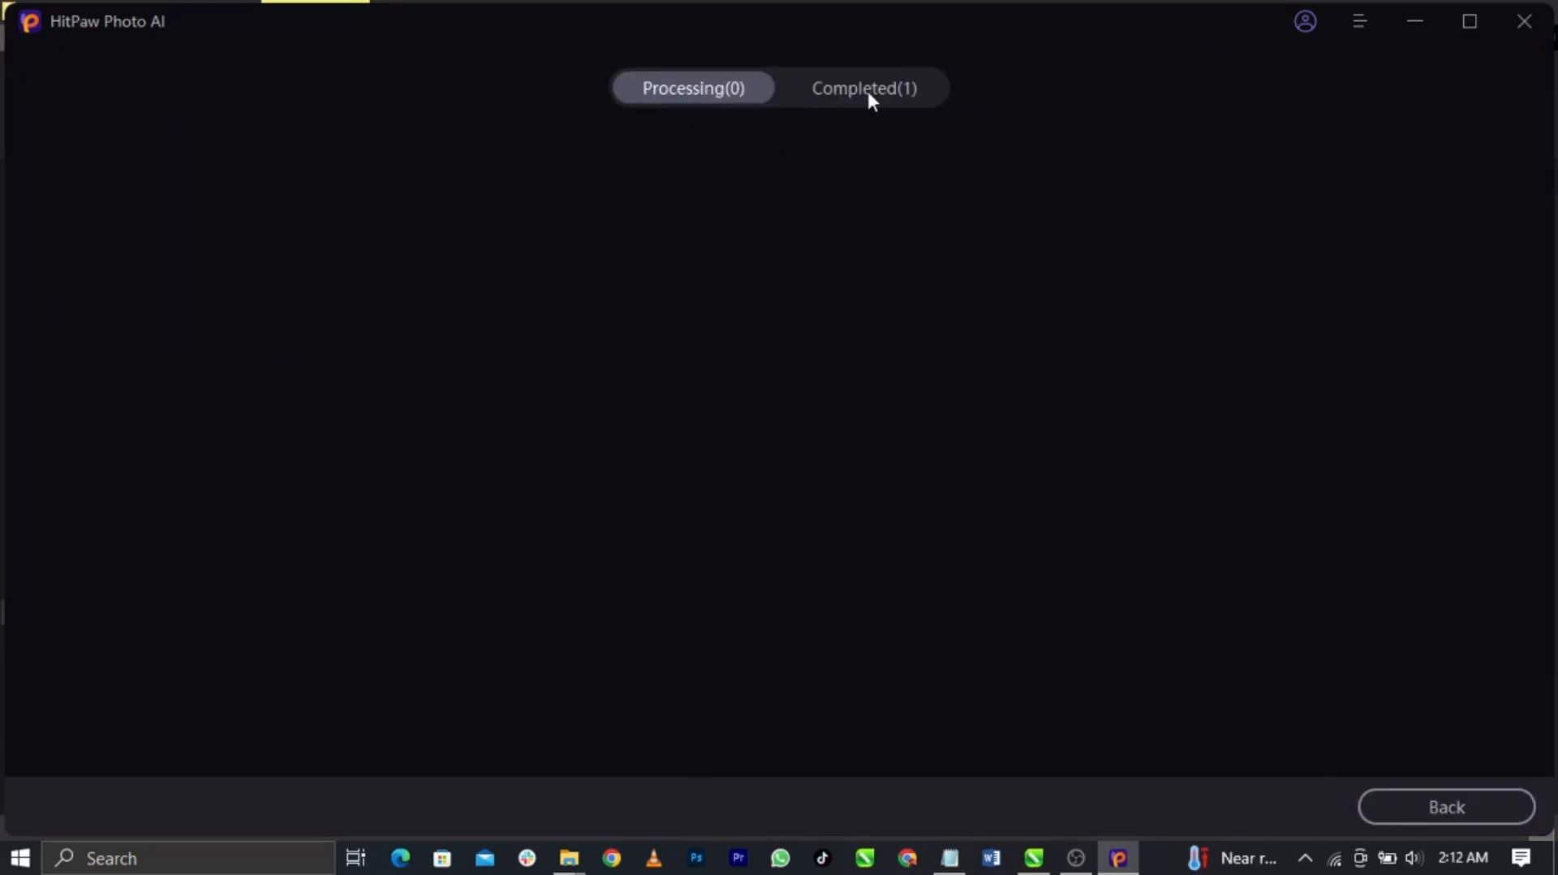
click(889, 95)
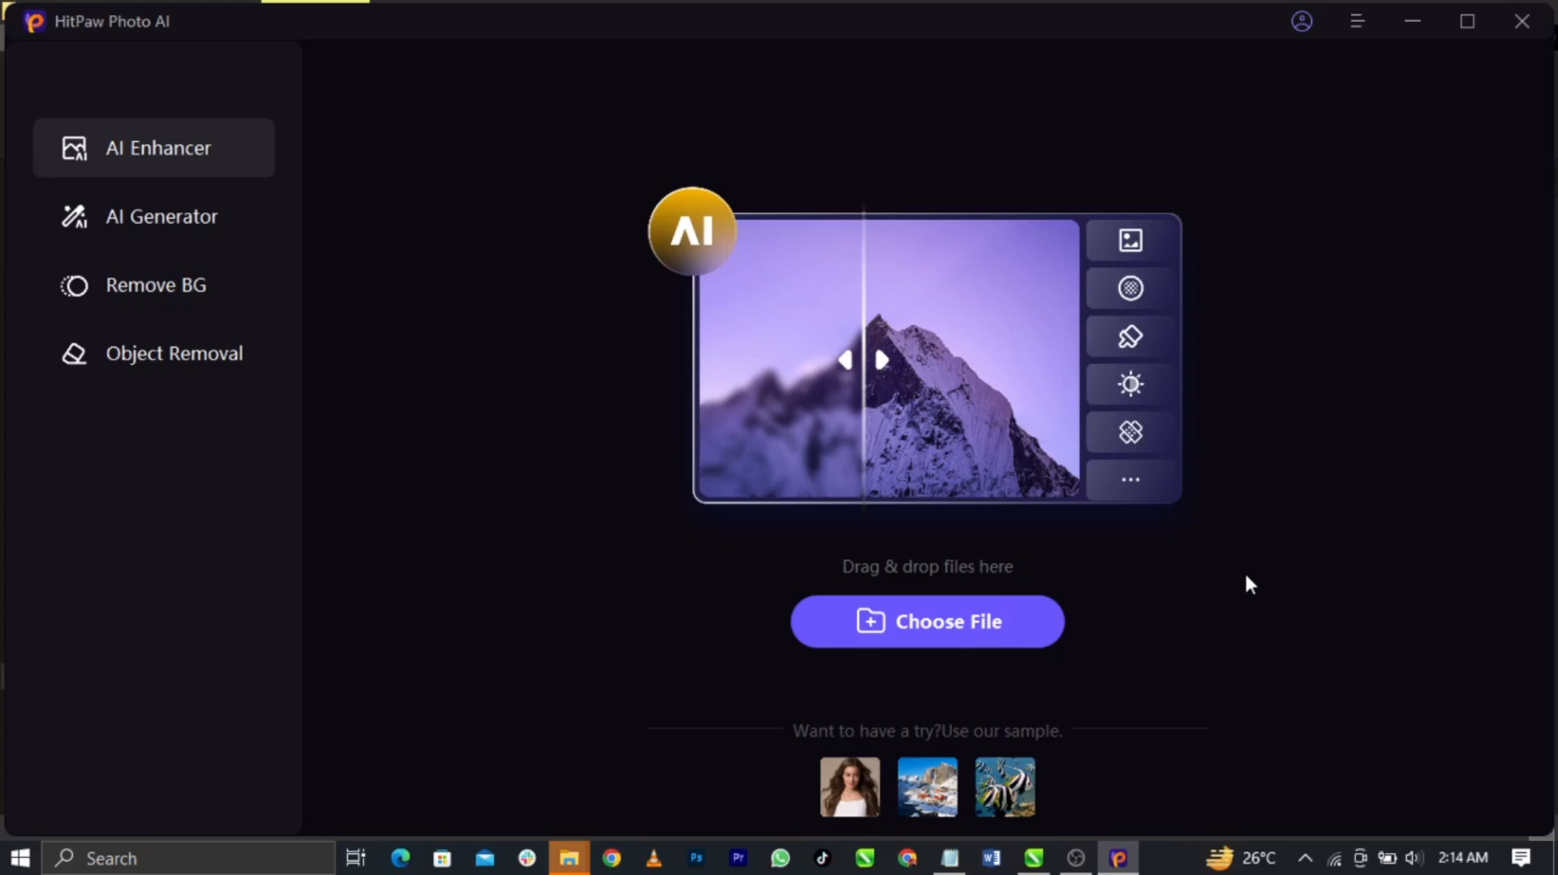
Switch to Object Removal and import woman-1245817_640 from Downloads > A king is Born
click(147, 365)
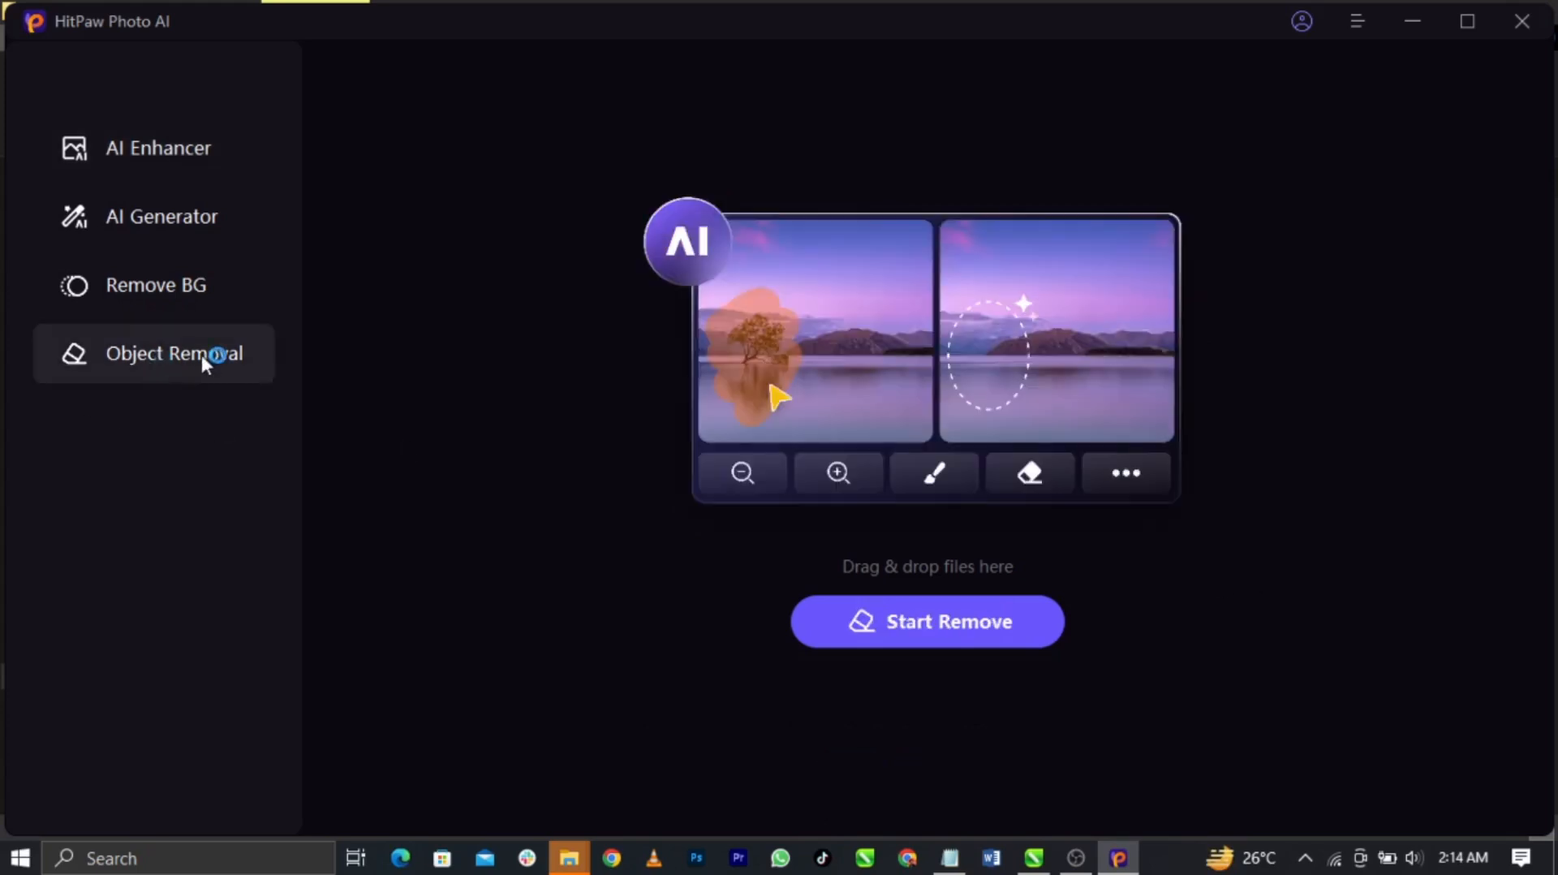
click(953, 626)
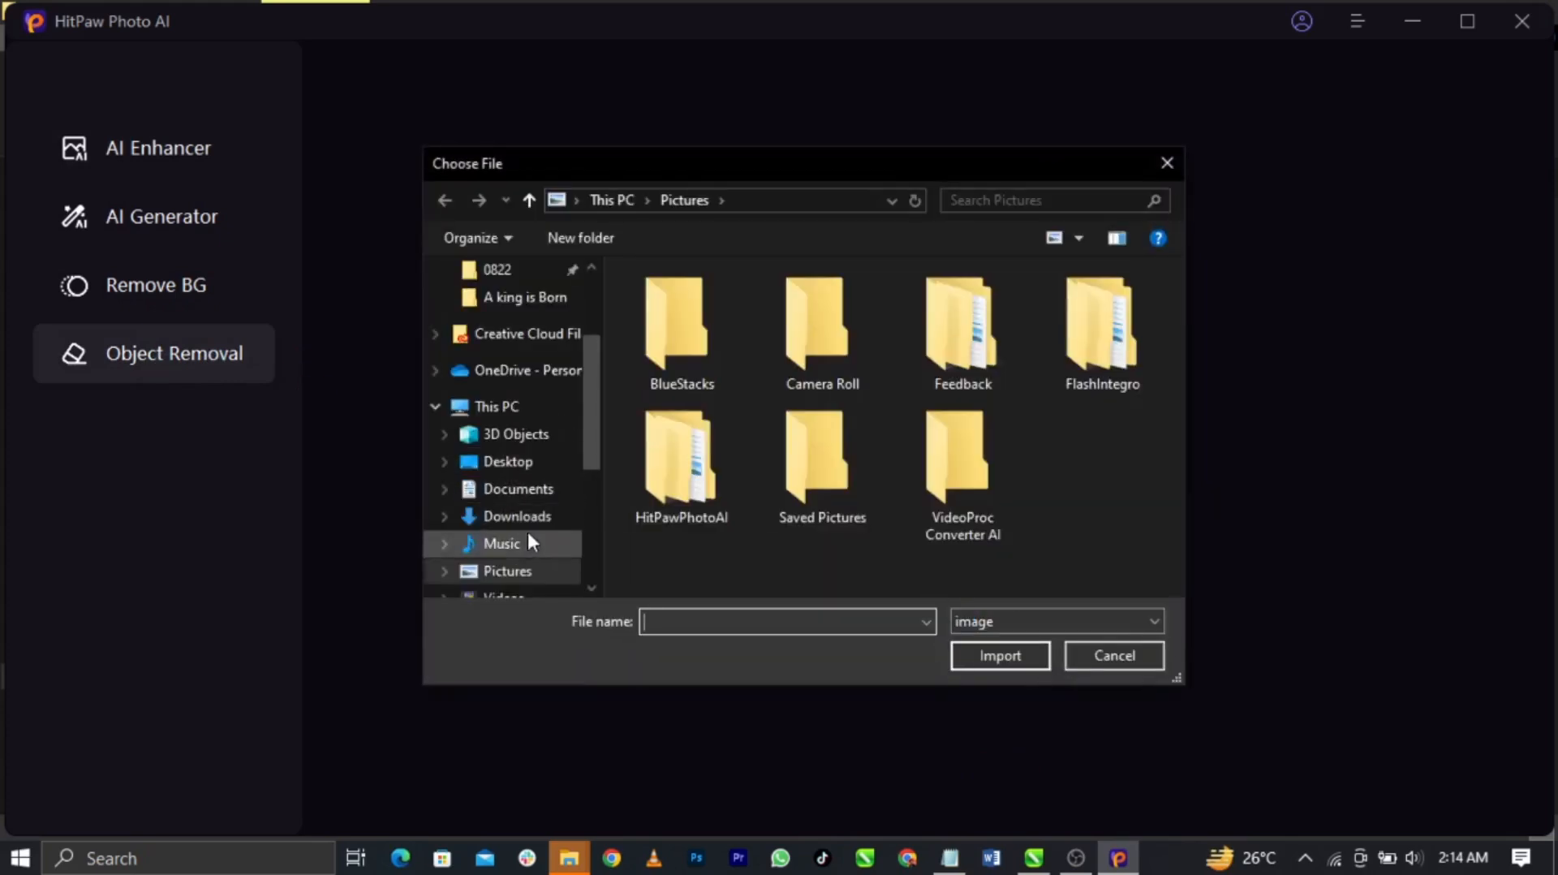
click(531, 526)
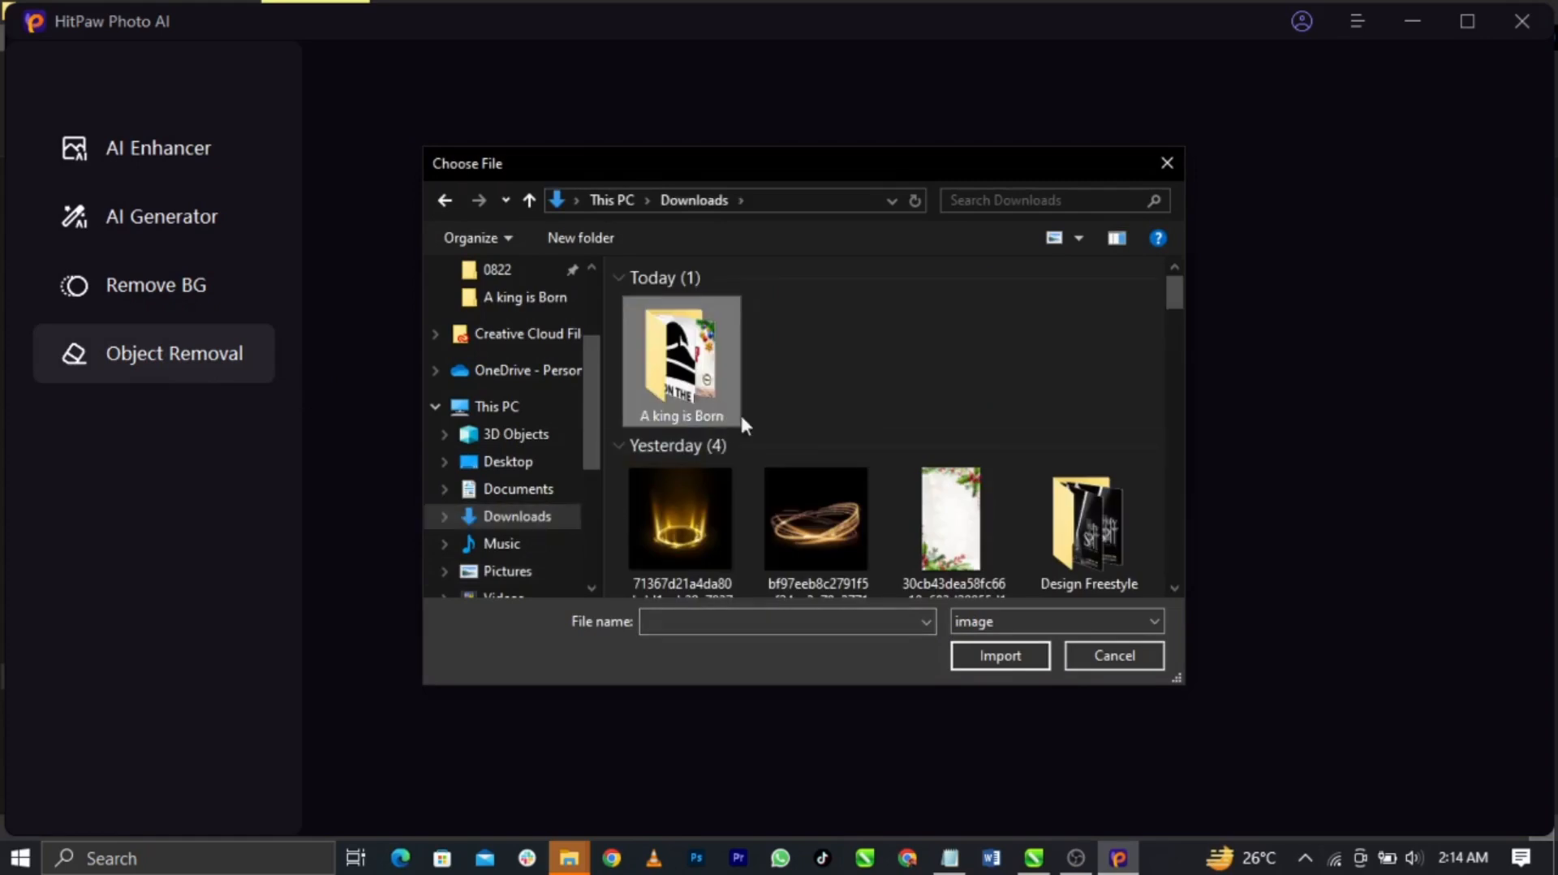
double_click(721, 406)
scroll(923, 442, down, 3)
scroll(929, 446, down, 2)
click(842, 515)
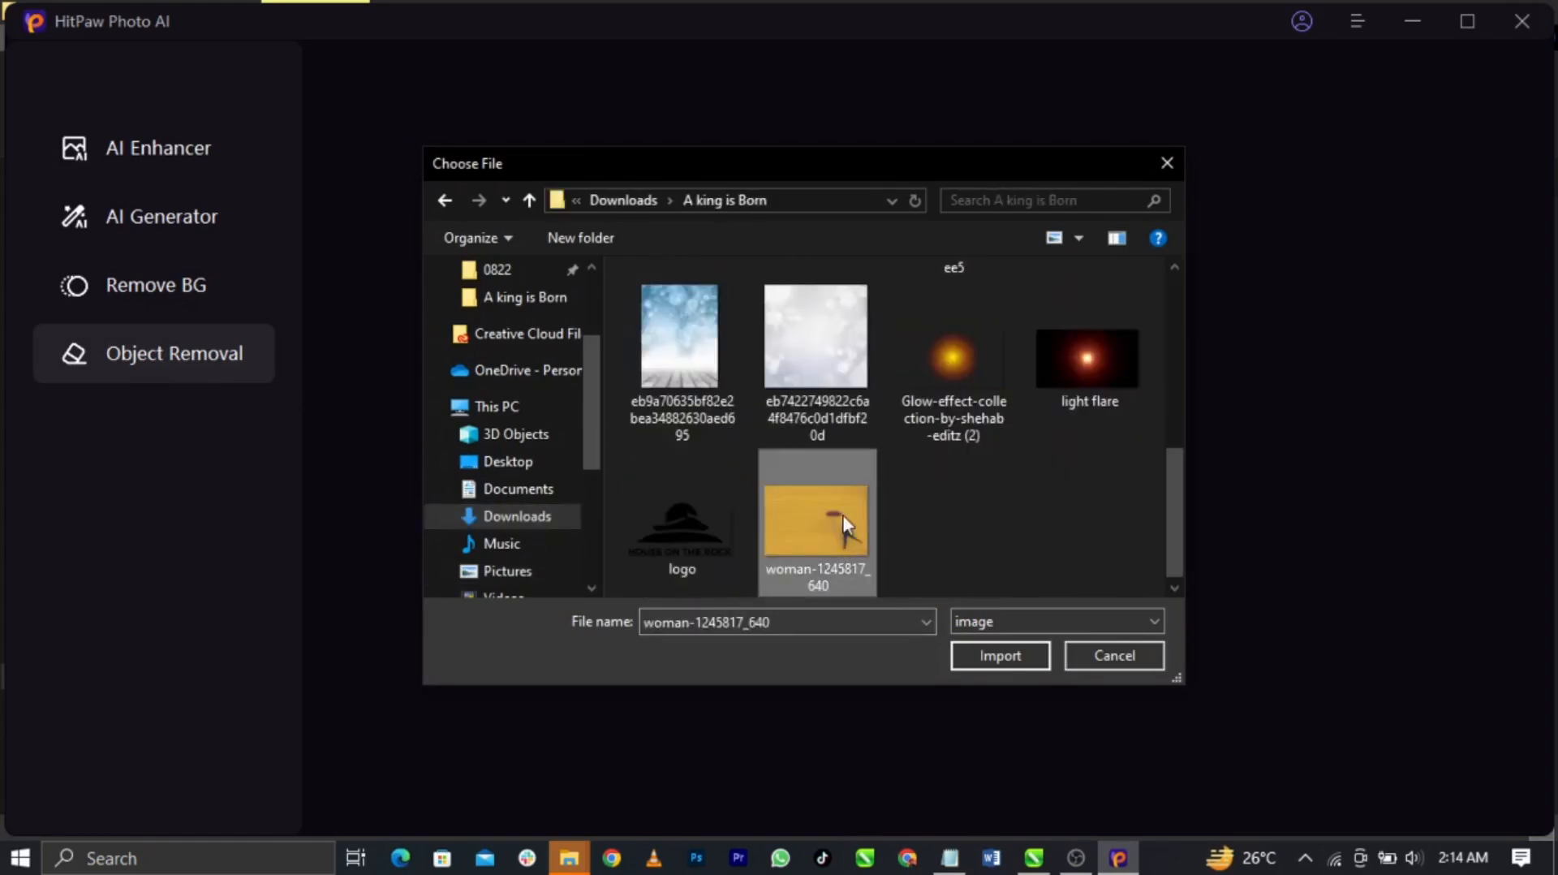
click(998, 656)
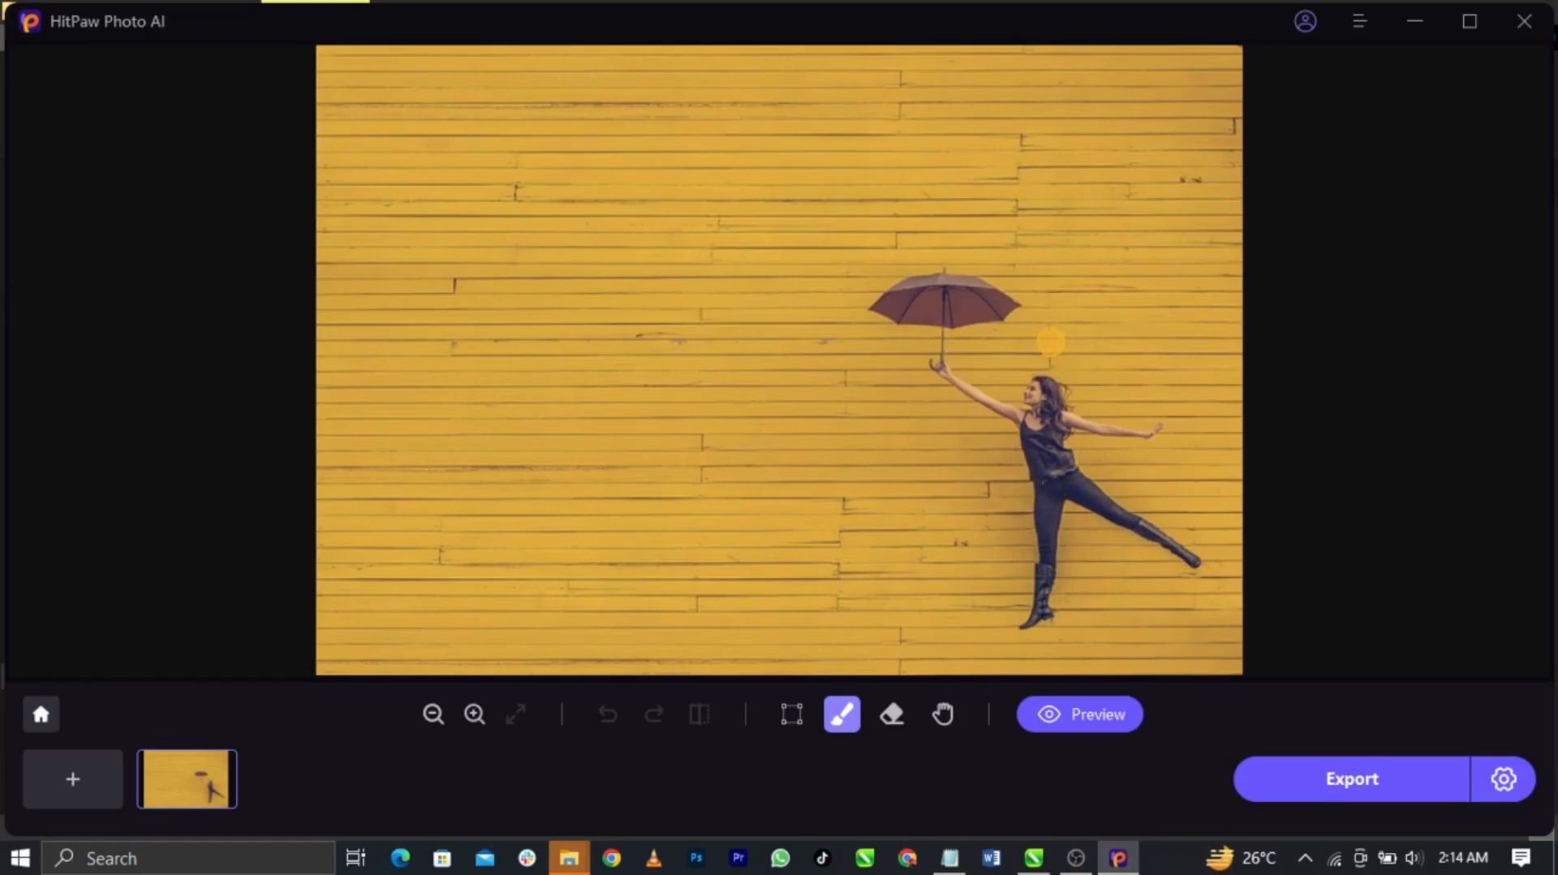
Box the woman and umbrella with AI Box Selection and preview their removal
click(926, 295)
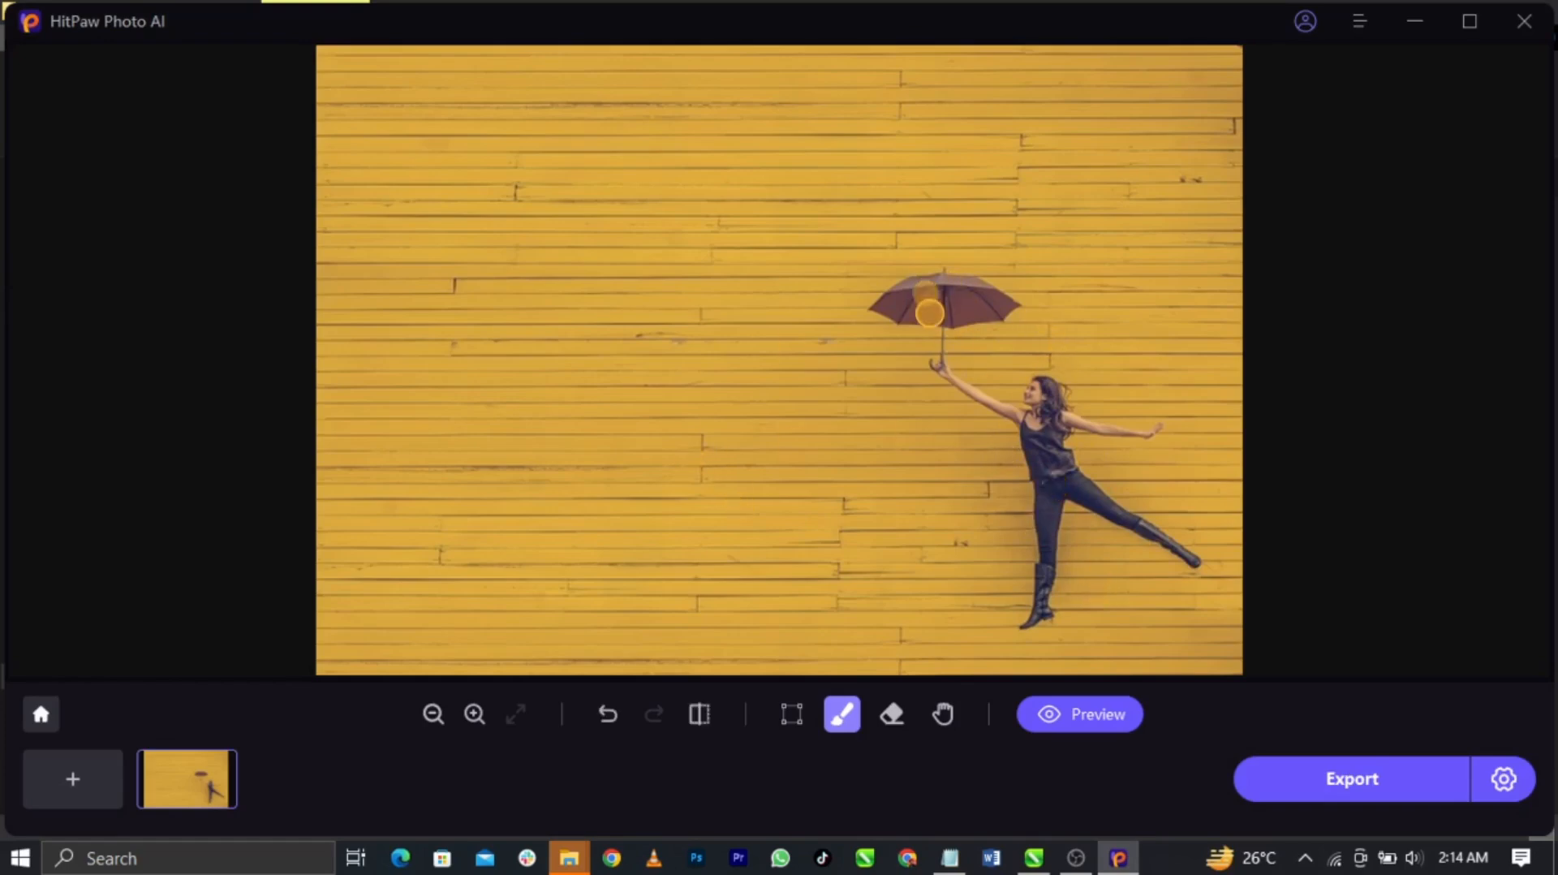
click(806, 722)
drag(937, 308, 1233, 637)
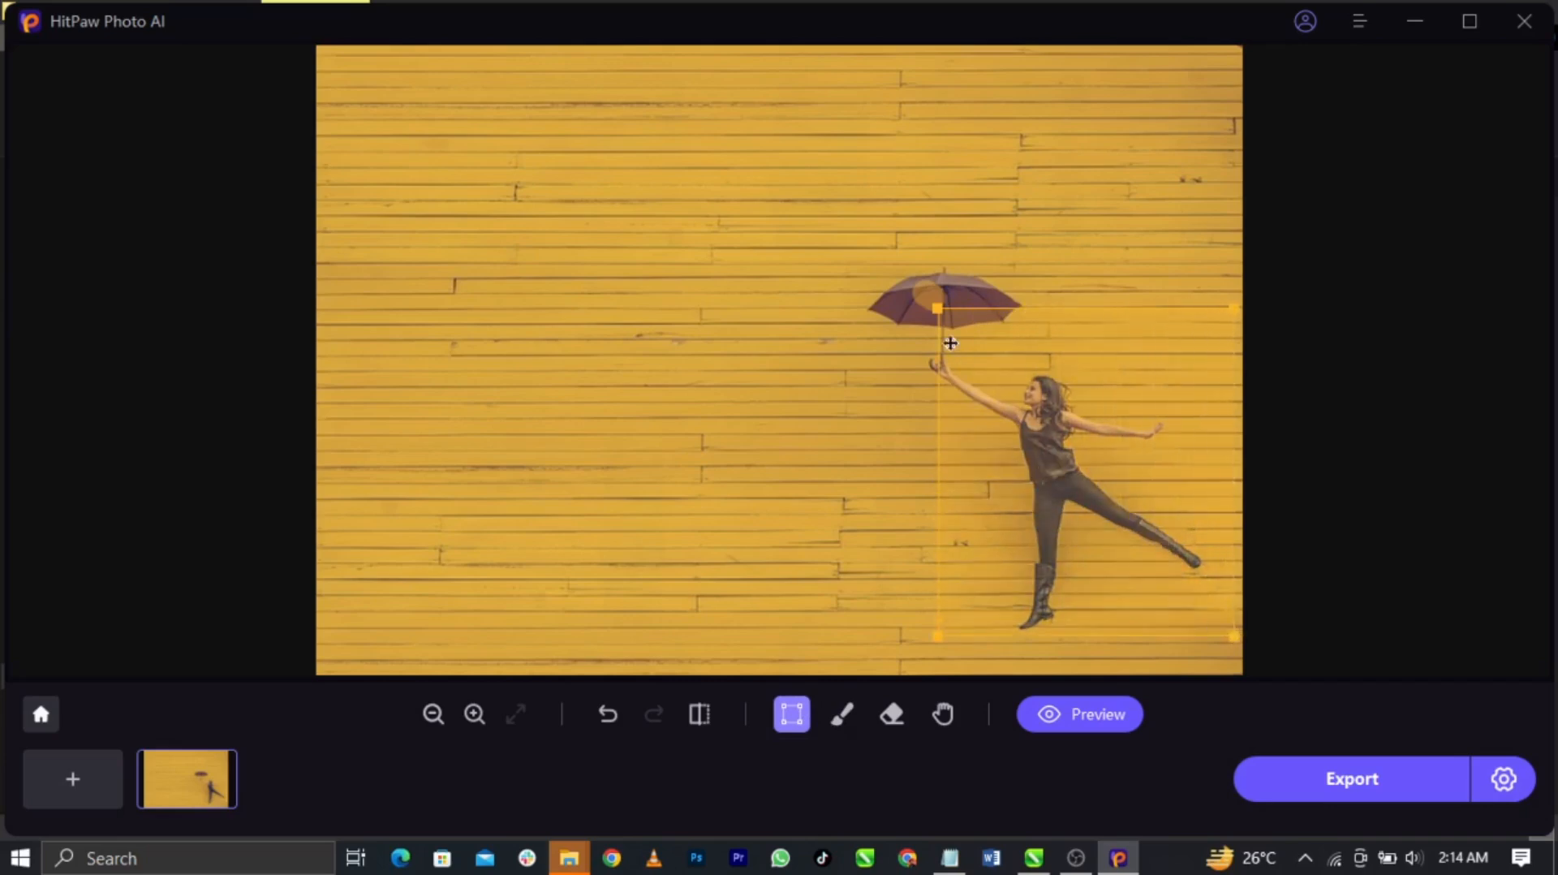
drag(937, 307, 855, 248)
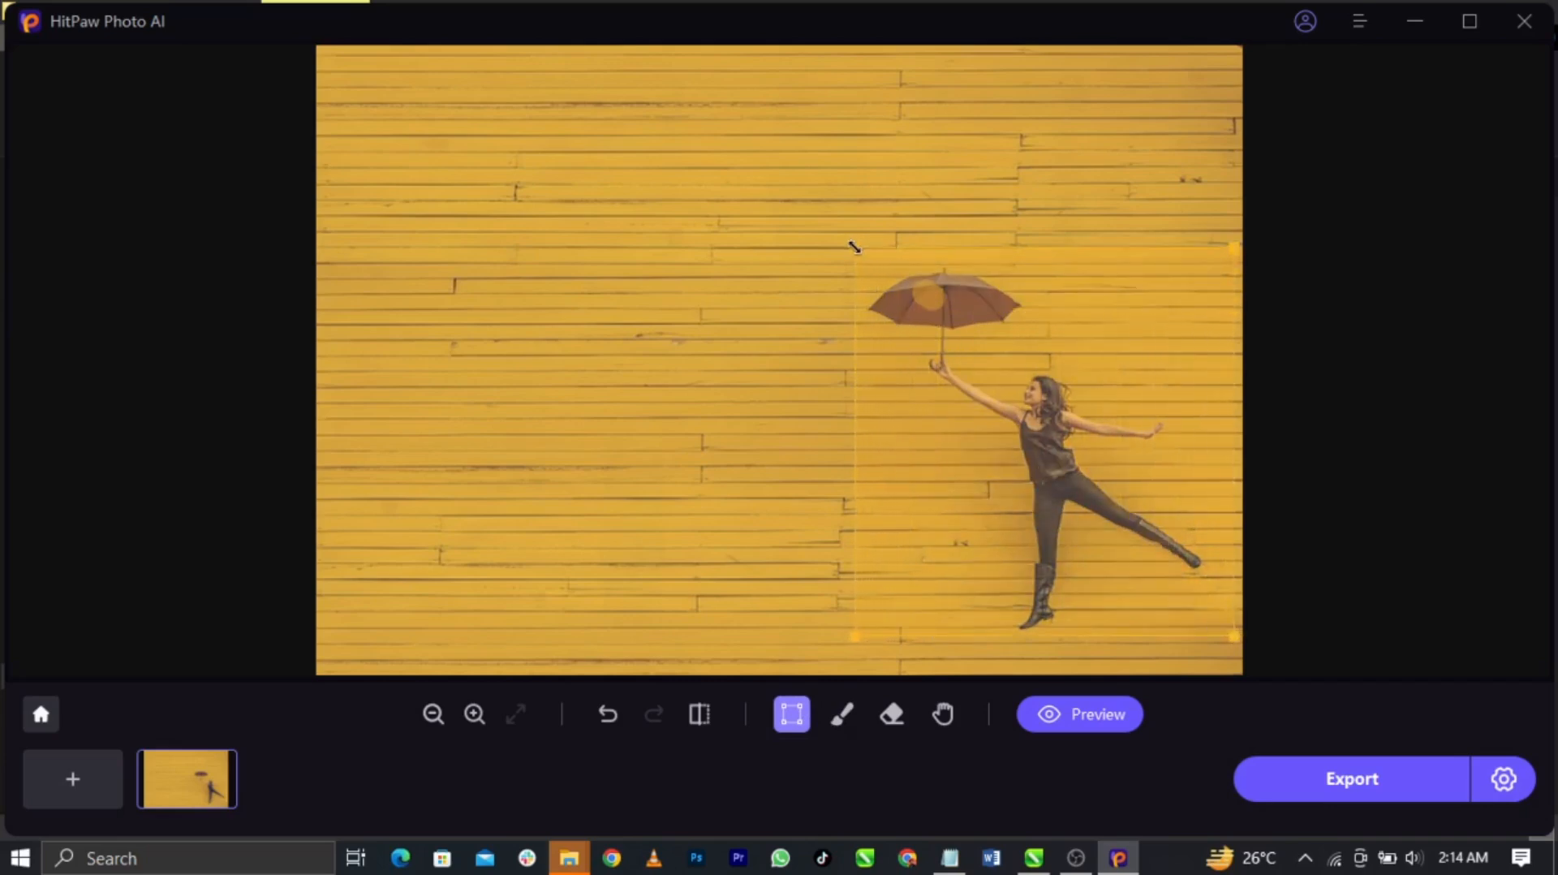
drag(1079, 395, 1073, 392)
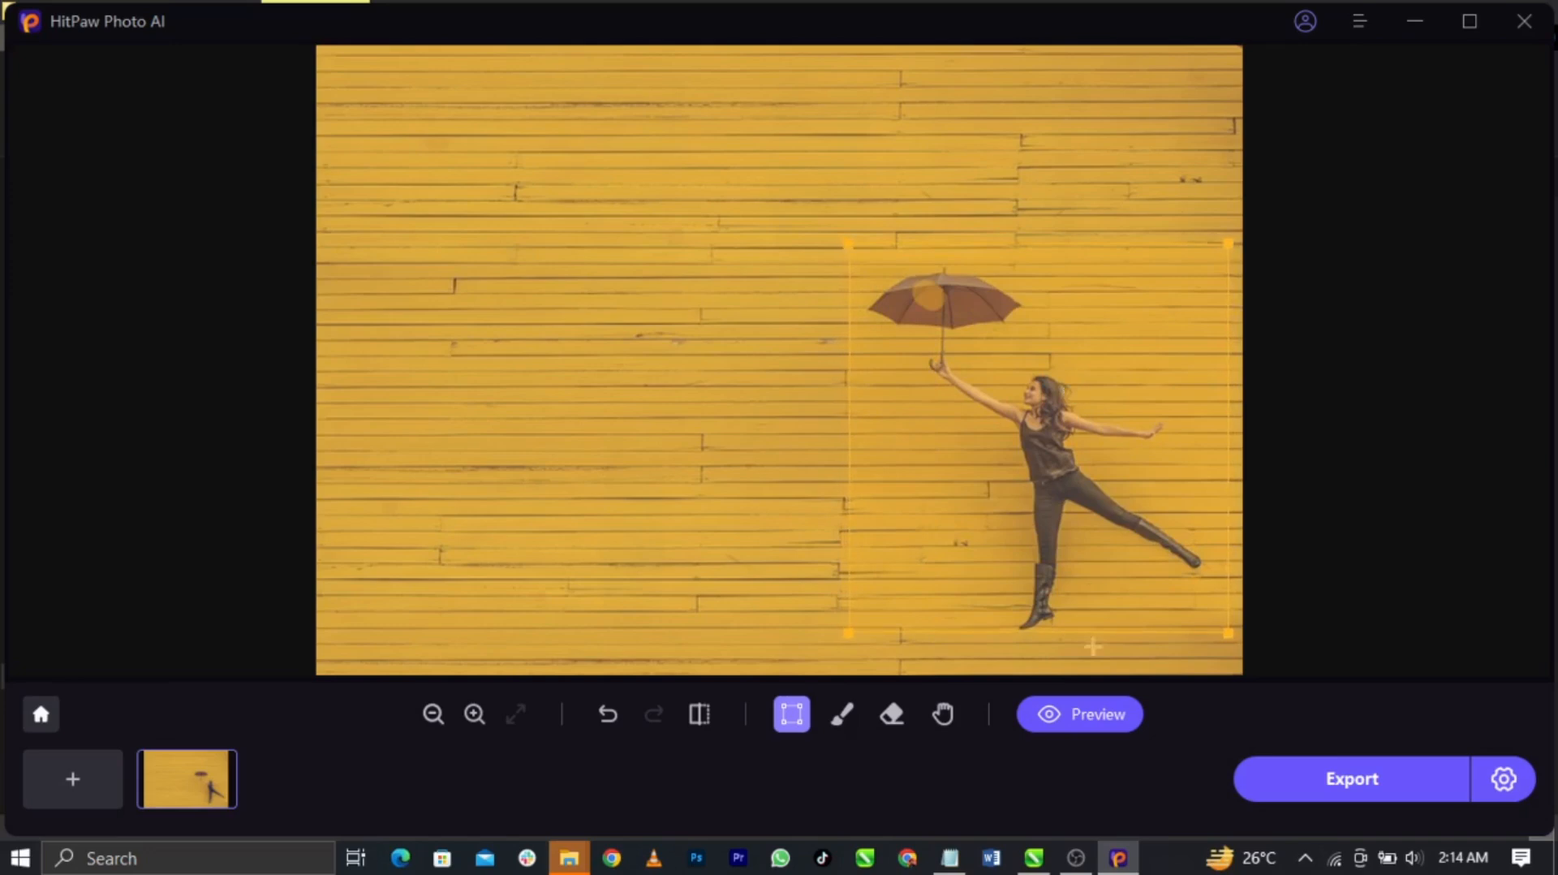
click(1103, 720)
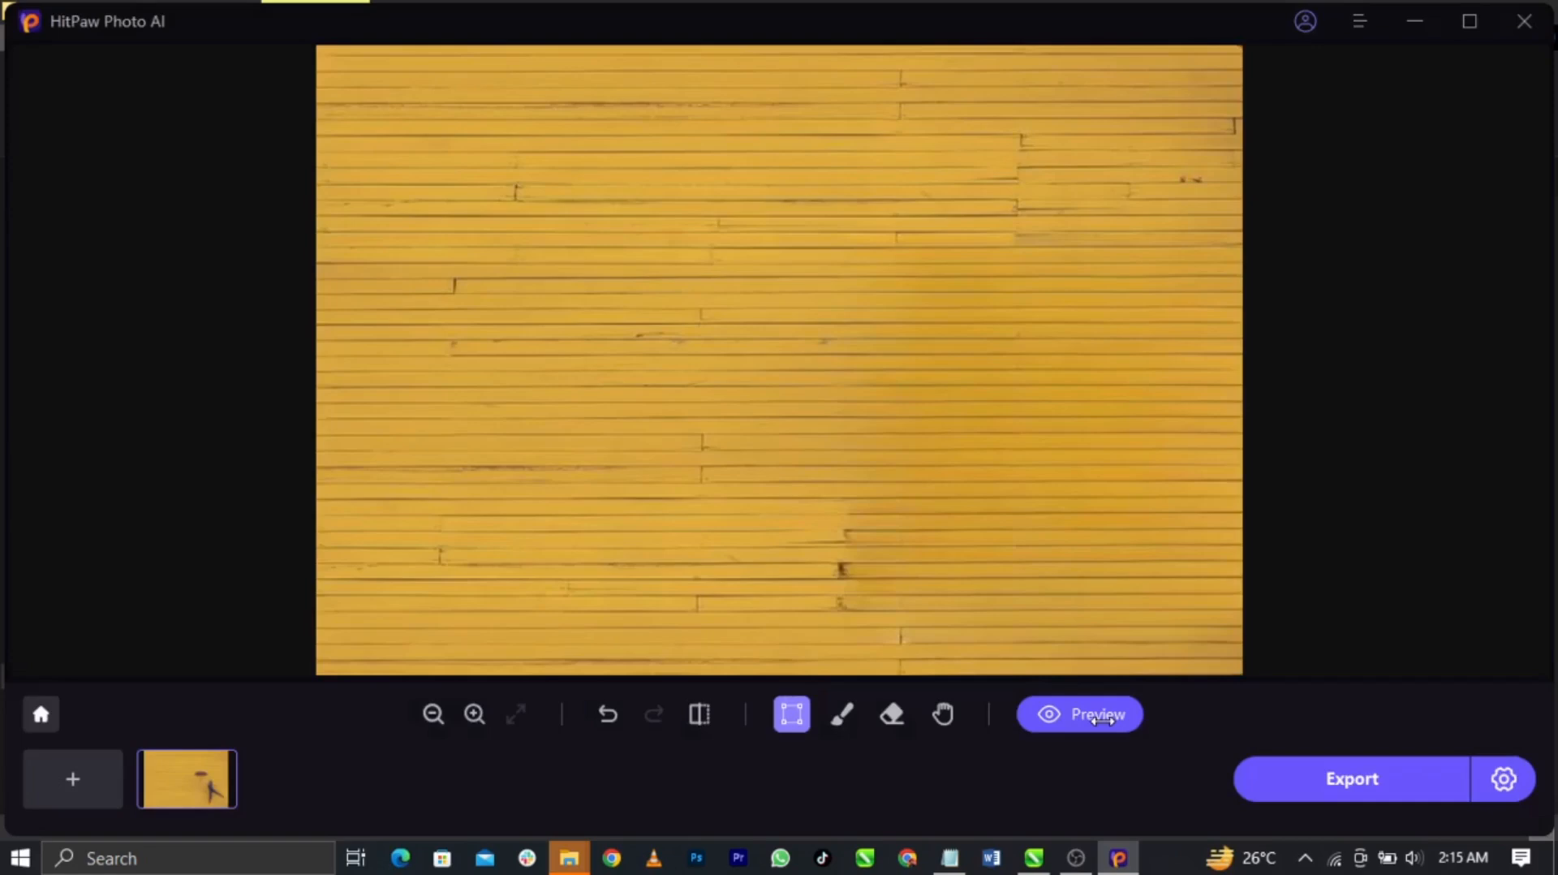
click(1101, 718)
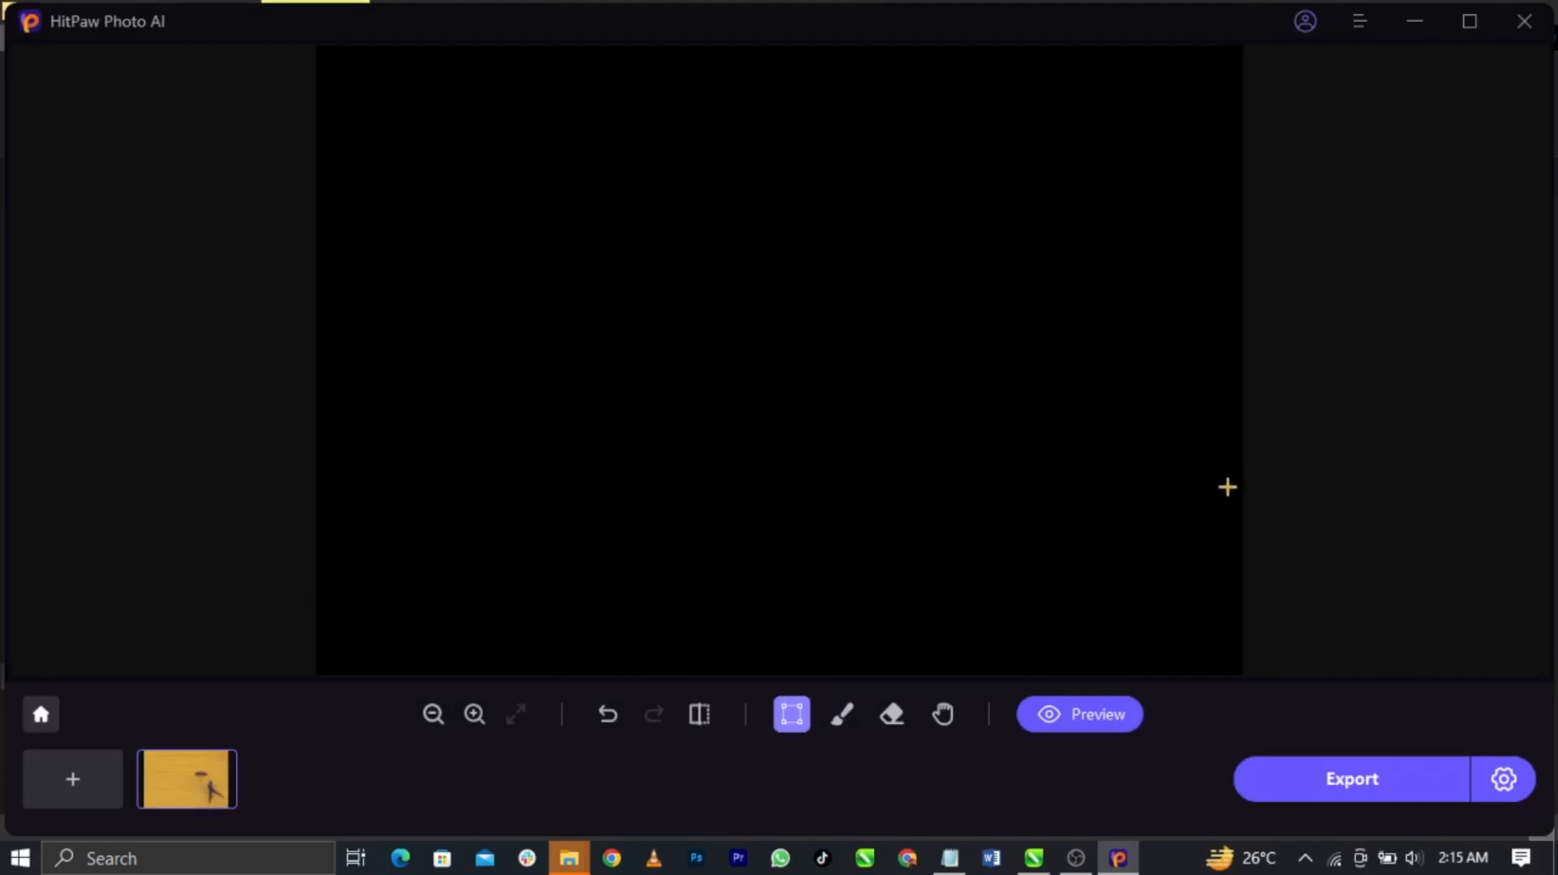
Export the cleaned wall image and open its HitPawPhotoAI\Retouch folder from Completed
click(1396, 781)
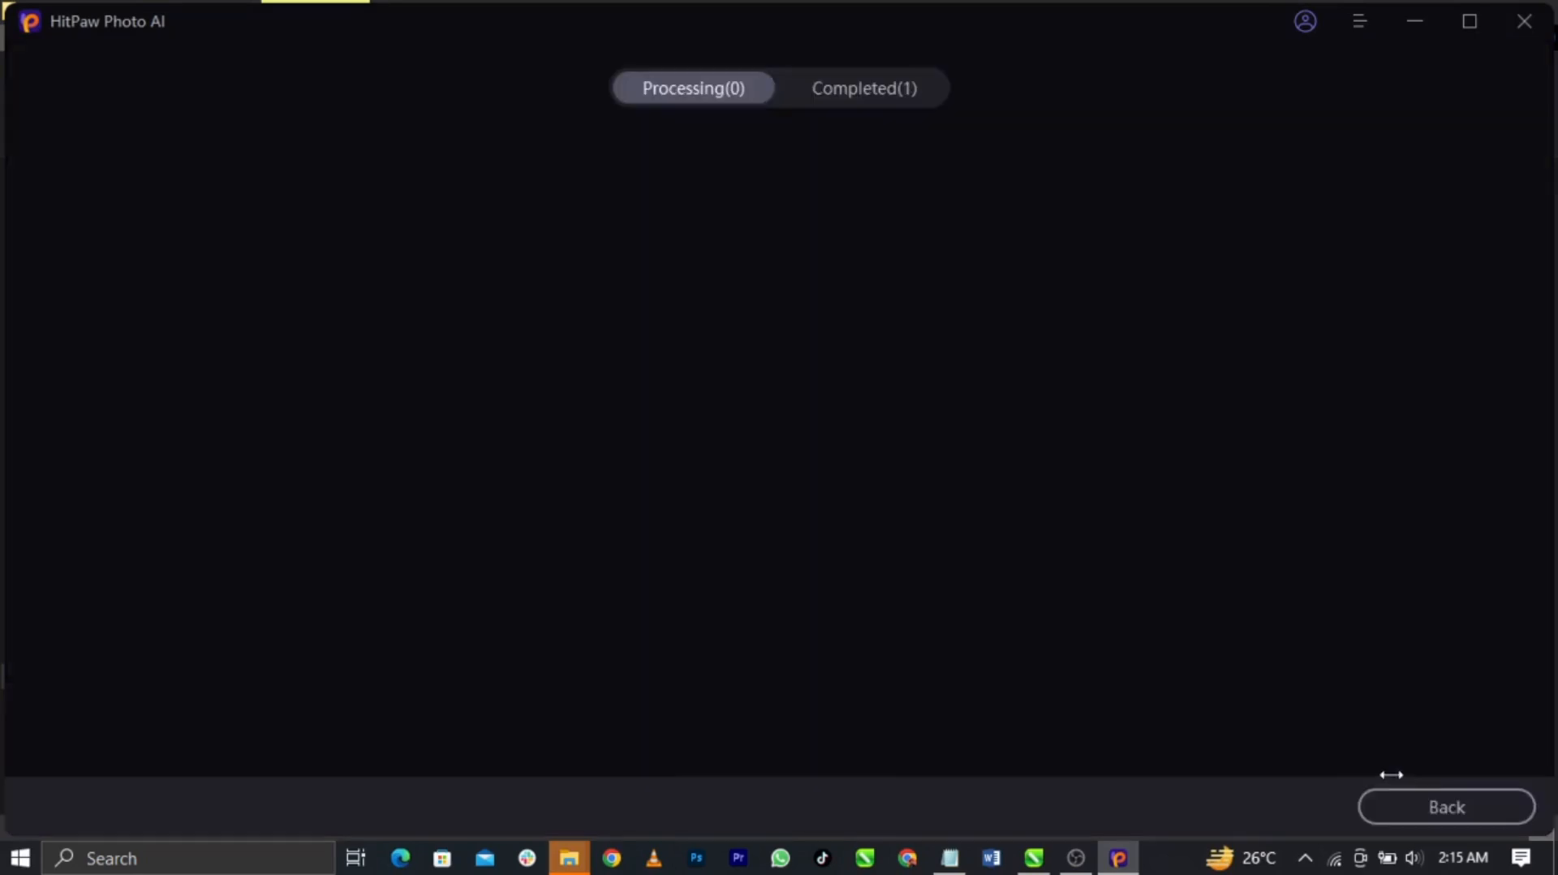
click(858, 90)
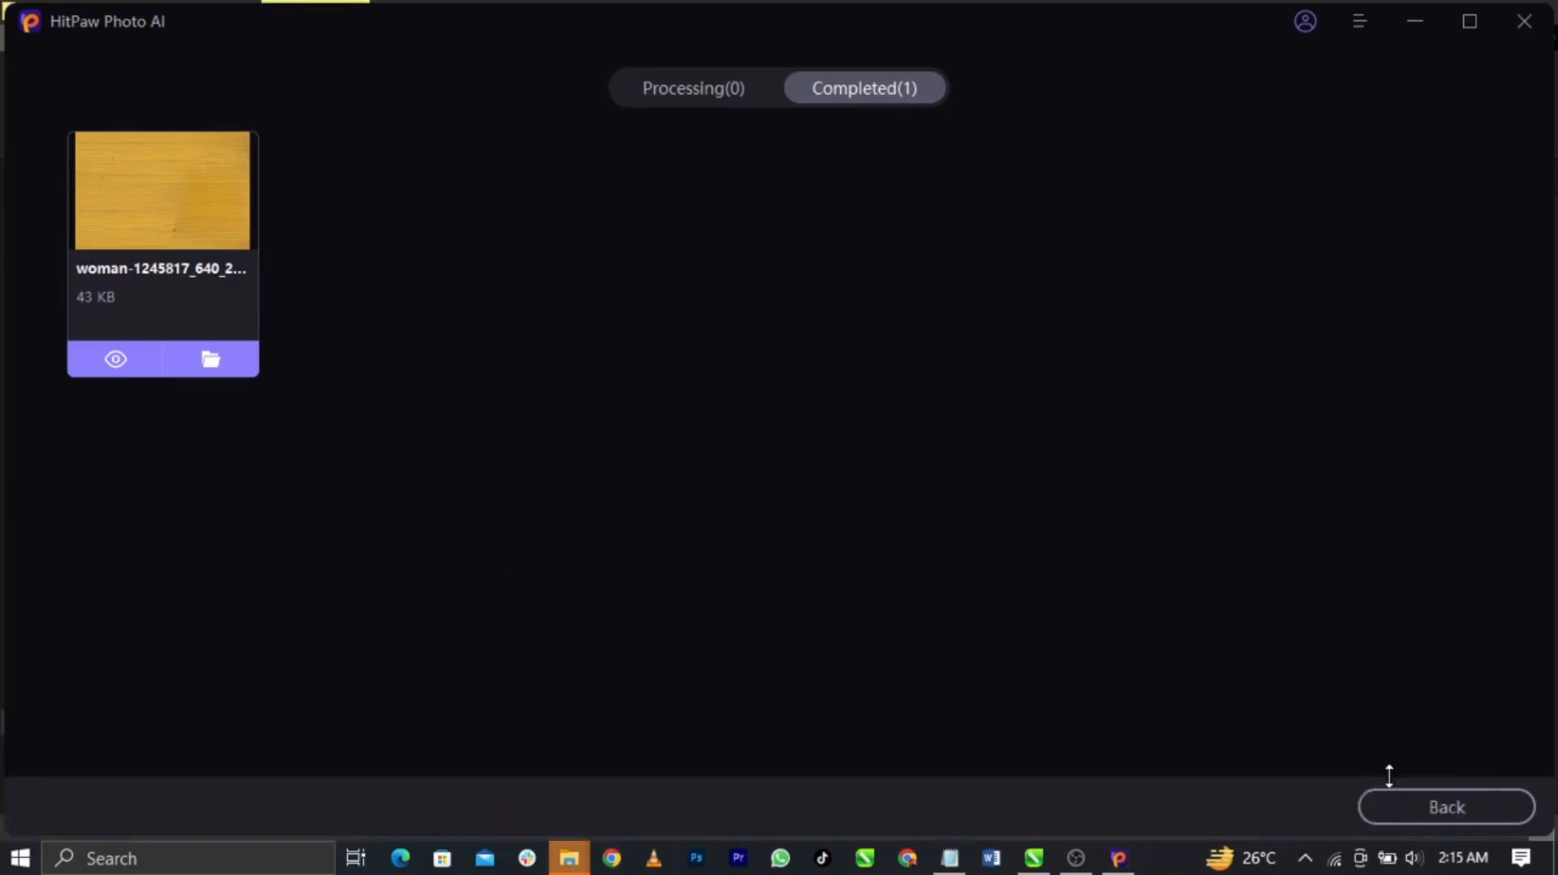
click(568, 858)
click(566, 446)
click(353, 291)
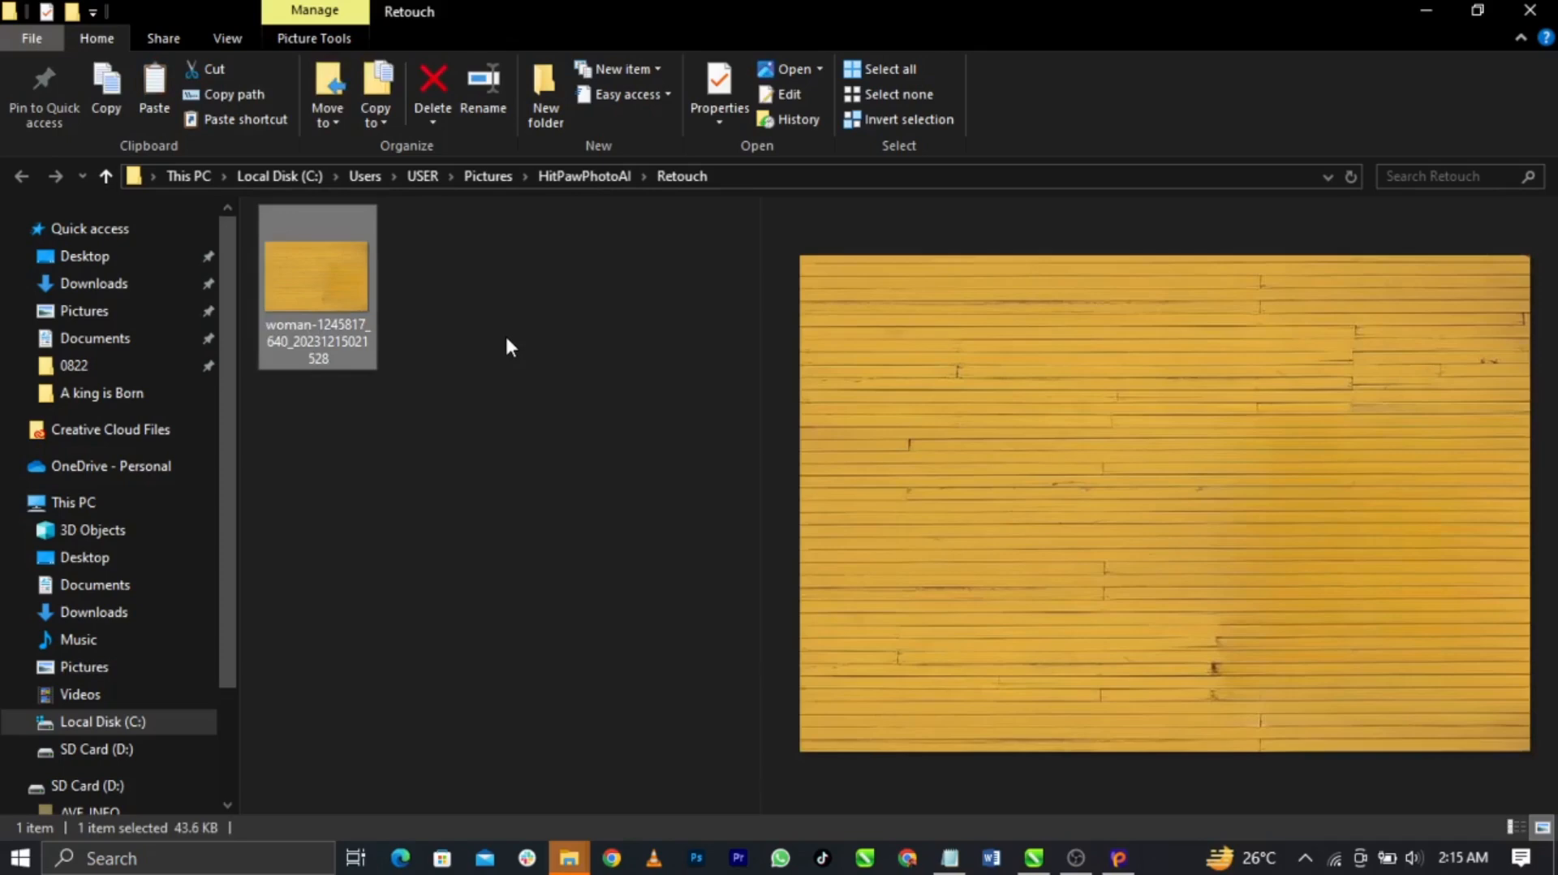
click(569, 858)
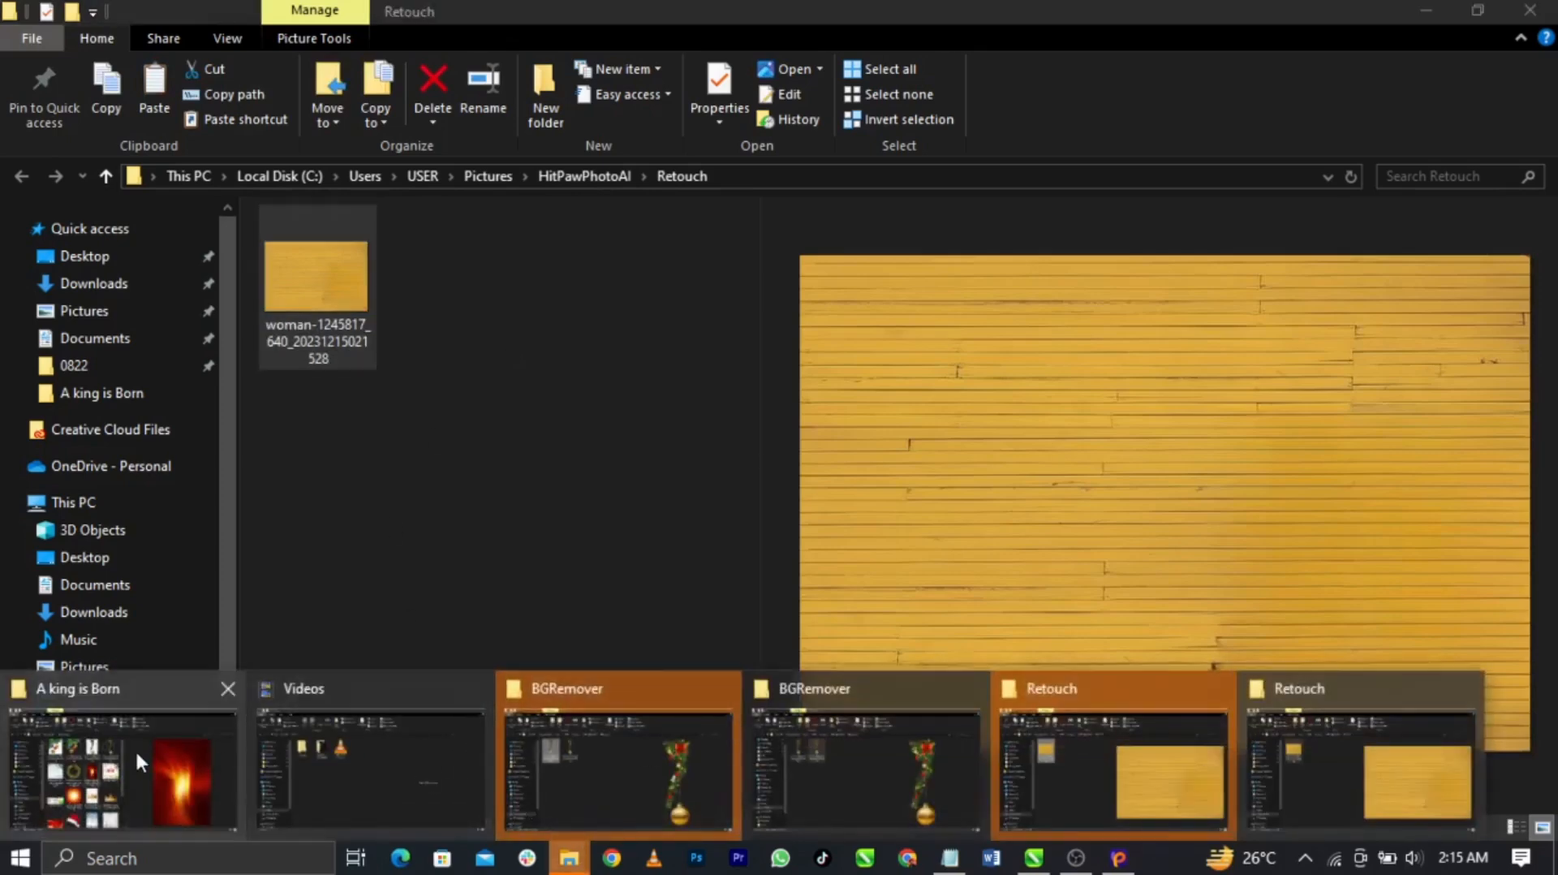
Compare previews of the original woman photo and the cleaned empty-wall image
click(145, 763)
scroll(625, 641, down, 5)
click(349, 743)
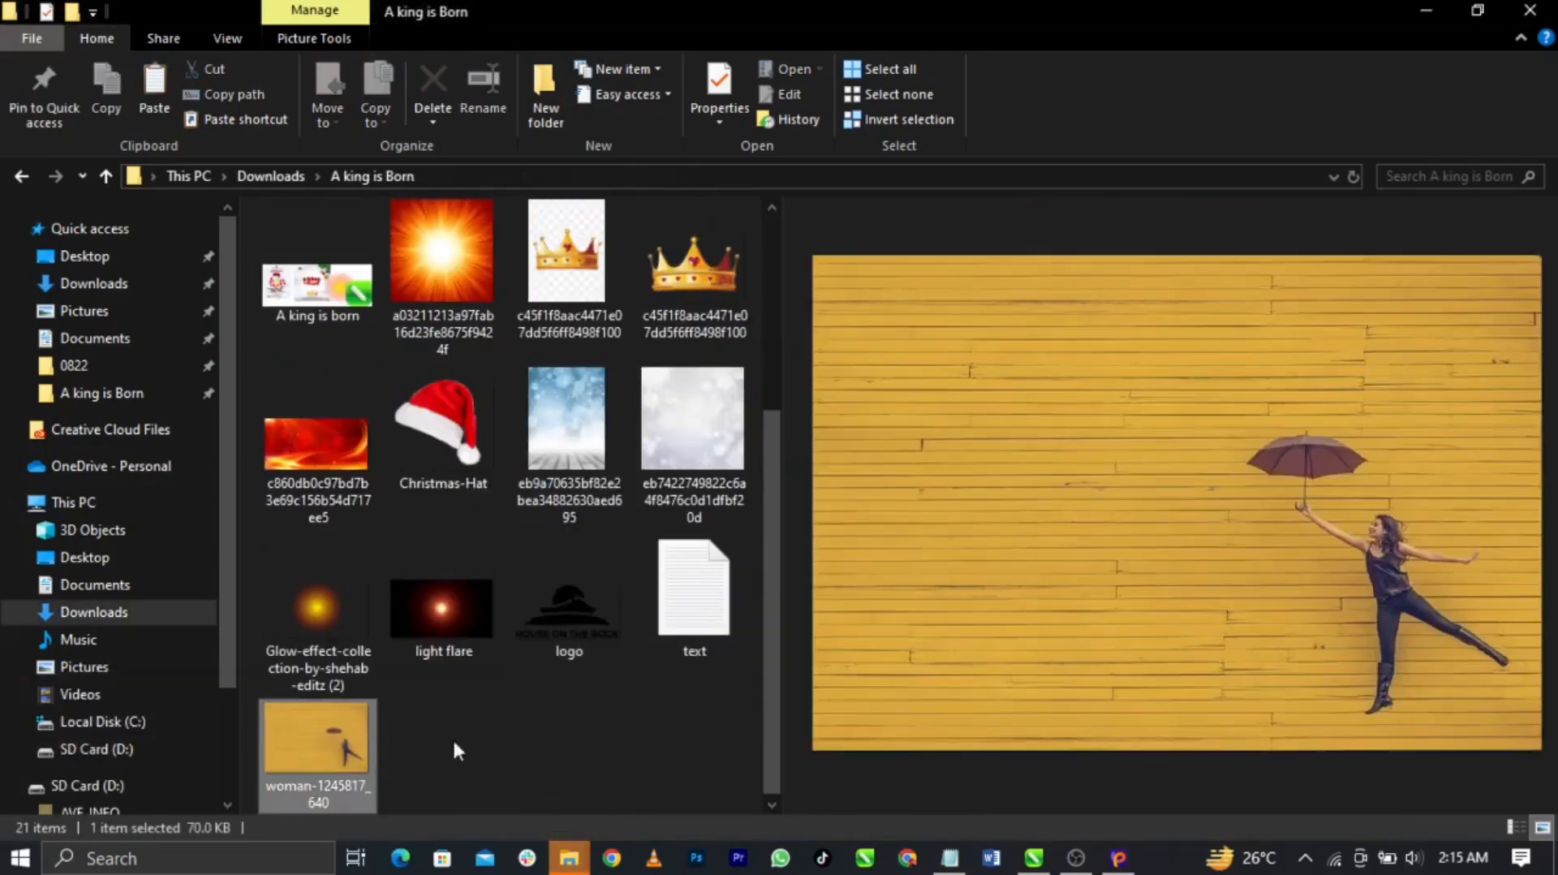
click(595, 728)
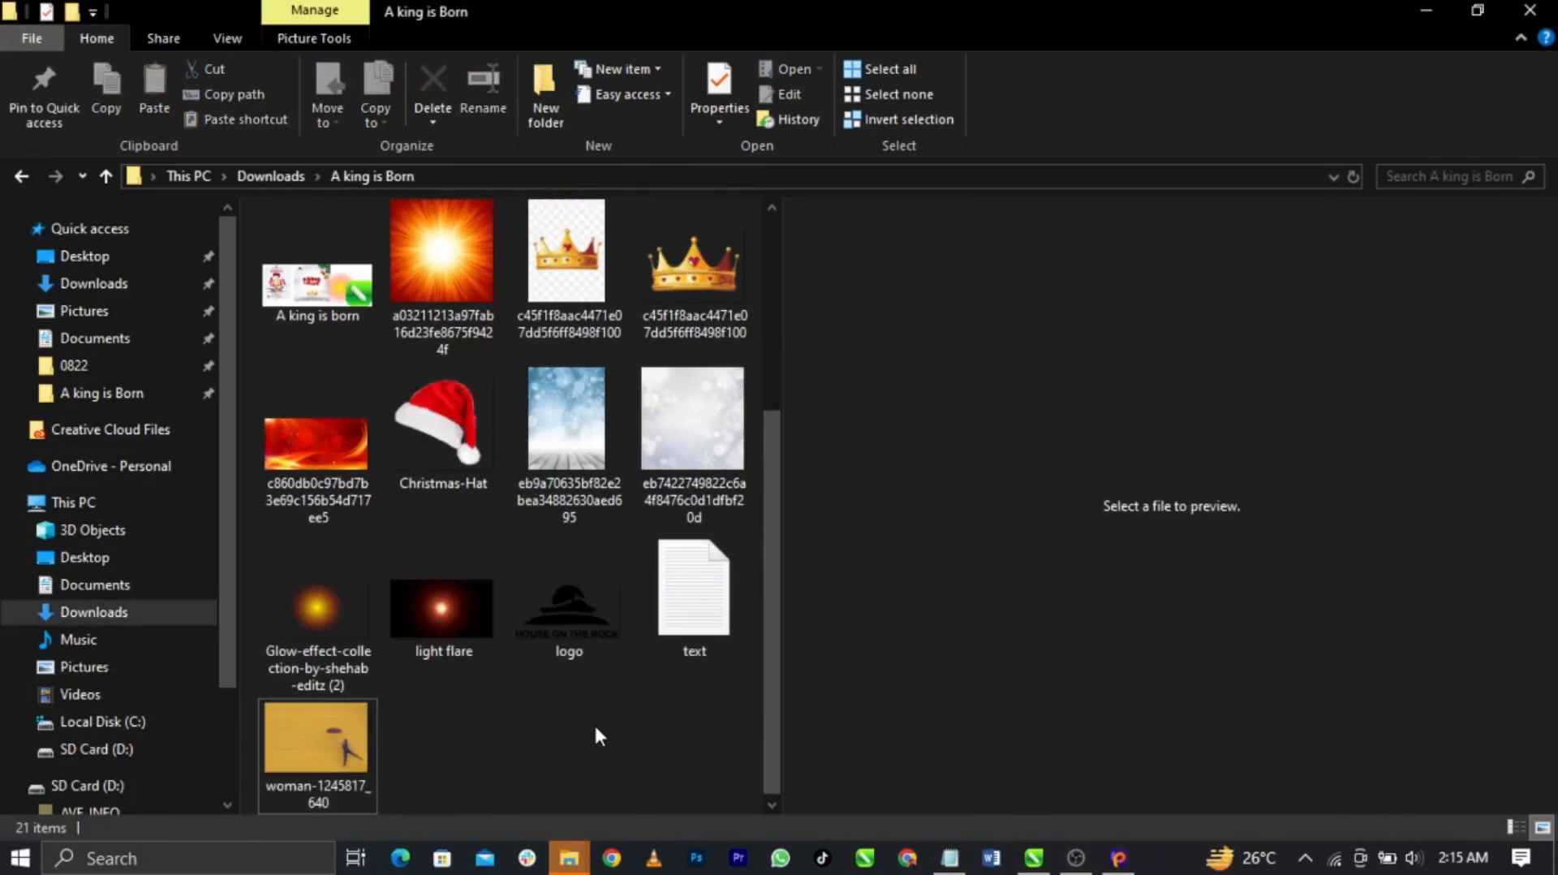
click(340, 735)
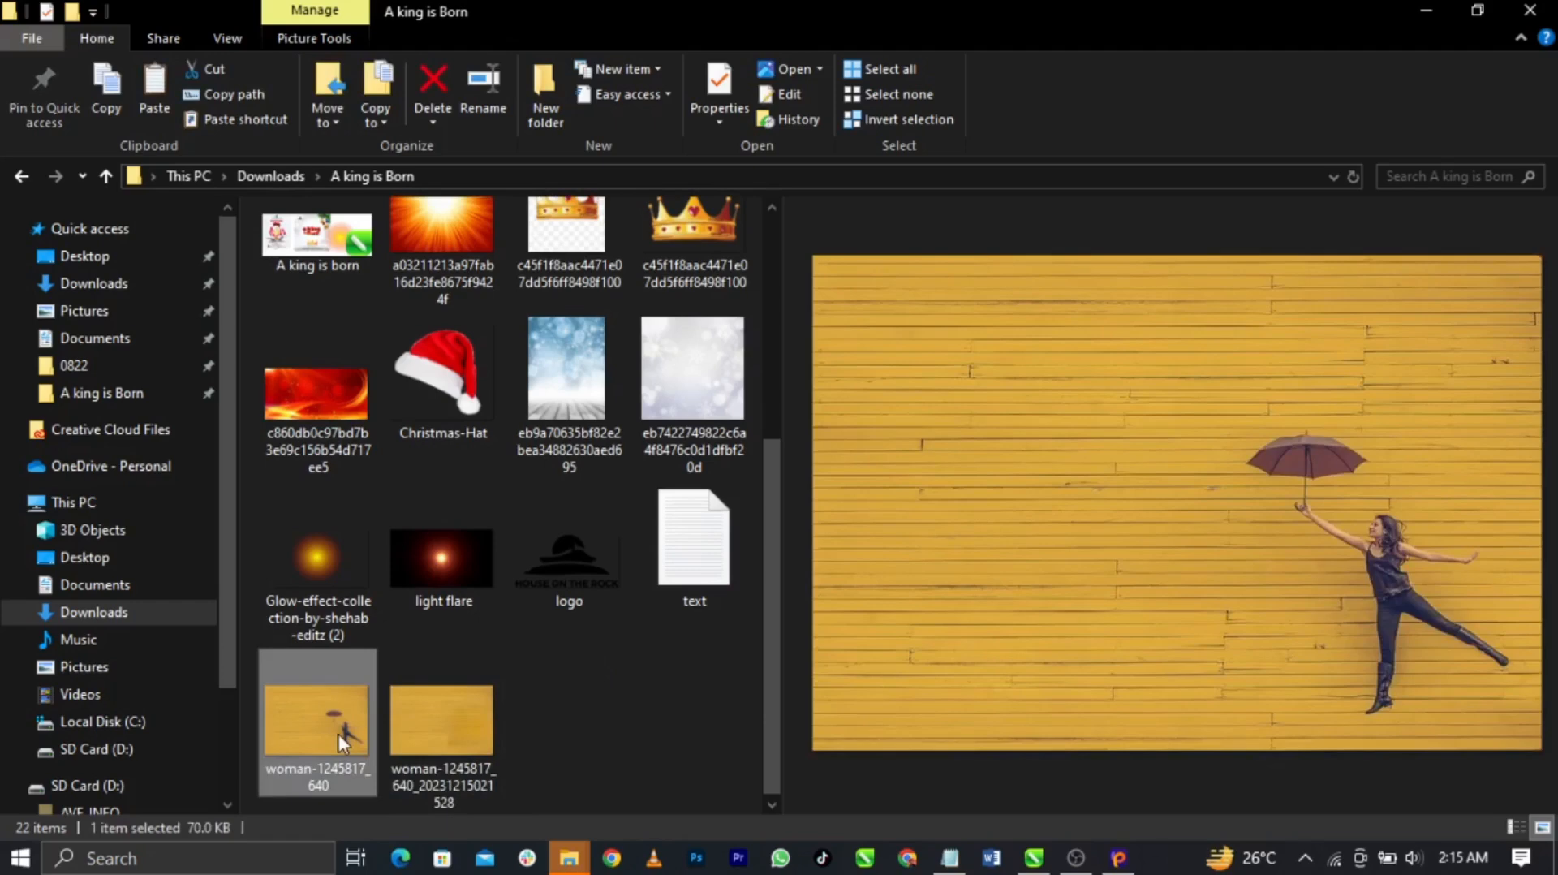
click(424, 732)
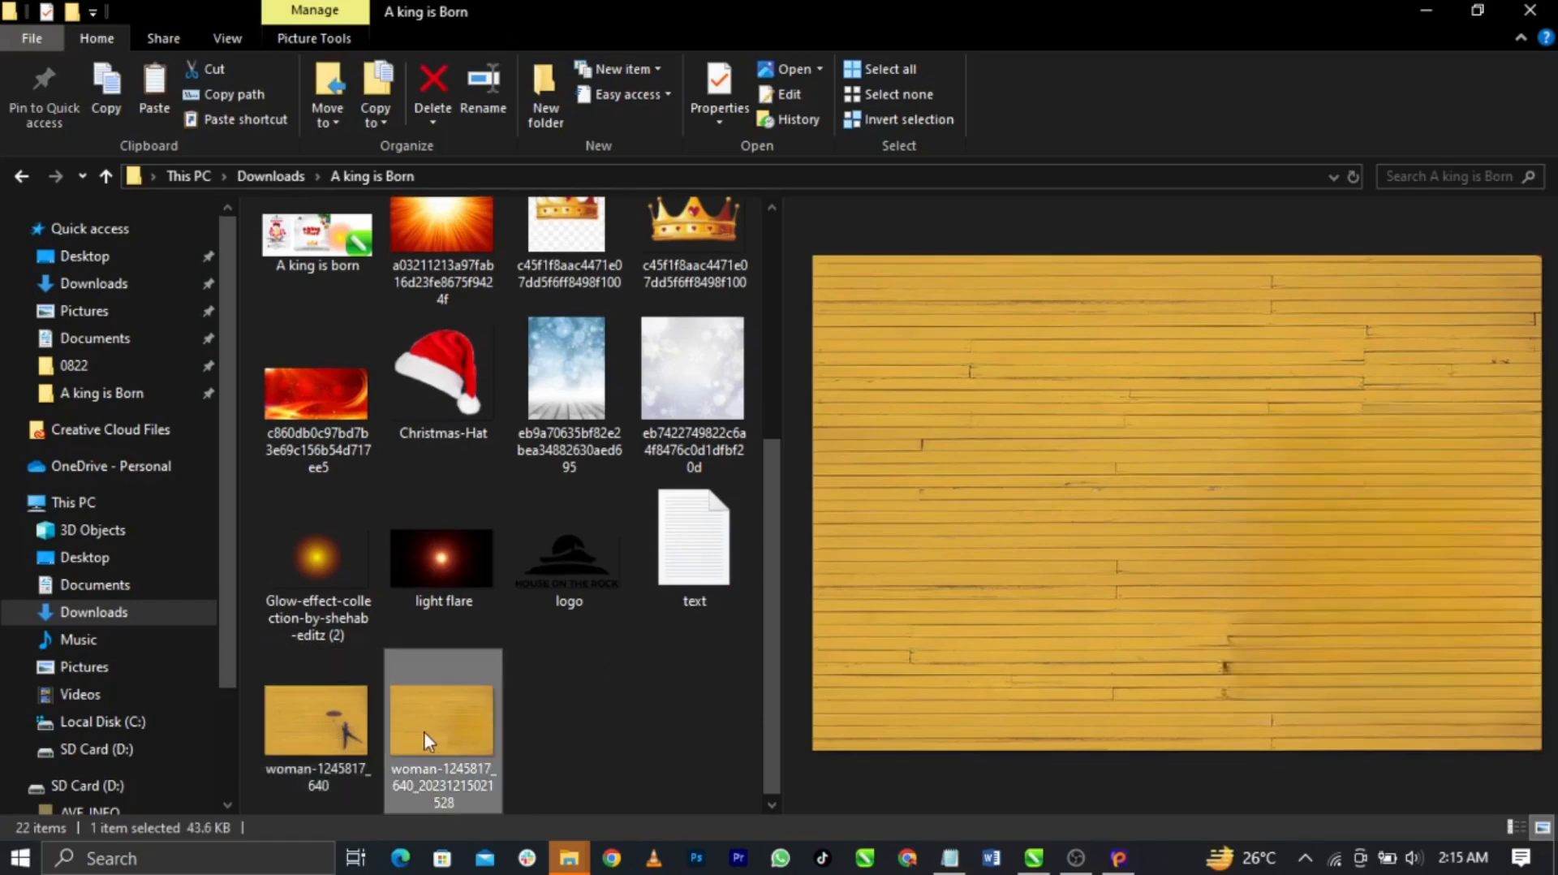
click(274, 732)
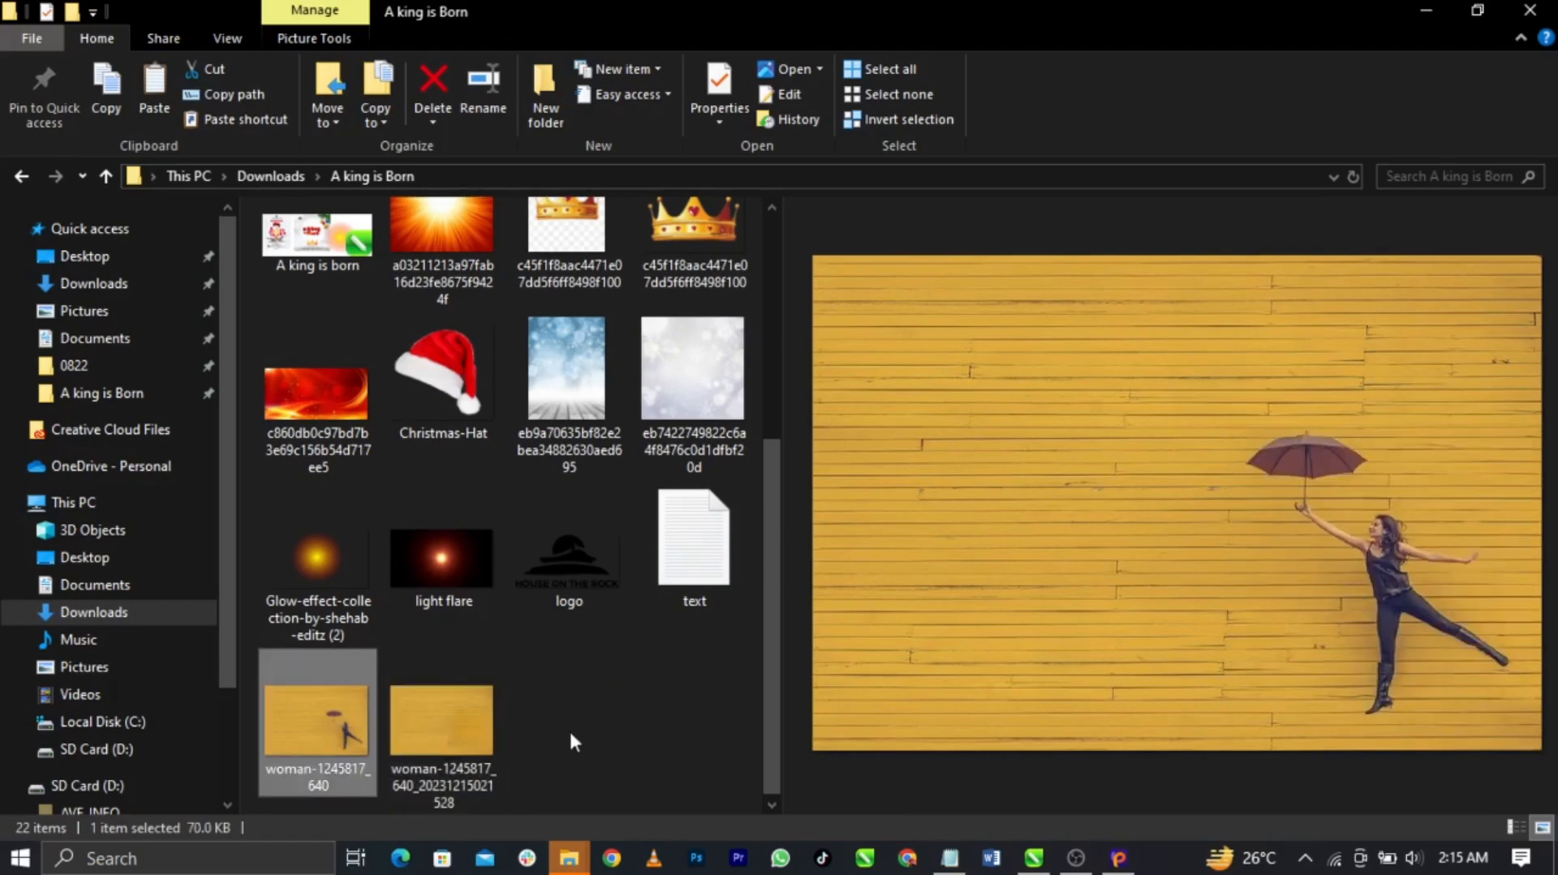
scroll(571, 735, up, 3)
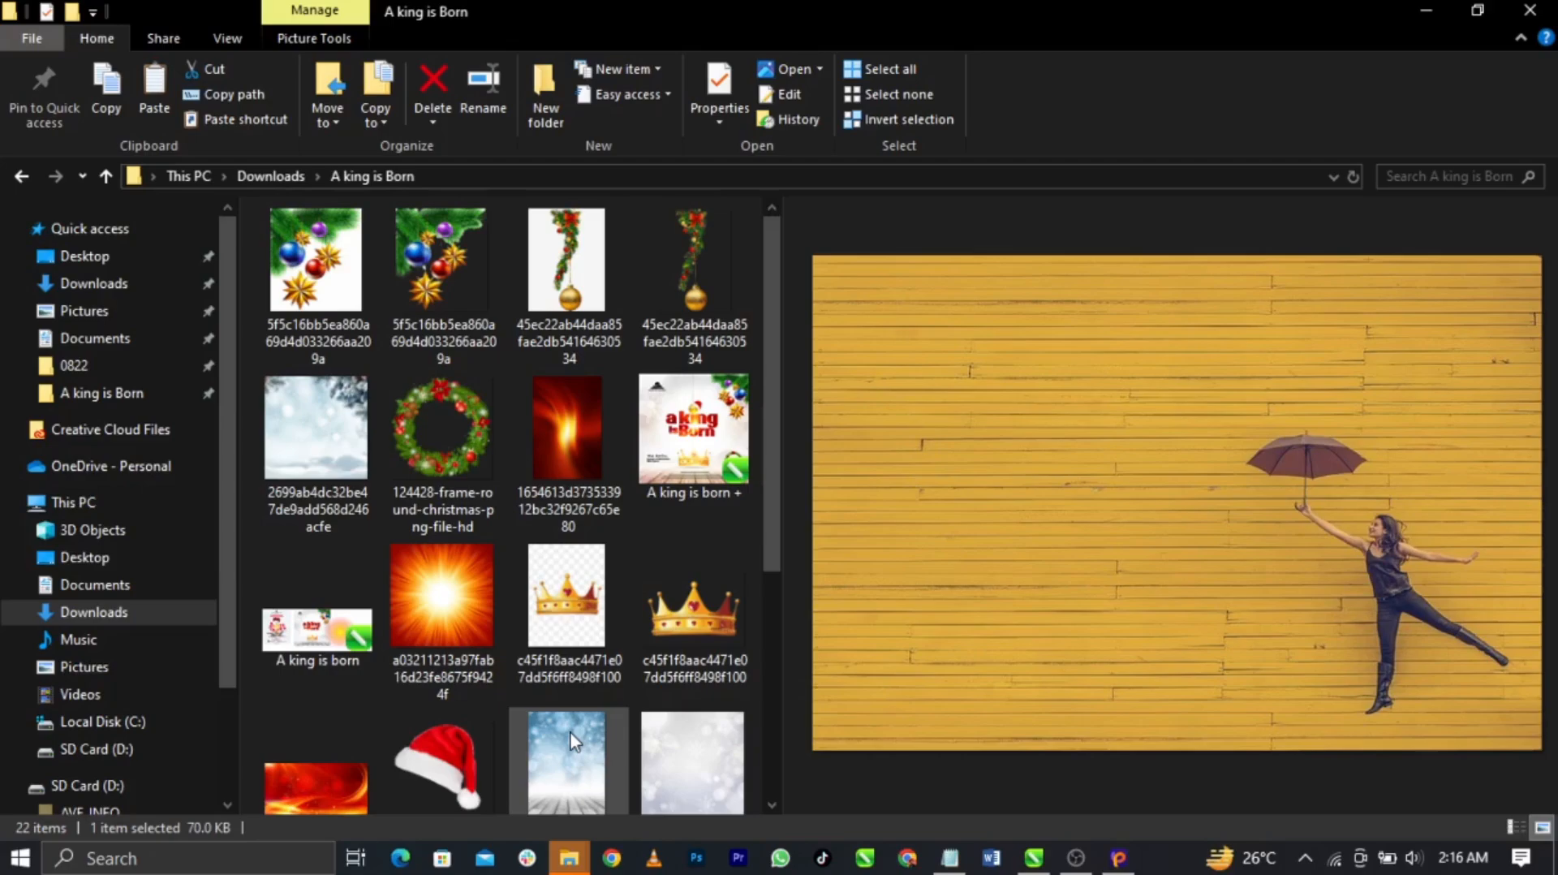
key(alt+Tab)
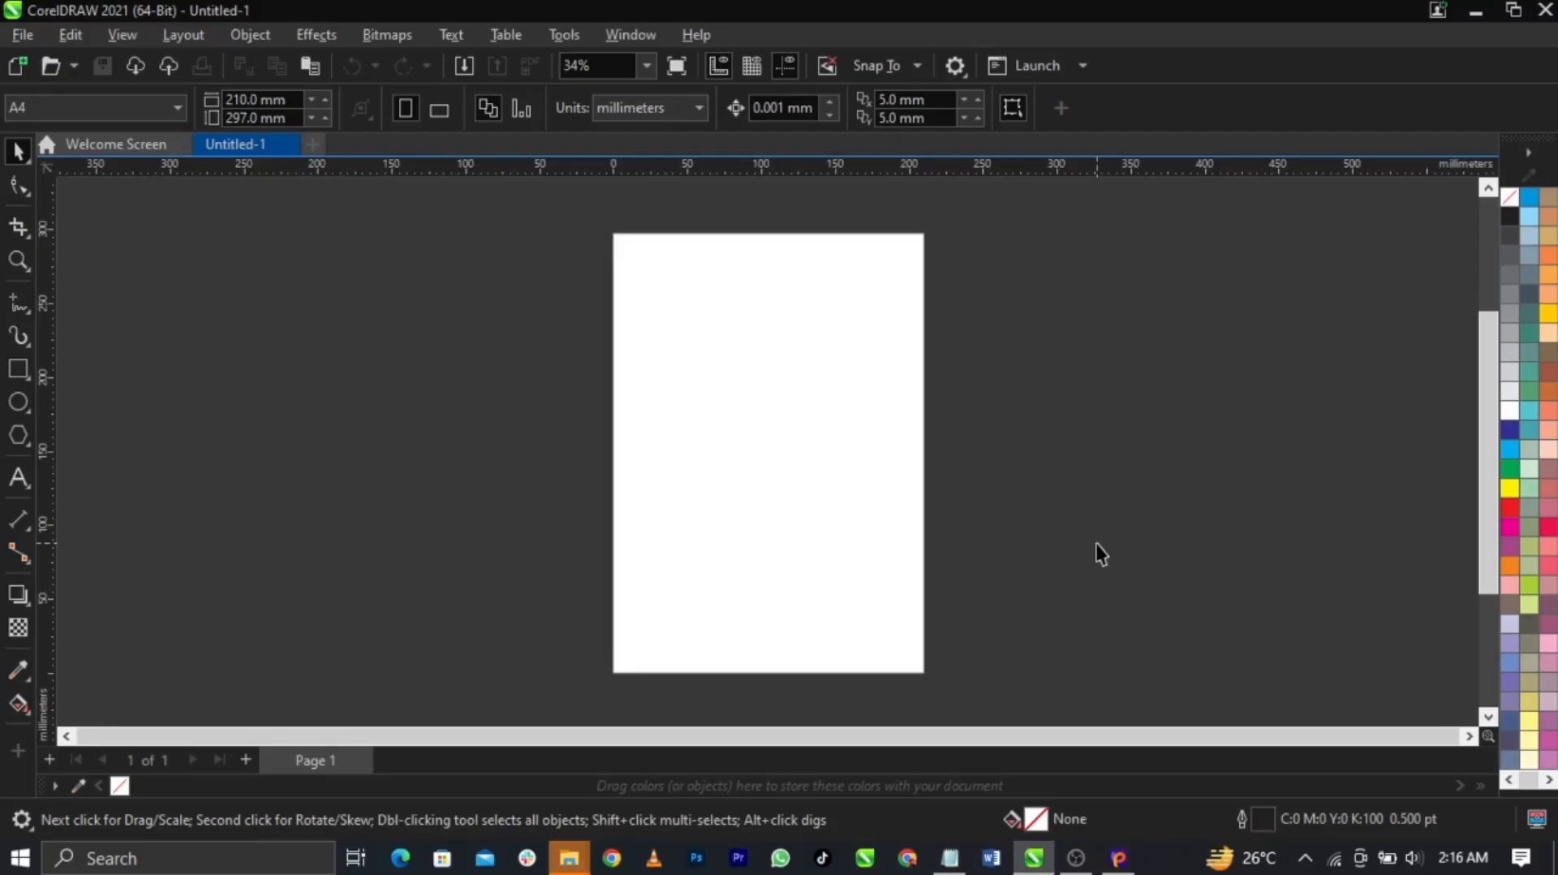
Set the units to inches and the page size to 10 × 10 inches
click(682, 118)
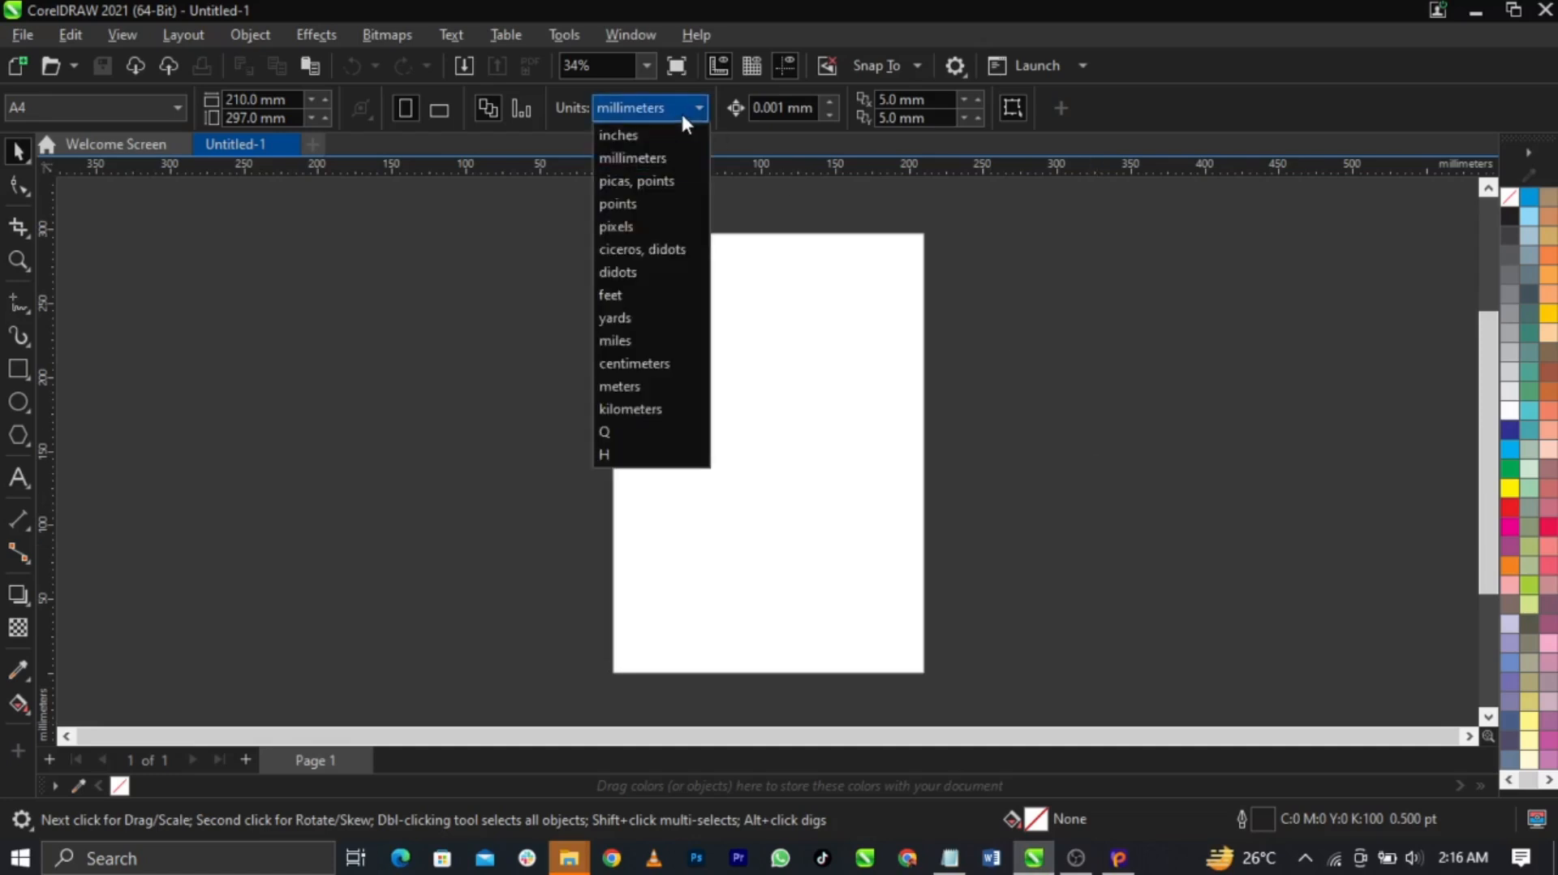
click(675, 134)
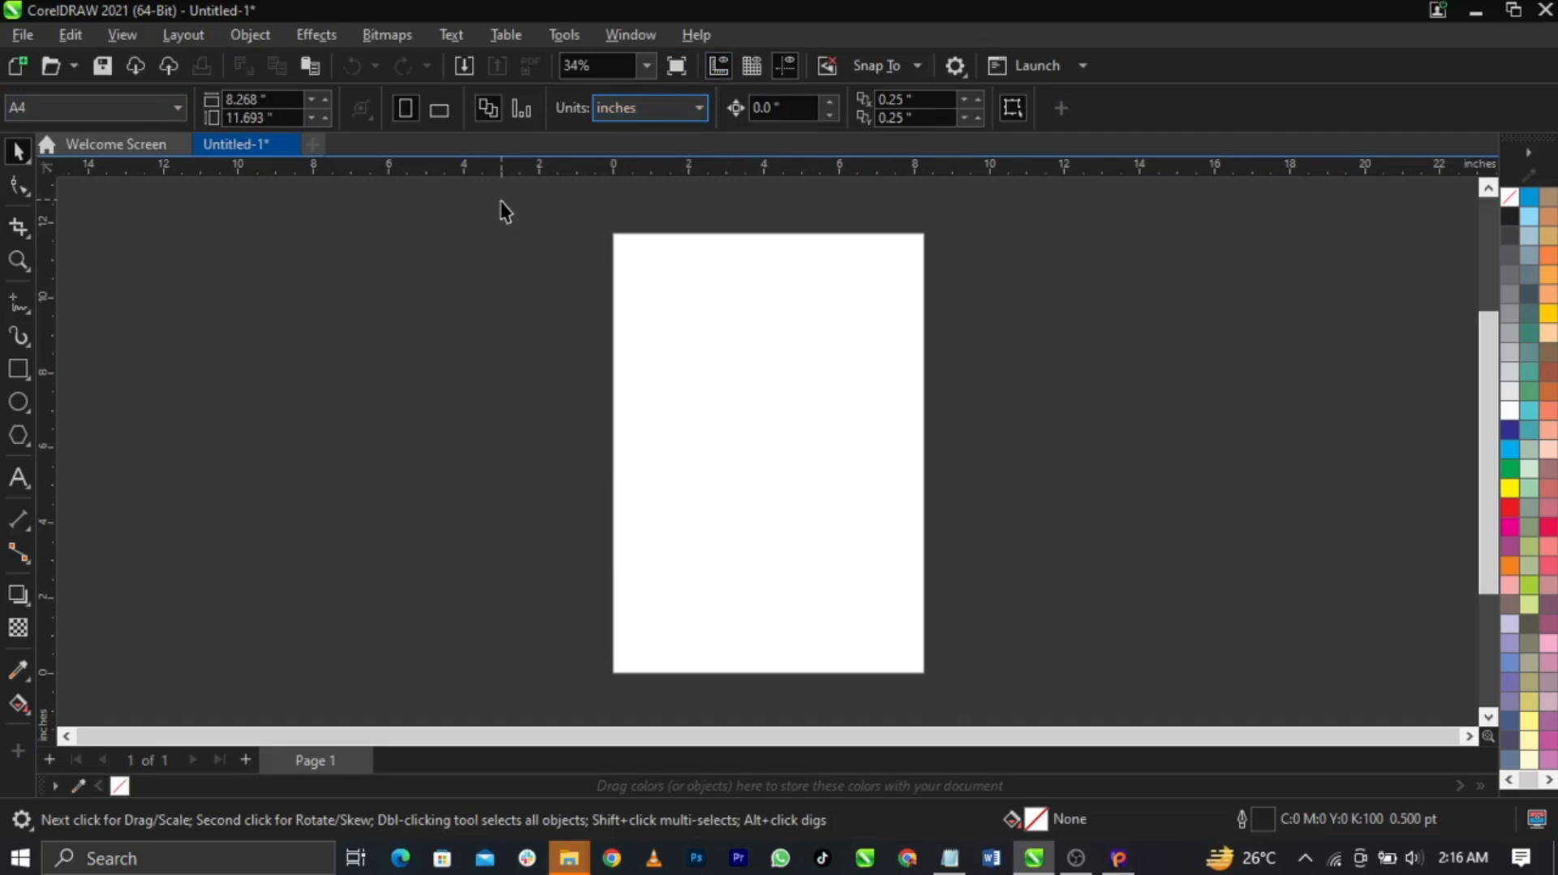
drag(270, 99, 150, 108)
text(10)
key(Tab)
text(10)
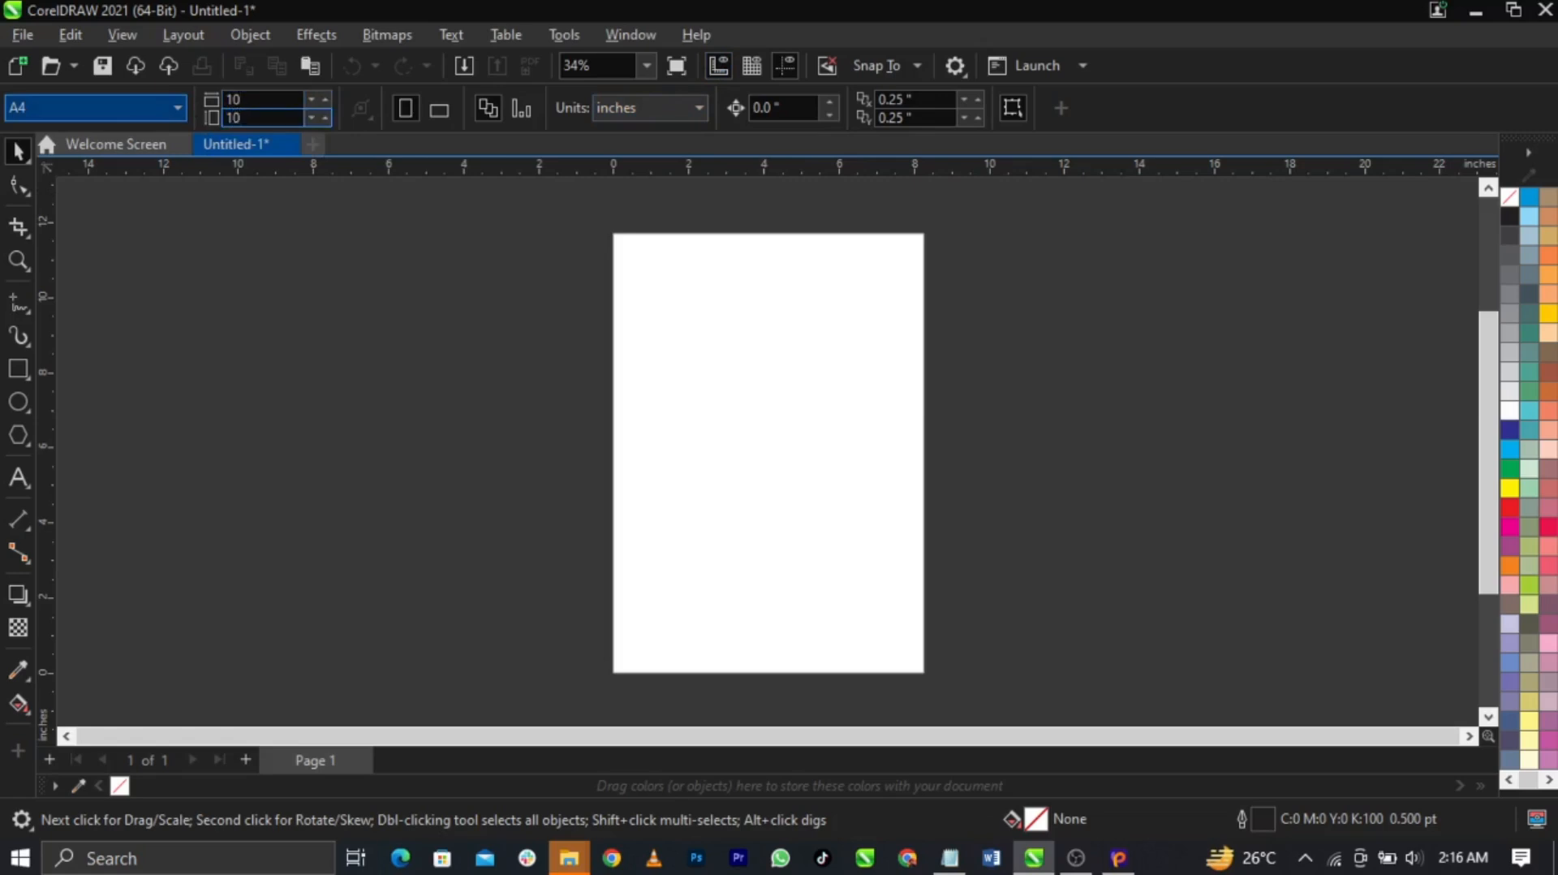
key(Return)
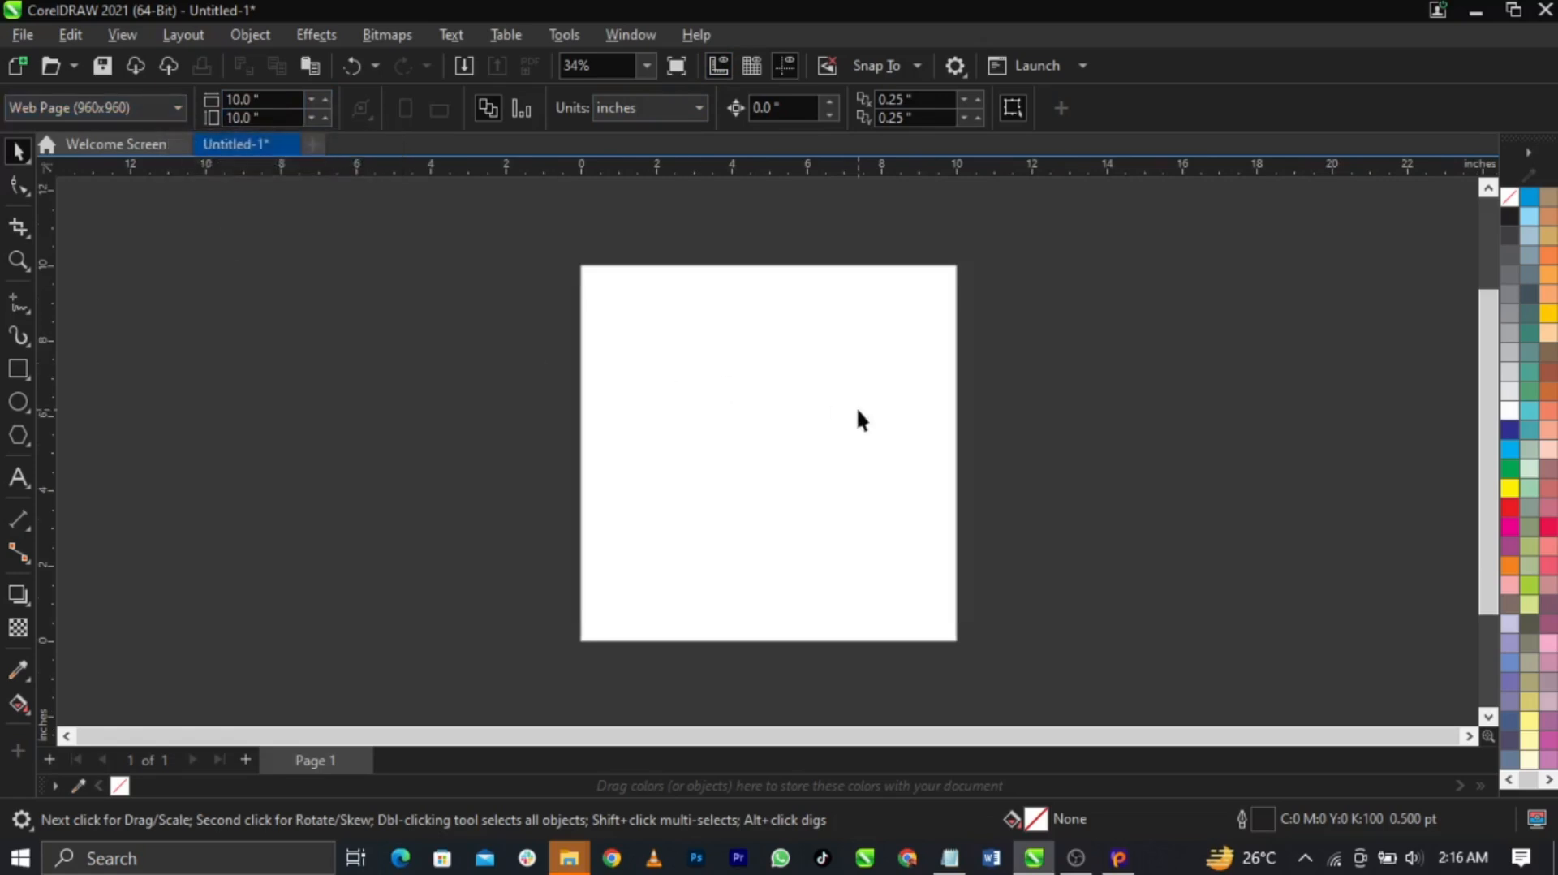
scroll(858, 410, up, 1)
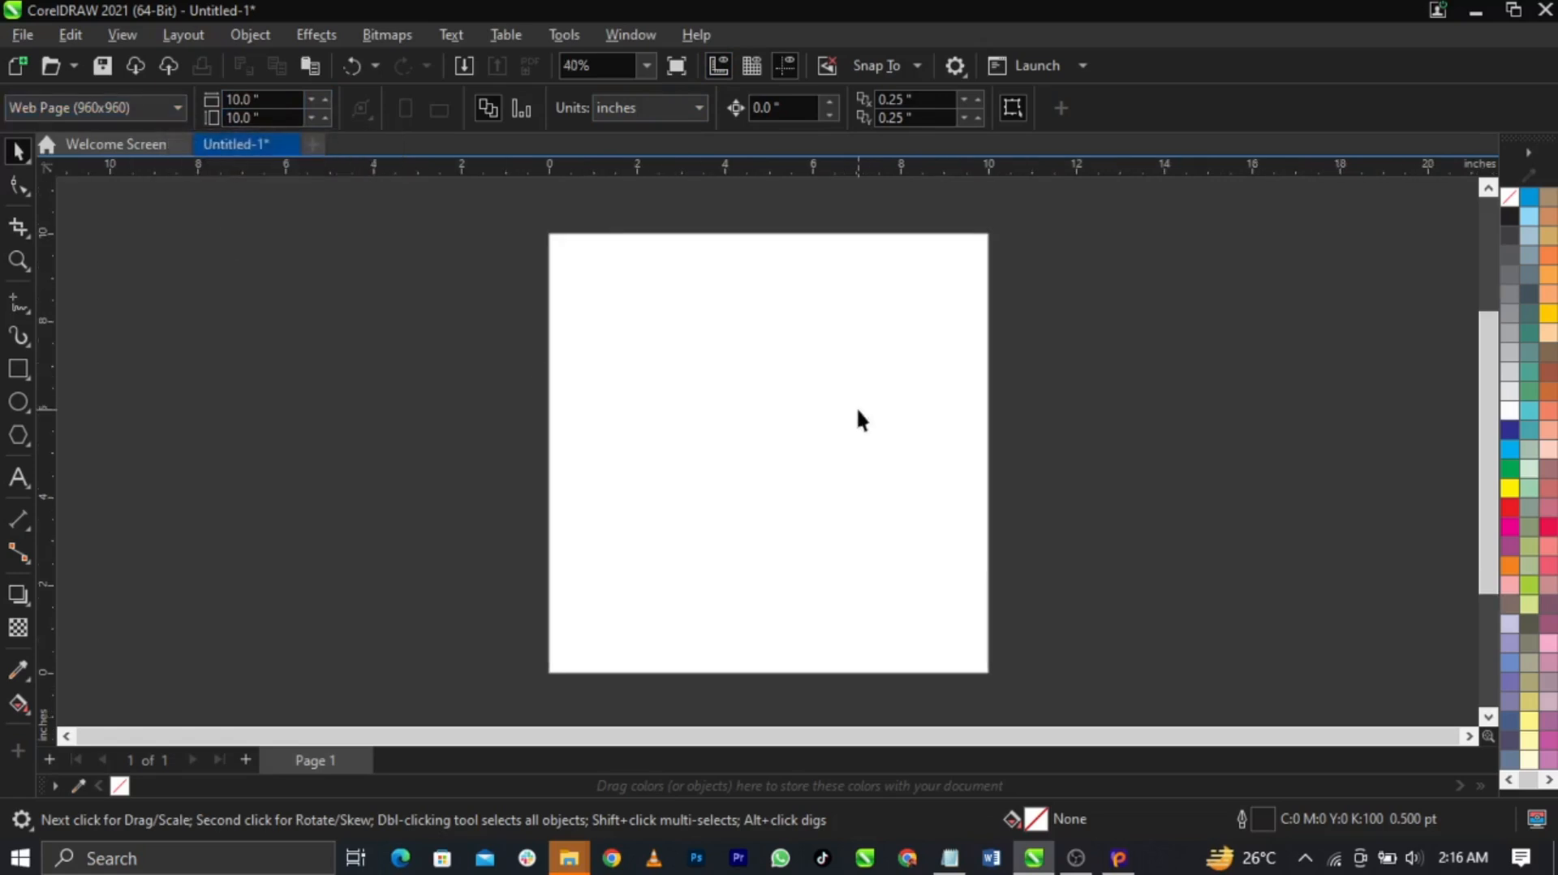
Draw a rectangle roughly covering the whole page and line it up with the page
click(17, 369)
drag(549, 230, 993, 675)
click(18, 153)
drag(631, 353, 635, 360)
scroll(969, 293, up, 2)
scroll(666, 296, down, 2)
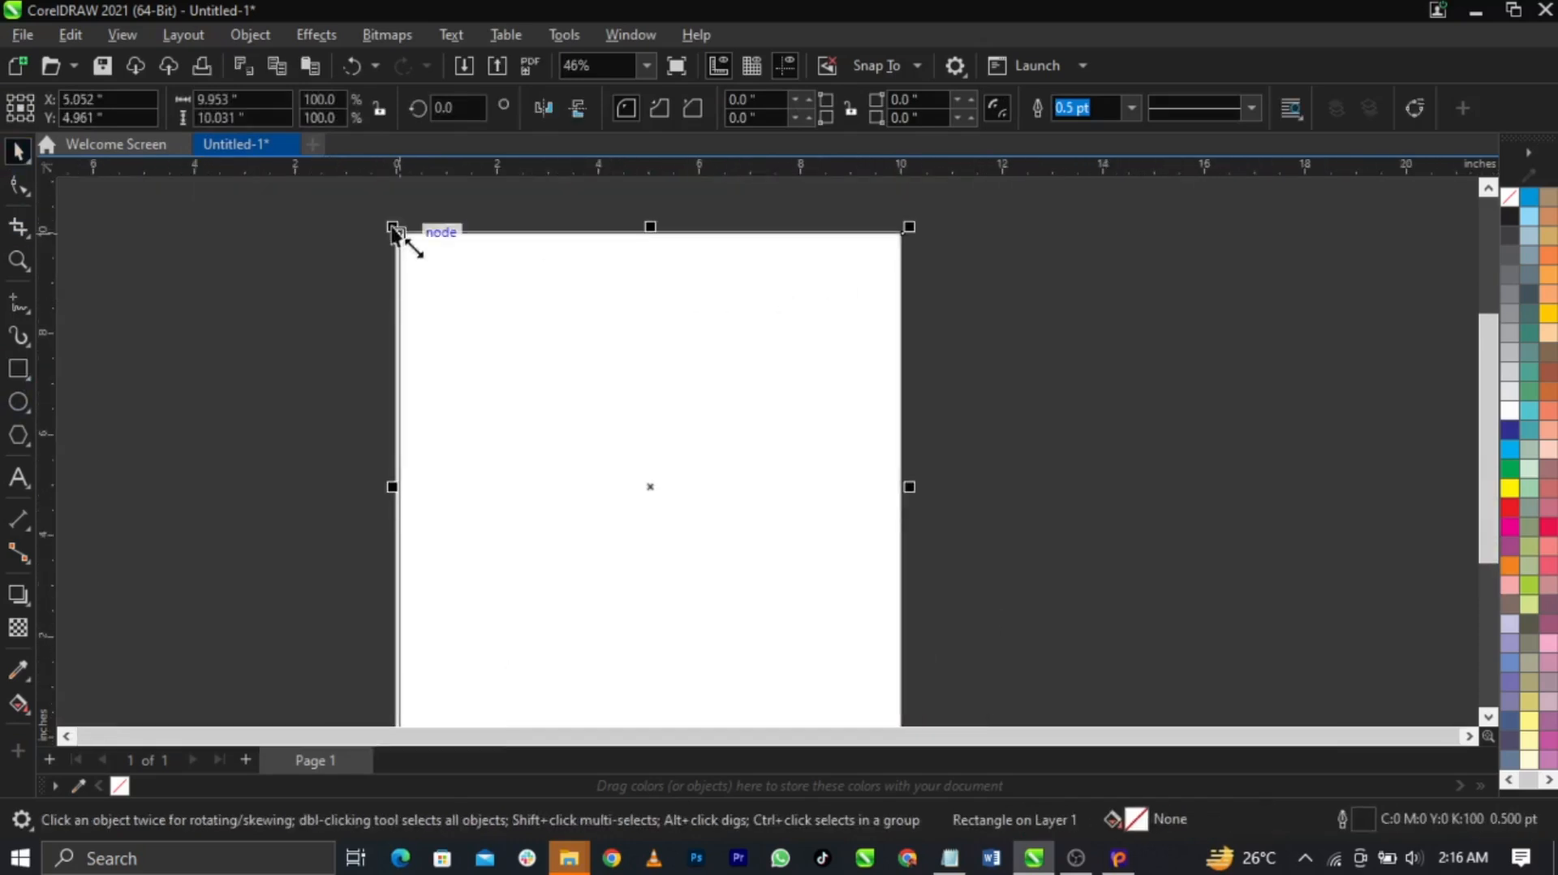
scroll(394, 235, up, 4)
scroll(662, 267, down, 4)
scroll(764, 271, down, 2)
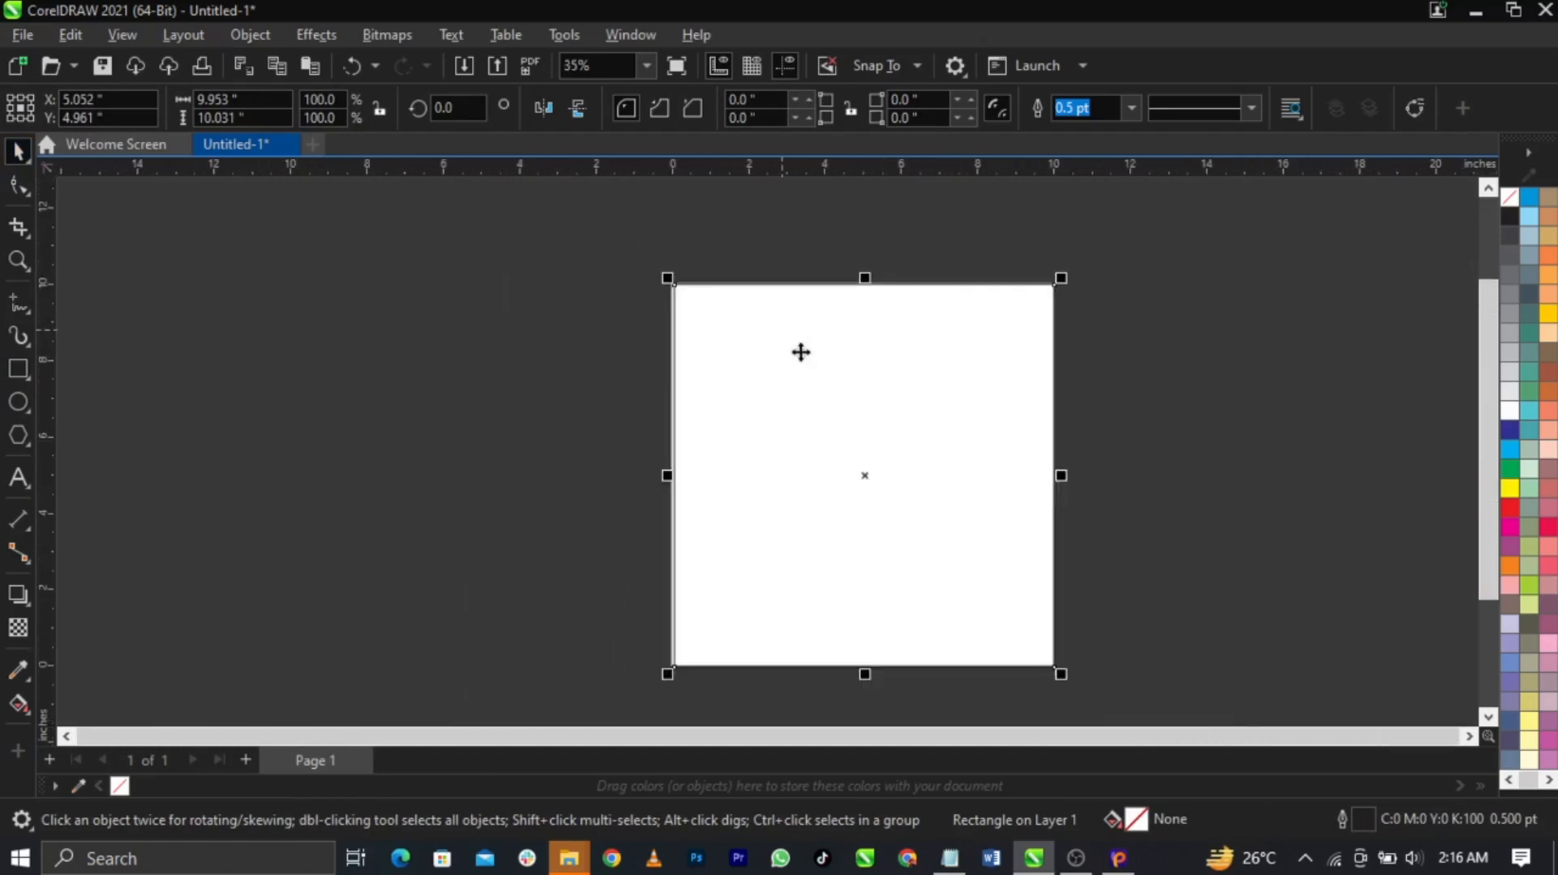
scroll(960, 511, up, 1)
scroll(872, 428, down, 1)
scroll(925, 504, up, 1)
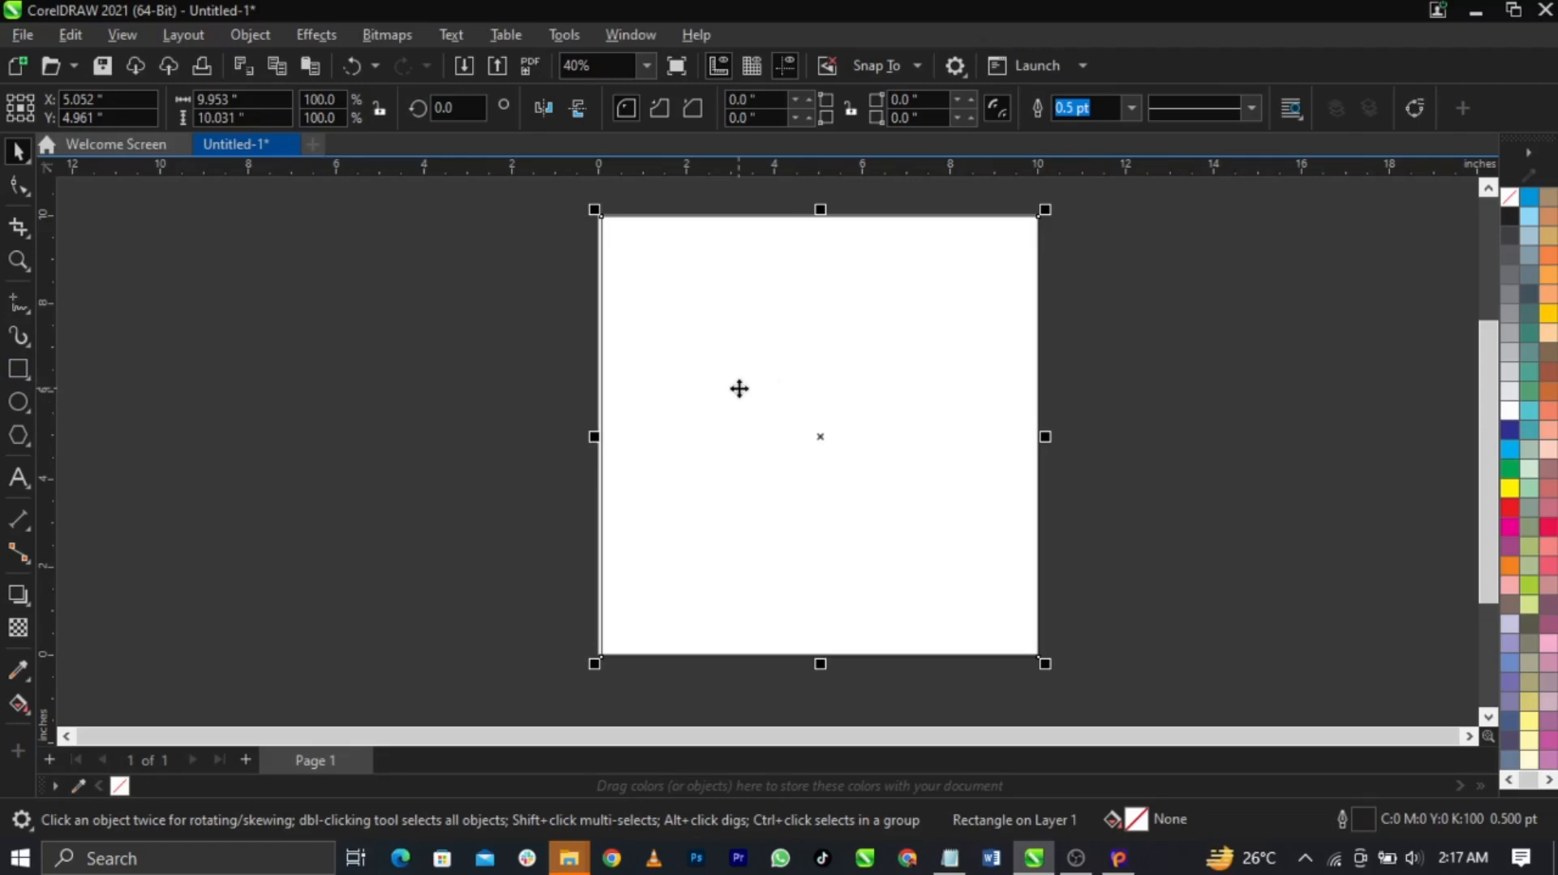
Size the rectangle to 10 × 10 inches and centre it on the page
click(235, 99)
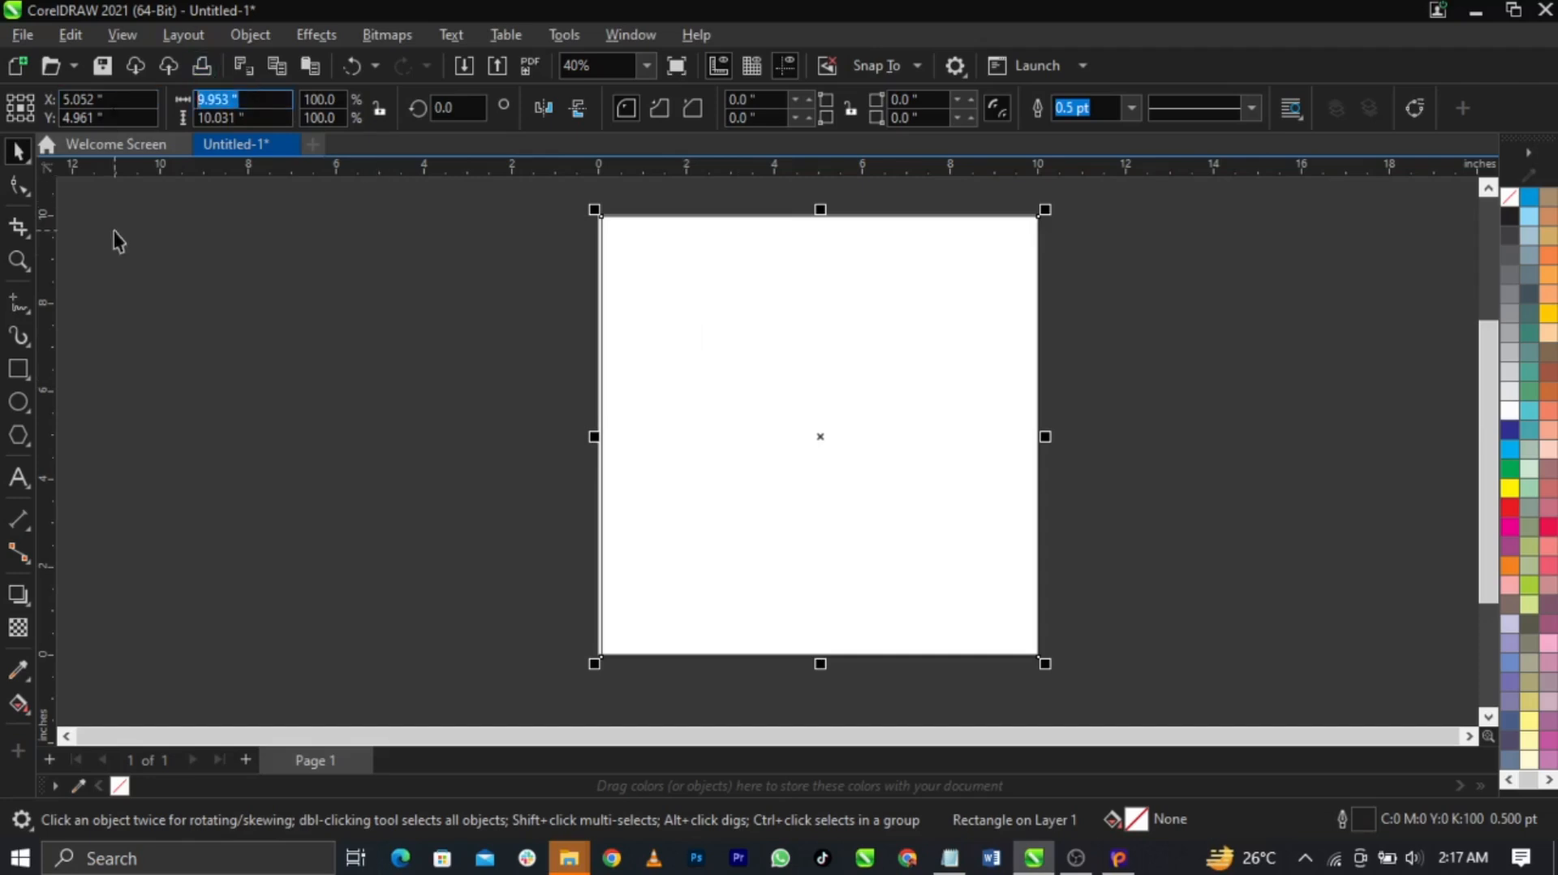
text(10)
key(Tab)
text(10)
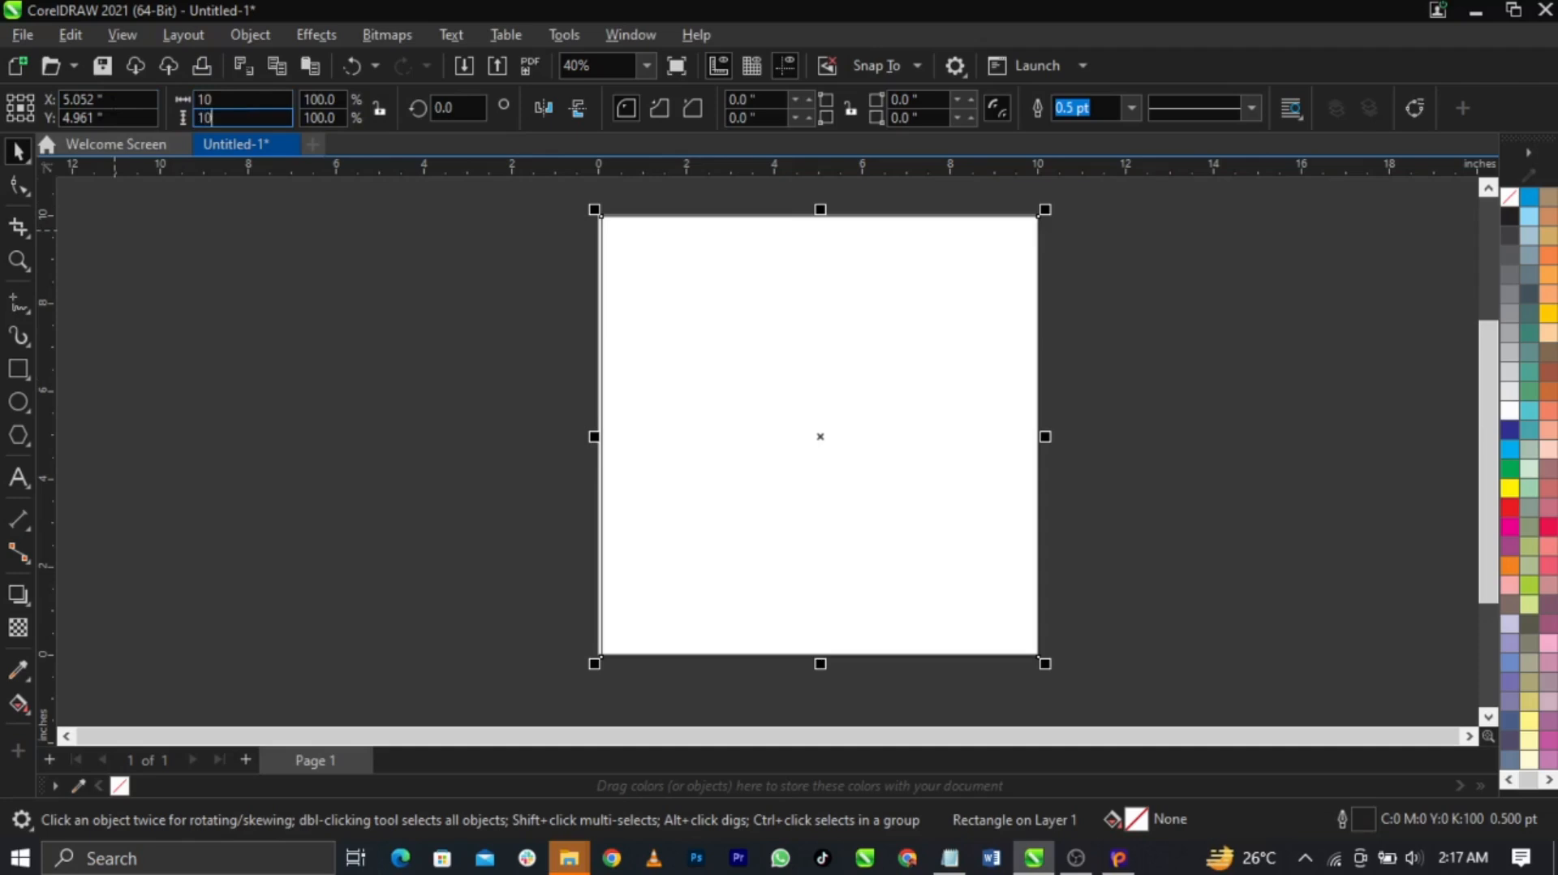
key(Return)
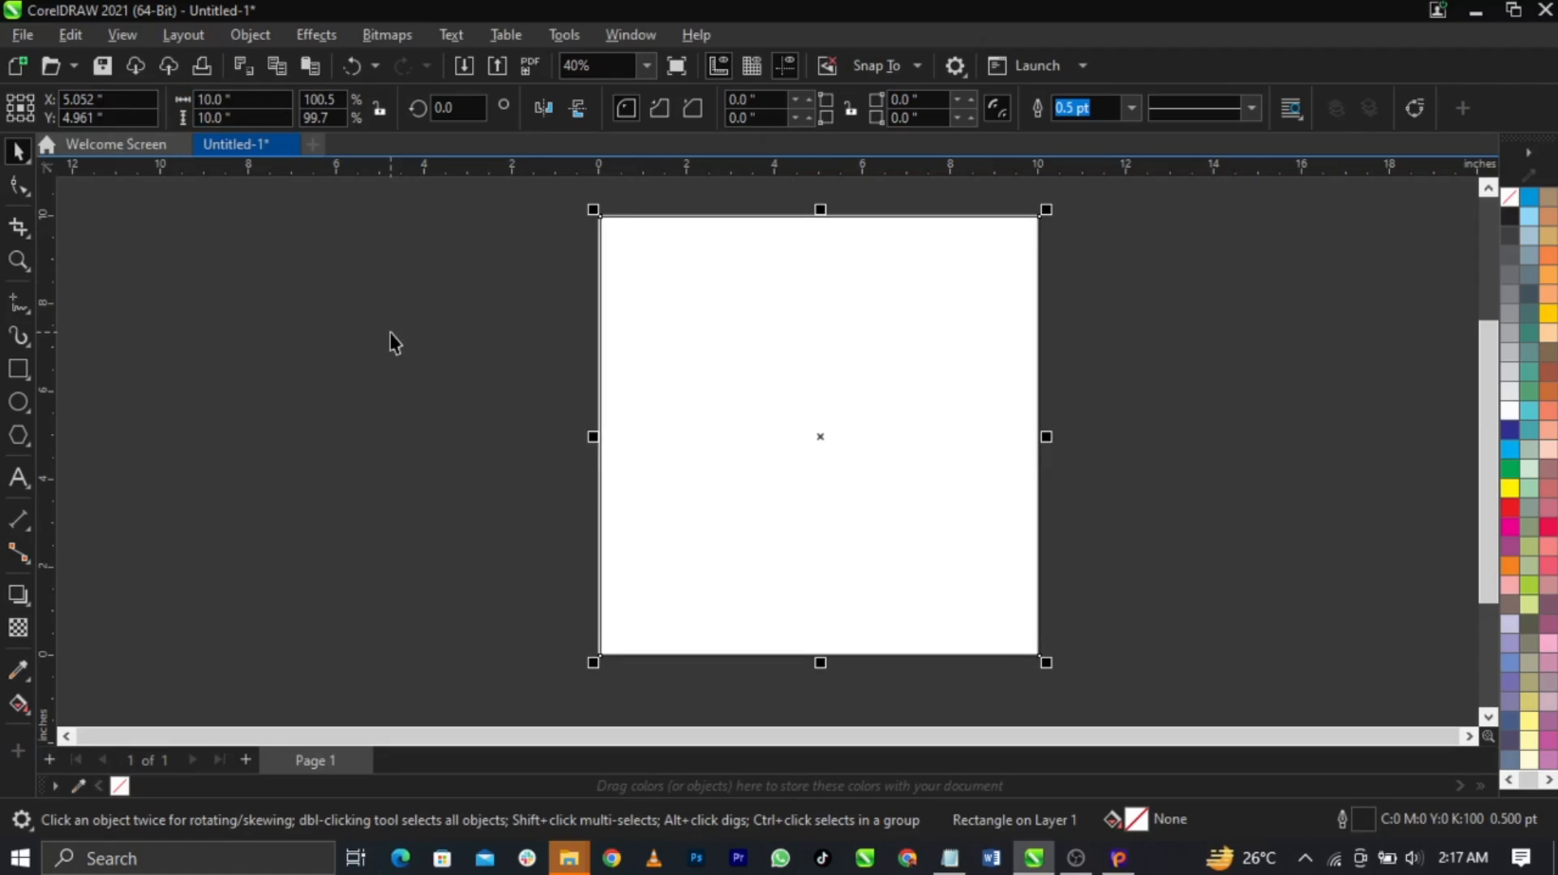
key(p)
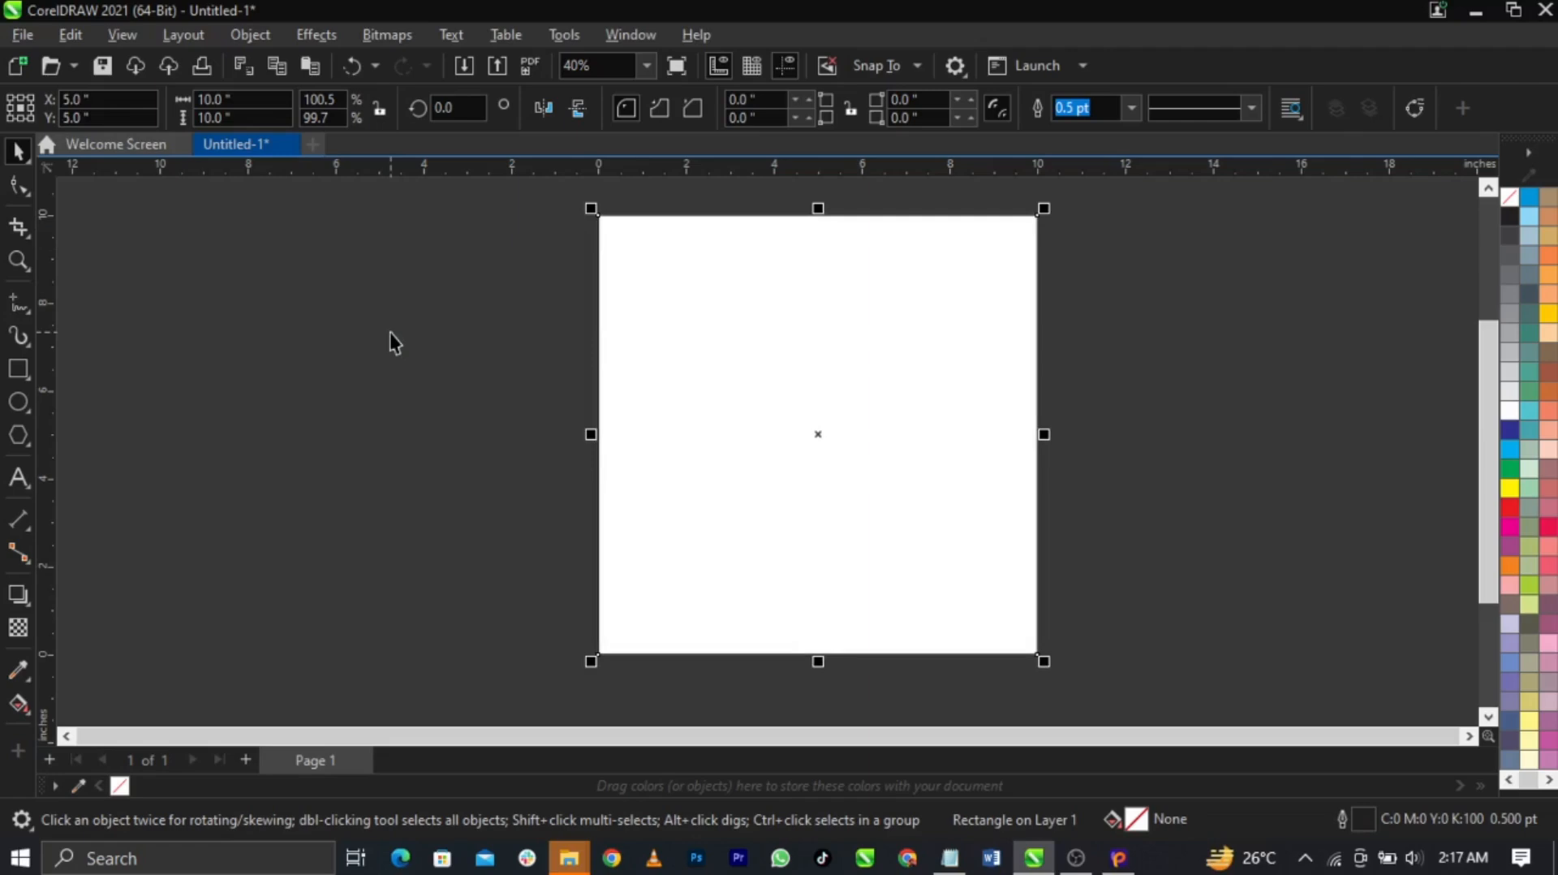
key(shift+F2)
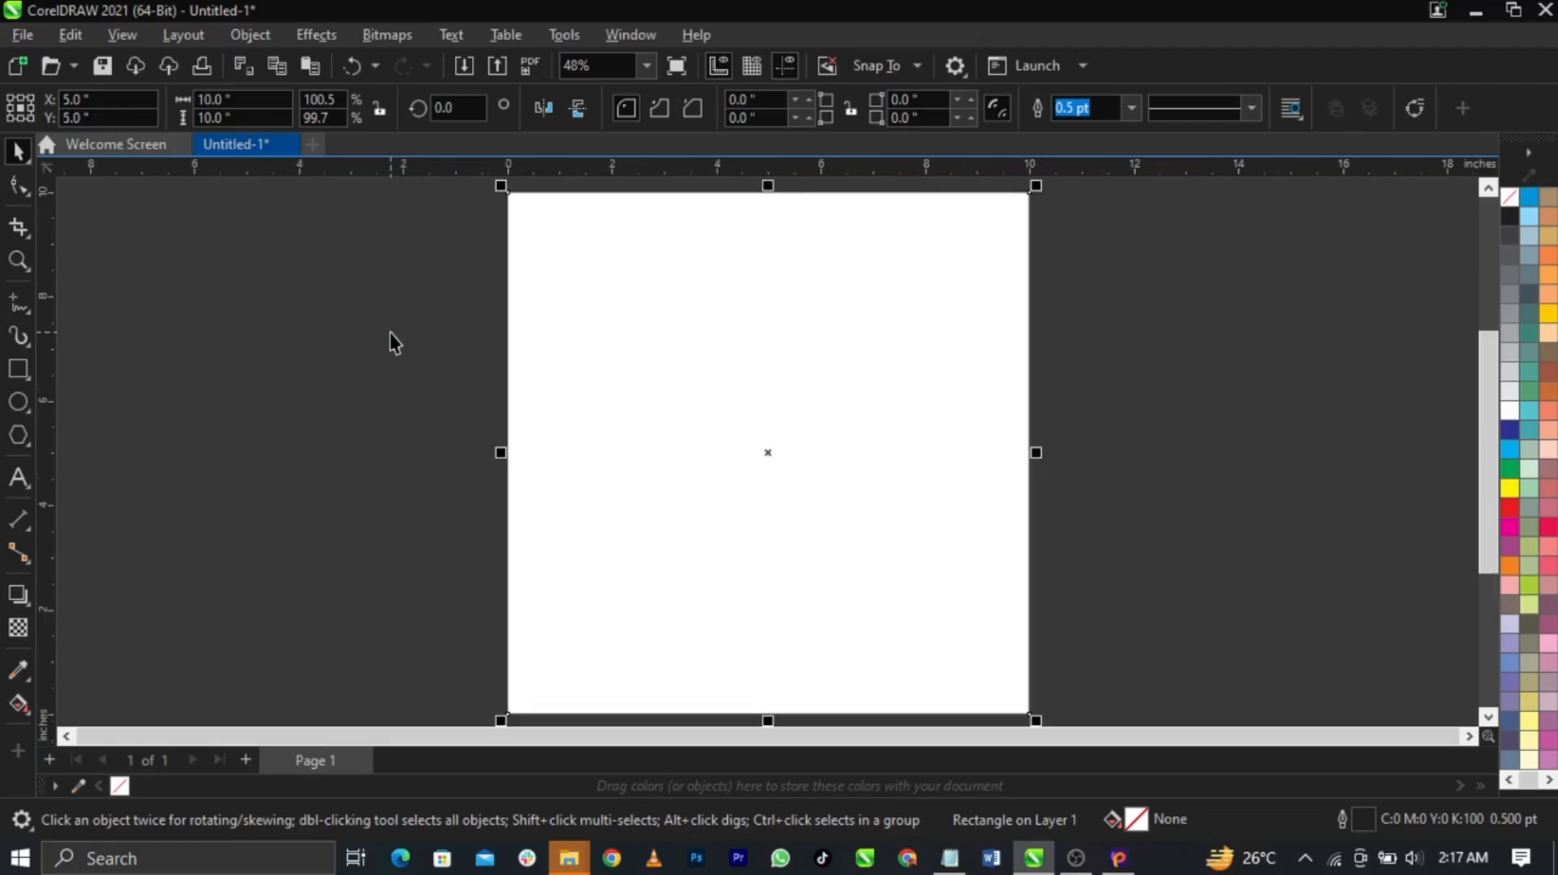
click(1221, 441)
drag(727, 367, 727, 362)
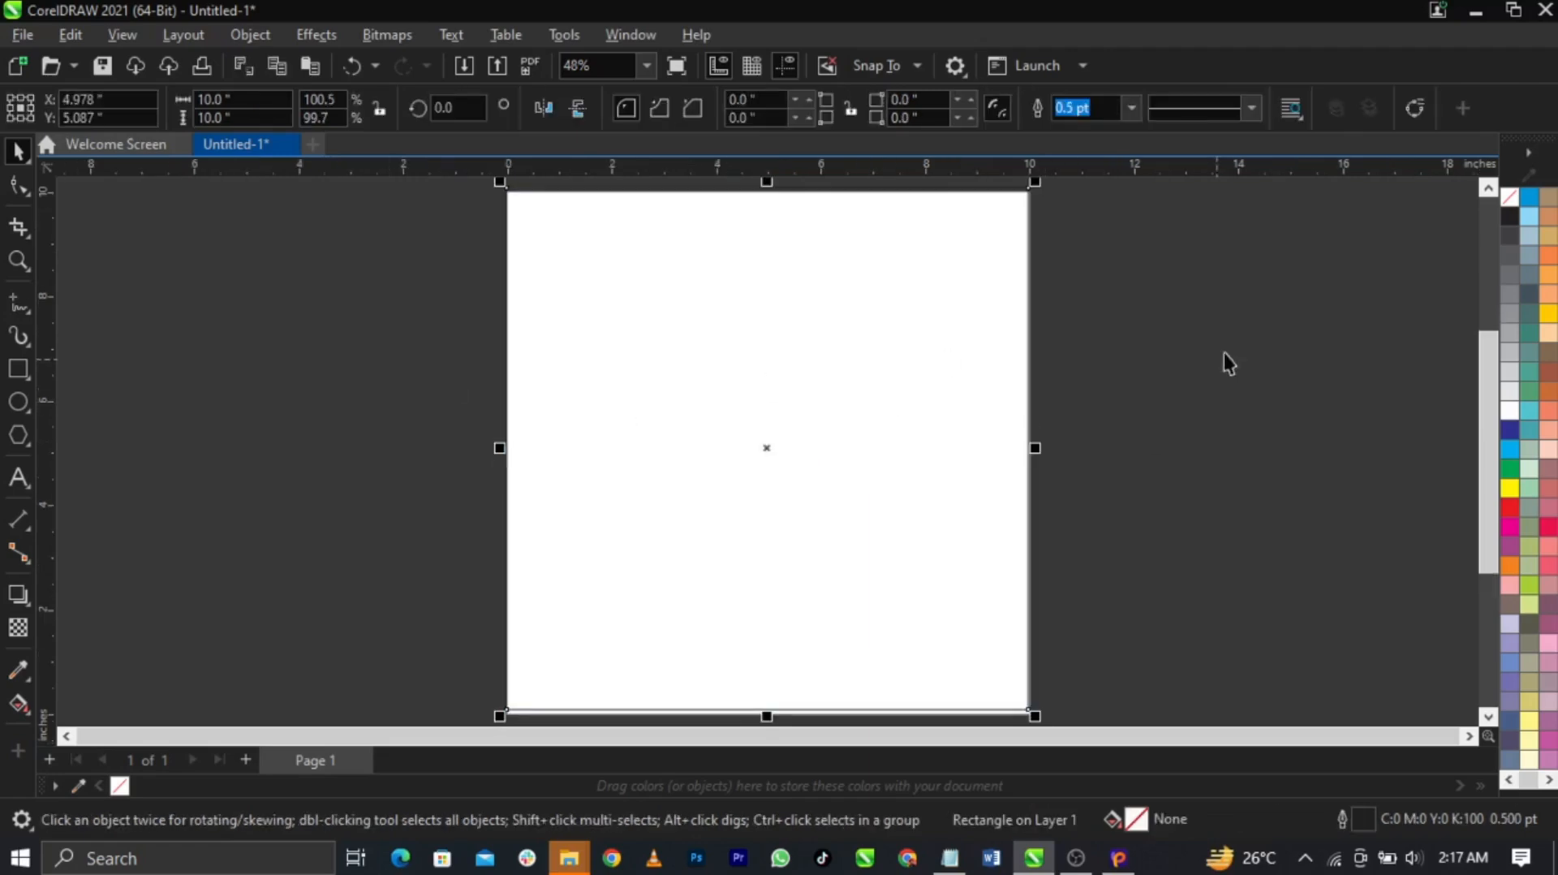
key(p)
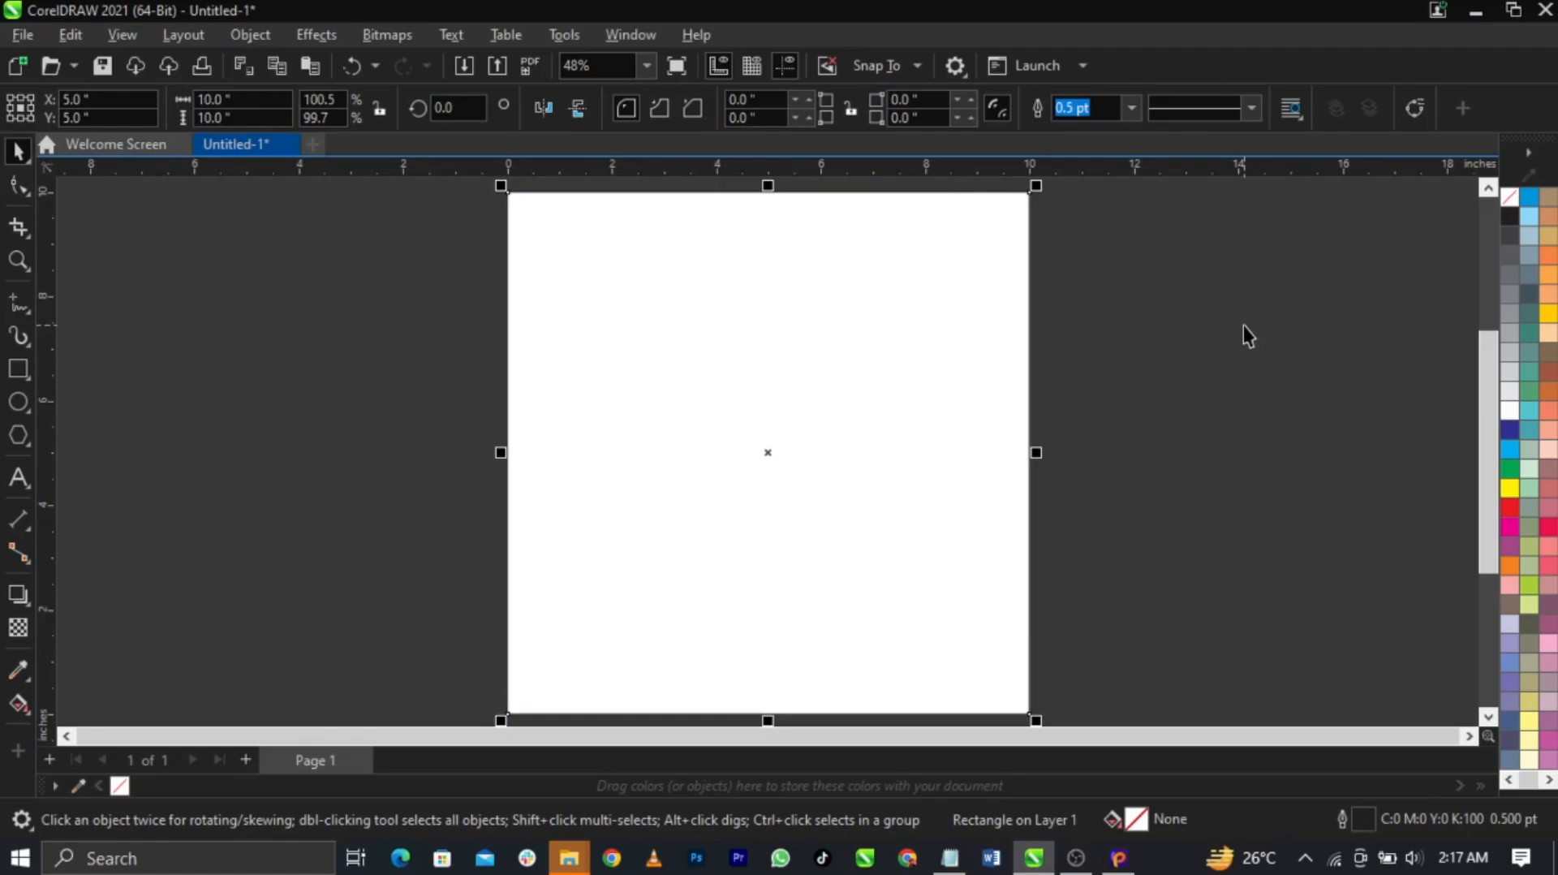
Remove the rectangle's outline, recentre it on the page, and deselect it
drag(623, 261, 663, 268)
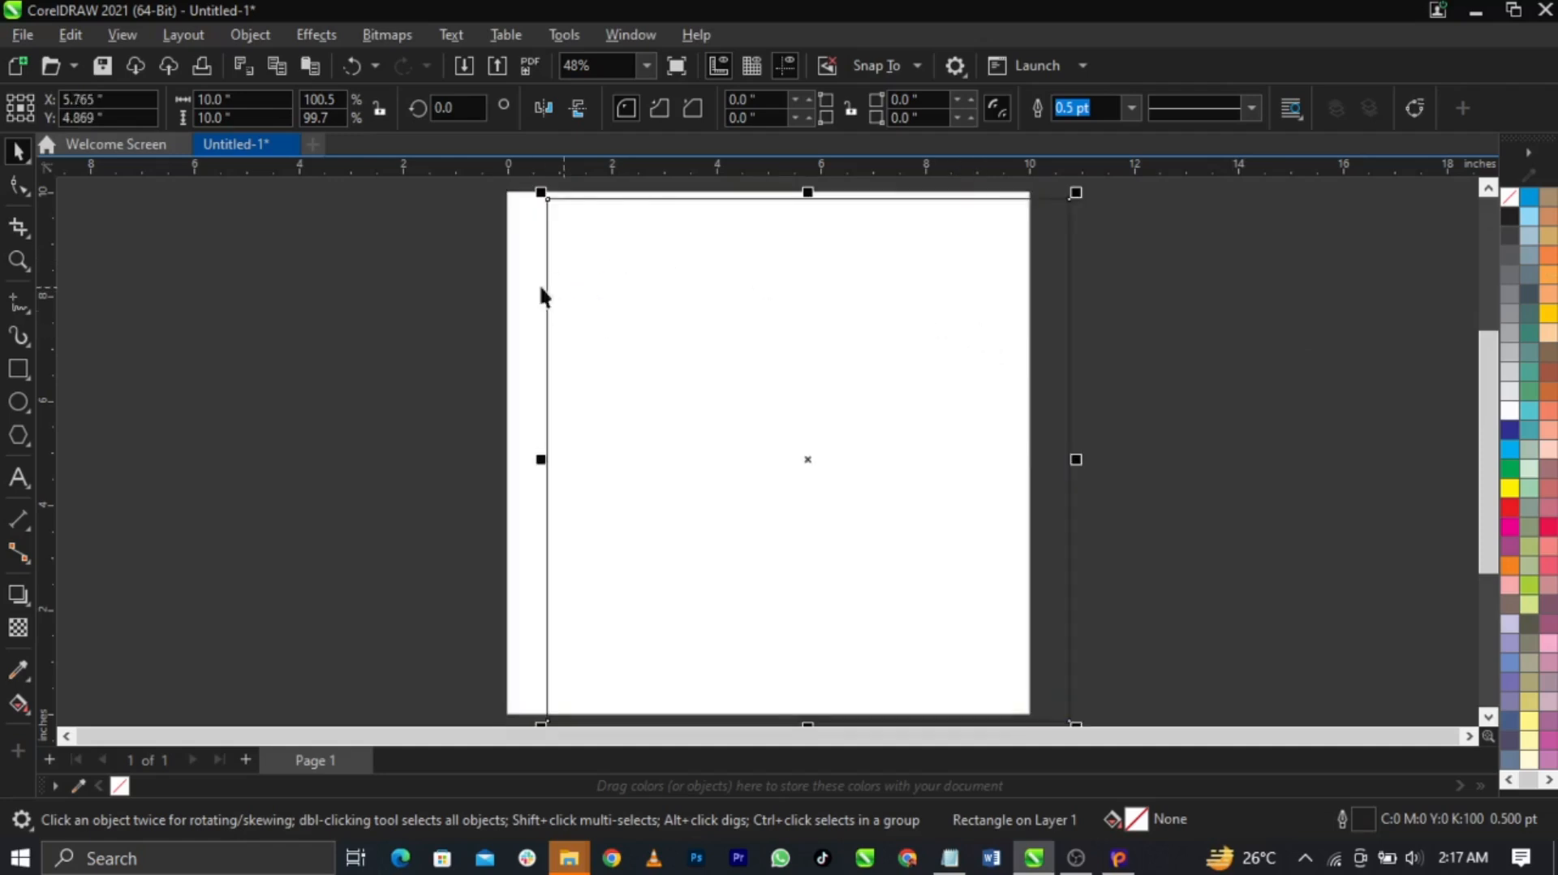
right_click(1512, 198)
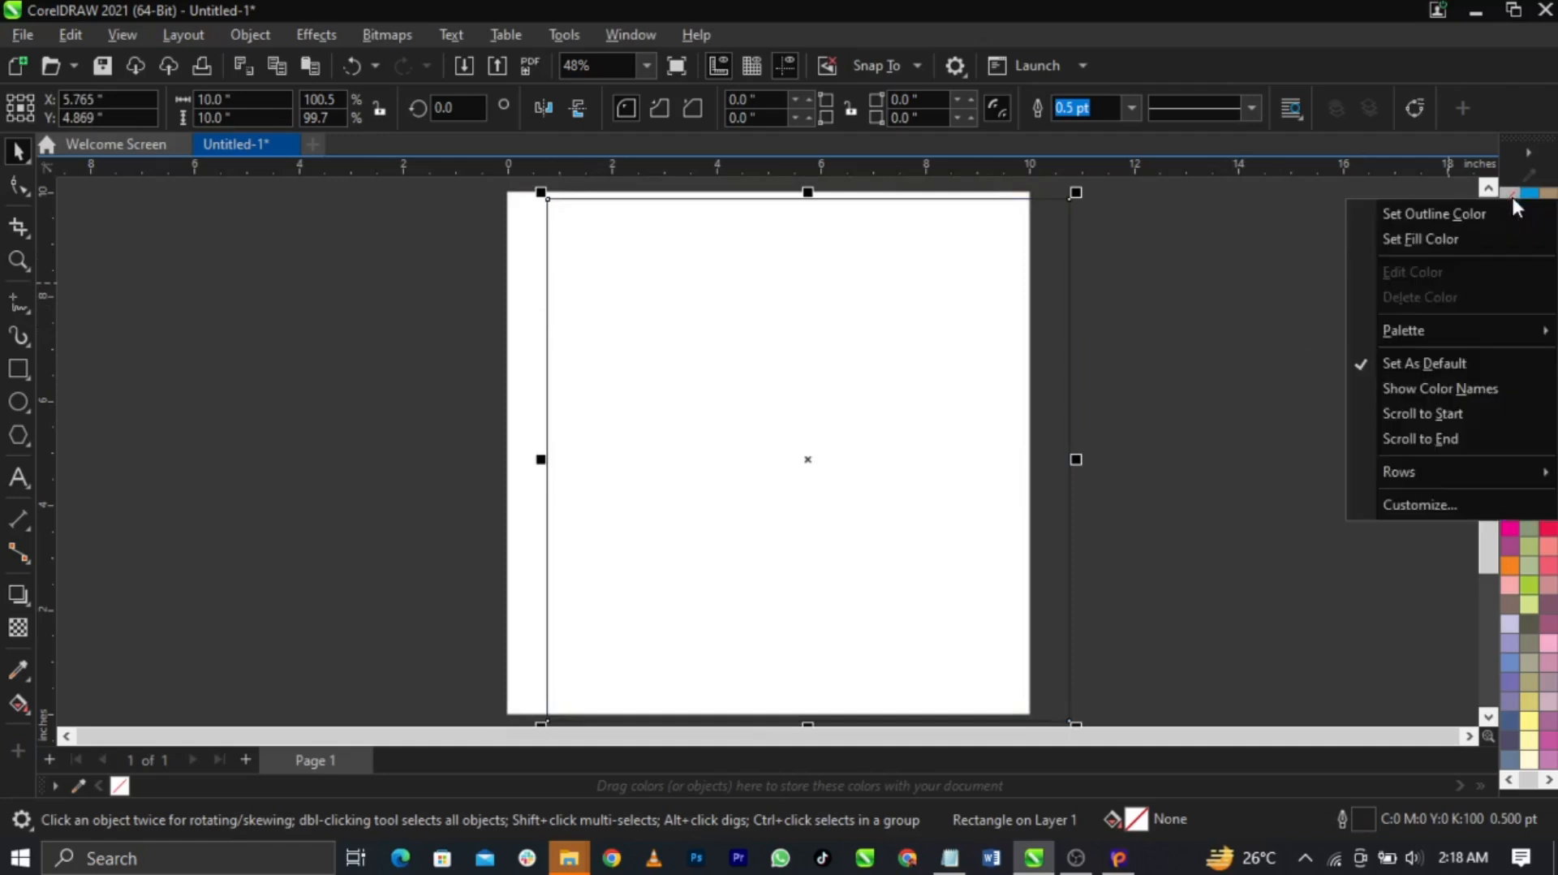
click(1467, 215)
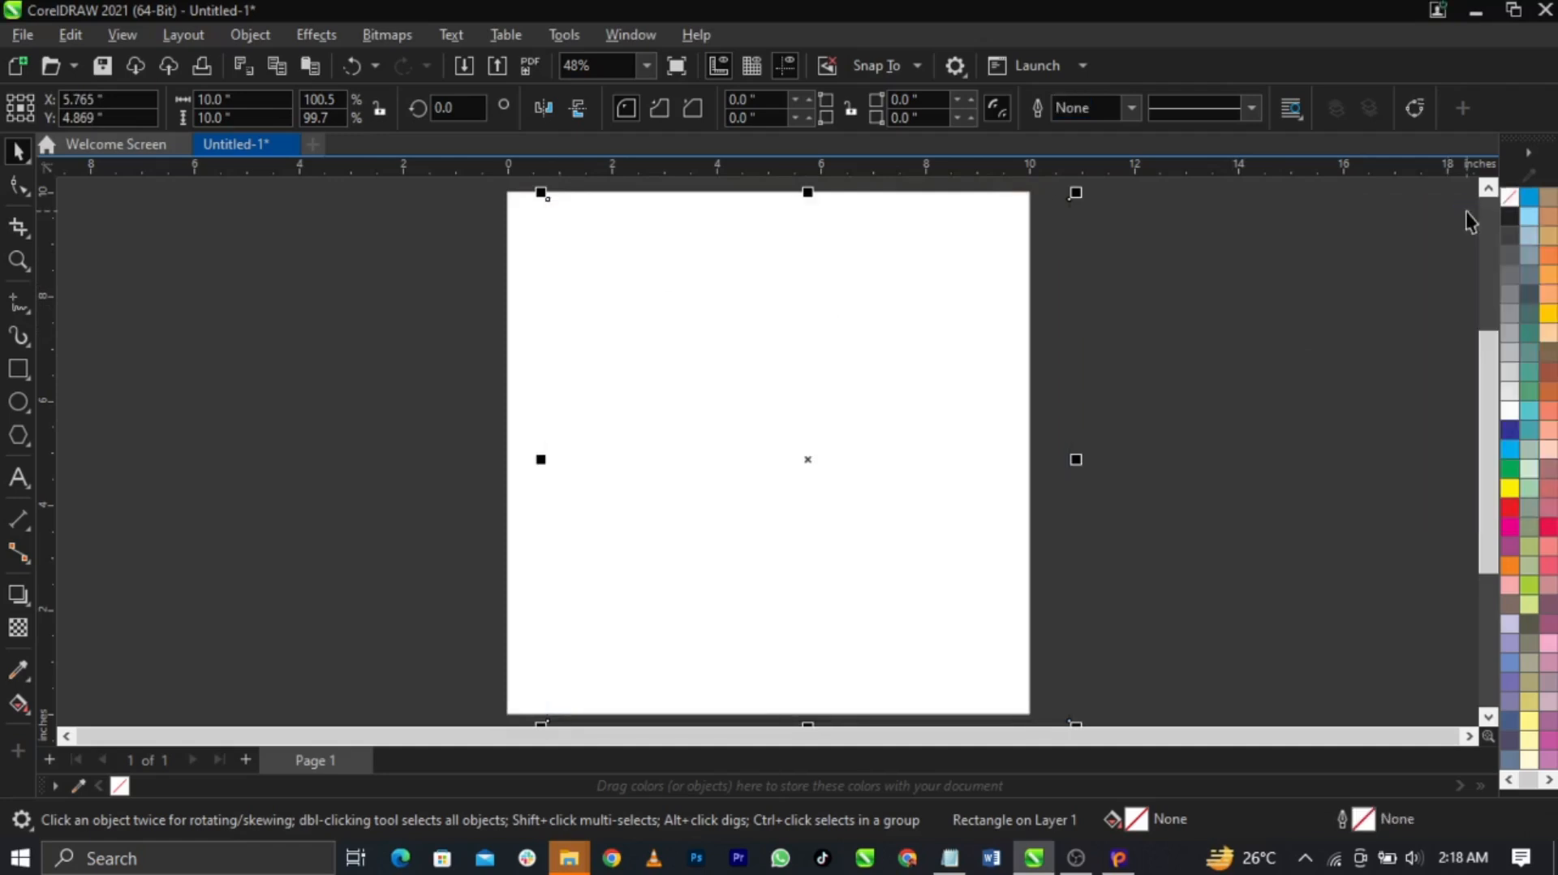
key(p)
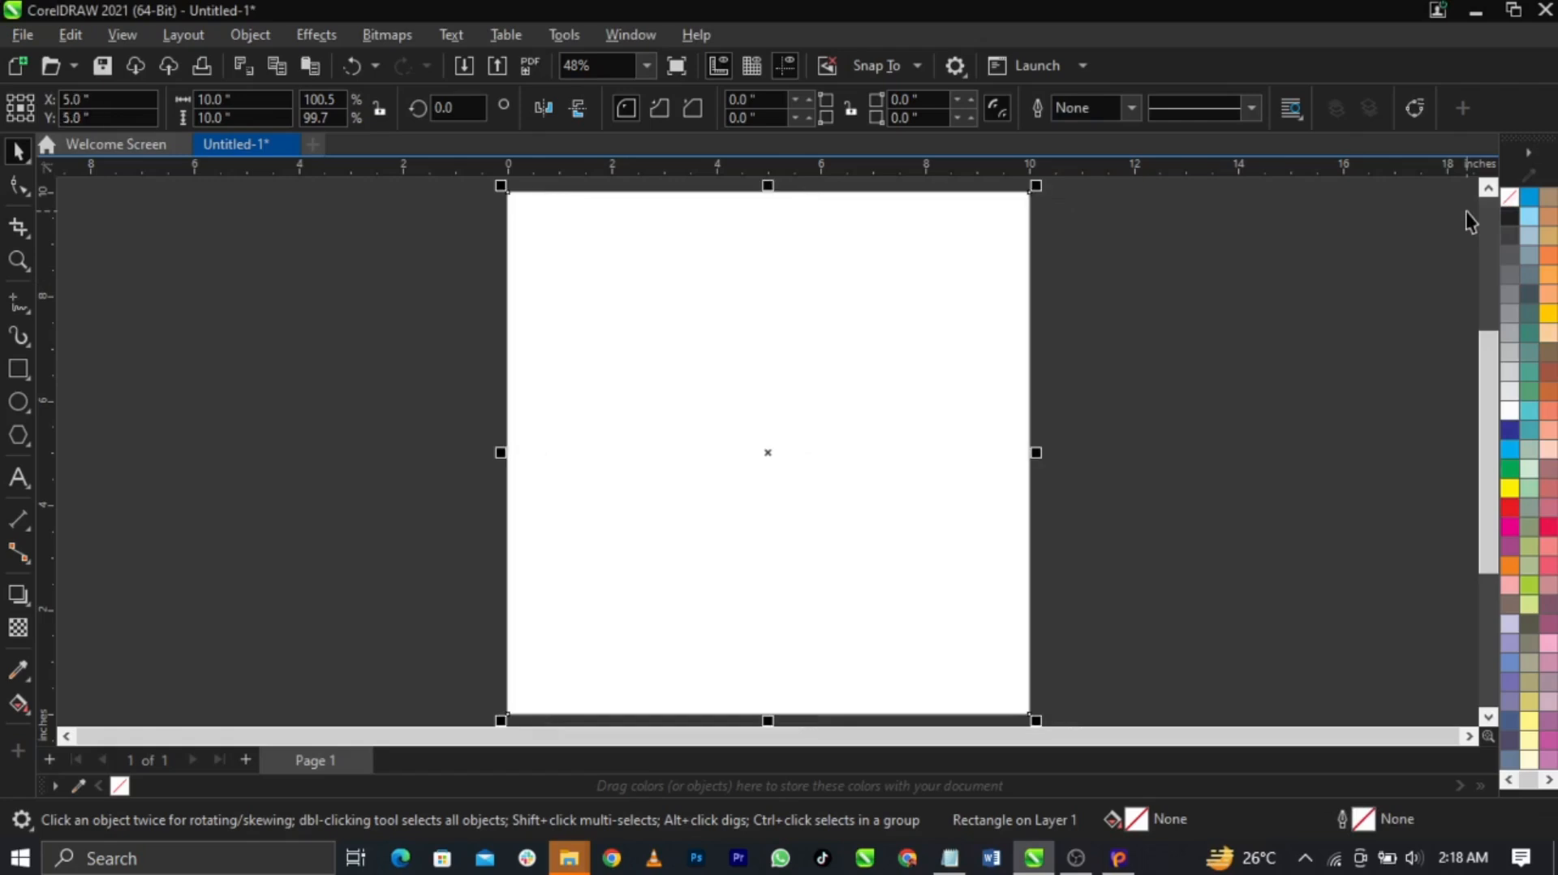
click(1092, 505)
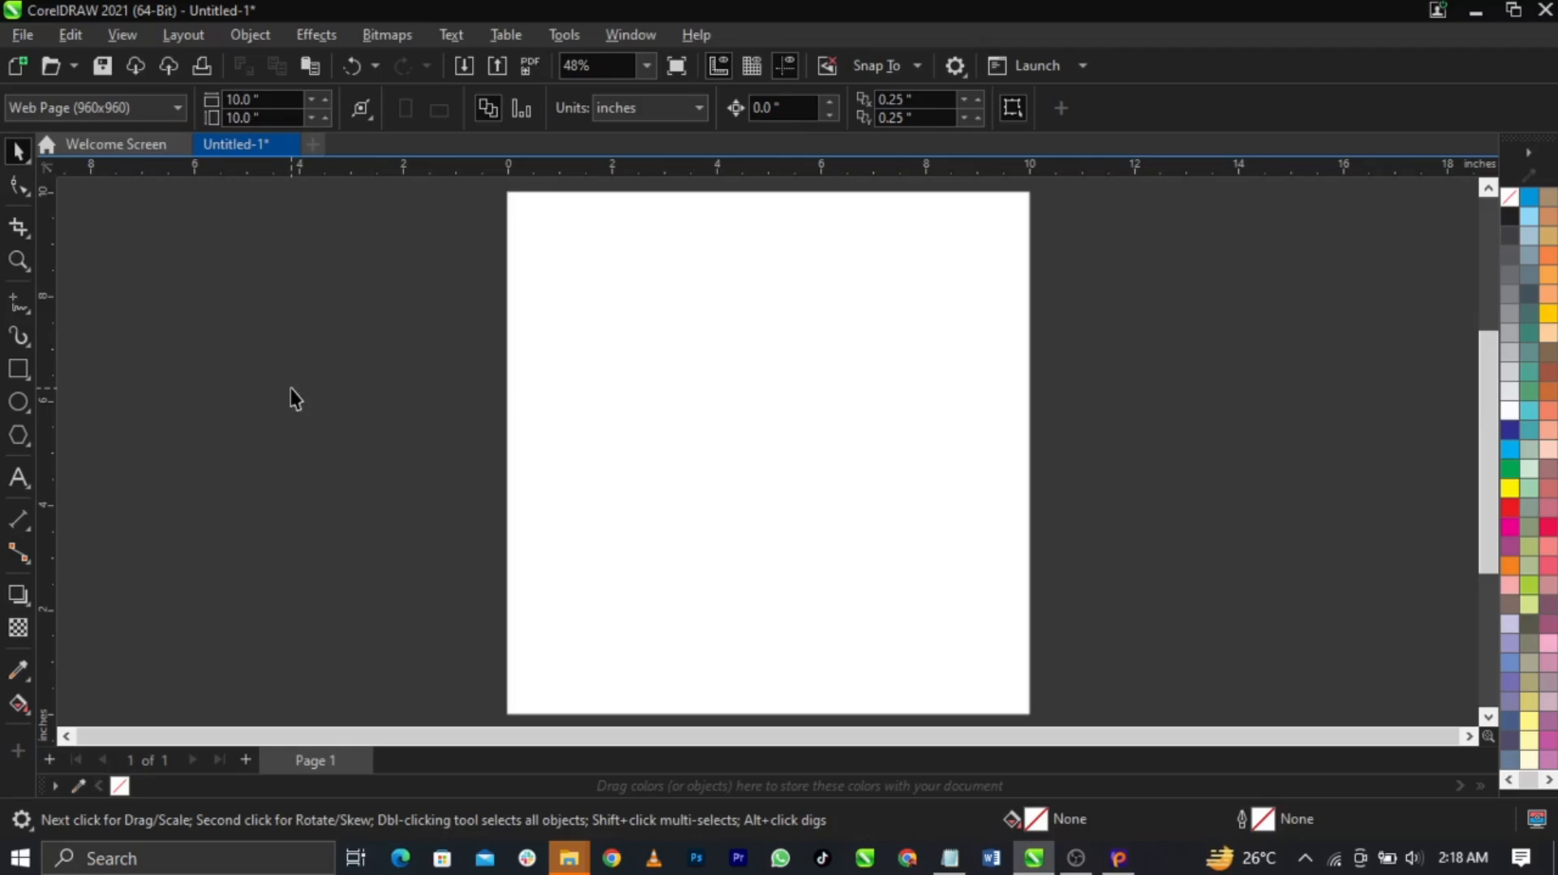
Save the drawing on the Desktop as 'christmas carol.cdr'
click(22, 35)
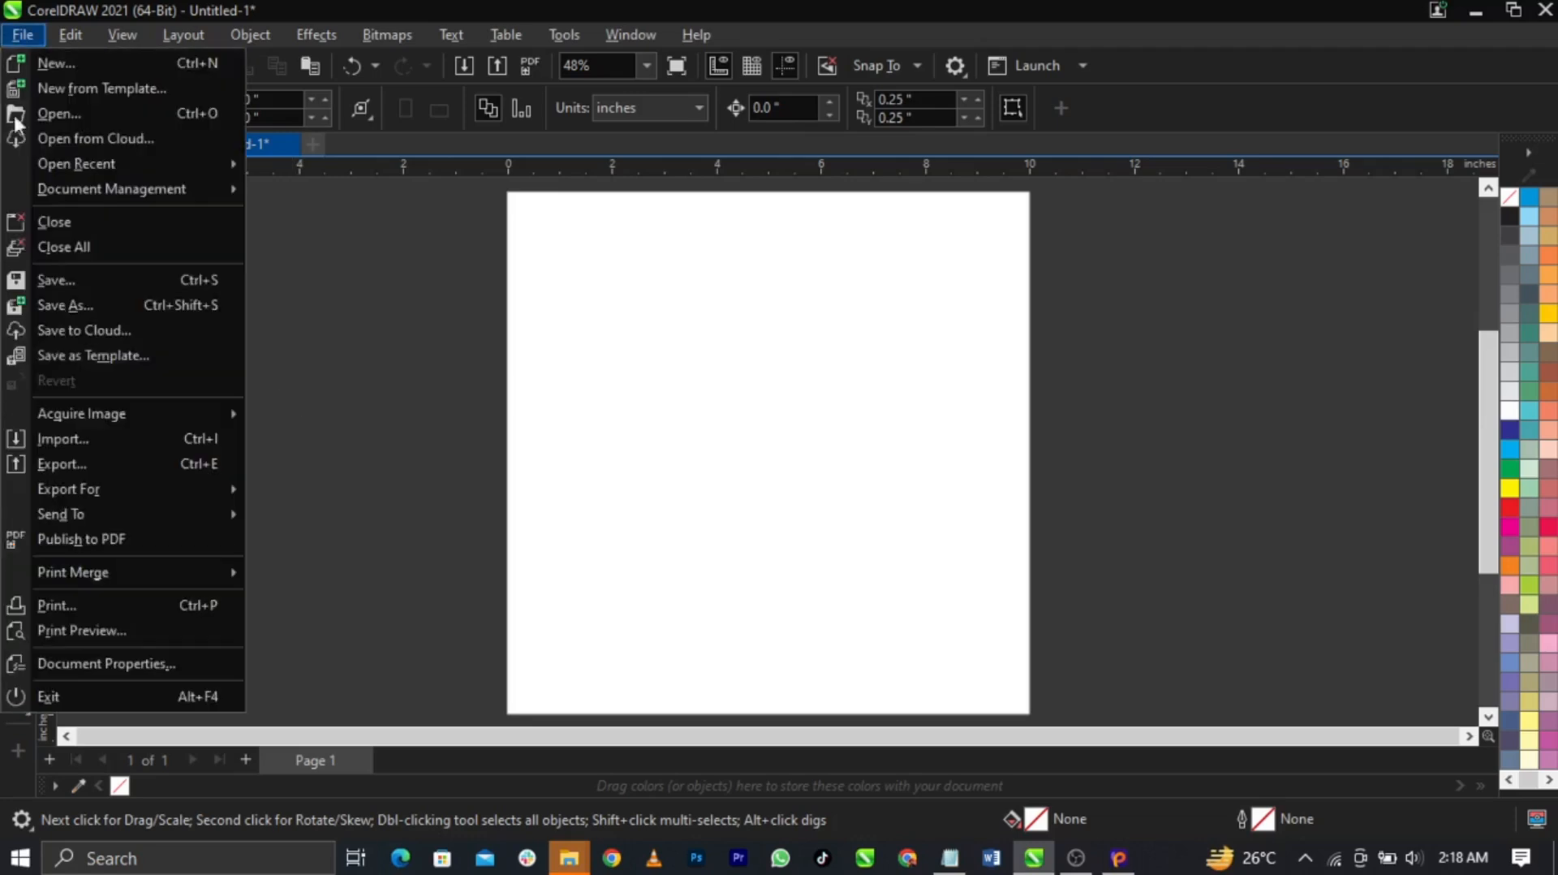
click(71, 314)
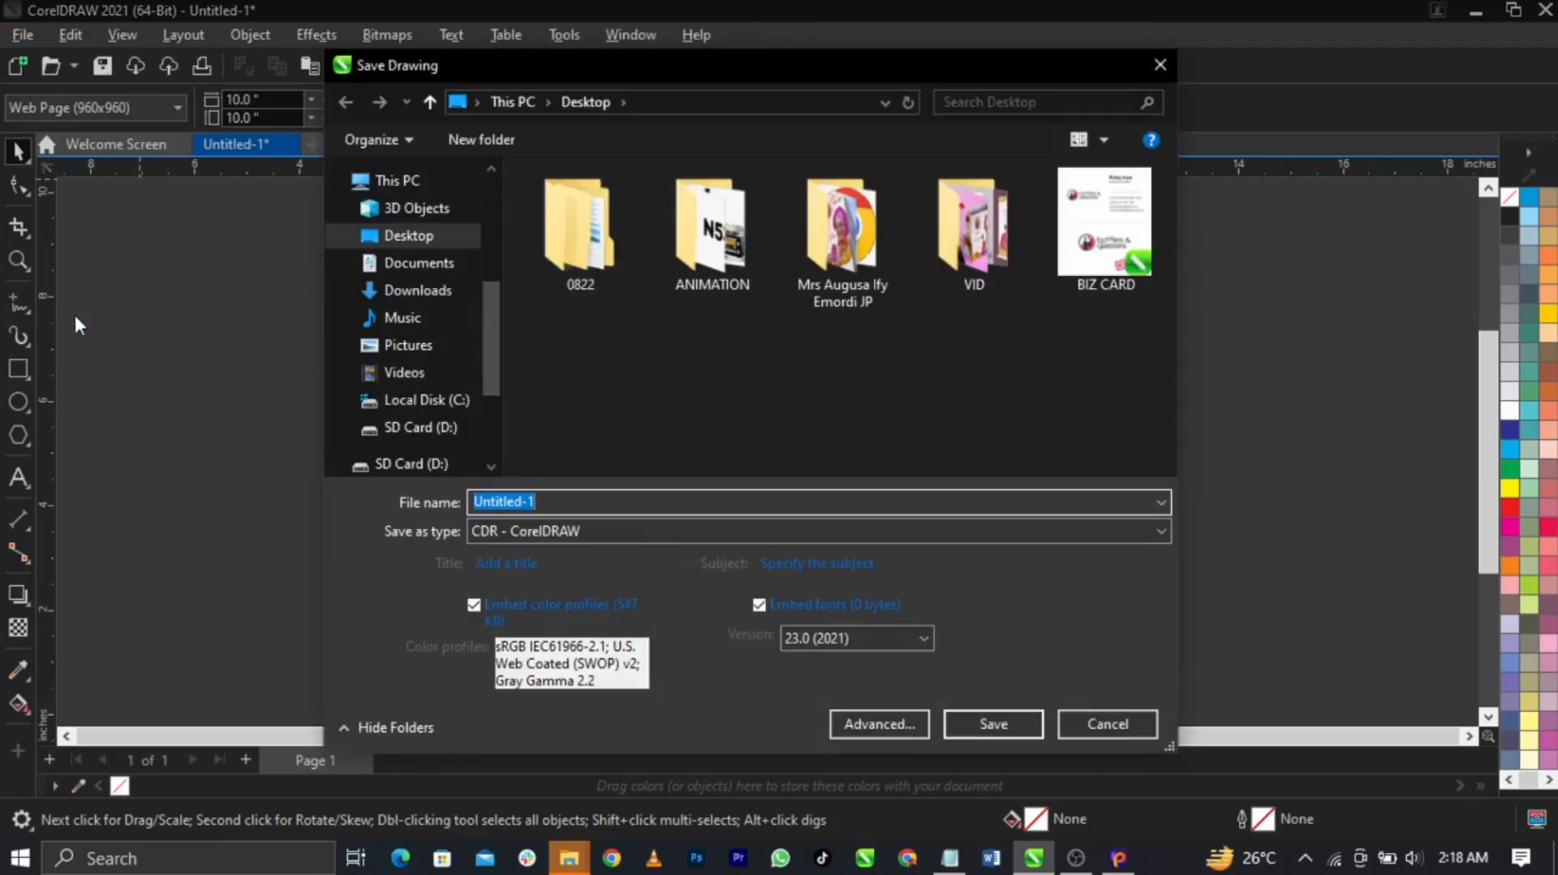
click(428, 270)
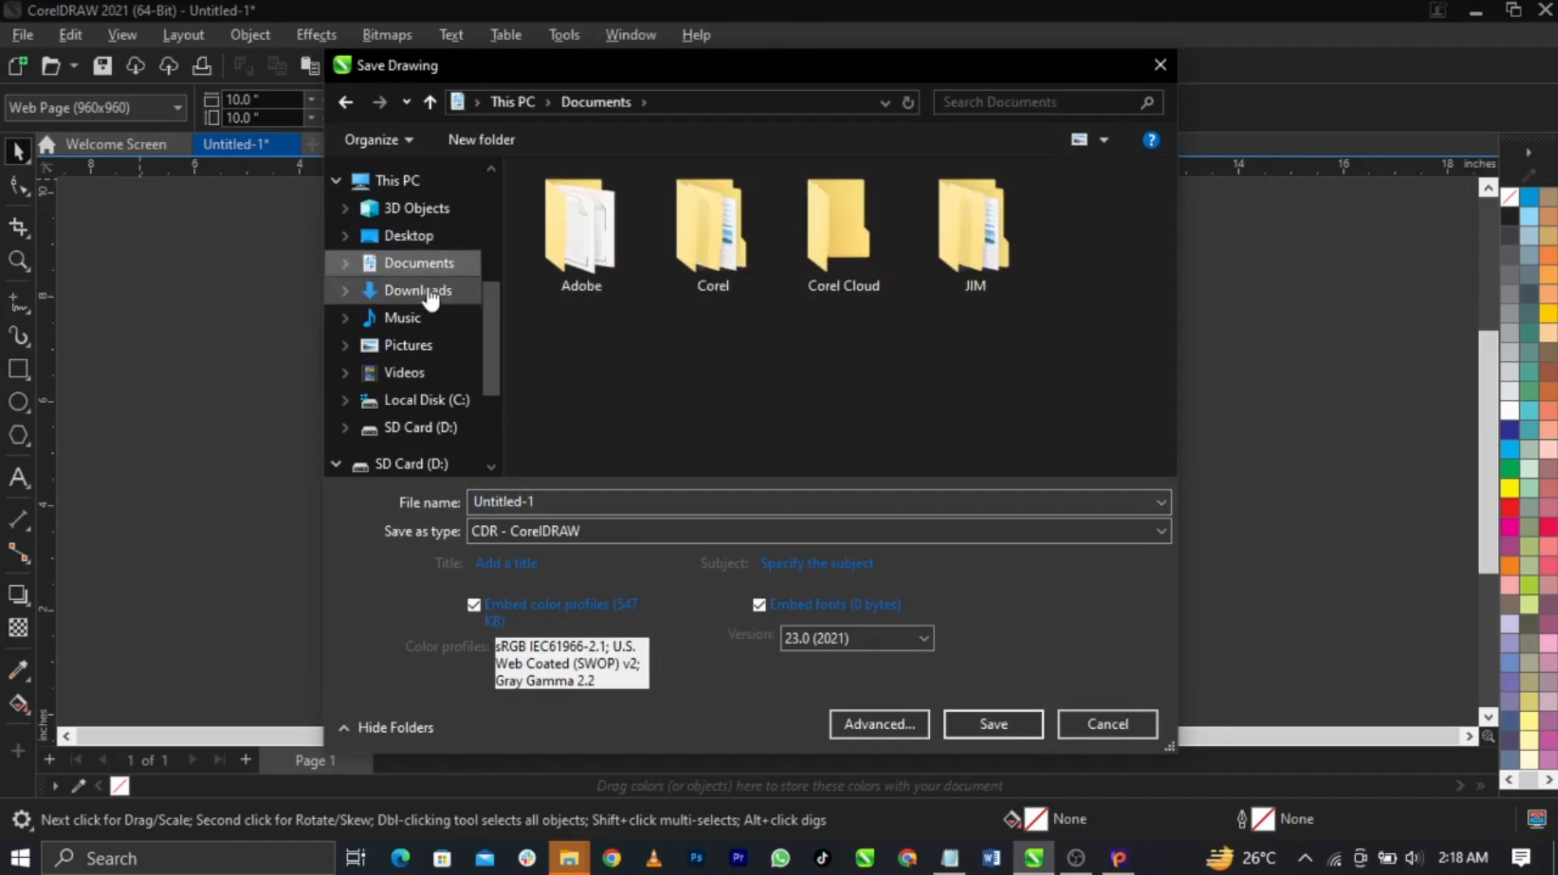
click(428, 243)
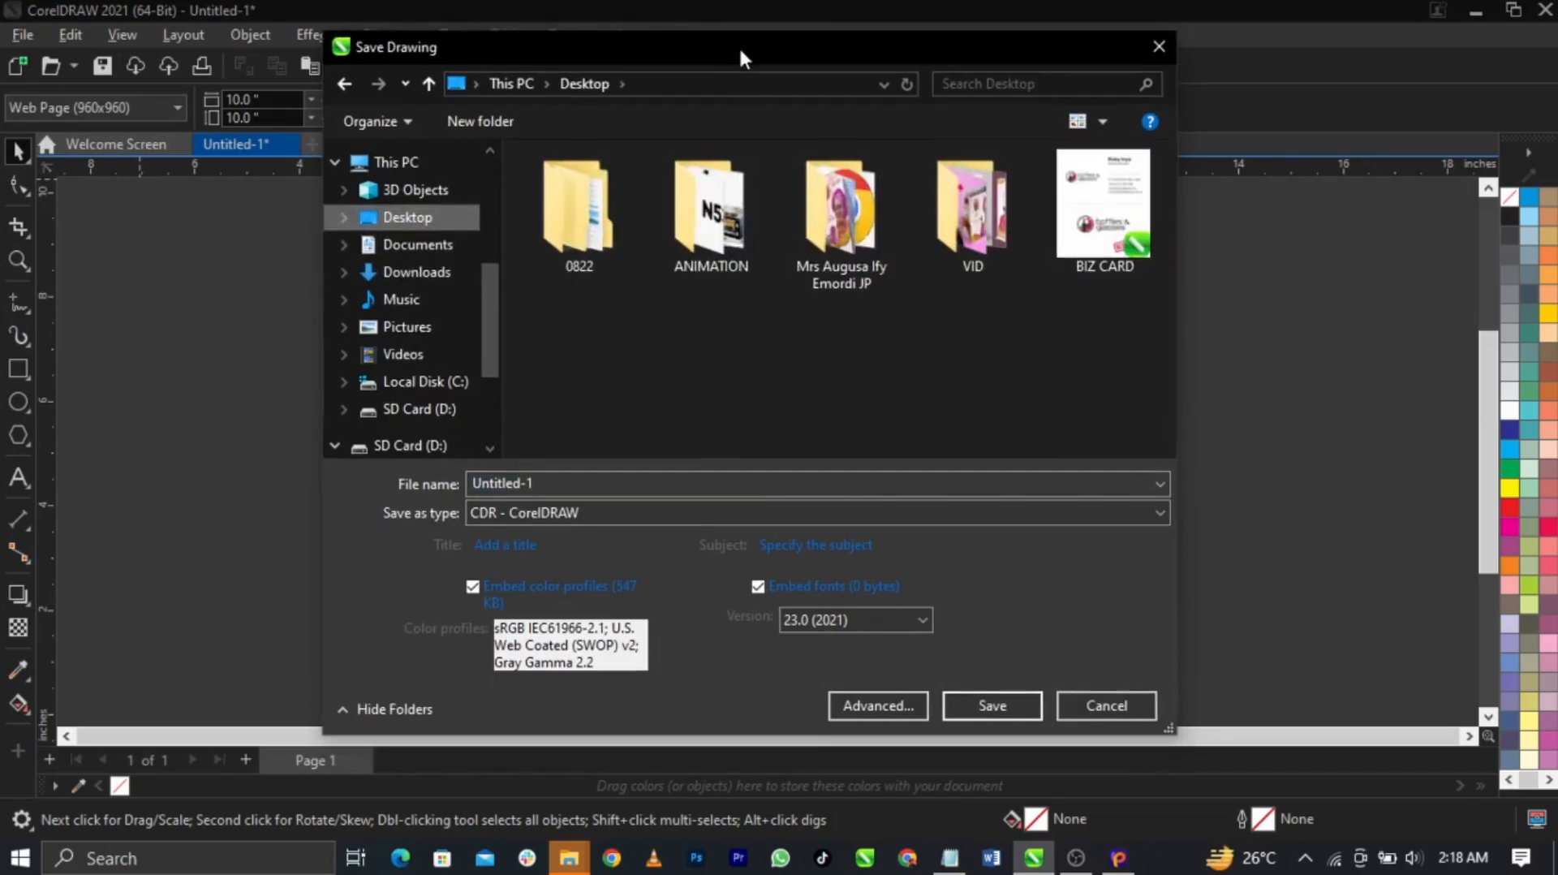
double_click(762, 484)
text(ch)
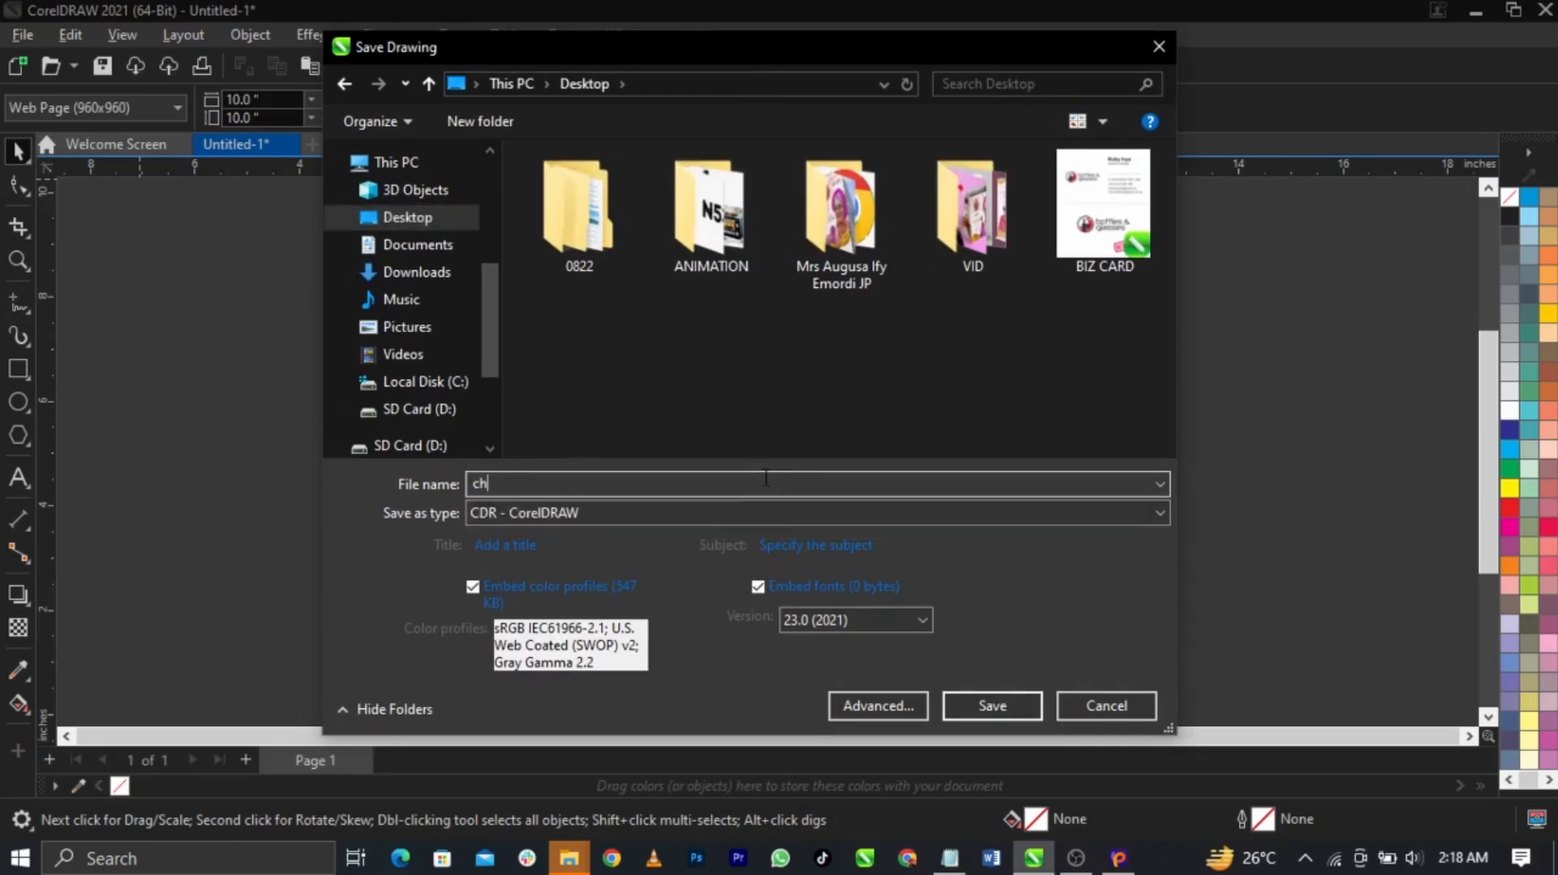
text(ristmas carol)
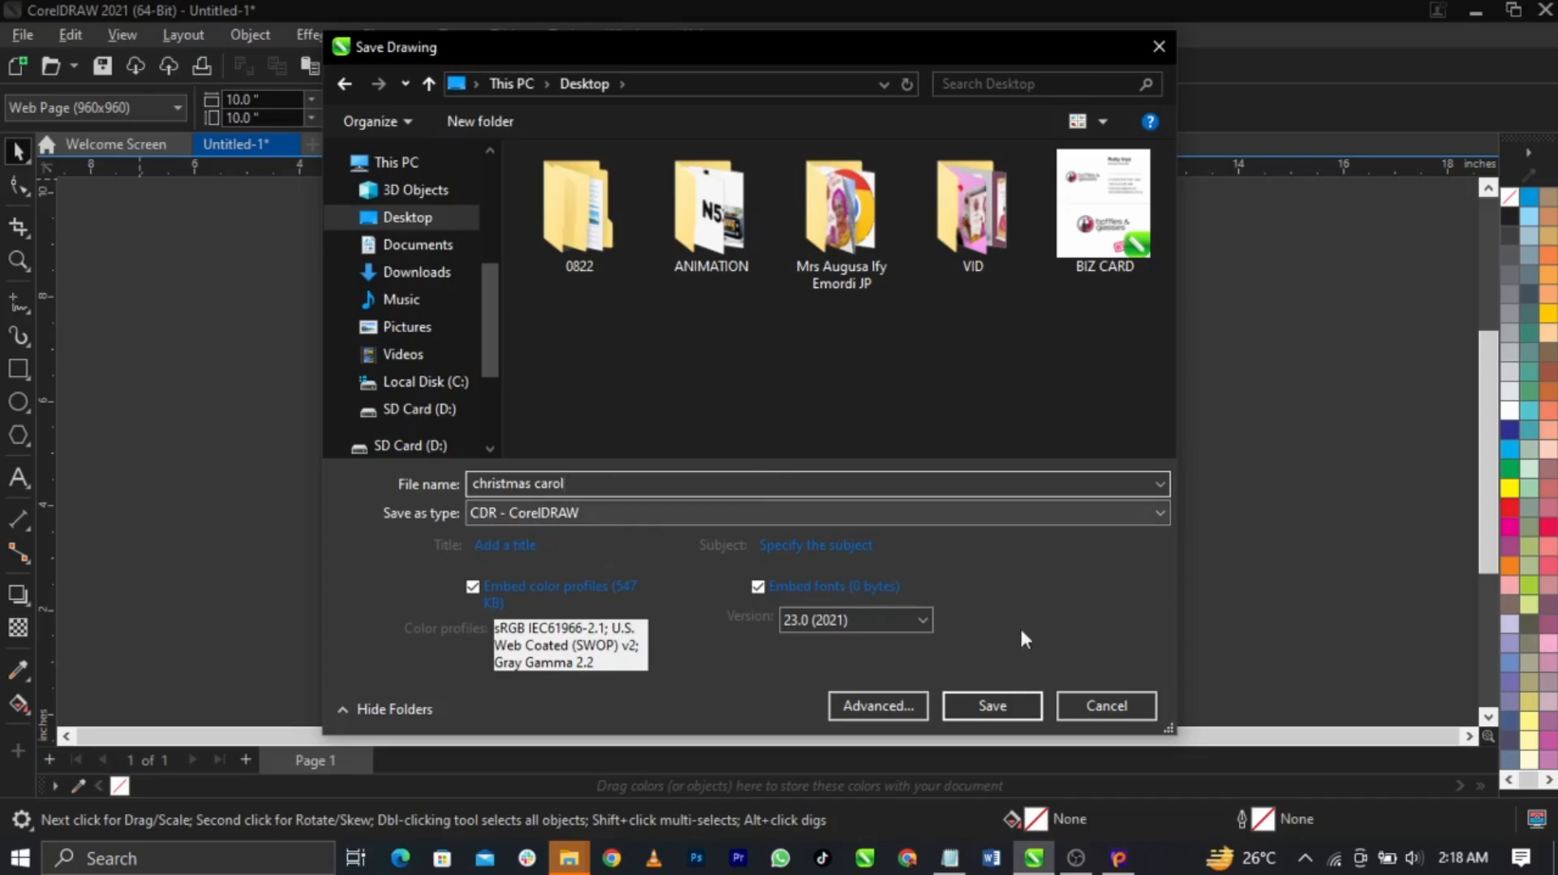
click(985, 708)
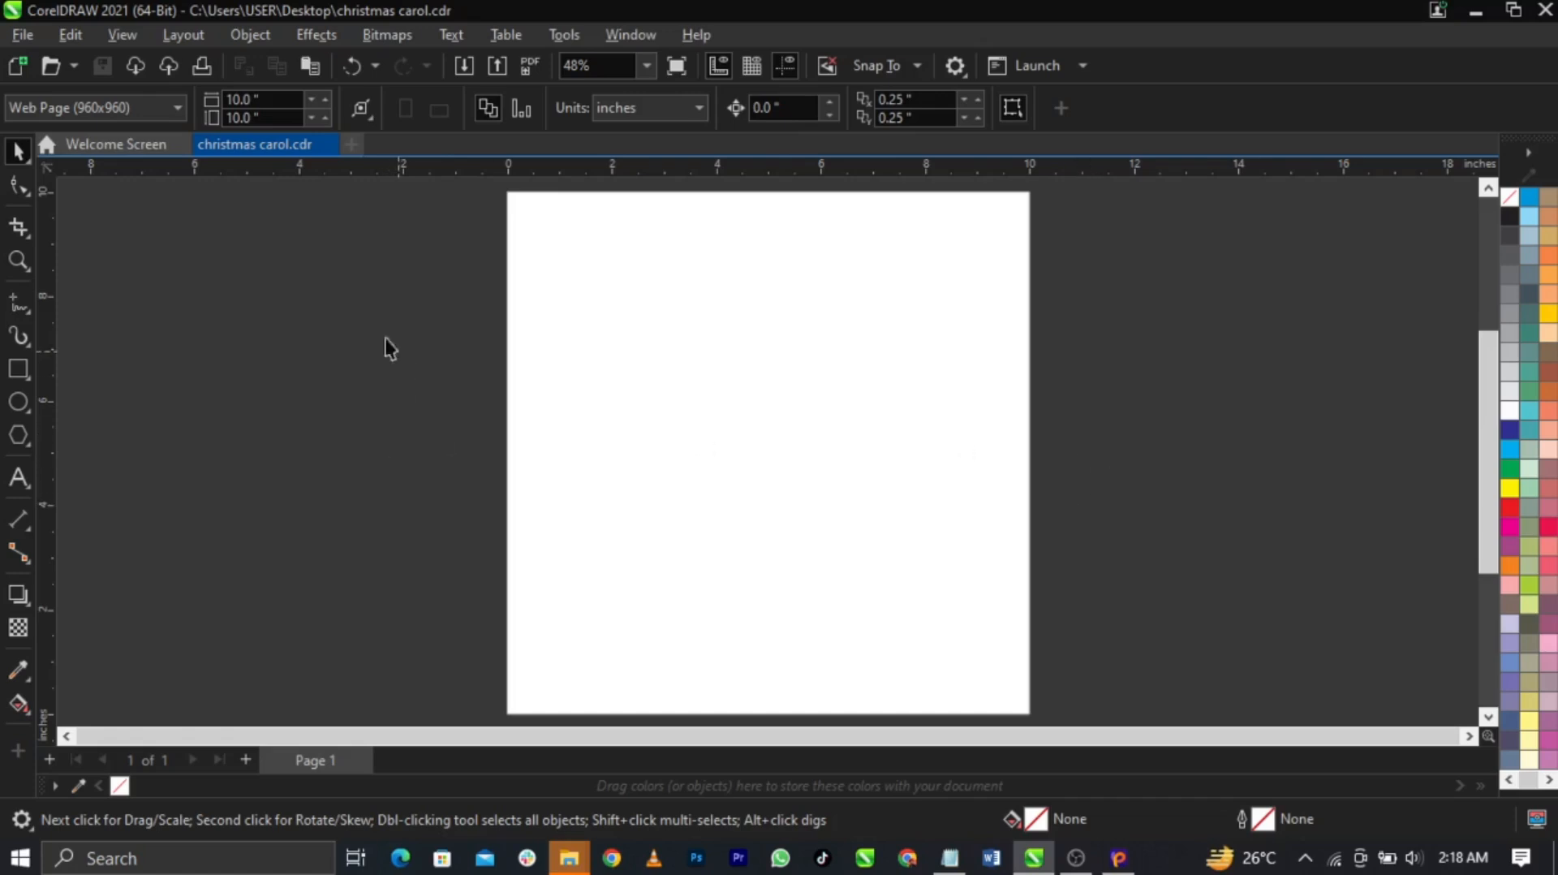
click(22, 35)
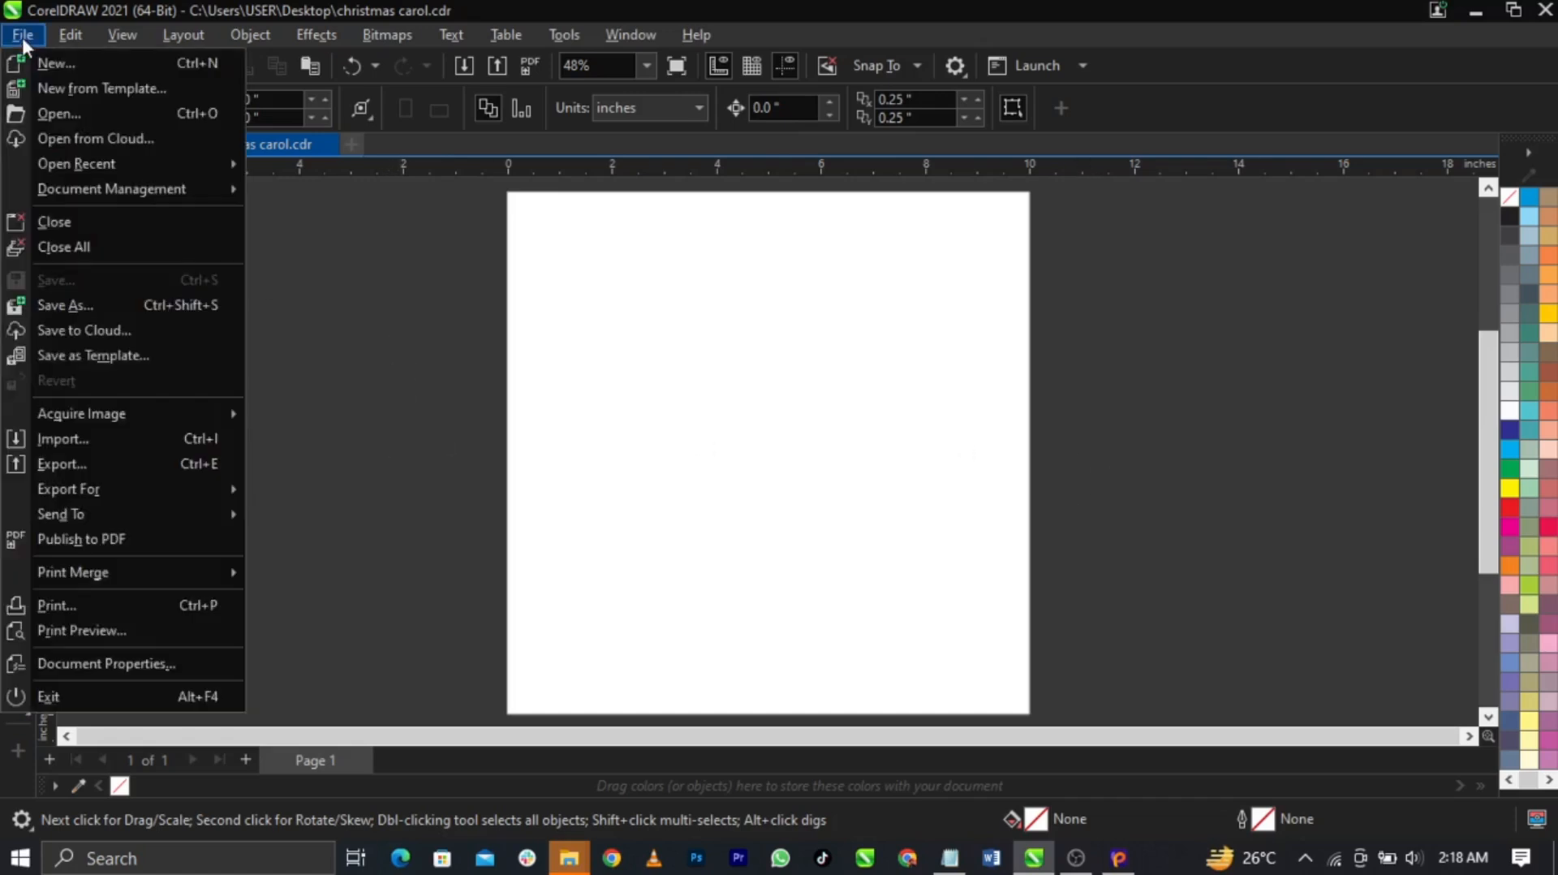
In the A king is Born folder, select the ornament, snowy scene, wreath, red glow and sunburst images
click(94, 453)
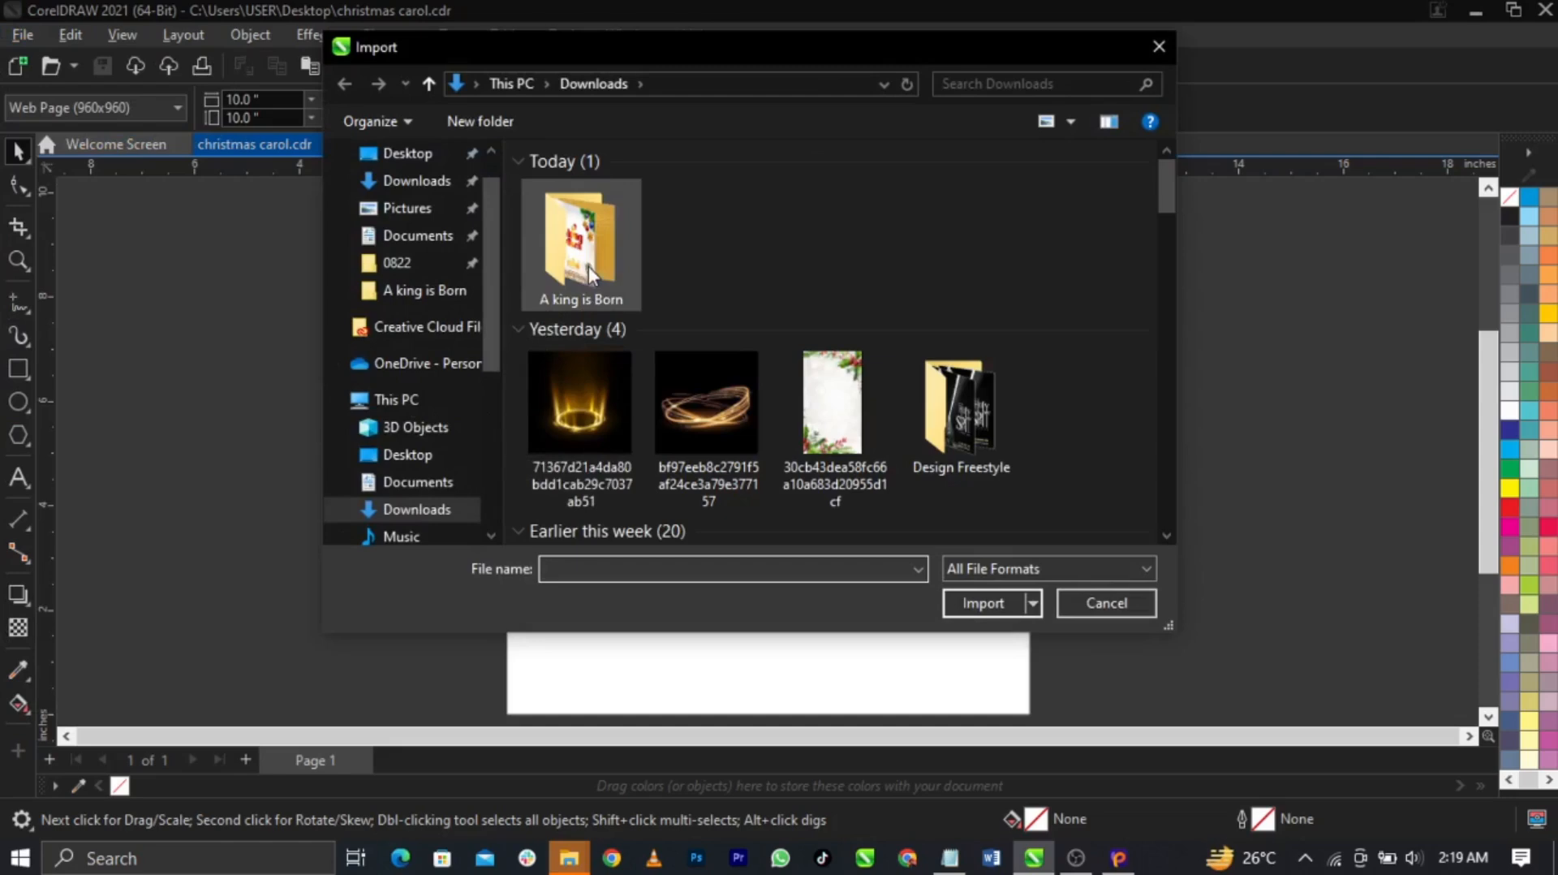
double_click(589, 272)
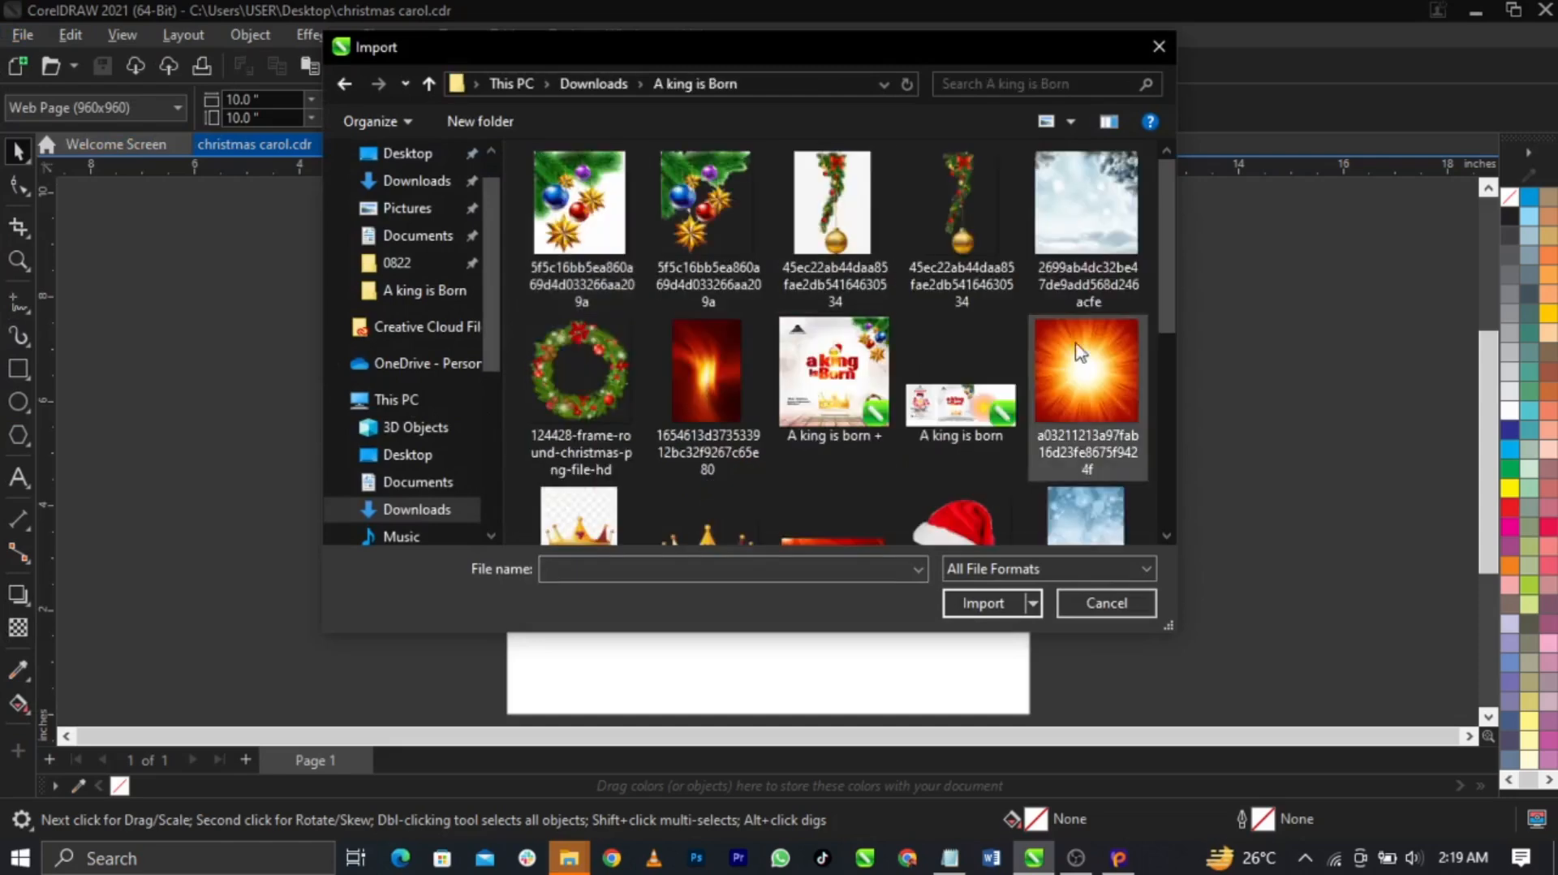
drag(1162, 285, 1186, 253)
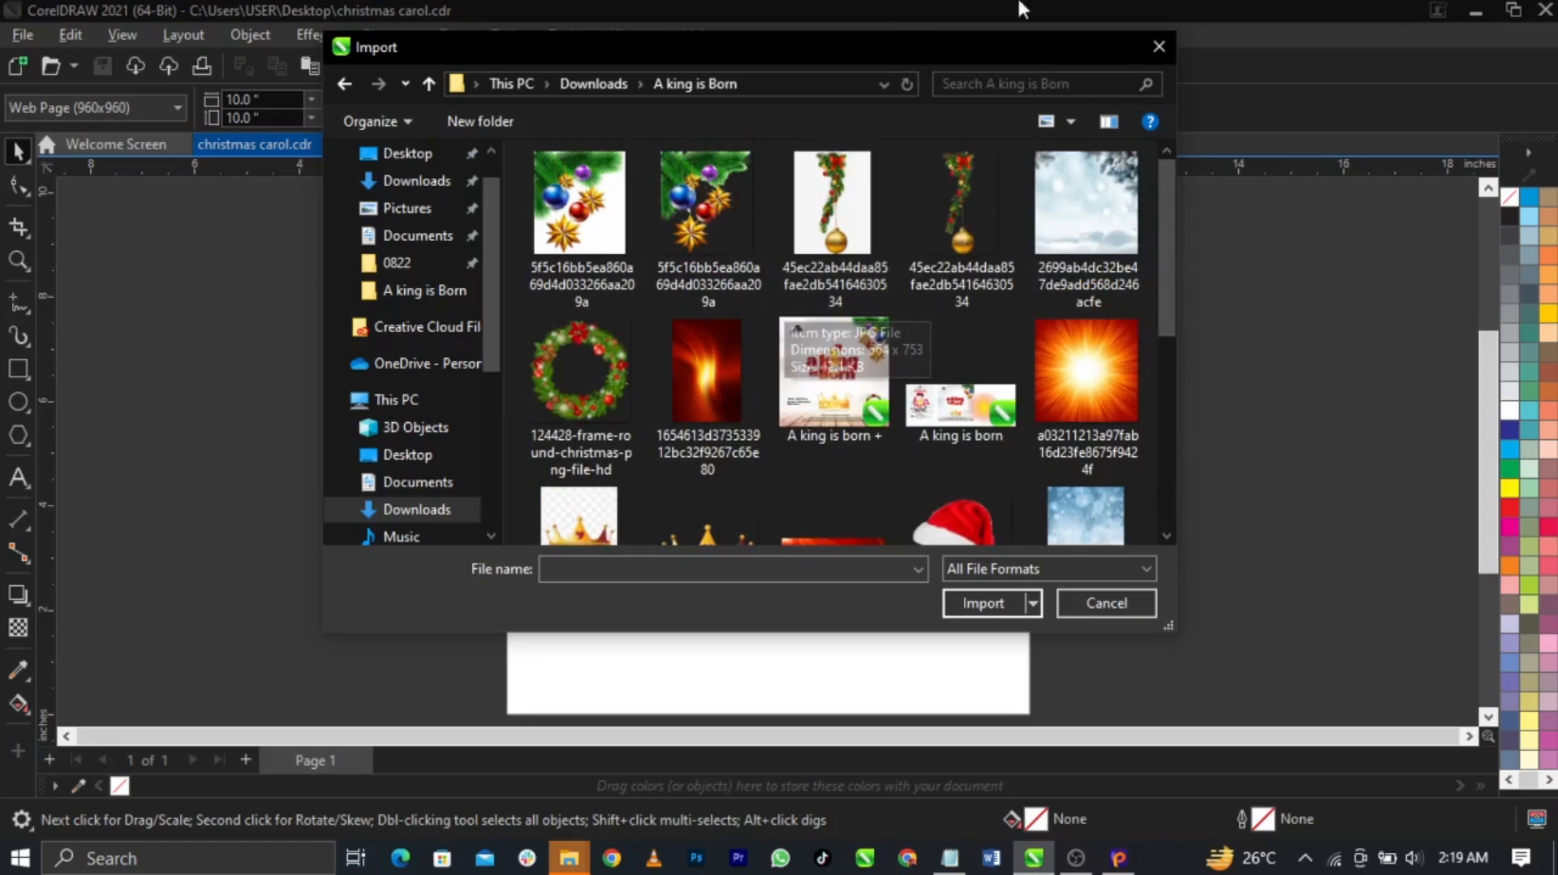
click(699, 231)
ctrl+click(982, 259)
ctrl+click(1069, 218)
ctrl+click(601, 382)
ctrl+click(669, 375)
ctrl+click(1055, 389)
Add the crown, red texture, Christmas hat, snow, glow, flare and logo images, then import them all
scroll(746, 450, down, 1)
ctrl+click(719, 444)
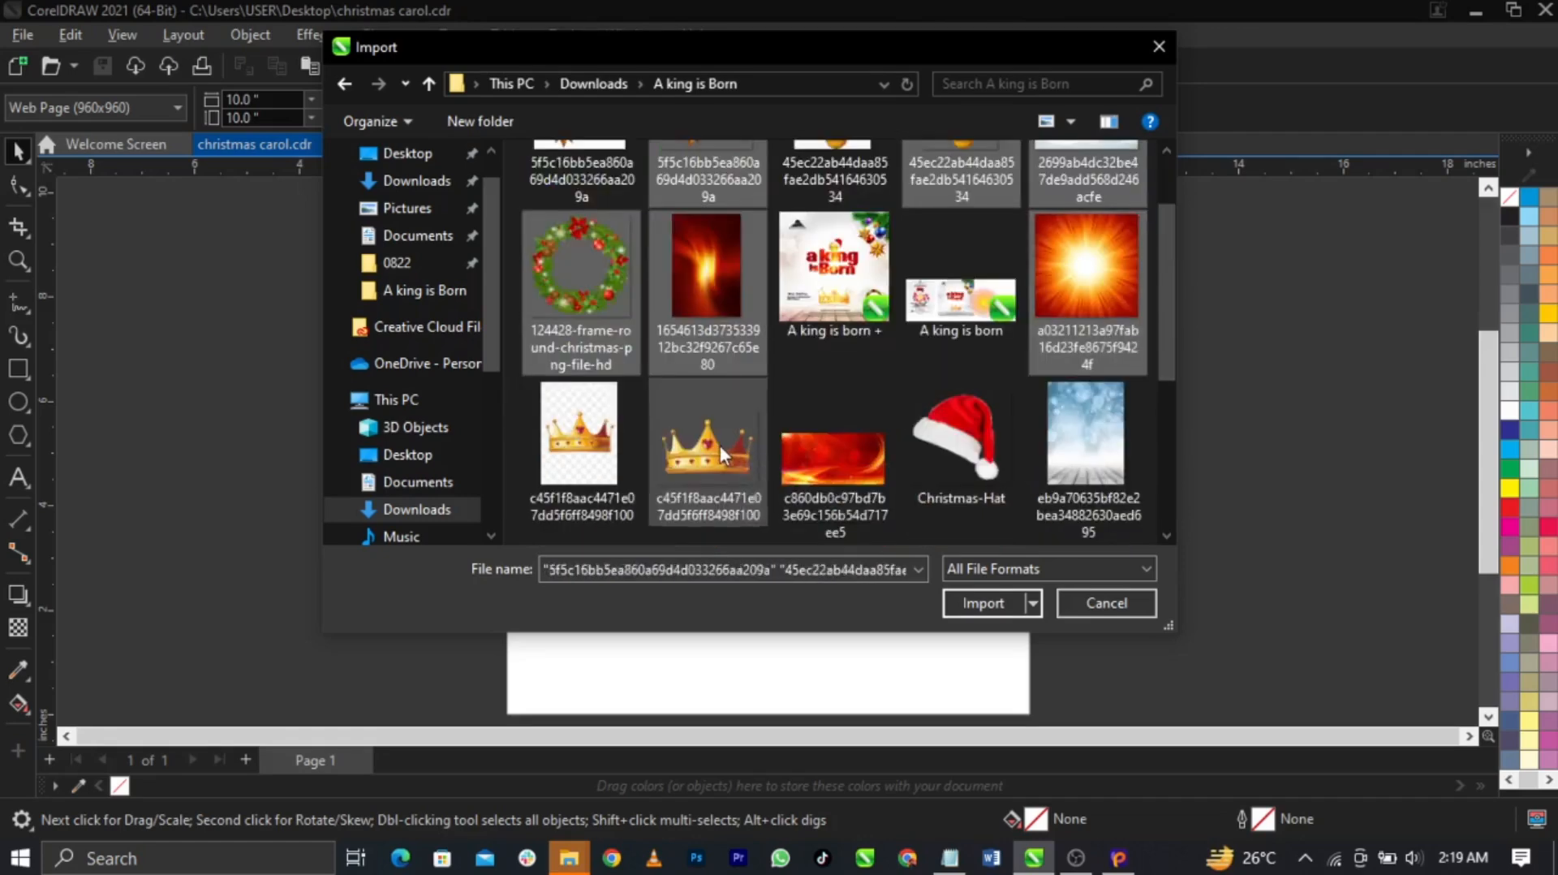
ctrl+click(865, 466)
ctrl+click(938, 464)
ctrl+click(1085, 442)
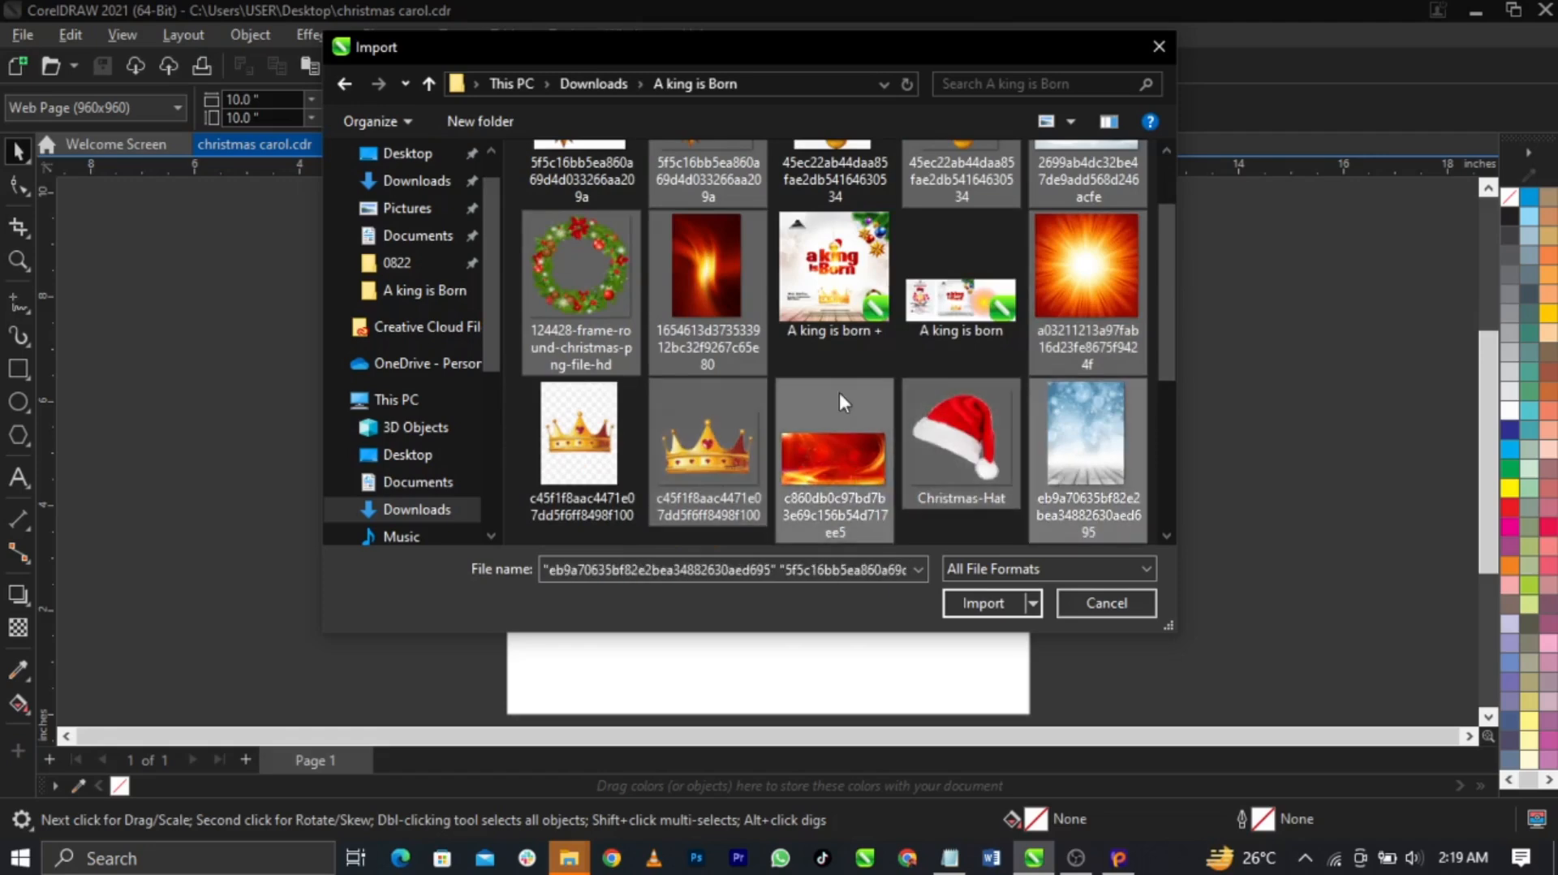
scroll(811, 402, down, 1)
ctrl+click(625, 450)
ctrl+click(761, 479)
ctrl+click(836, 467)
ctrl+click(966, 472)
scroll(888, 443, down, 1)
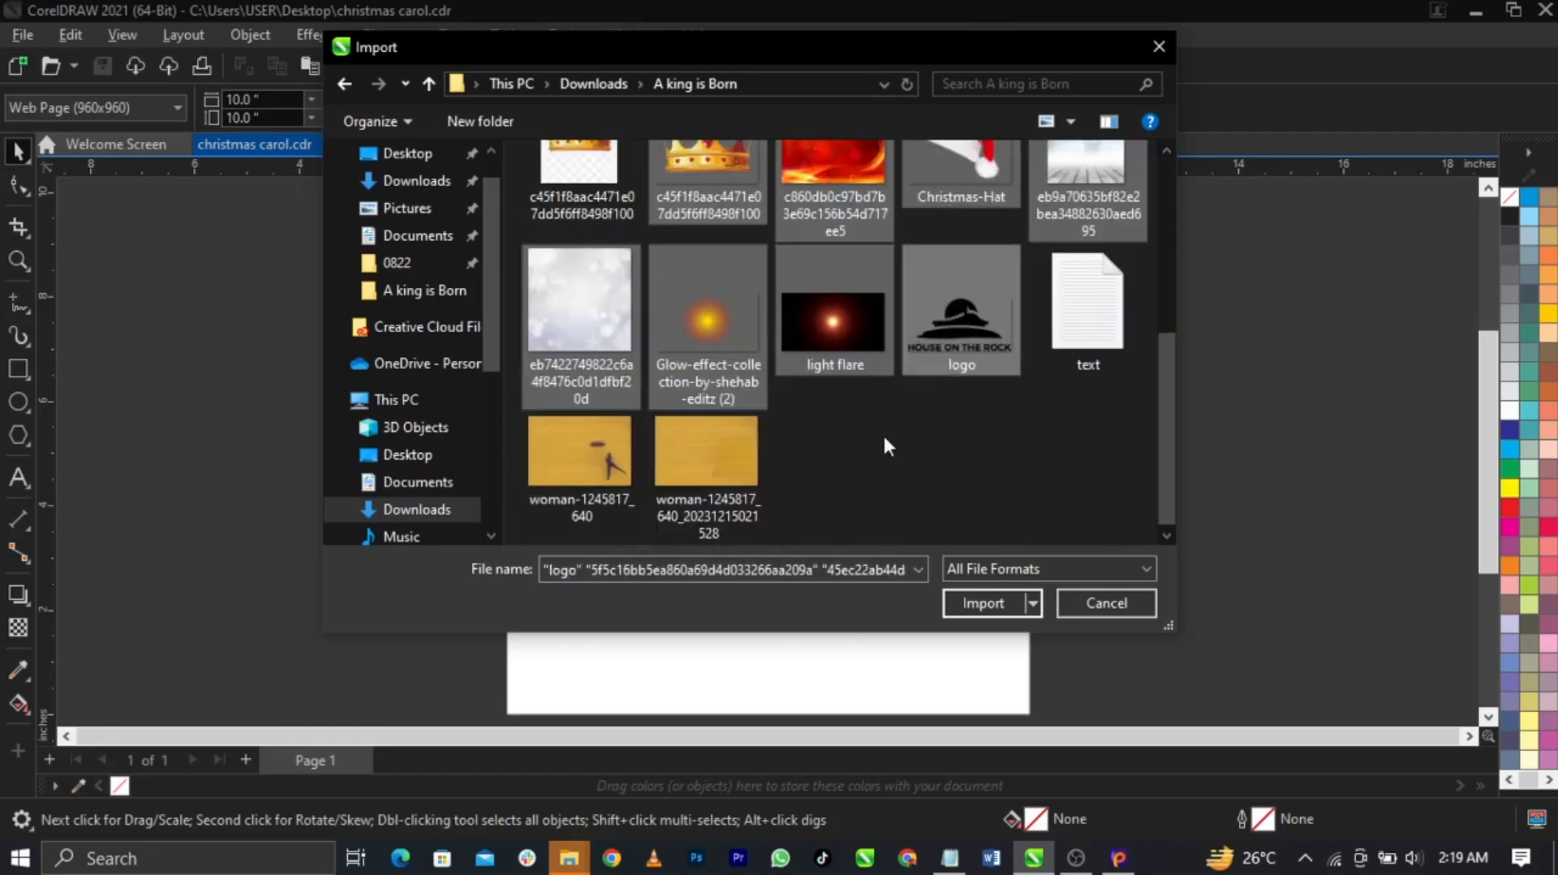
click(975, 607)
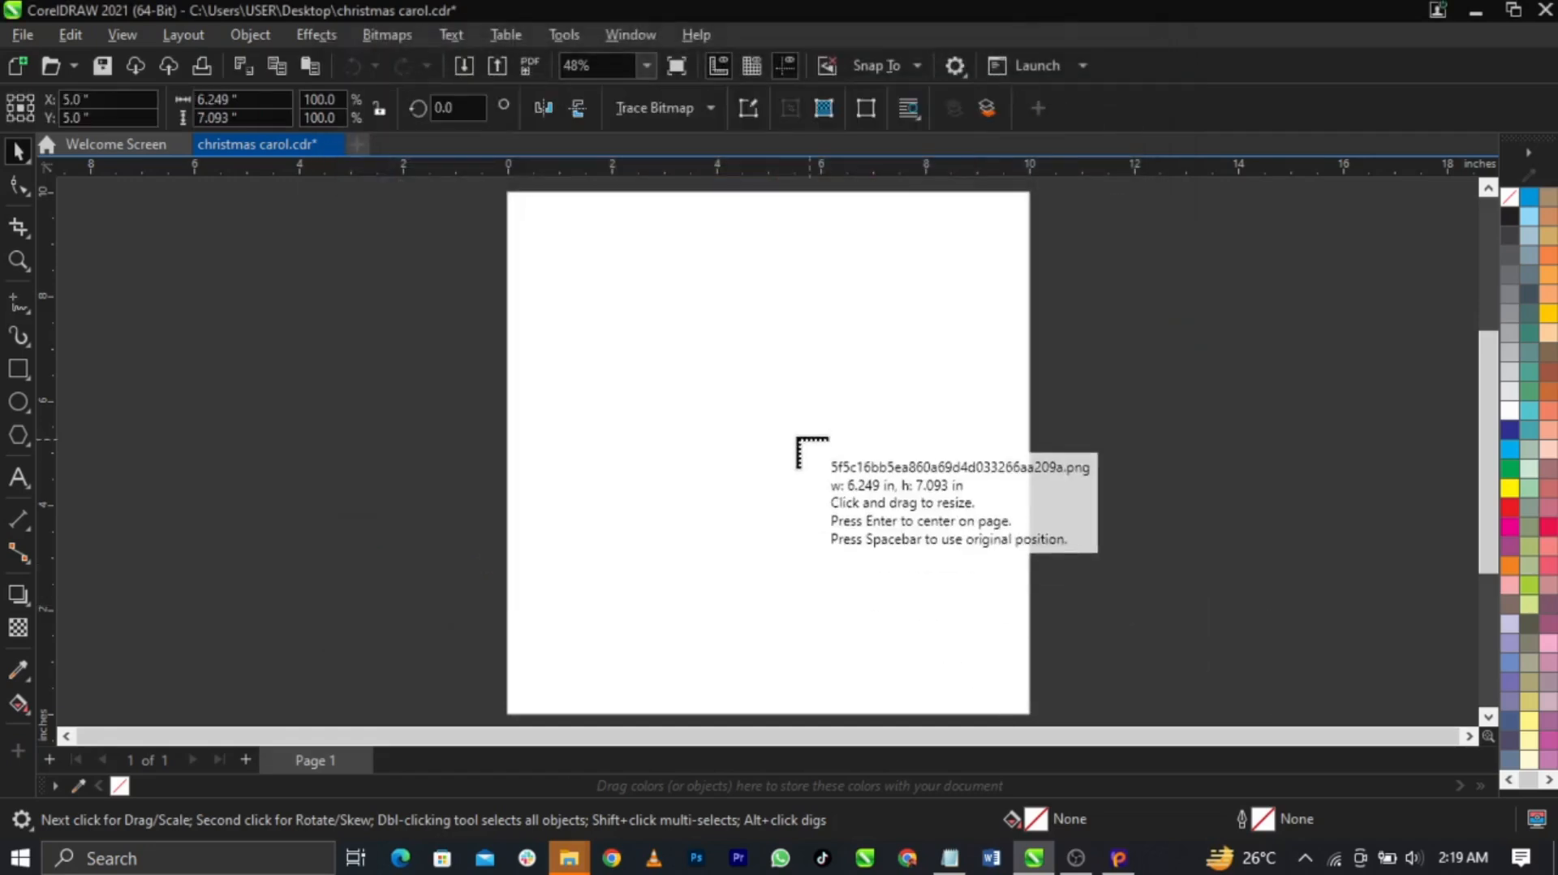
Place the ornament, snowy scene, wreath, red glow, sunburst and red texture images left of the page
key(Return)
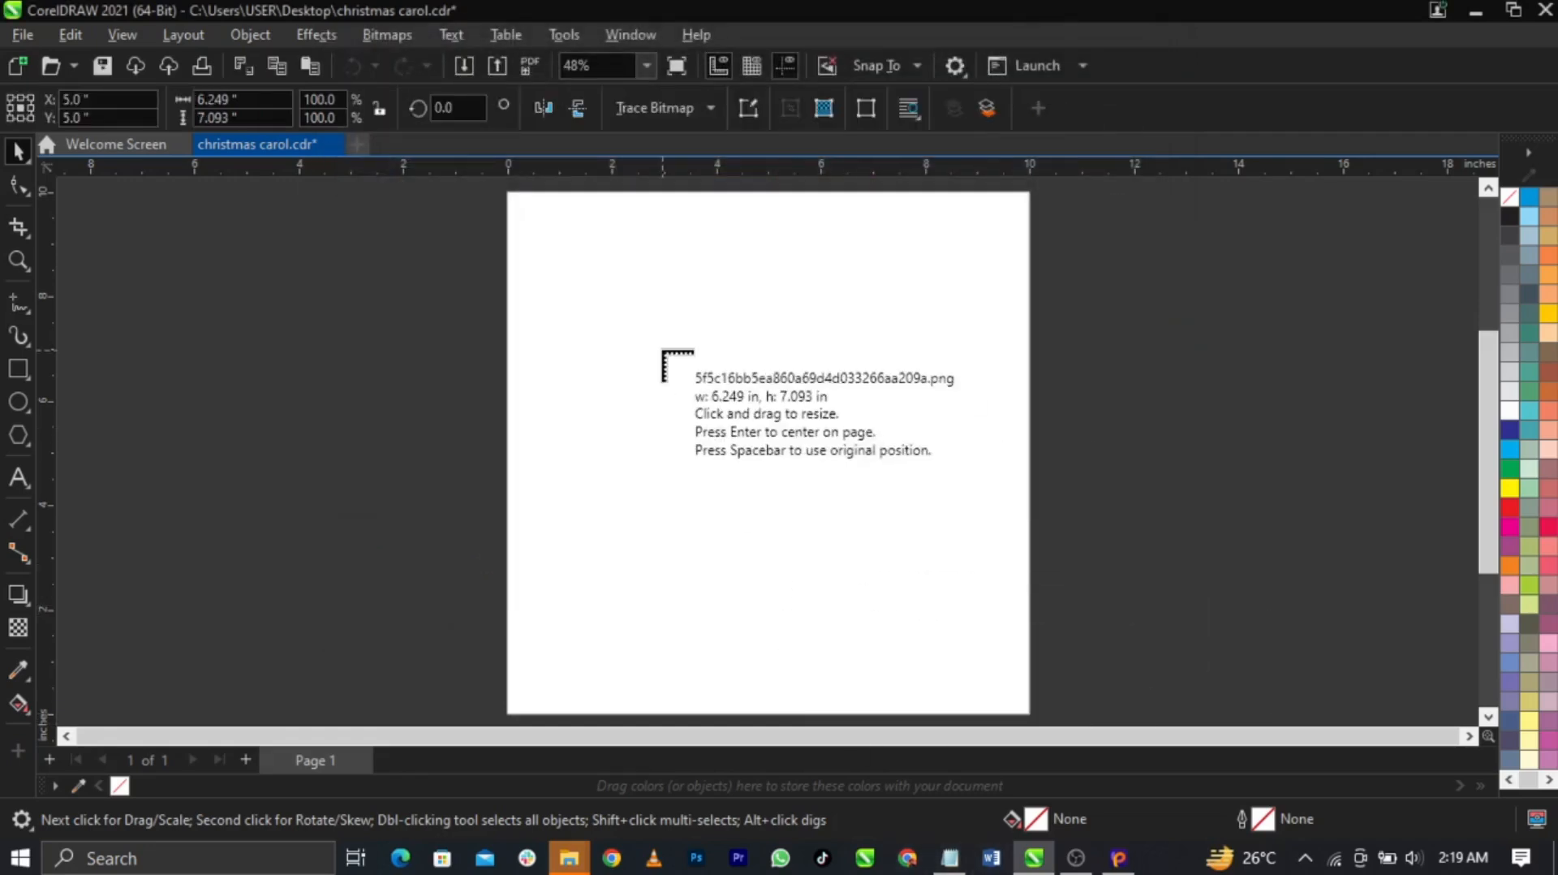
click(184, 265)
click(197, 377)
click(330, 382)
click(383, 310)
click(230, 534)
click(131, 436)
drag(89, 304, 254, 461)
Place the hat, snowy floor, glow, flare and logo images, then enlarge the snow image onto the page
drag(128, 600, 243, 691)
click(448, 584)
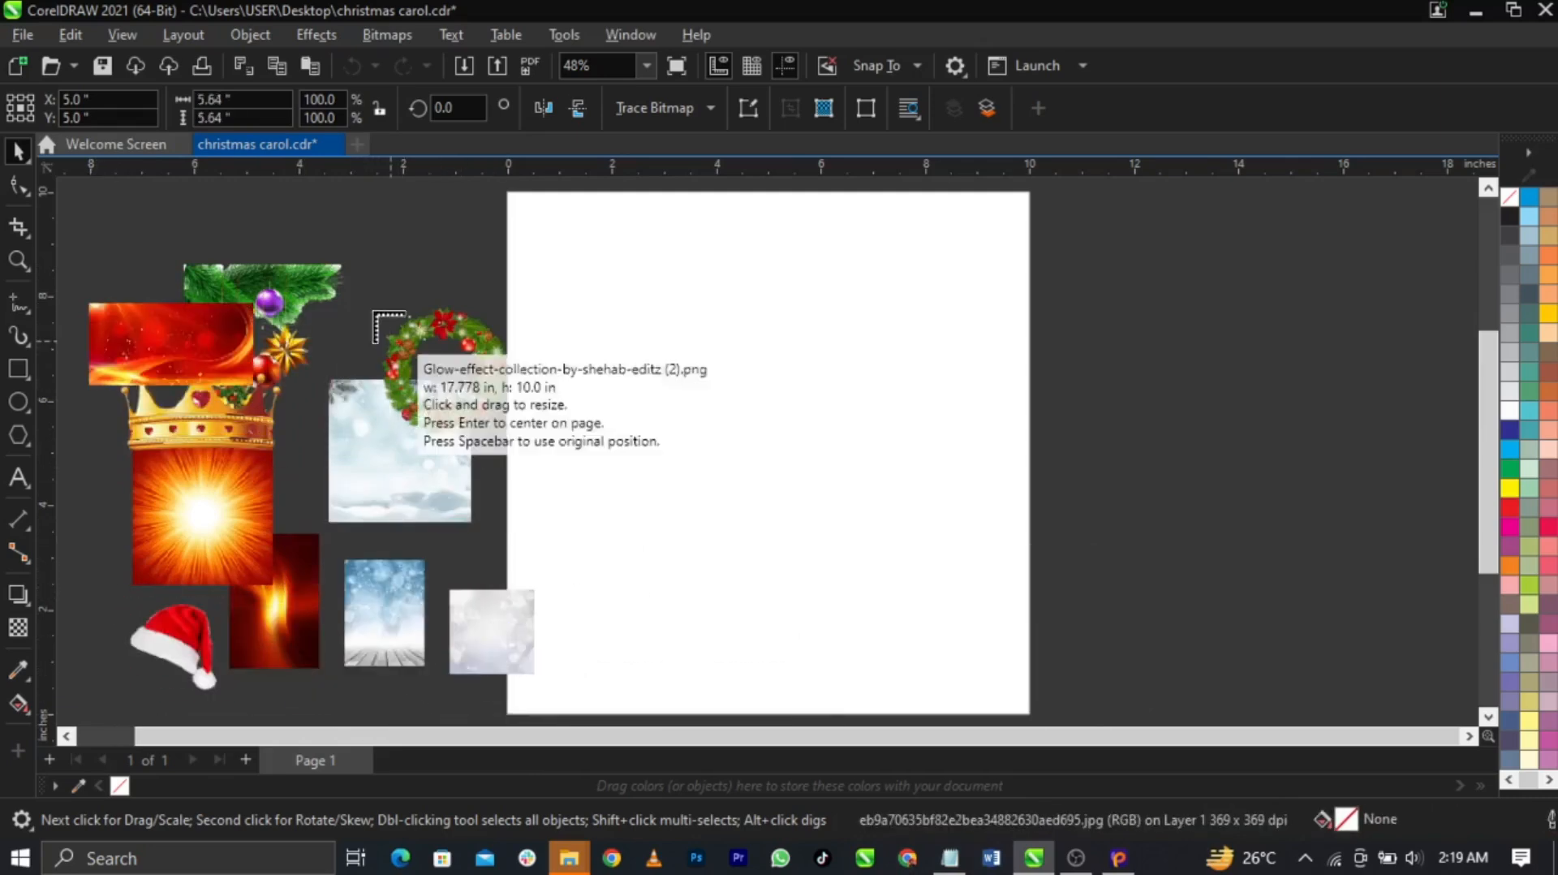
click(321, 235)
drag(108, 215, 191, 260)
drag(83, 446, 175, 559)
click(99, 575)
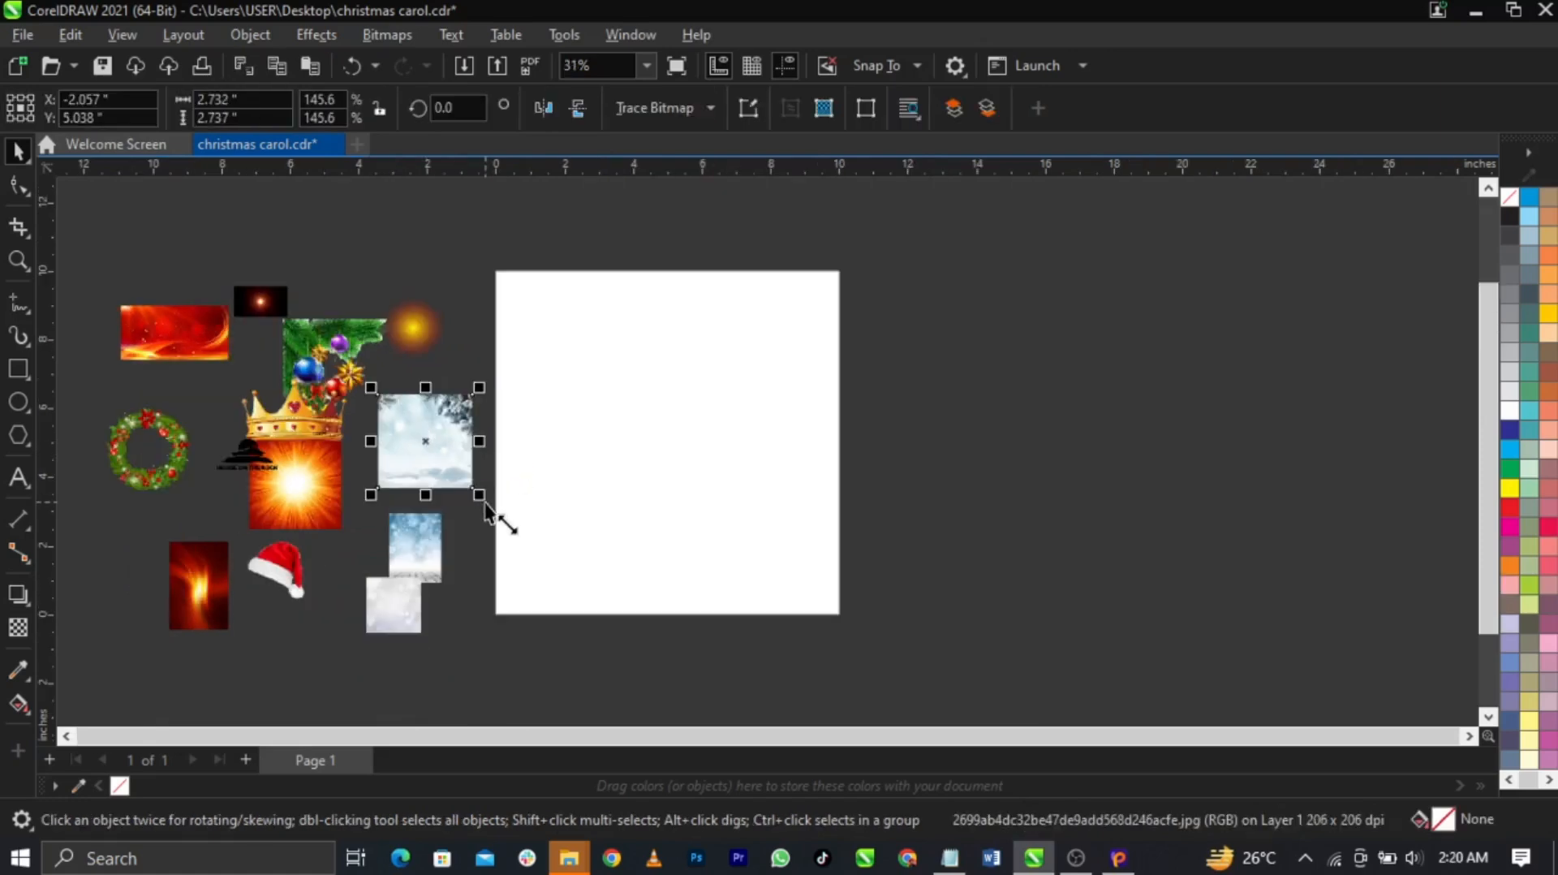
drag(438, 476, 987, 556)
drag(387, 608, 651, 577)
Centre the snowy bokeh image and PowerClip it inside the 10-inch page frame
key(p)
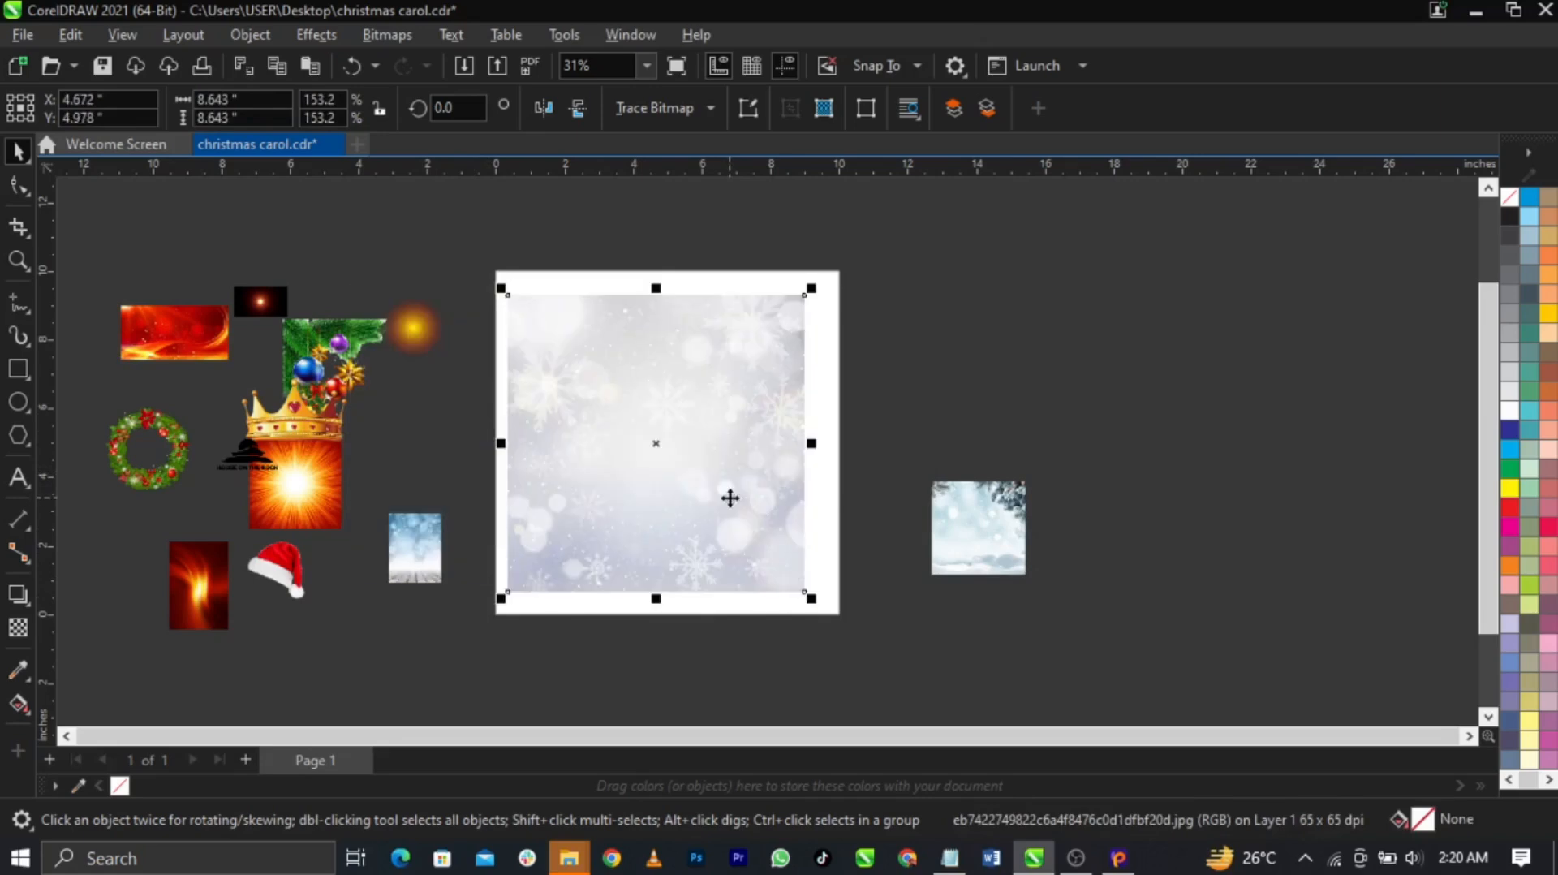
right_click(750, 469)
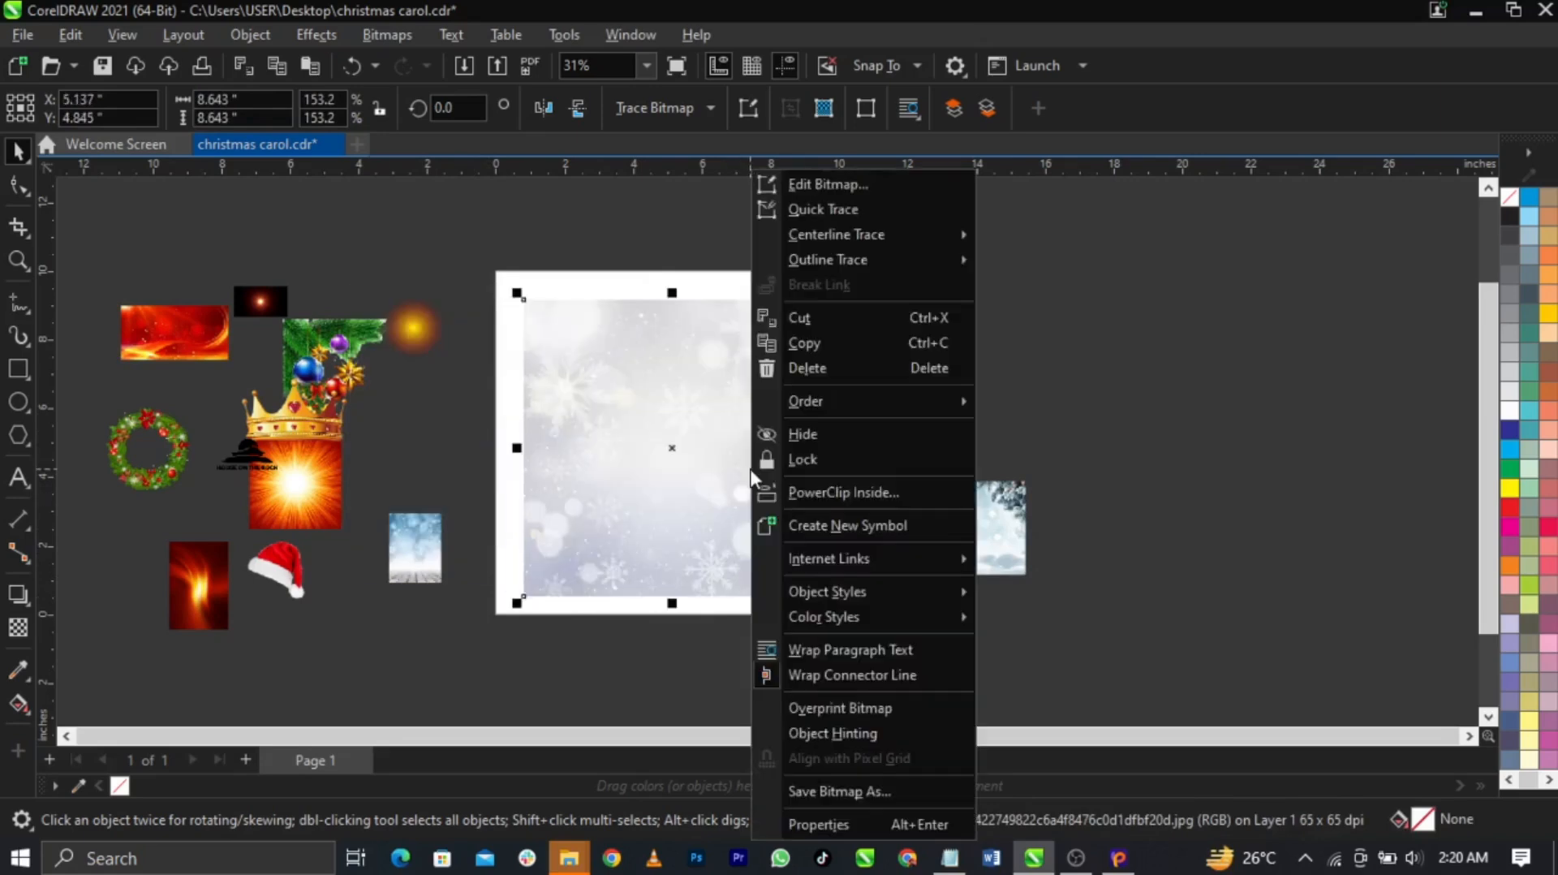
click(785, 493)
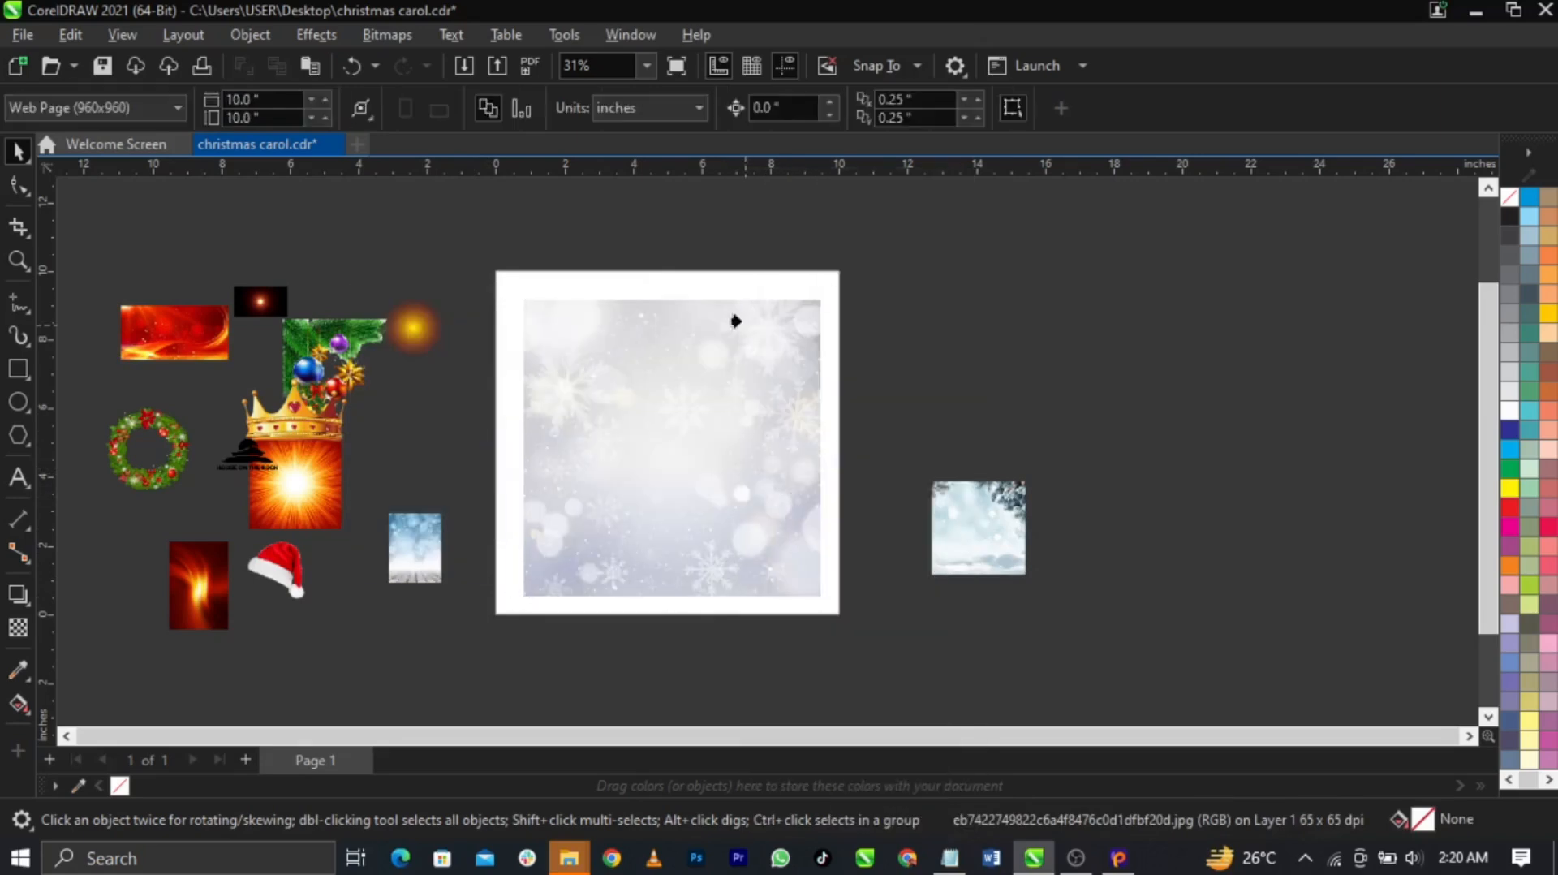
click(716, 288)
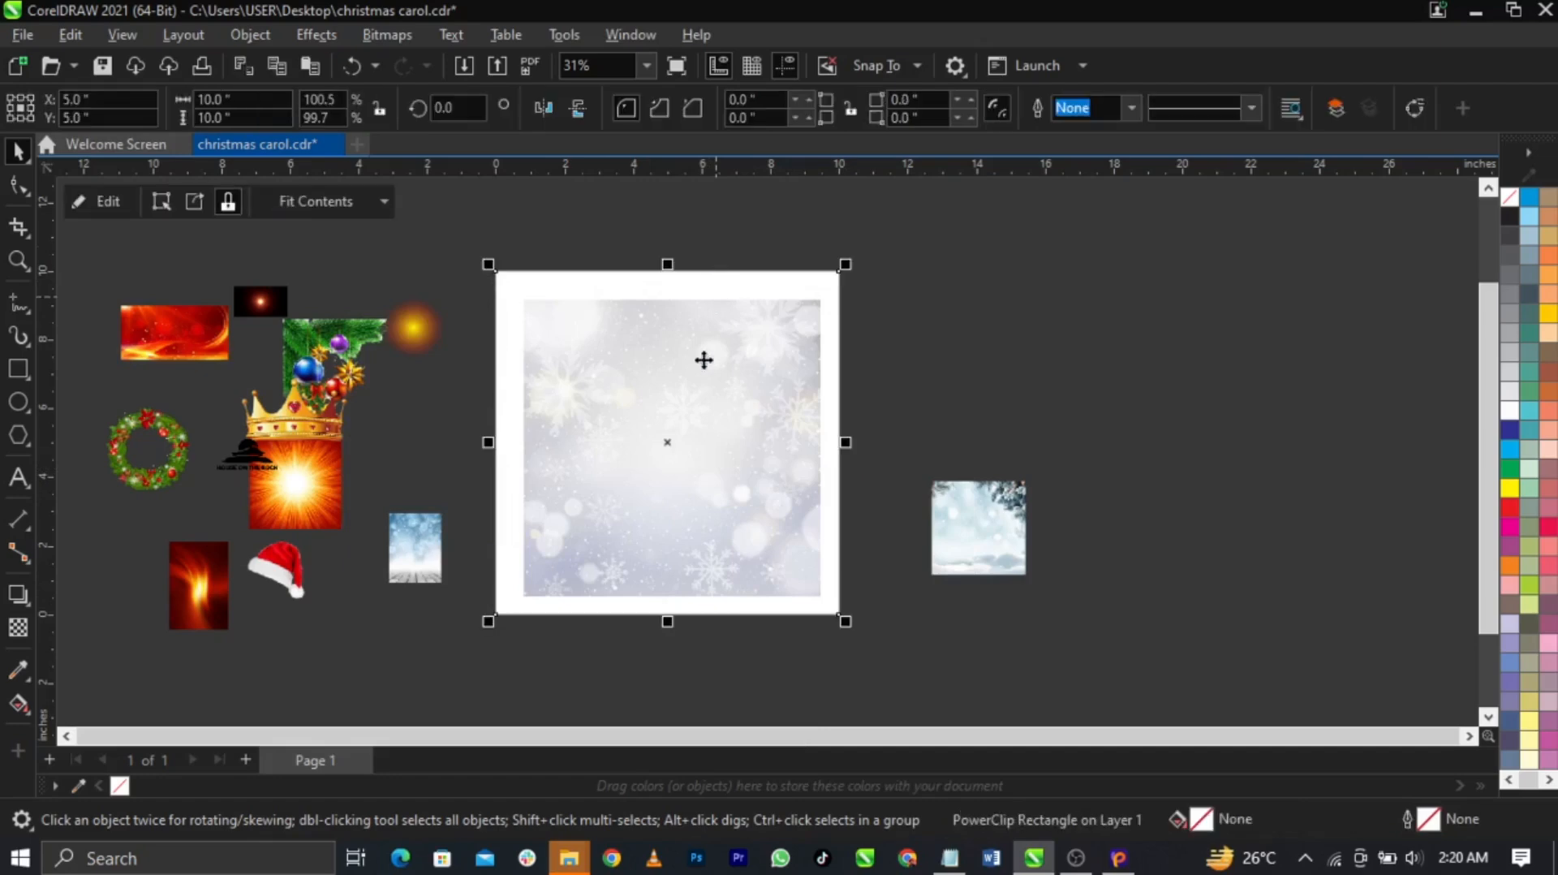
Edit the PowerClip to enlarge the snowy image to about 10.9 inches, filling the frame
right_click(700, 373)
click(792, 167)
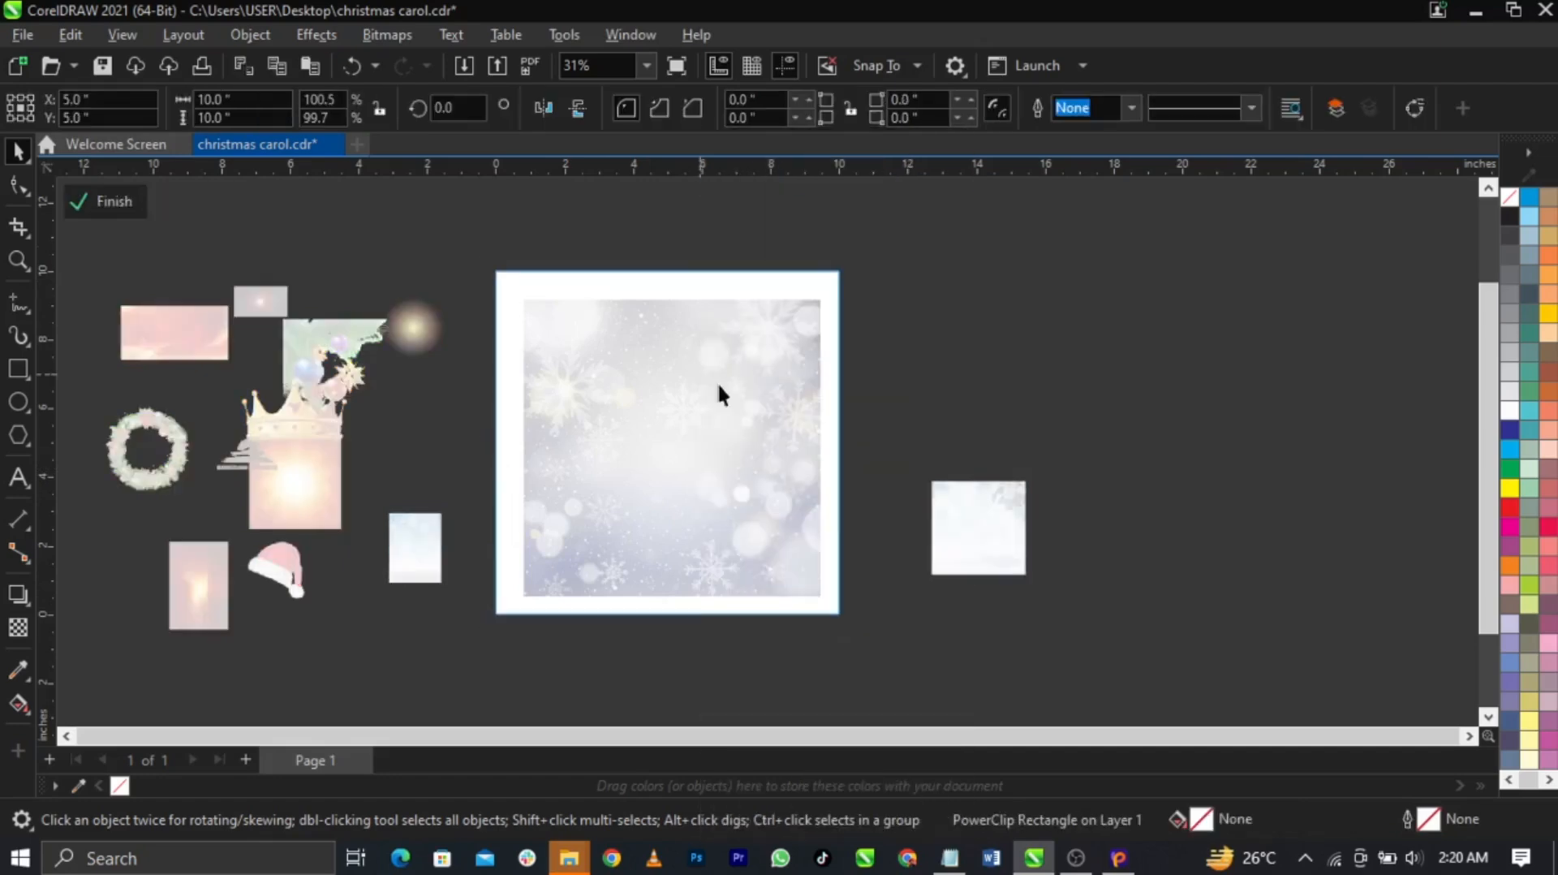
drag(827, 301, 869, 257)
drag(771, 349, 768, 350)
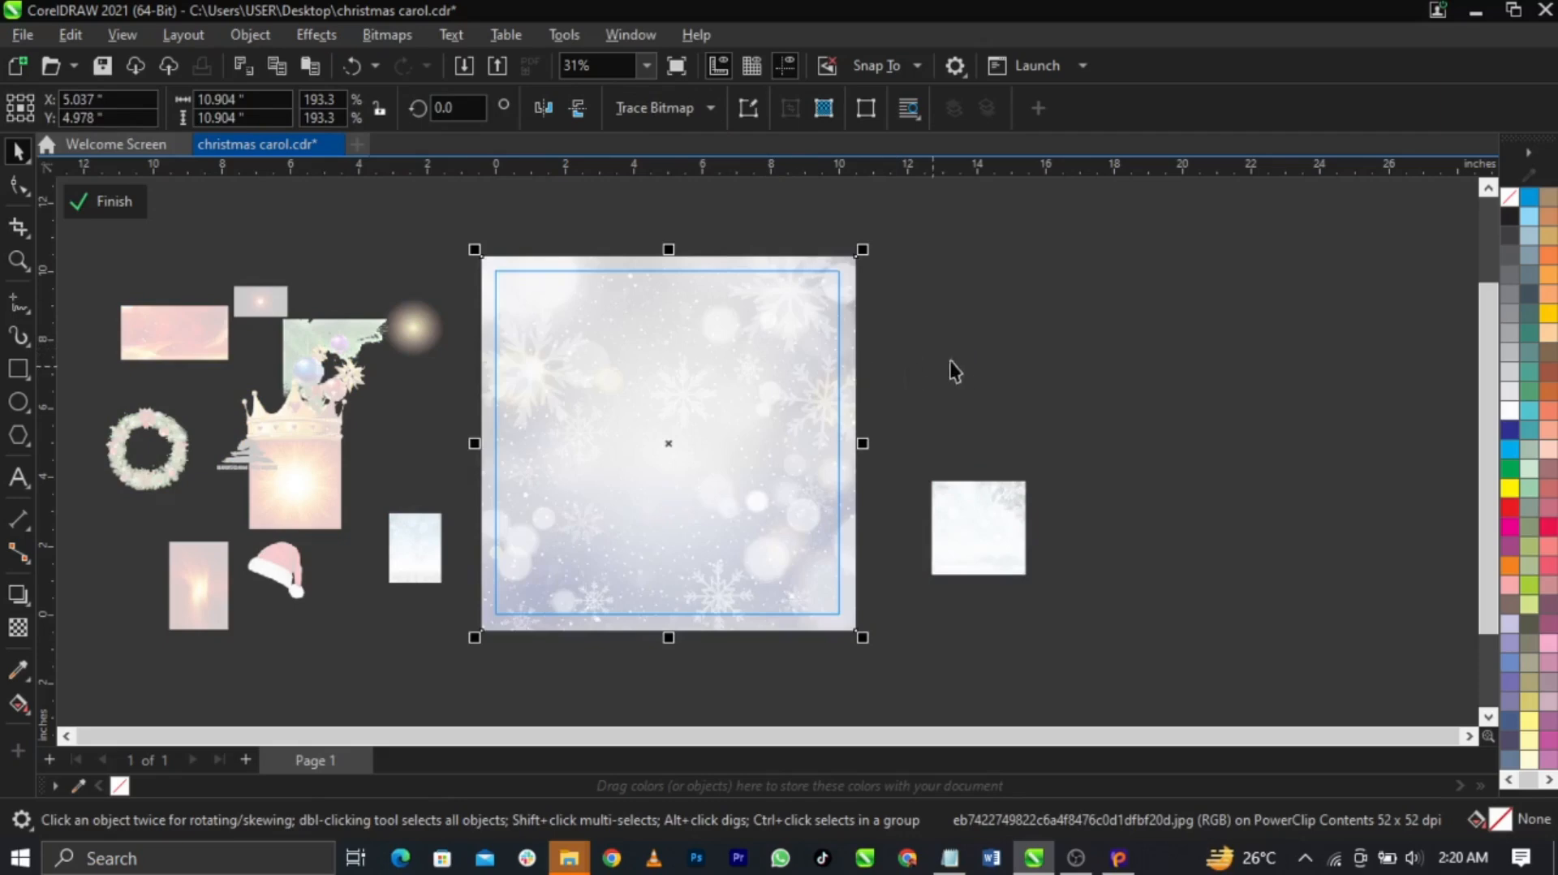
click(138, 210)
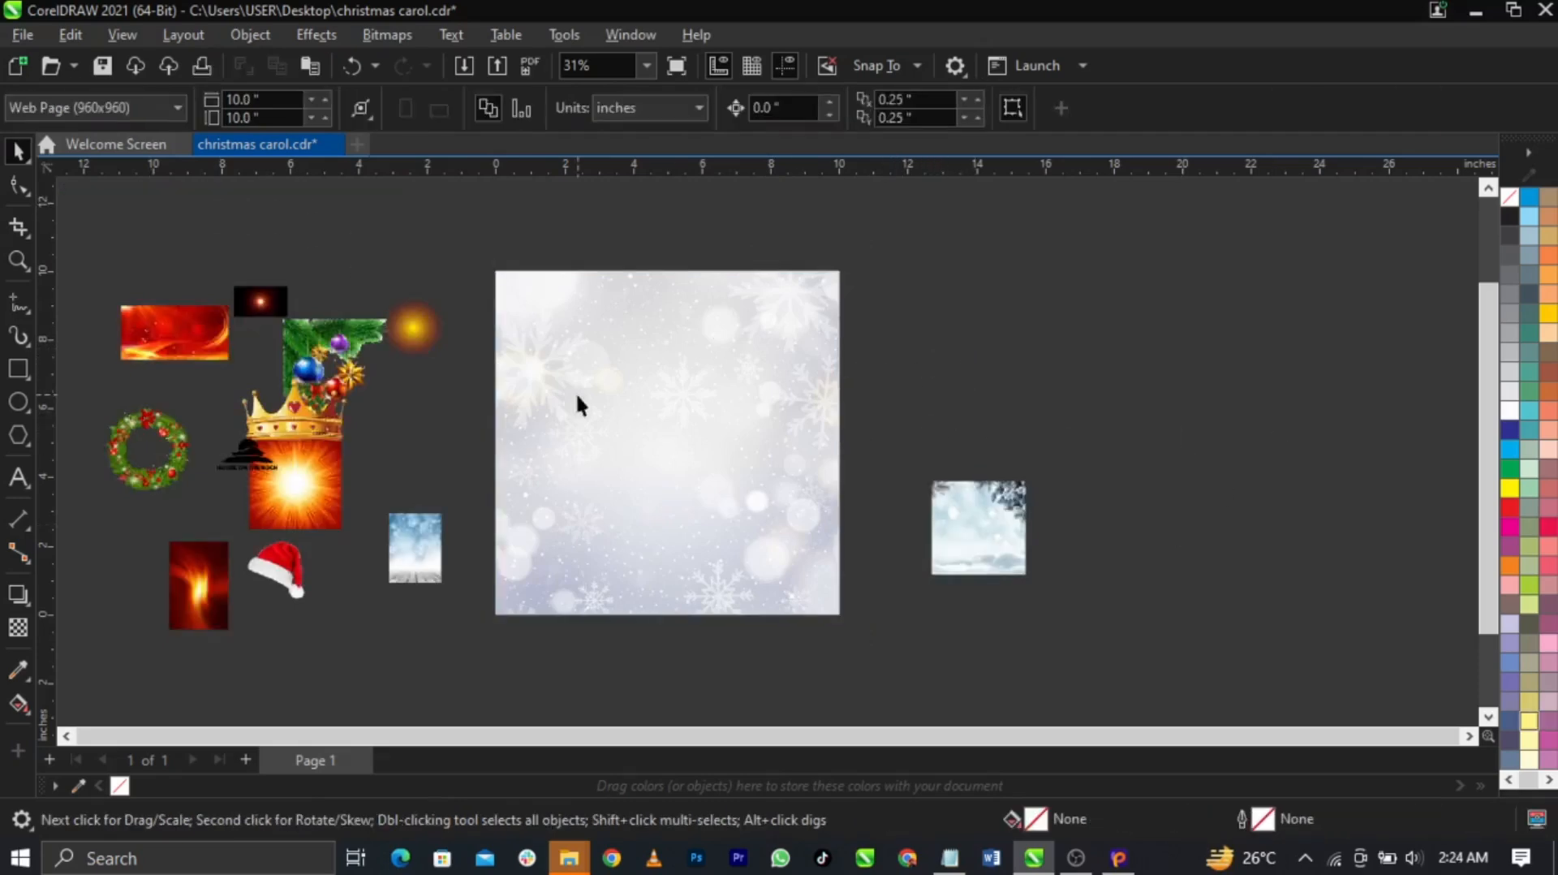
Enlarge the wooden-floor image to about 7 × 9.4 inches and PowerClip it into the background frame
scroll(578, 403, up, 1)
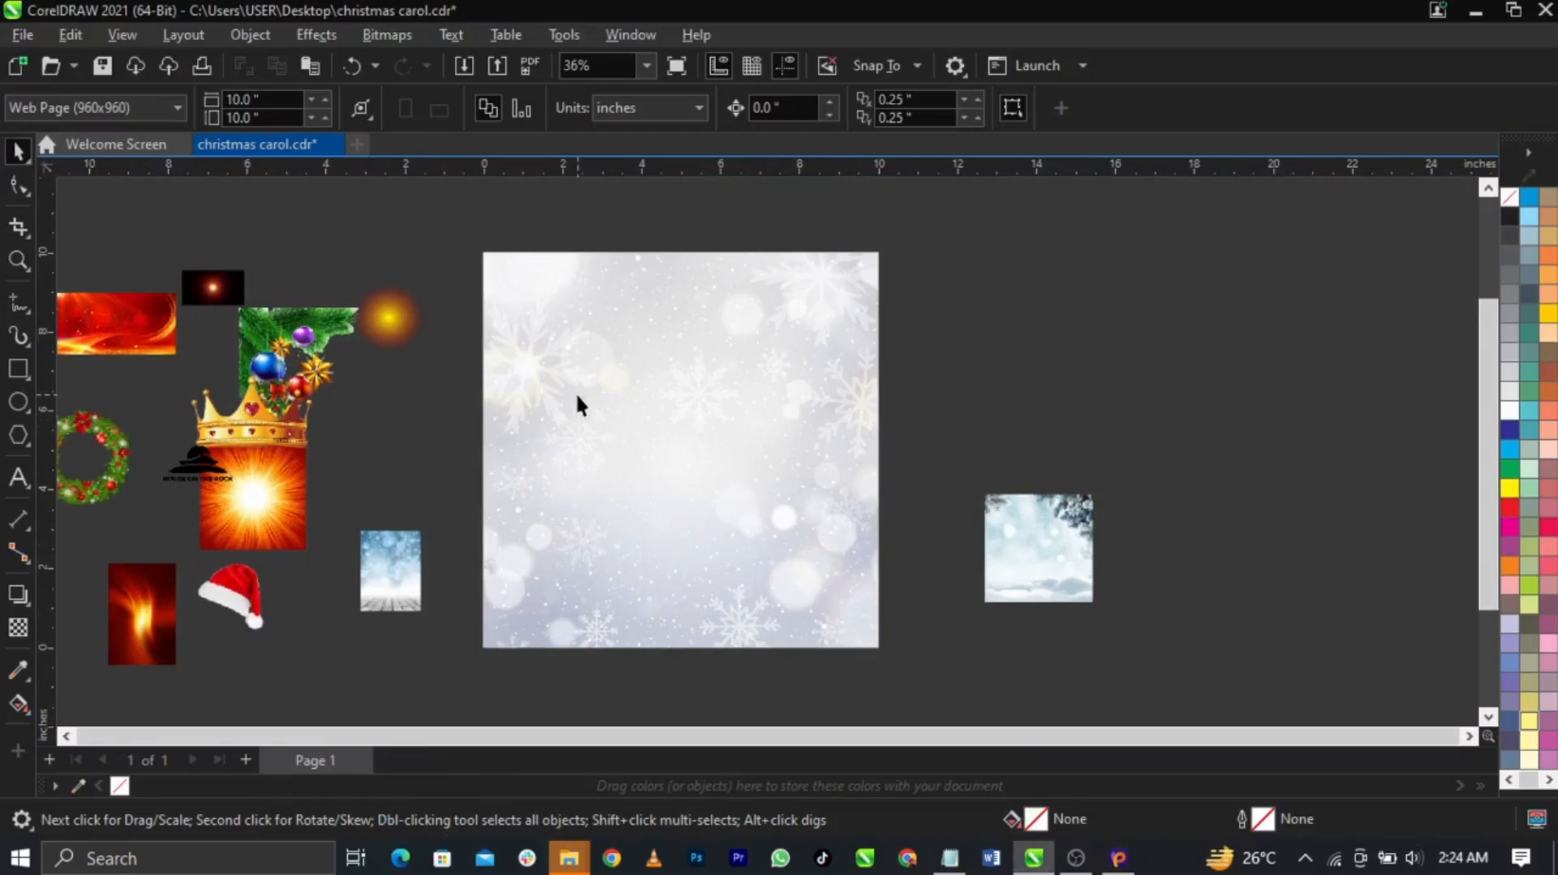
click(415, 542)
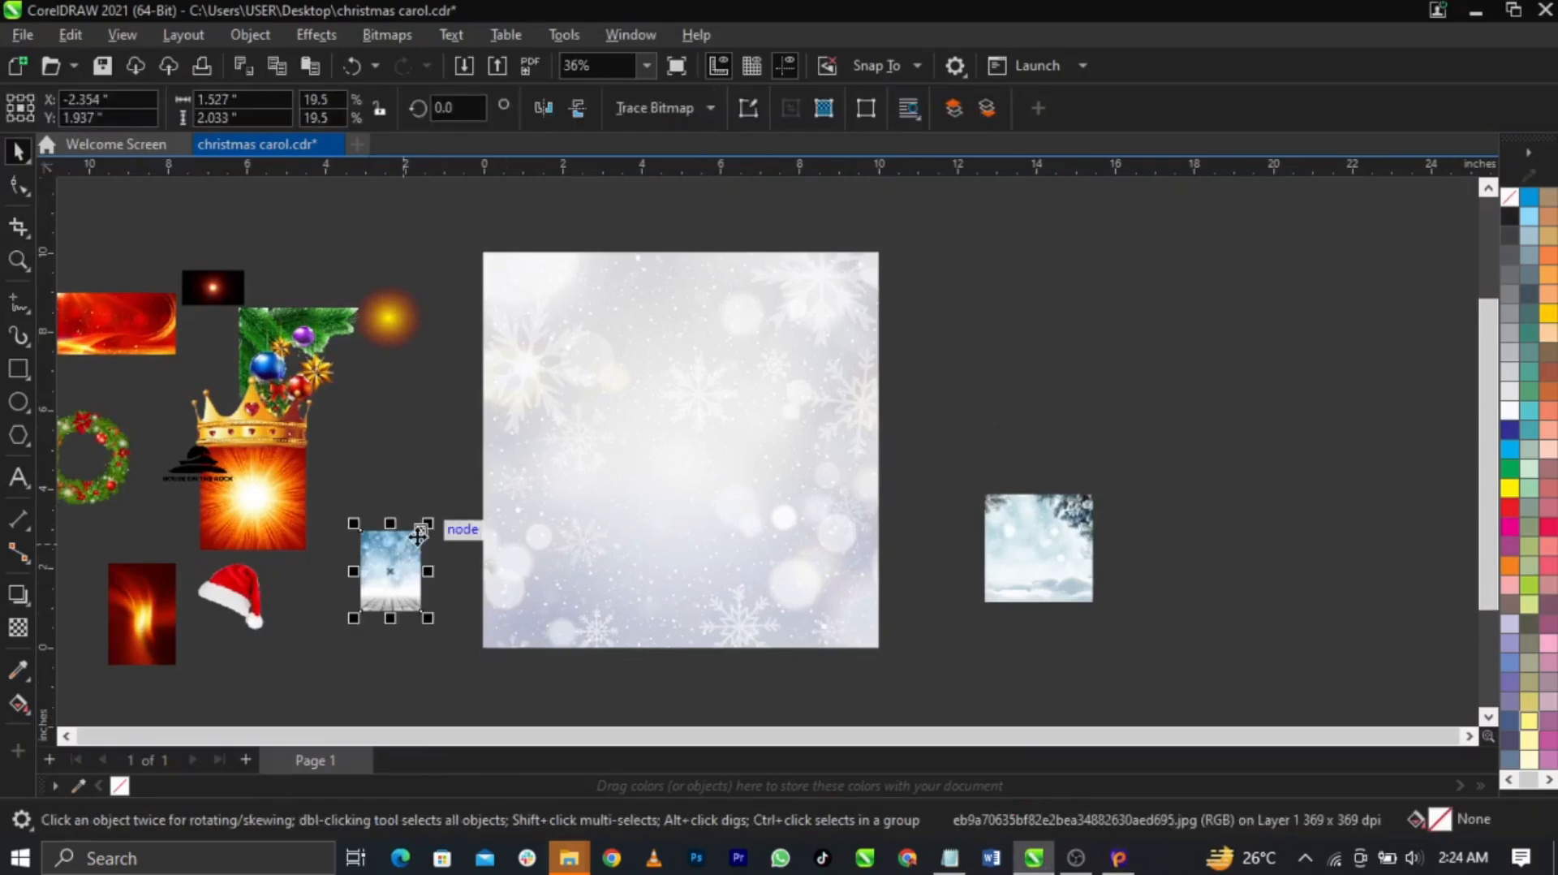
drag(428, 526, 646, 235)
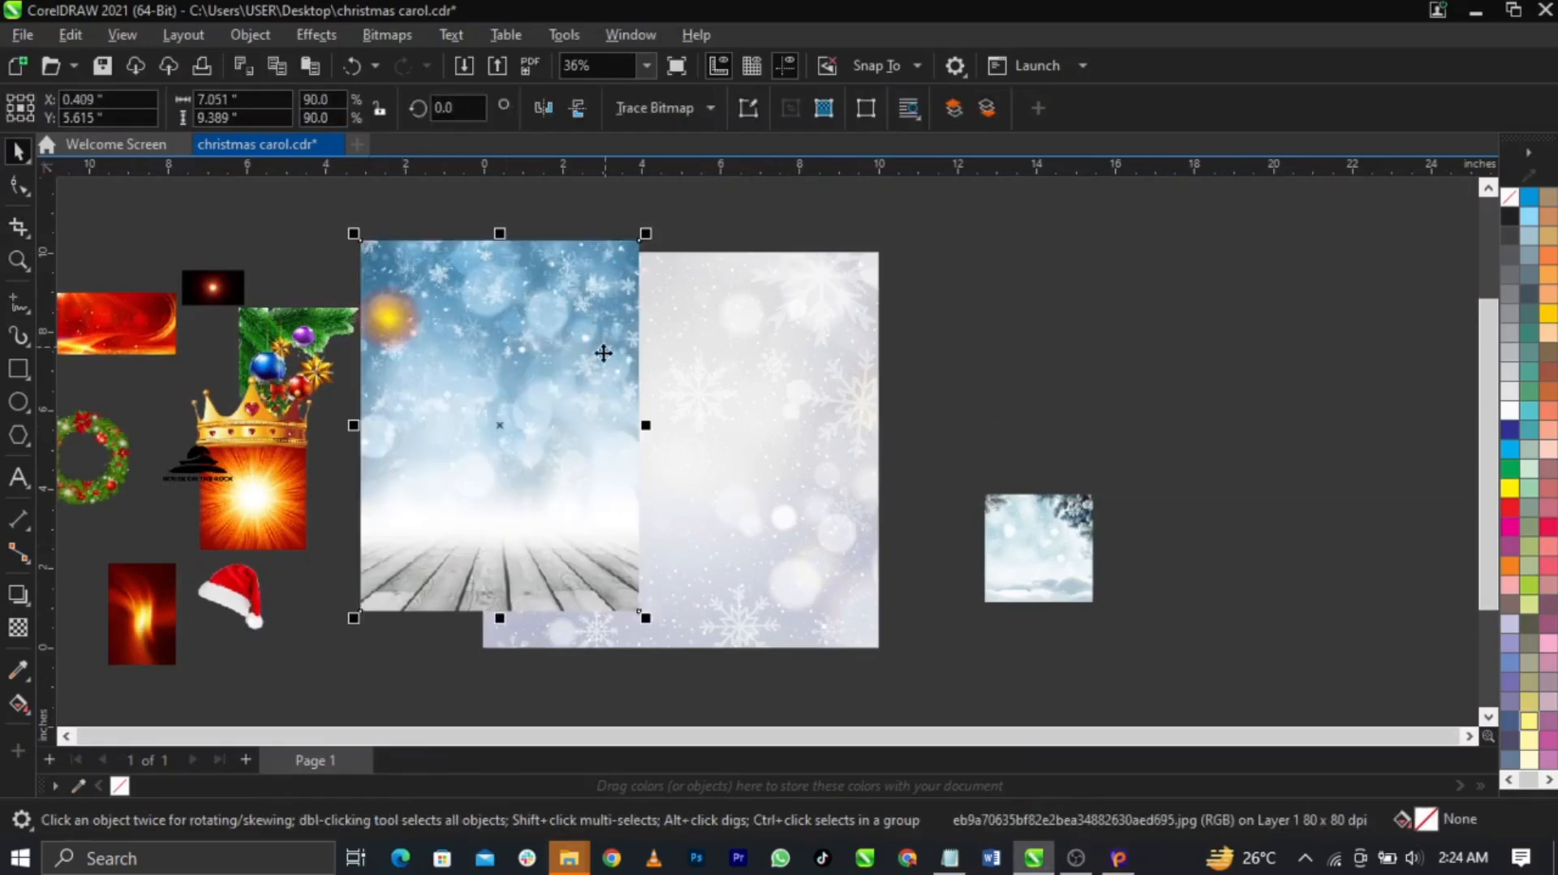
right_click(549, 391)
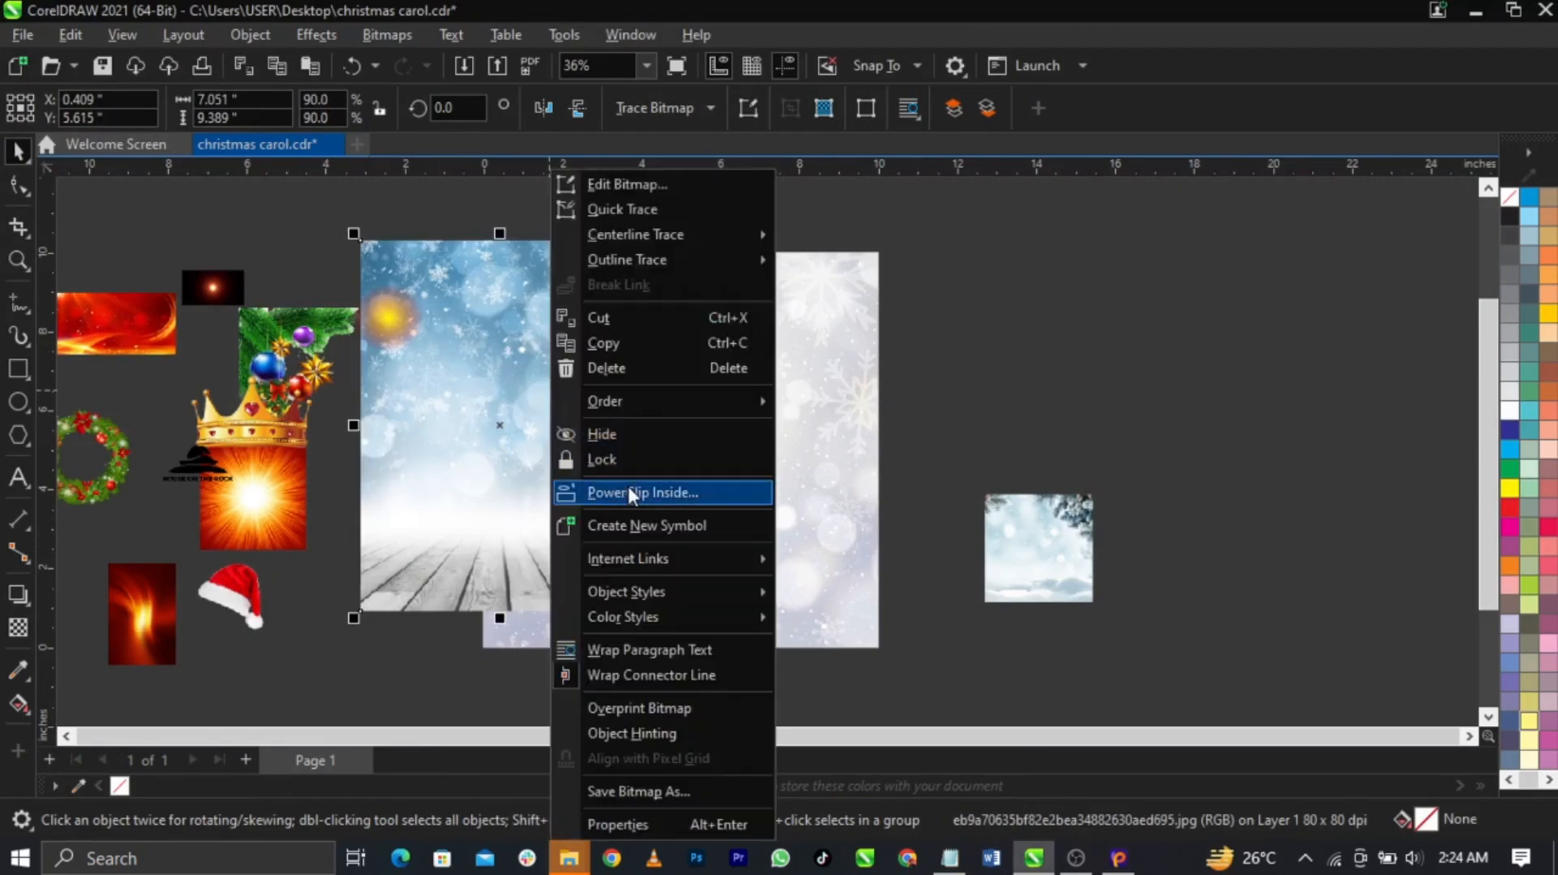
click(628, 485)
click(759, 467)
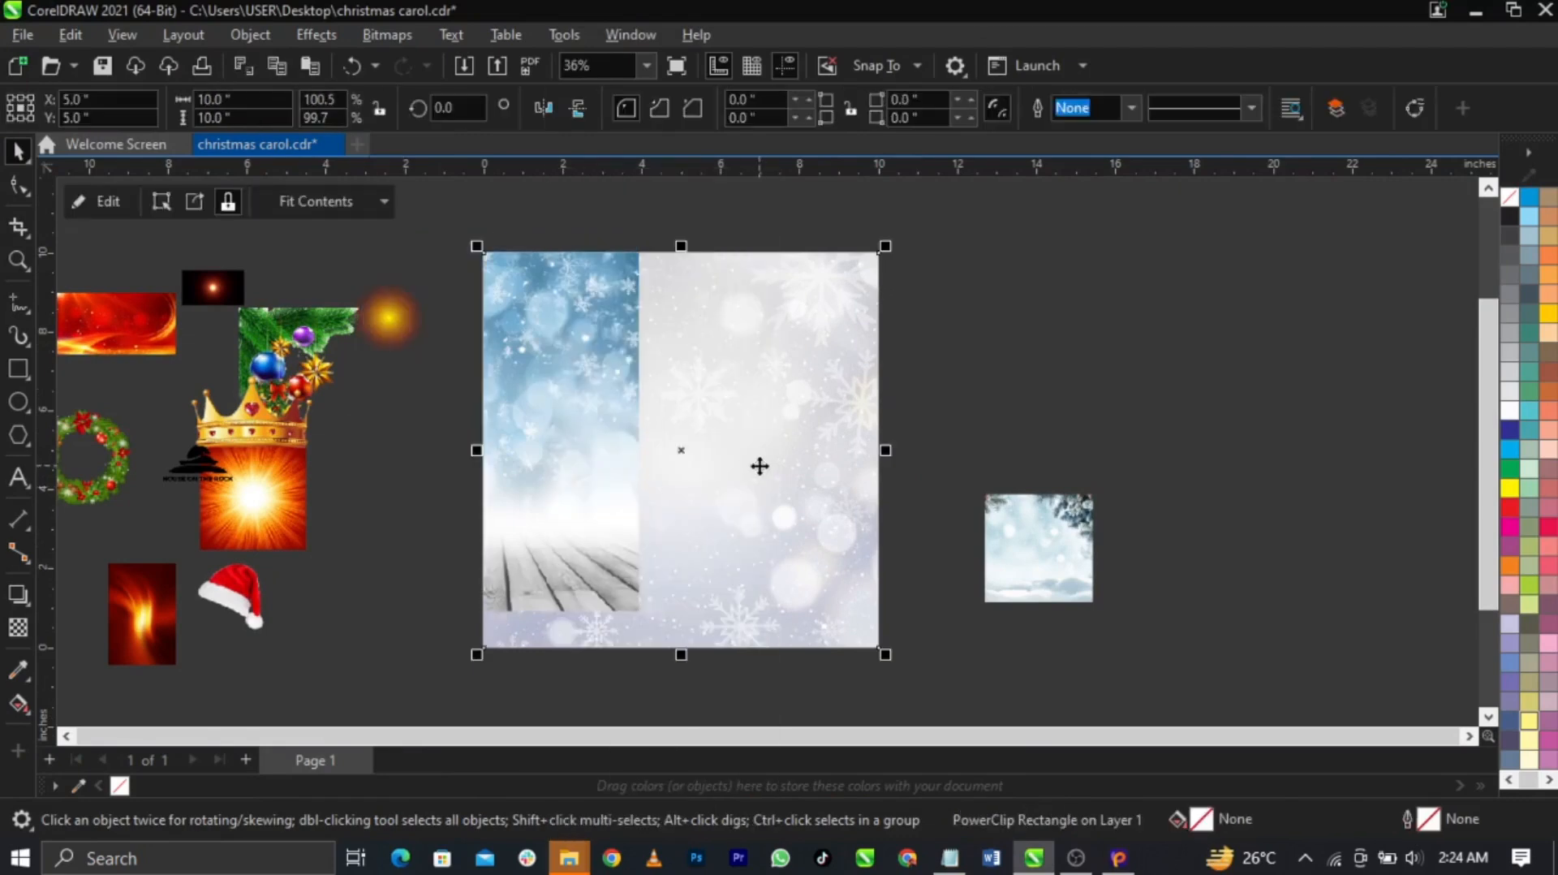
Inside the PowerClip, scale and position the wooden-floor image across the lower part of the frame
right_click(740, 458)
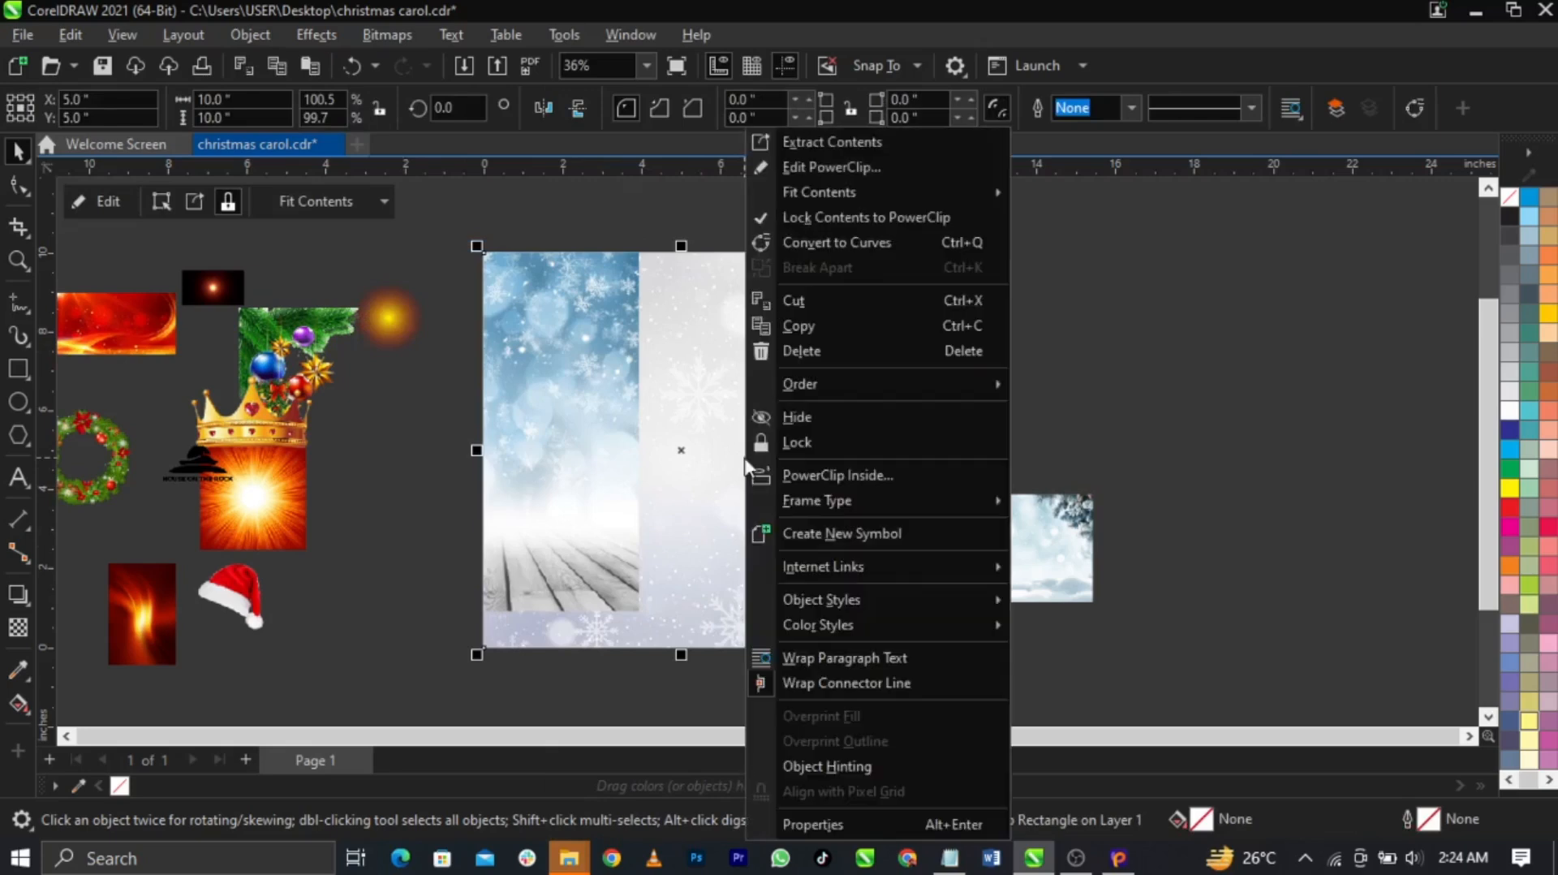
click(850, 158)
drag(466, 361, 576, 367)
drag(761, 616, 901, 713)
scroll(802, 513, down, 1)
drag(801, 510, 797, 529)
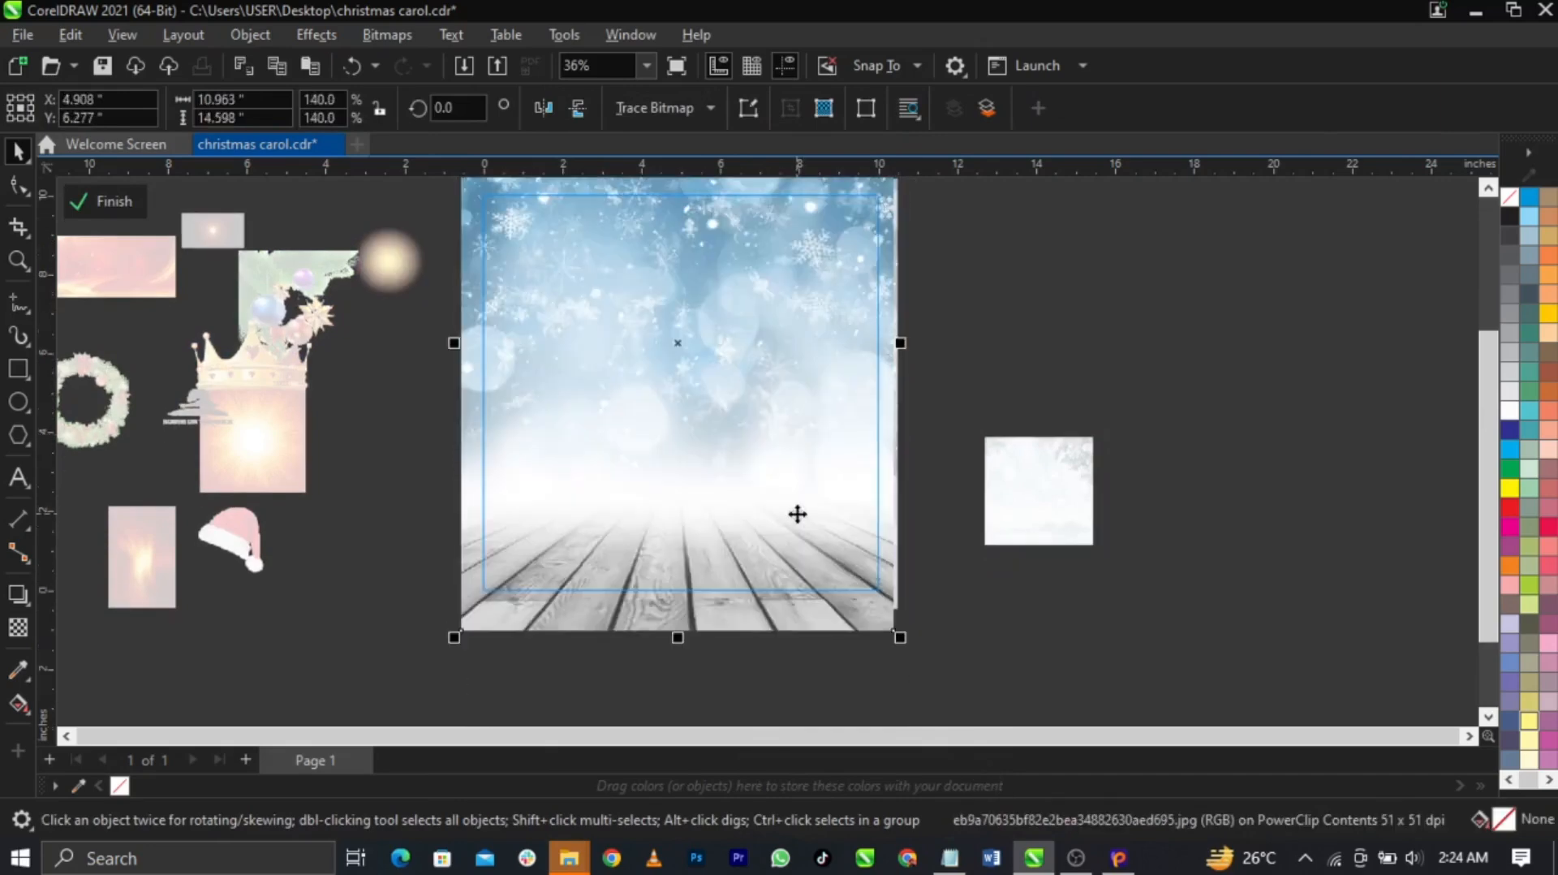
scroll(783, 463, down, 1)
drag(770, 422, 773, 423)
scroll(364, 551, down, 2)
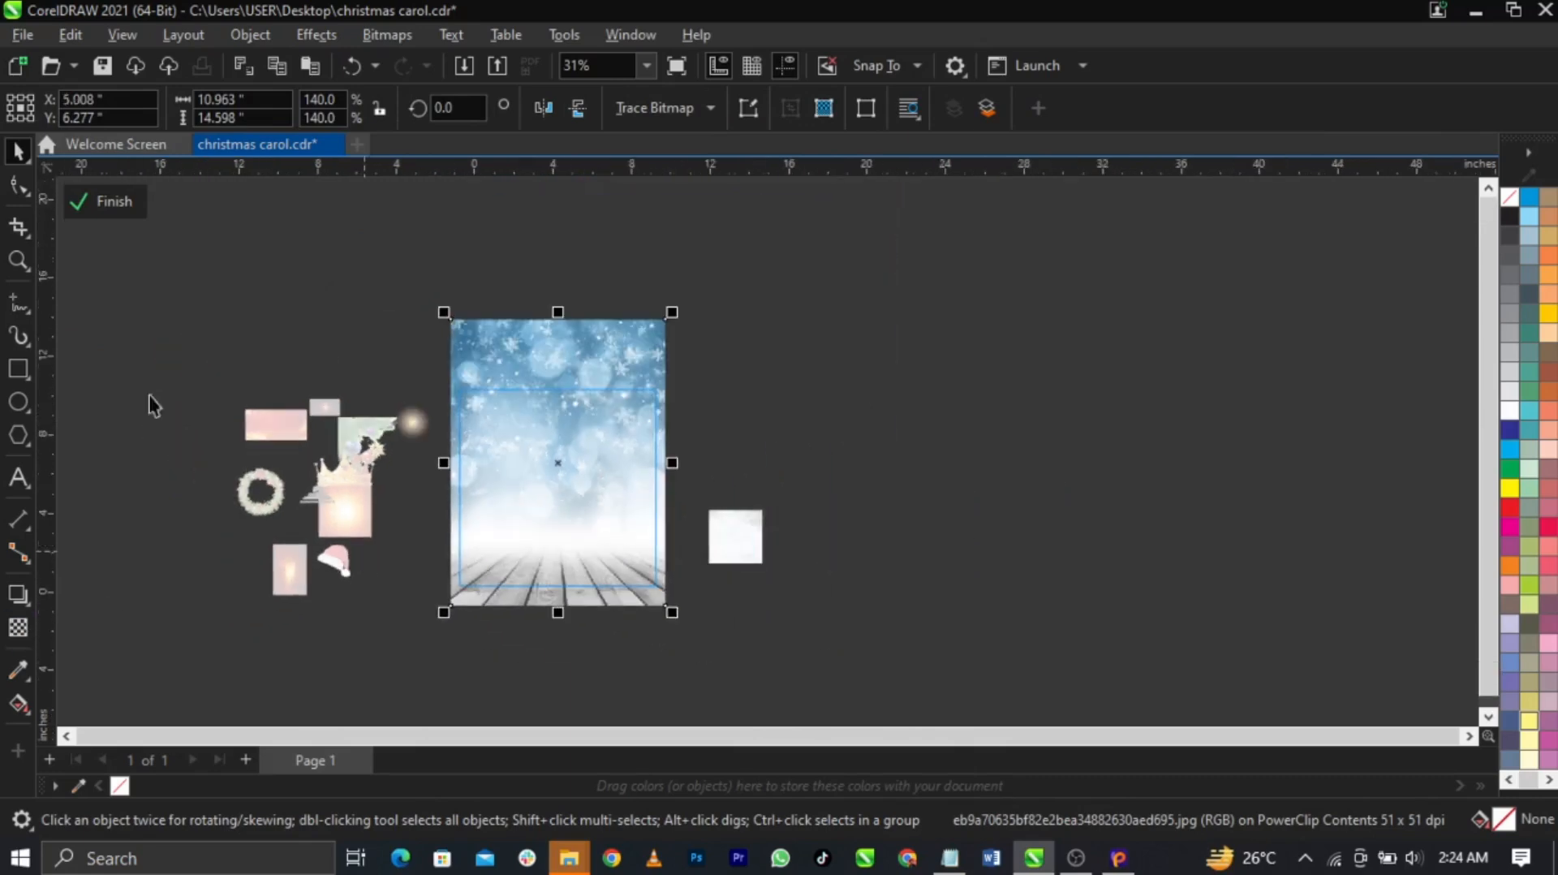
Crop away the top of the wooden-floor image with the Shape tool
click(15, 193)
drag(366, 261, 667, 488)
scroll(514, 574, up, 3)
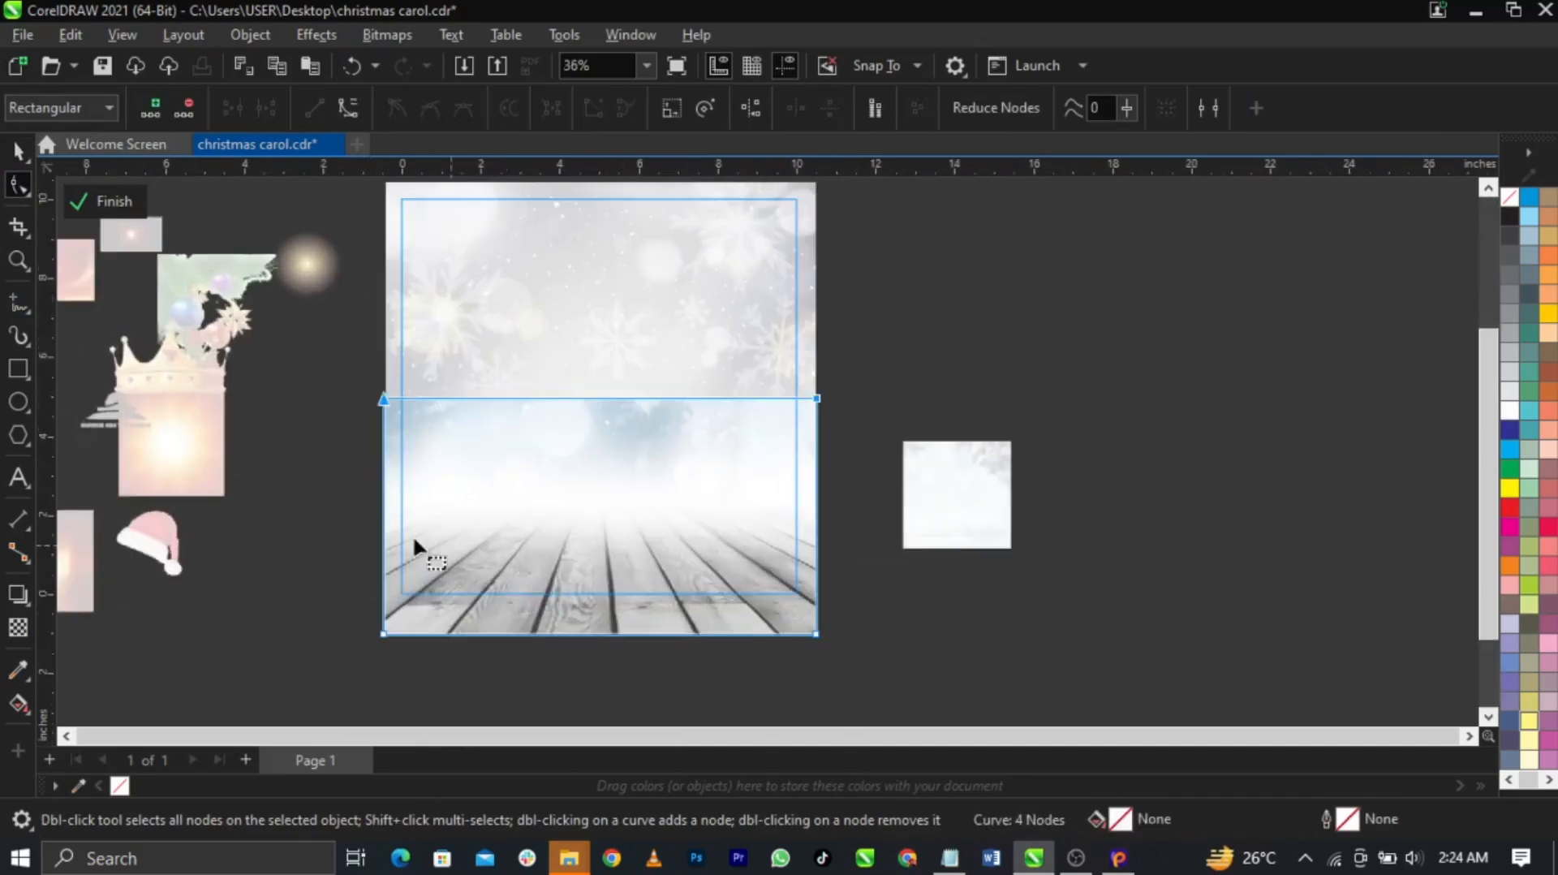
key(space)
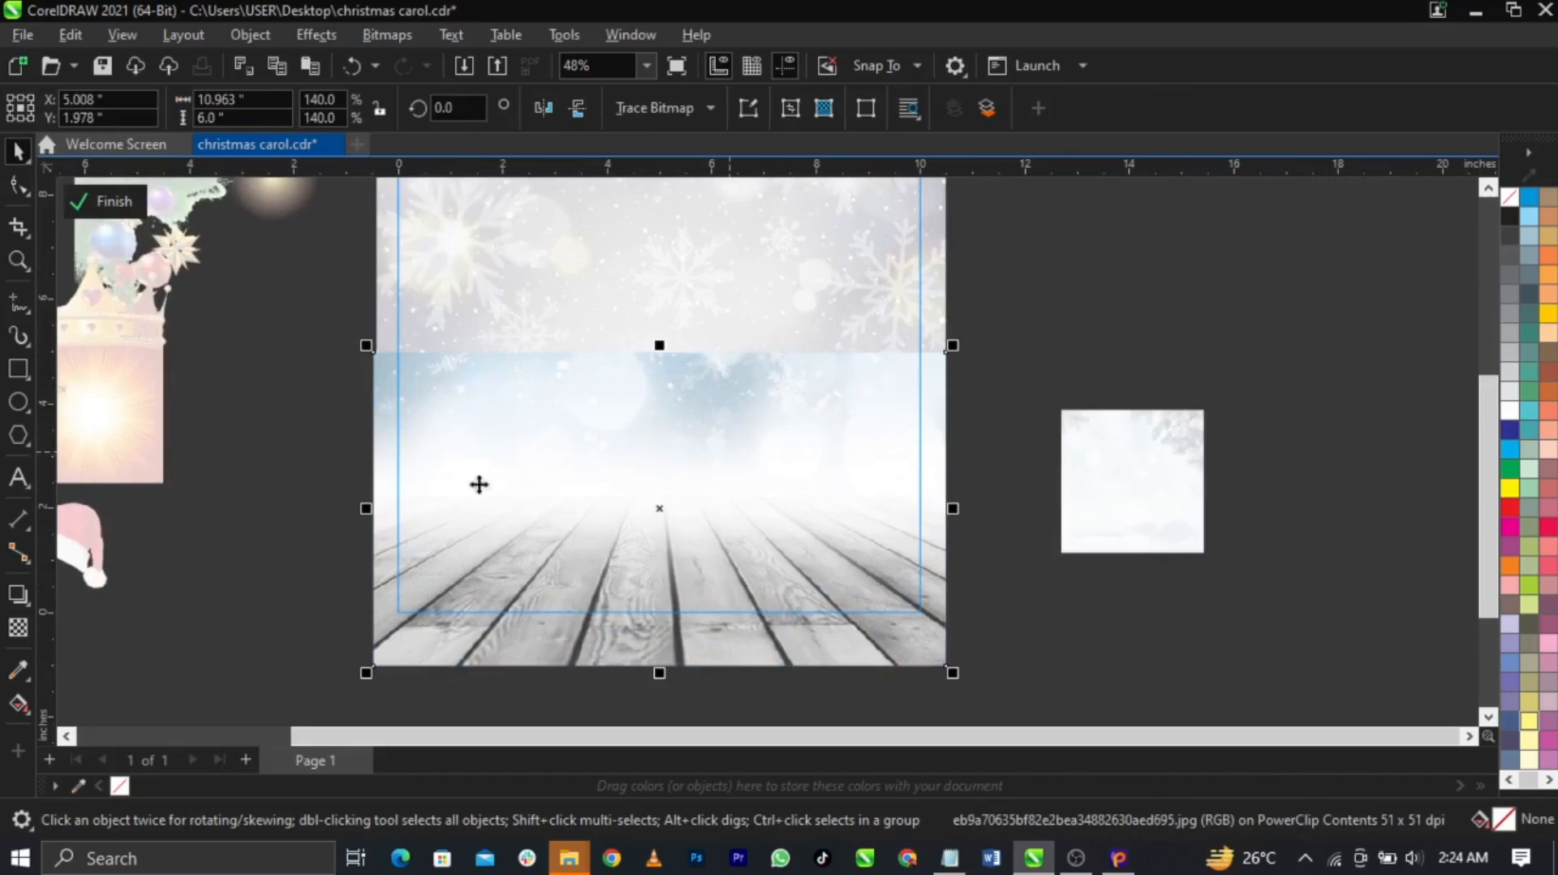
Fade the wooden floor upward with a fountain transparency, nudge it up, and finish the PowerClip edit
click(19, 631)
drag(685, 534, 686, 445)
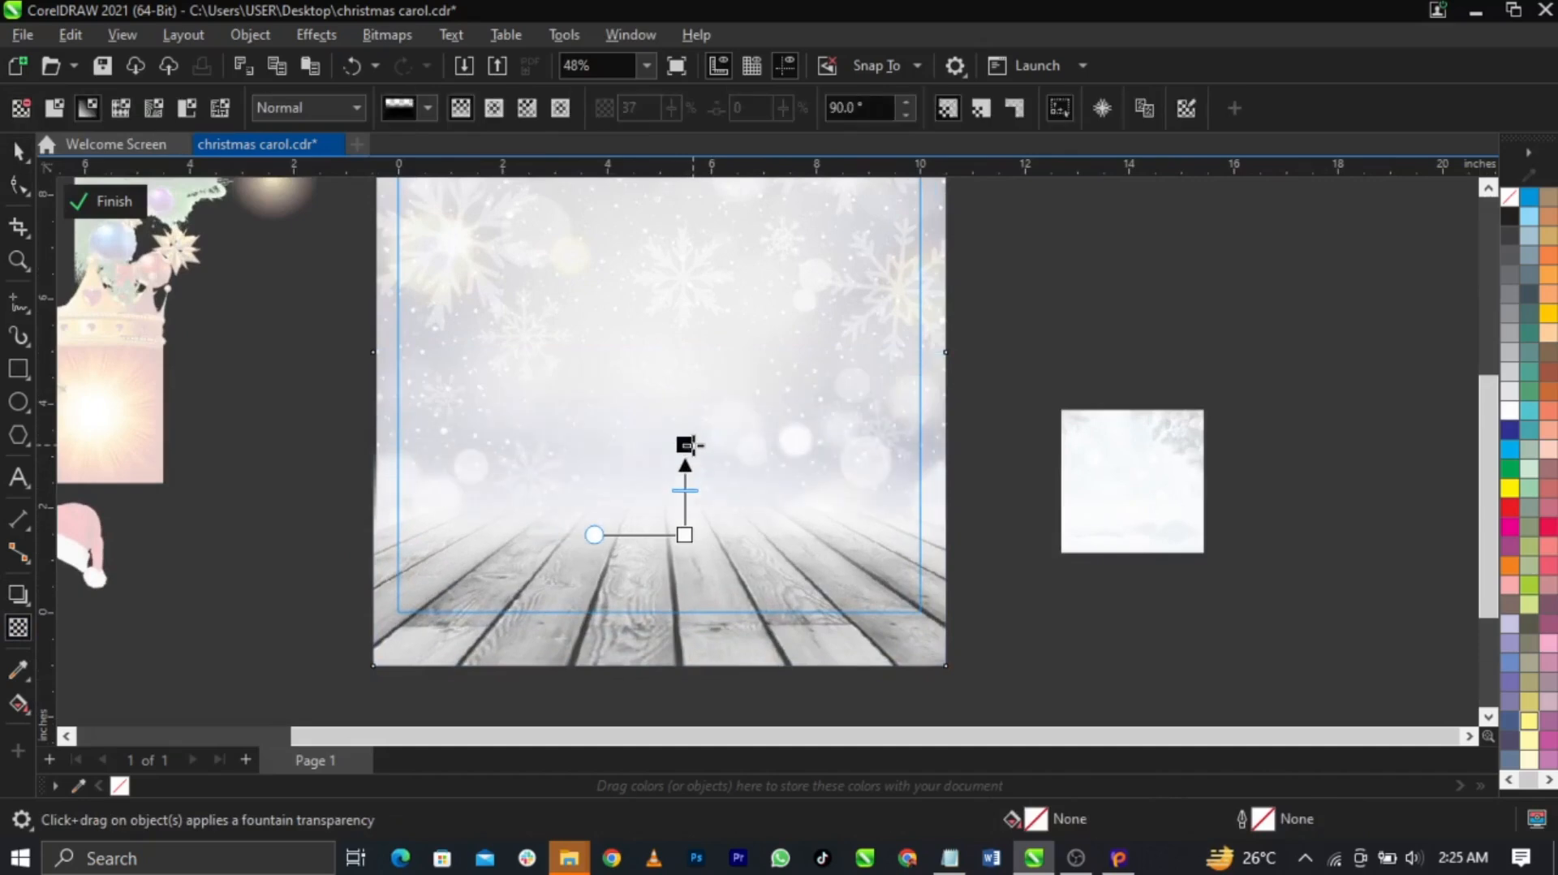
key(space)
click(1081, 610)
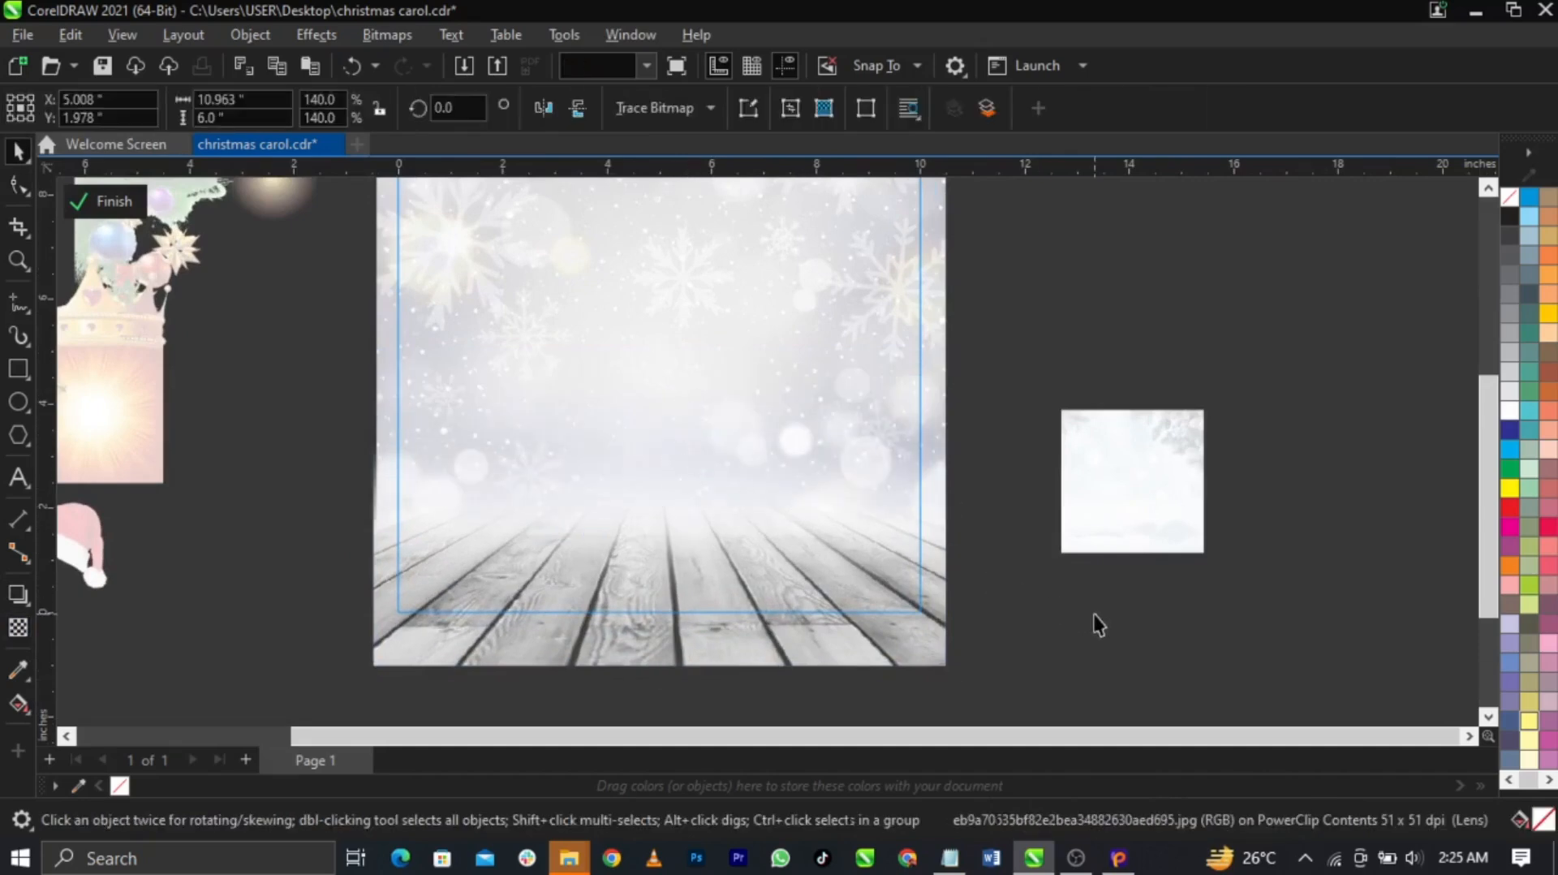
click(807, 572)
drag(744, 592, 744, 585)
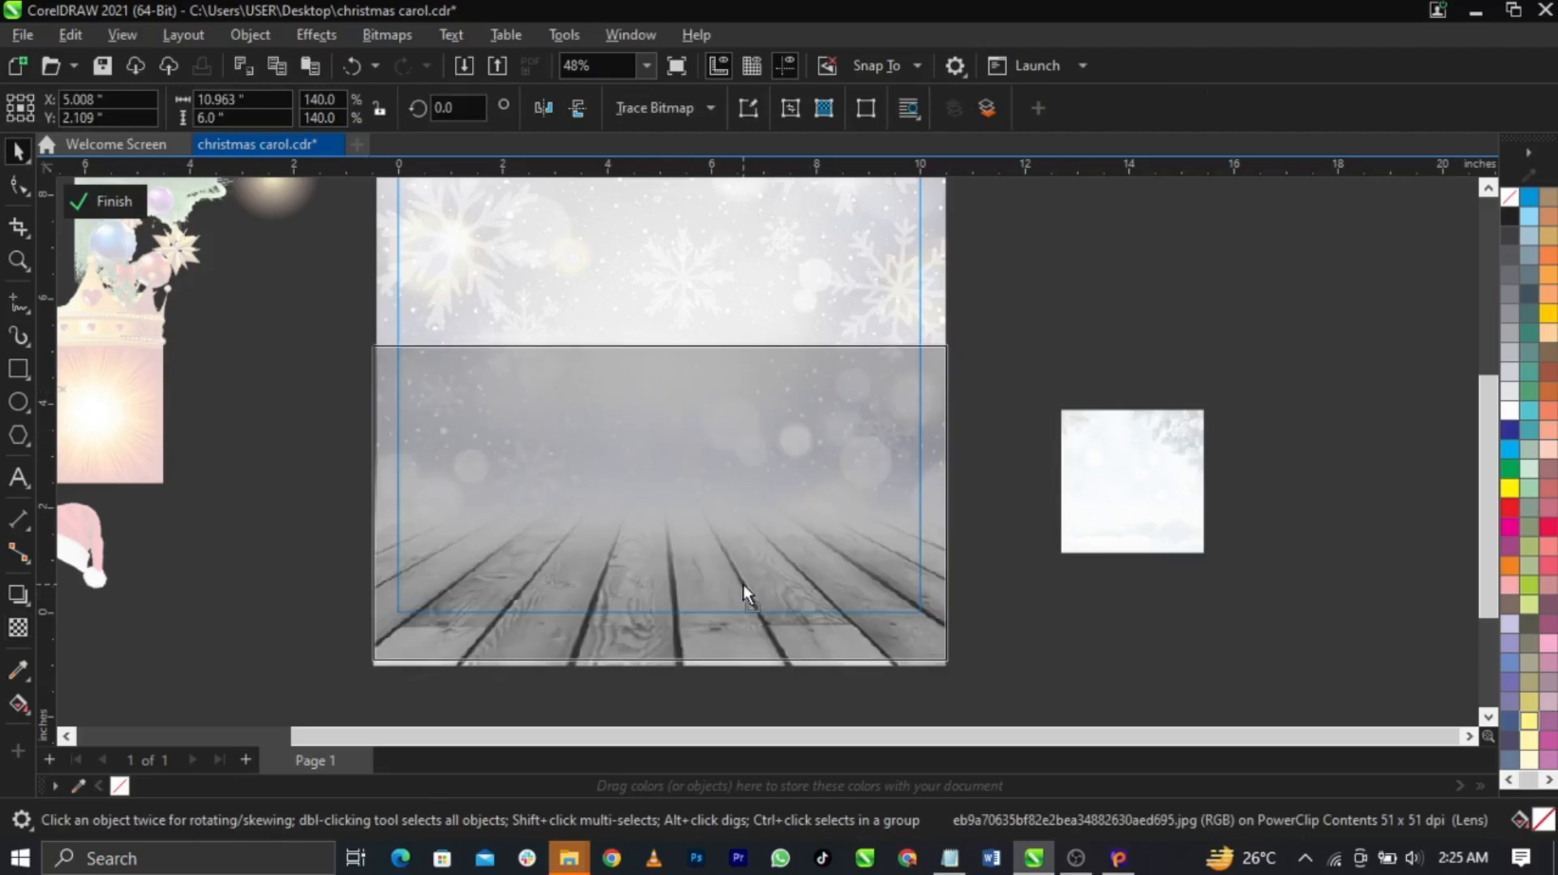
click(1148, 592)
ctrl+click(1295, 541)
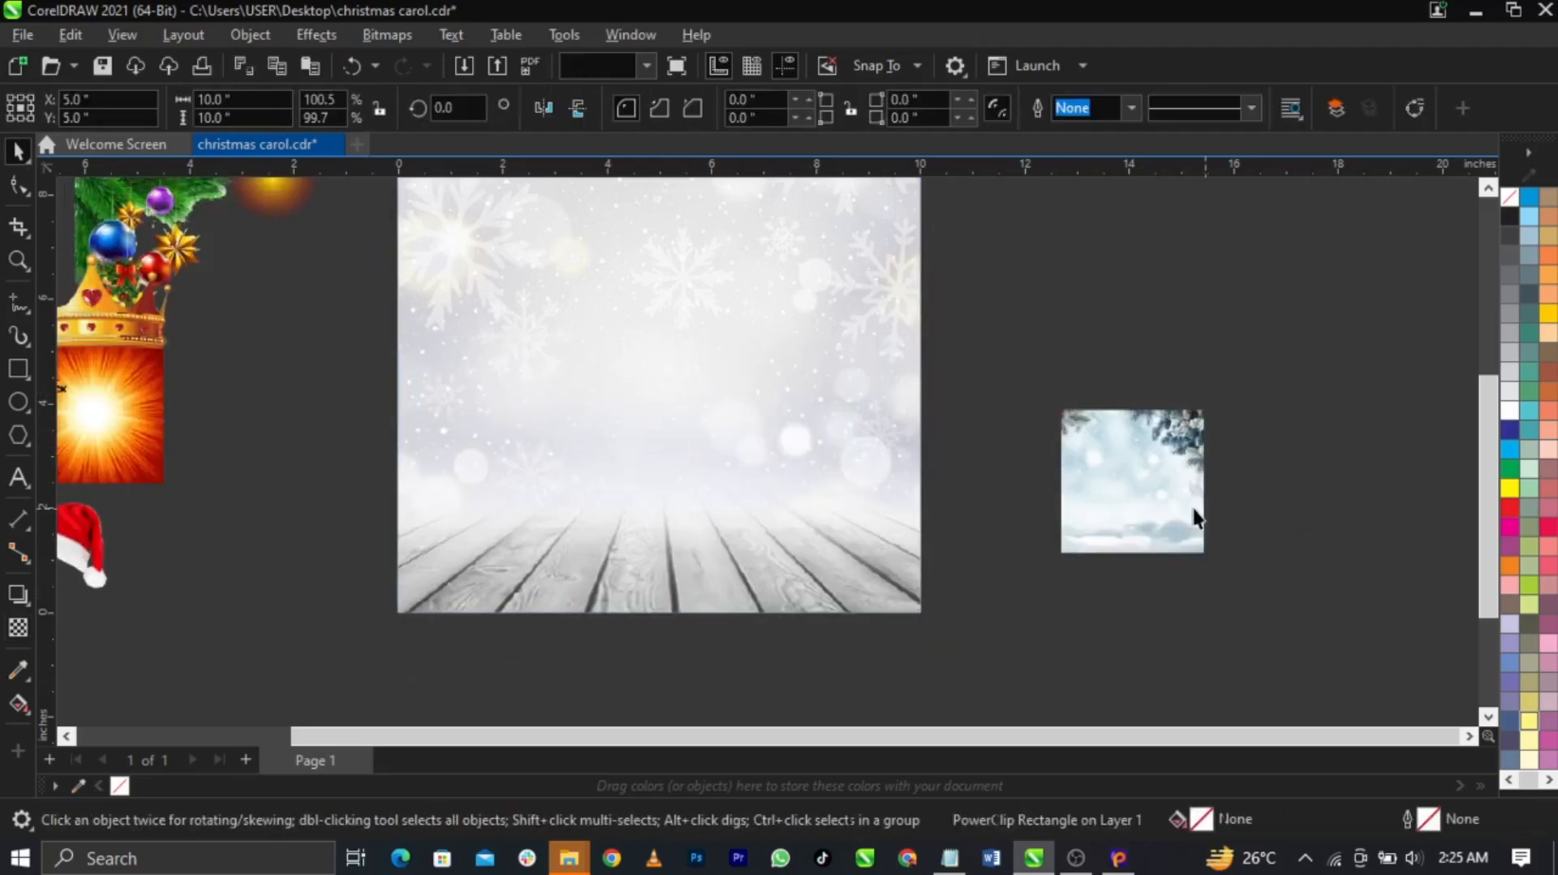
PowerClip the pine-branch winter image into the background frame
click(1151, 494)
right_click(1151, 494)
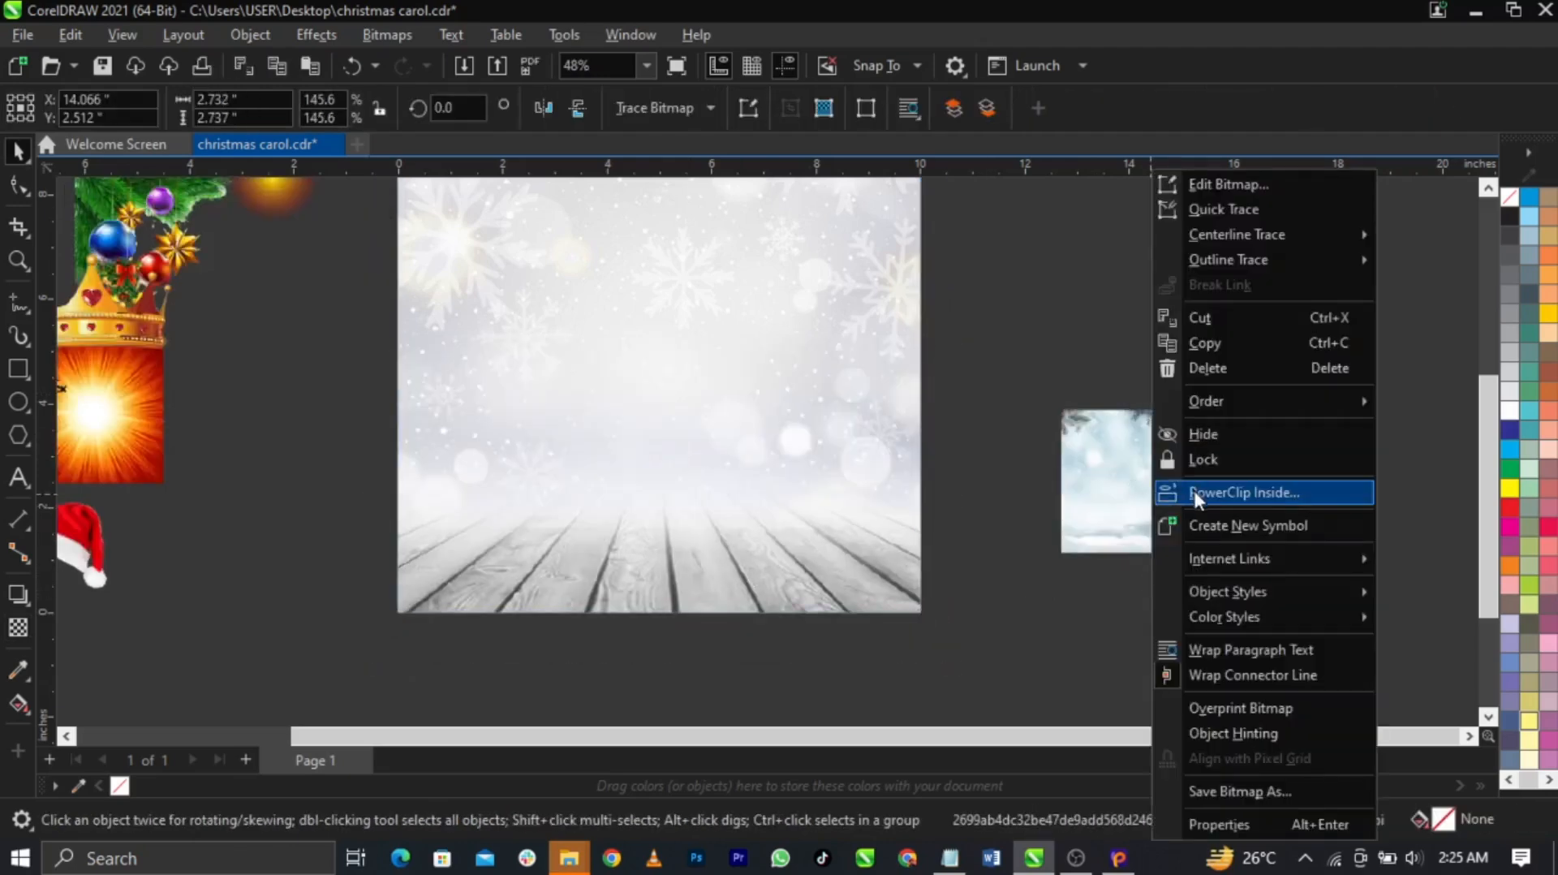
click(1197, 494)
click(698, 430)
scroll(730, 503, down, 2)
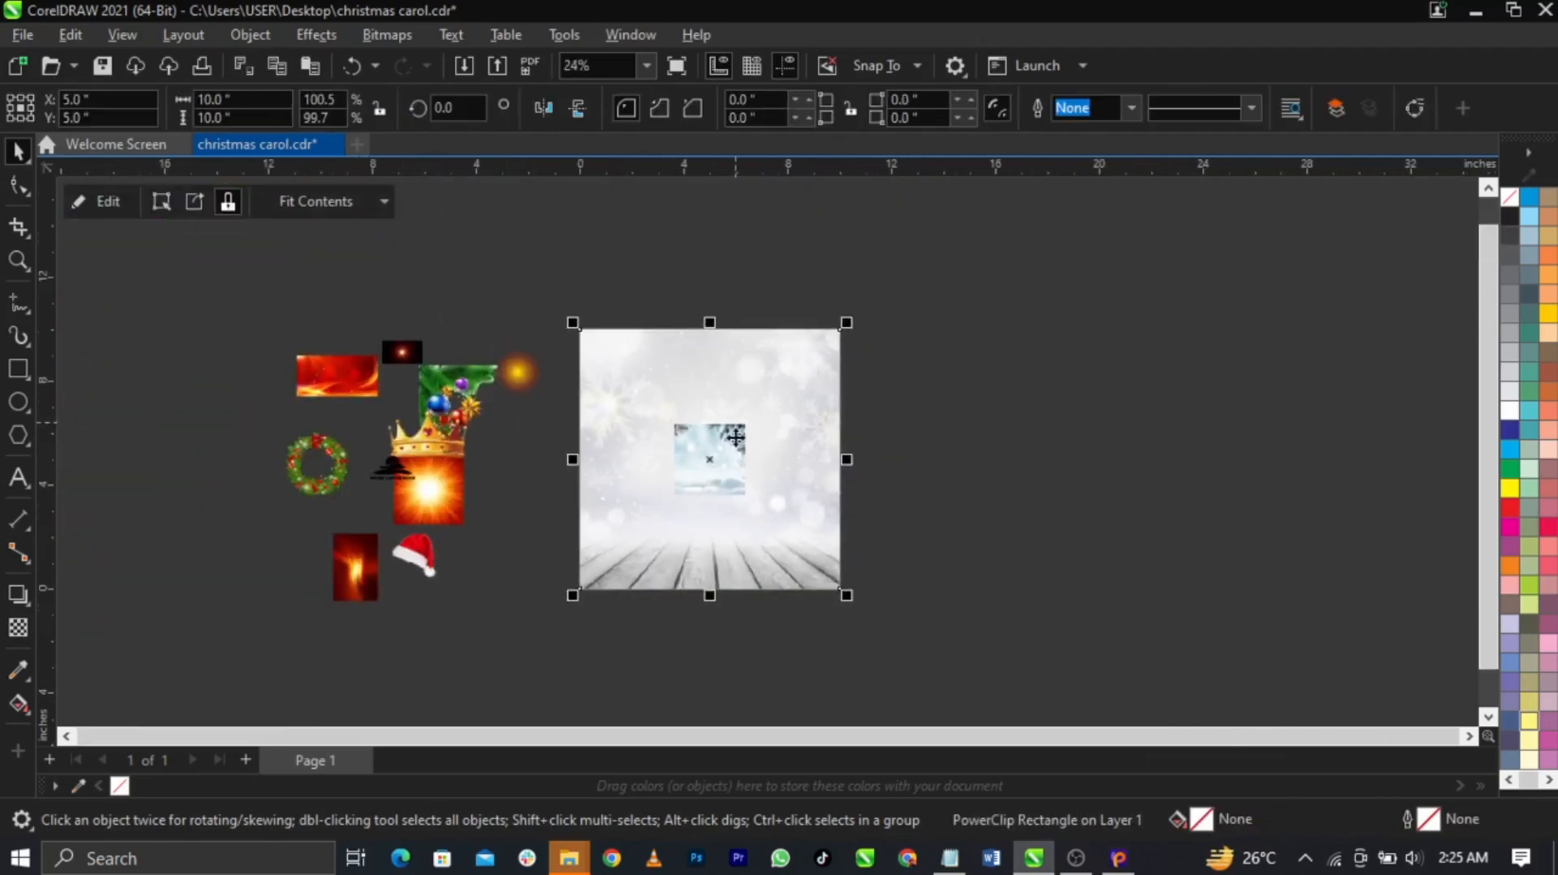
scroll(698, 487, up, 1)
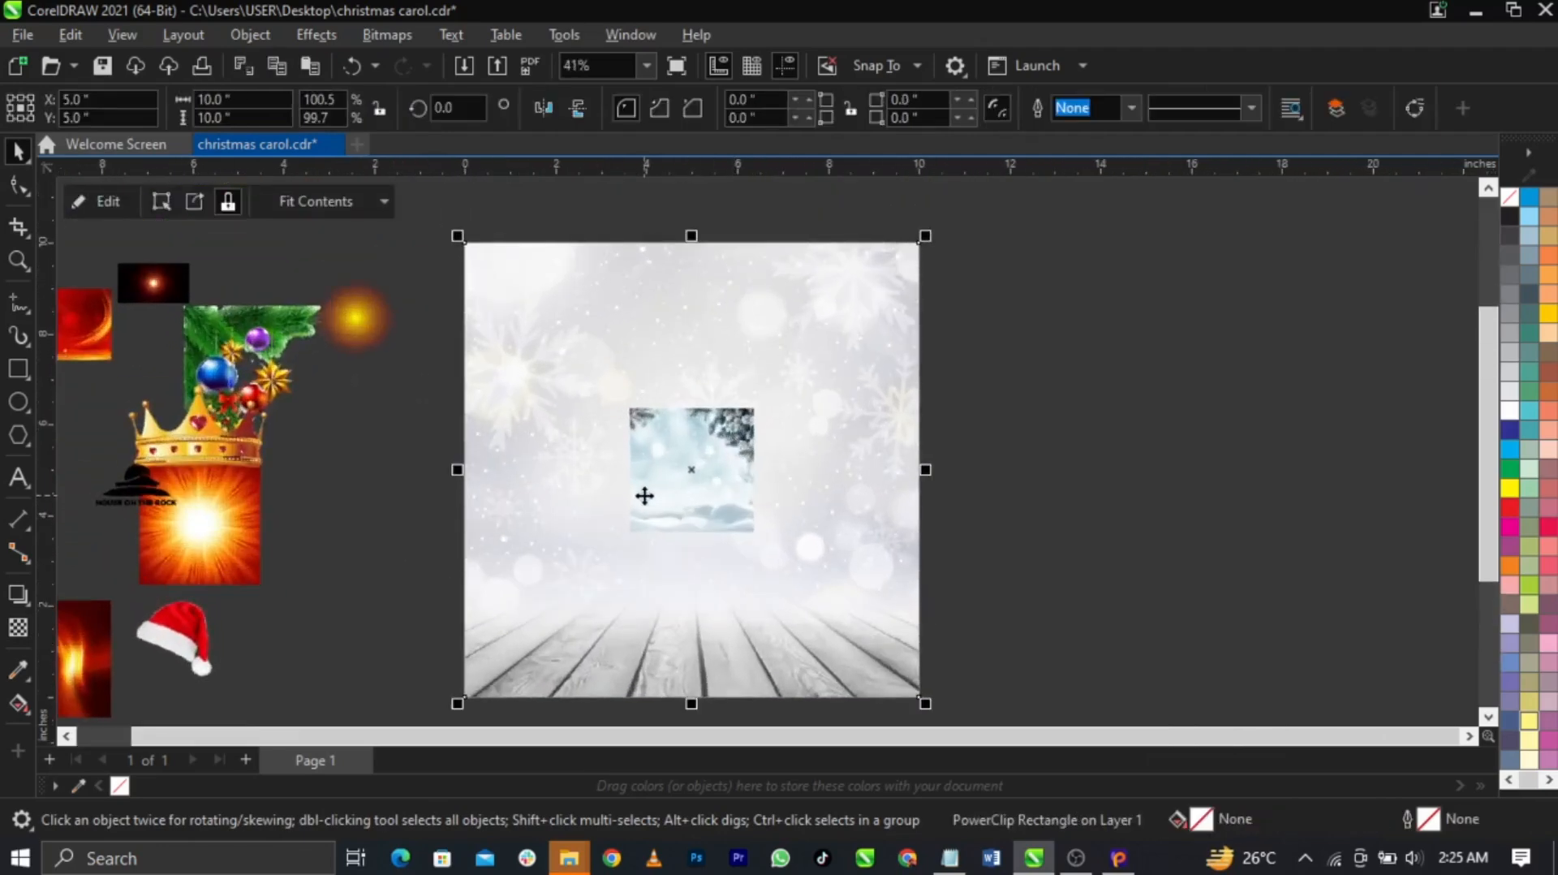
Inside the PowerClip, enlarge the winter image to cover the frame and fade it with linear transparency
right_click(645, 495)
click(719, 168)
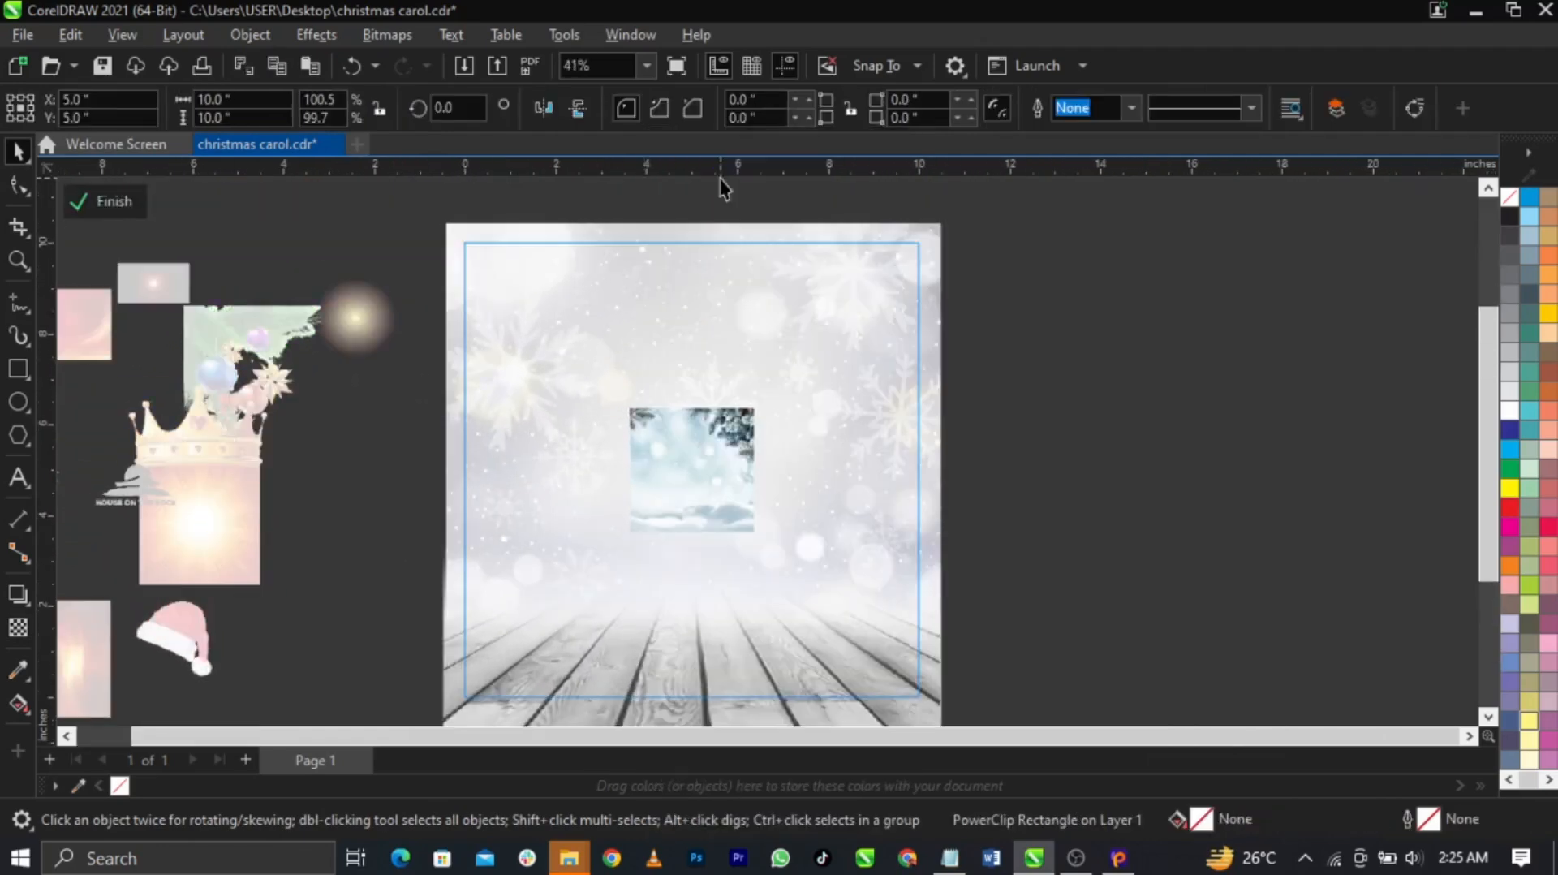
click(727, 442)
drag(781, 412, 1005, 244)
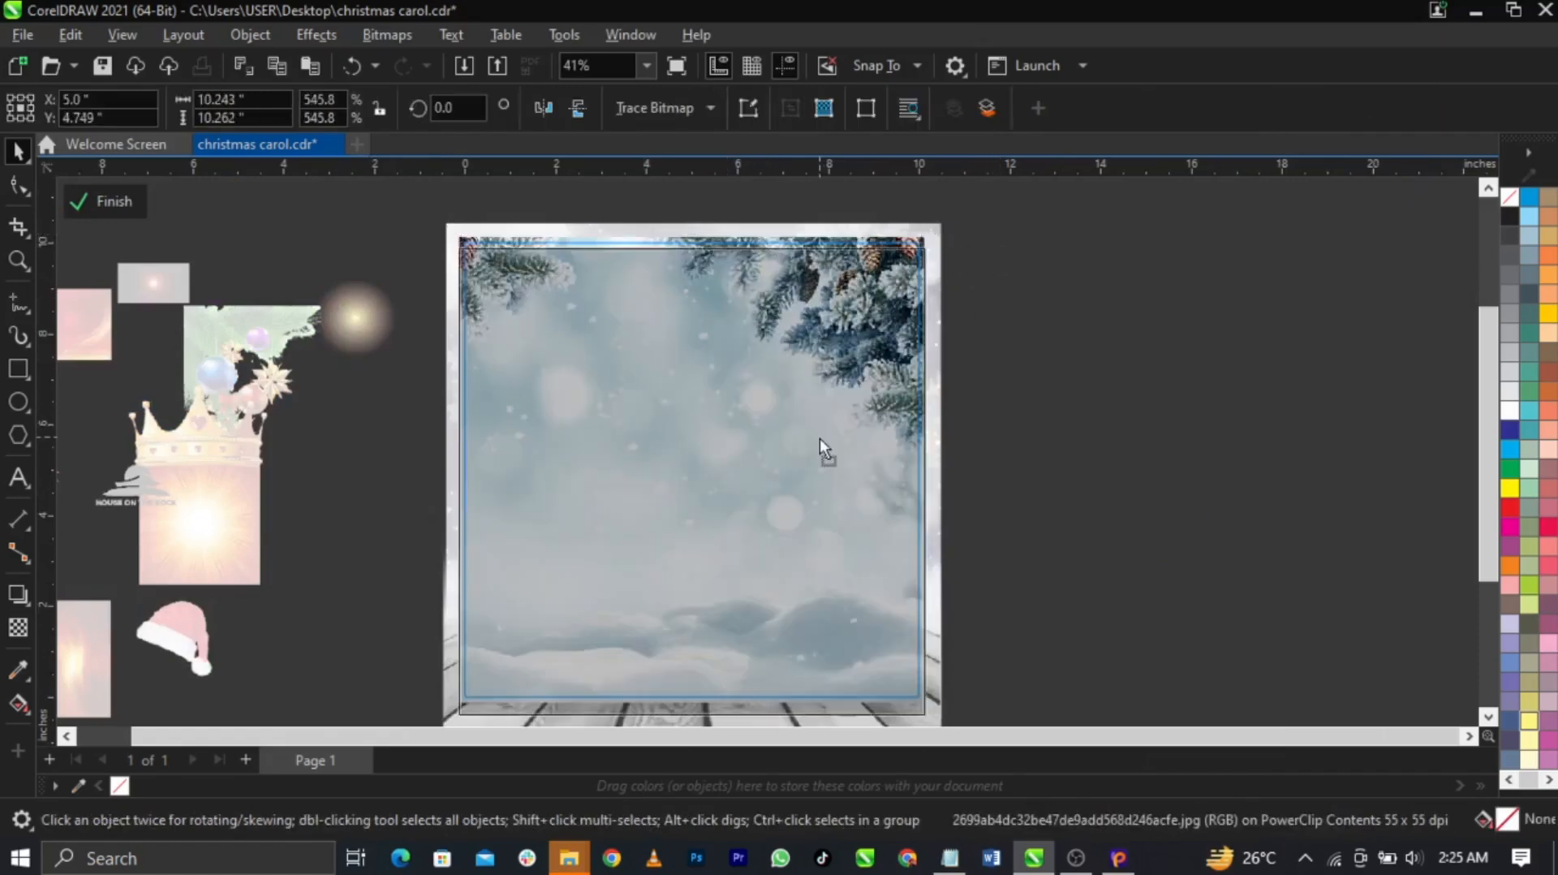
drag(819, 438, 818, 436)
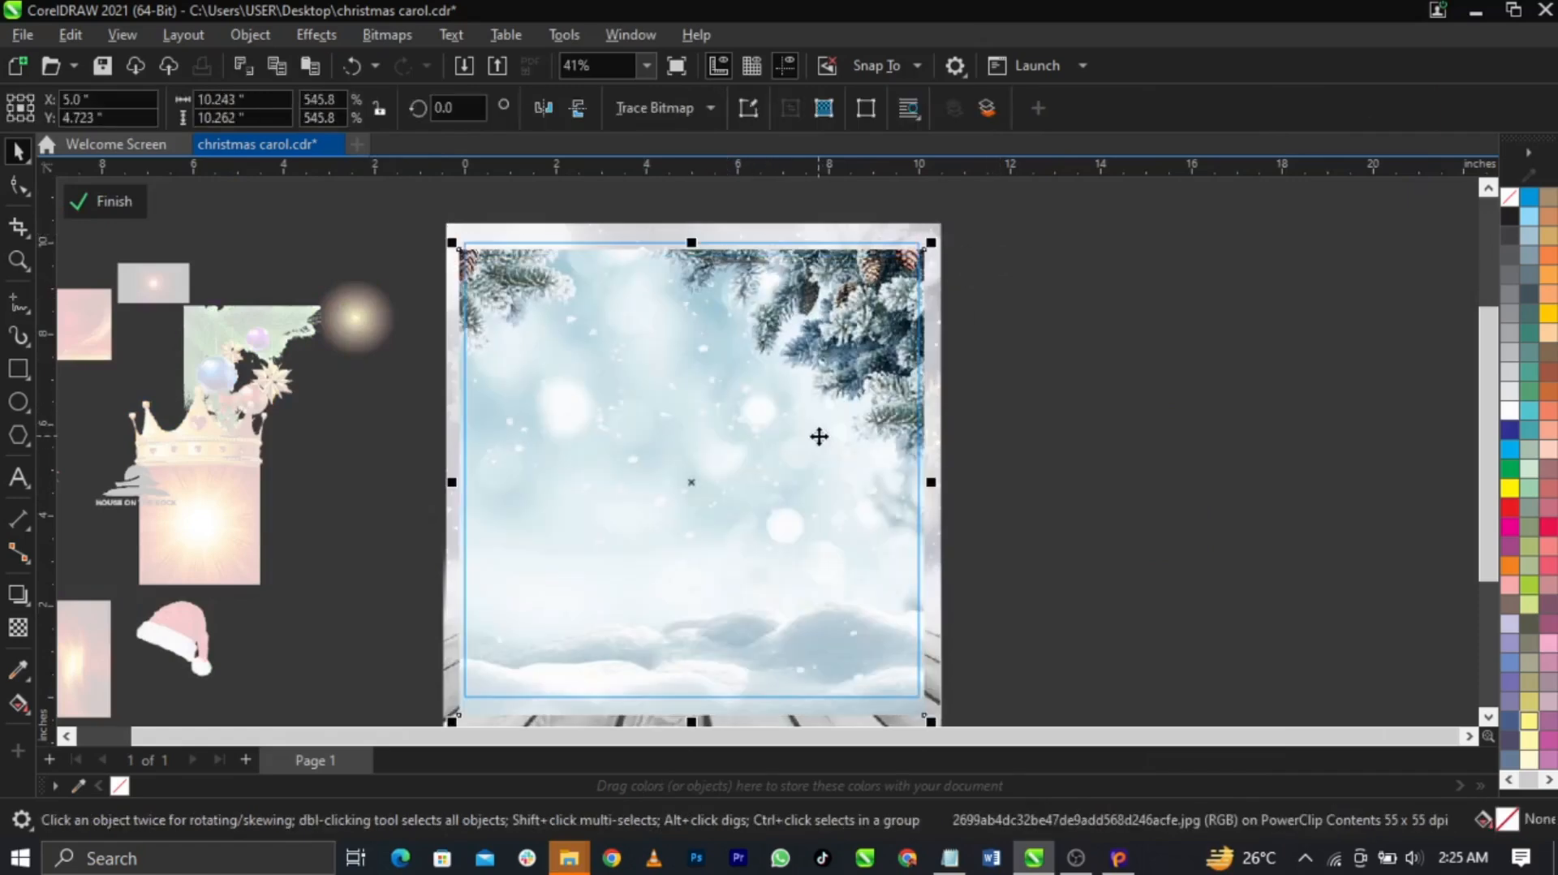
click(24, 628)
drag(695, 600, 692, 480)
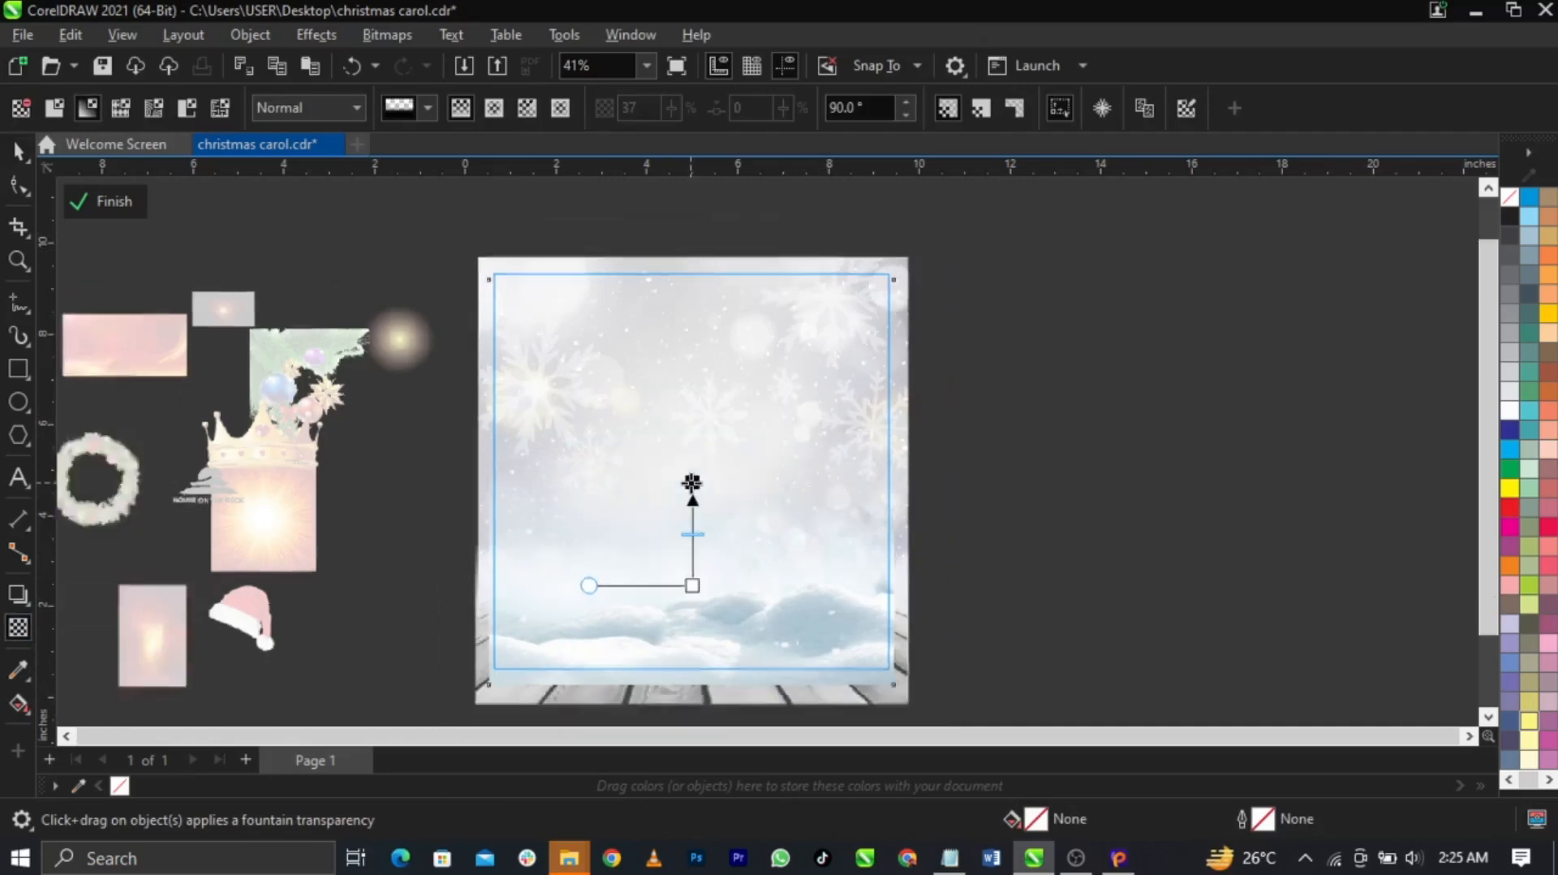
Send the winter image behind the wooden floor and raise it to show the snowy mound
scroll(692, 483, down, 2)
key(space)
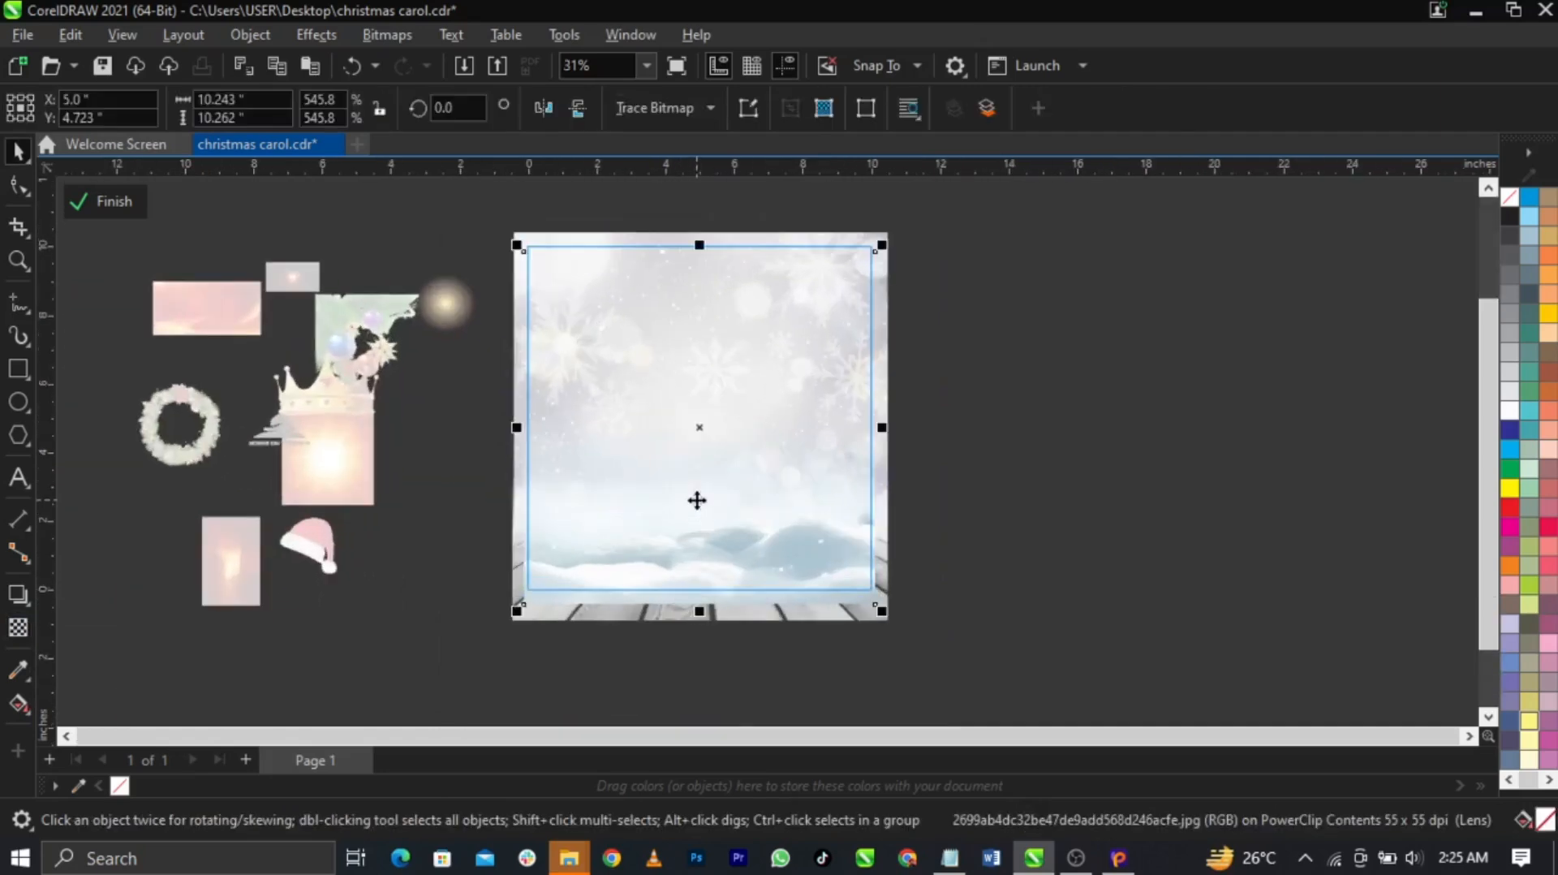
key(ctrl+Page_Down)
scroll(695, 509, up, 2)
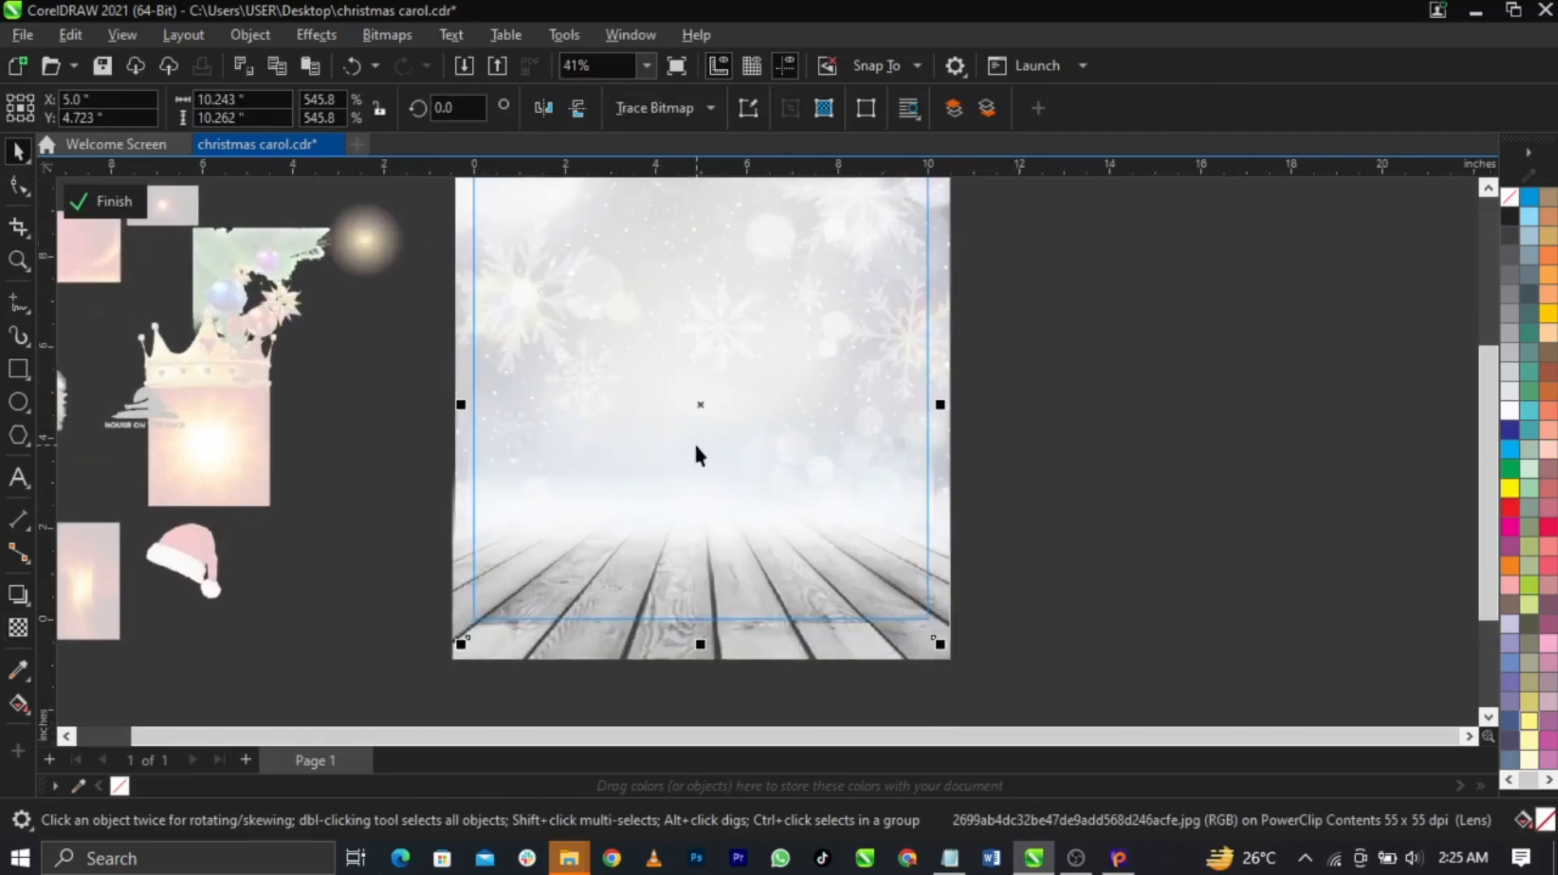
drag(697, 407, 700, 328)
scroll(727, 386, up, 2)
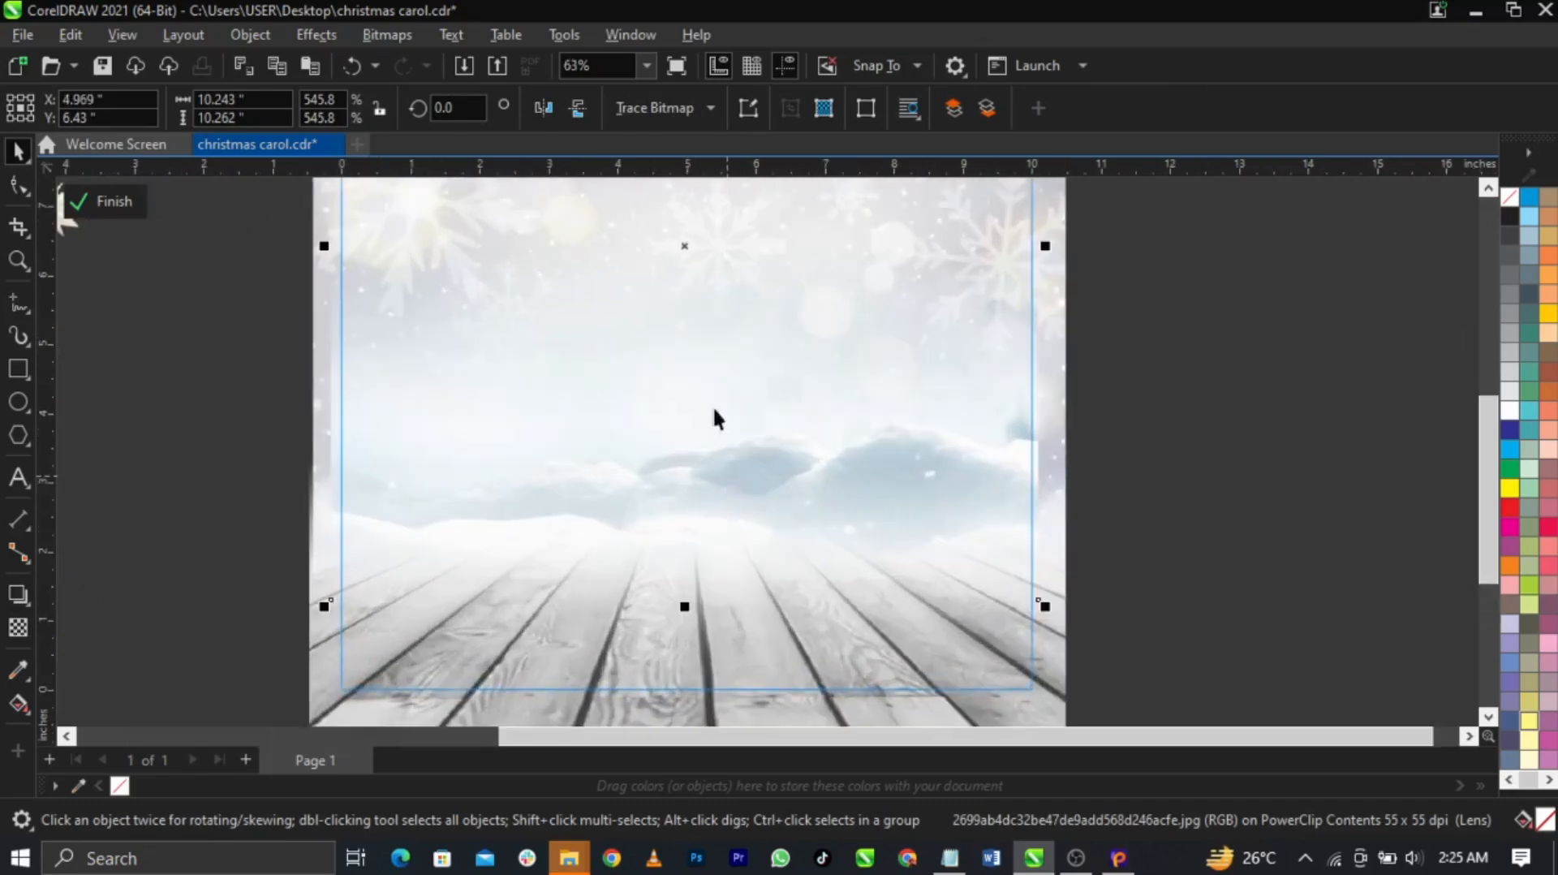
scroll(644, 401, down, 3)
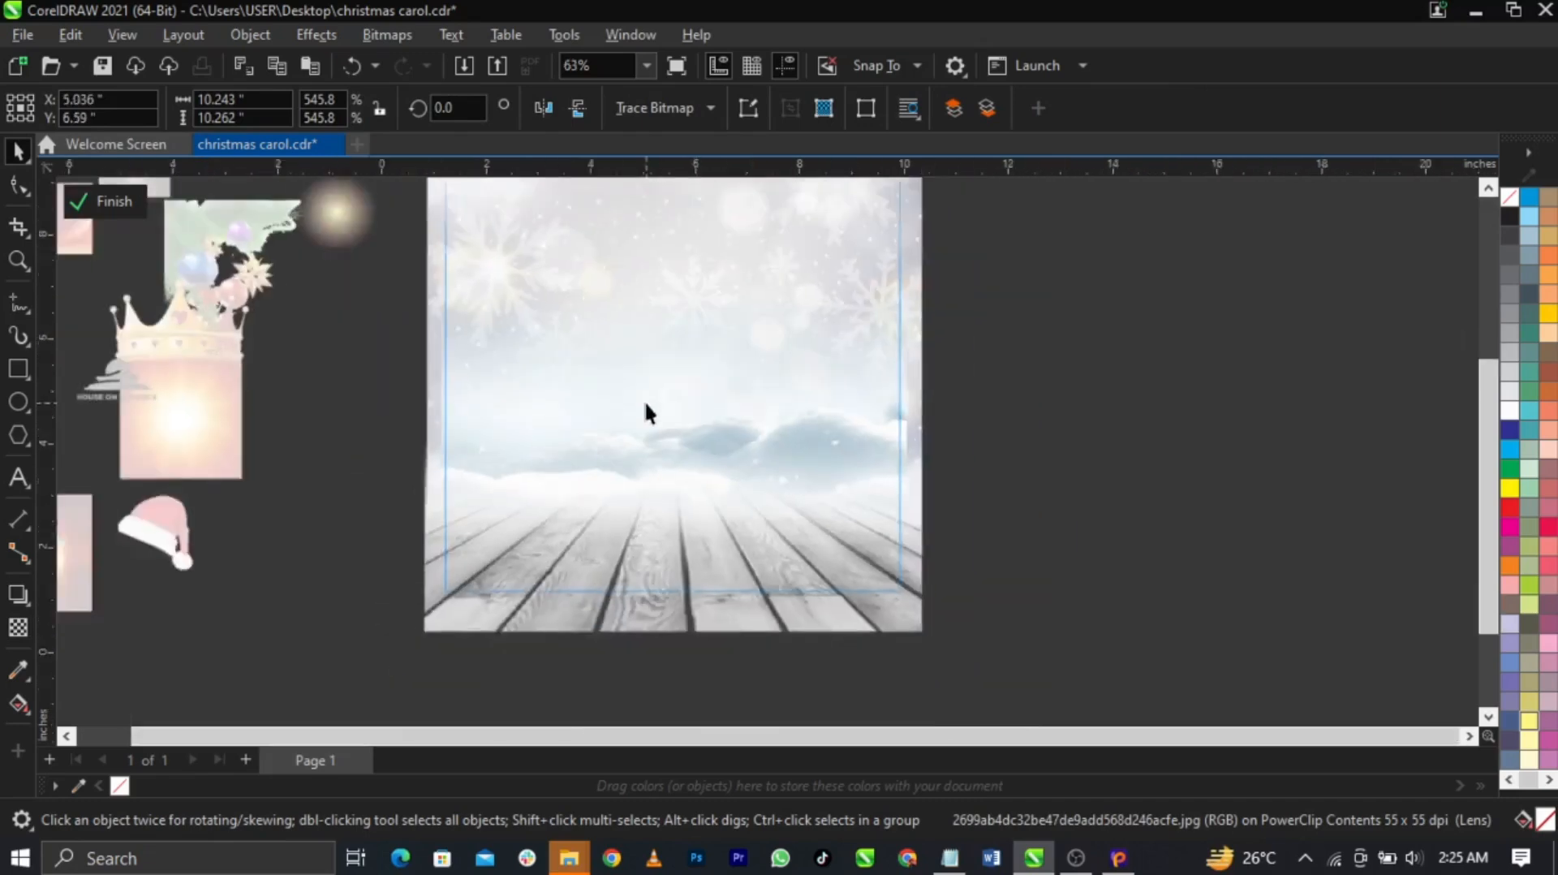
scroll(732, 392, up, 2)
Finish the PowerClip edit of the background and deselect it
click(1053, 486)
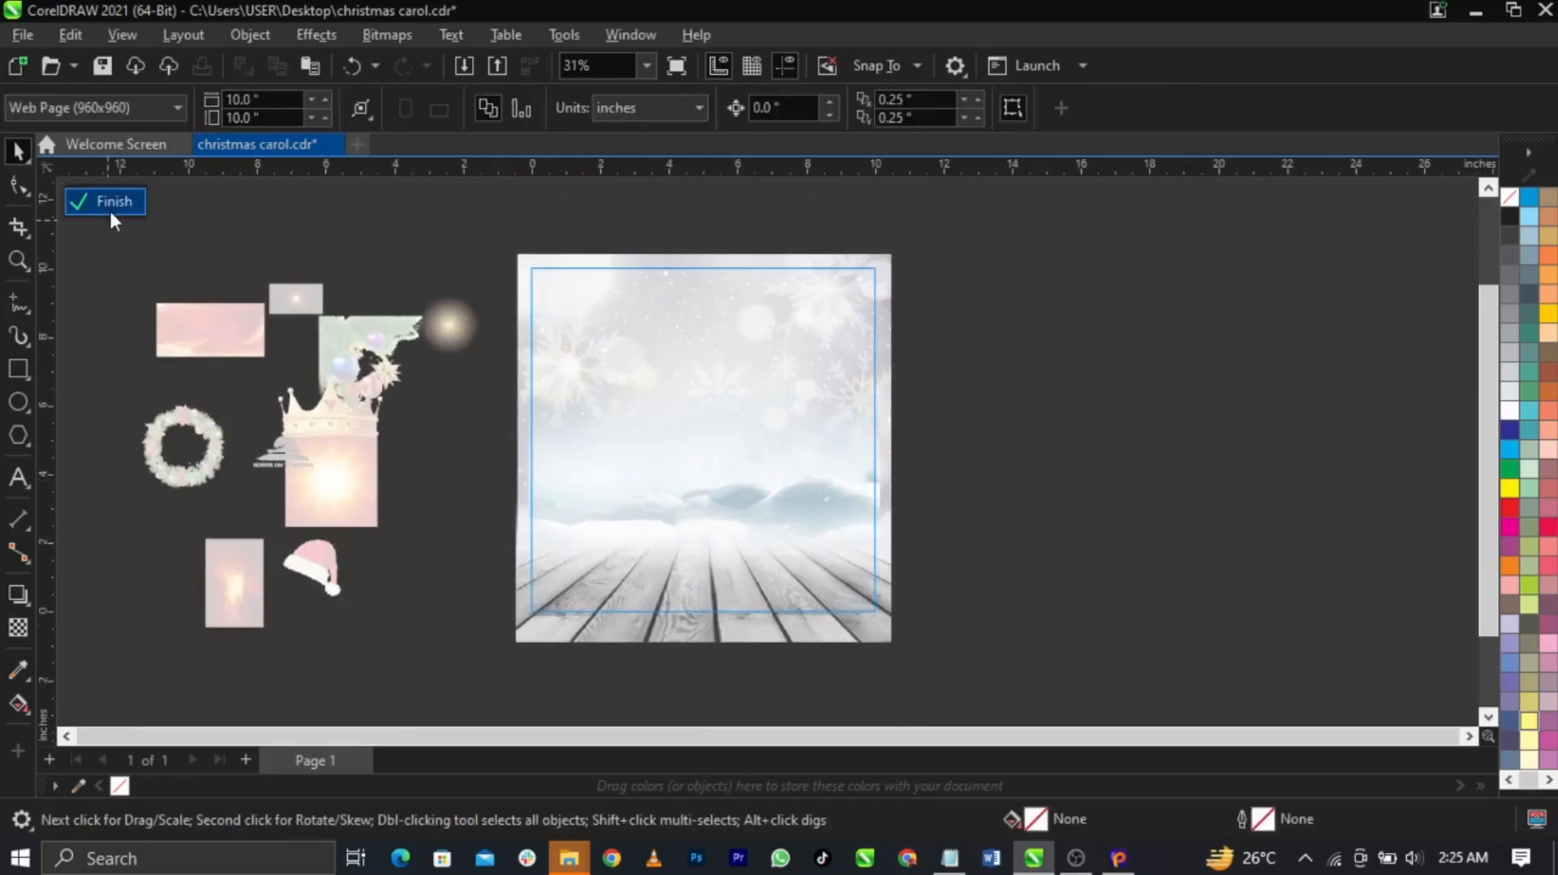
click(109, 206)
scroll(858, 529, up, 1)
scroll(713, 457, down, 2)
scroll(712, 457, up, 1)
click(923, 446)
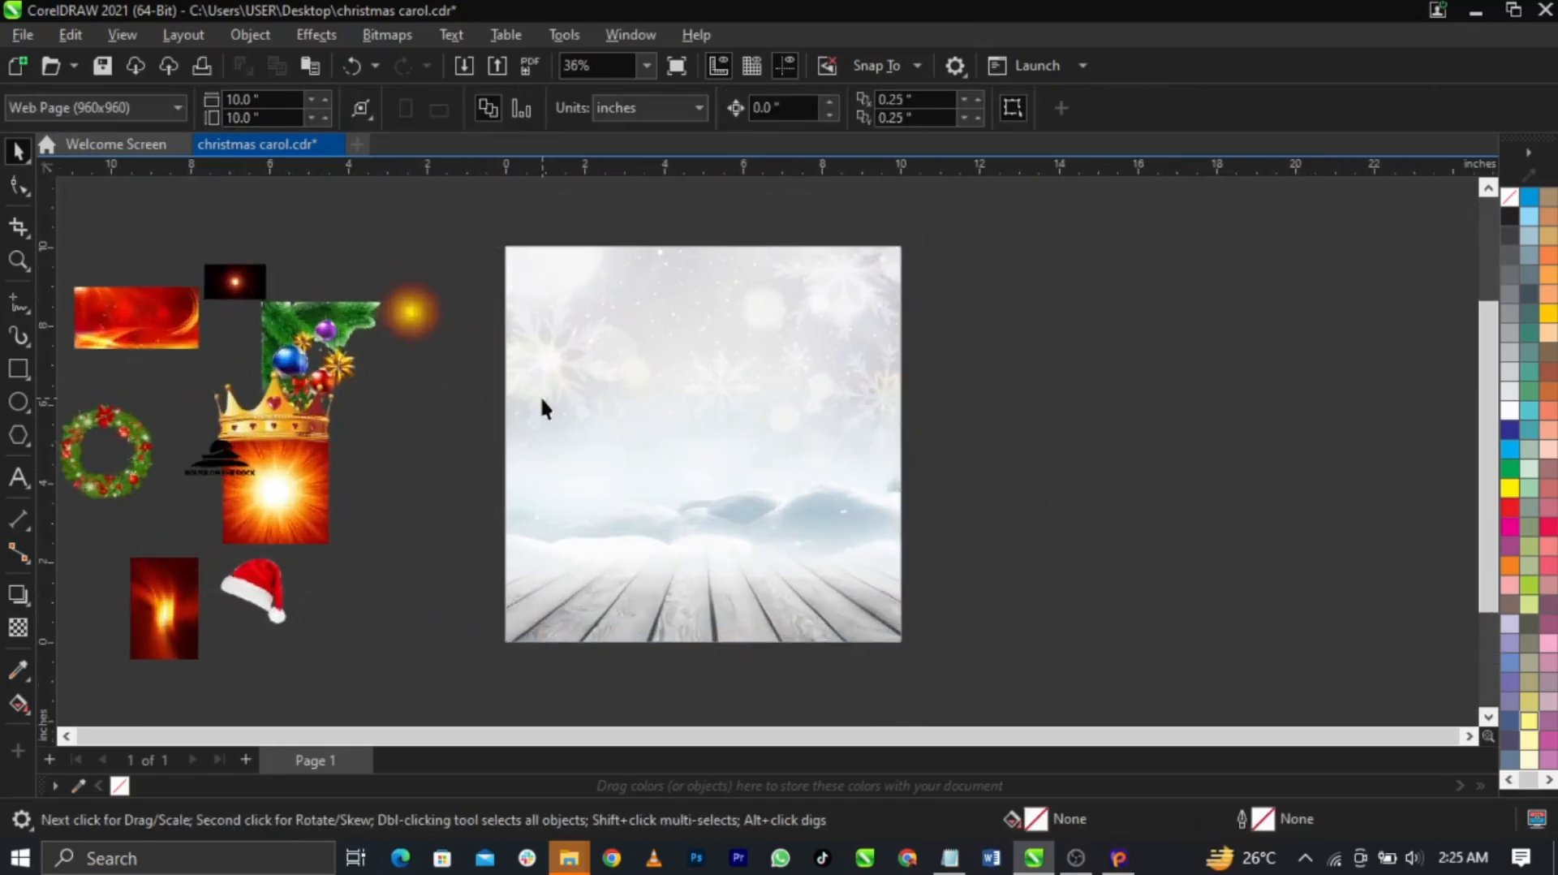
Place the green ornament branch at the page's top-right, scaled to 66.3% and mirrored horizontally, then go to HitPaw
click(327, 314)
drag(327, 314, 657, 338)
drag(546, 428, 845, 313)
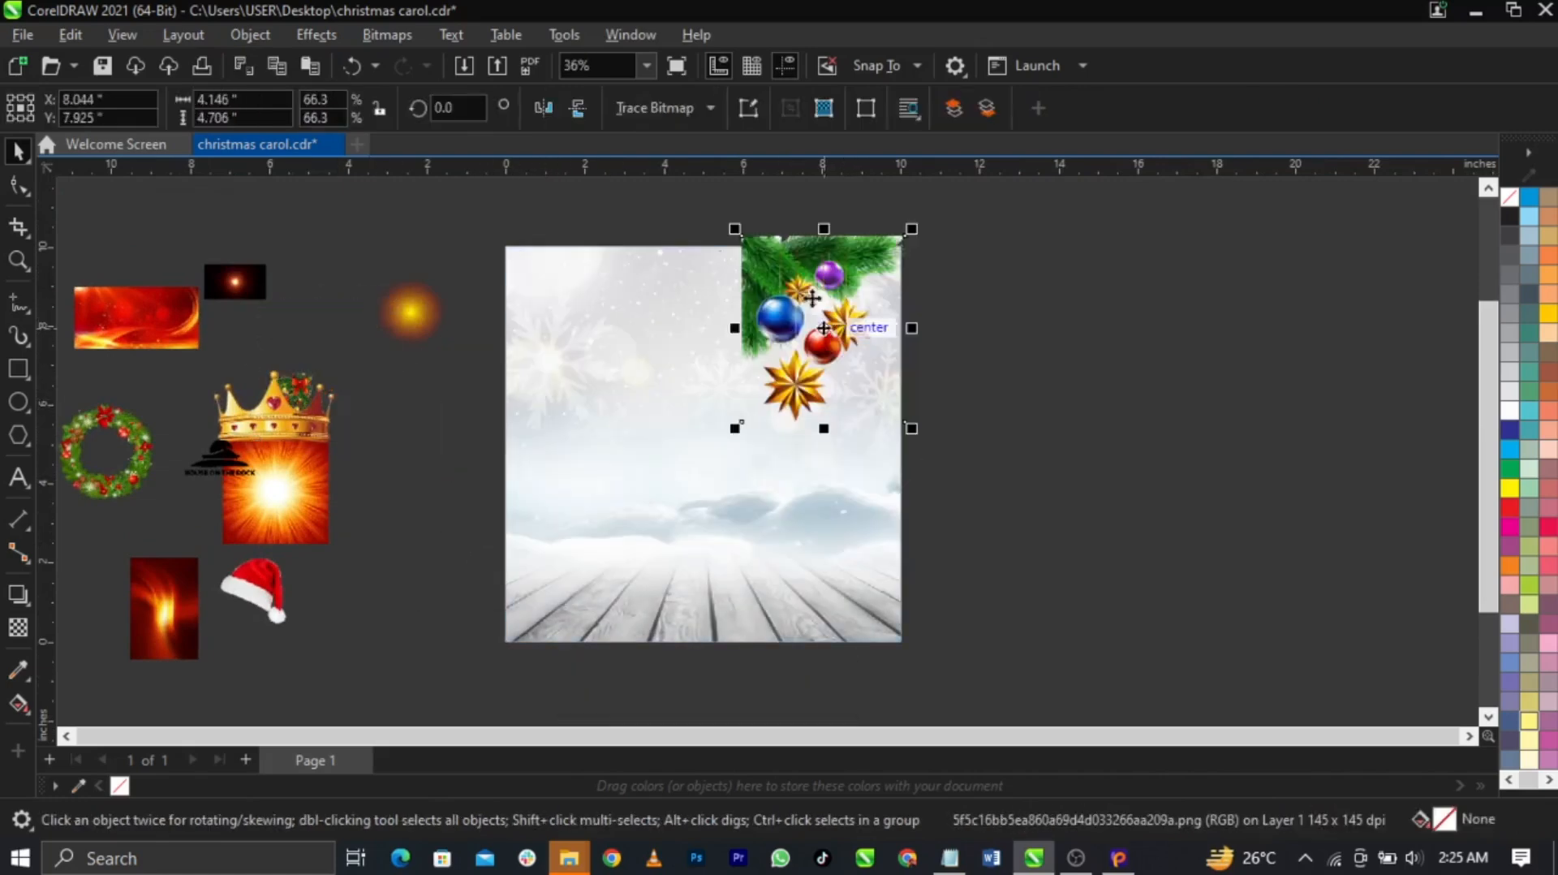
click(547, 109)
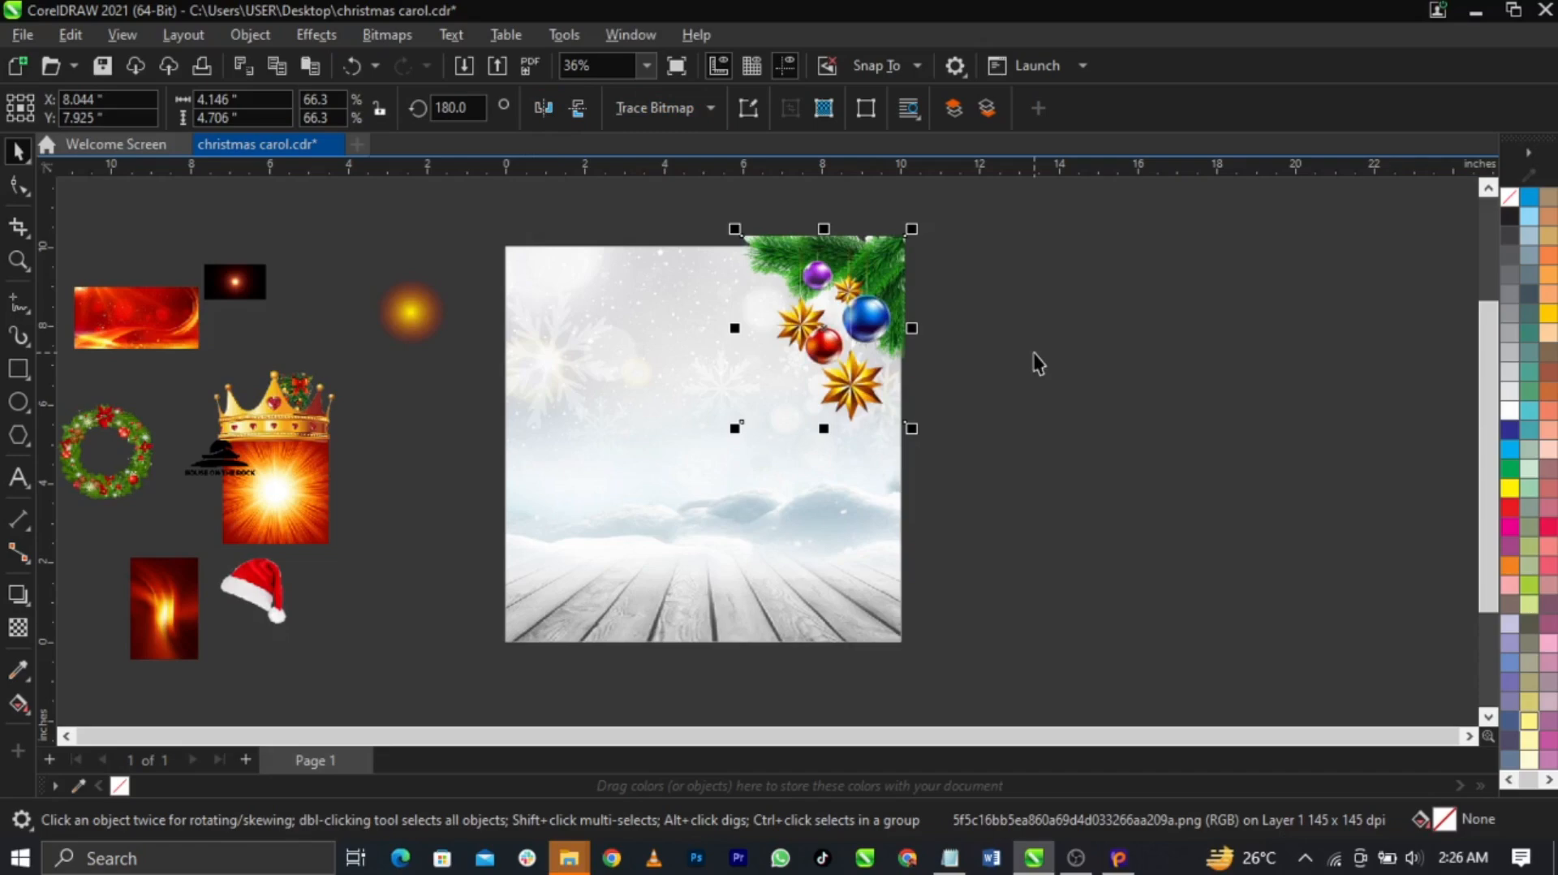
click(1119, 859)
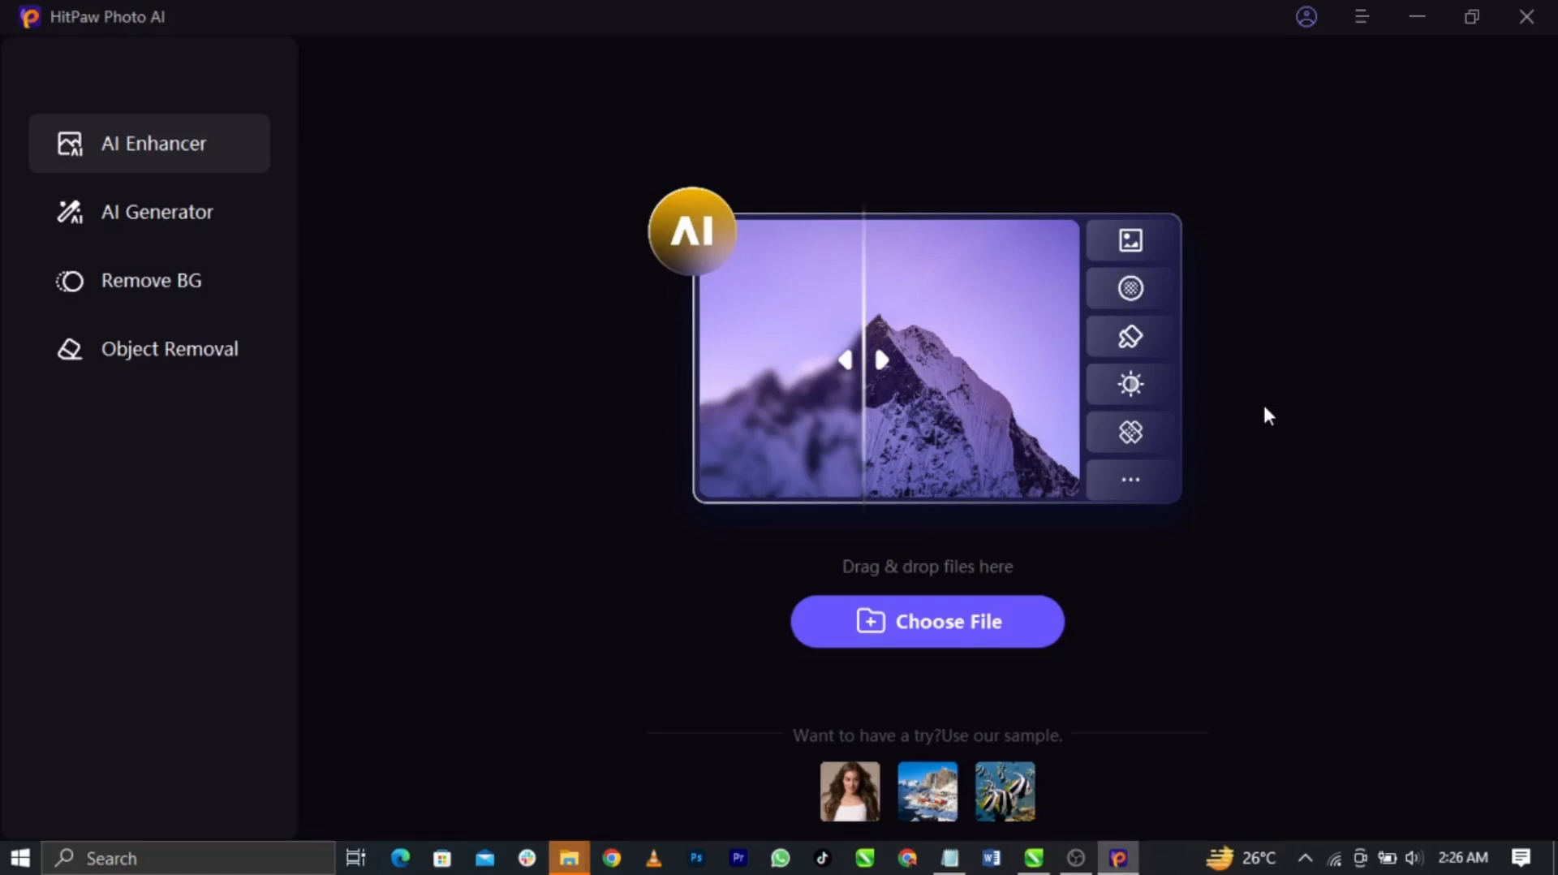
Open HitPaw's AI Generator with a new image generation and reposition the window
click(171, 214)
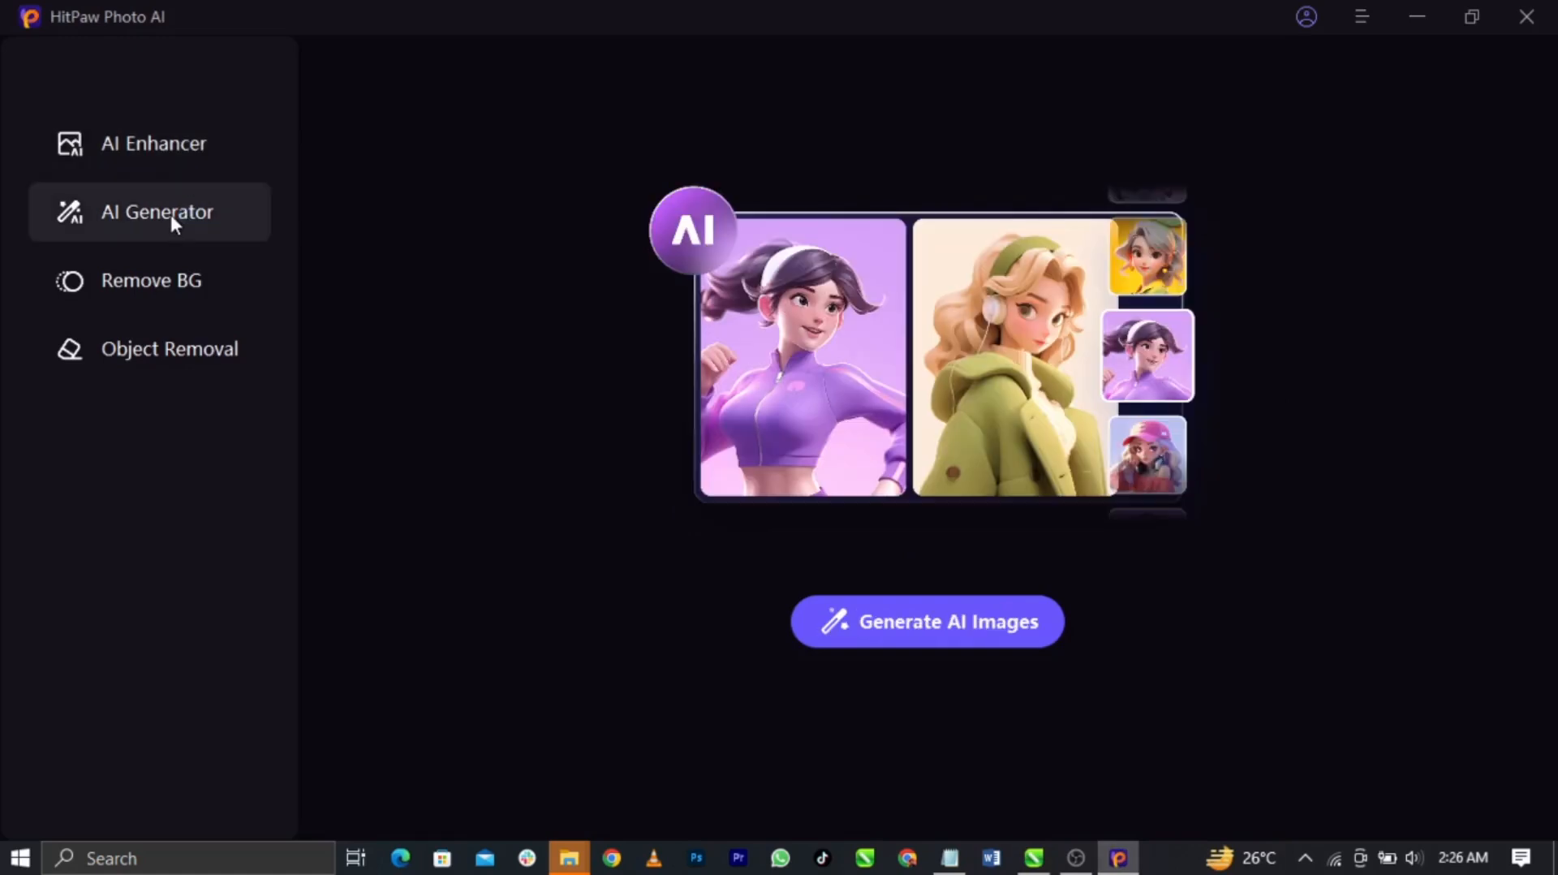
click(971, 631)
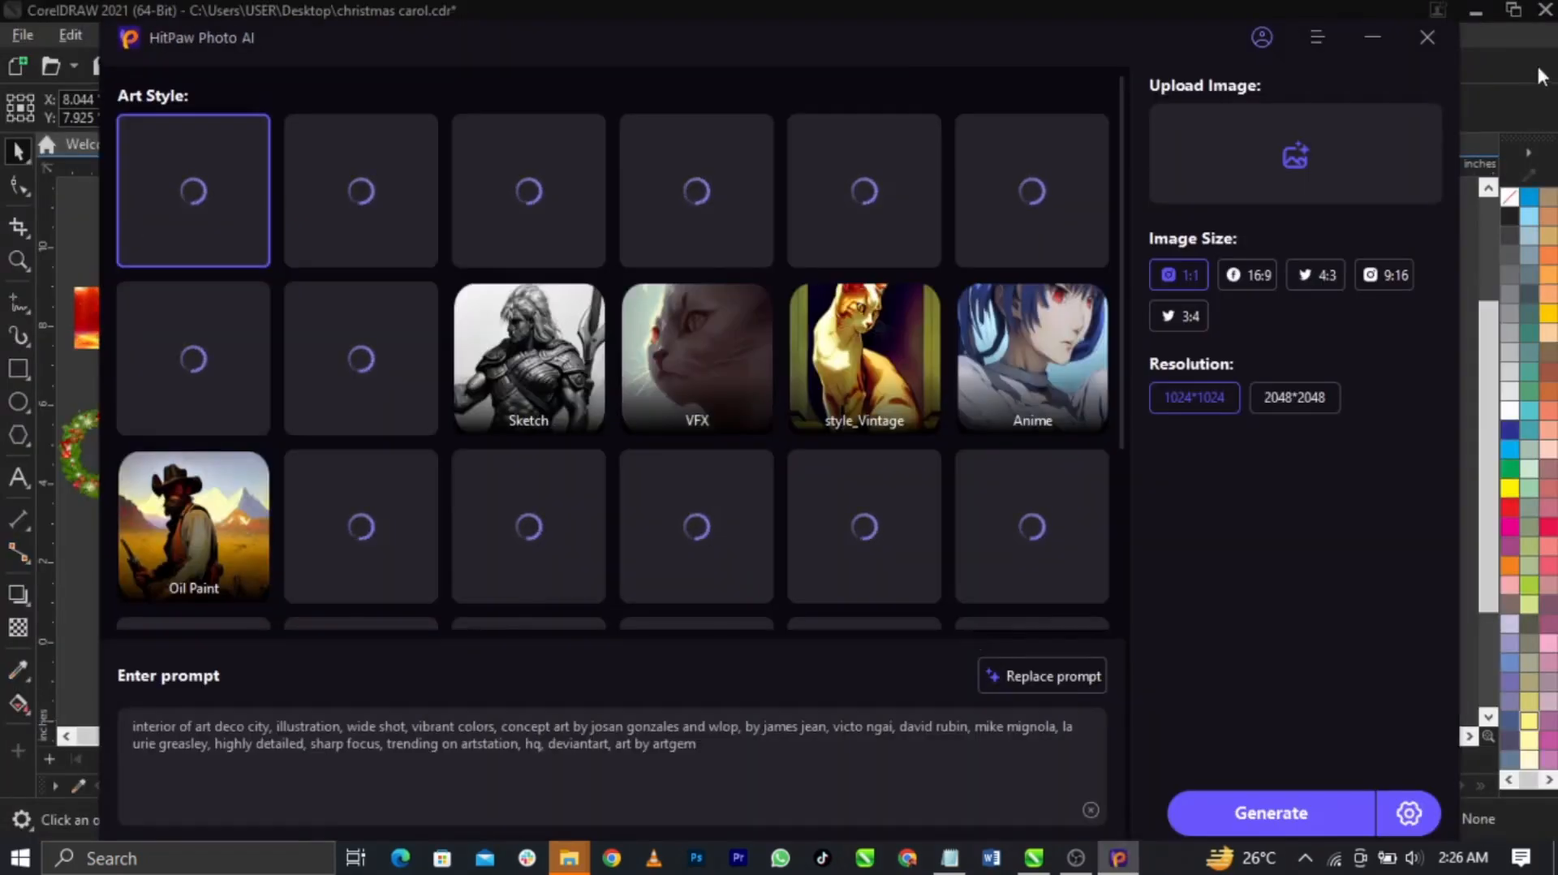
drag(1009, 53, 955, 56)
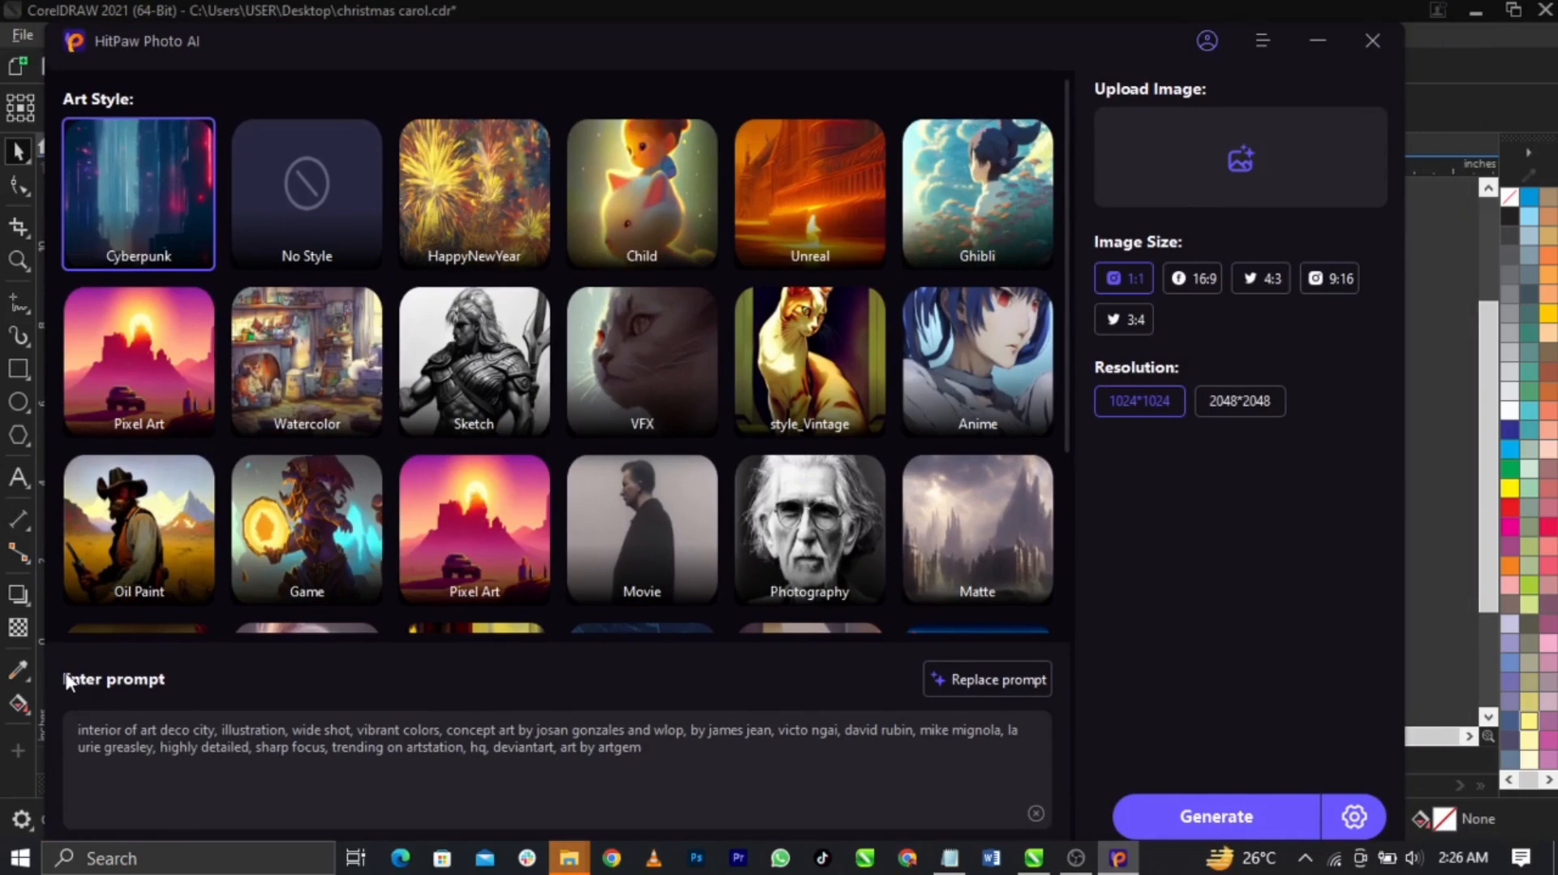
Replace the default prompt with 'Christmas Tree' and generate the two tree images
triple_click(257, 752)
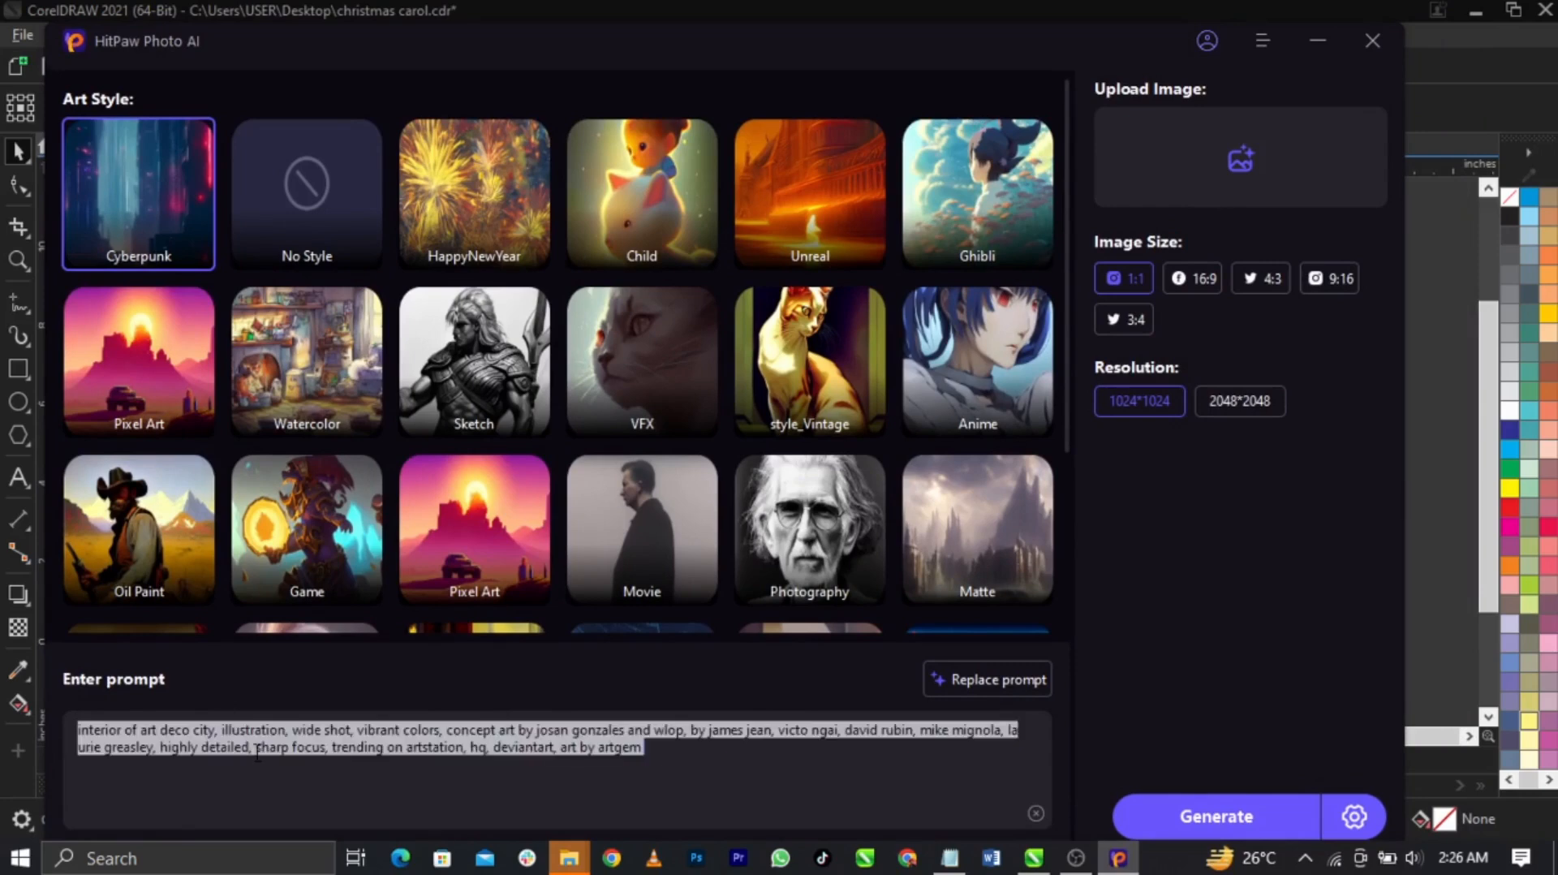
key(BackSpace)
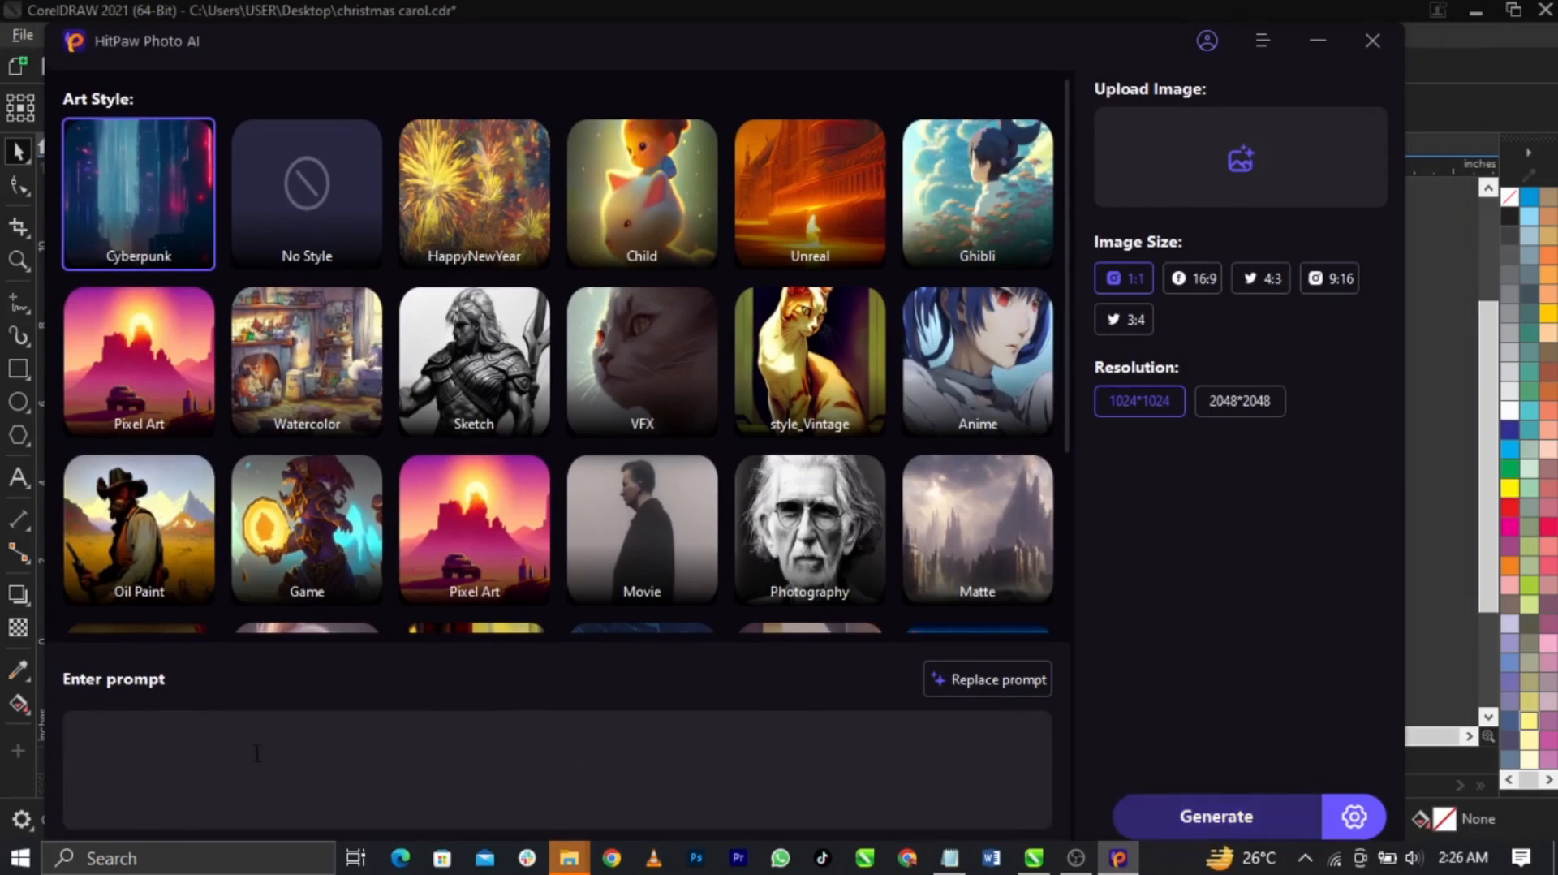
text(Christmas Tree)
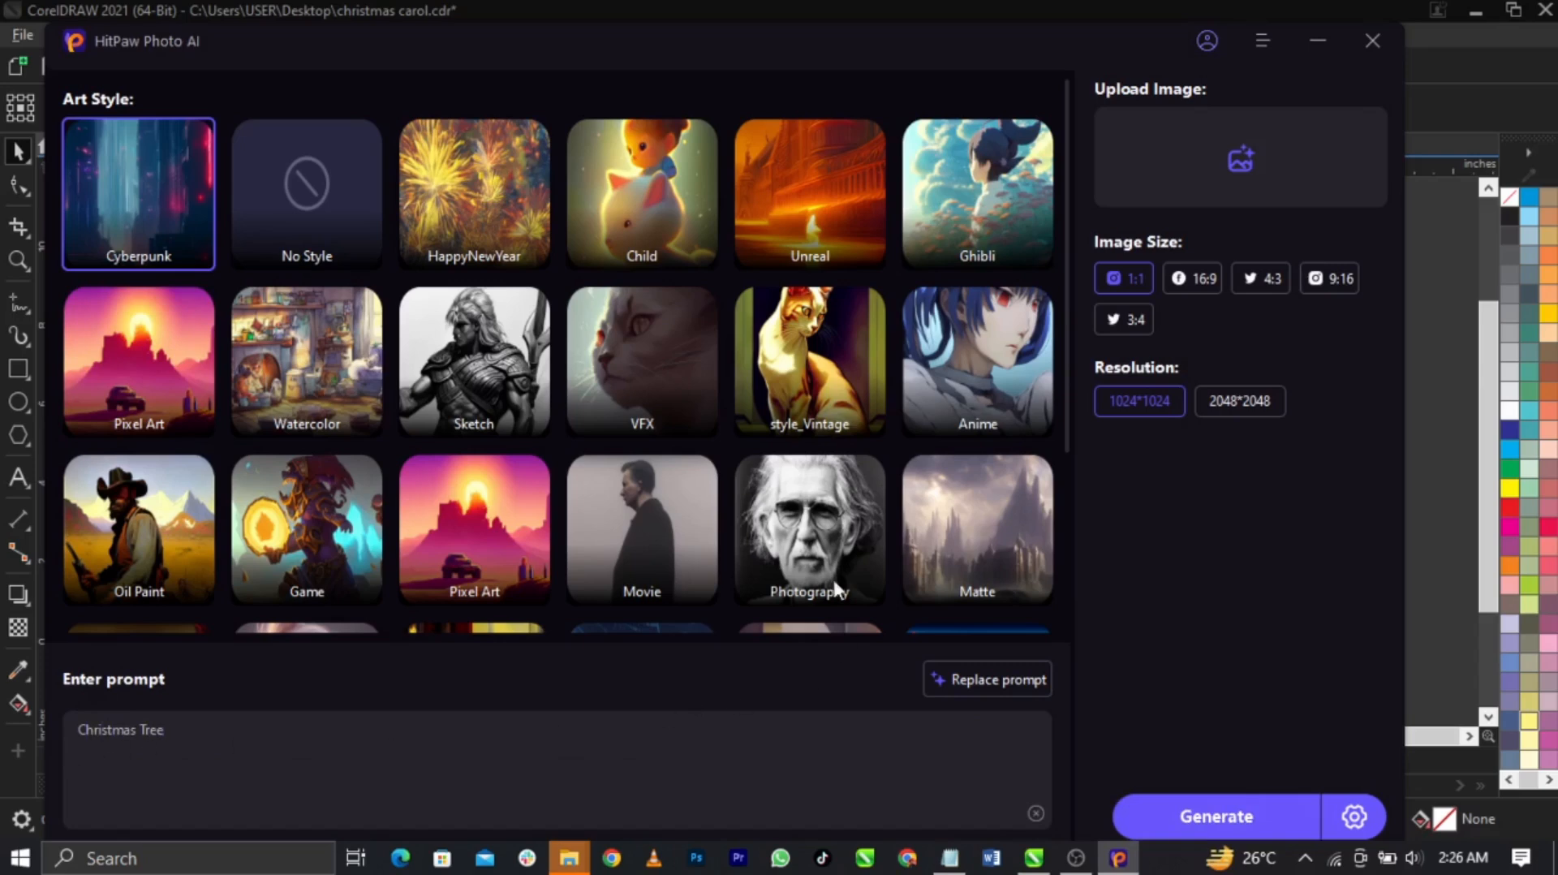
scroll(787, 450, down, 3)
scroll(787, 450, up, 3)
scroll(789, 454, down, 3)
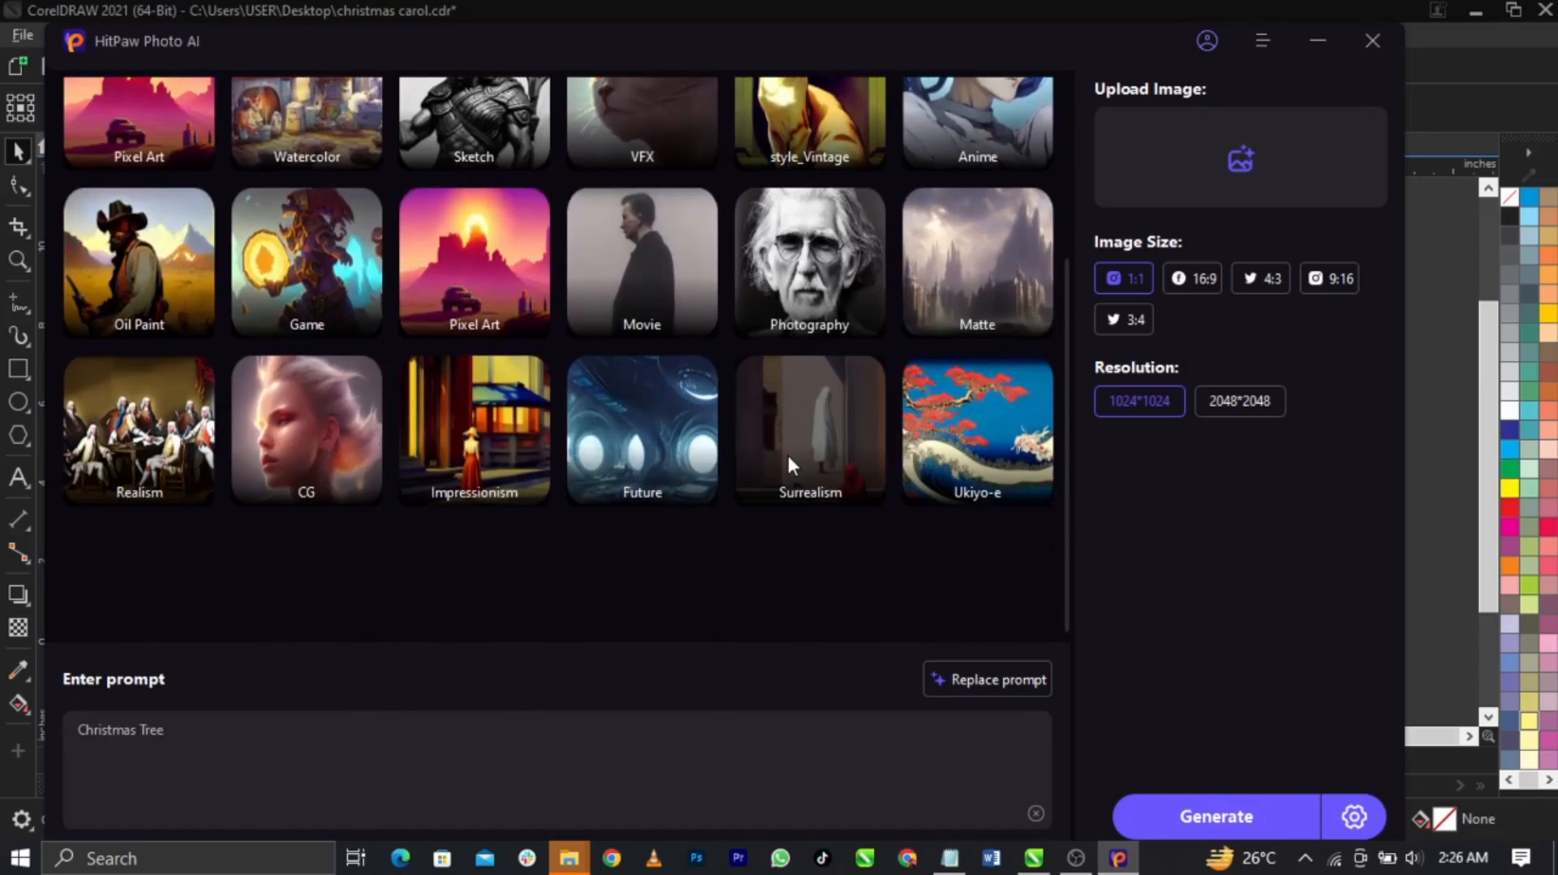
scroll(787, 453, up, 3)
scroll(786, 456, down, 3)
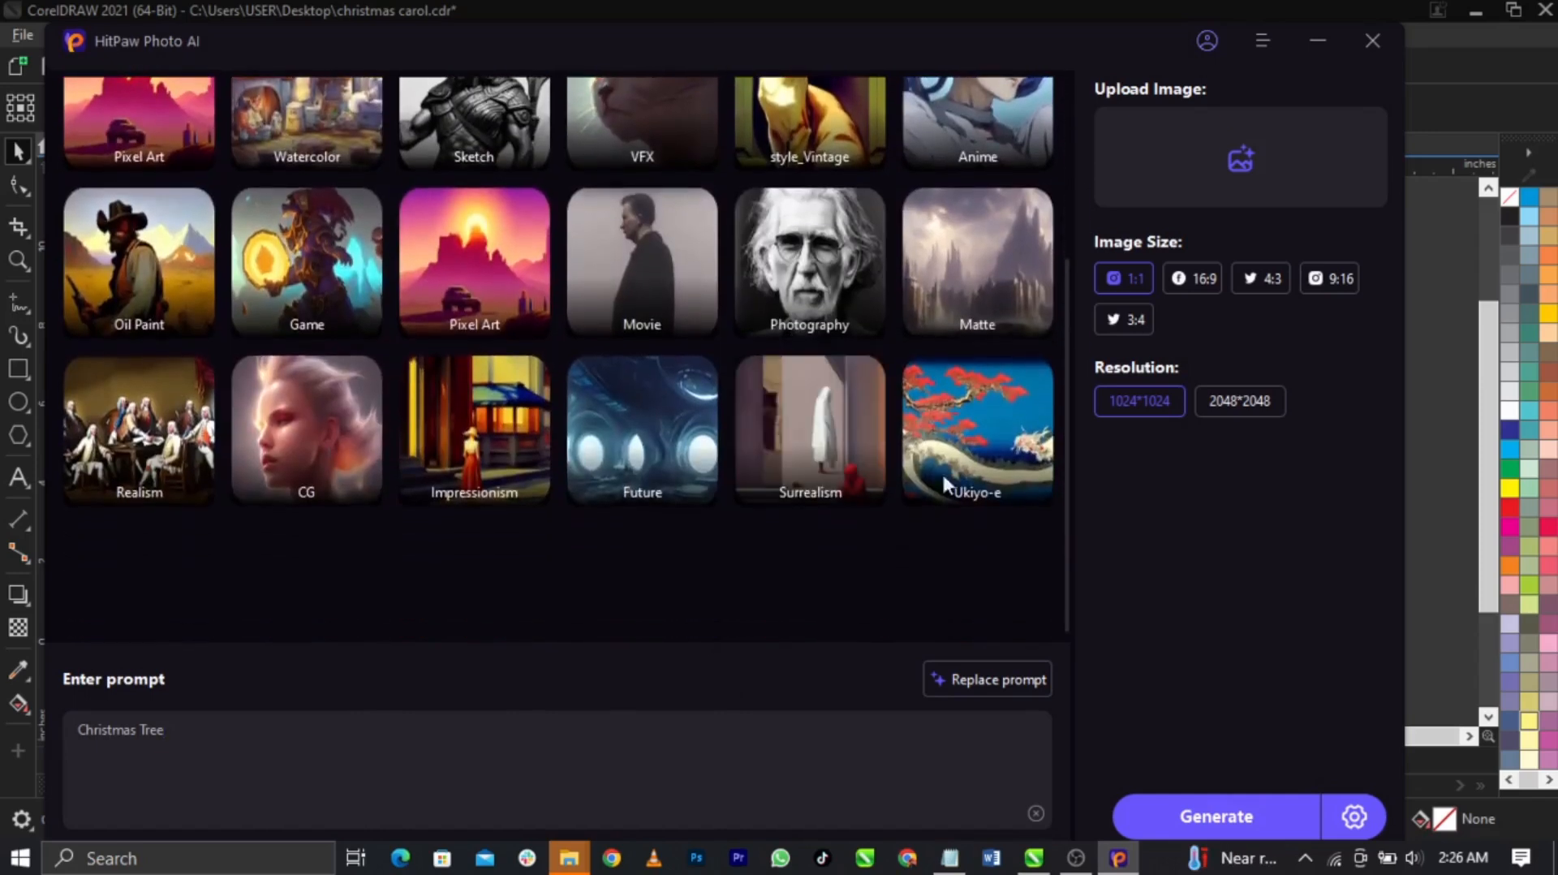
click(1185, 818)
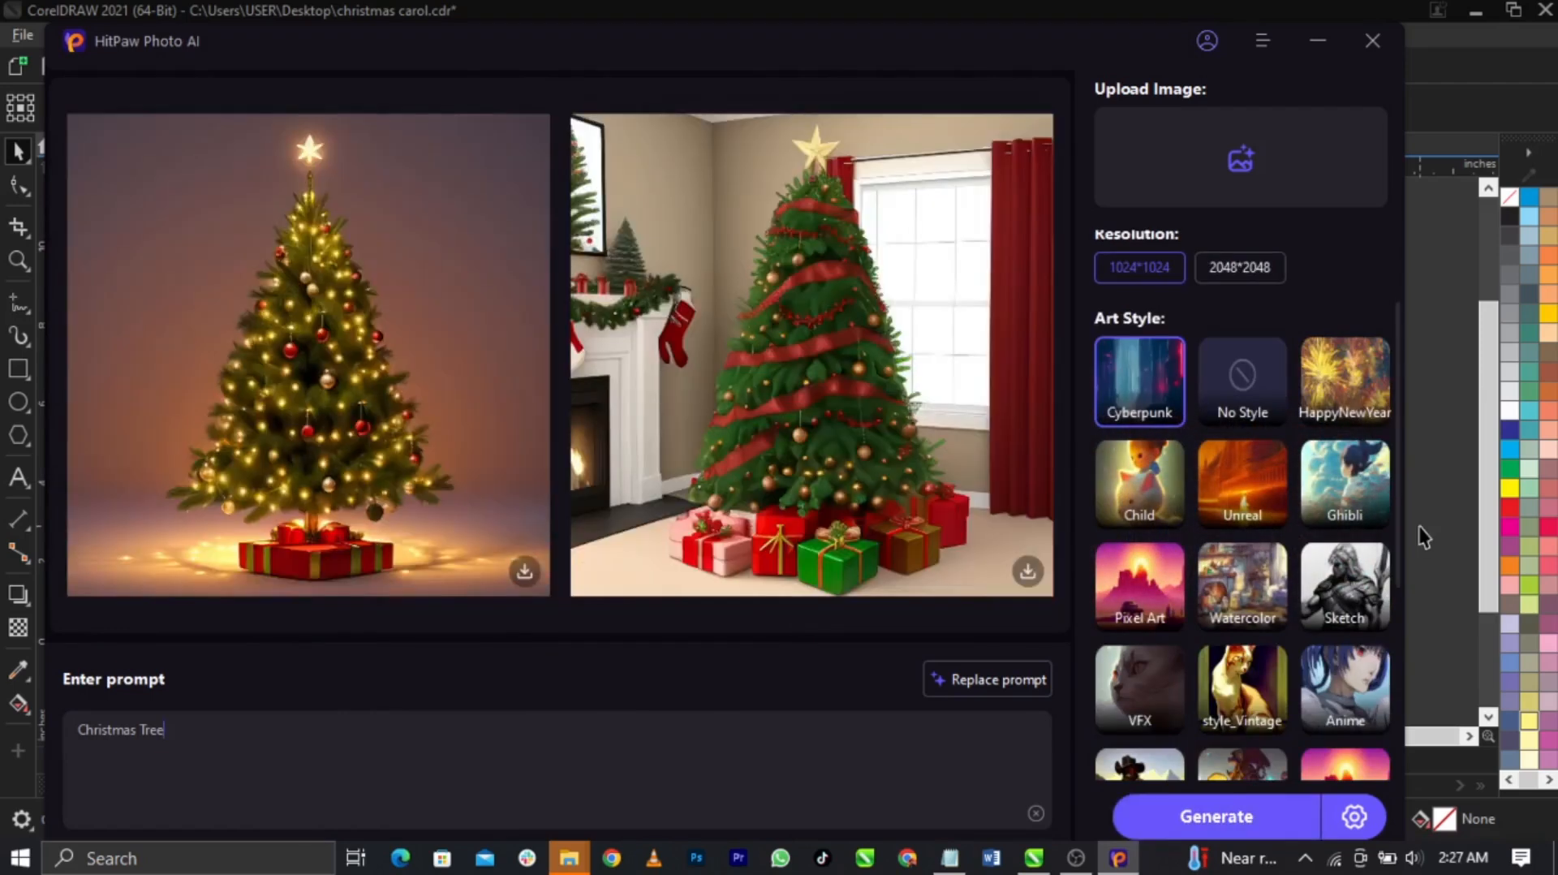
scroll(1225, 396, down, 2)
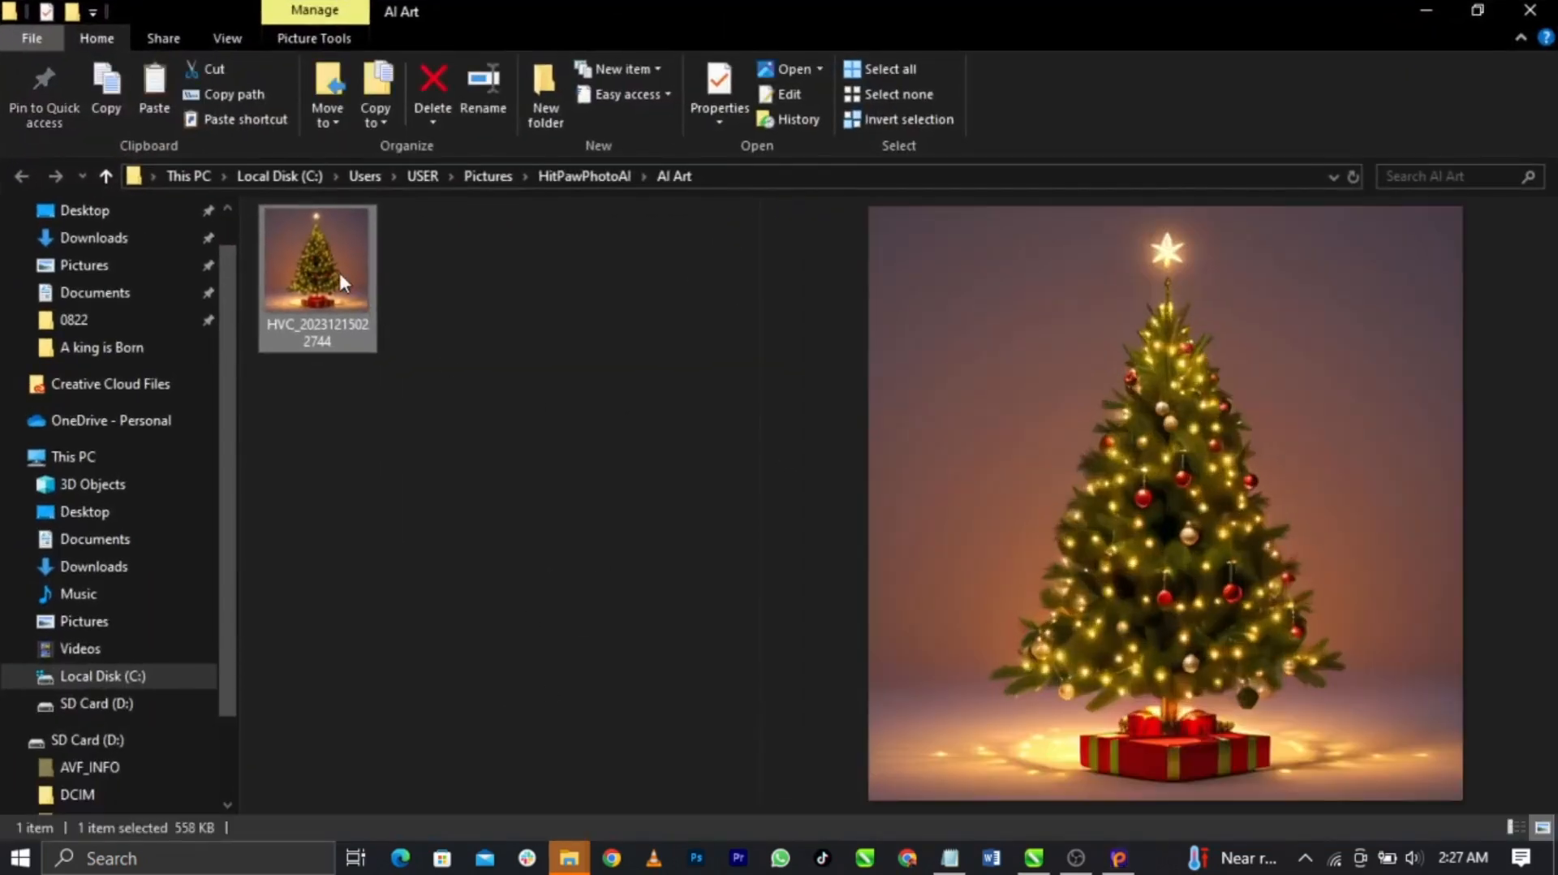
Widen the AI Art folder's preview pane to view the saved tree image, then return to HitPaw
drag(759, 425, 306, 460)
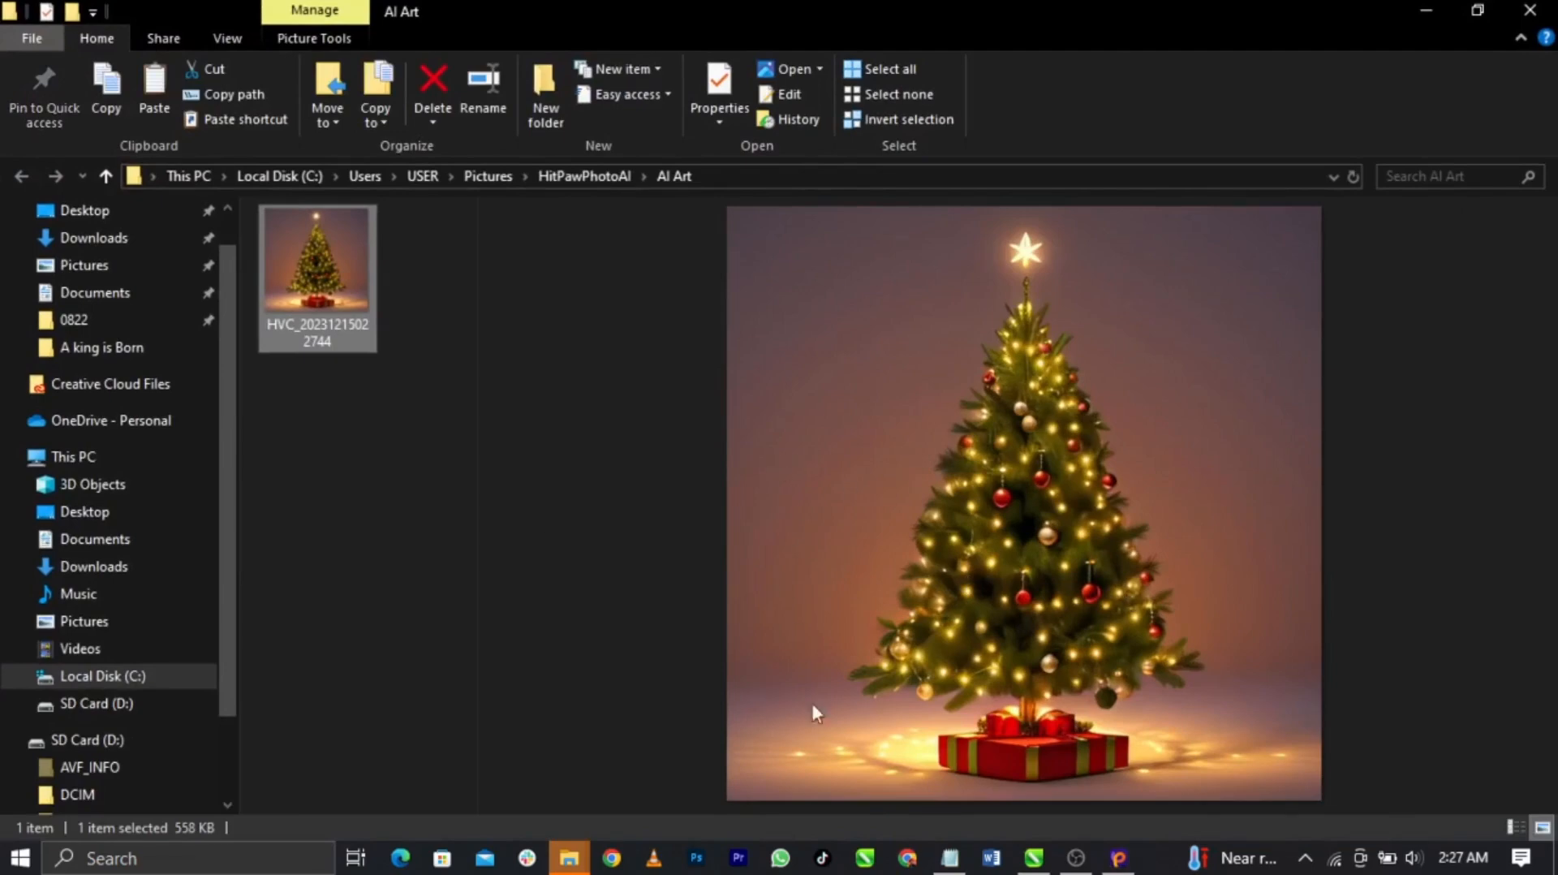
click(1117, 856)
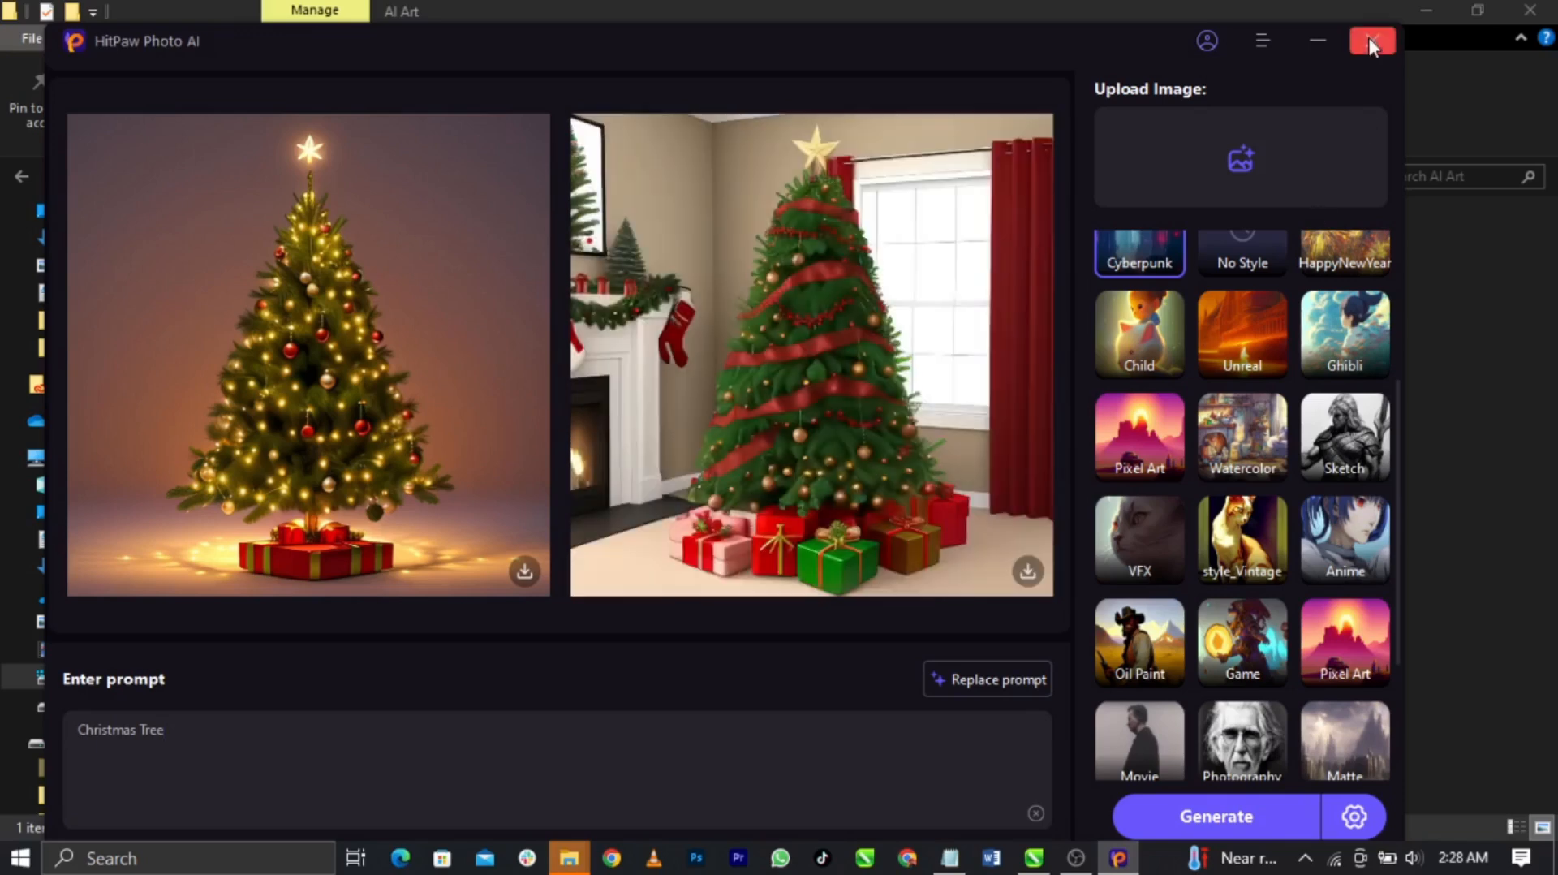
Exit the image generator, go to Remove BG > Object Removal, and maximize the HitPaw window
click(1371, 42)
click(883, 499)
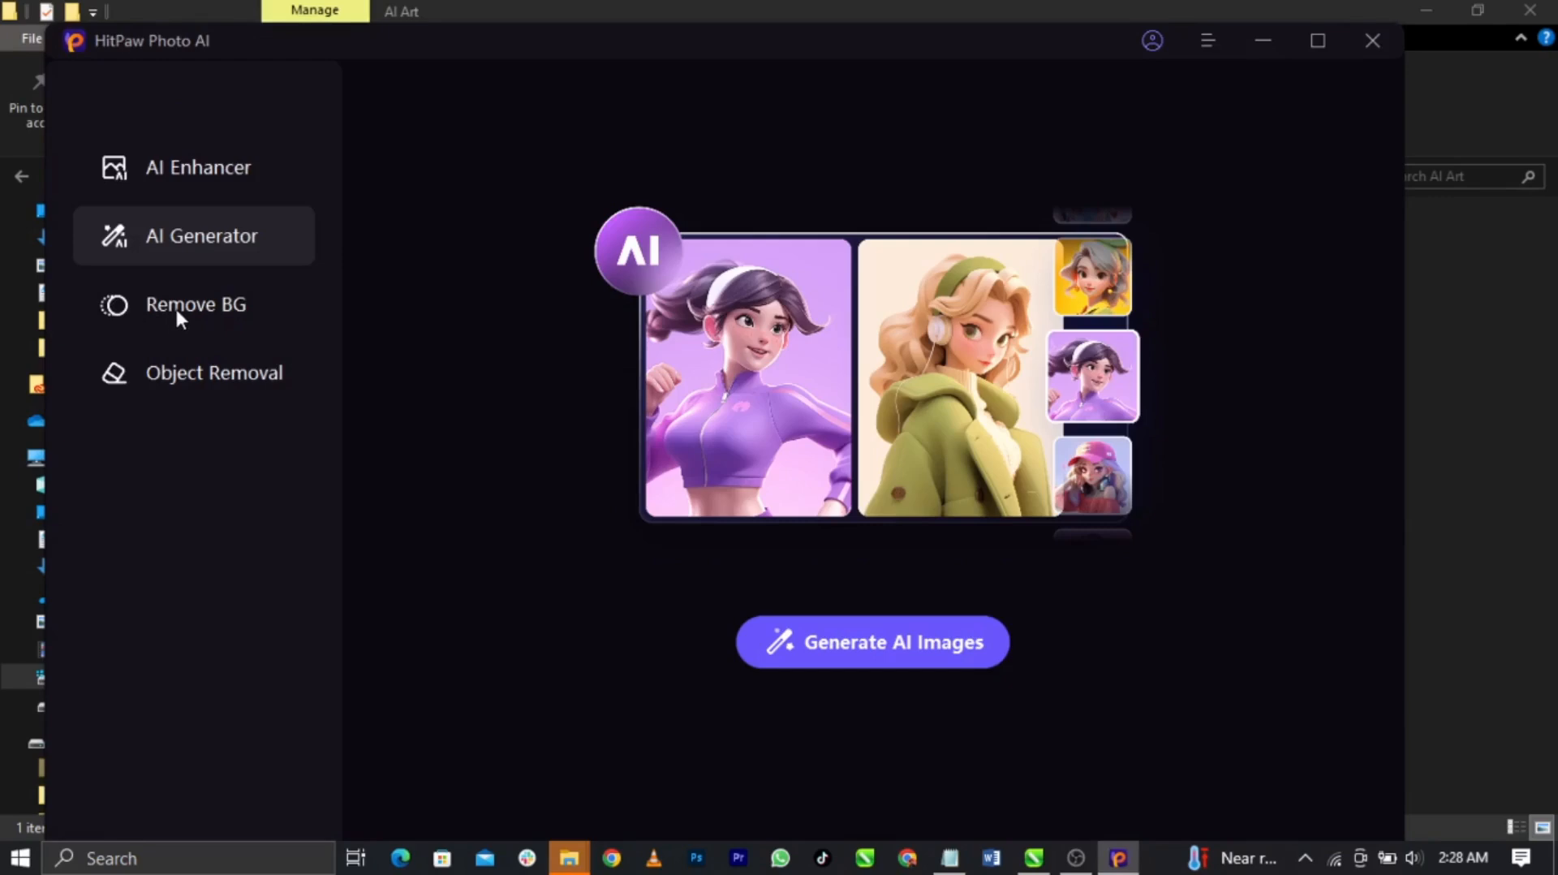
click(175, 305)
click(183, 369)
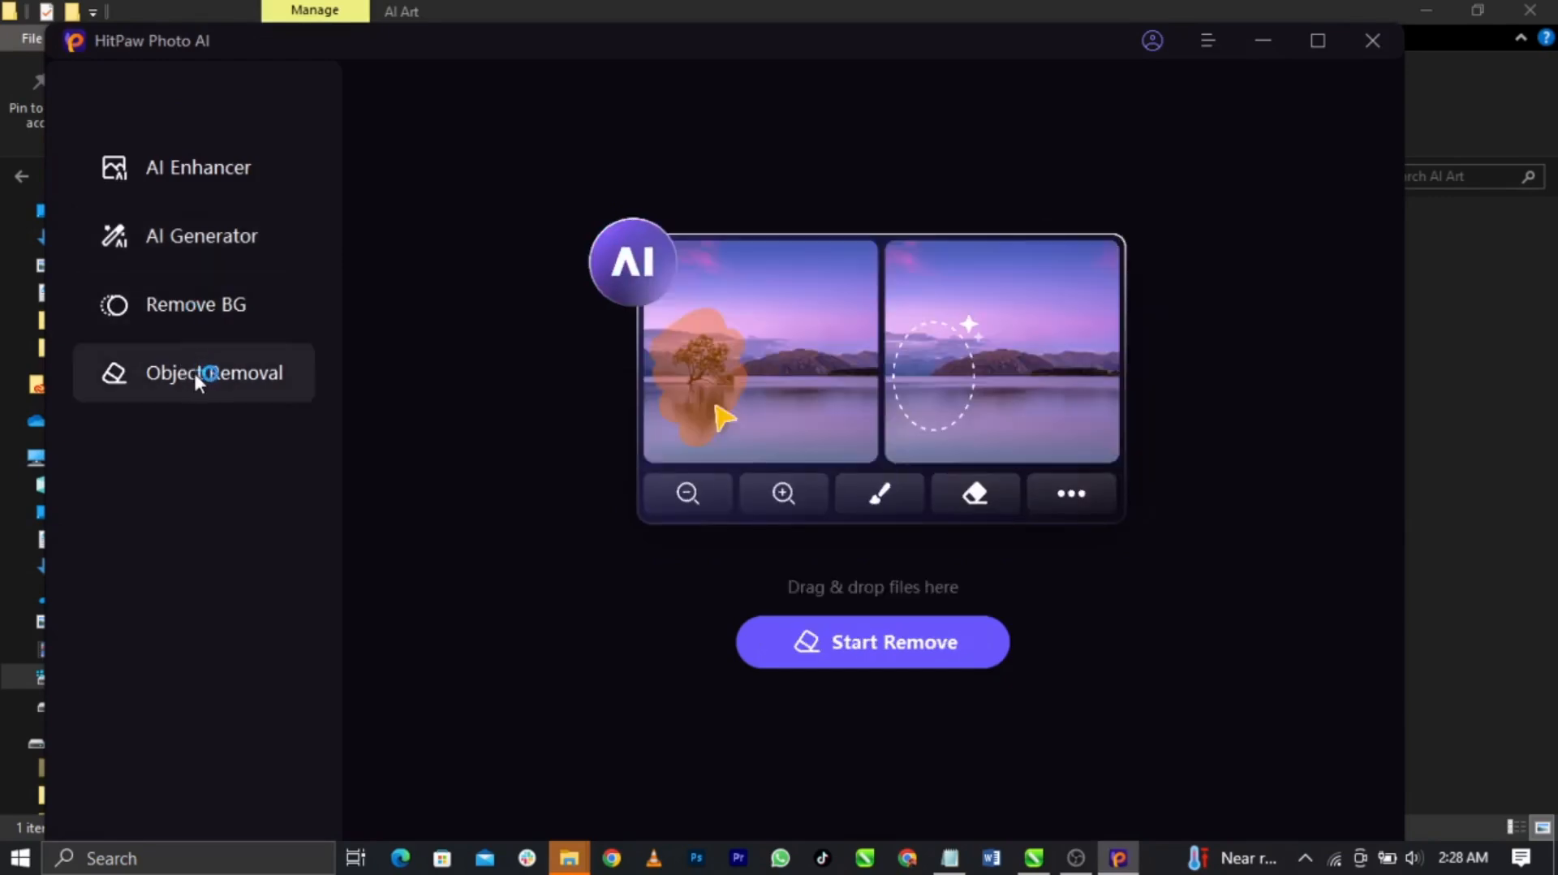
click(1314, 40)
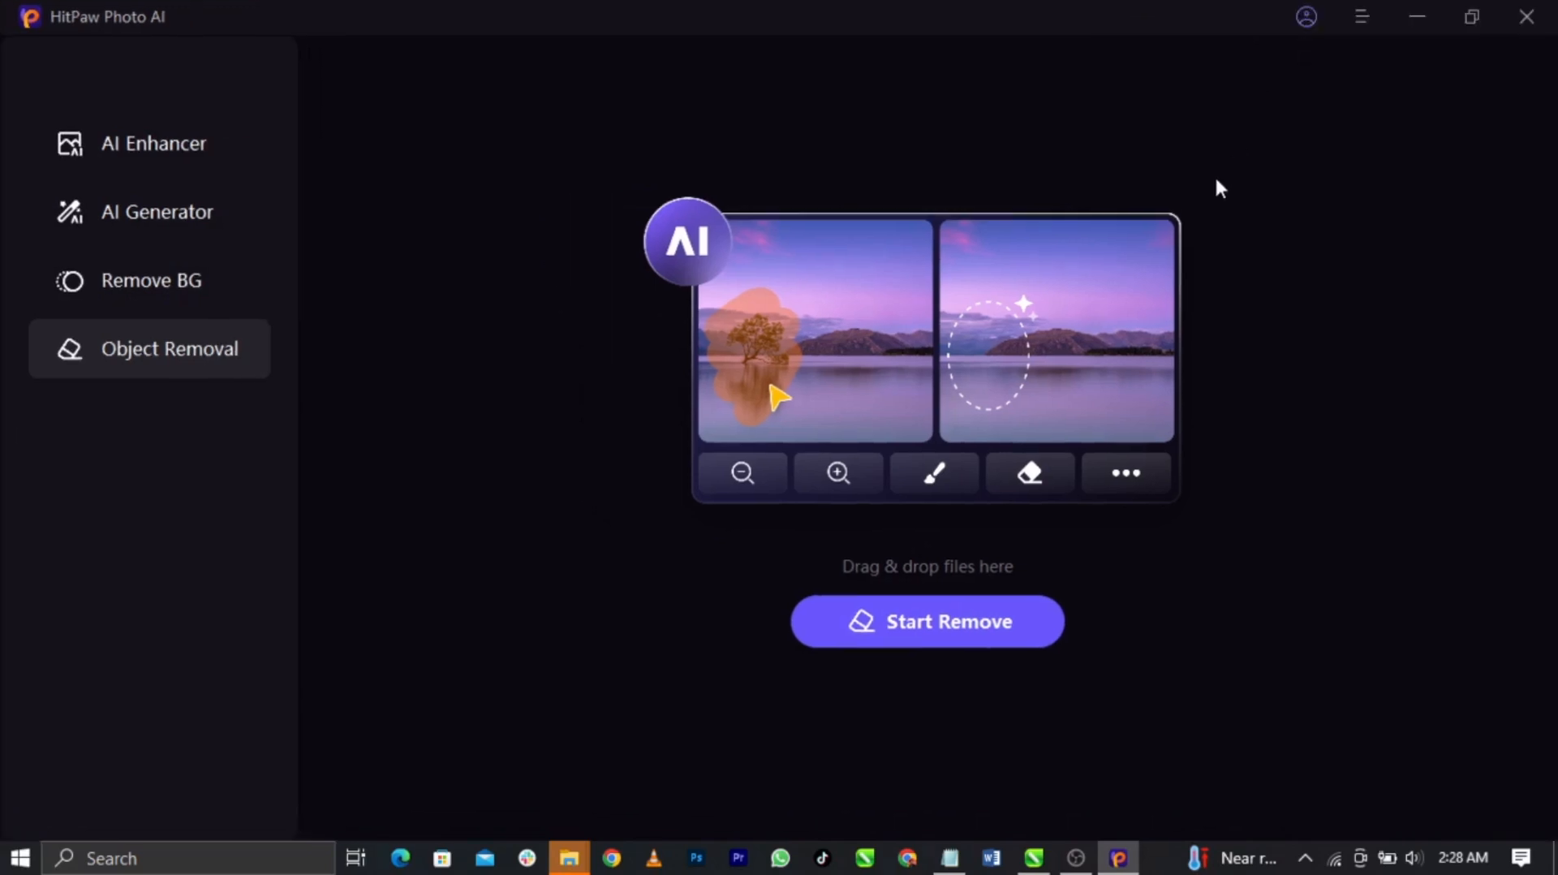
Minimize HitPaw and Explorer to return to CorelDRAW, and move the sunburst image to the right
click(1426, 18)
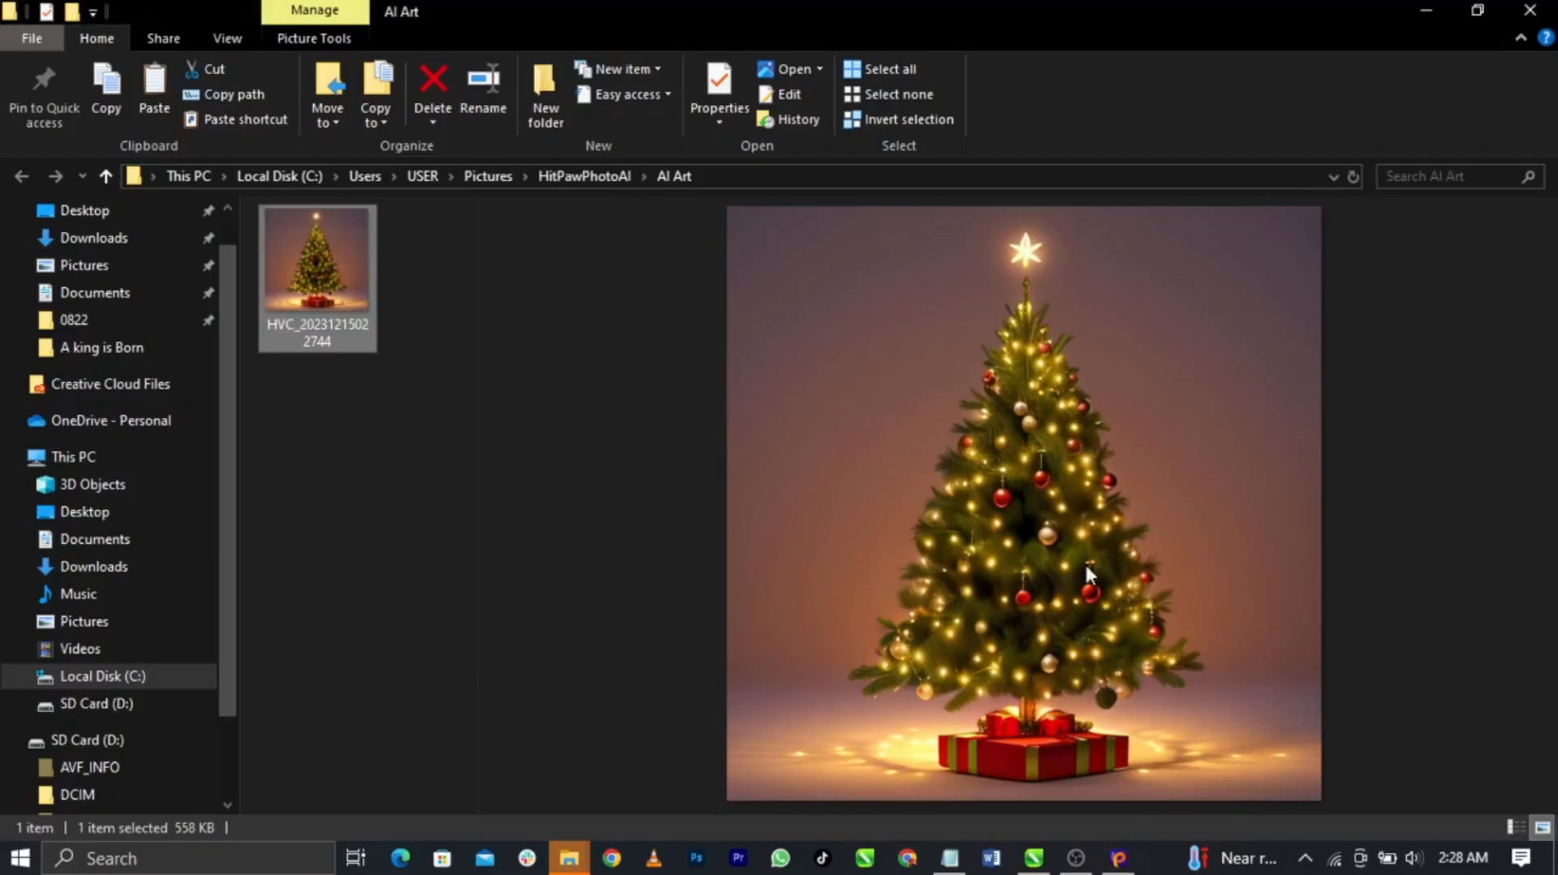
click(1422, 13)
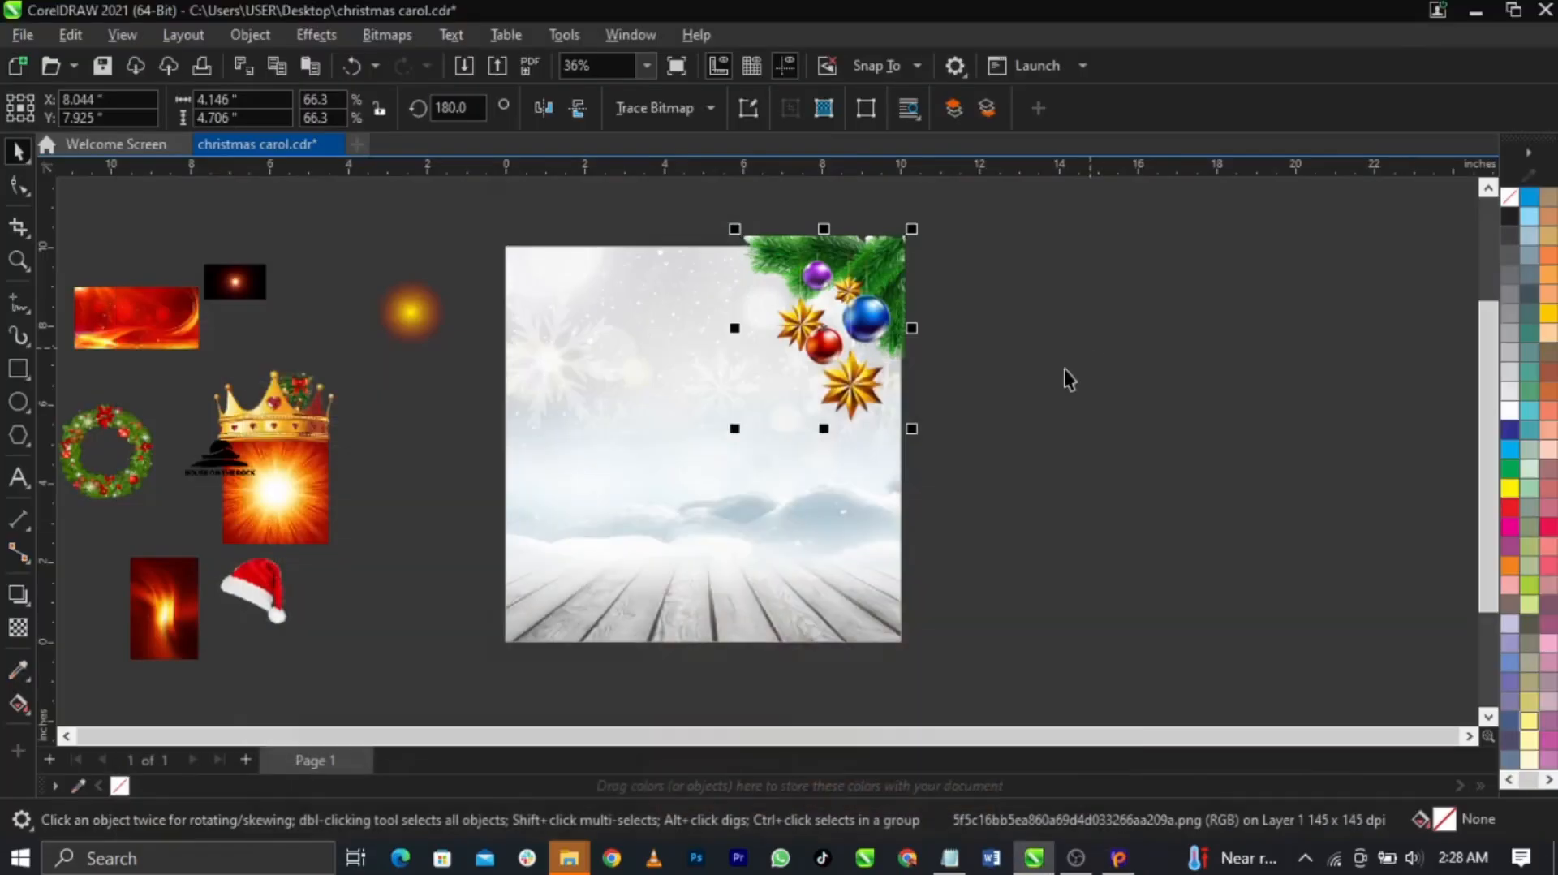
scroll(839, 426, down, 1)
scroll(665, 480, up, 1)
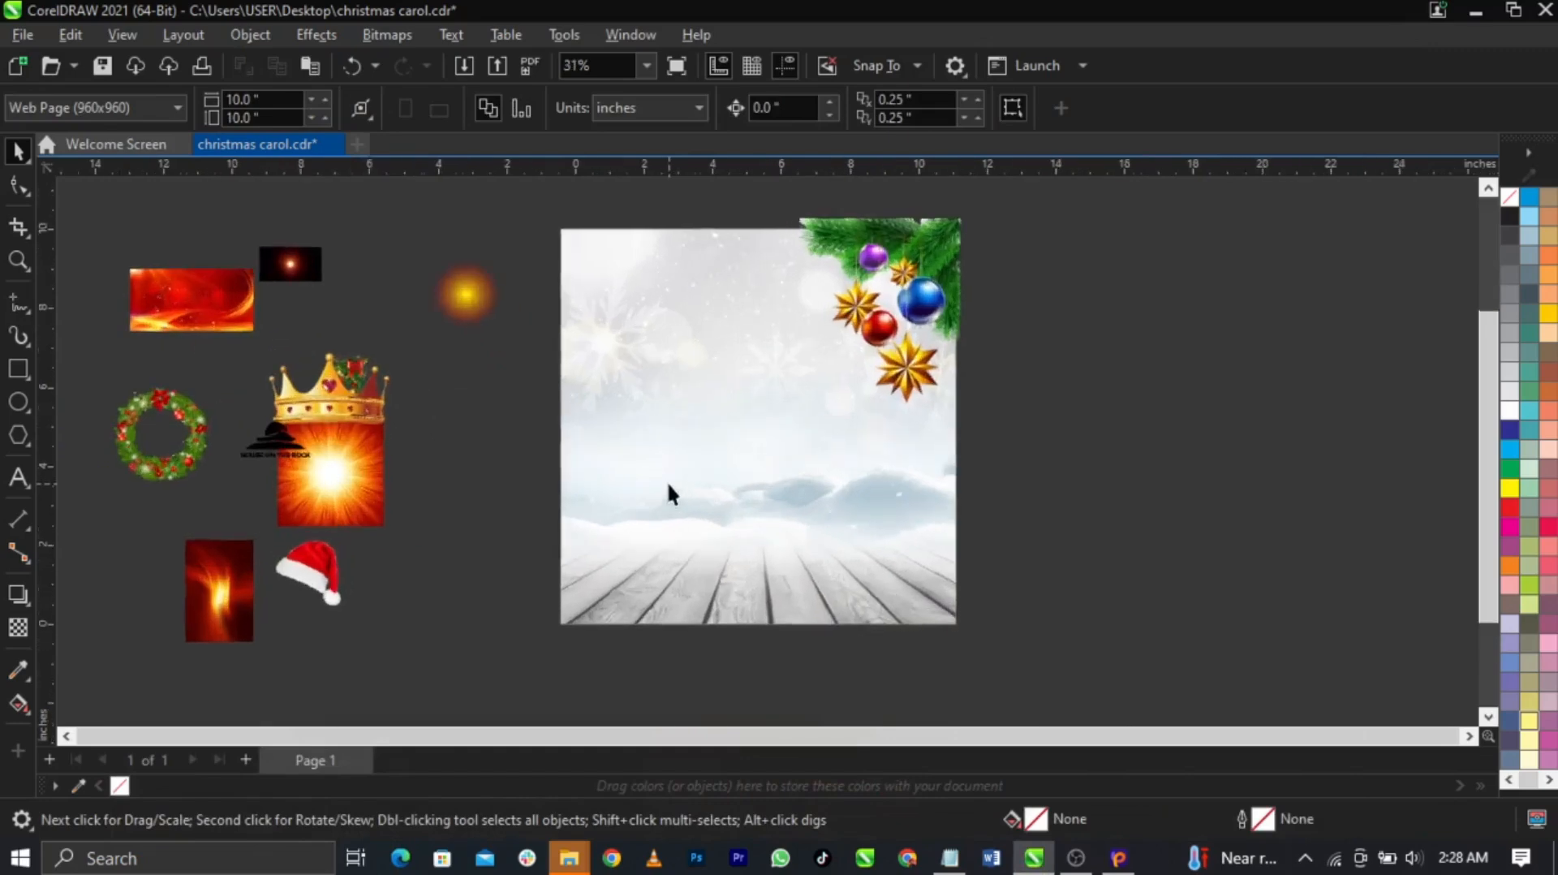
click(925, 375)
scroll(323, 465, up, 1)
drag(347, 467, 453, 526)
click(1114, 573)
scroll(564, 427, down, 2)
scroll(891, 305, up, 1)
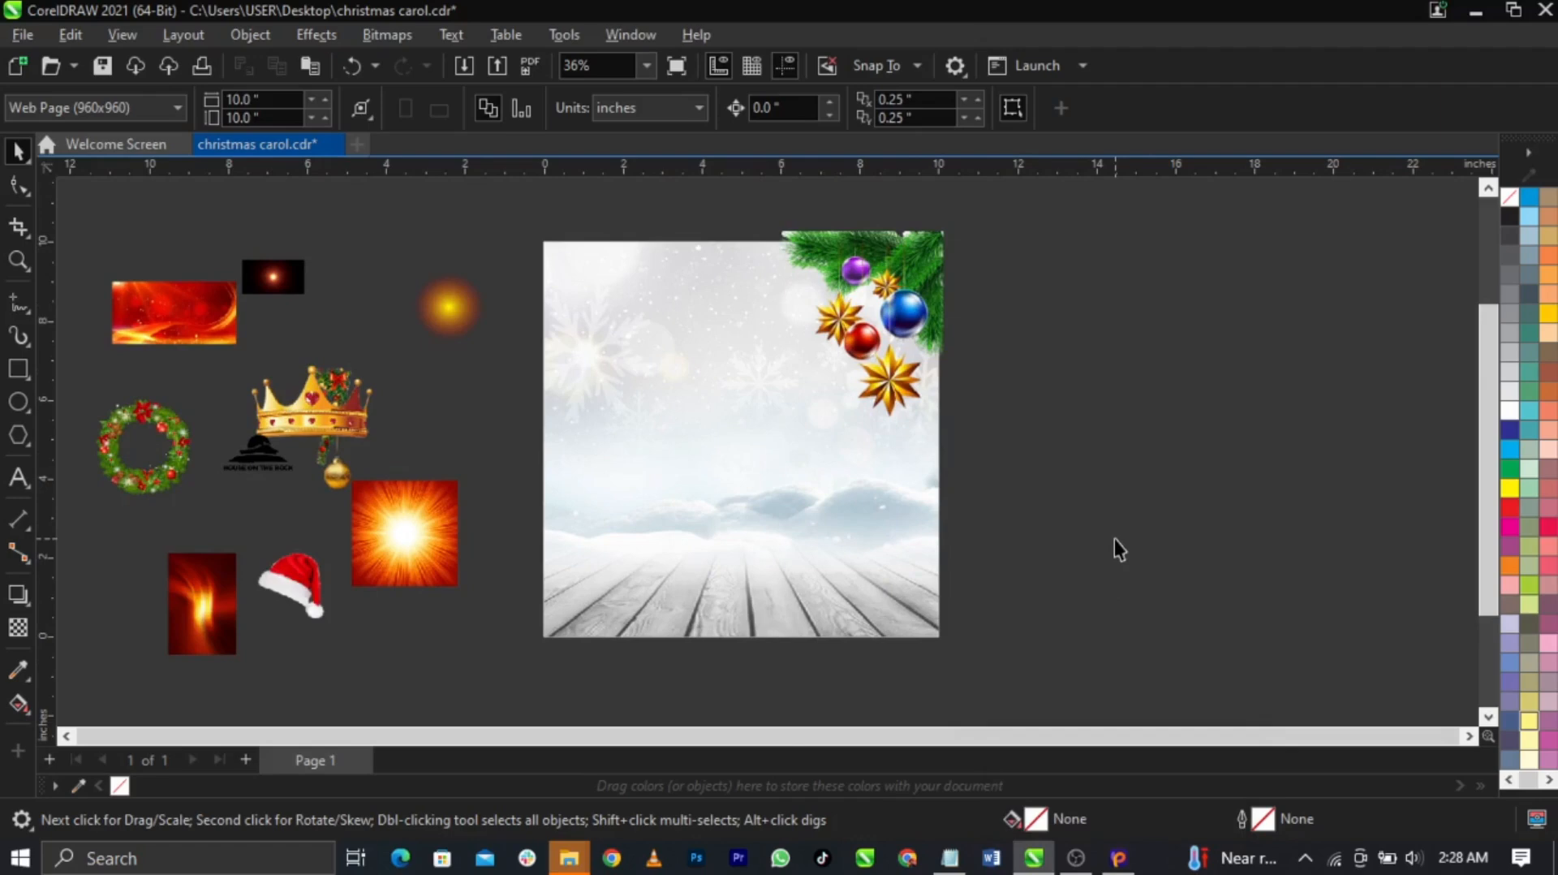
PowerClip the ornament branch inside the page's background rectangle
click(891, 290)
scroll(885, 280, up, 4)
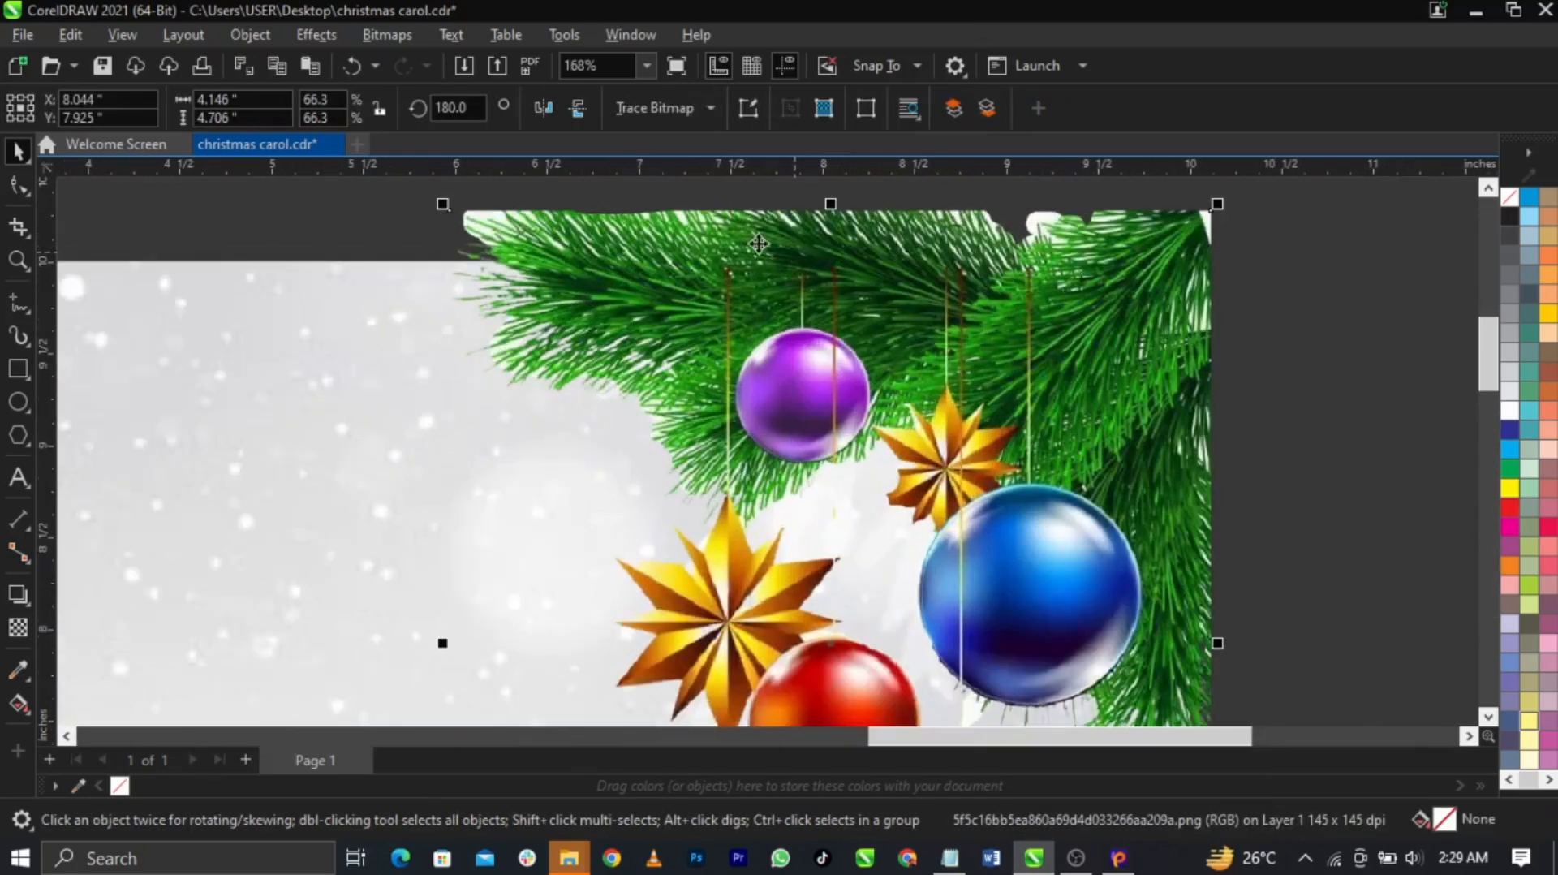
right_click(578, 271)
click(685, 493)
click(172, 390)
scroll(951, 381, down, 4)
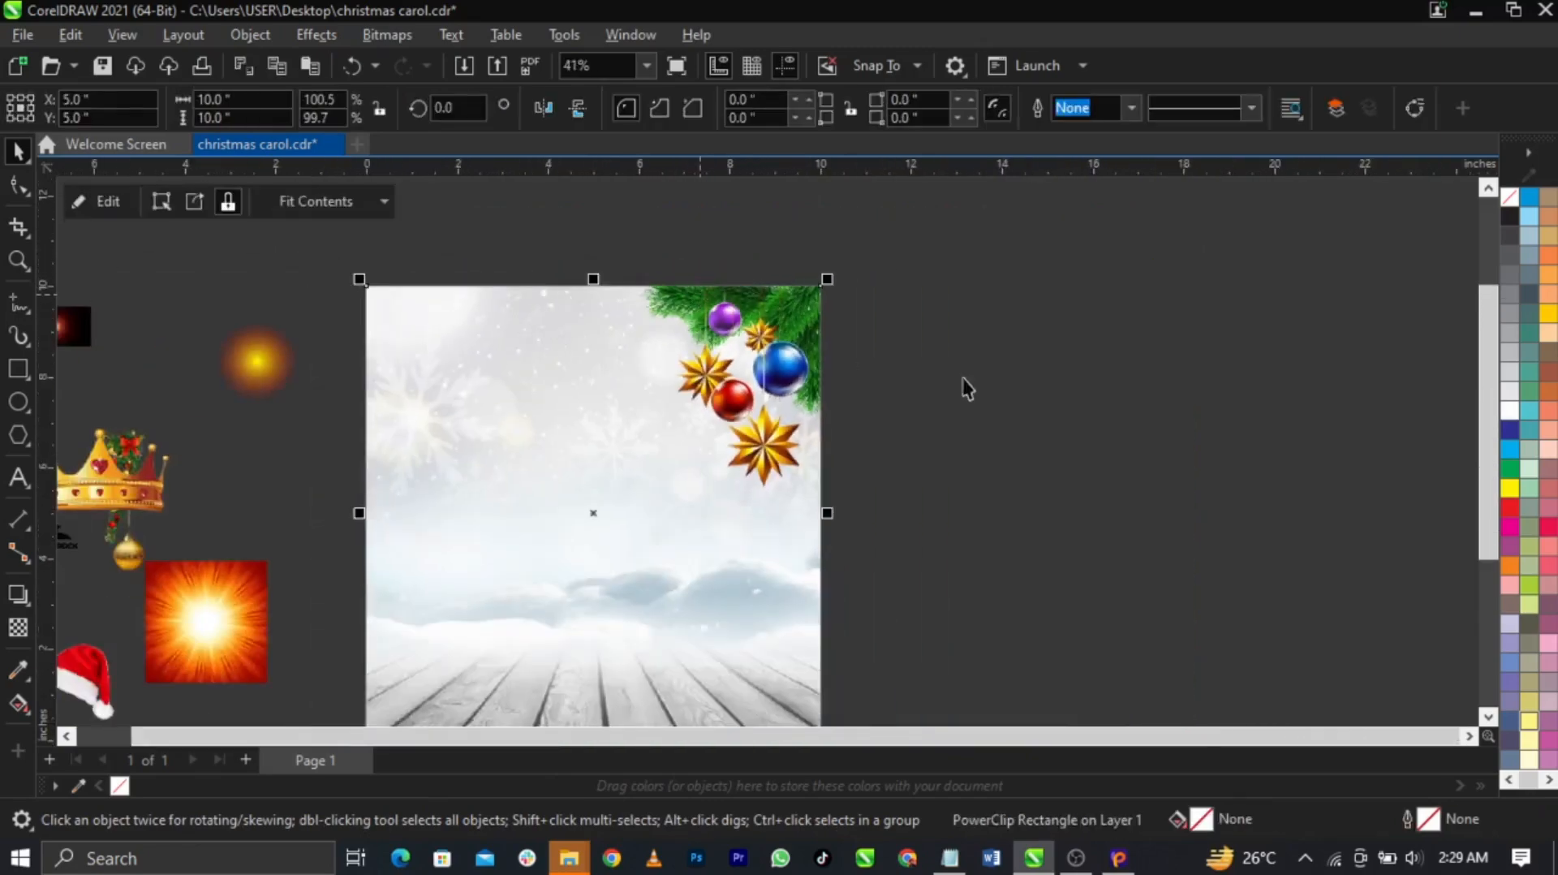
click(947, 374)
scroll(862, 342, down, 4)
scroll(675, 409, up, 2)
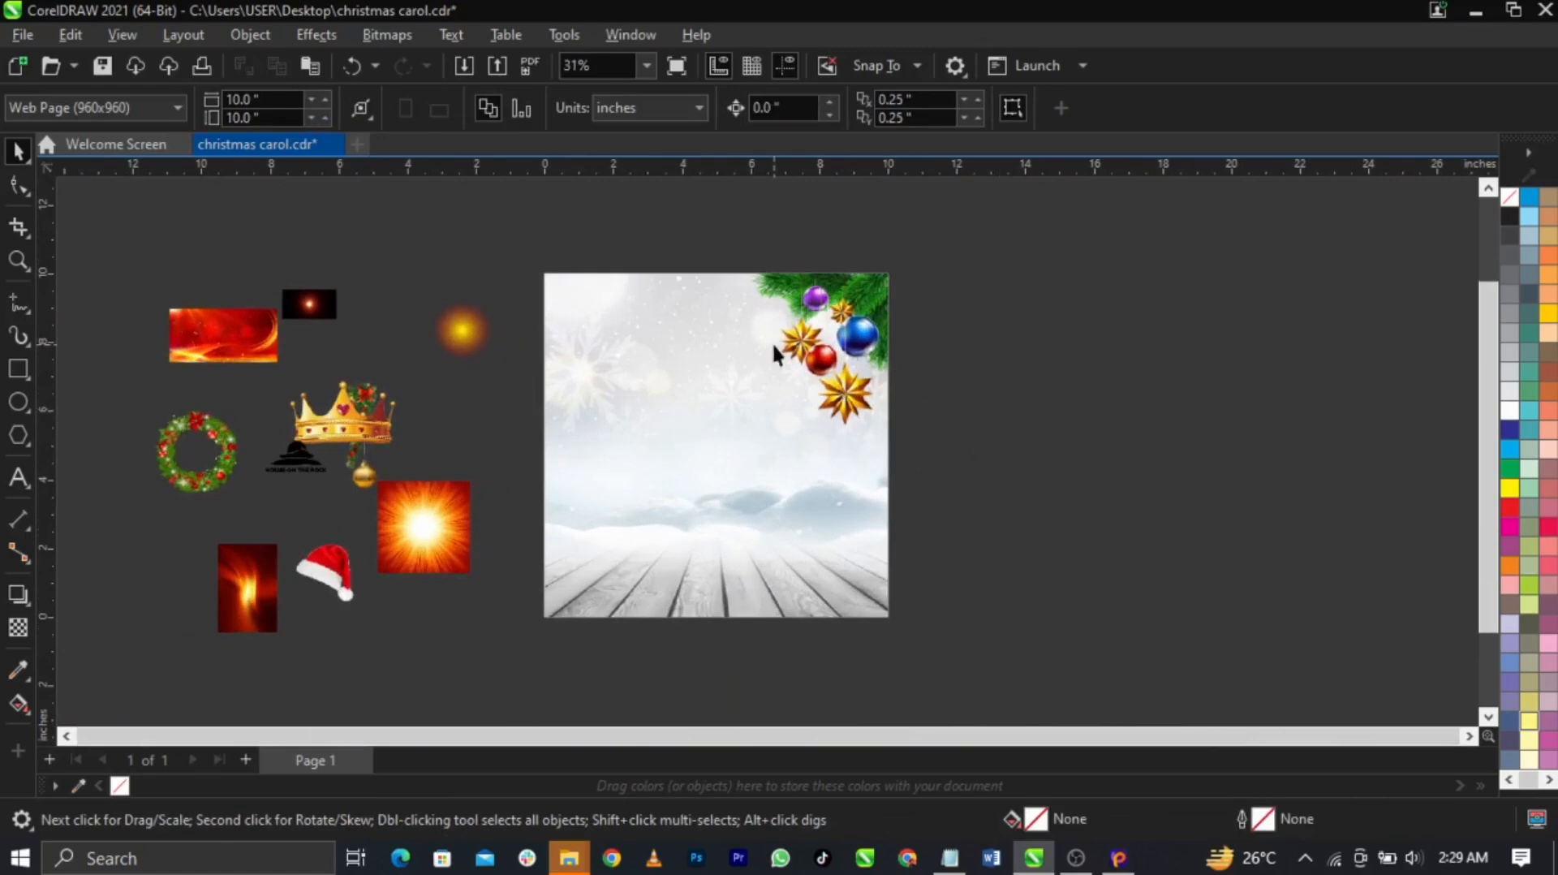
scroll(772, 342, up, 1)
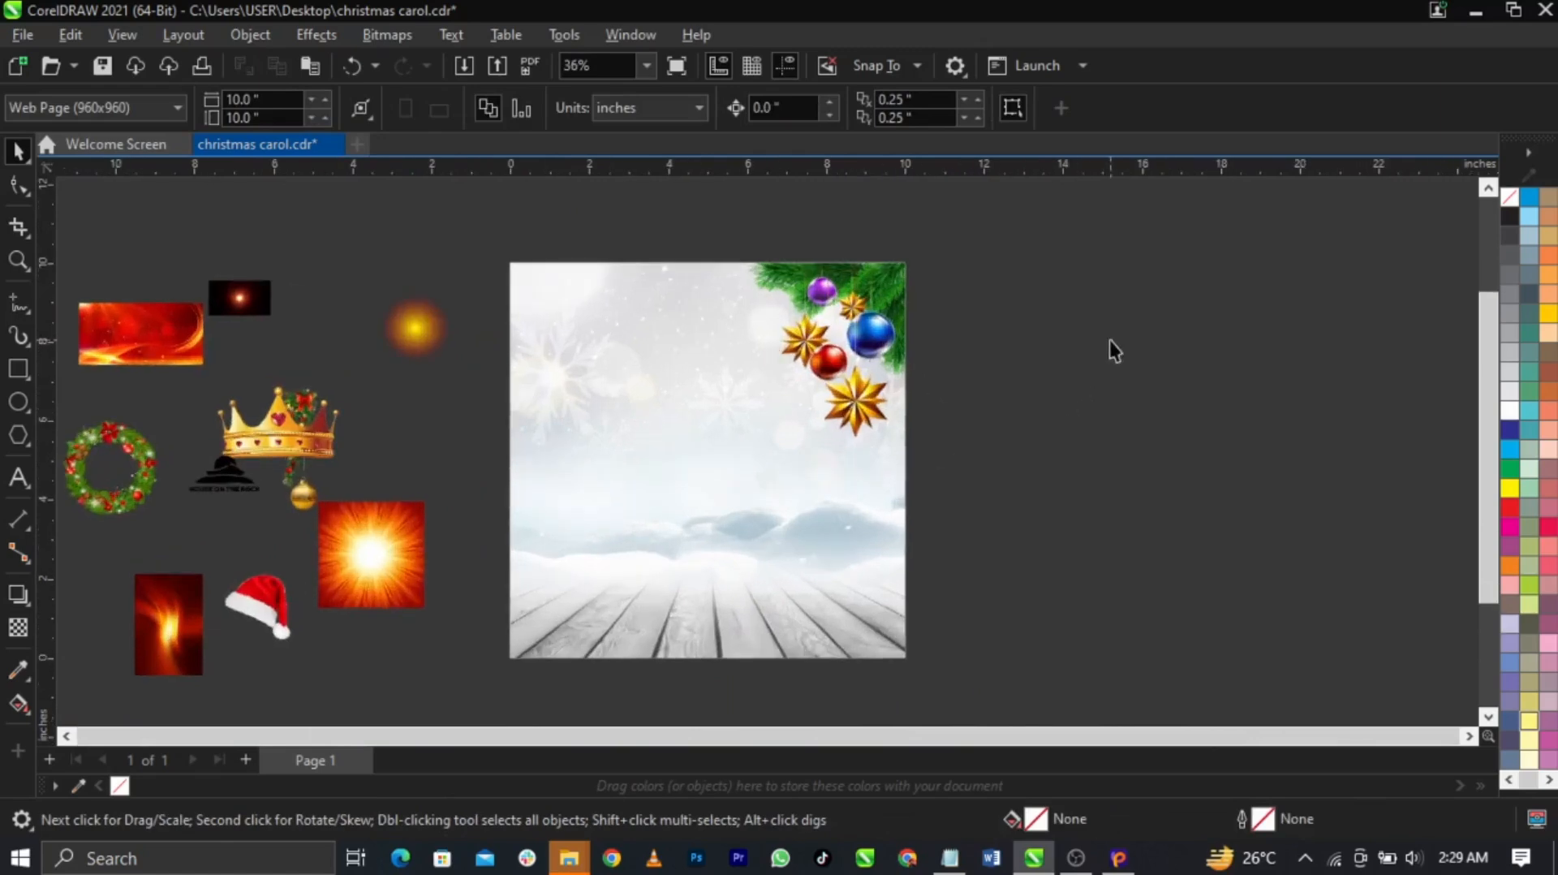
Drag the gold crown onto the lower centre of the page
drag(266, 419, 689, 539)
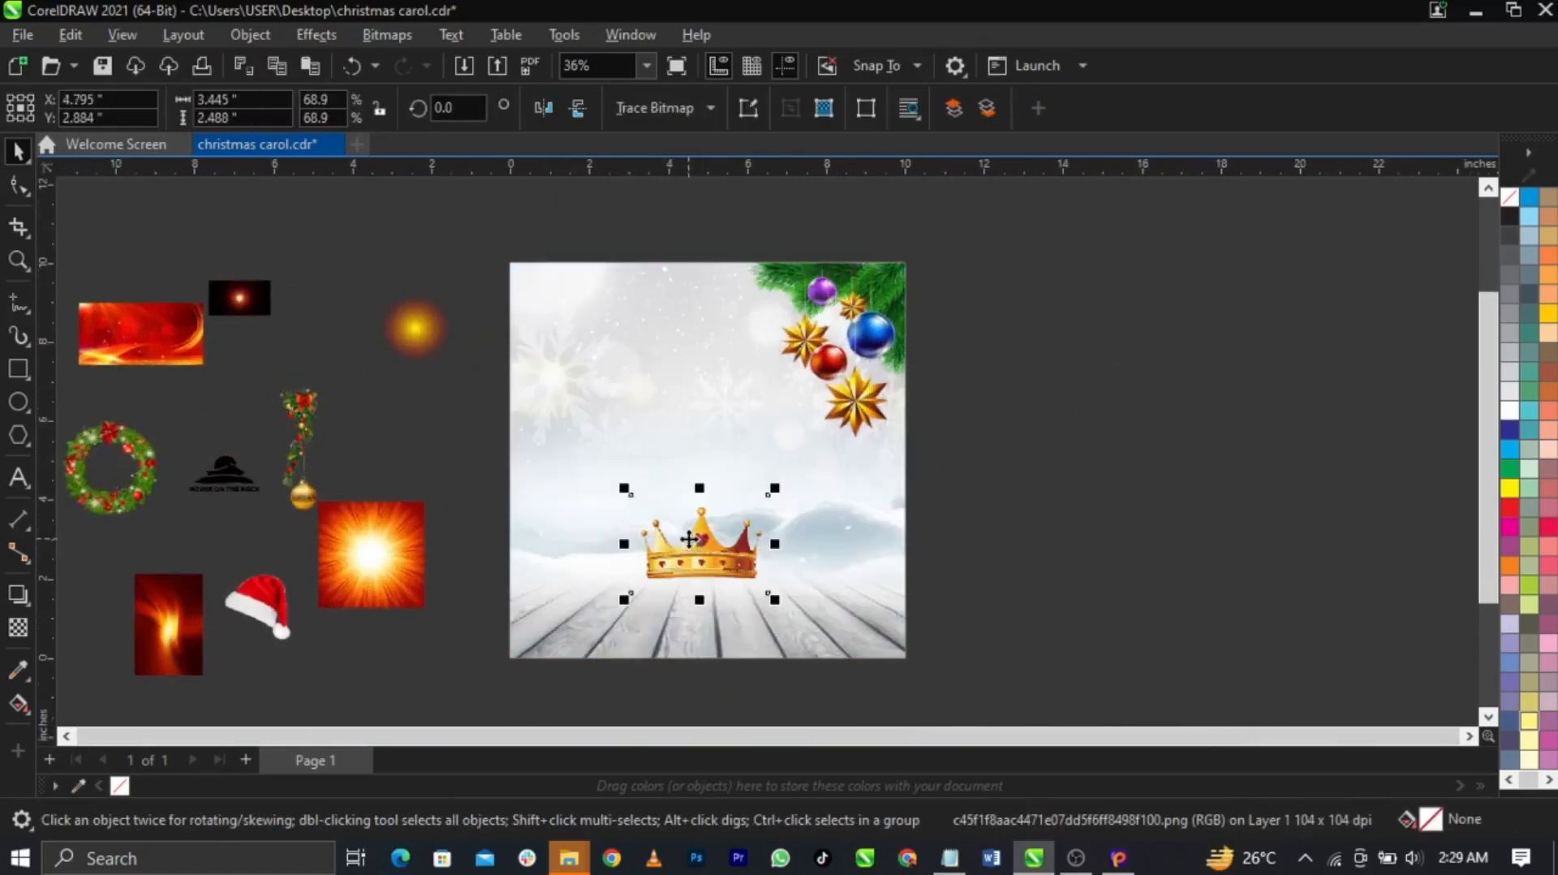
scroll(696, 589, up, 5)
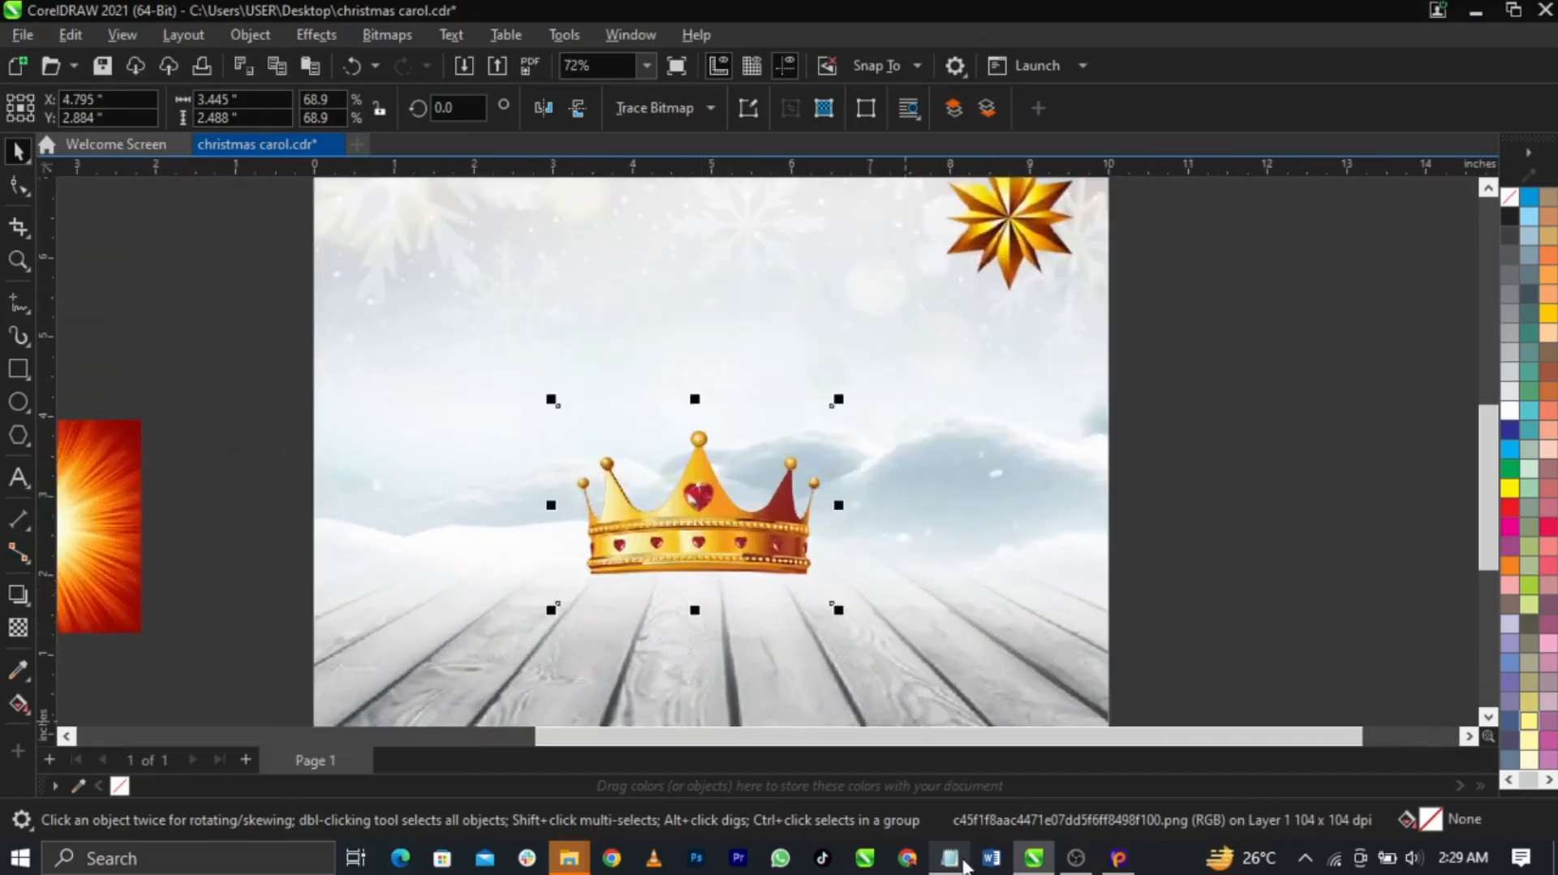
click(951, 857)
scroll(474, 435, down, 5)
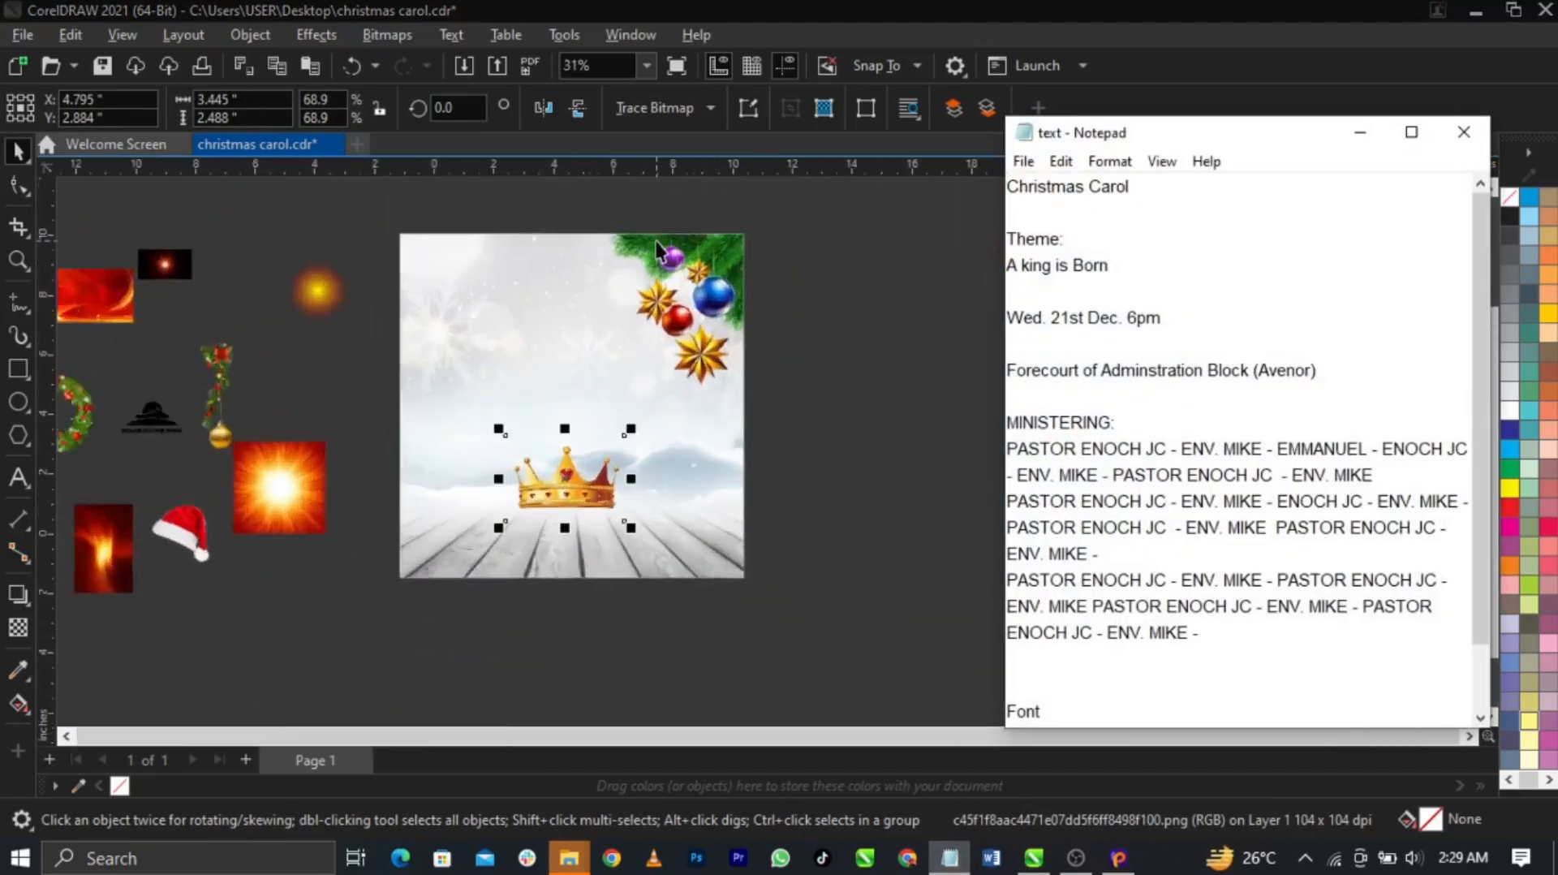
scroll(655, 241, up, 1)
click(1135, 372)
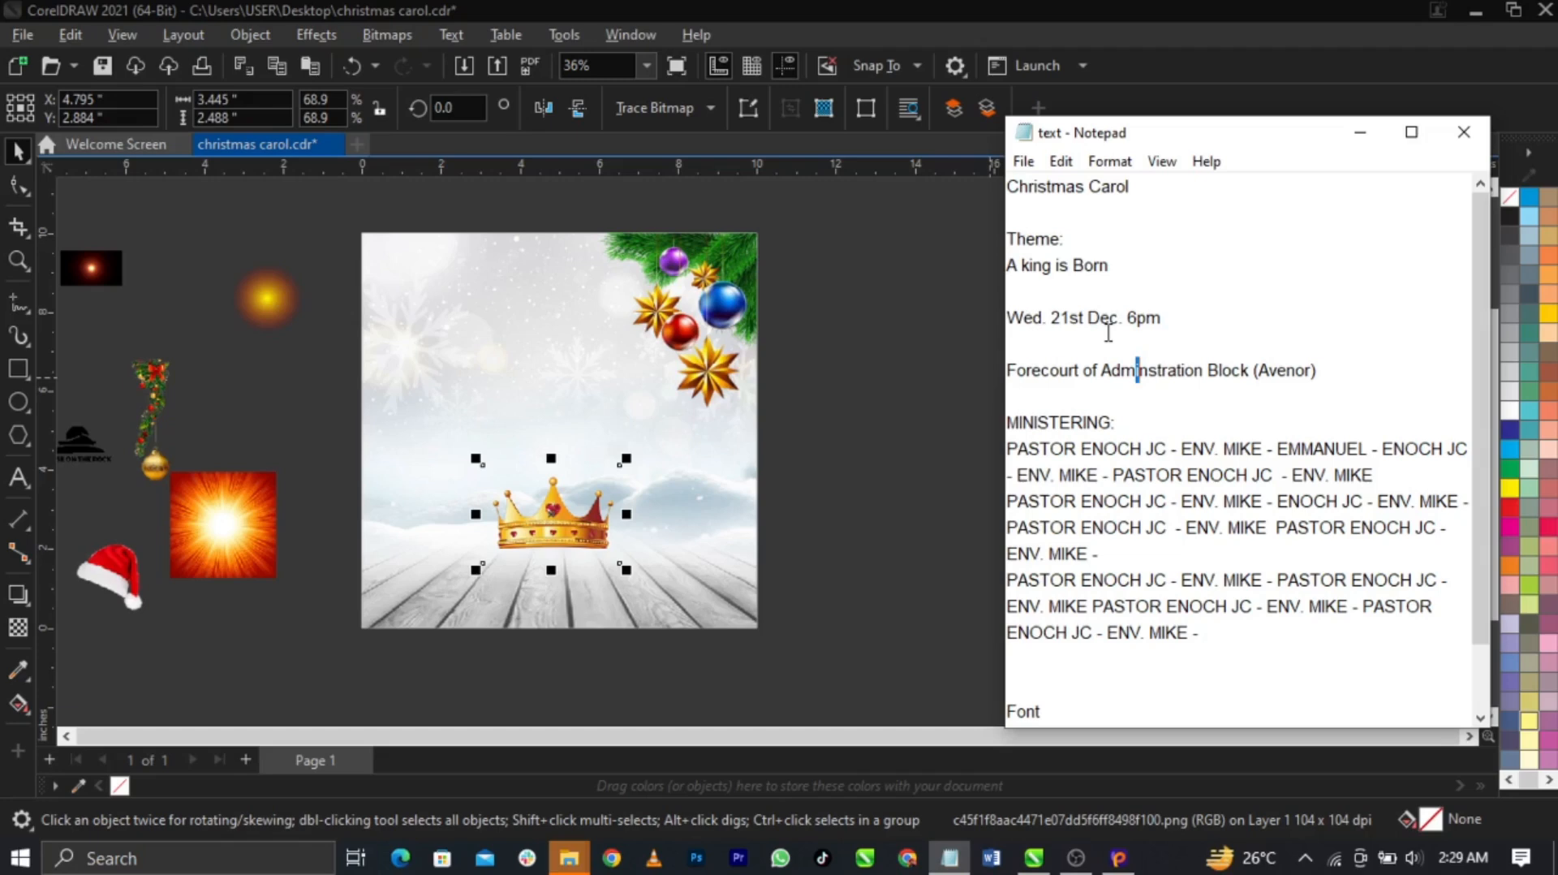
scroll(581, 527, up, 3)
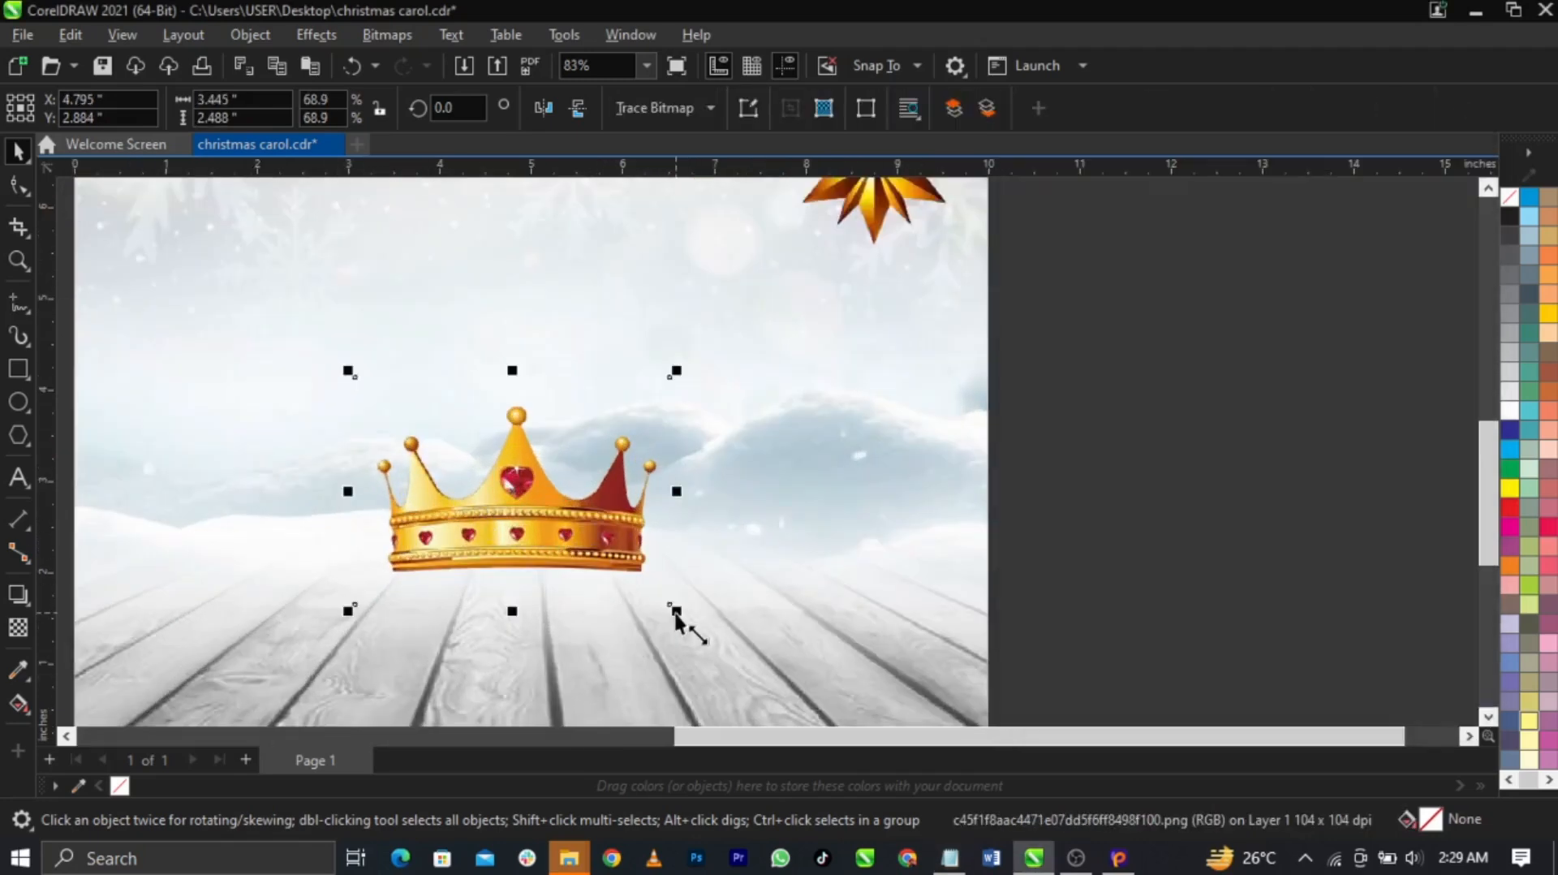
Shrink the crown to 60%, centre it horizontally on the background, then enlarge it to about 108%
drag(675, 616, 650, 599)
drag(581, 507, 578, 523)
scroll(657, 524, down, 3)
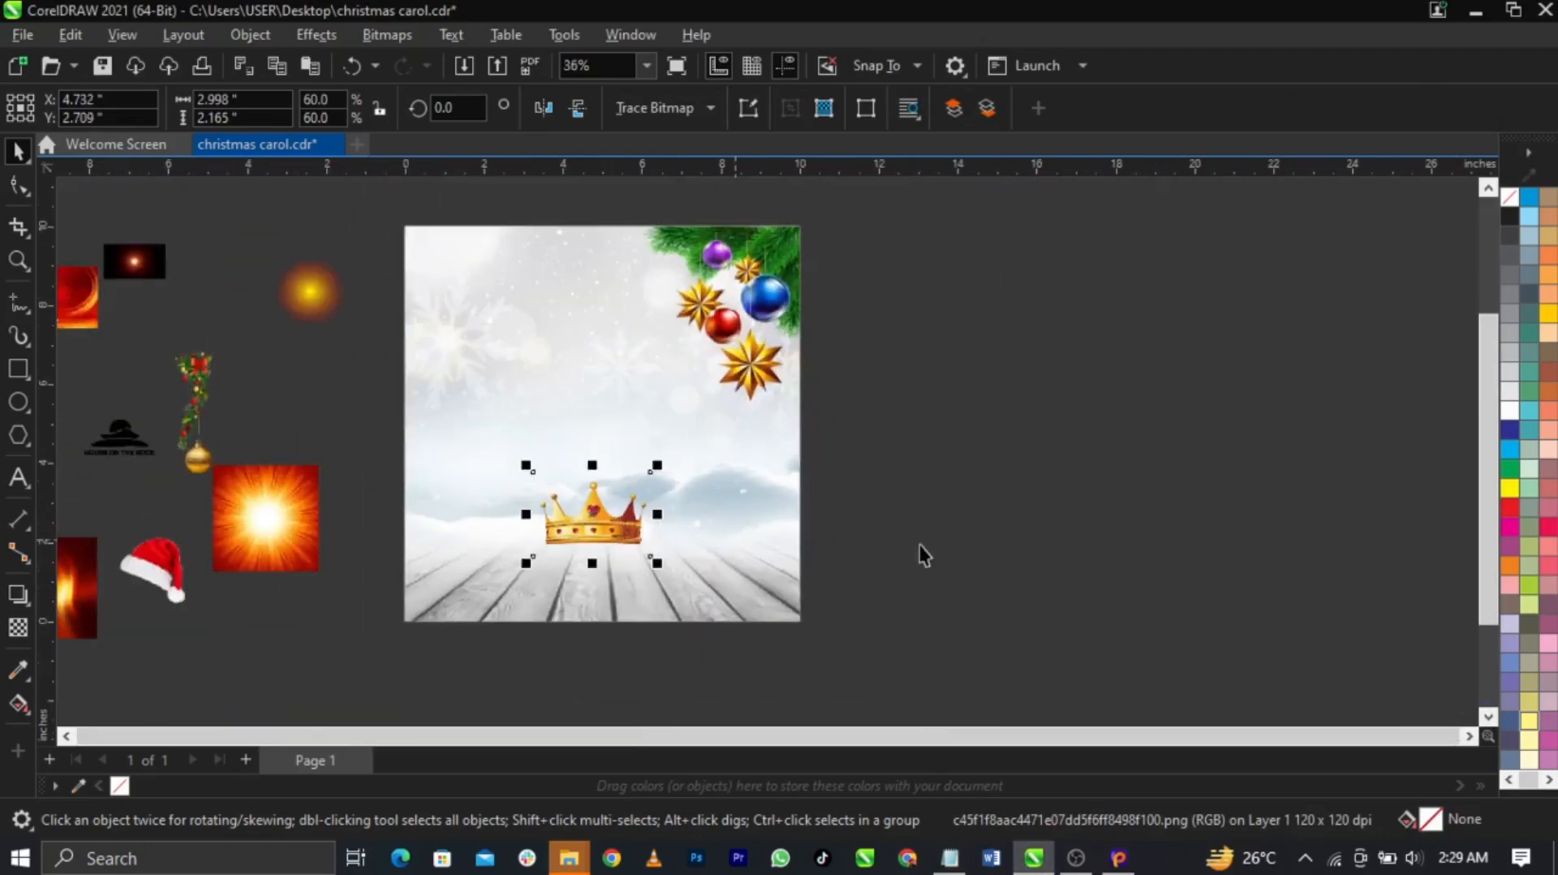
click(810, 619)
click(627, 535)
shift+click(793, 610)
key(c)
click(859, 587)
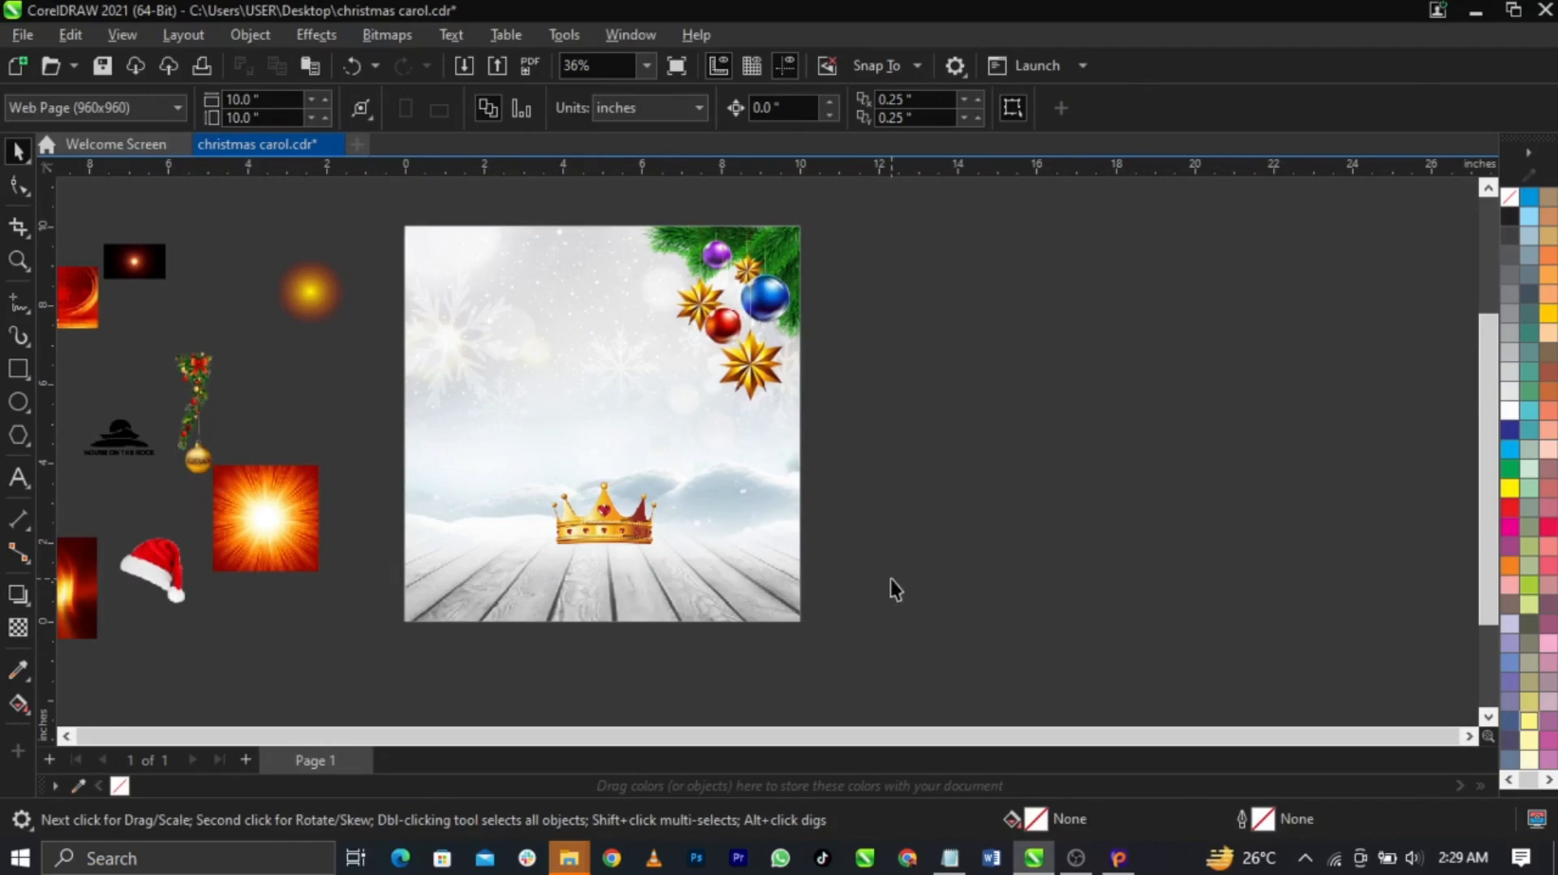
scroll(615, 575, up, 3)
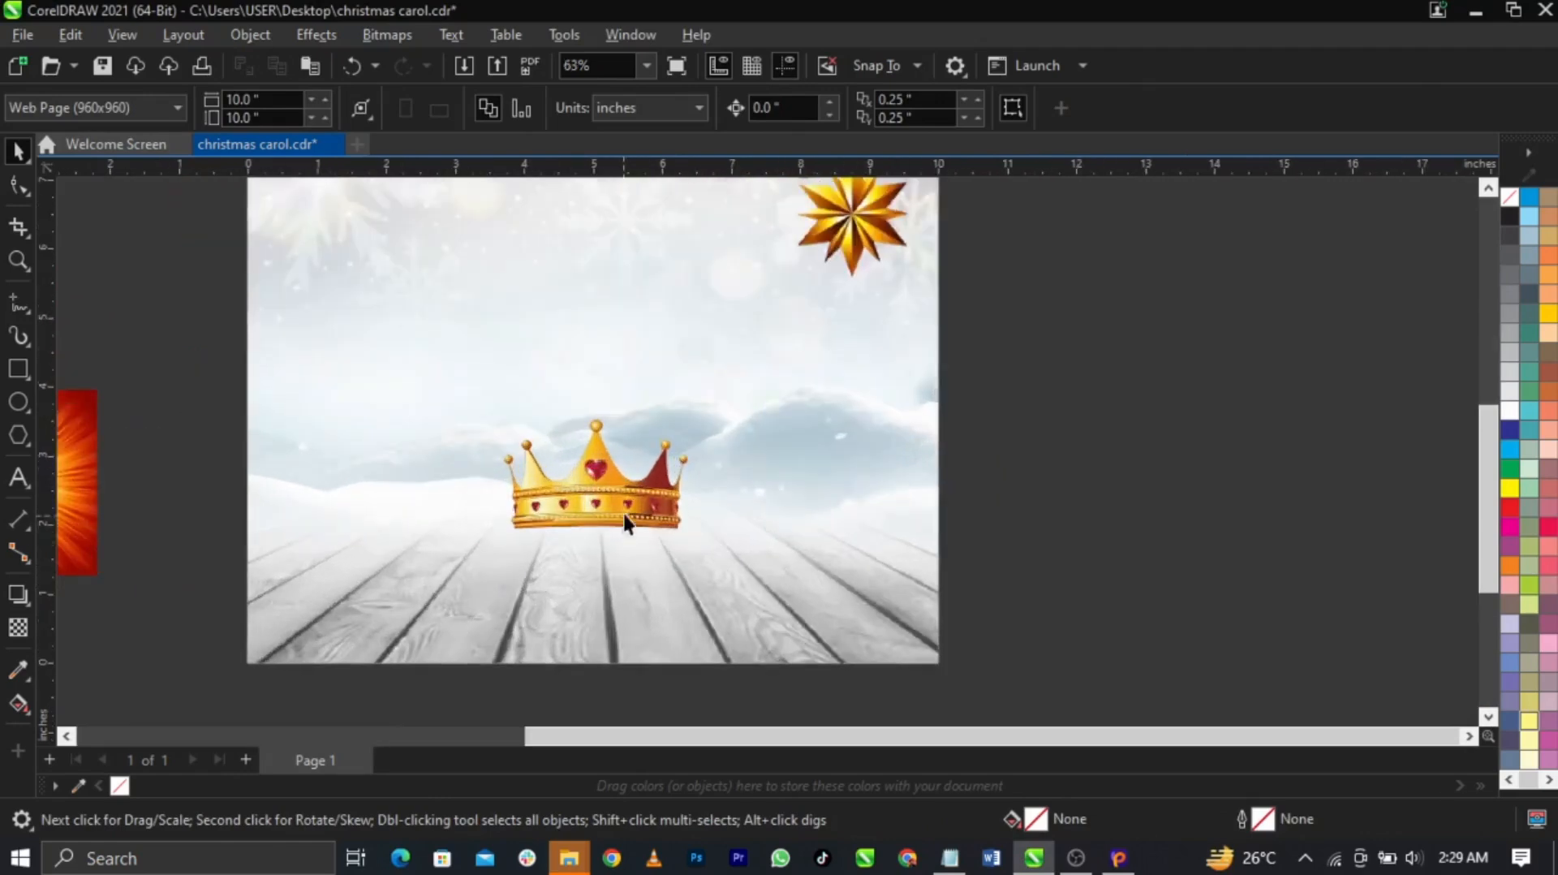
click(690, 542)
drag(703, 559, 713, 576)
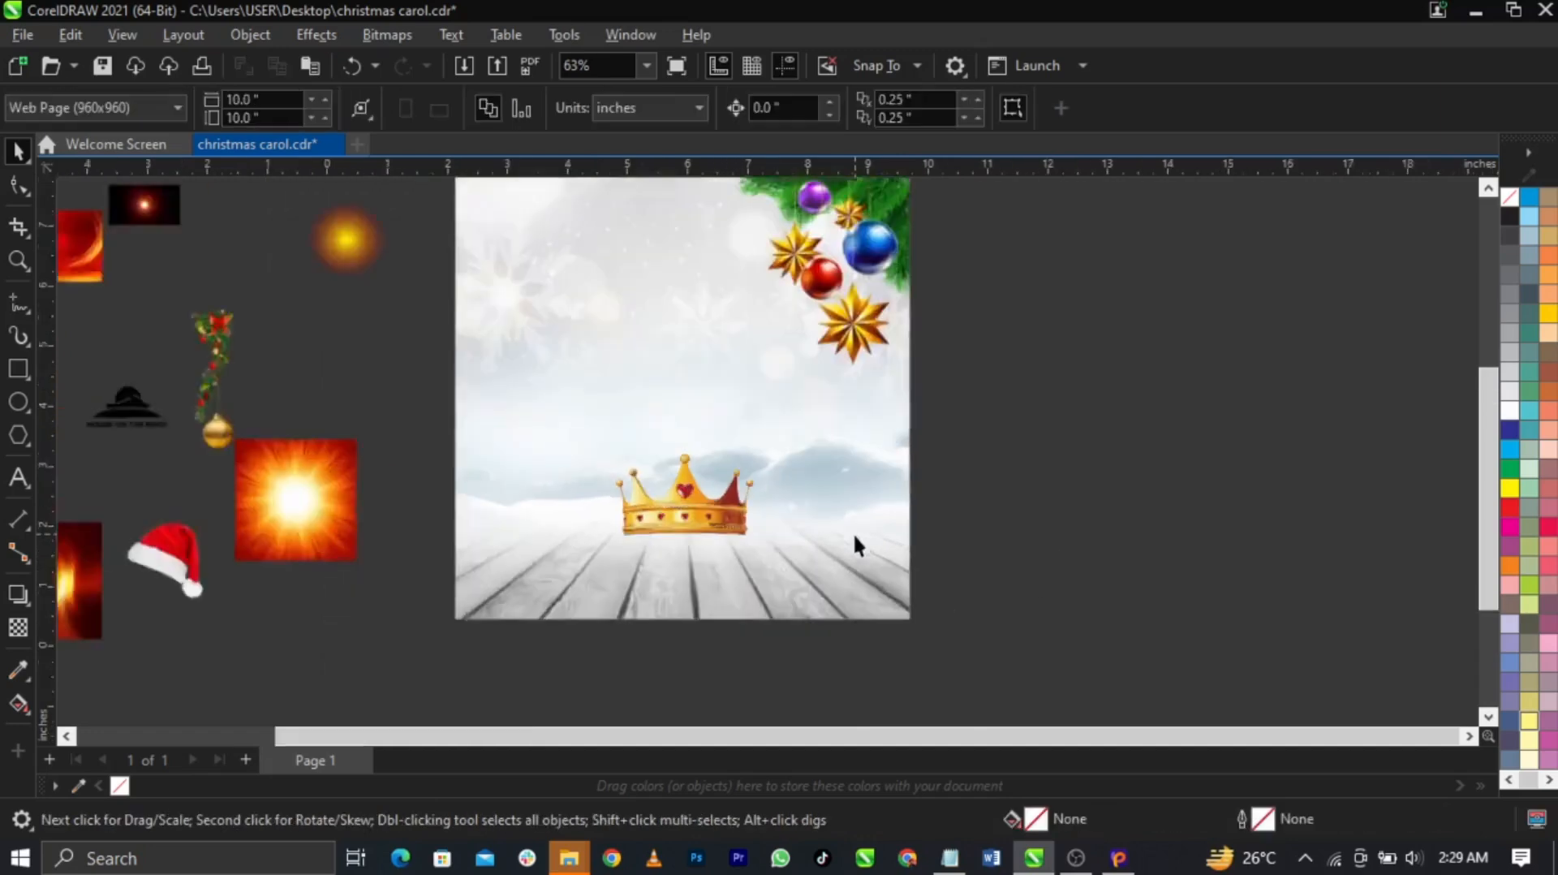
Drag the dark light-flare image onto the page
scroll(854, 533, down, 2)
scroll(713, 424, up, 3)
scroll(612, 428, down, 2)
scroll(776, 557, up, 1)
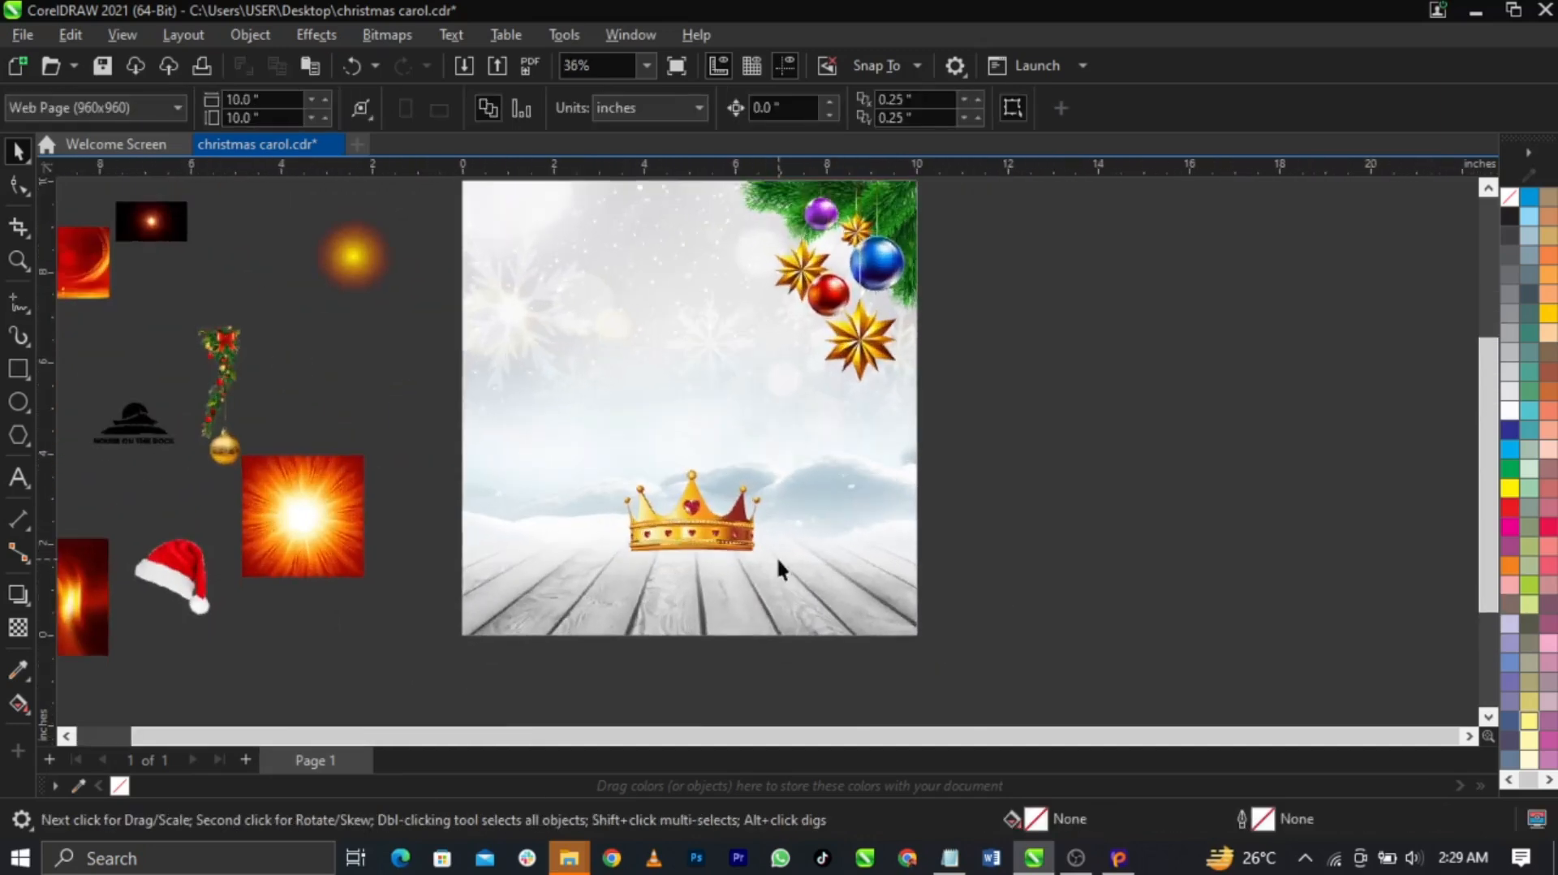
scroll(796, 569, up, 2)
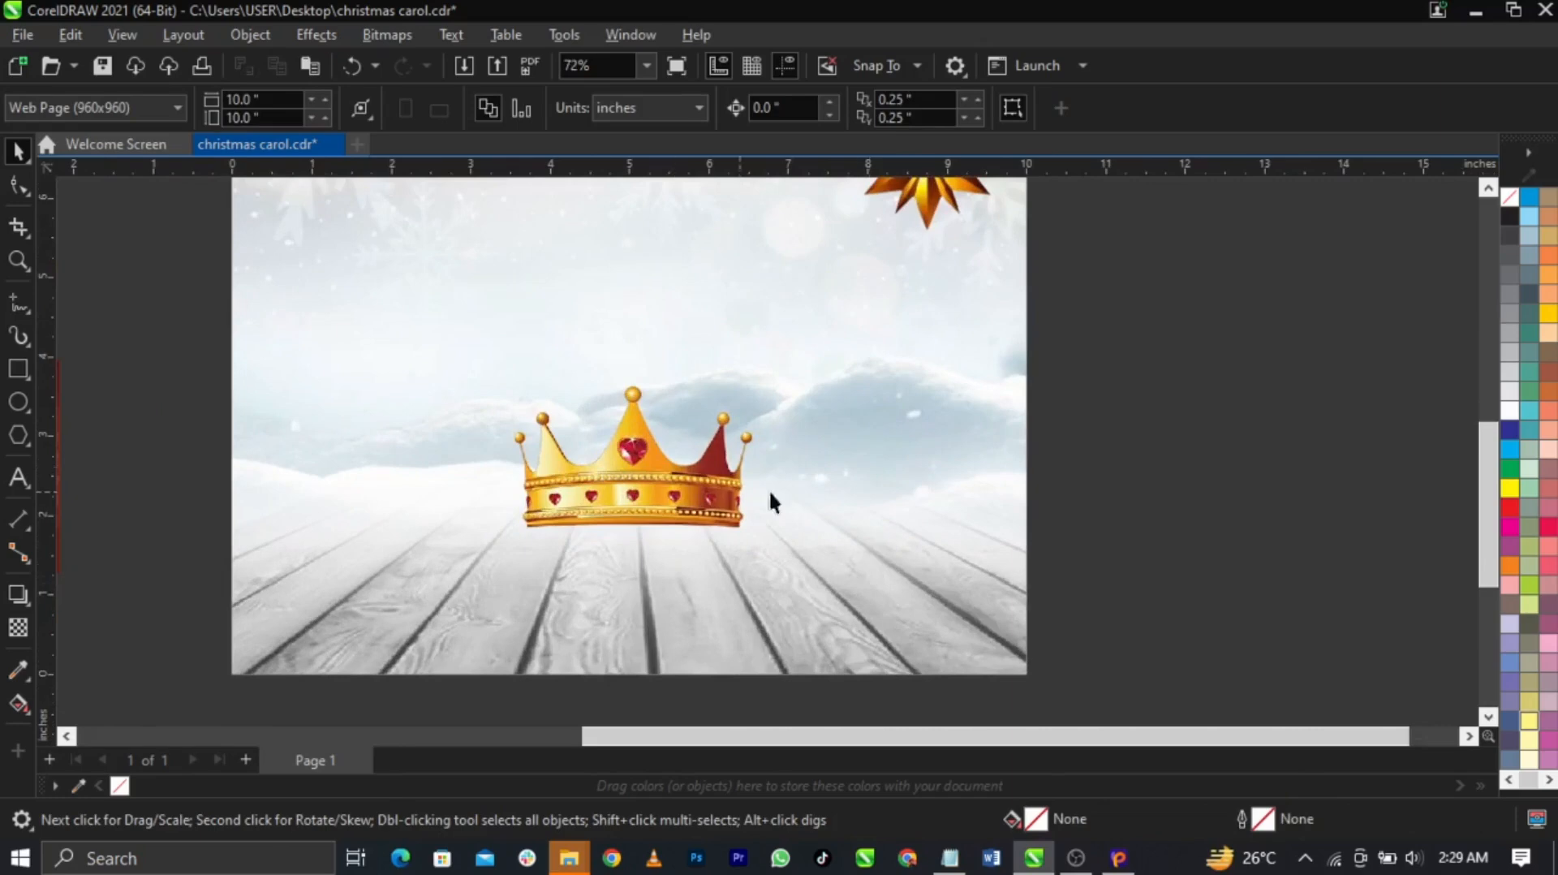
scroll(808, 490, down, 3)
drag(327, 256, 737, 383)
scroll(622, 510, up, 2)
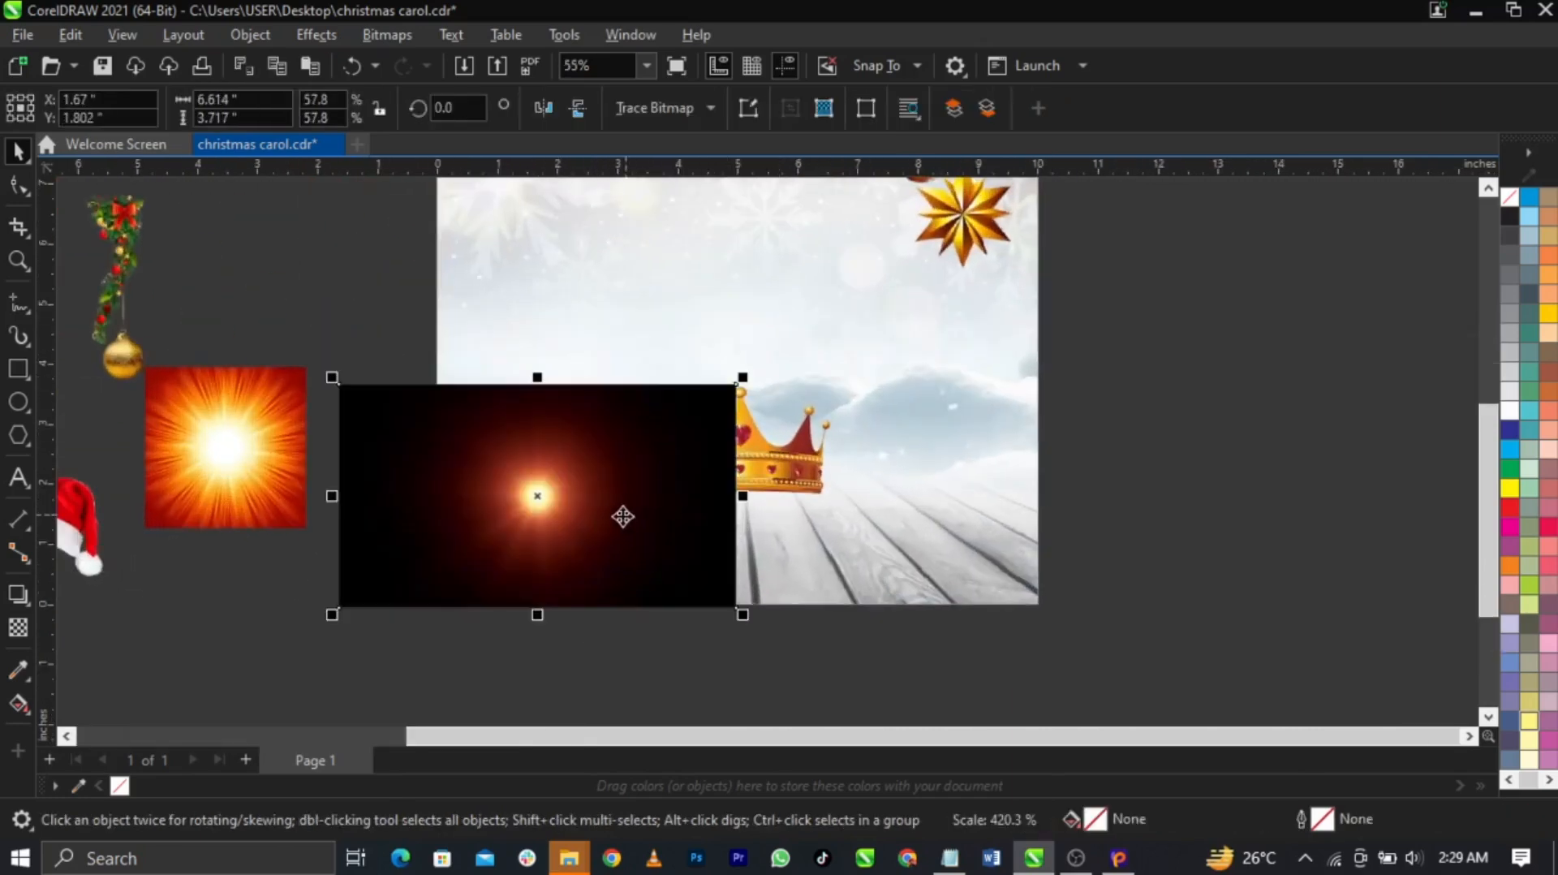
Enlarge the light flare about four times, fade its right side, and convert it to an RGB bitmap
drag(626, 514, 647, 456)
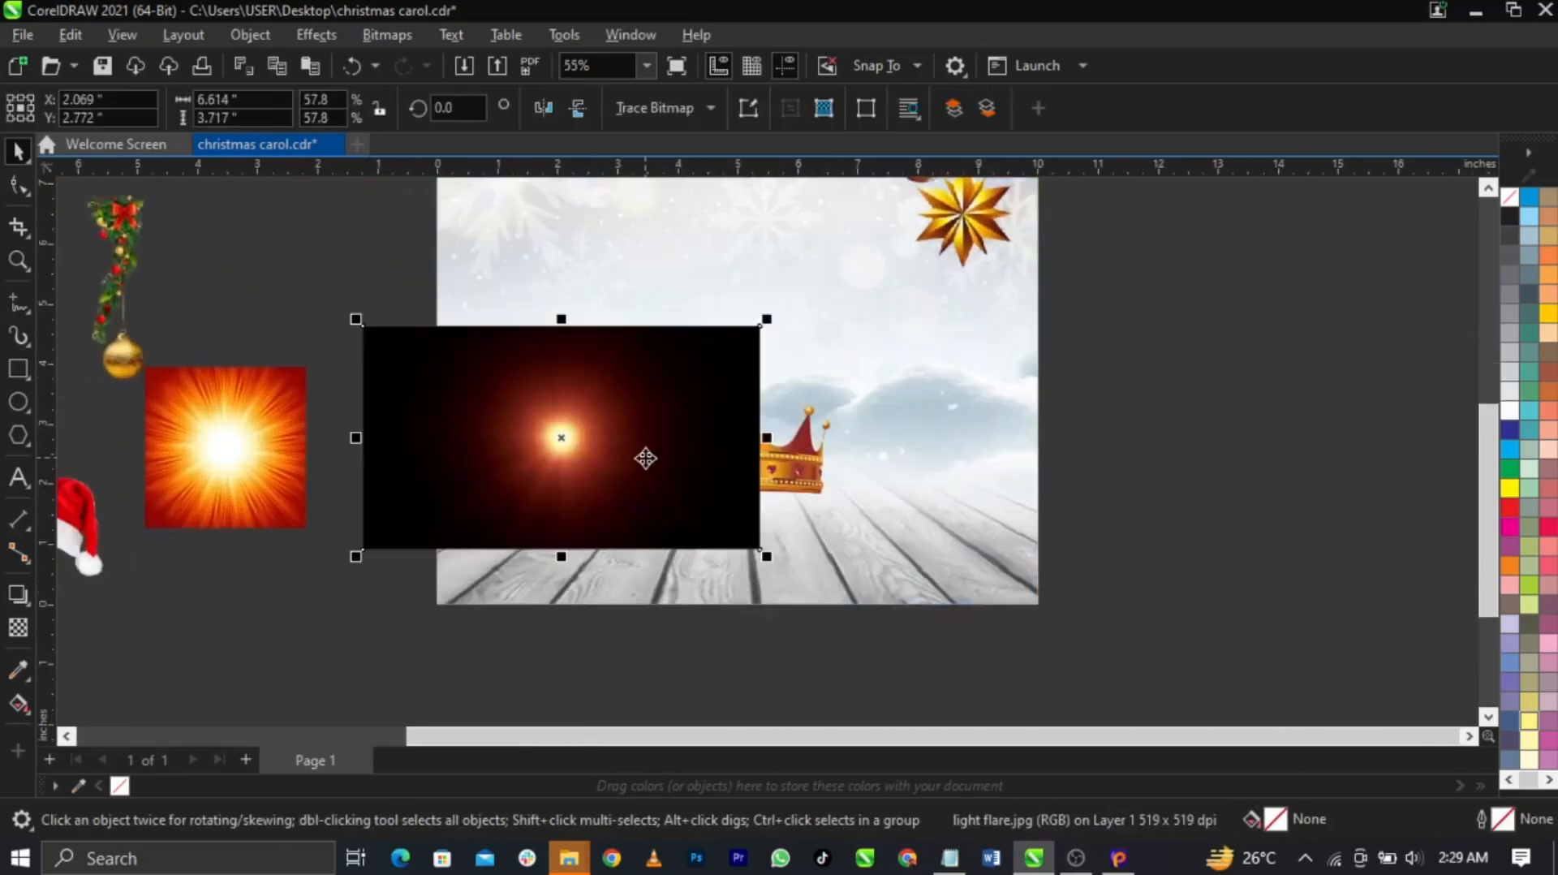
click(16, 638)
drag(597, 457, 759, 457)
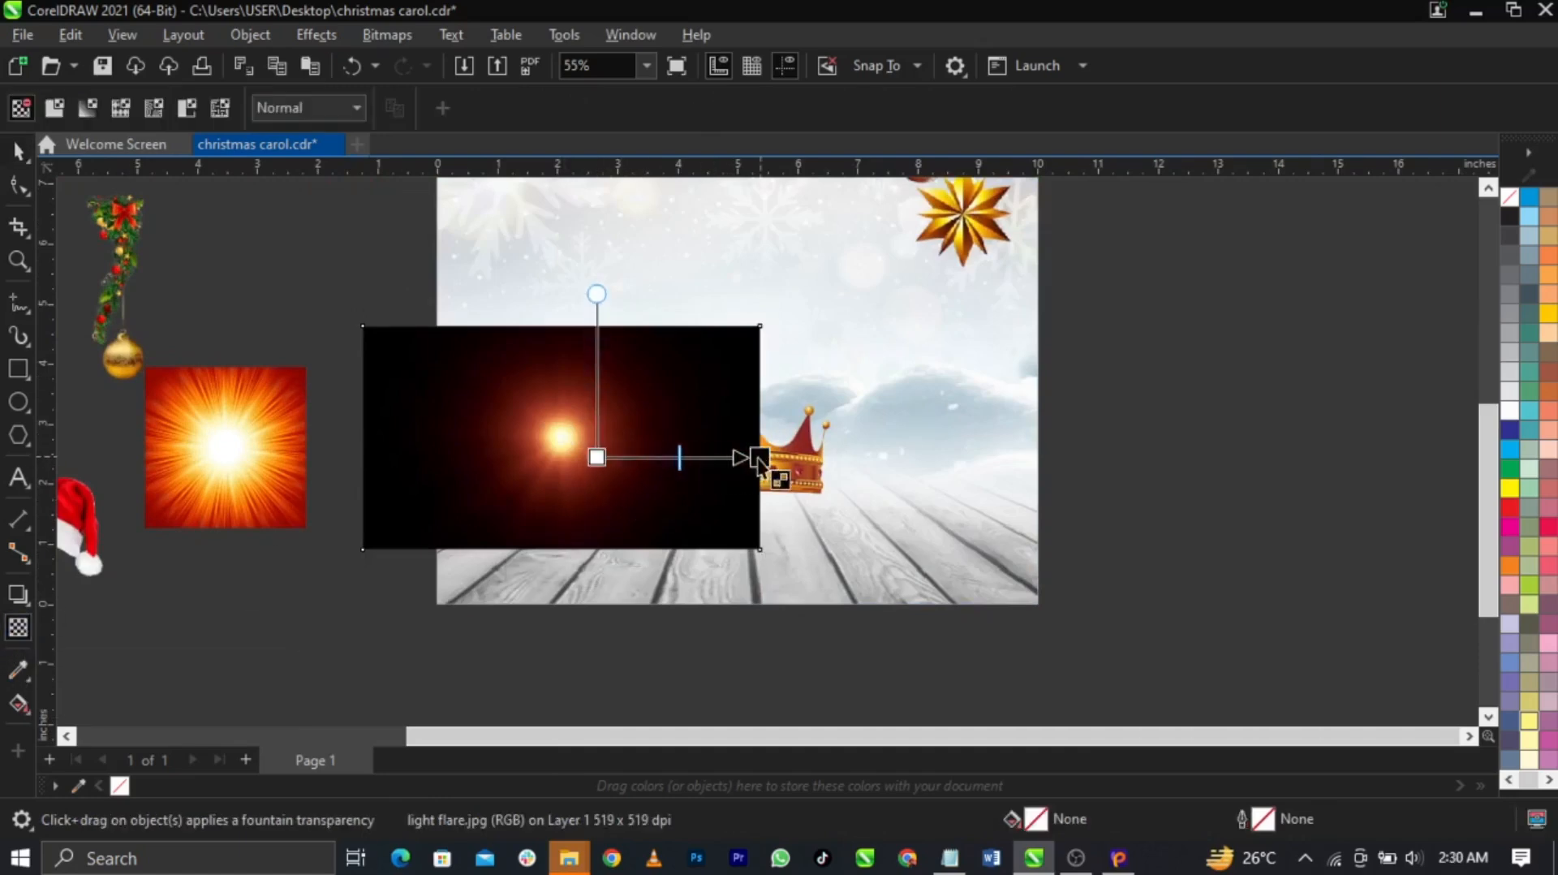
click(385, 35)
click(412, 61)
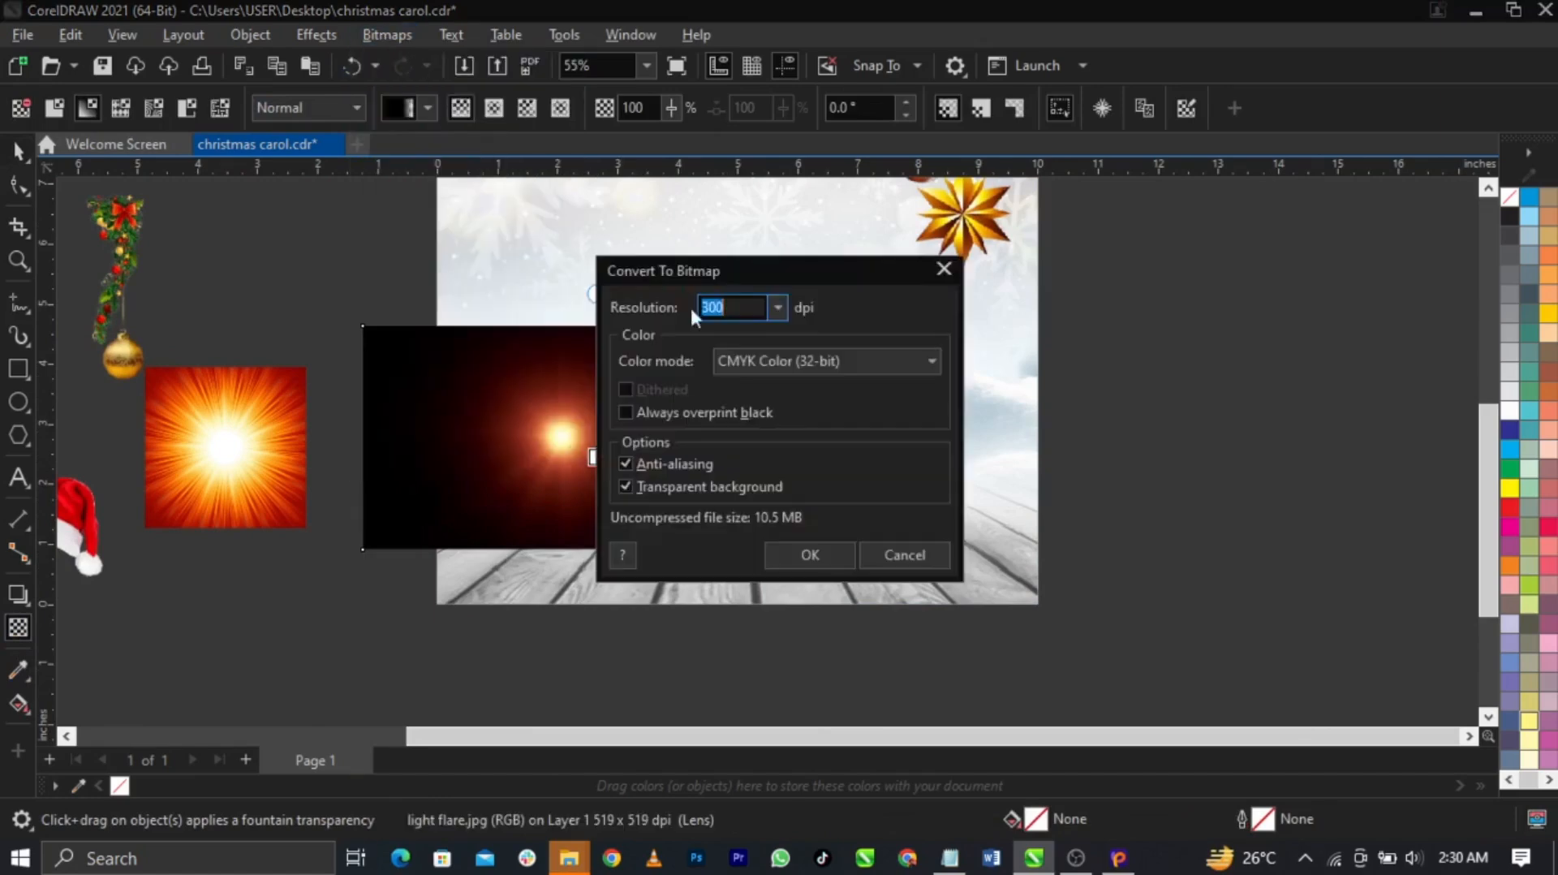
click(763, 359)
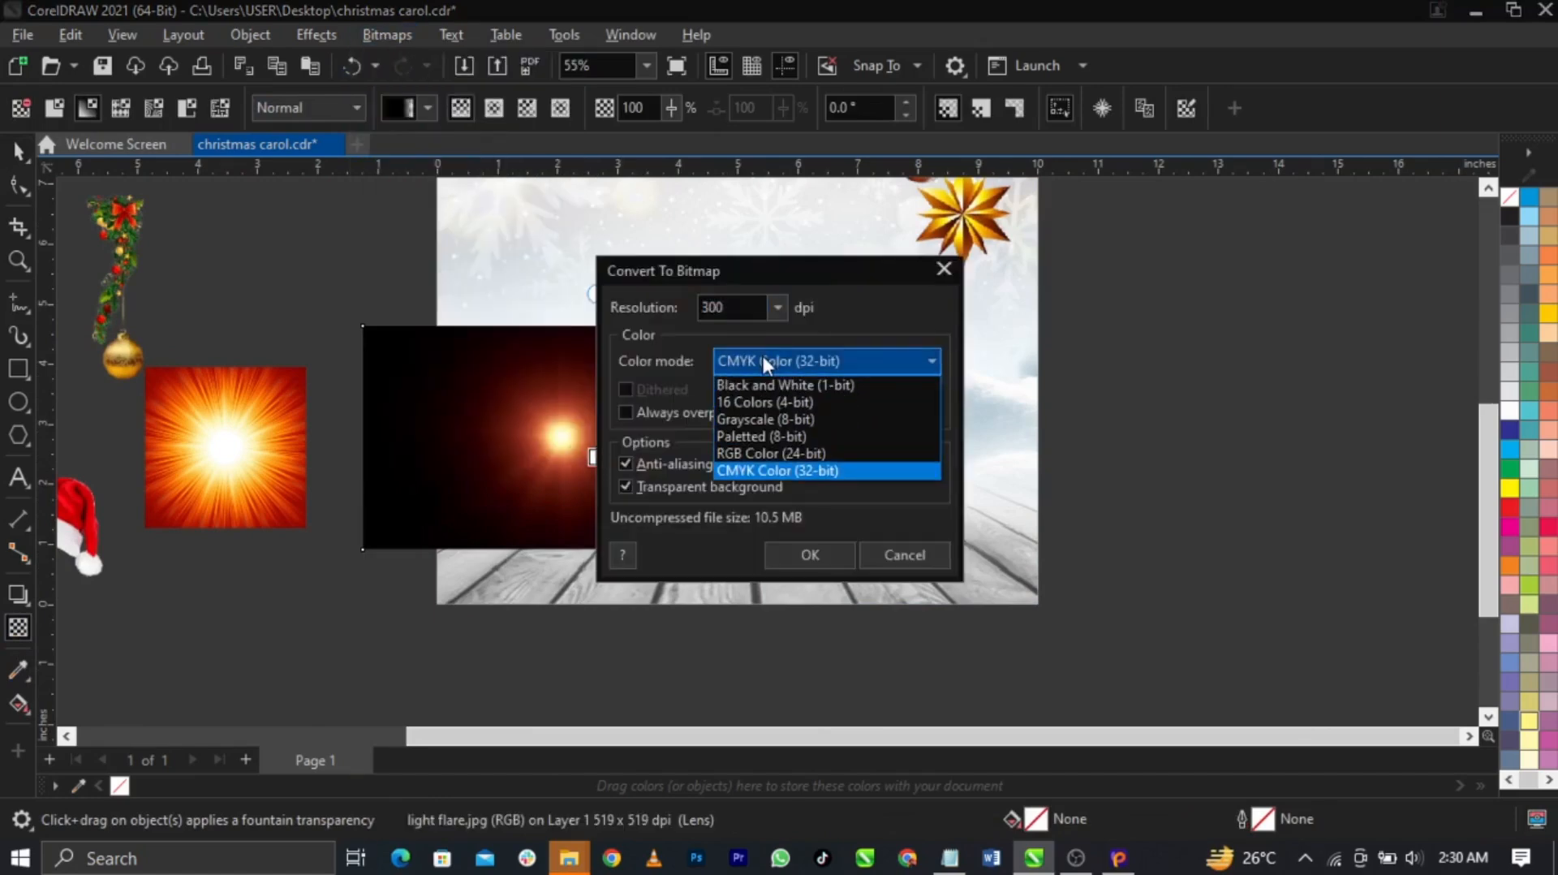
click(774, 456)
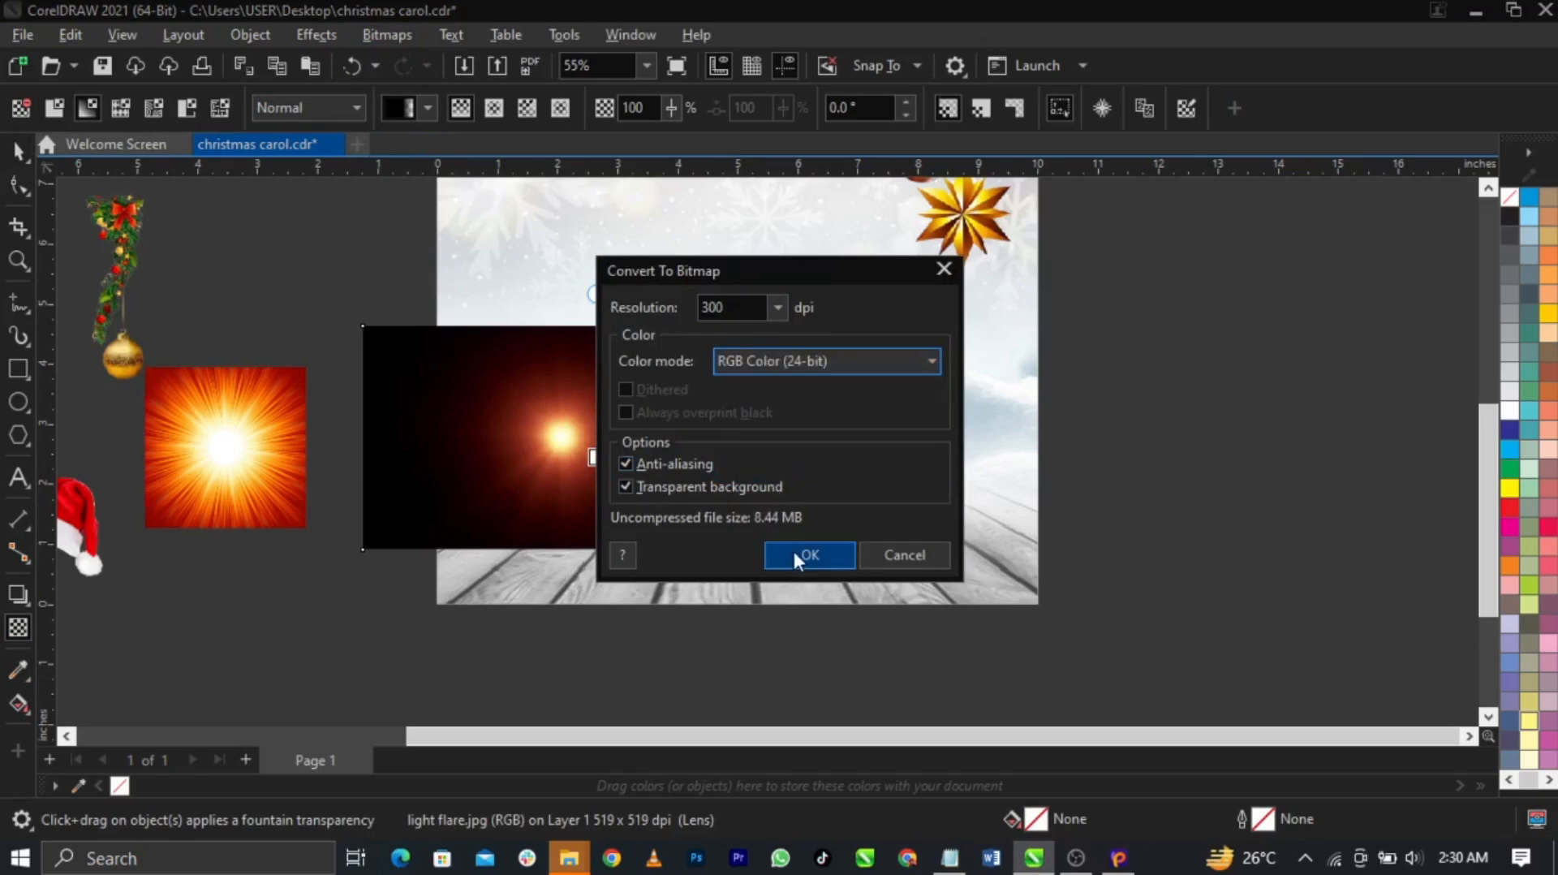
click(795, 557)
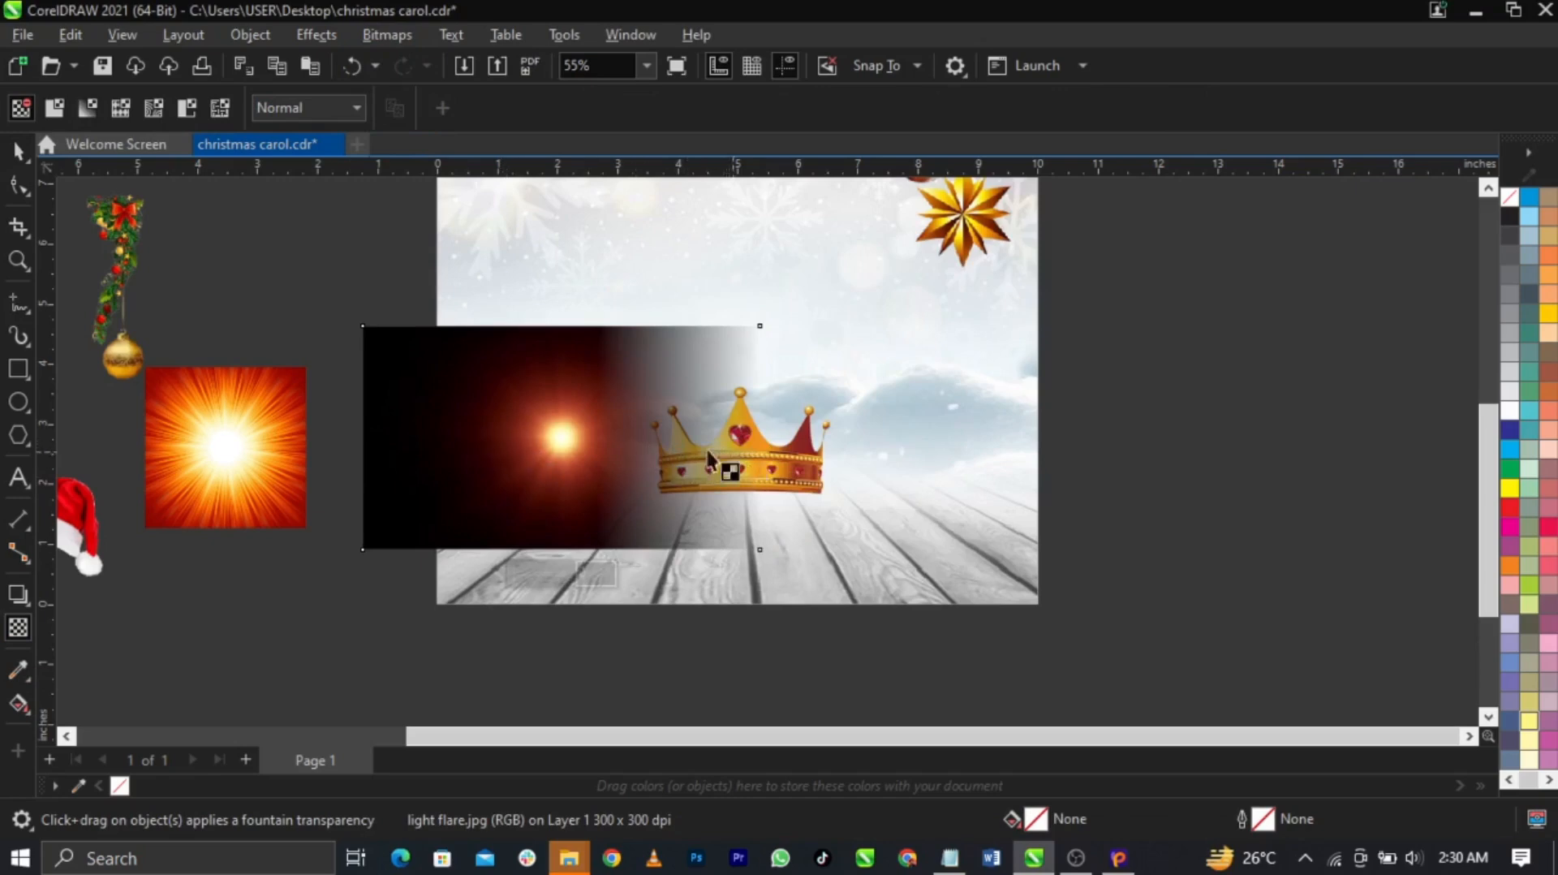
Give the flare a vertical fountain transparency, reconverting it to a bitmap between fades
drag(492, 446, 369, 431)
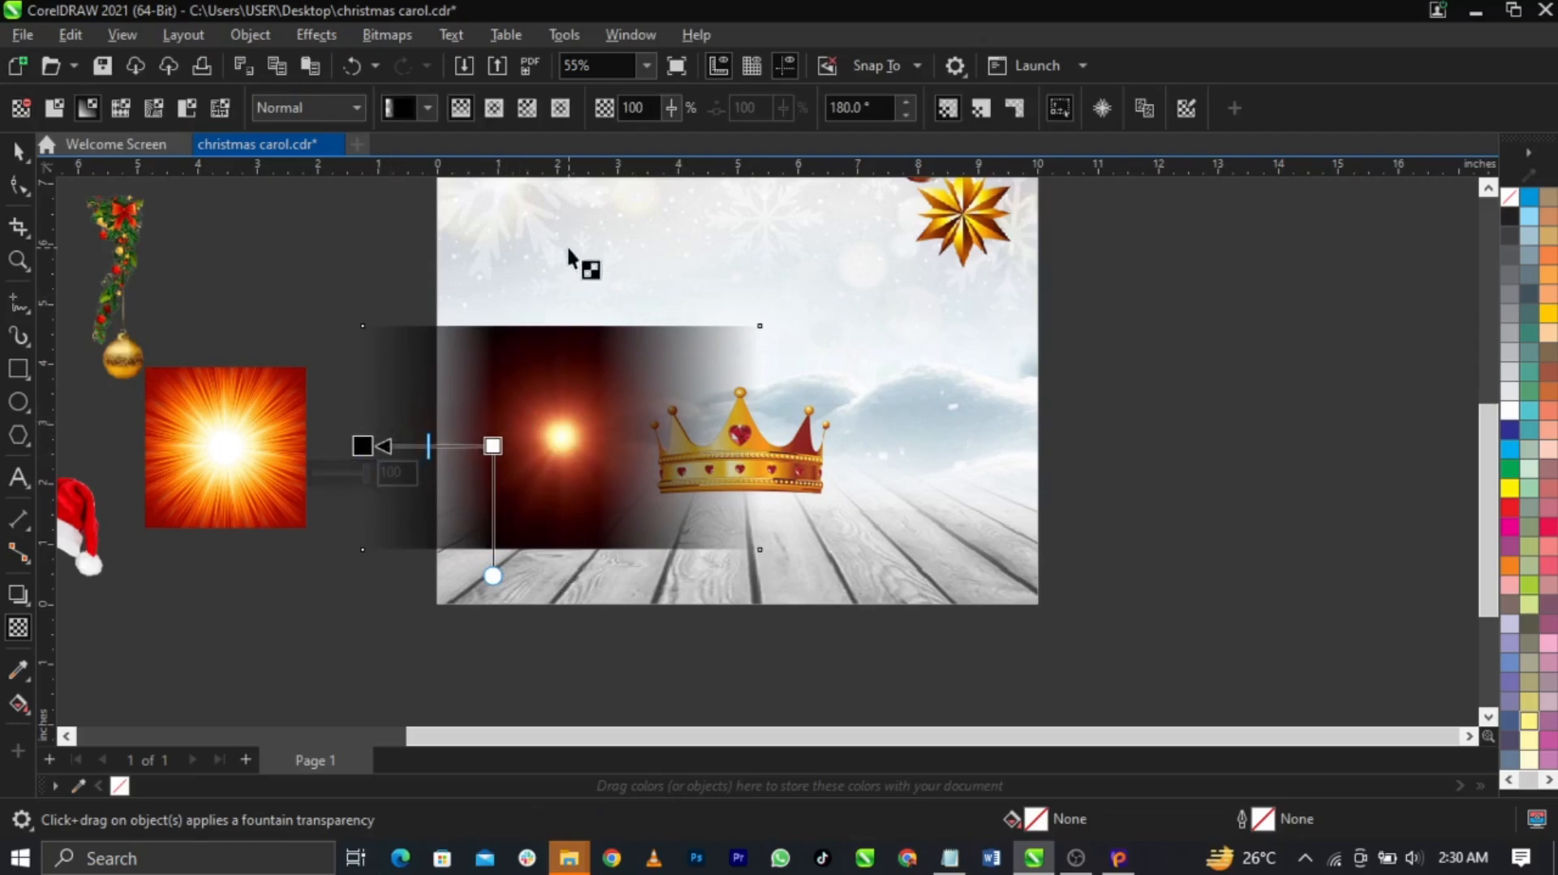
drag(577, 419, 577, 326)
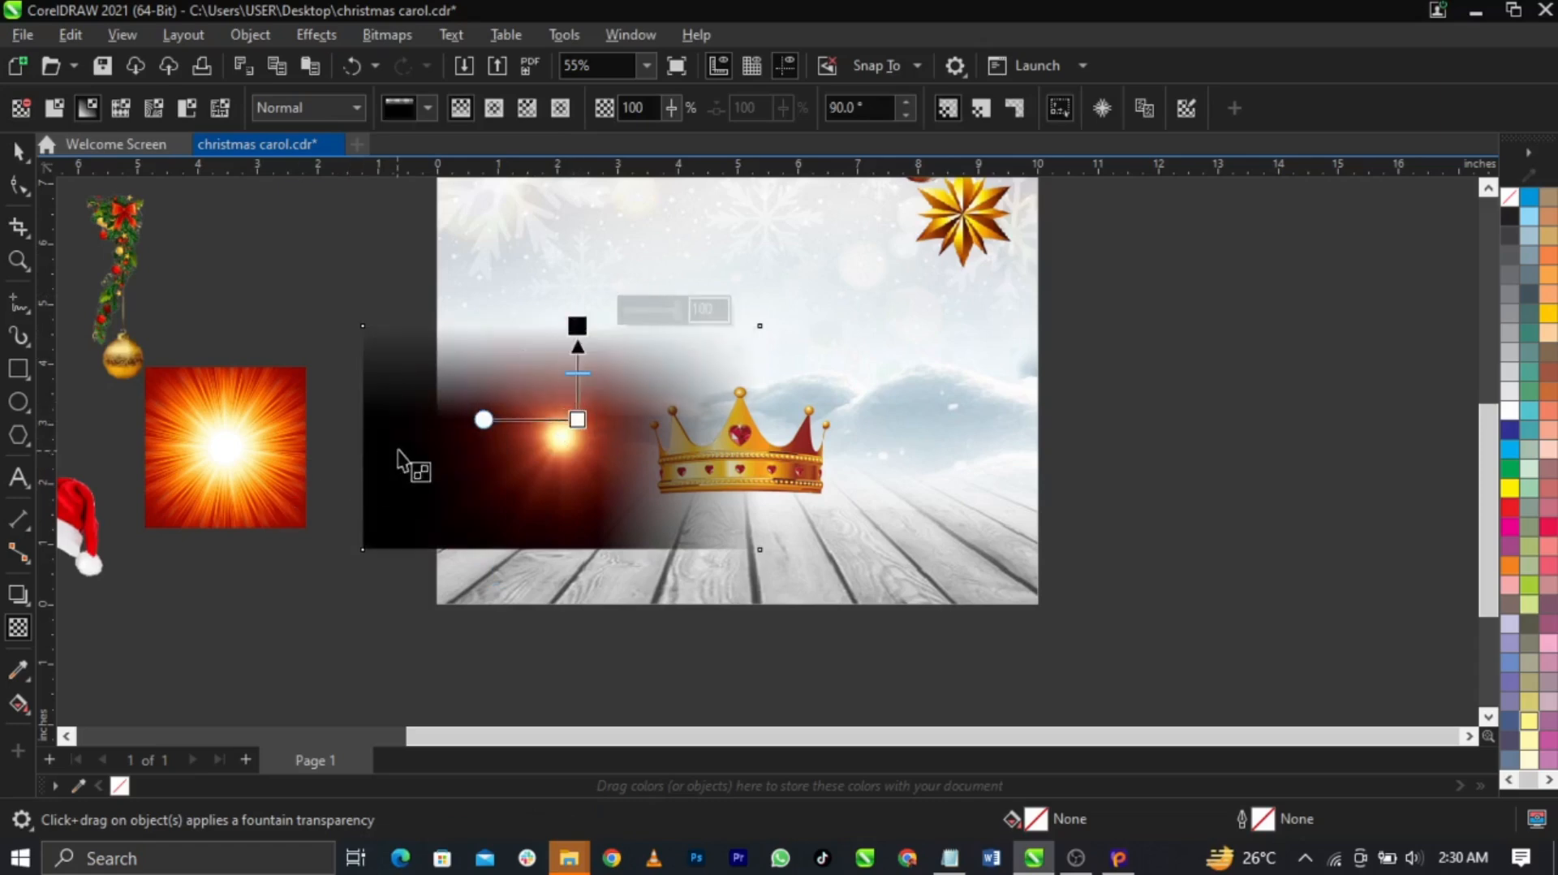
key(ctrl+z)
click(398, 34)
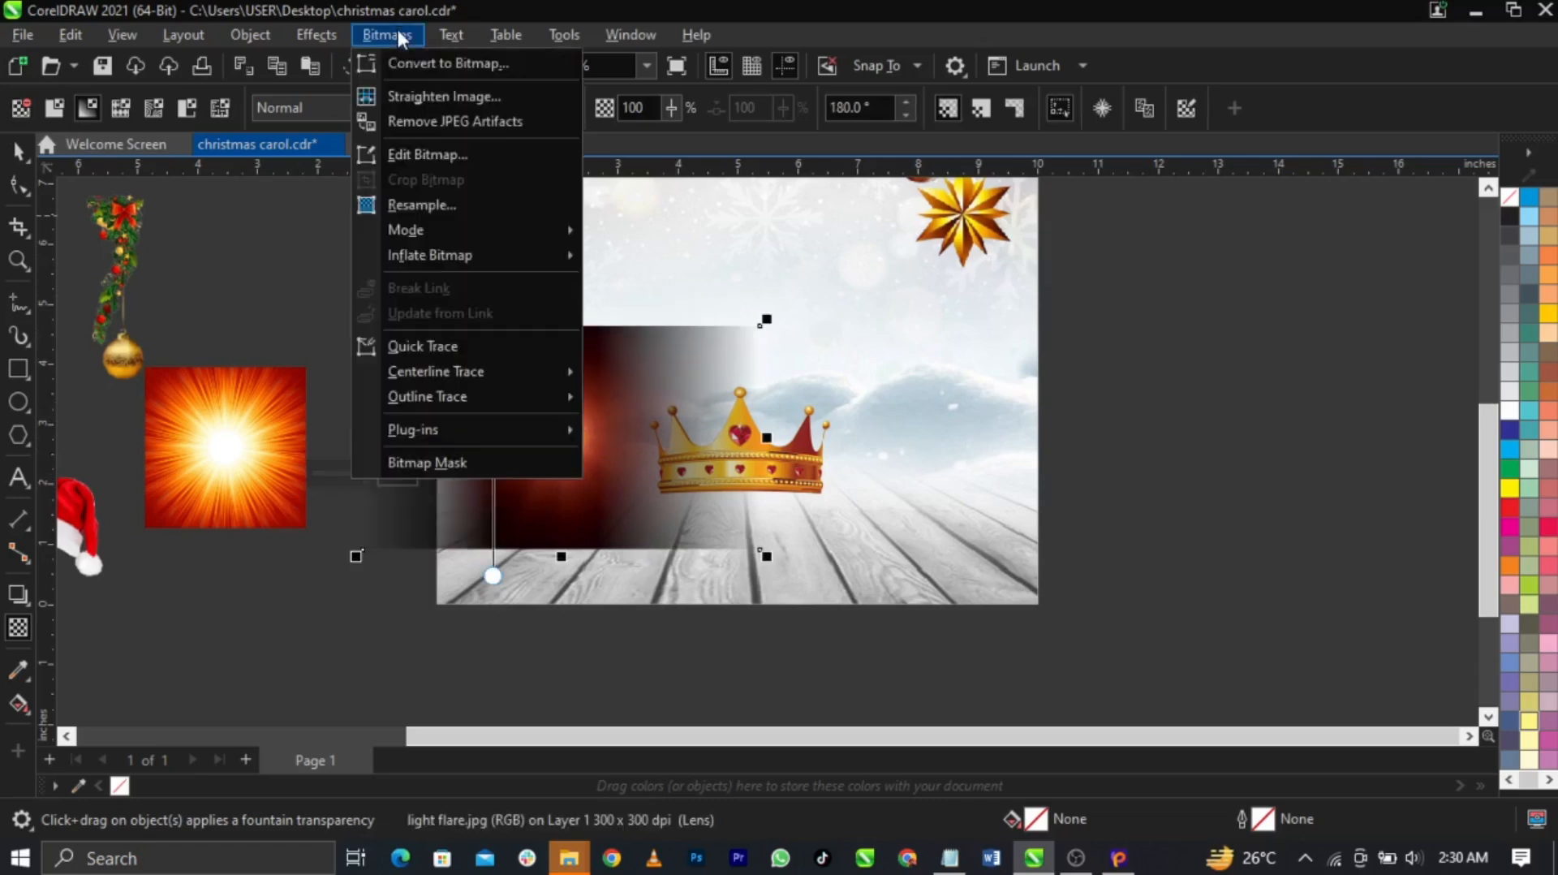
click(427, 61)
click(812, 553)
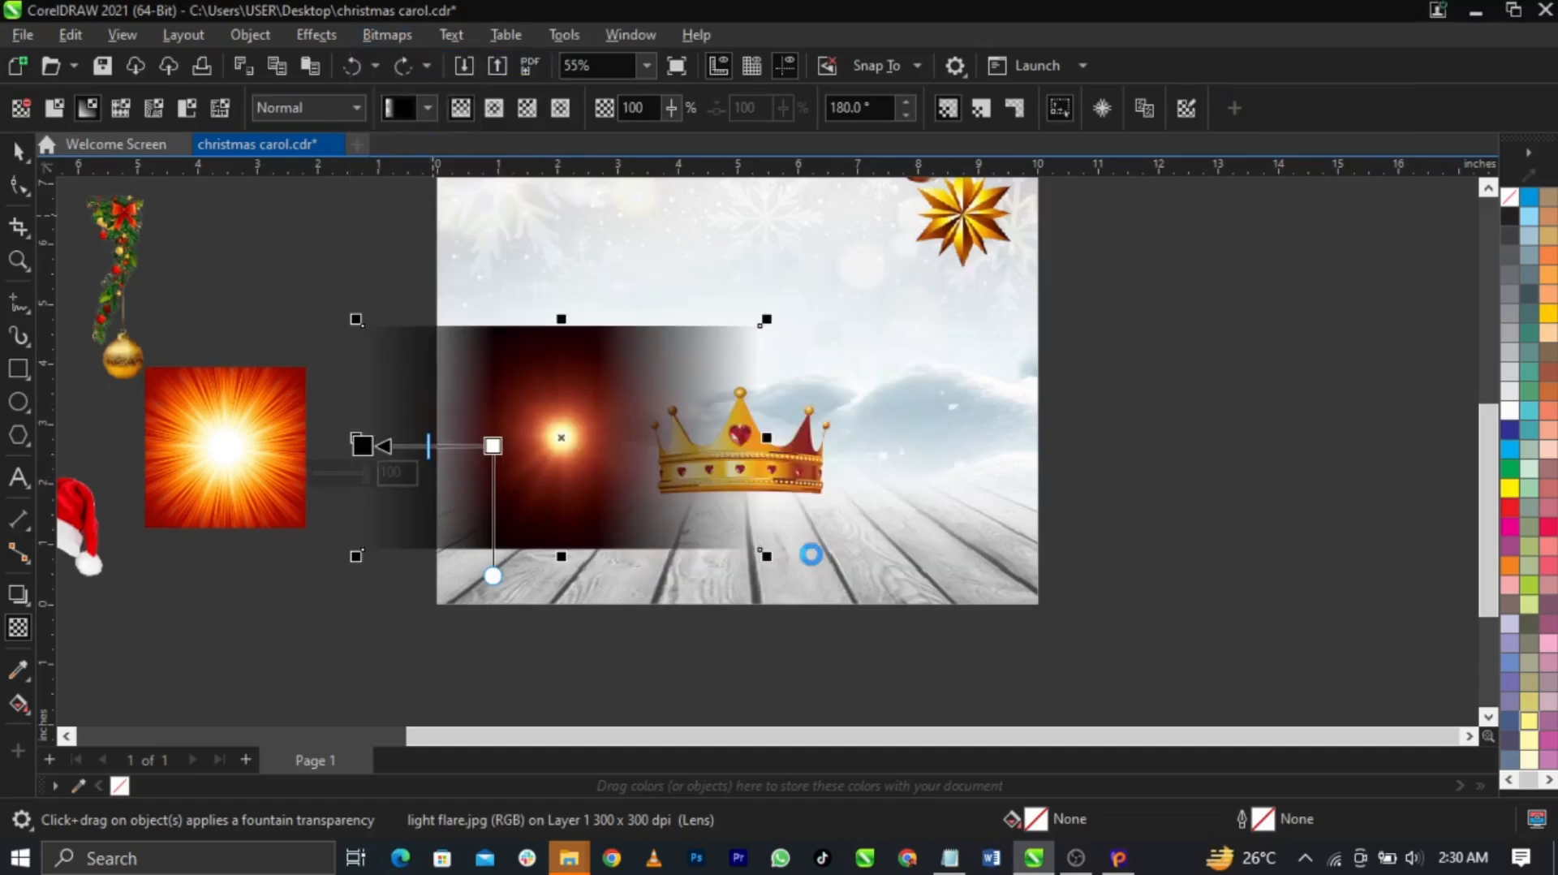
drag(574, 395, 574, 326)
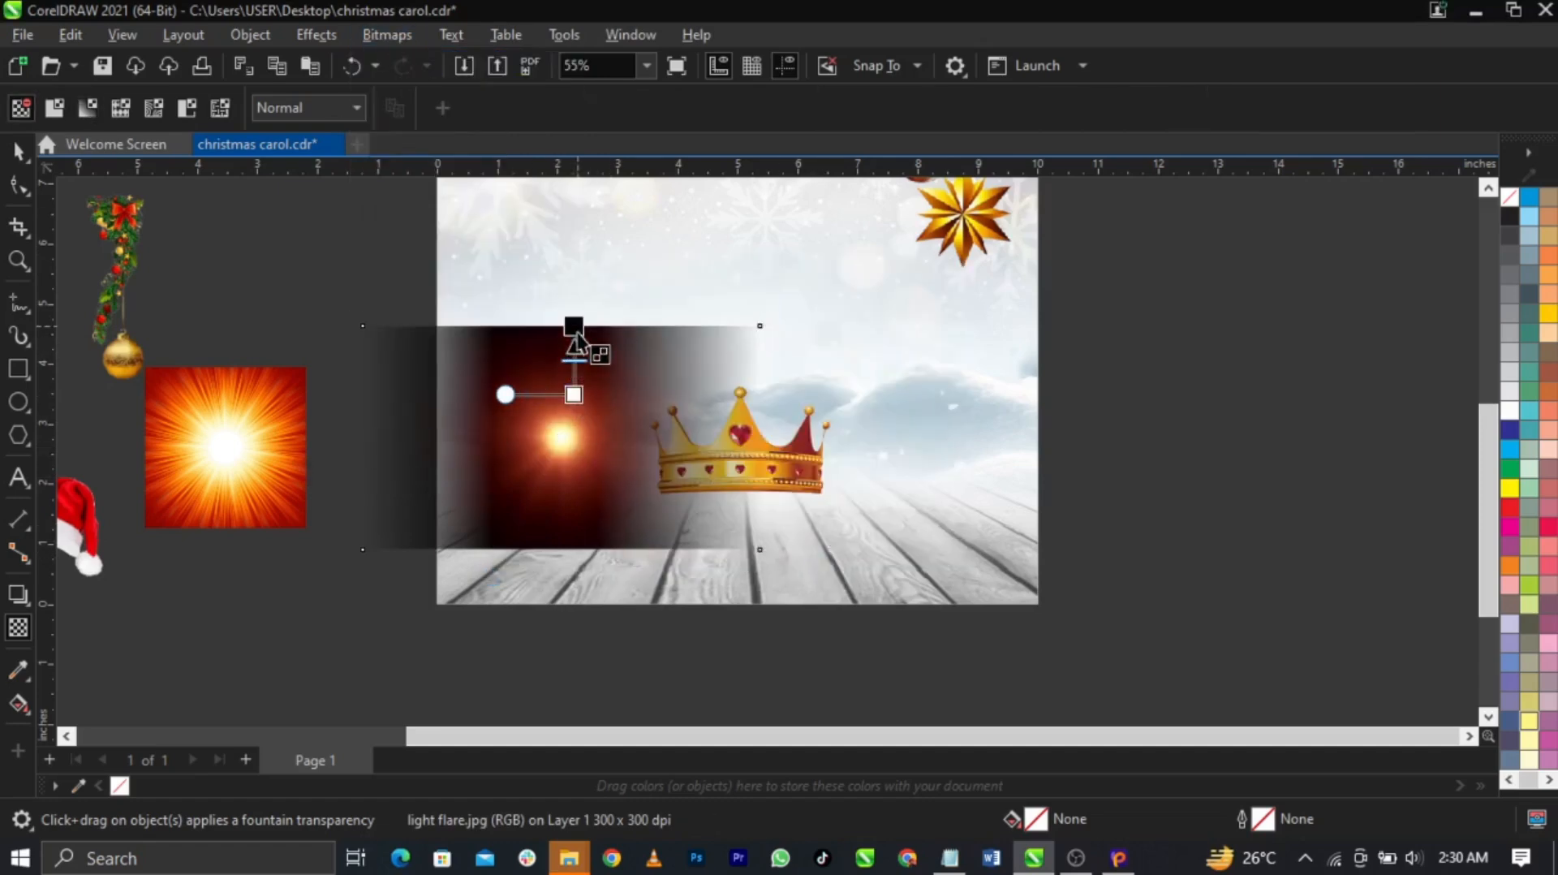
click(396, 34)
click(428, 62)
click(809, 555)
drag(570, 486, 569, 542)
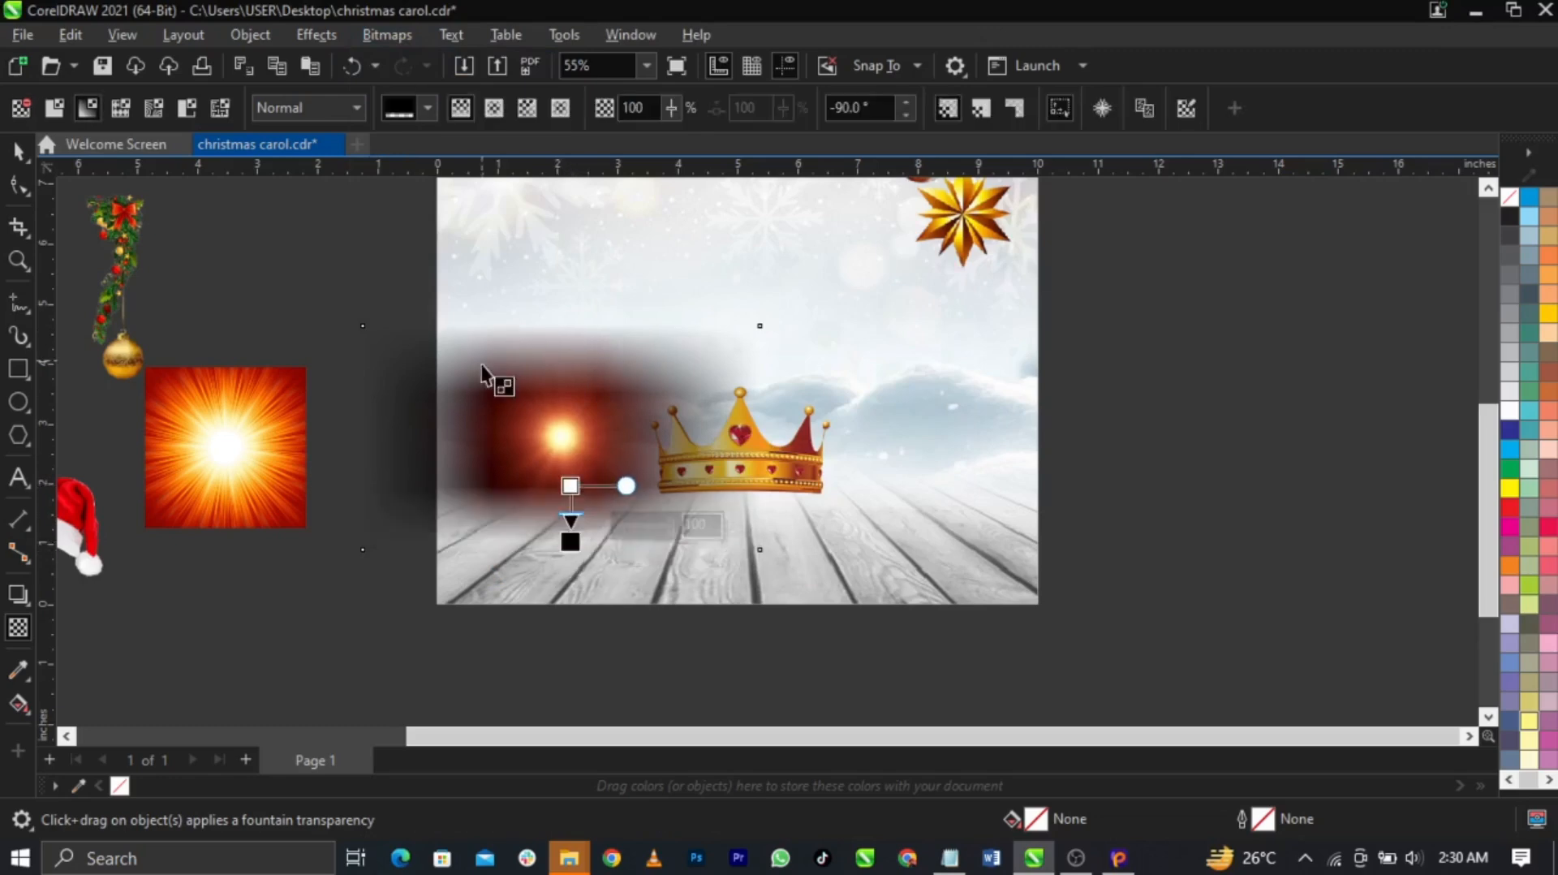
Set the flare's transparency merge mode to Screen and move it right over the crown
click(320, 102)
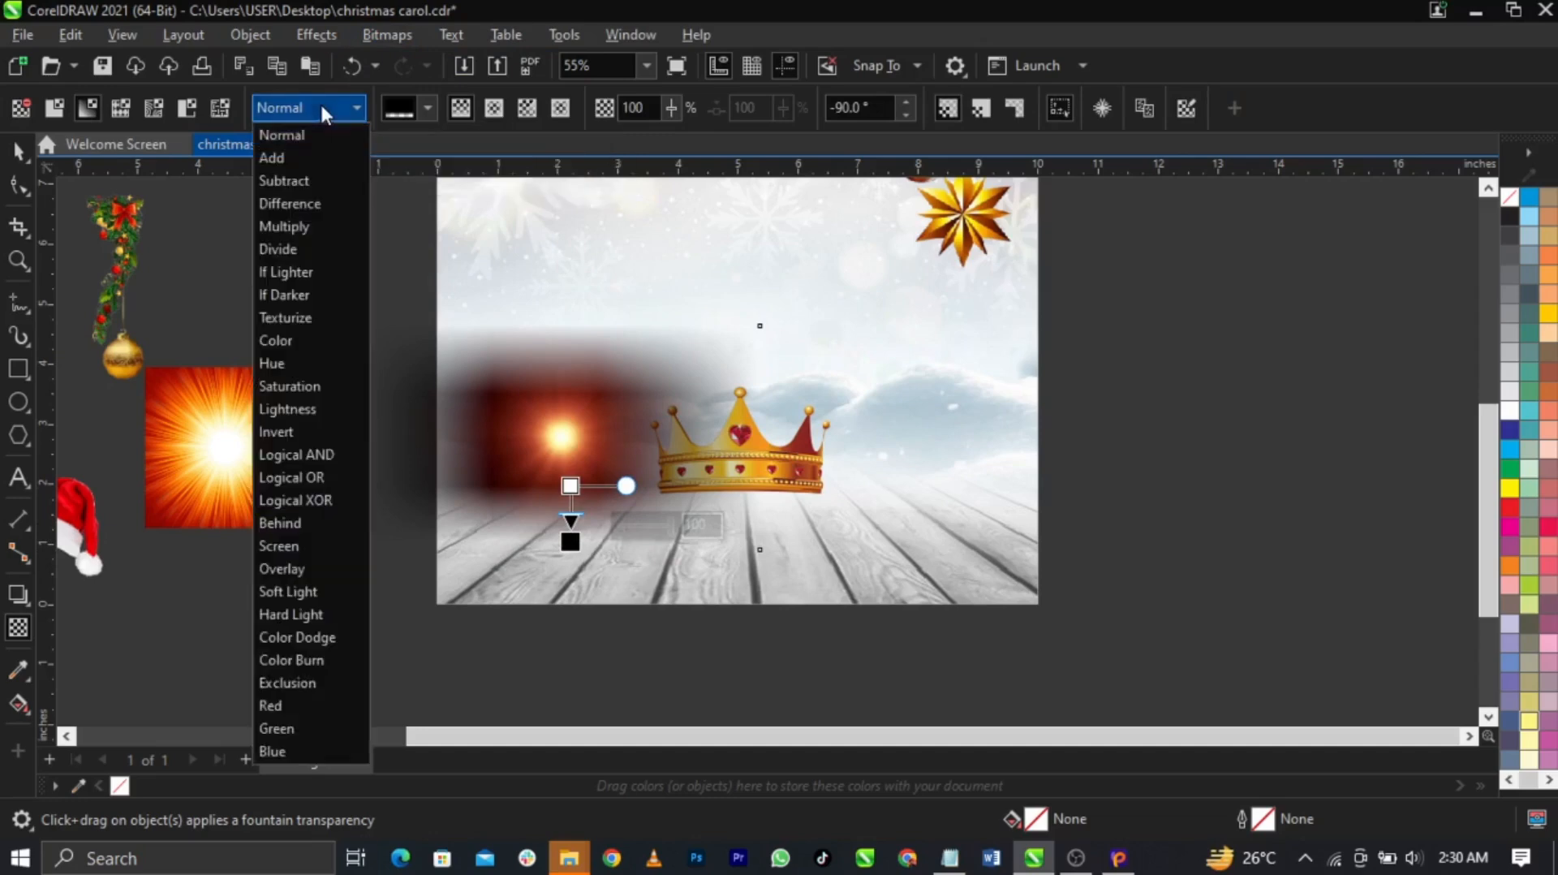
click(318, 543)
key(space)
drag(522, 469, 814, 445)
scroll(827, 462, up, 2)
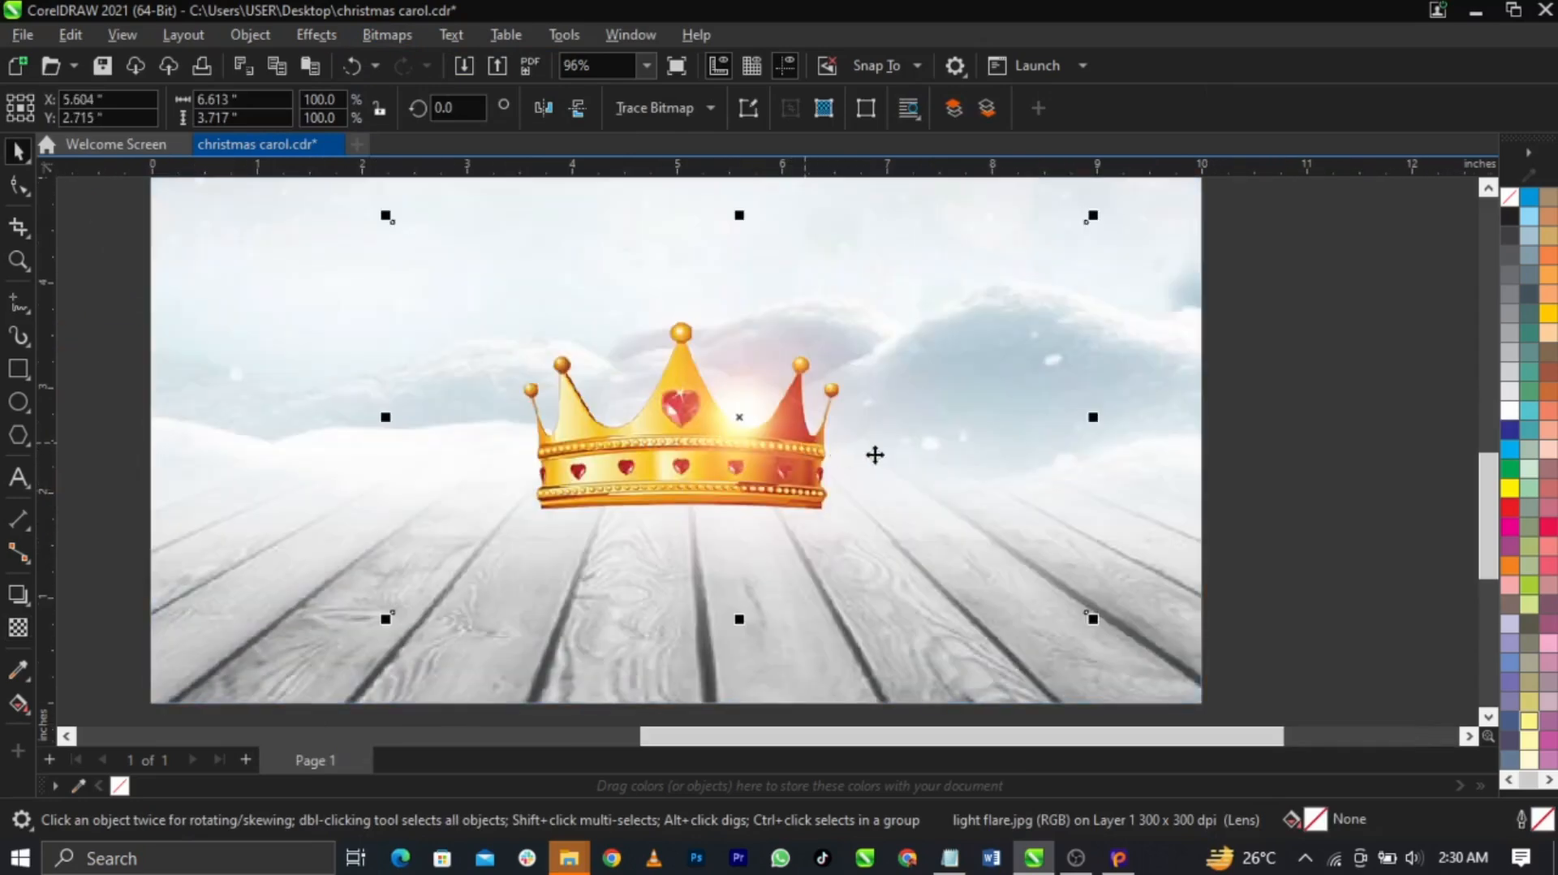
Enlarge the flare to 107%, reposition it, and squash it into a flat band by the crown
drag(1092, 620, 1120, 631)
drag(922, 508, 854, 447)
drag(788, 439, 787, 401)
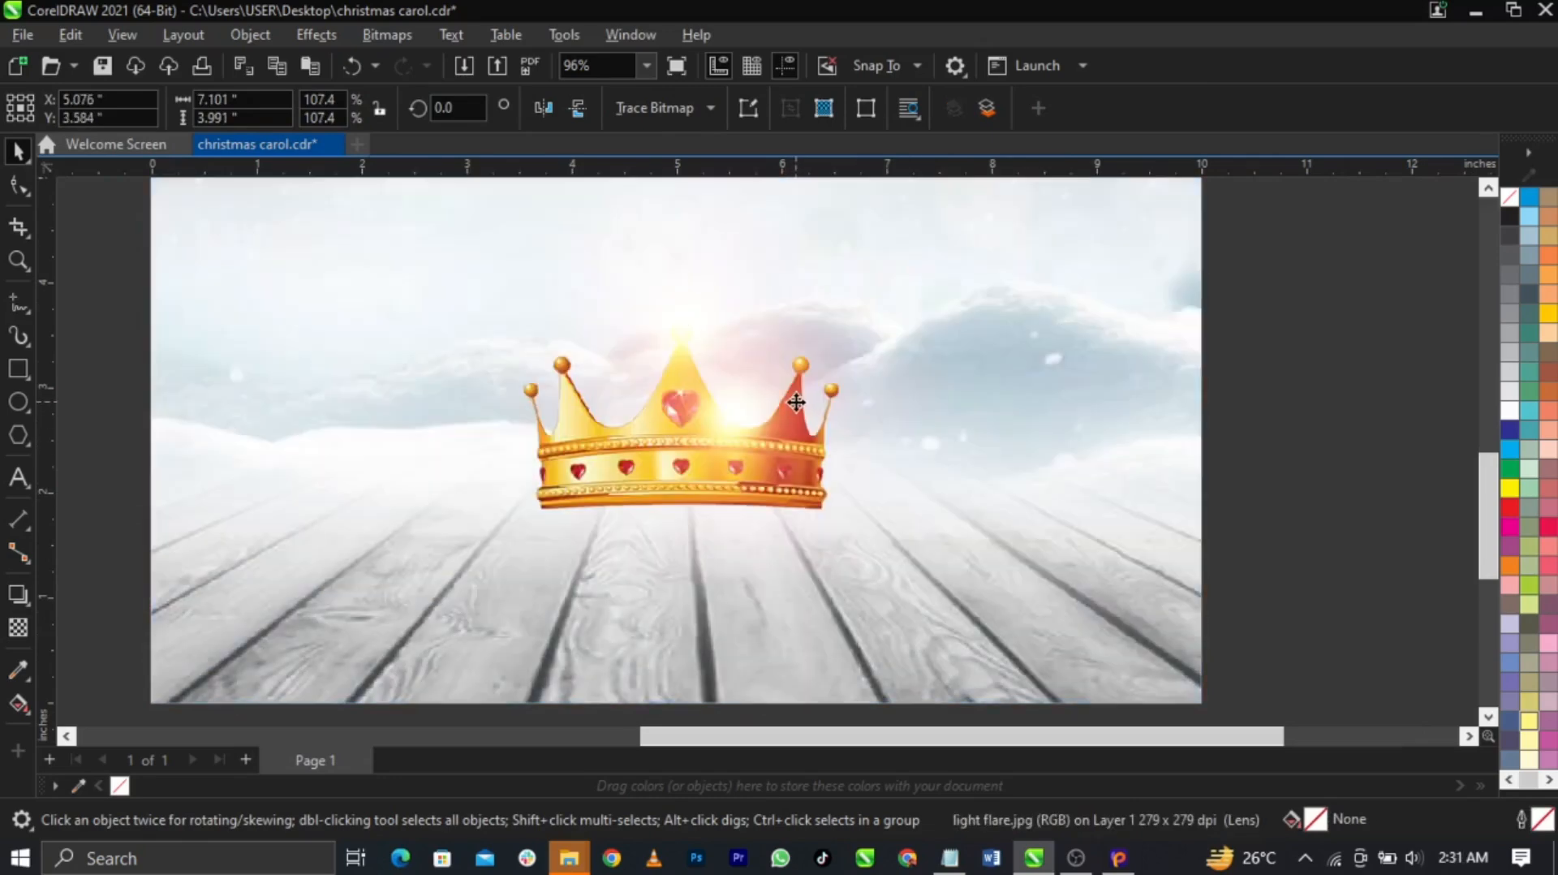
click(793, 371)
drag(793, 371, 647, 553)
drag(543, 297, 718, 511)
scroll(705, 505, up, 2)
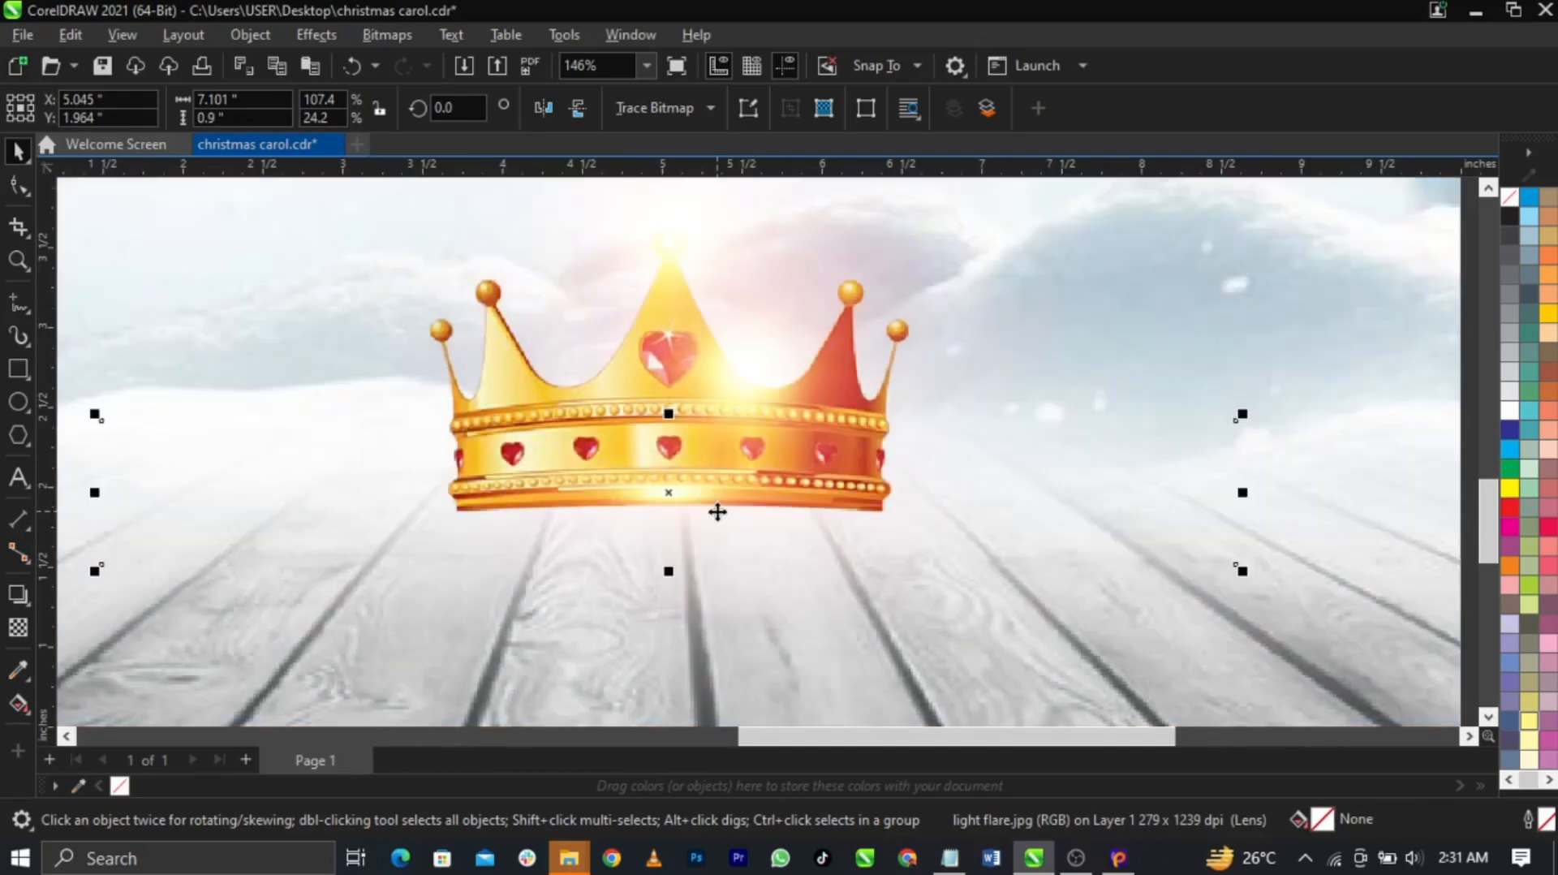
scroll(717, 512, down, 1)
scroll(718, 512, down, 1)
click(1192, 492)
scroll(685, 565, up, 1)
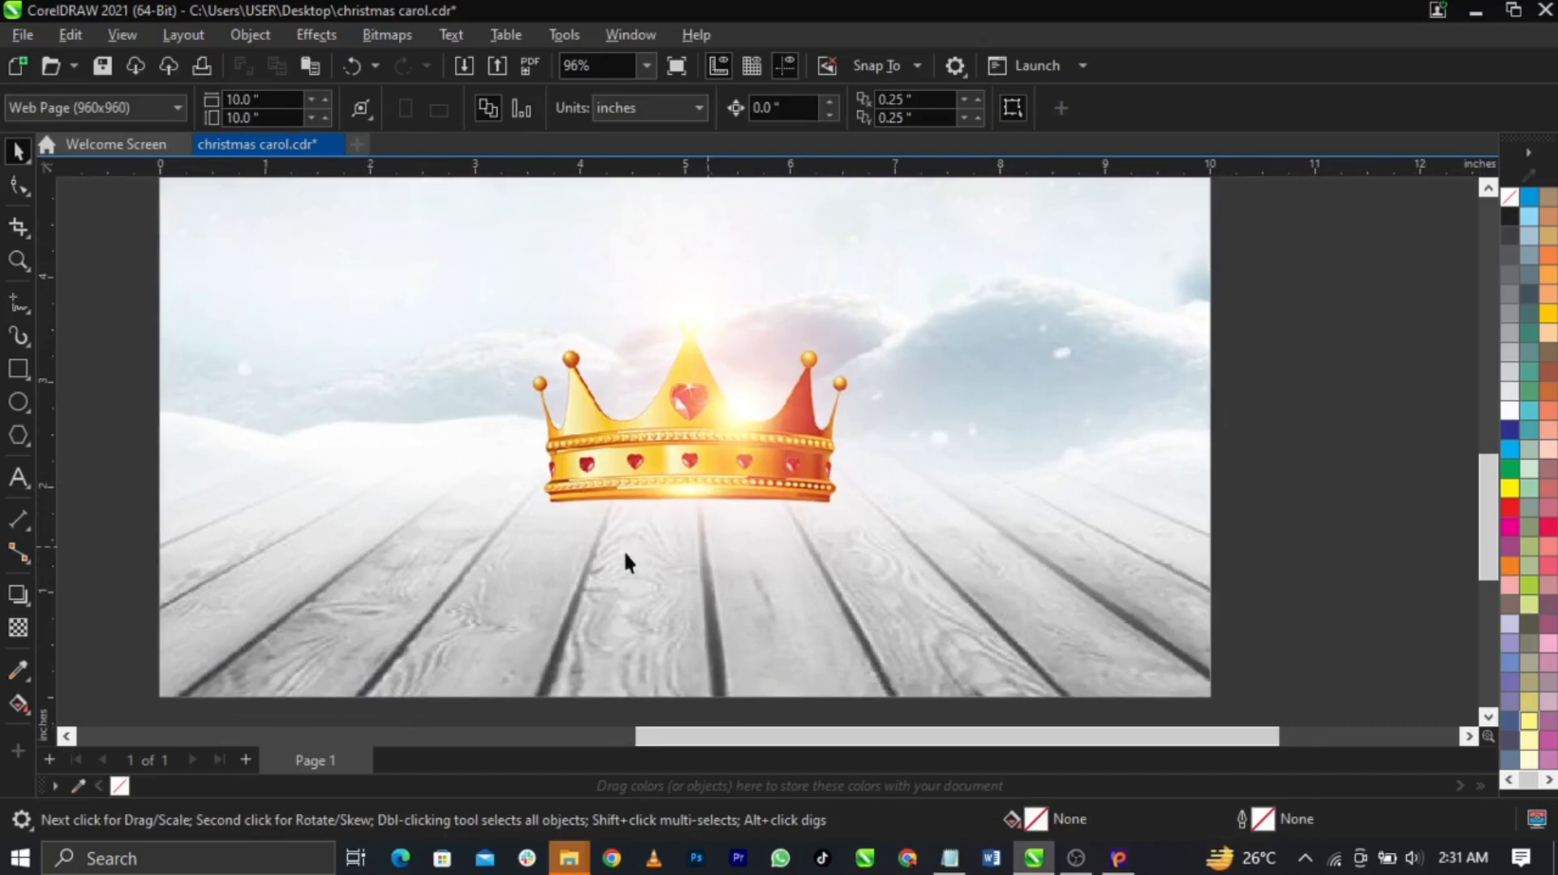
Draw a black-filled circle on the left of the page, level with the crown
click(17, 401)
drag(230, 391, 381, 542)
key(space)
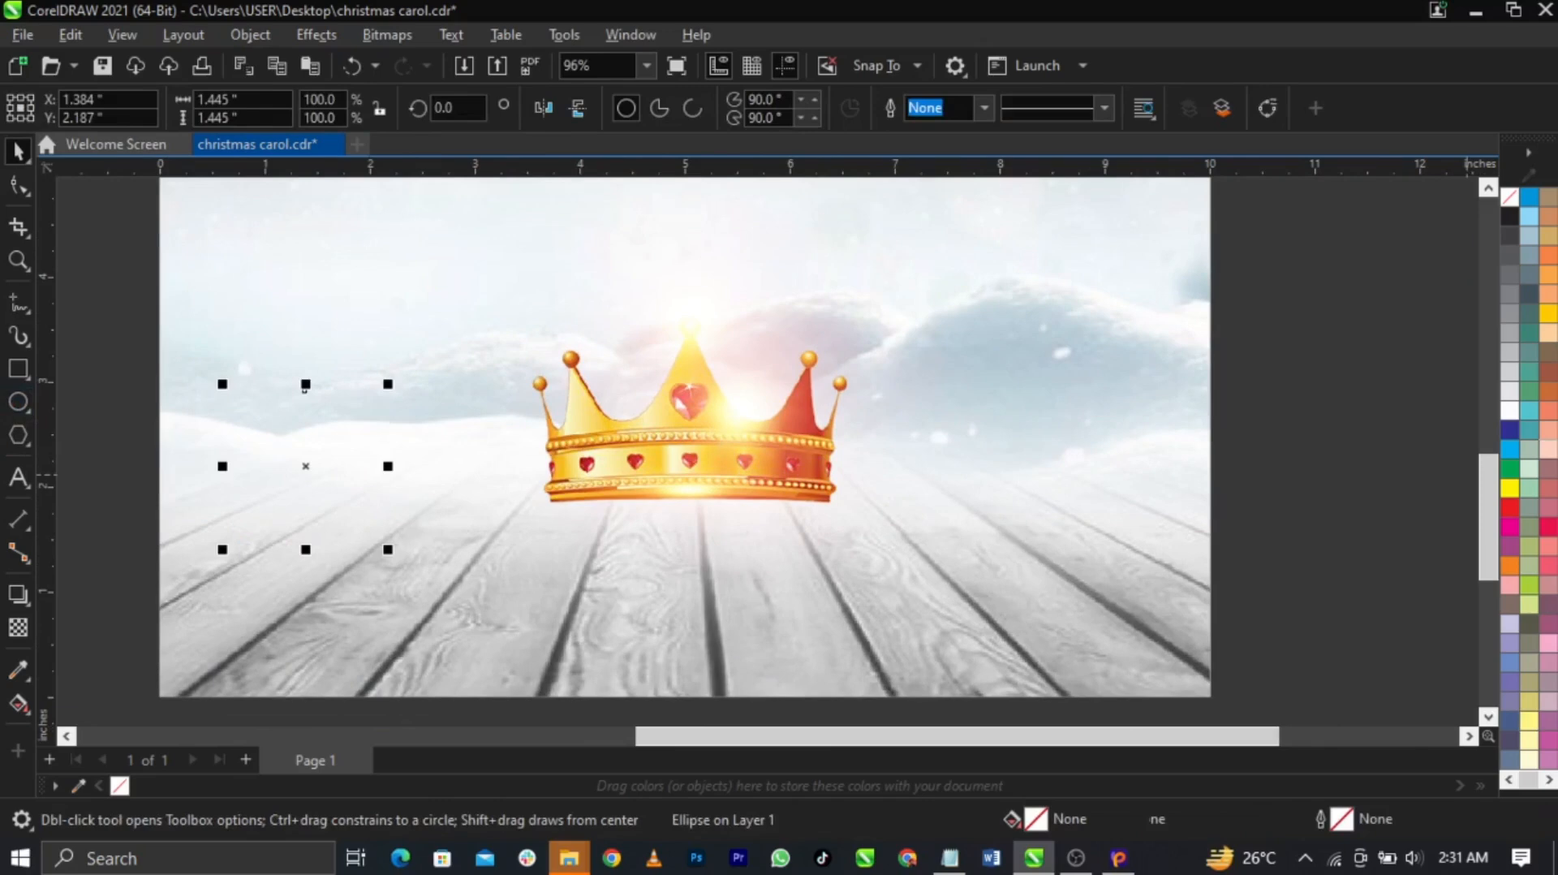
click(1511, 220)
mouse_move(288, 445)
mouse_down()
mouse_move(331, 442)
mouse_move(316, 456)
mouse_up()
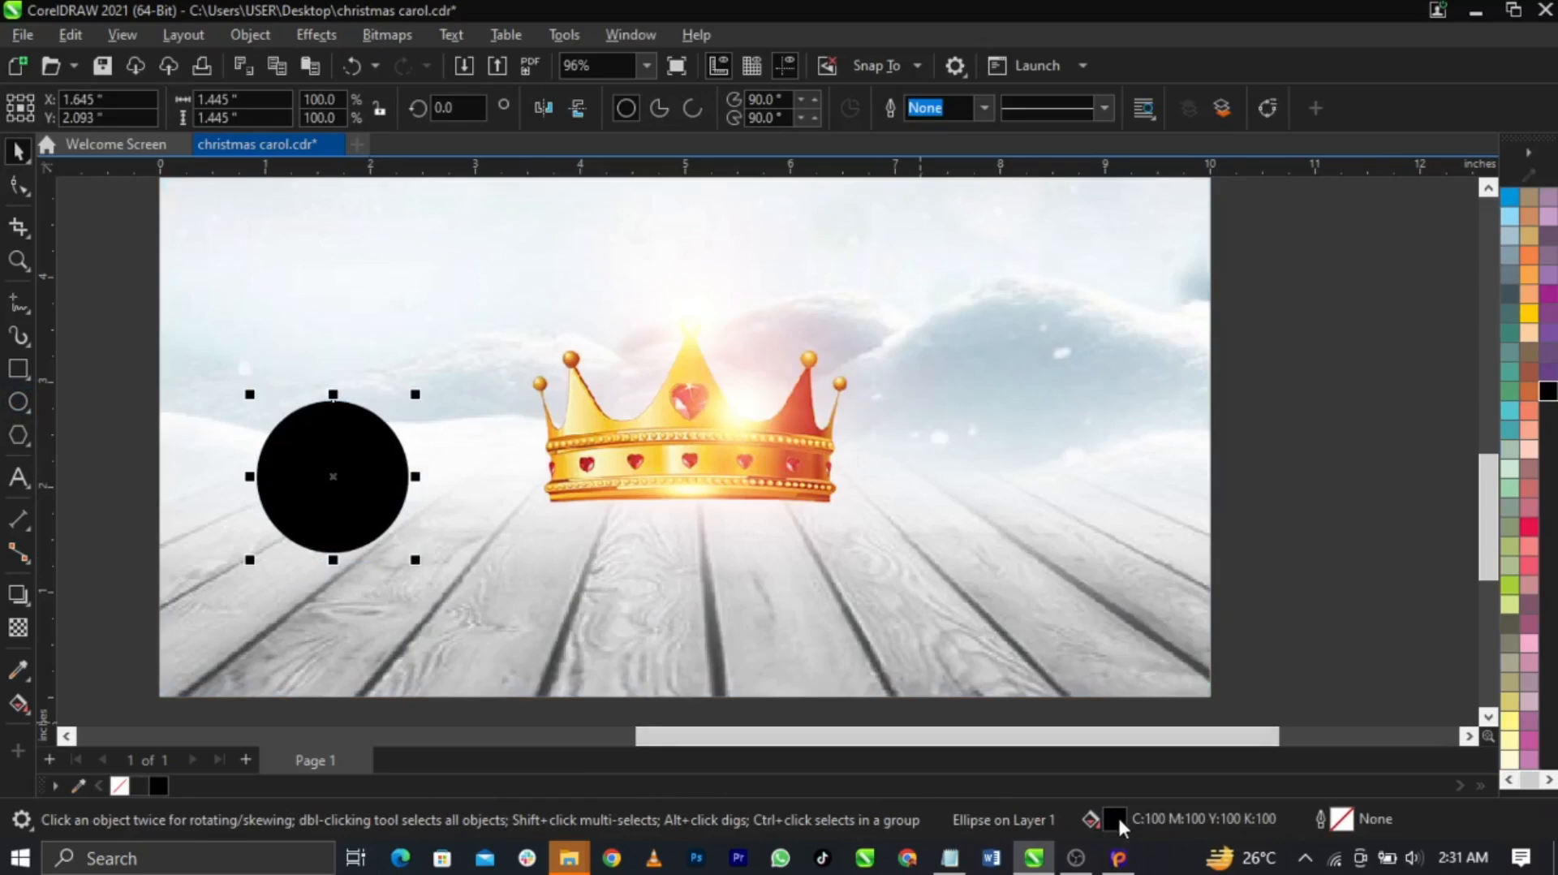
In the fill dialog's colour viewer, switch to the RGB model and set the circle to #000000
double_click(1117, 818)
drag(682, 102, 940, 96)
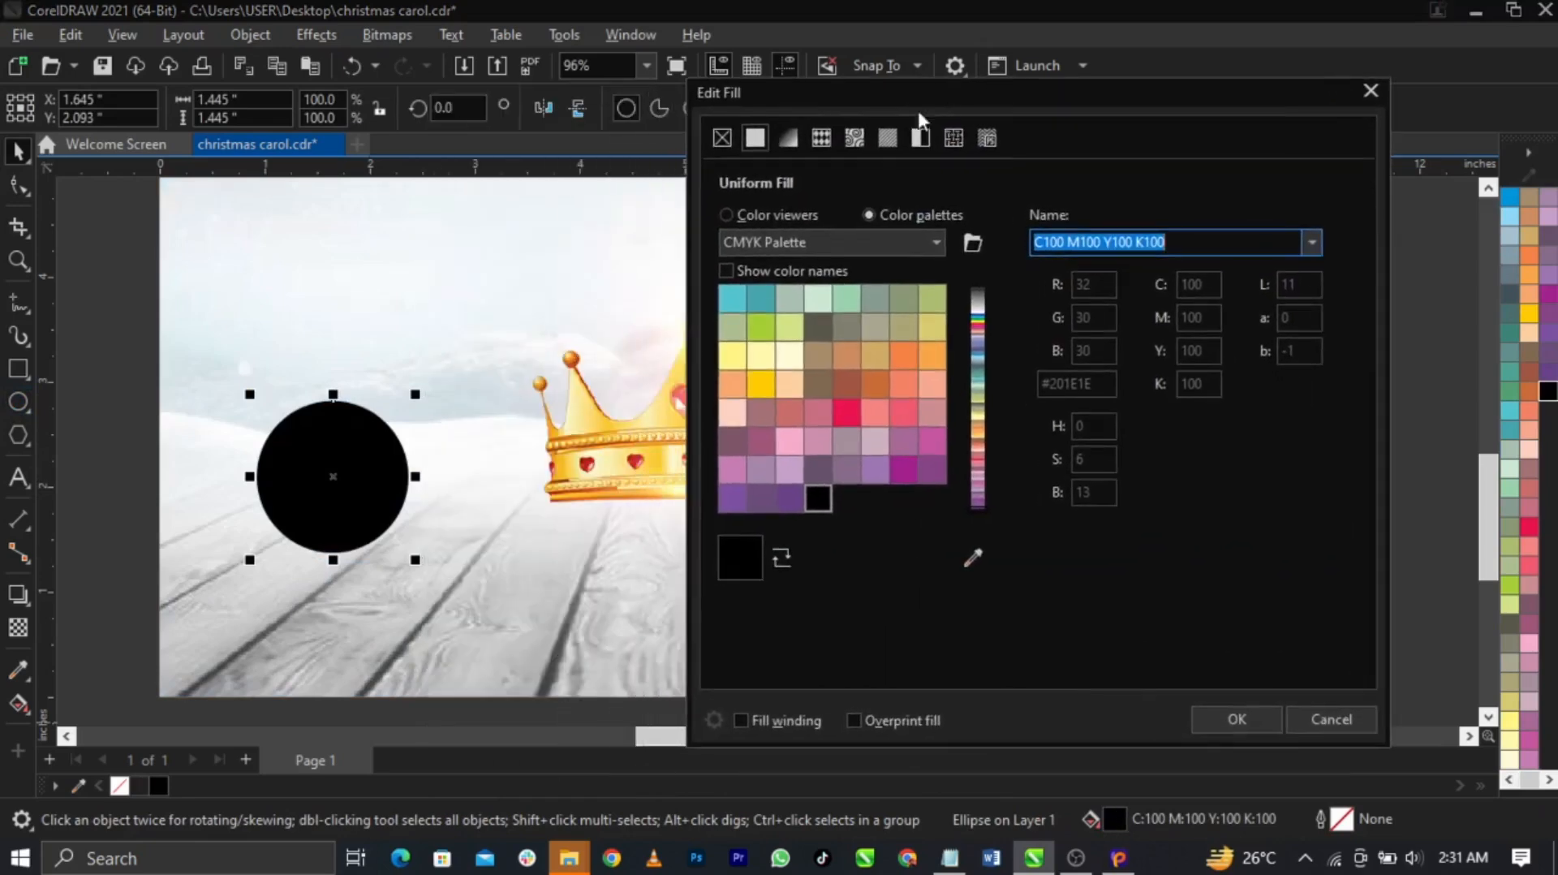
click(774, 212)
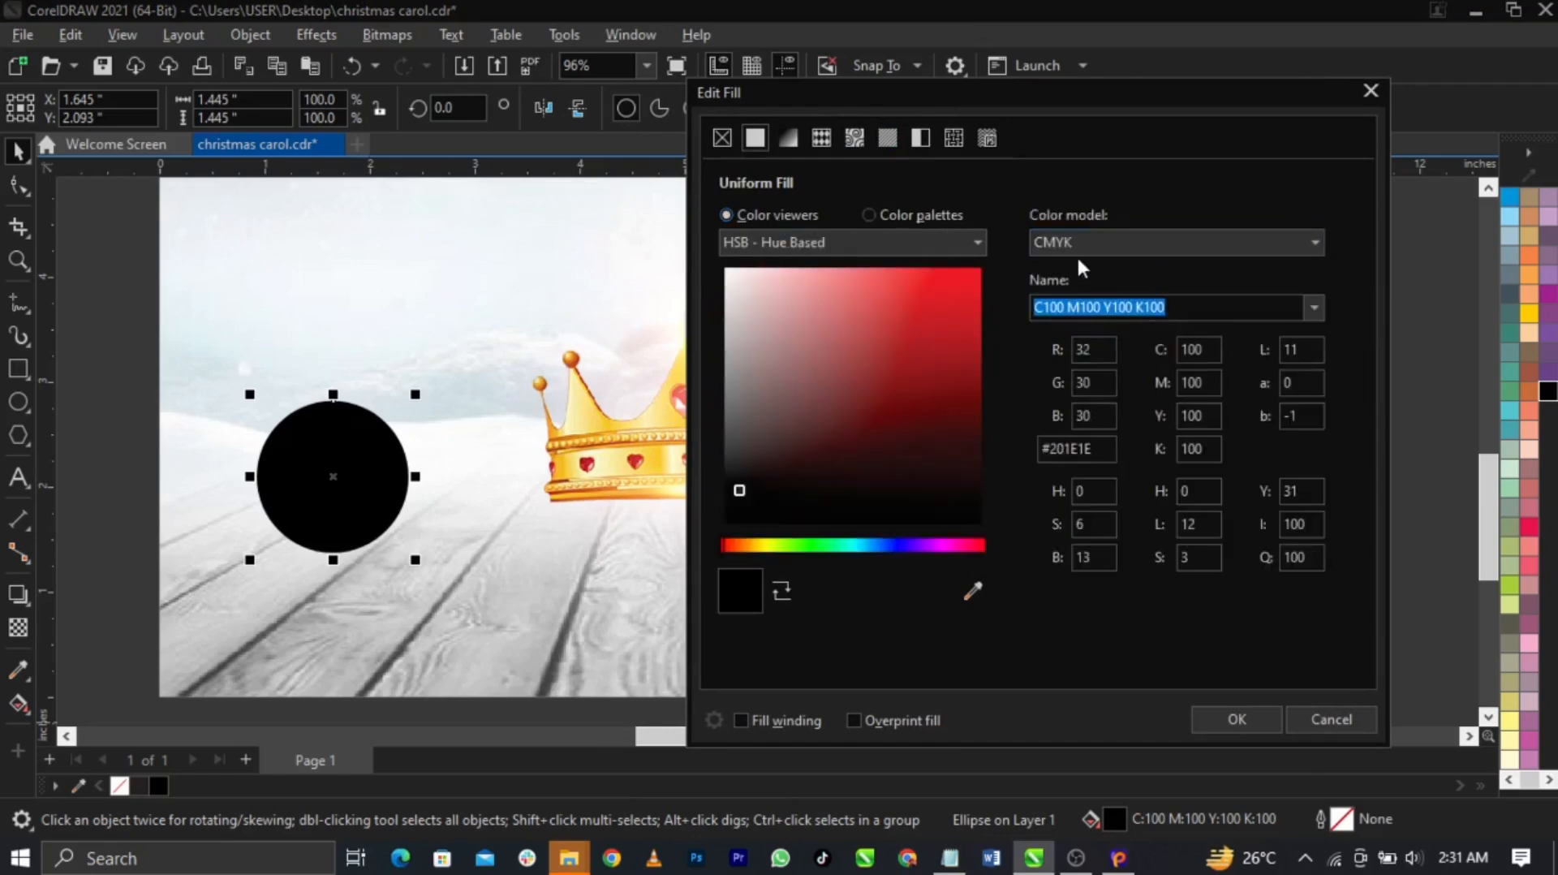
click(1078, 243)
click(1068, 300)
drag(848, 479, 688, 563)
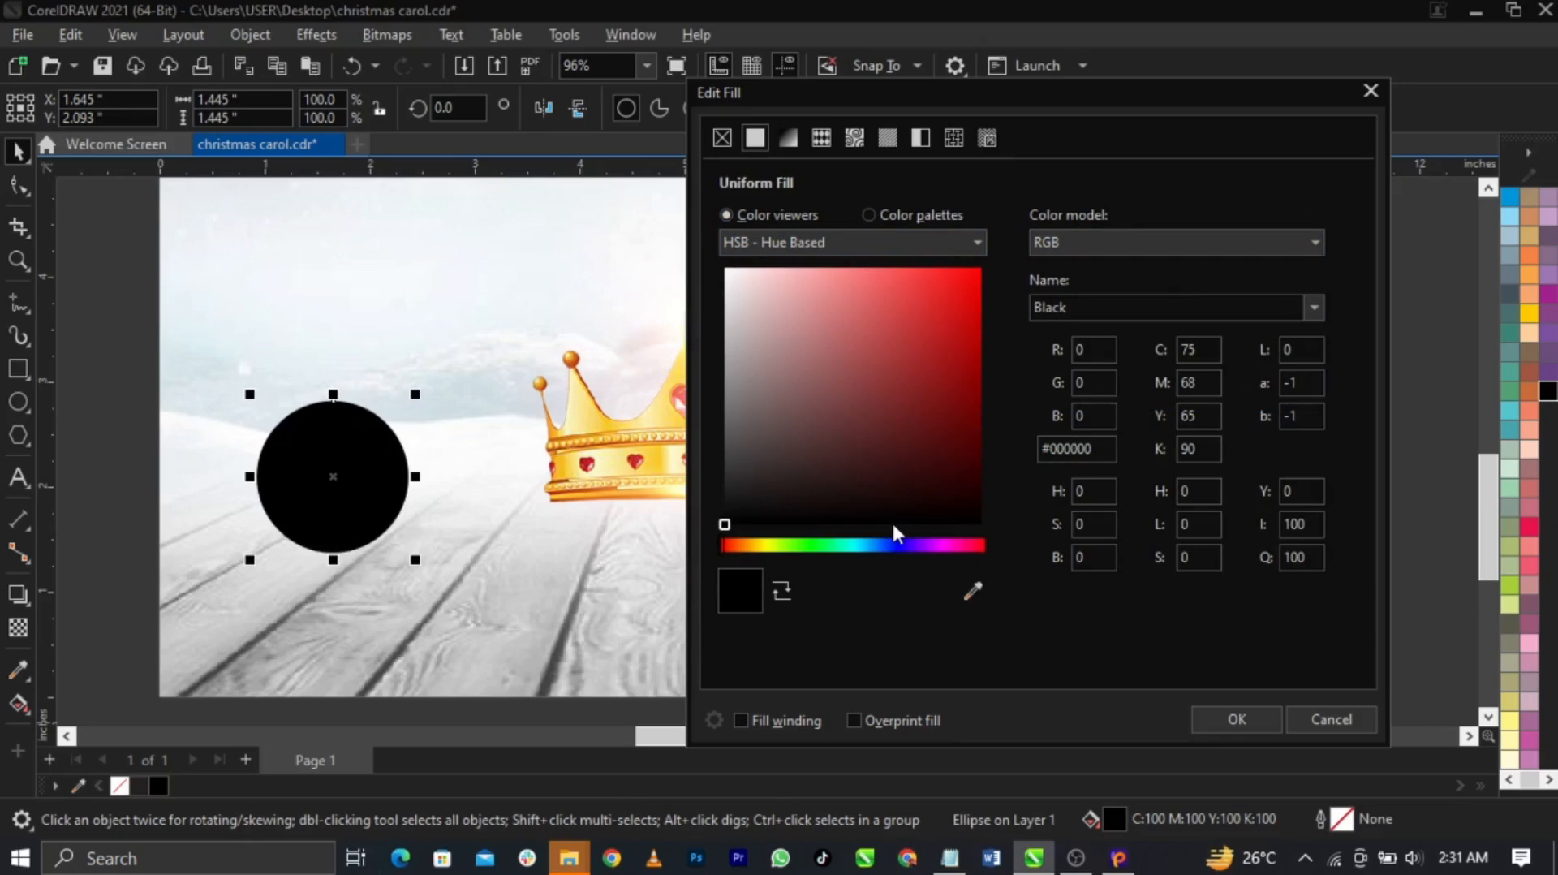
click(1213, 717)
click(380, 419)
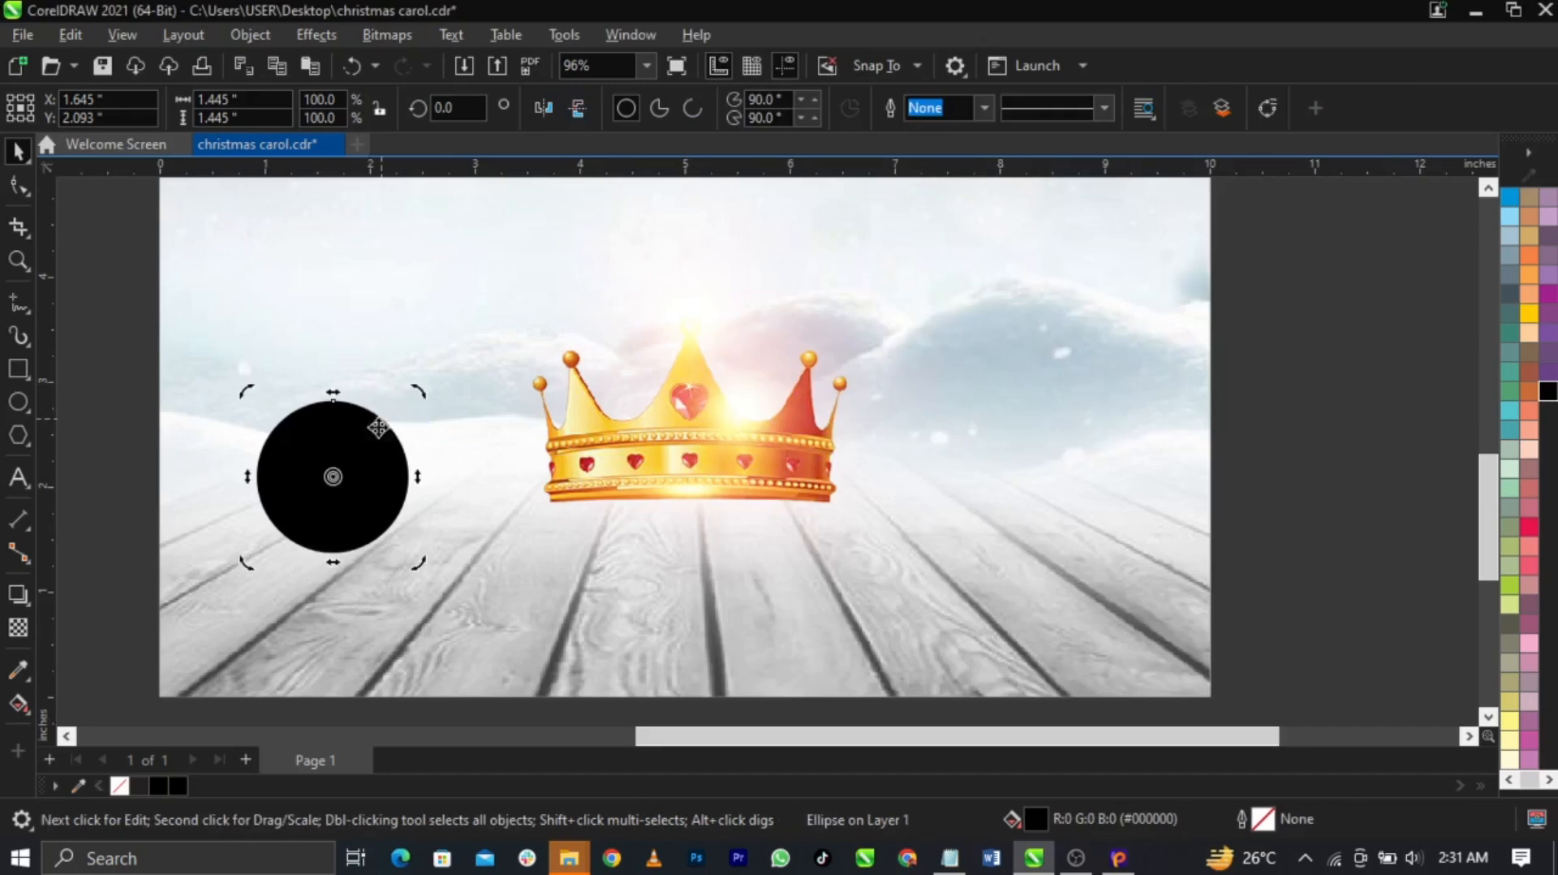
Apply a 77-pixel Gaussian Blur to the black circle
click(380, 38)
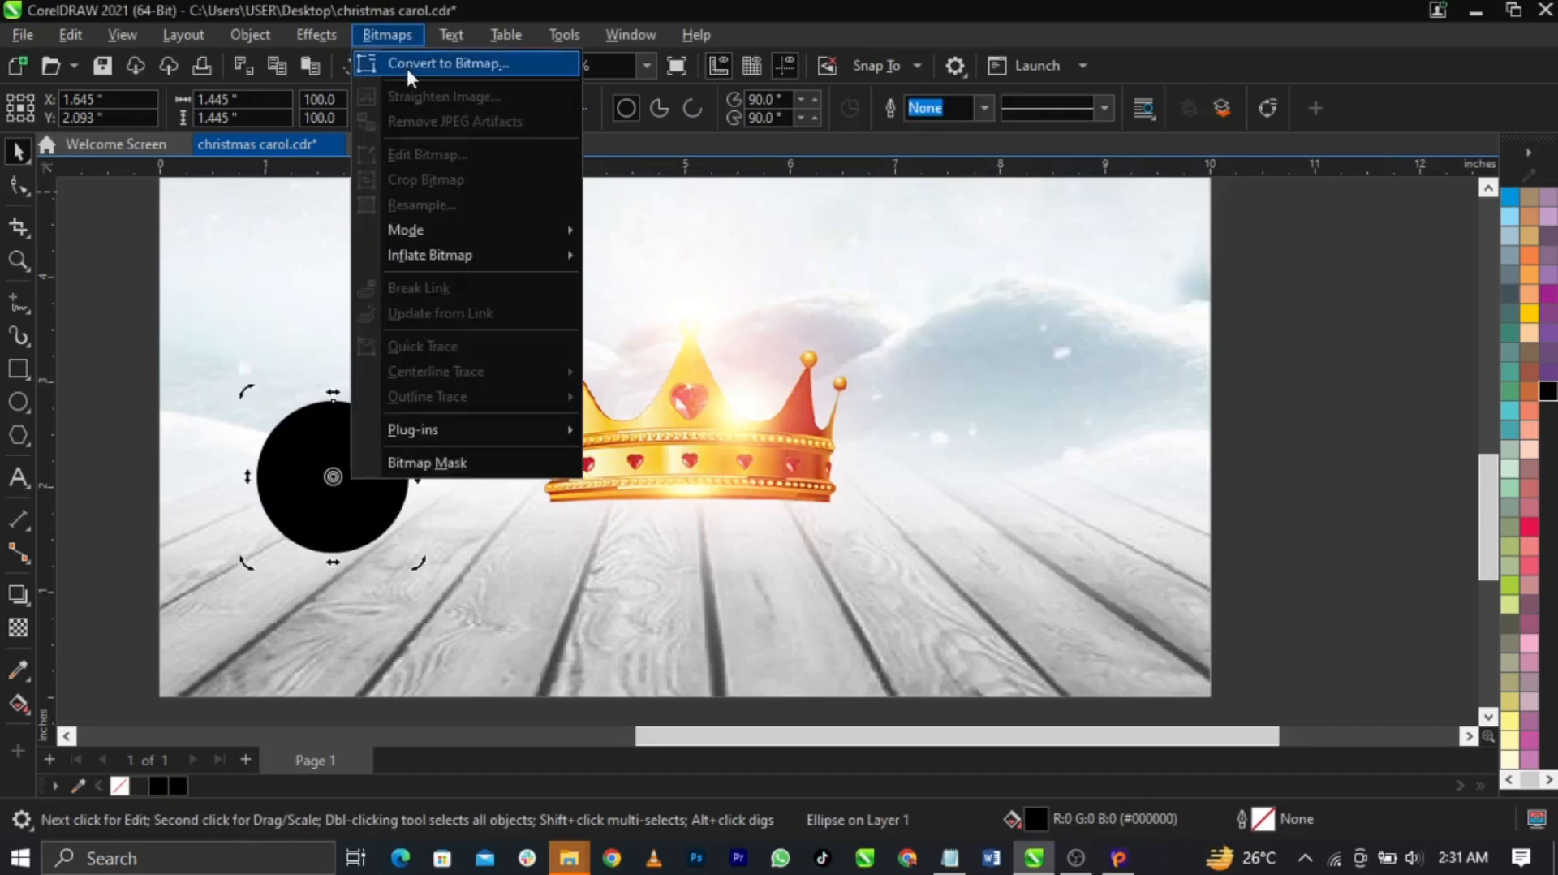
click(334, 472)
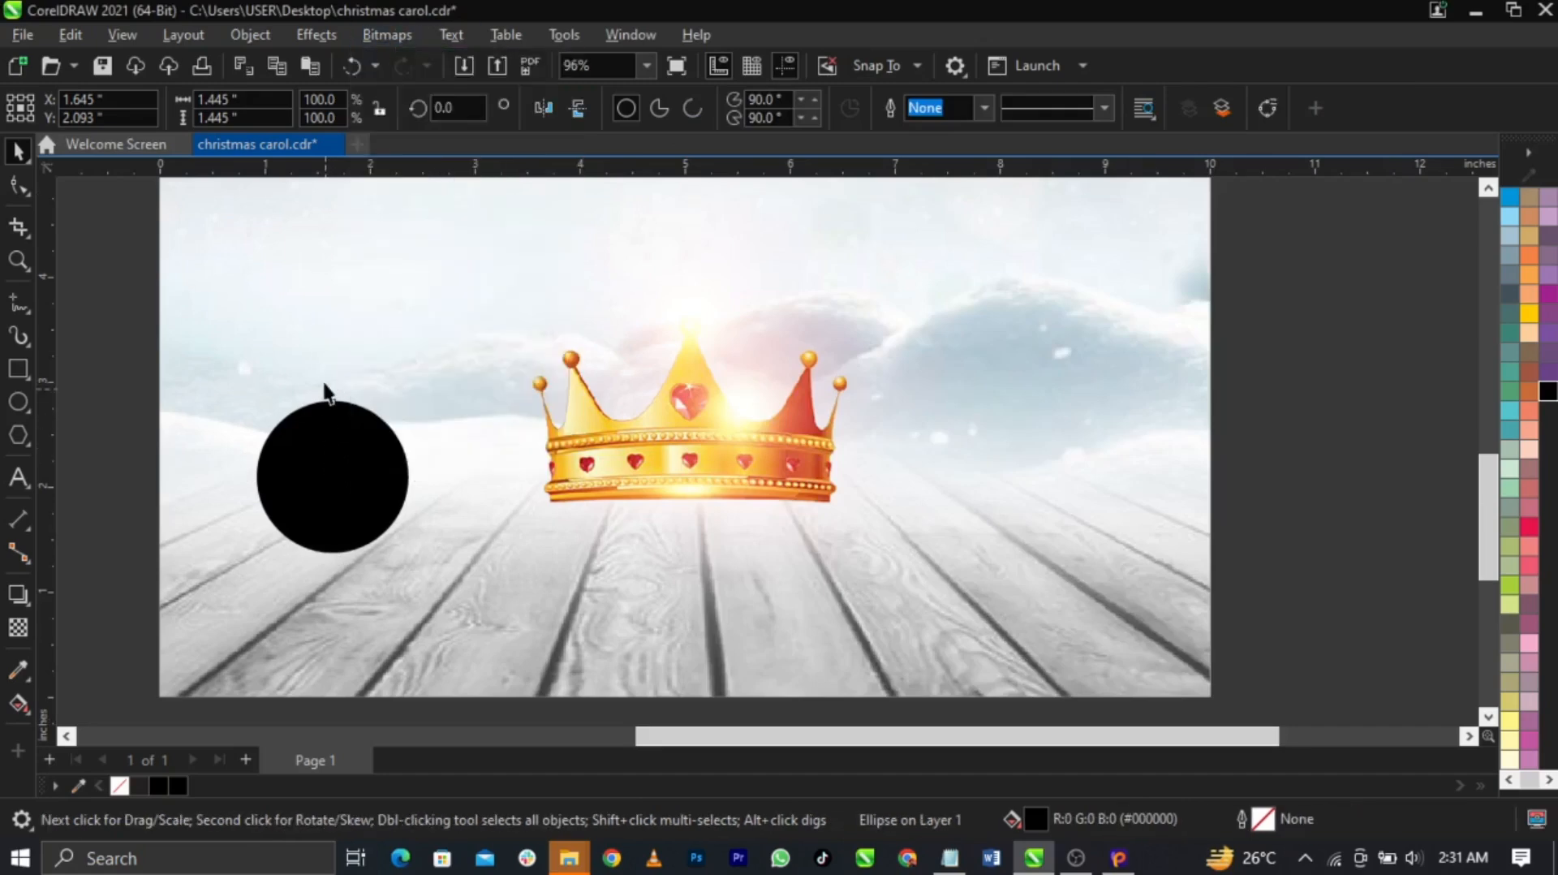
click(326, 404)
click(314, 36)
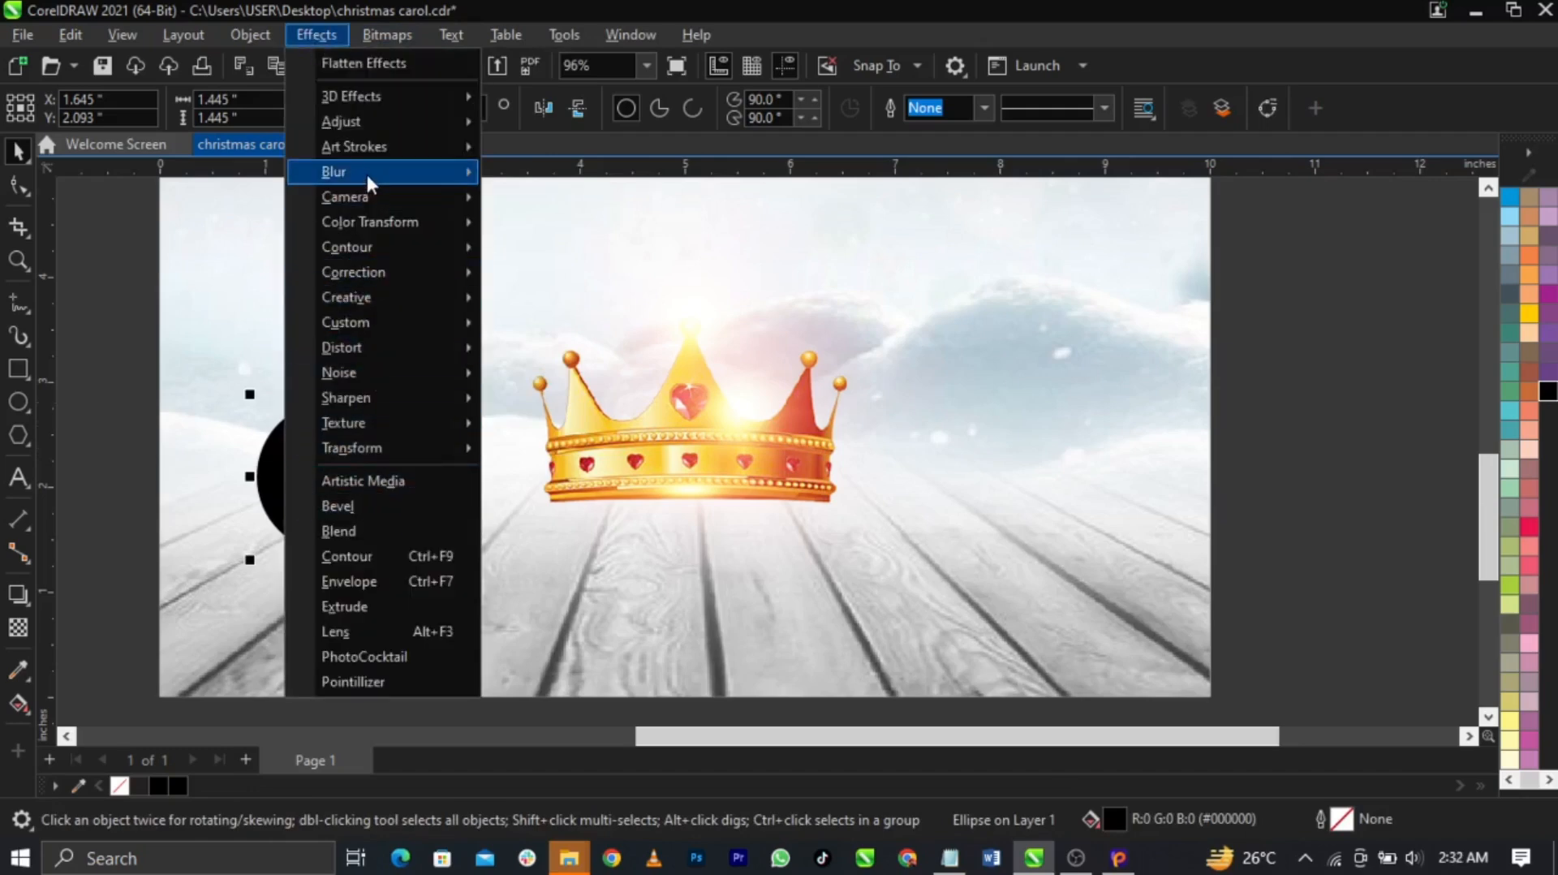
mouse_move(367, 172)
click(526, 226)
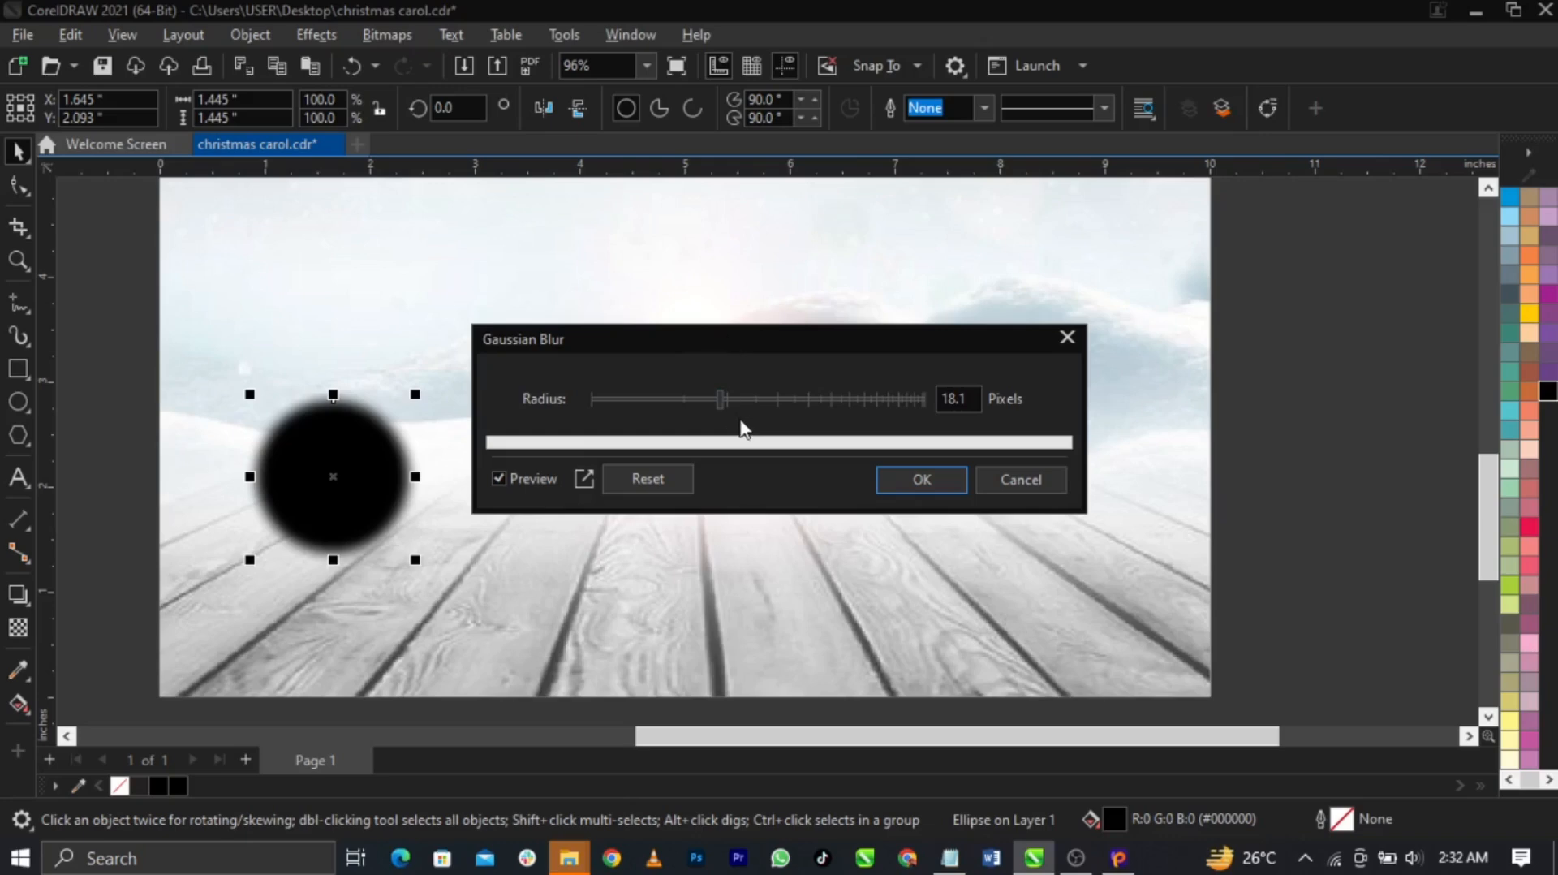
click(805, 402)
click(829, 401)
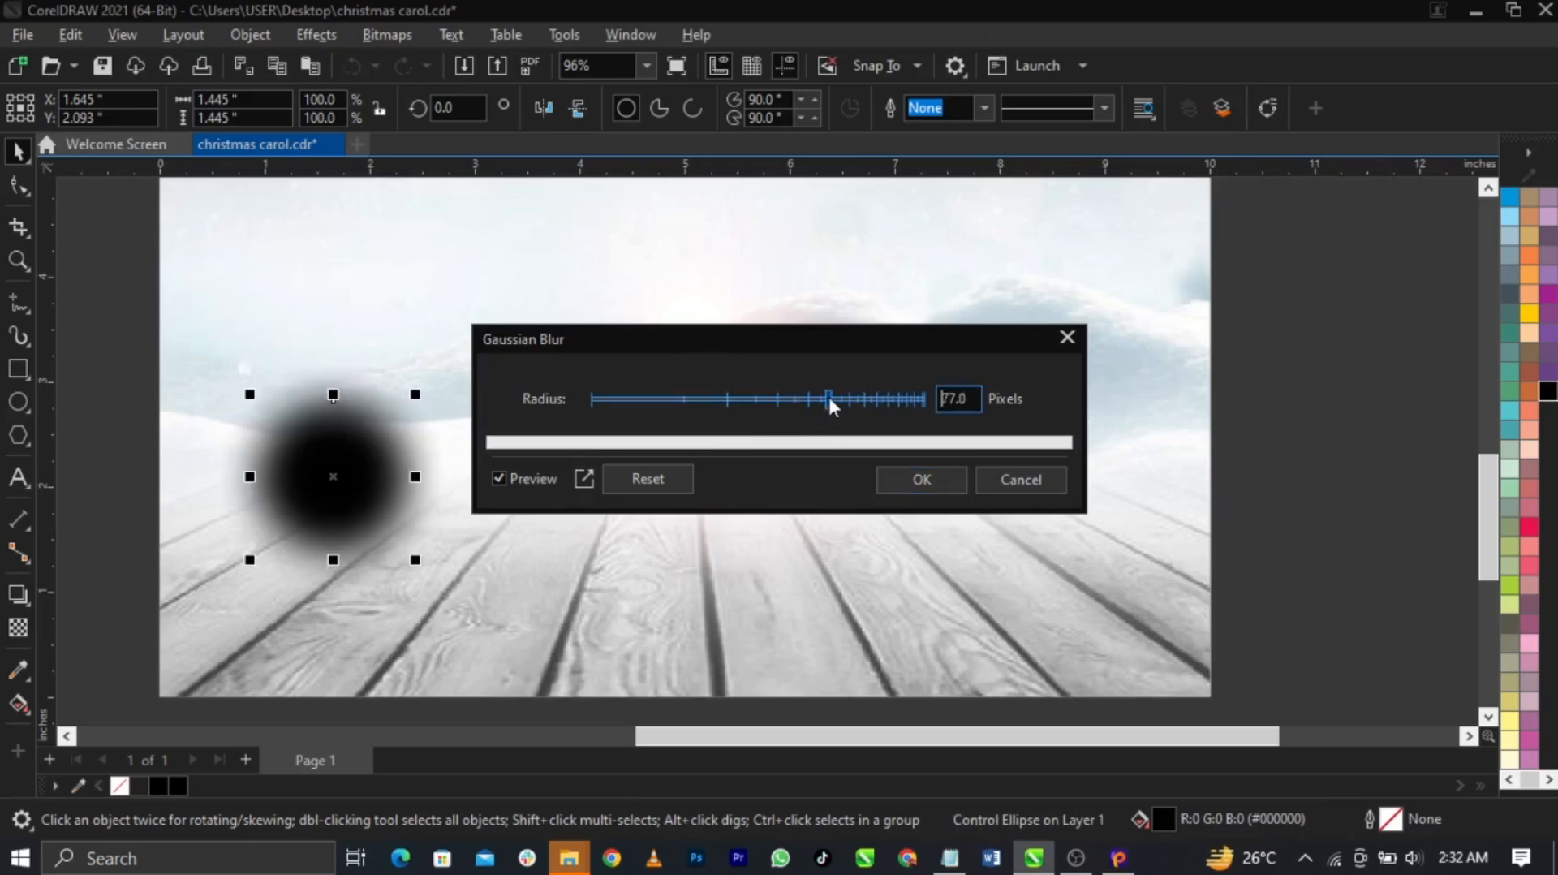
click(918, 479)
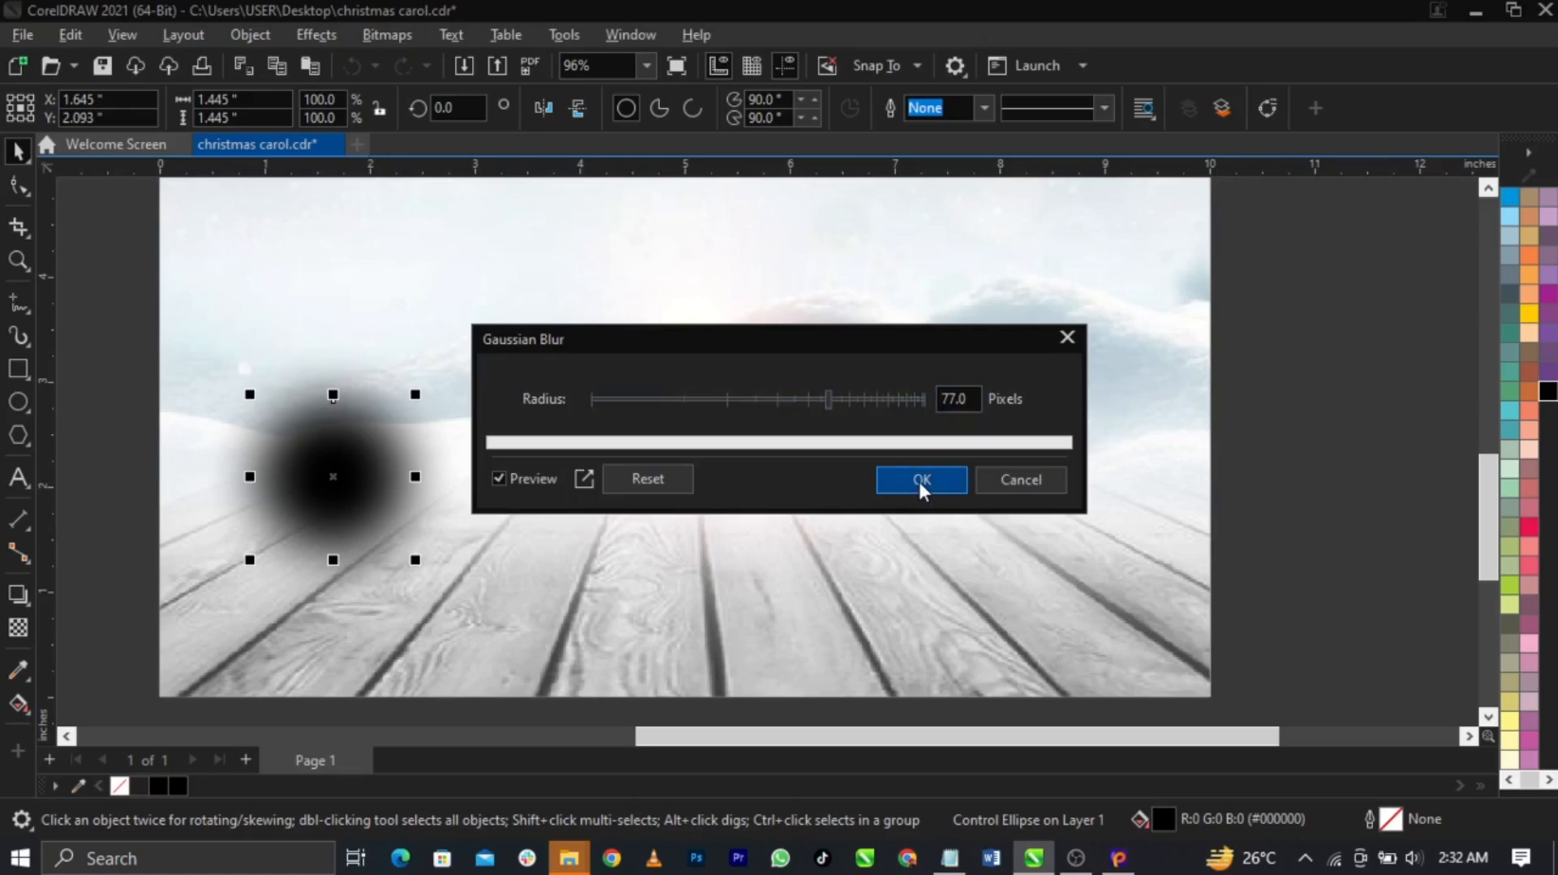
Convert the blurred circle to a 300 dpi bitmap
click(398, 36)
click(404, 60)
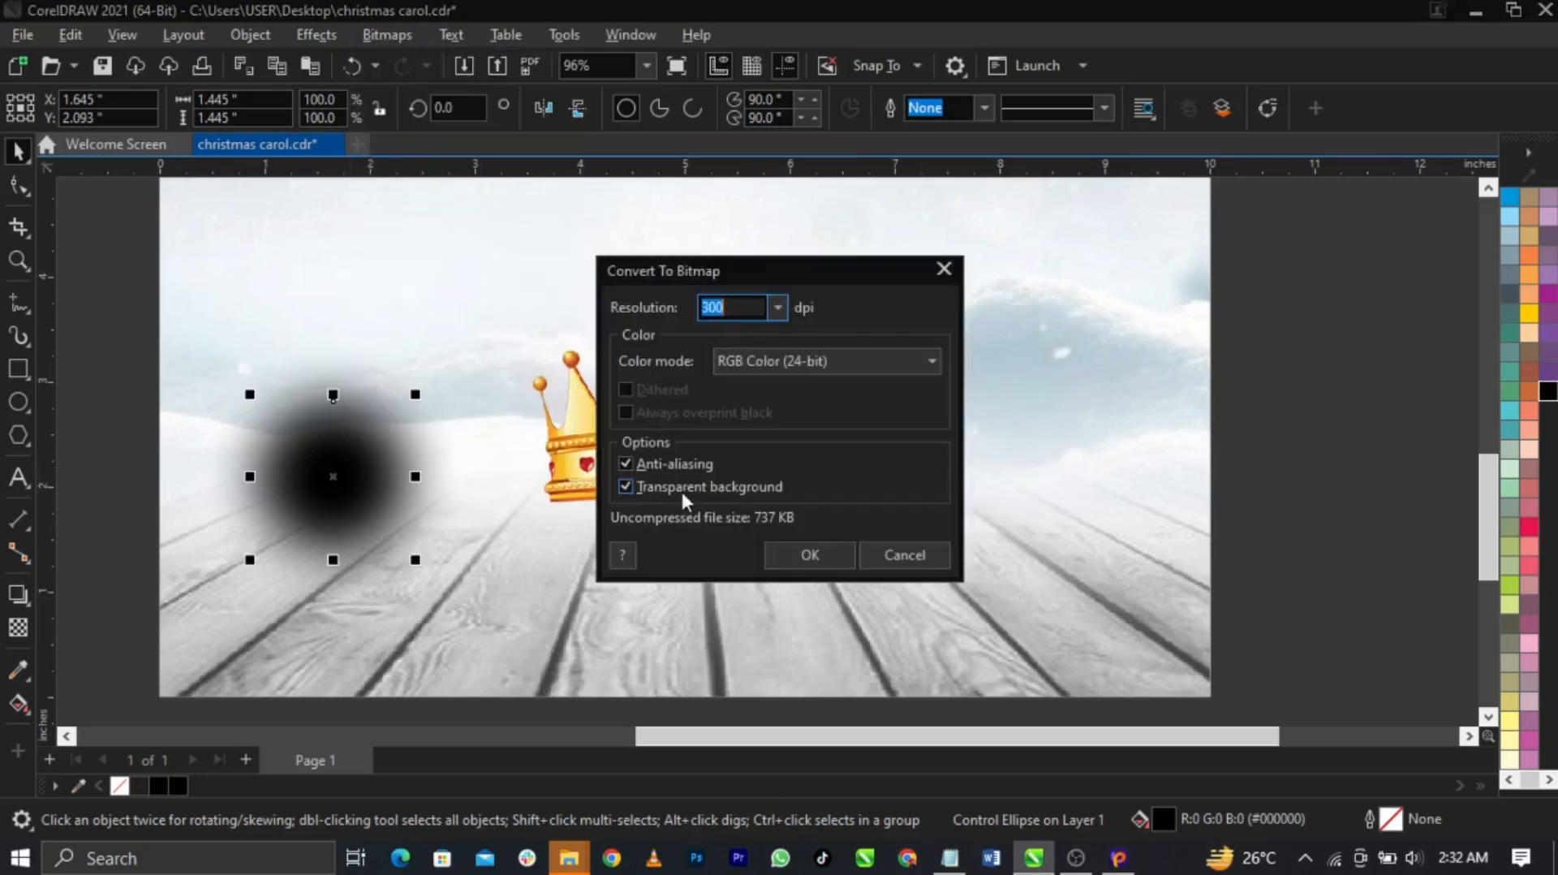
click(825, 556)
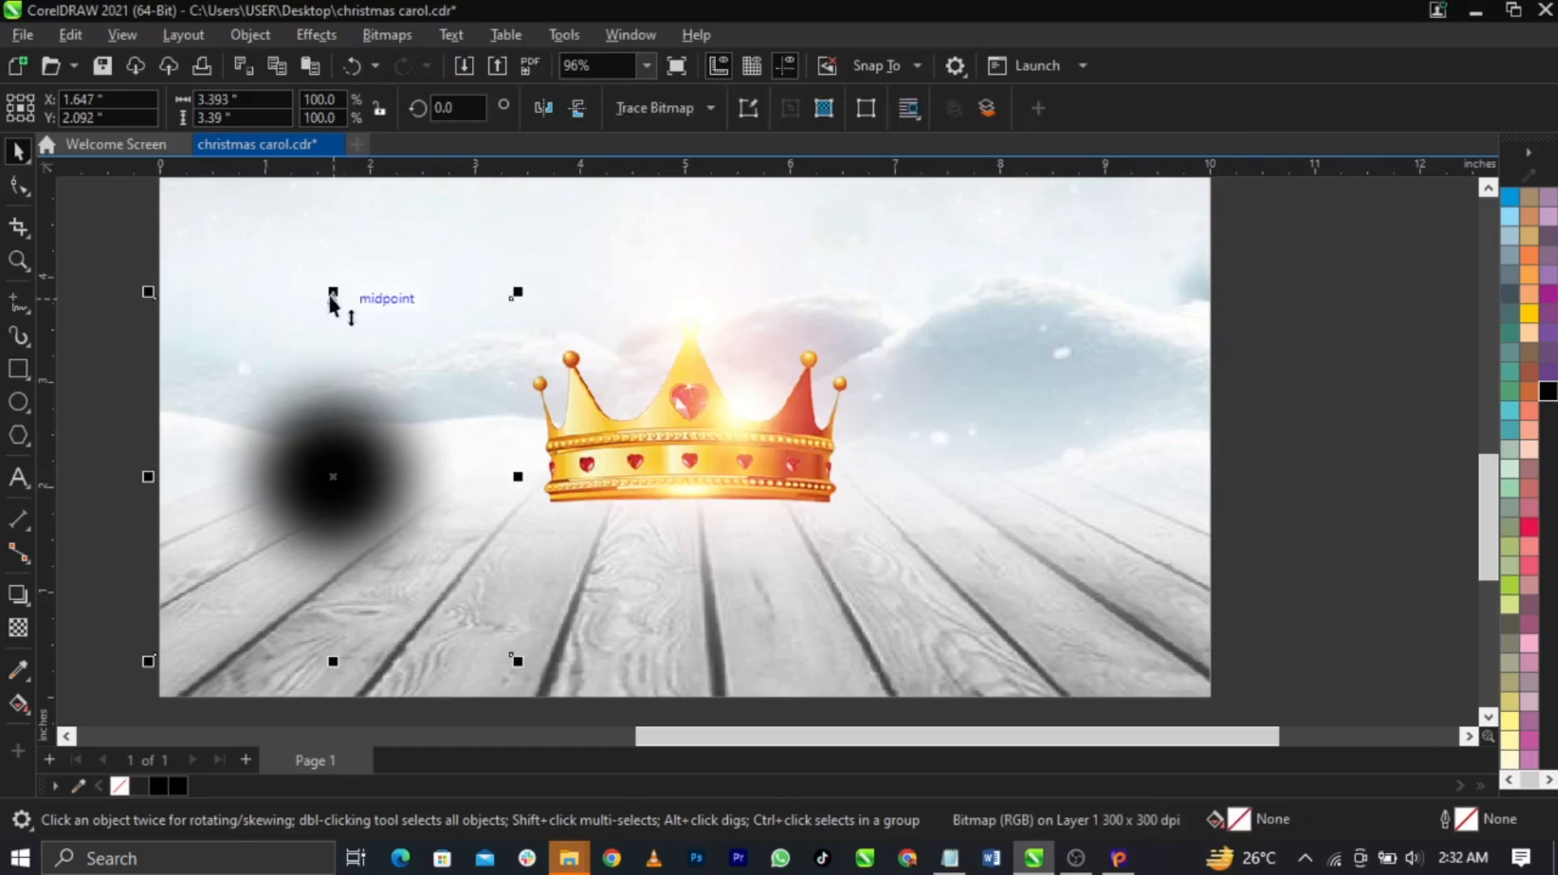
Squash the blurred bitmap into a flat strip and widen it beneath the crown
drag(333, 294, 361, 448)
drag(443, 515, 711, 504)
scroll(679, 577, up, 3)
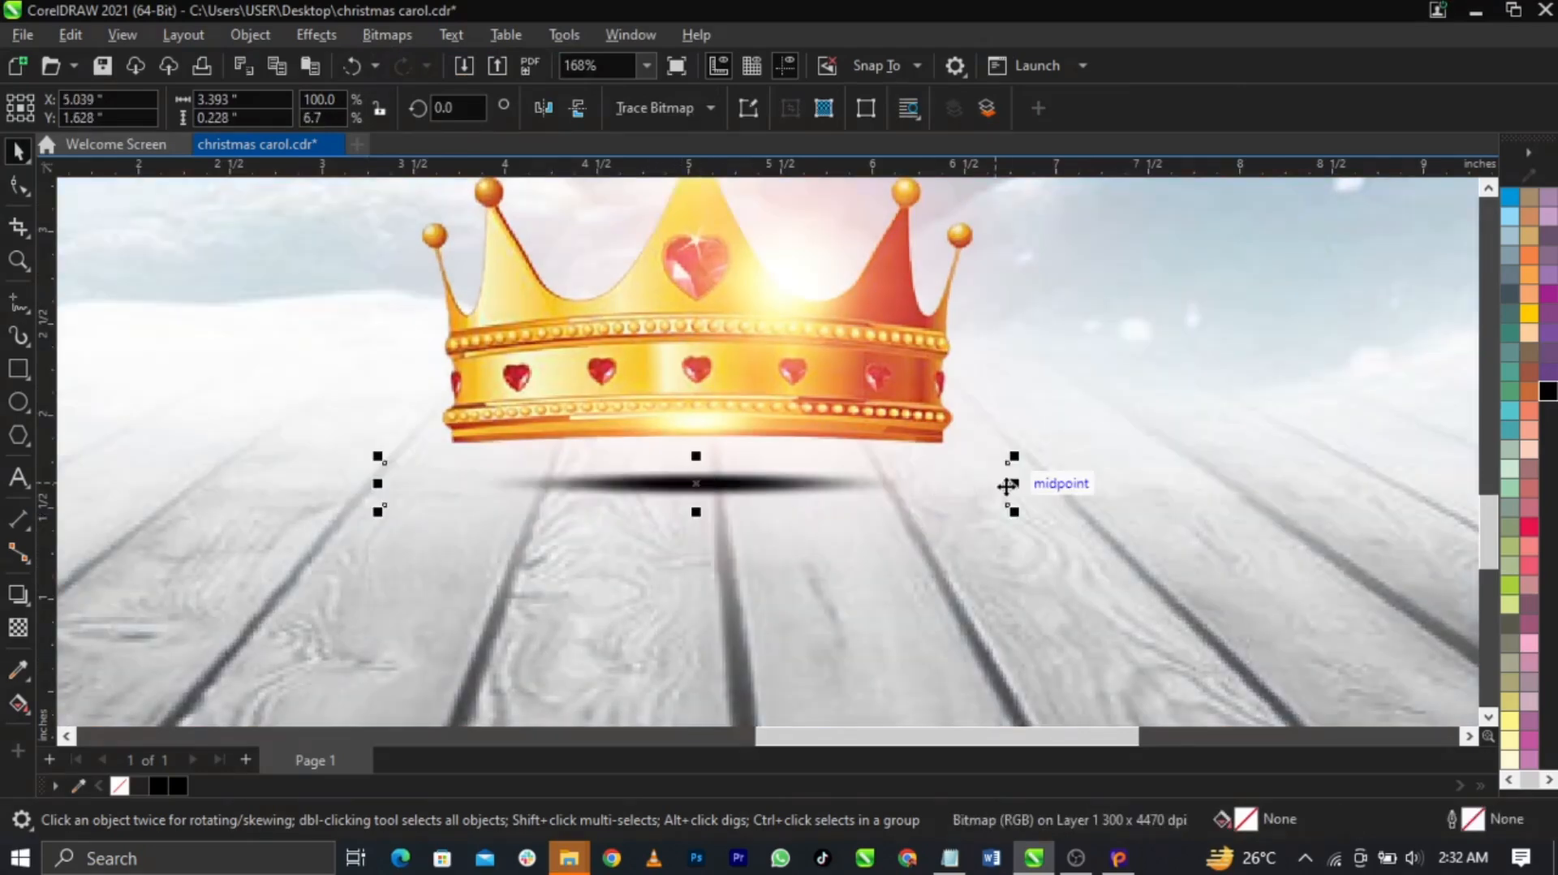
drag(1014, 483, 1214, 484)
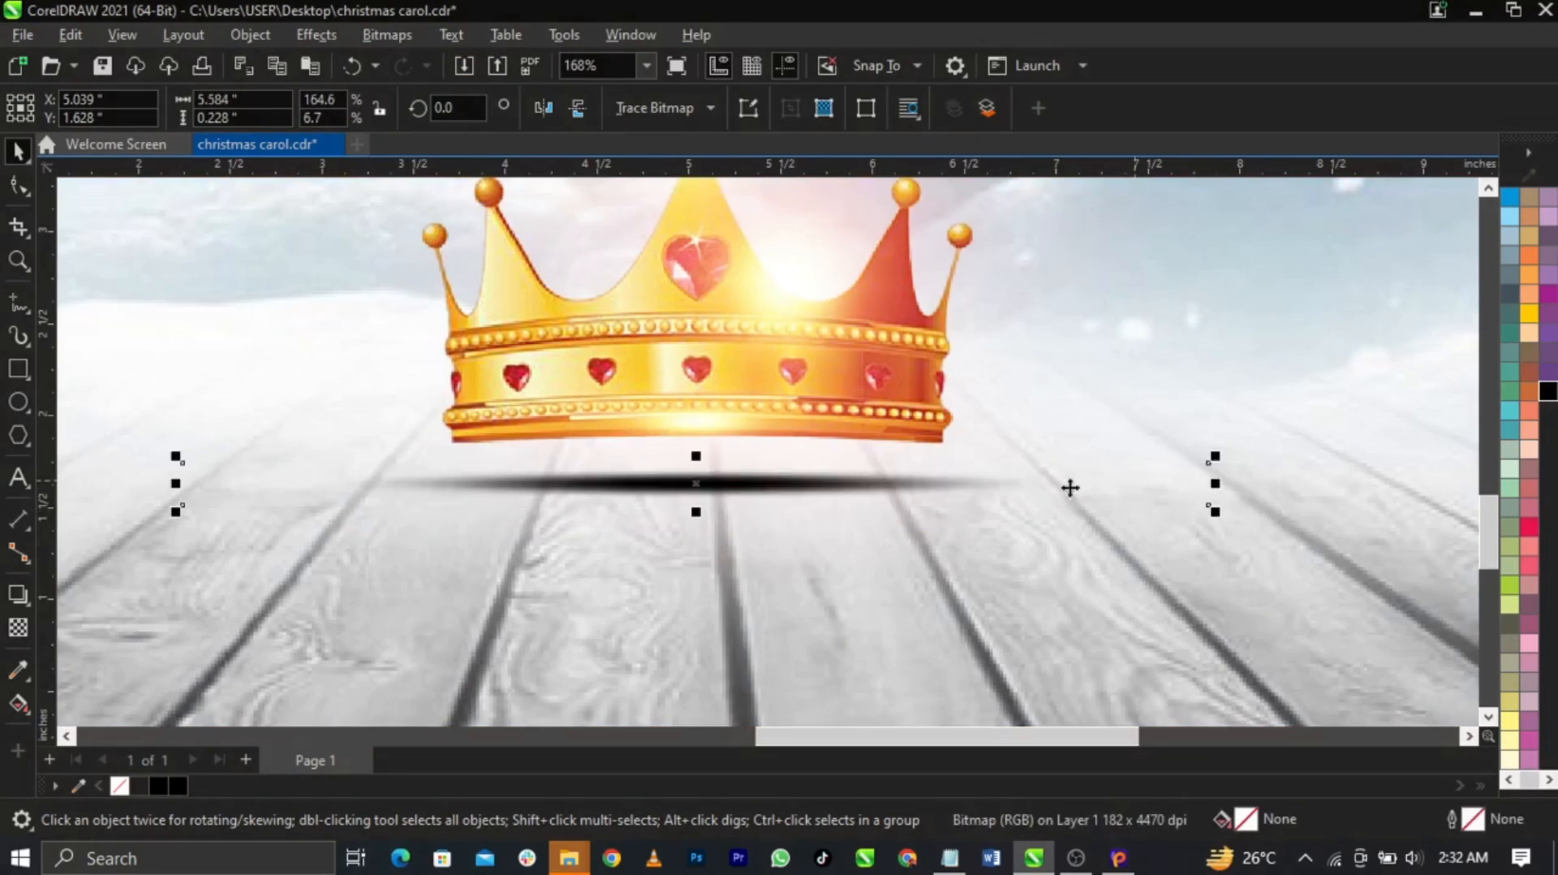
Give the shadow a uniform 49% transparency
click(15, 631)
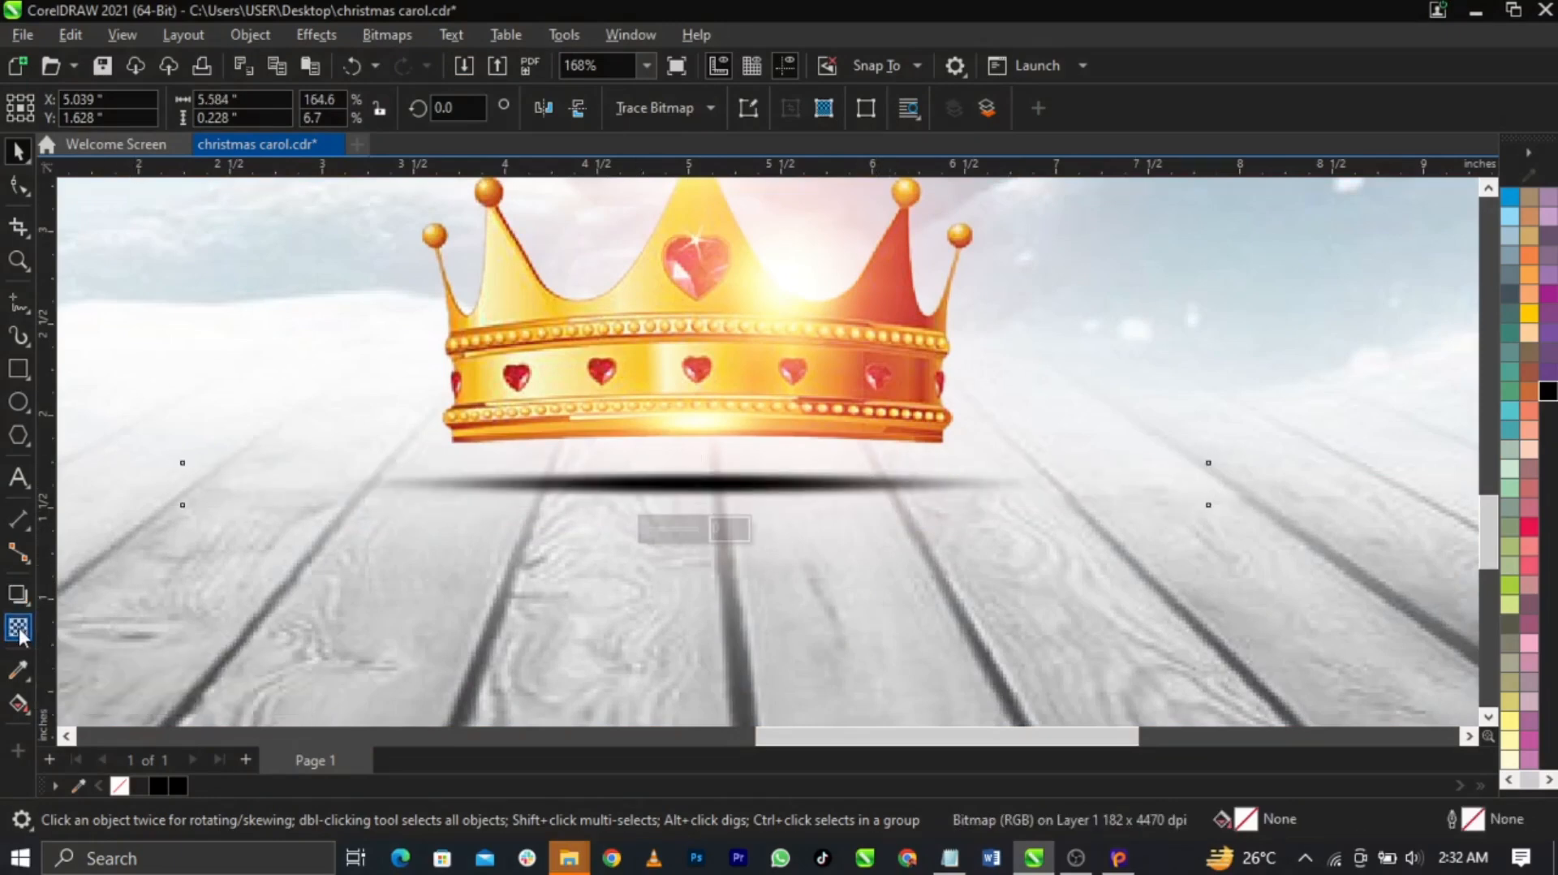
drag(678, 536, 675, 537)
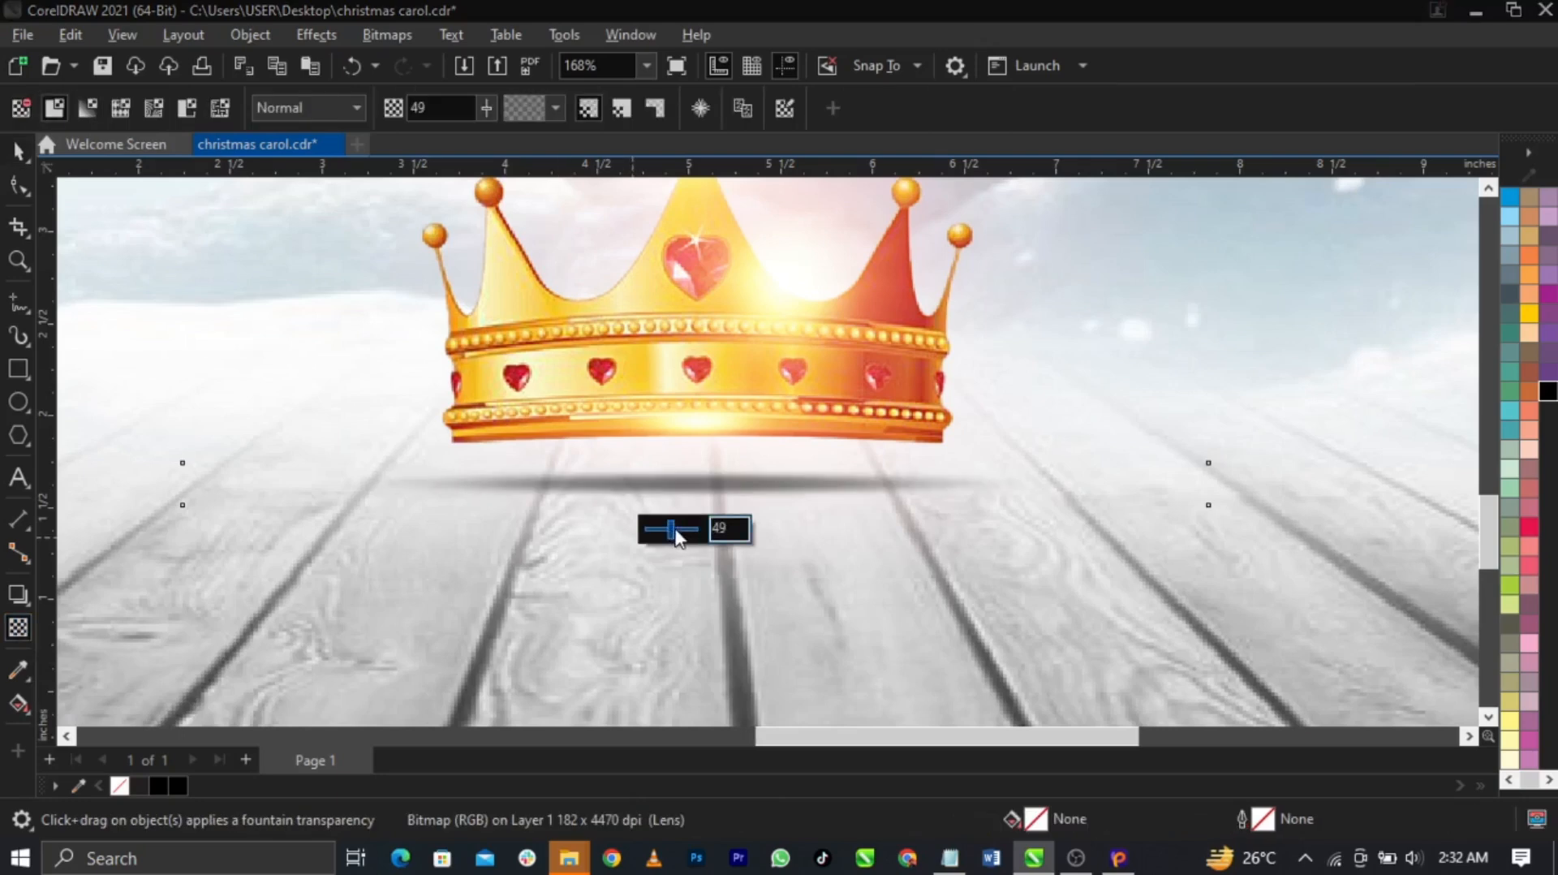
click(18, 151)
scroll(602, 489, down, 3)
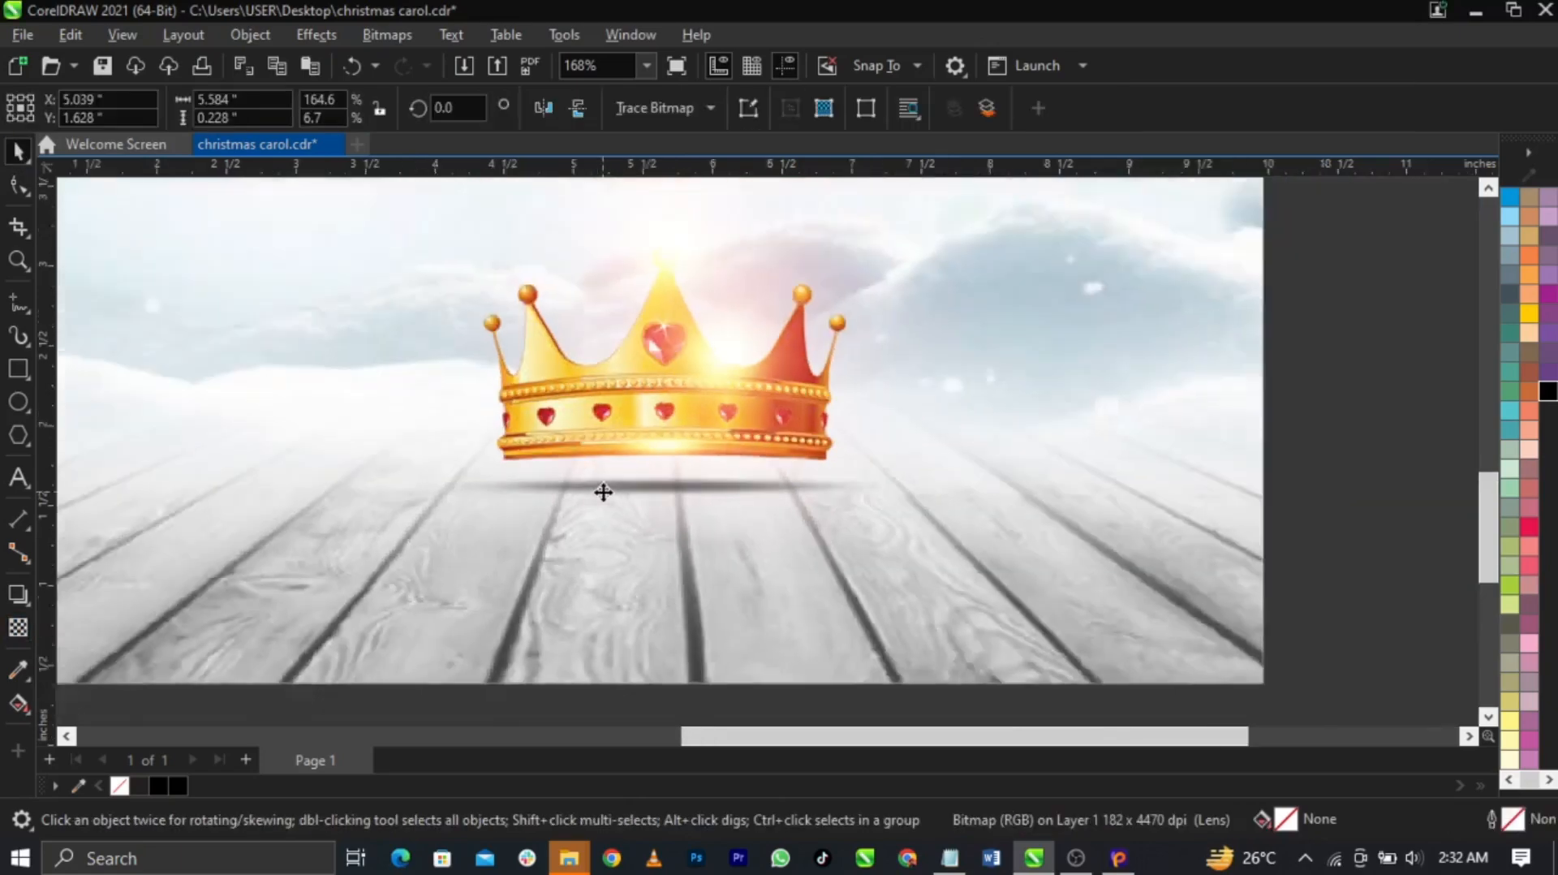
Nudge the shadow into position under the crown and deselect it
scroll(680, 495, up, 3)
drag(678, 494, 678, 478)
scroll(678, 479, down, 6)
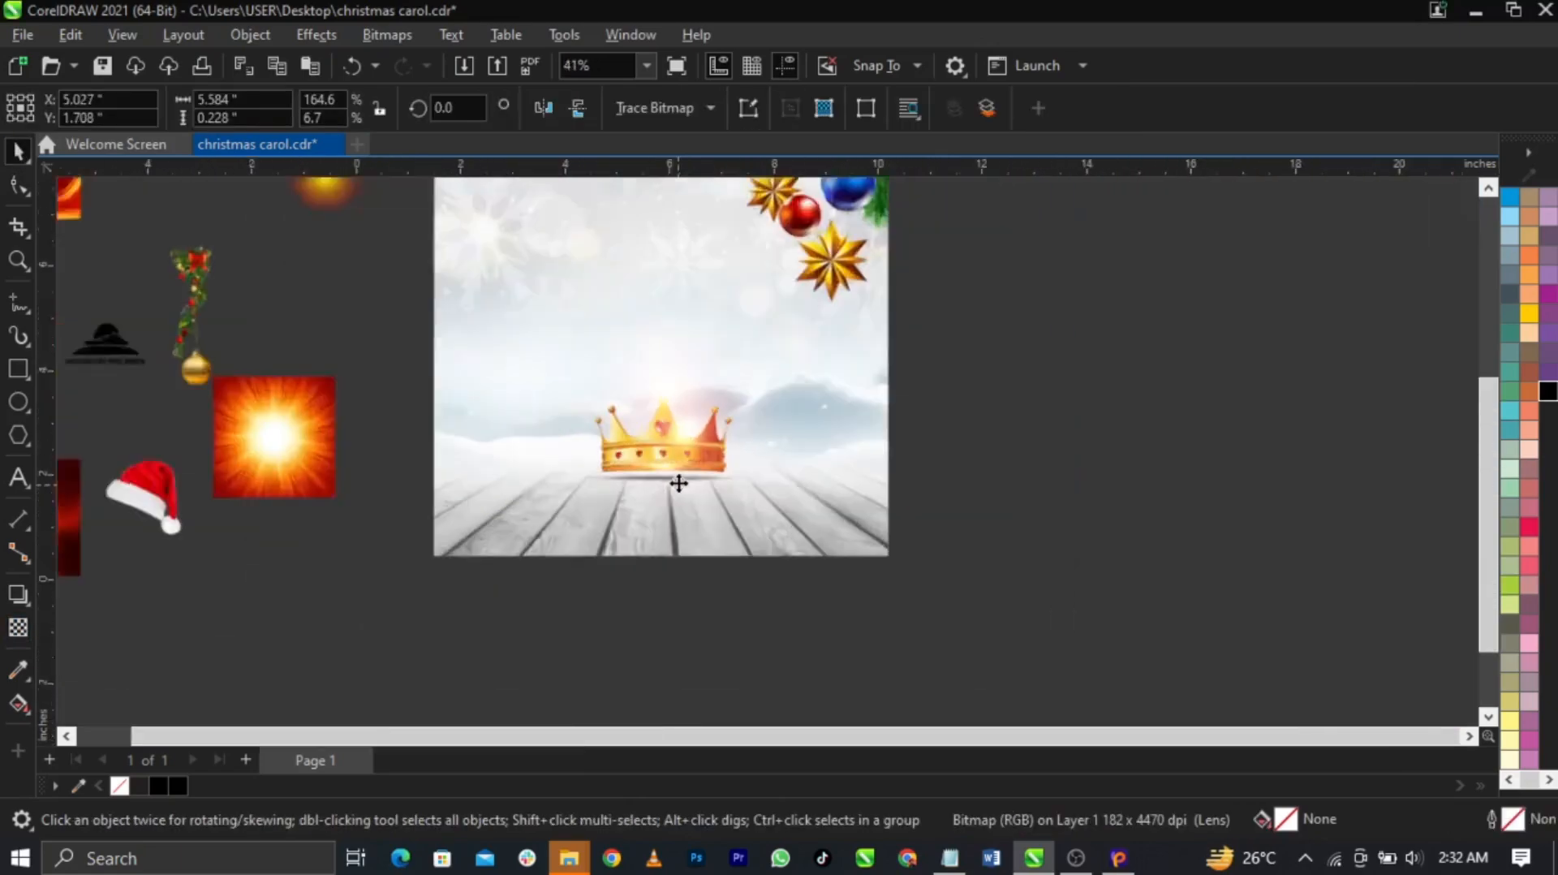
click(745, 572)
scroll(963, 632, down, 2)
scroll(952, 493, up, 2)
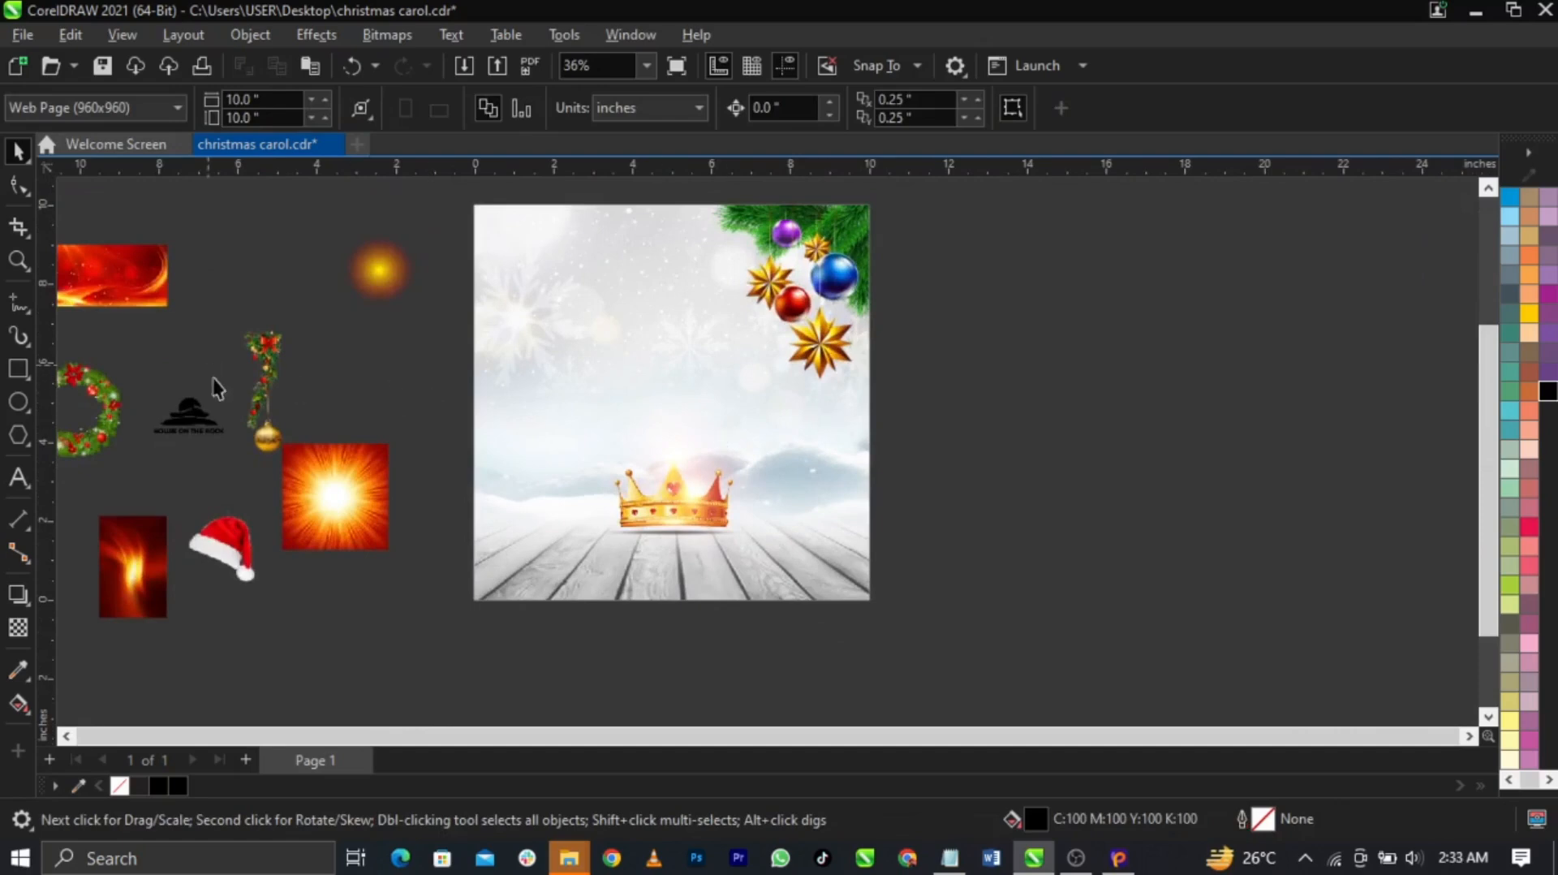
Drag the hat logo to the page's top-left corner and scale it down small
drag(192, 414, 539, 245)
scroll(542, 241, up, 4)
drag(652, 390, 605, 366)
scroll(568, 341, down, 3)
mouse_move(495, 331)
mouse_down()
mouse_move(571, 395)
mouse_move(509, 345)
mouse_up()
scroll(509, 344, down, 3)
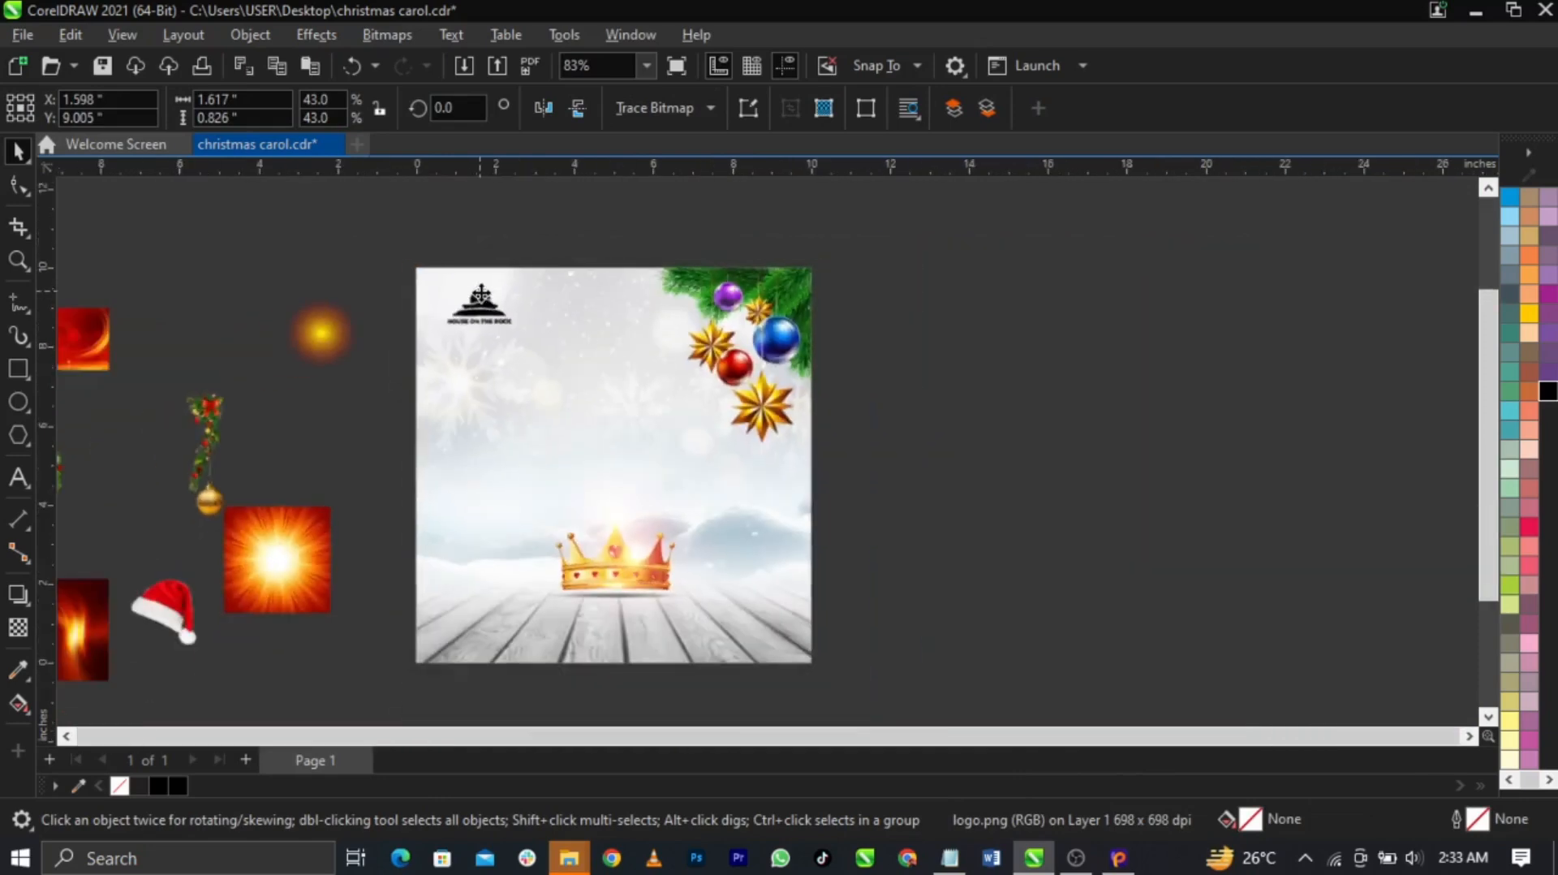
click(908, 466)
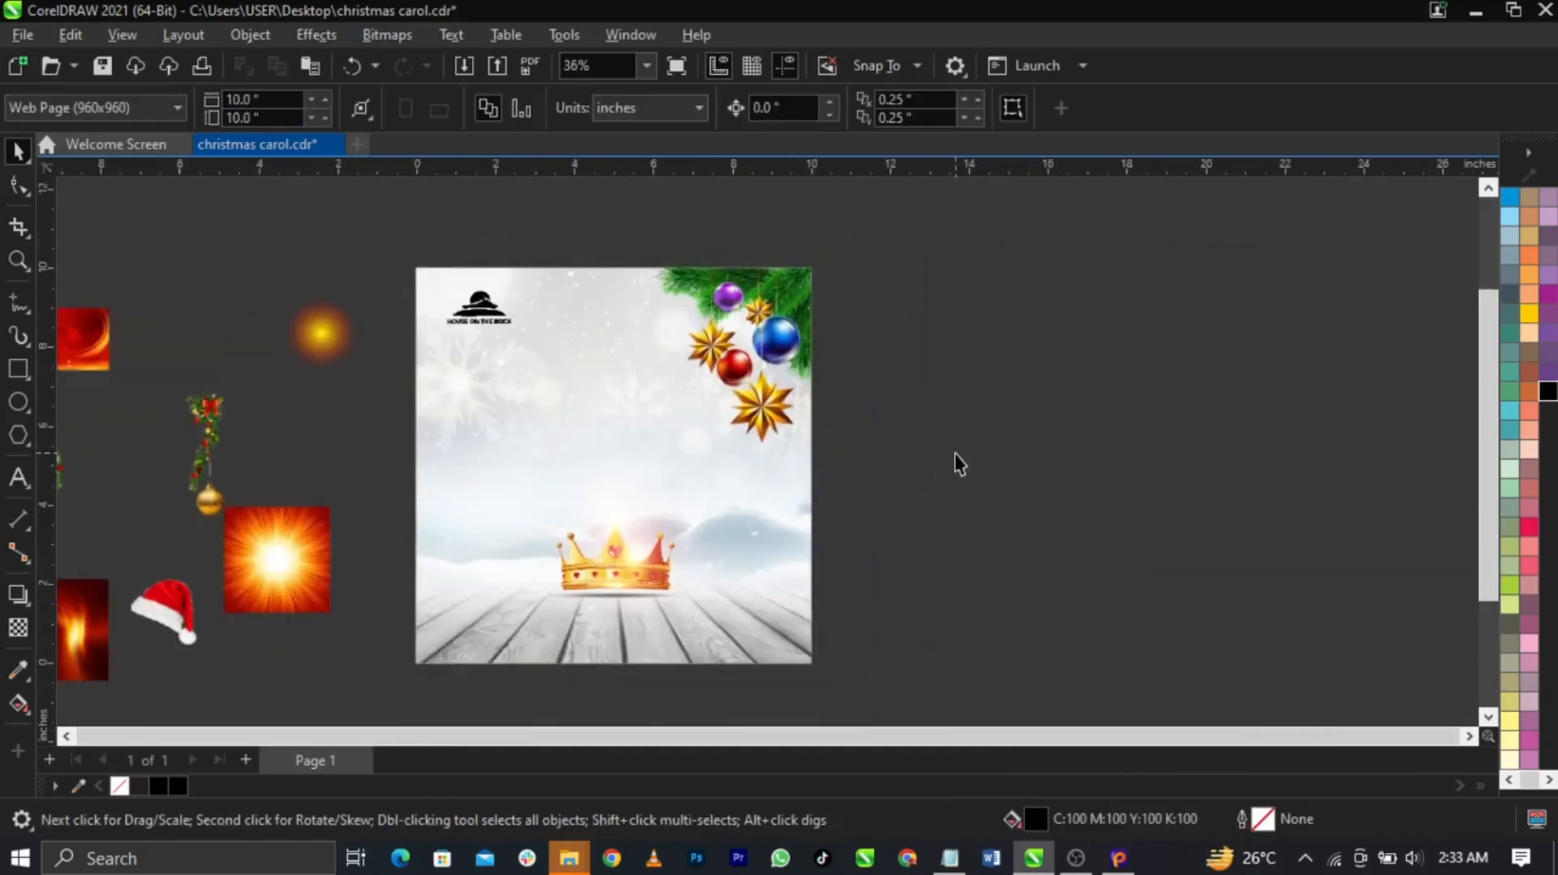
scroll(644, 450, down, 1)
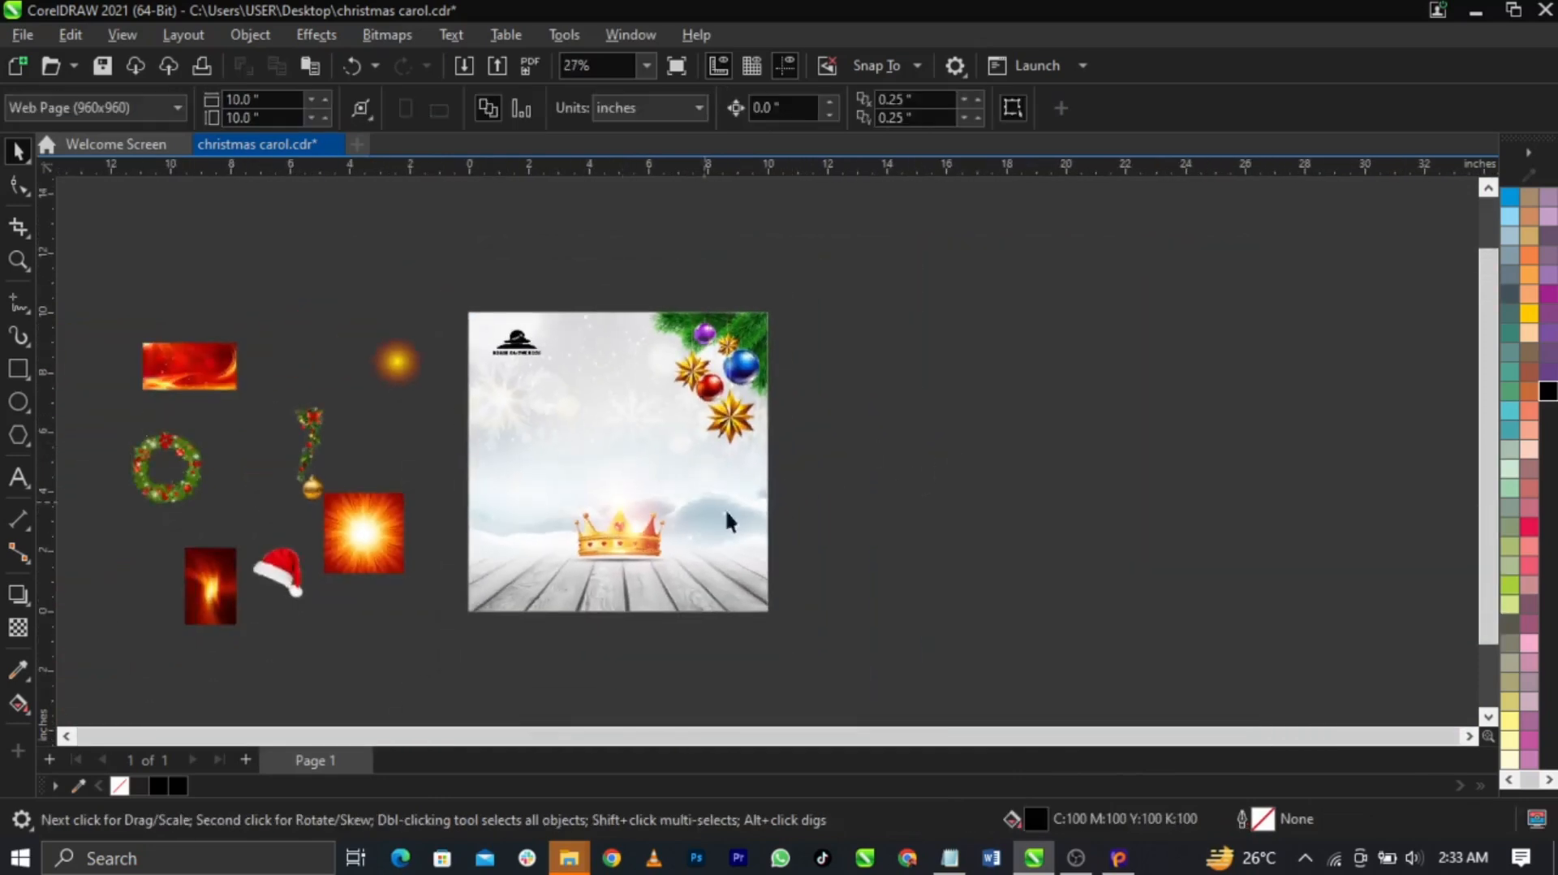
scroll(802, 564, up, 1)
scroll(628, 431, up, 1)
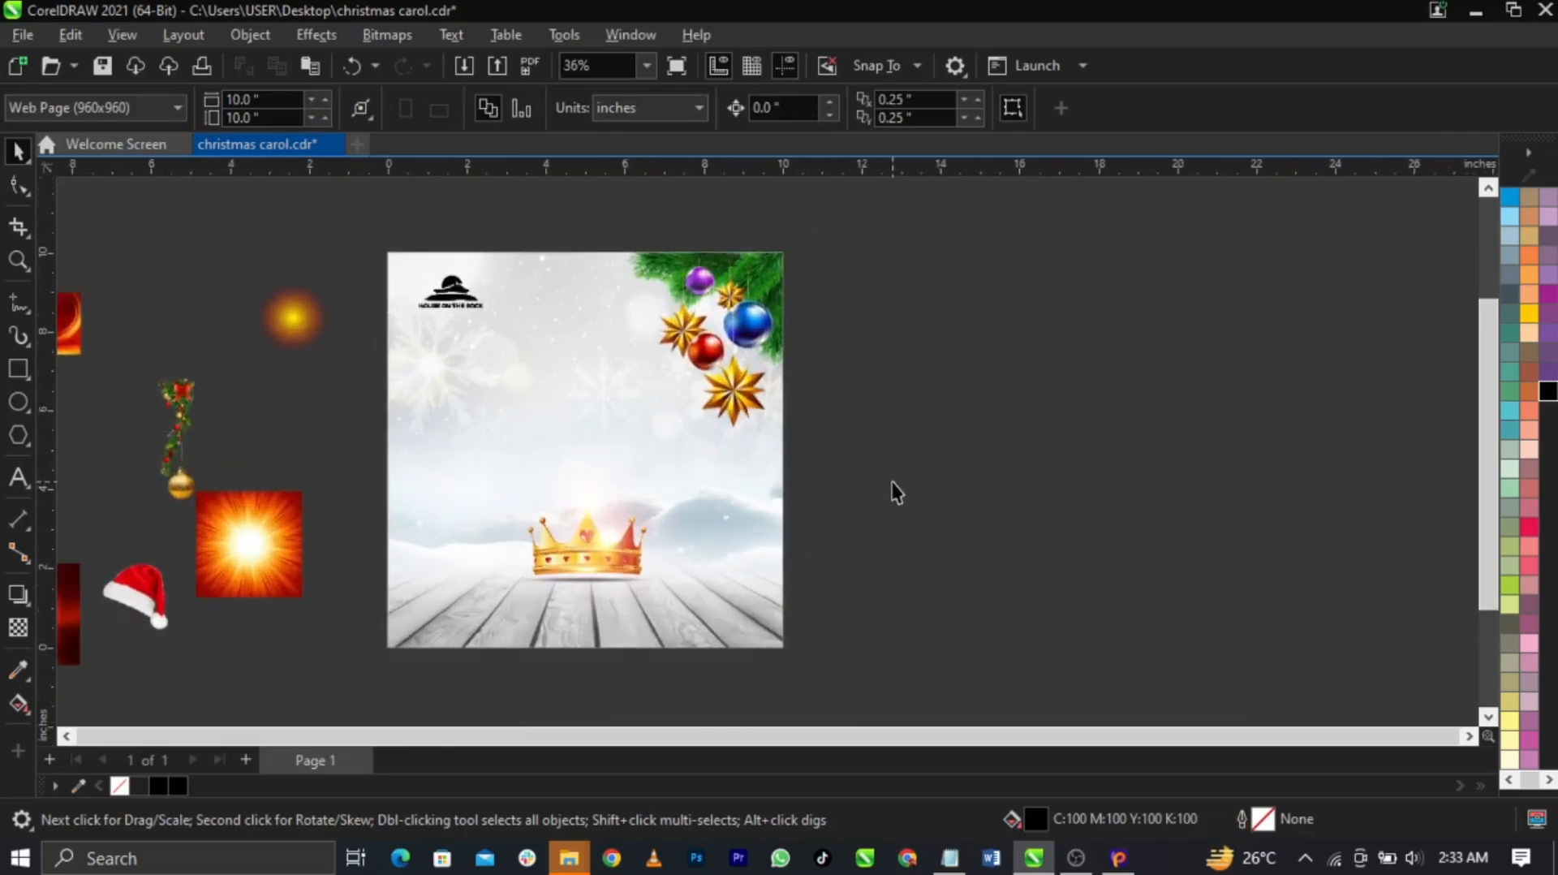
Copy 'A king is Born' from the notes and paste it as text on the card
click(951, 862)
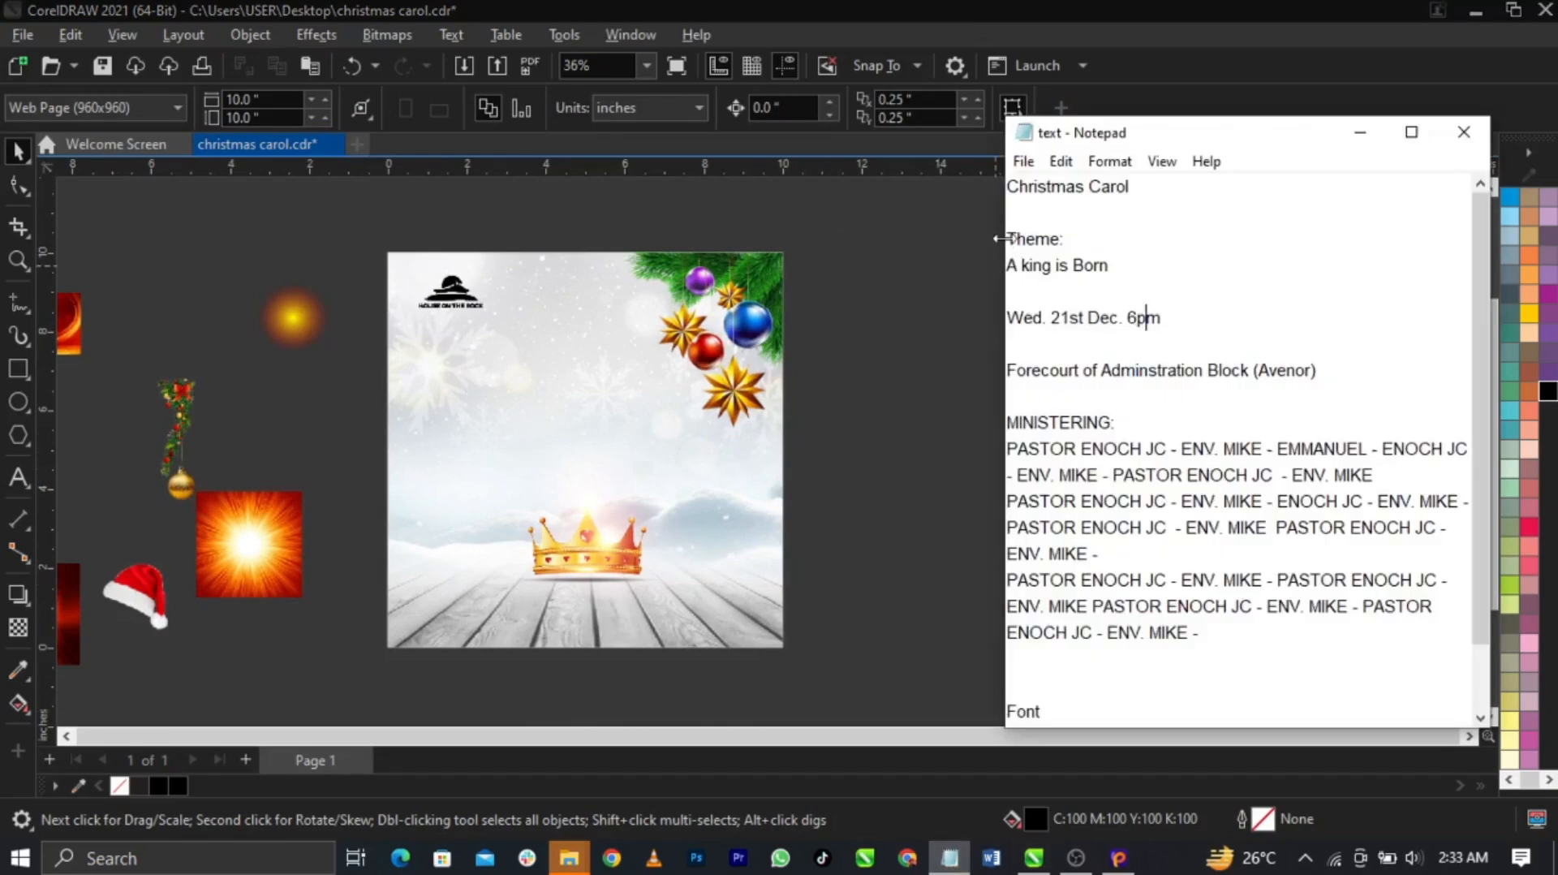
click(1105, 269)
drag(1106, 269, 1006, 269)
key(ctrl+c)
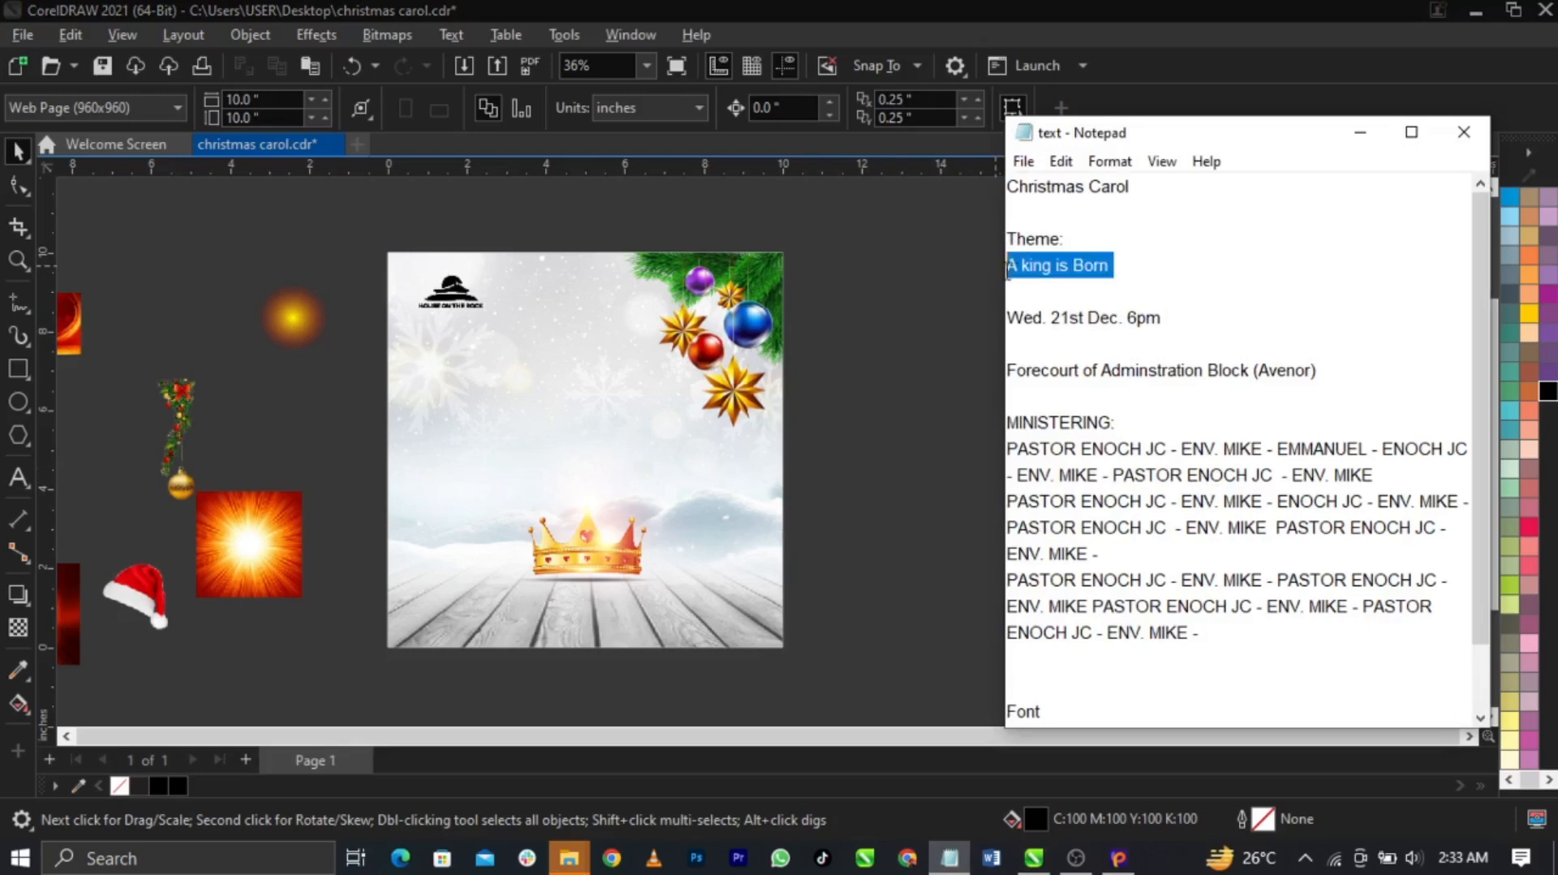
click(874, 461)
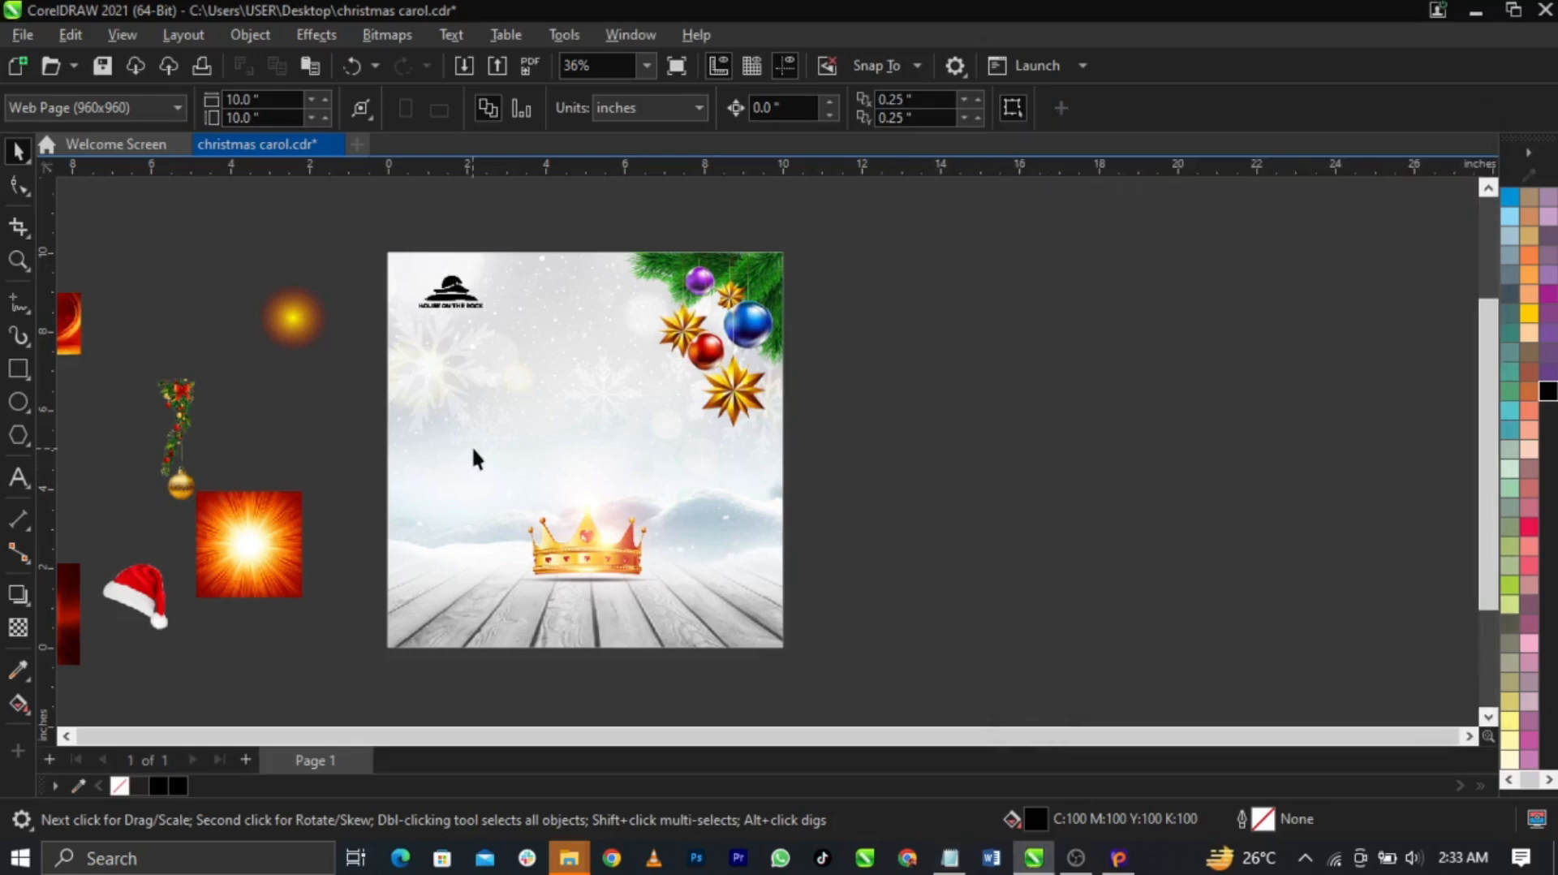
scroll(473, 456, up, 1)
click(18, 478)
click(516, 381)
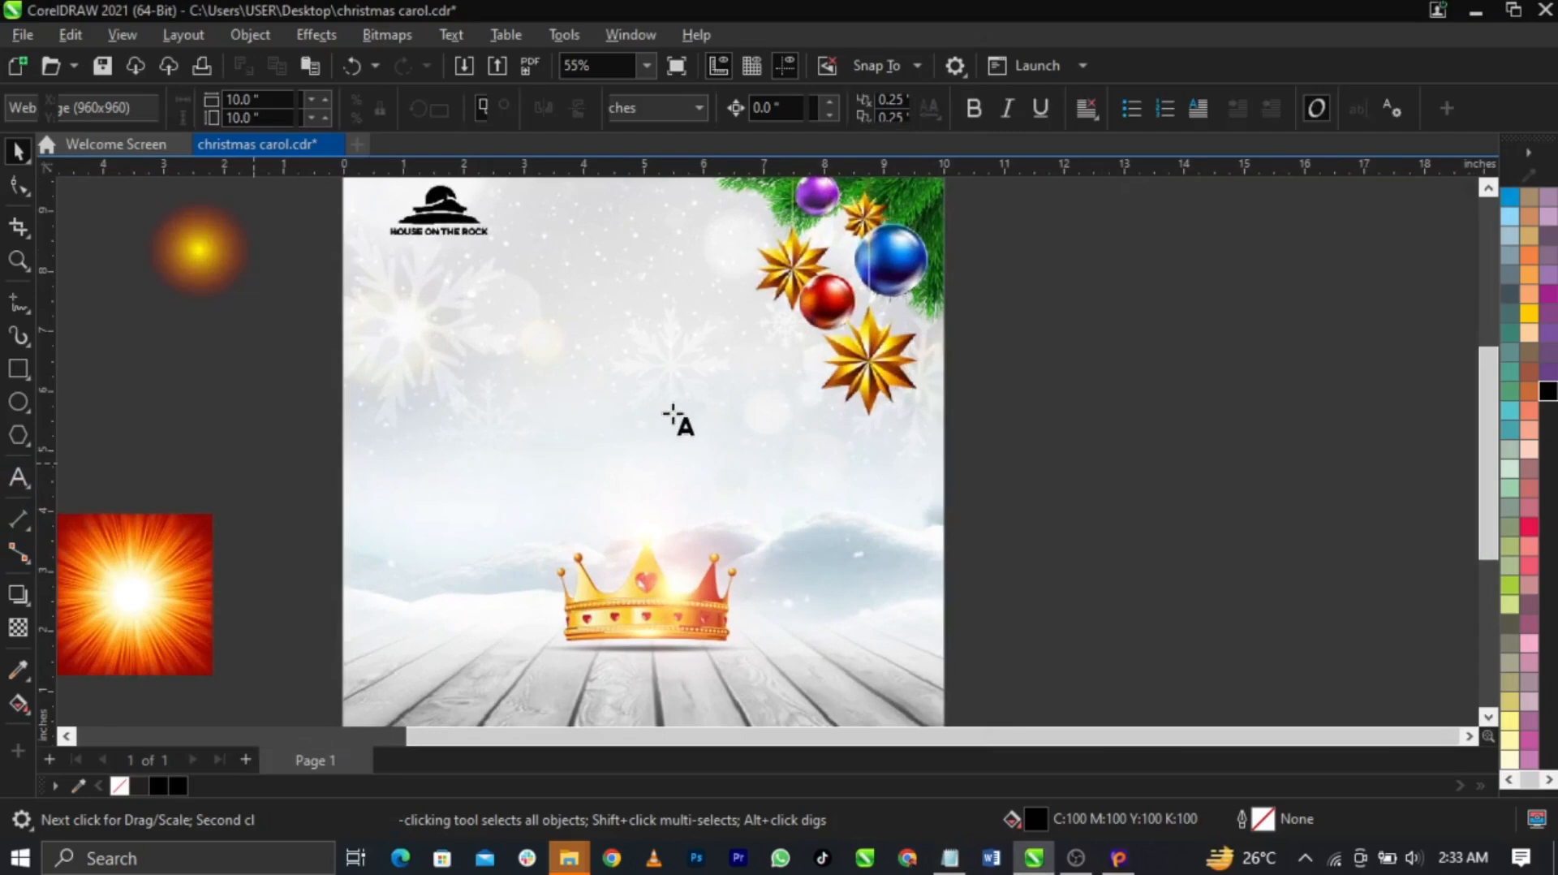
key(ctrl+v)
key(ctrl+space)
click(980, 439)
scroll(862, 375, down, 2)
PowerClip the ornaments and crown inside the snowy background frame
drag(1114, 371, 542, 654)
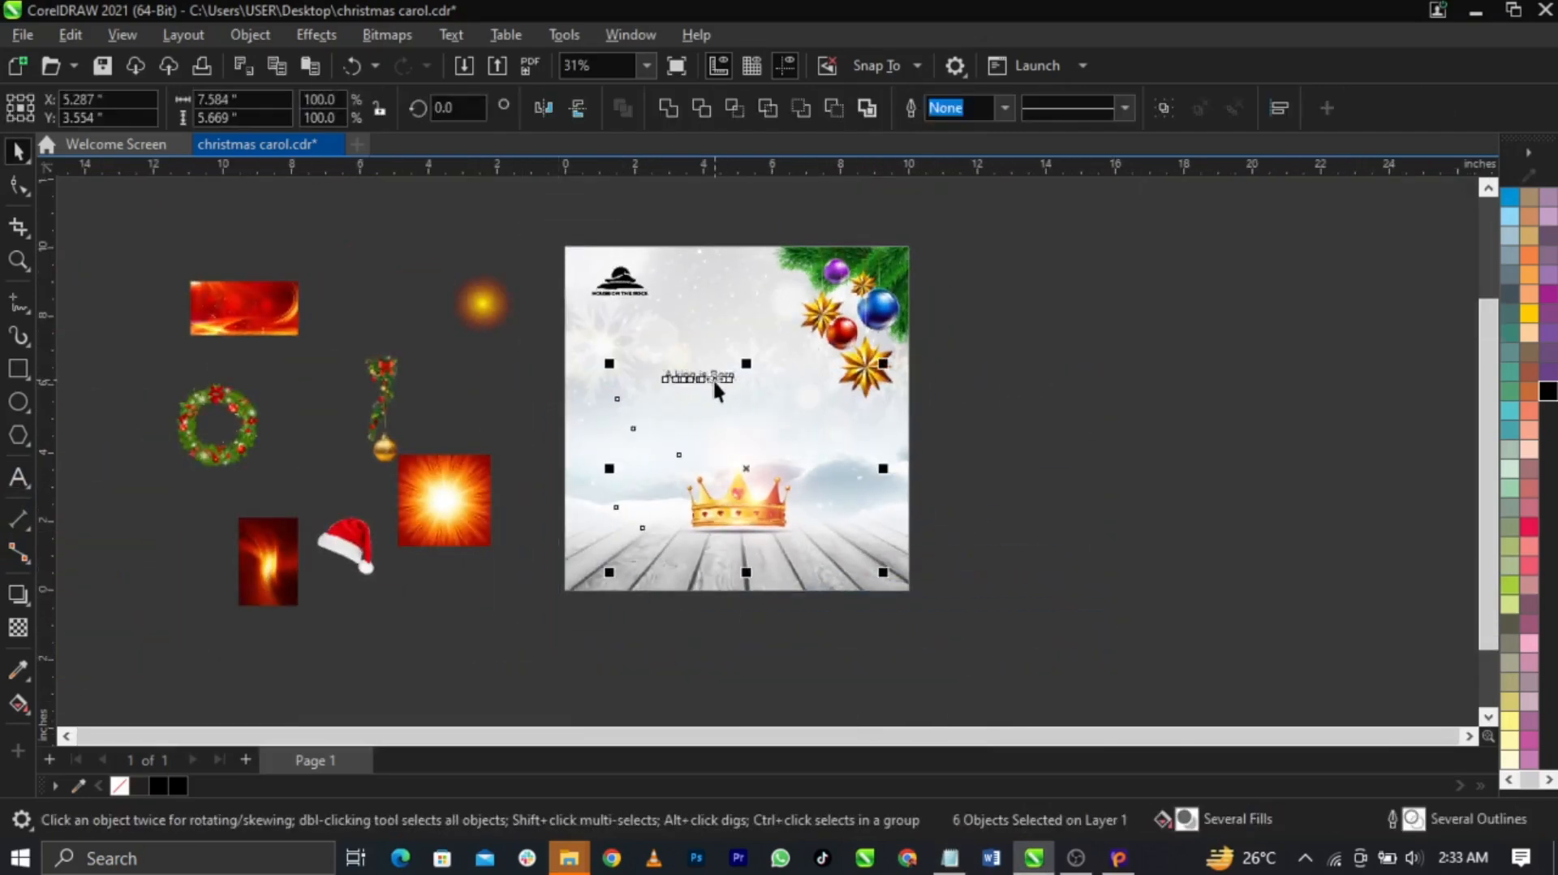
drag(717, 382, 1095, 527)
key(ctrl+z)
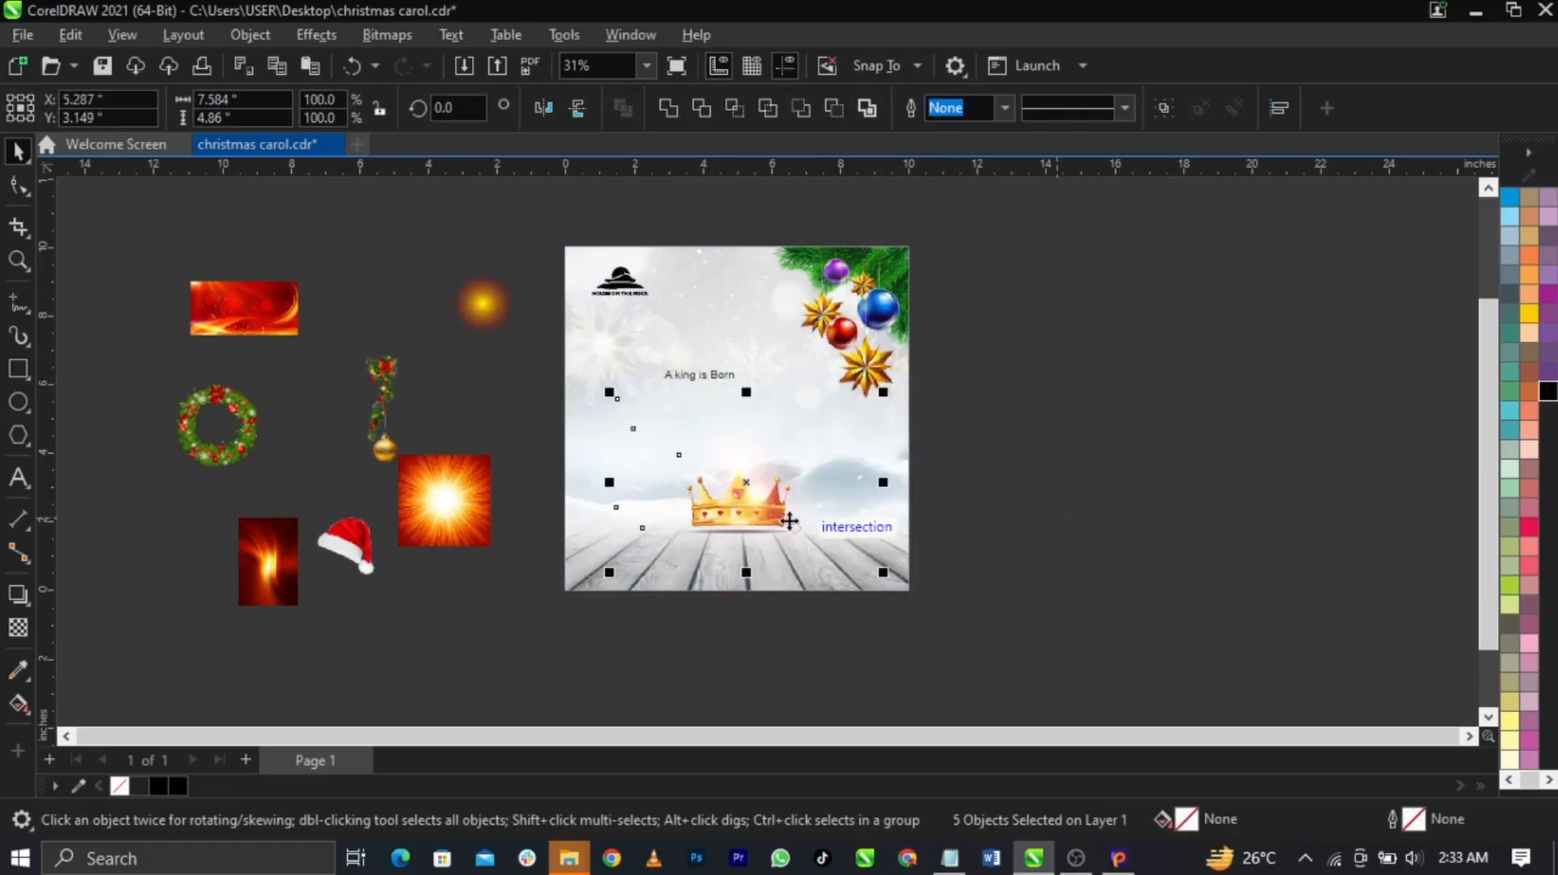
right_click(758, 504)
click(792, 497)
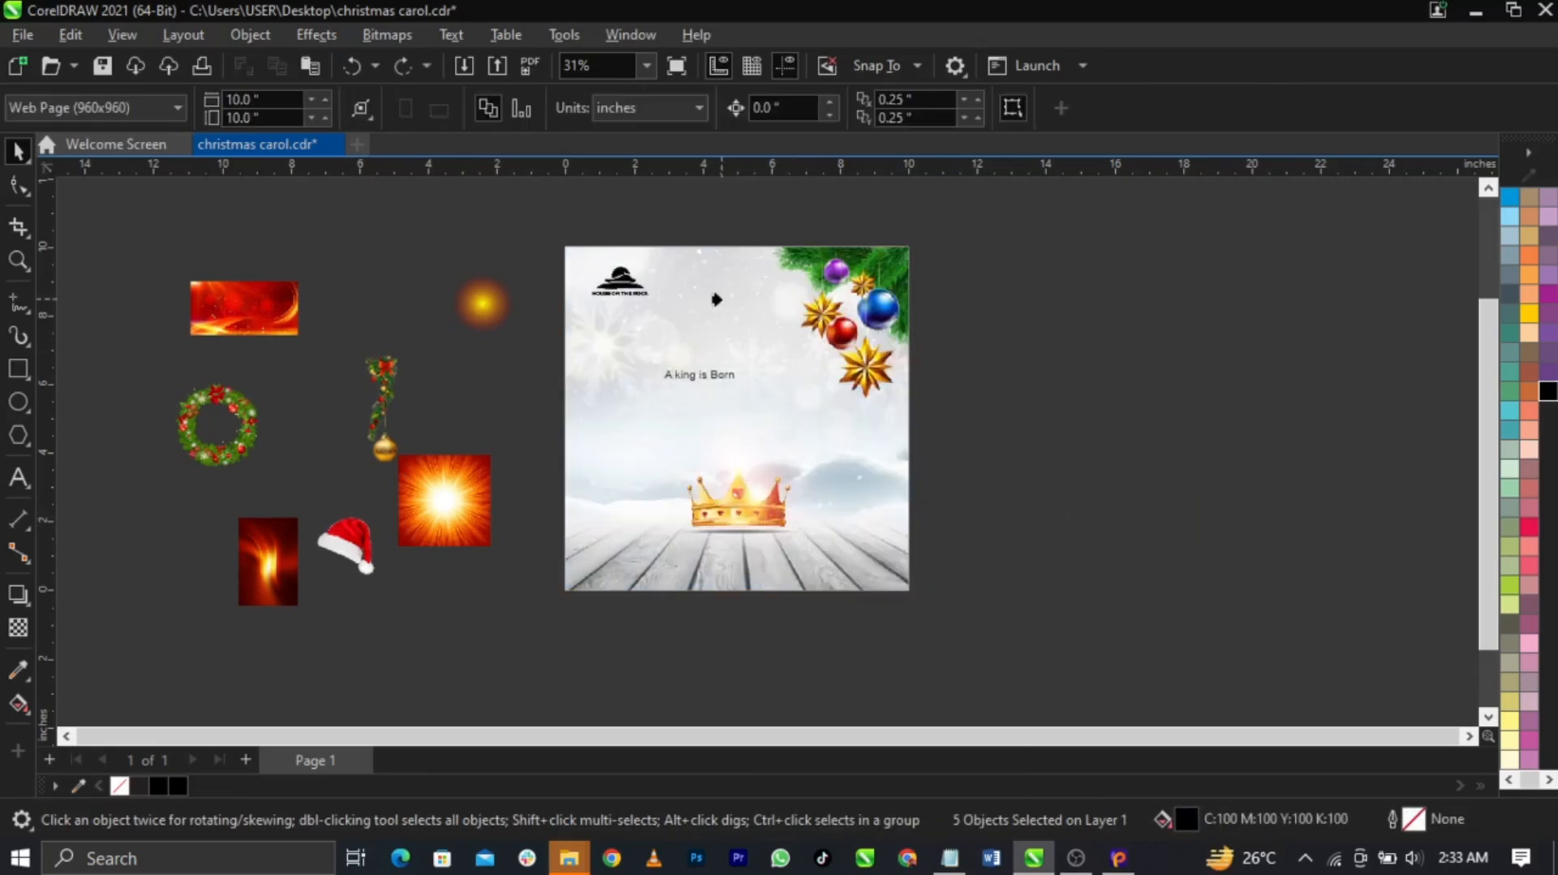
drag(729, 460, 975, 450)
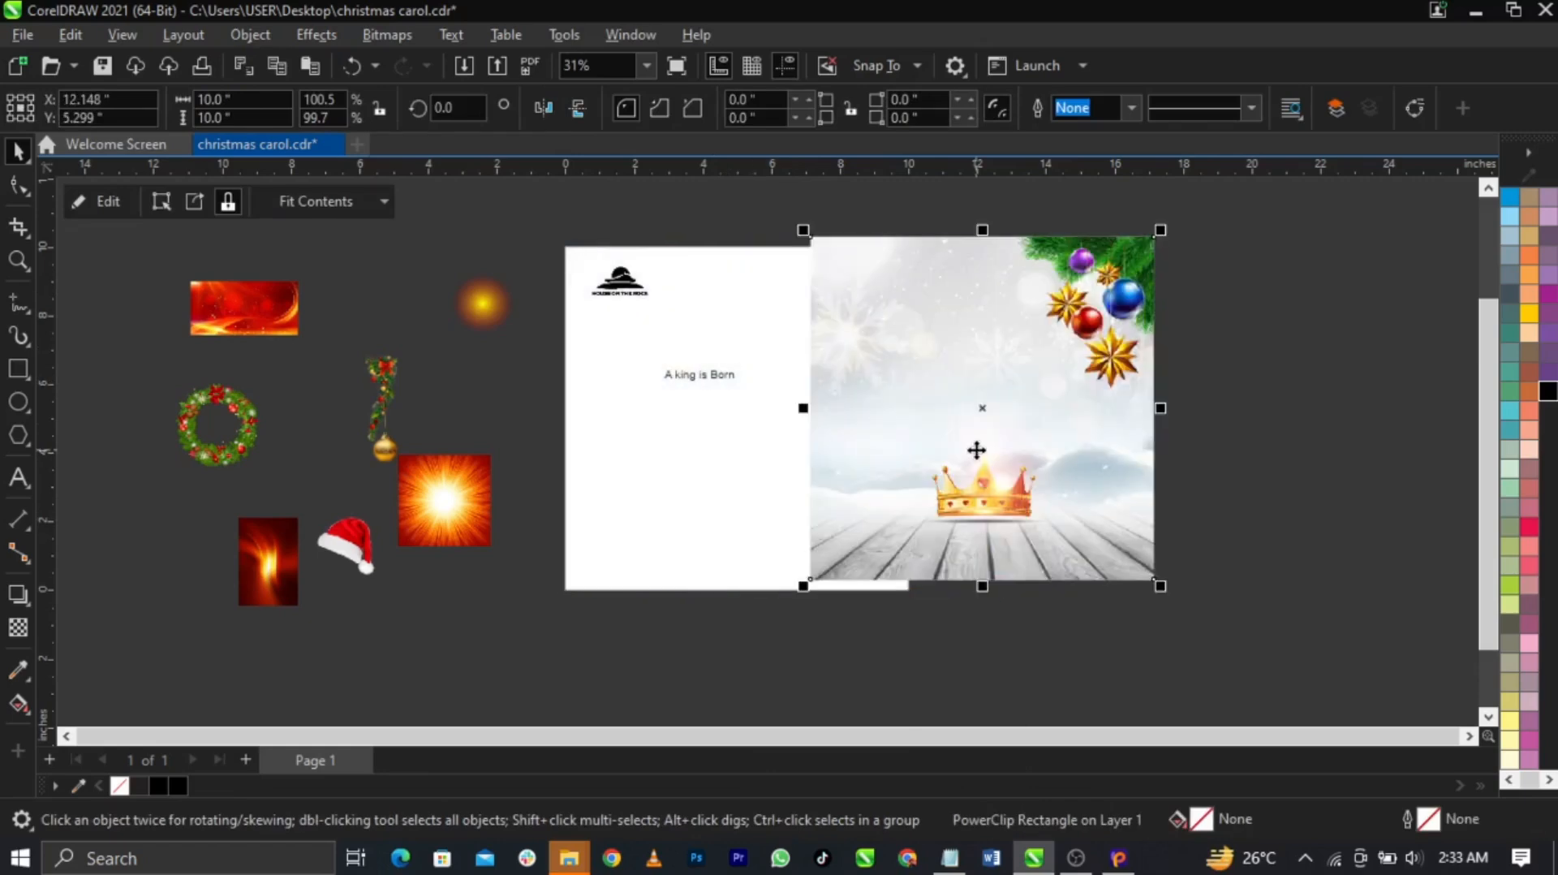
key(ctrl+z)
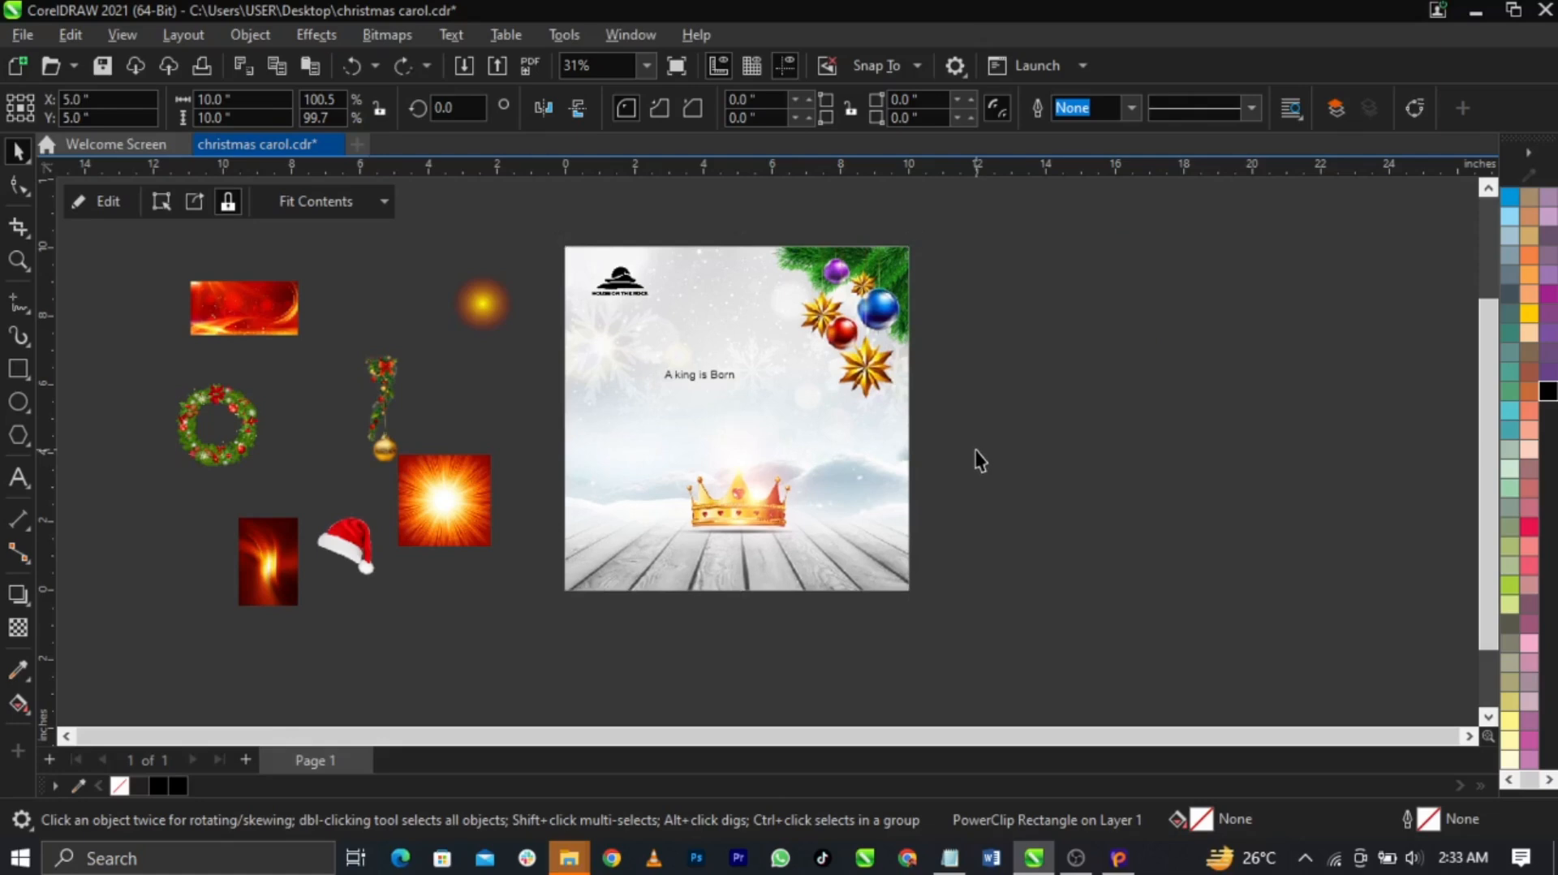
click(977, 458)
scroll(777, 379, up, 1)
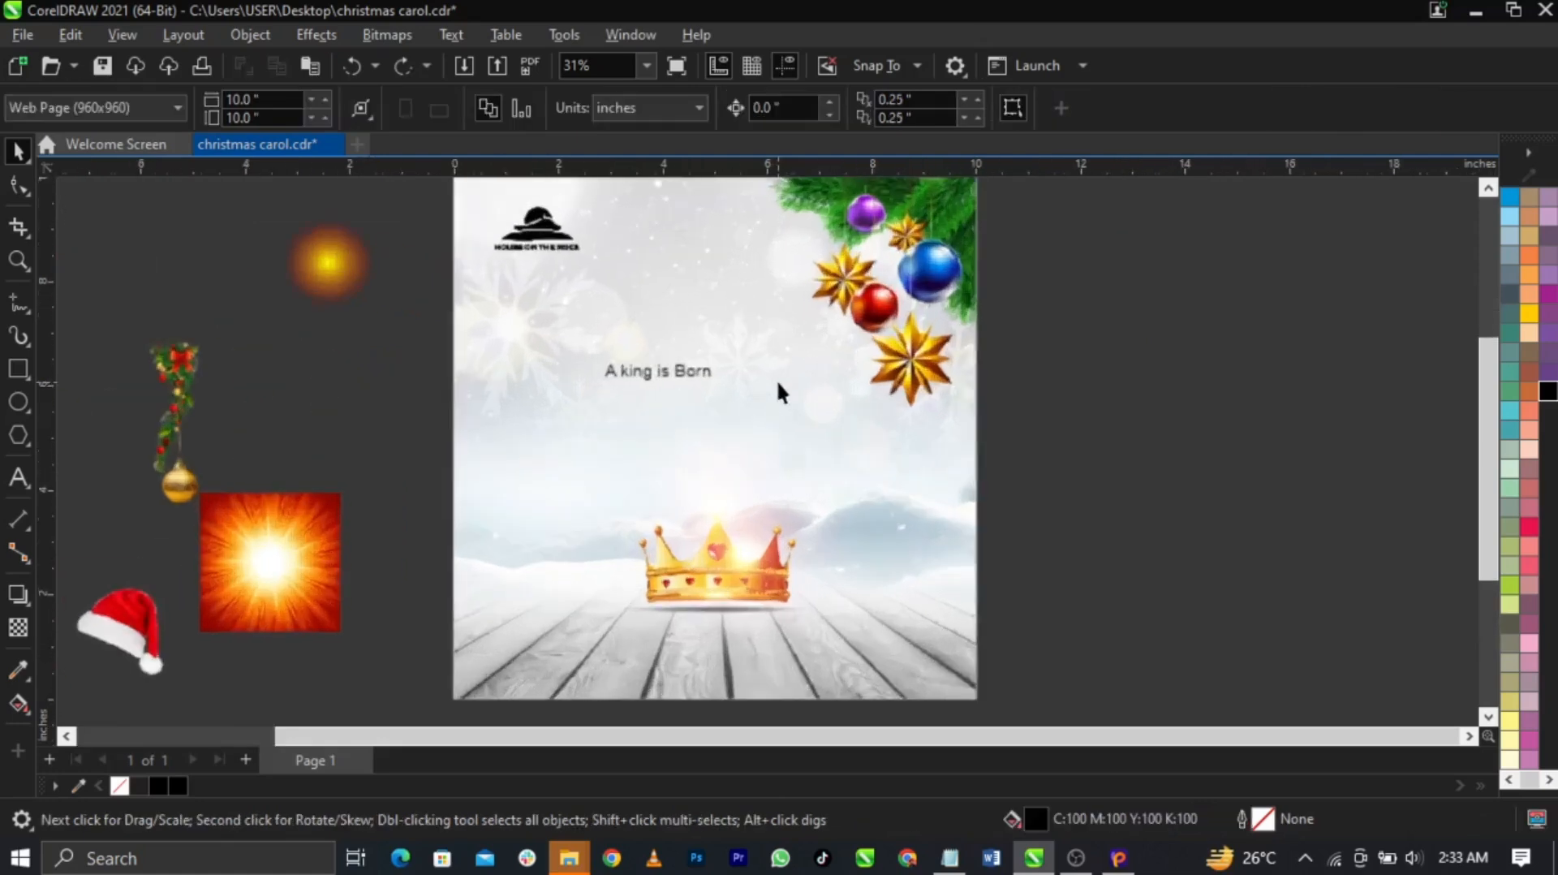
Set the 'A king is Born' text to the News of the World font
click(704, 375)
click(949, 857)
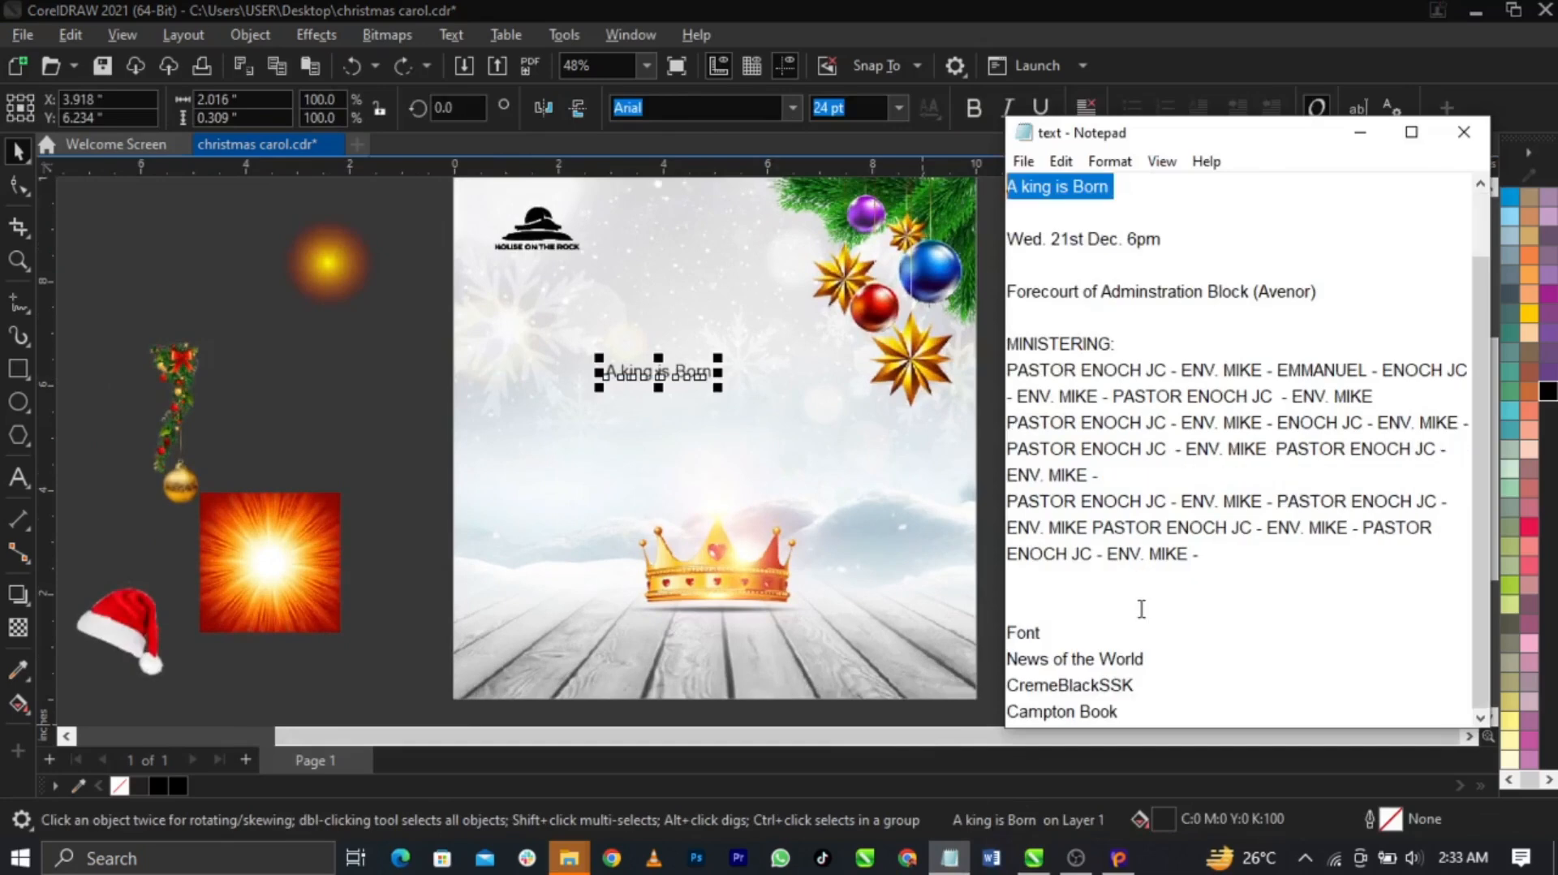
drag(1145, 658, 1009, 661)
key(ctrl+c)
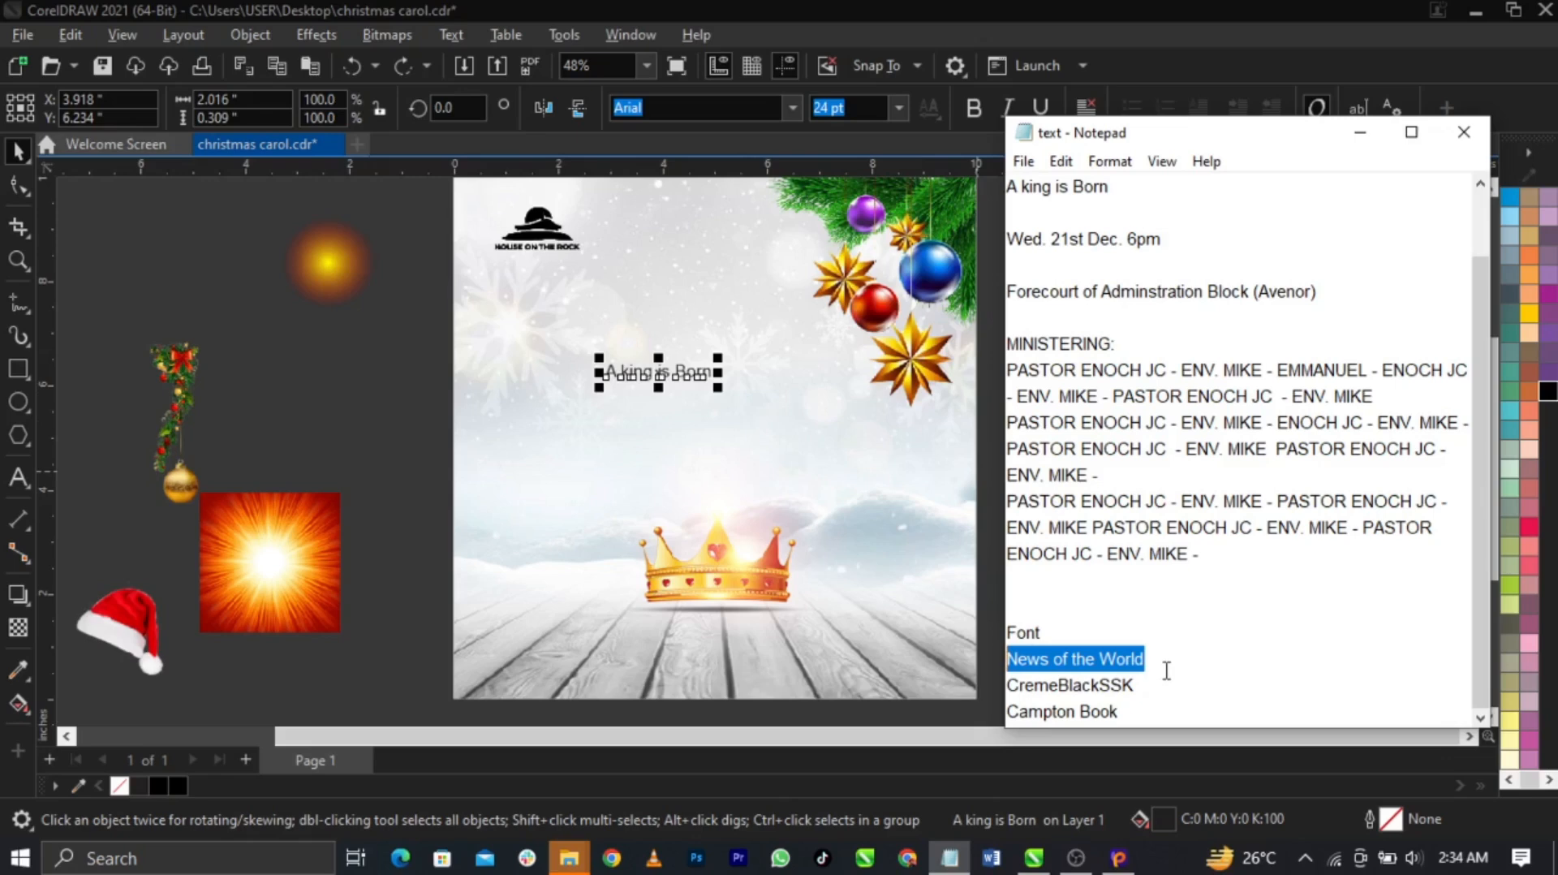
click(727, 111)
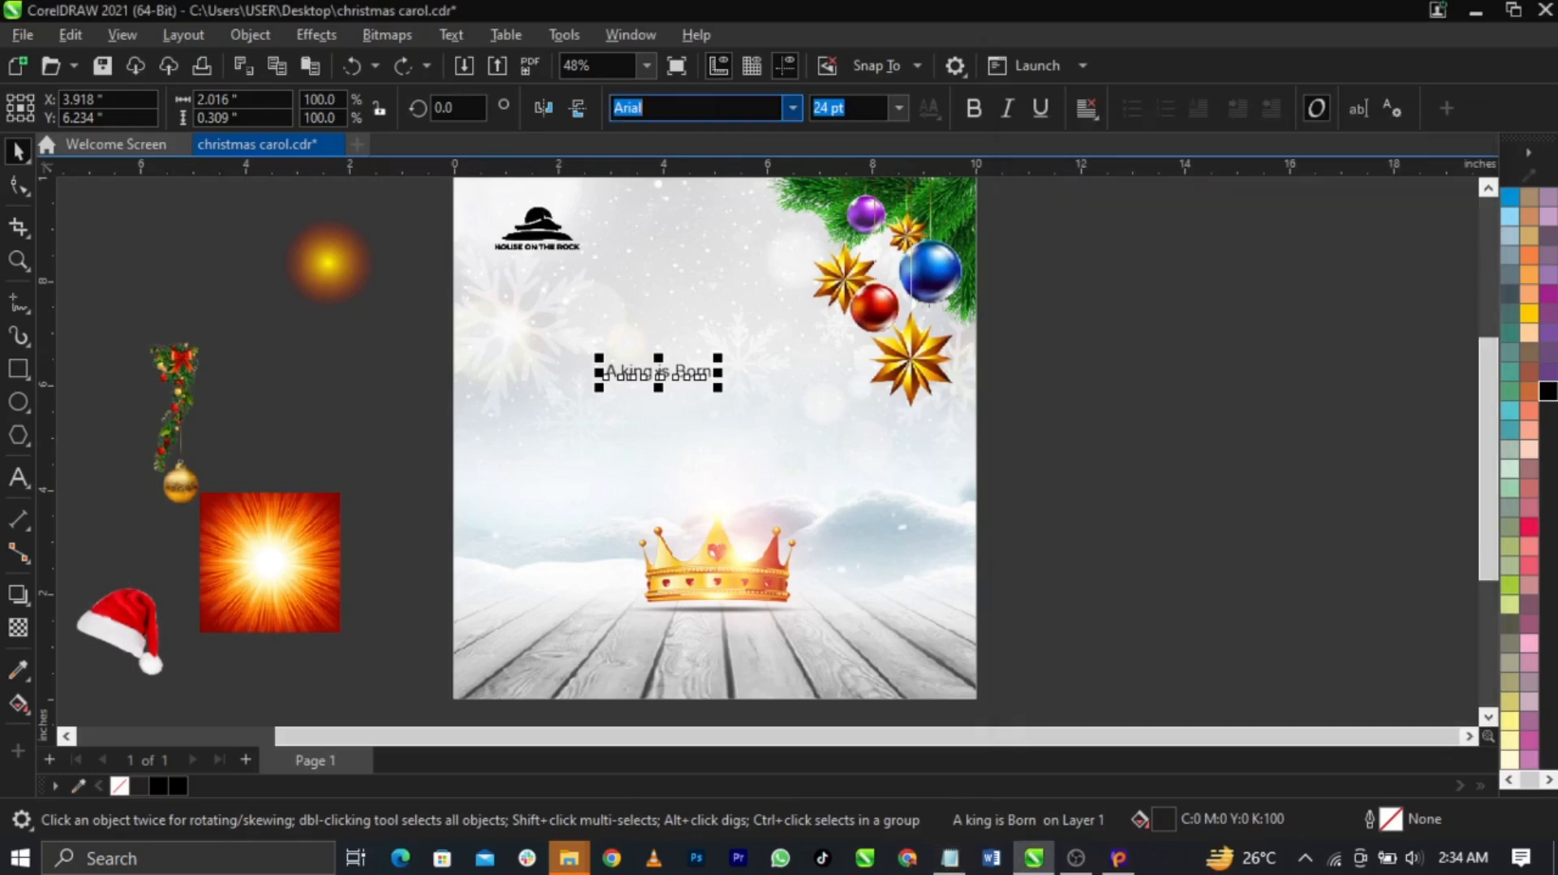
key(ctrl+v)
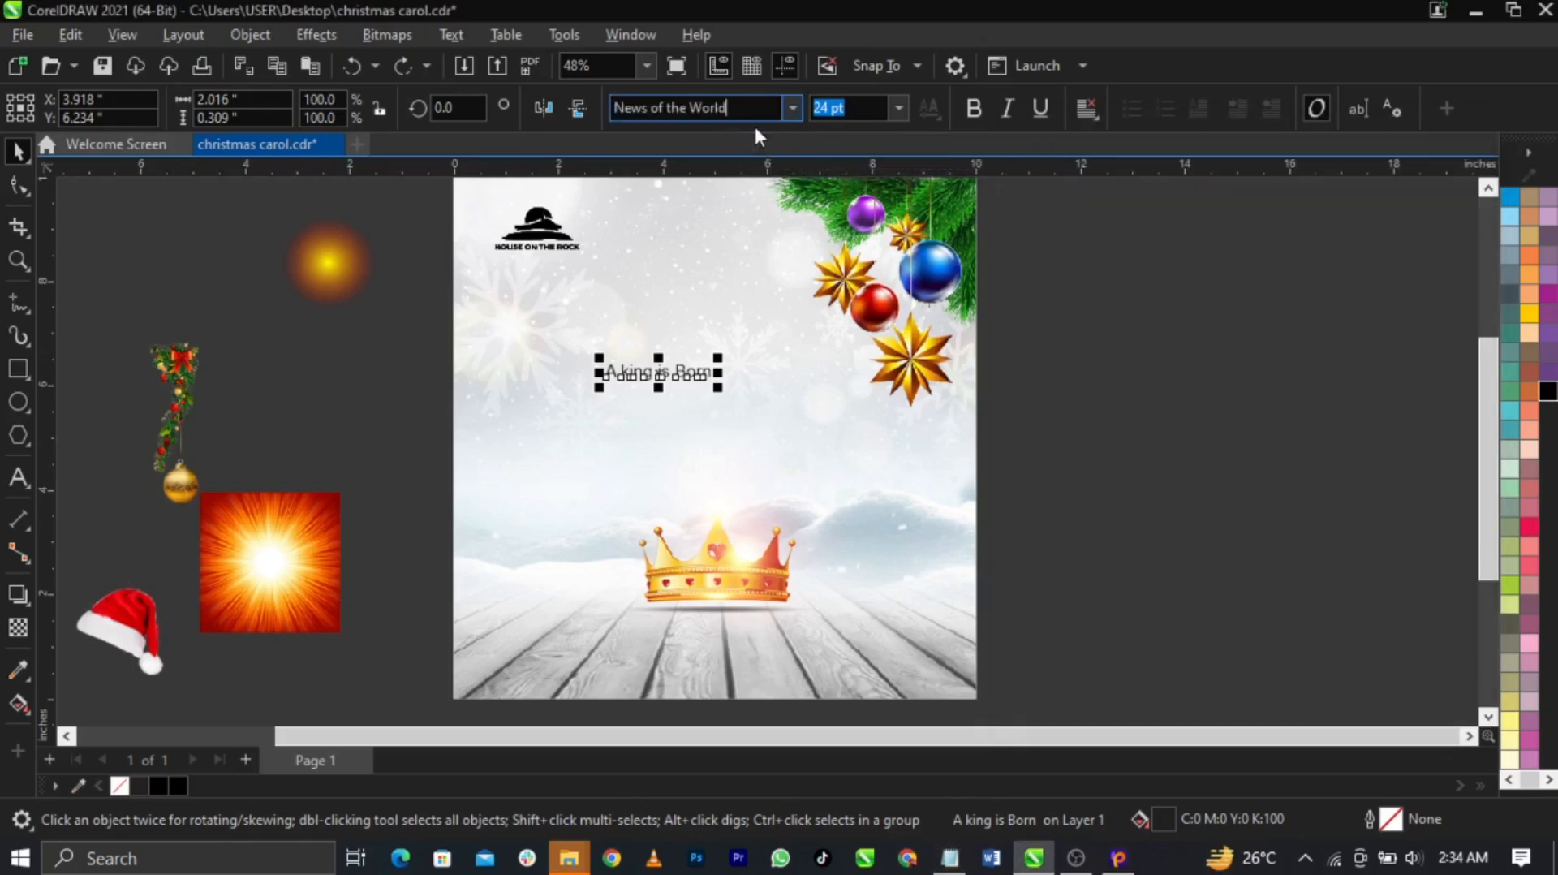
key(Return)
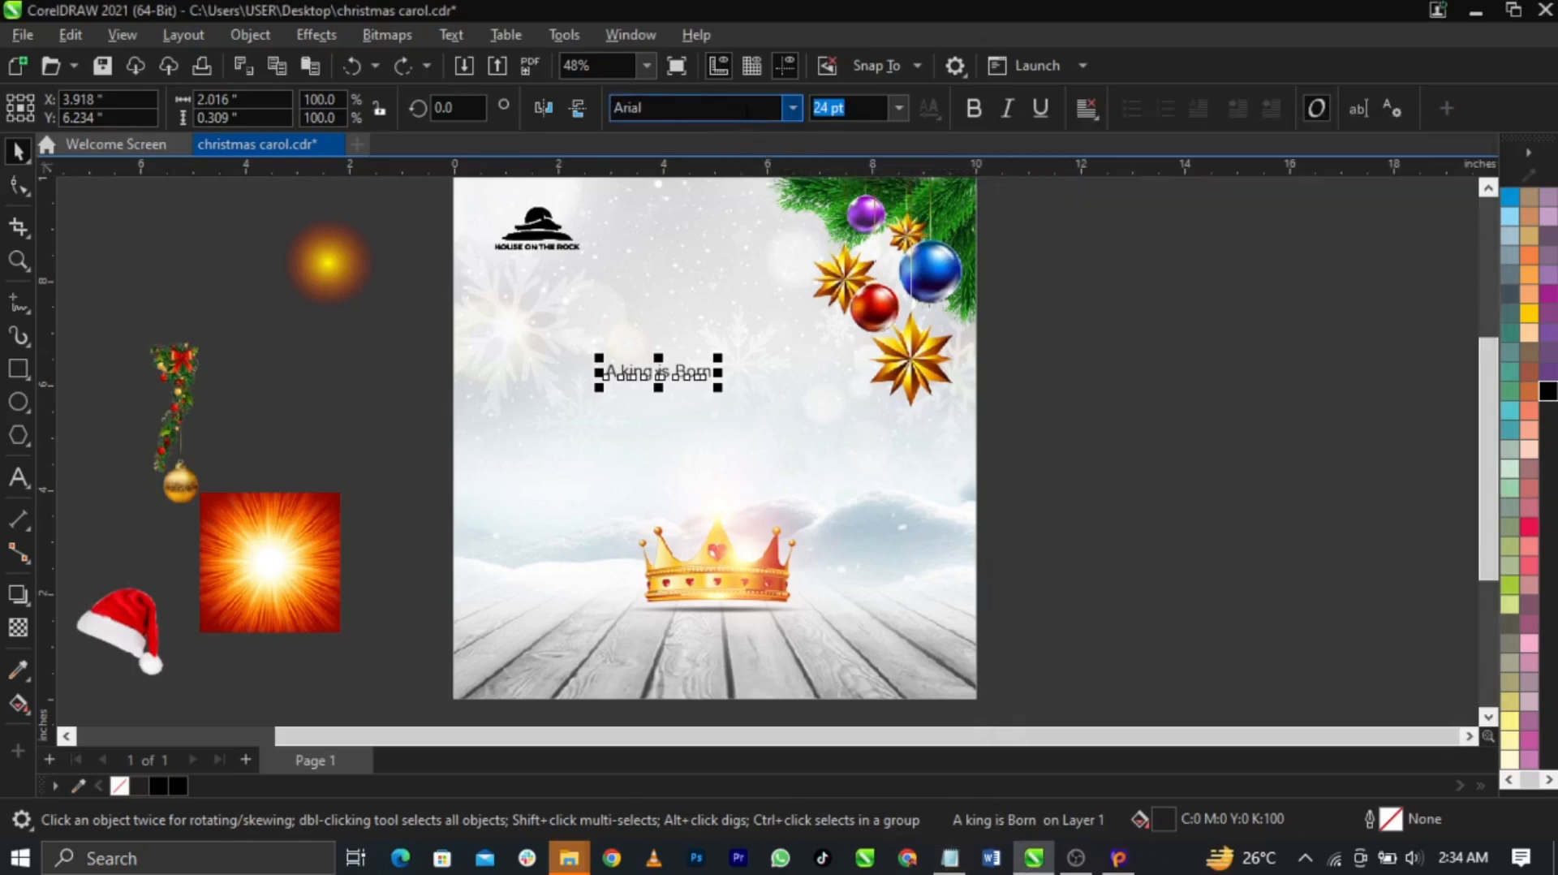
key(ctrl+v)
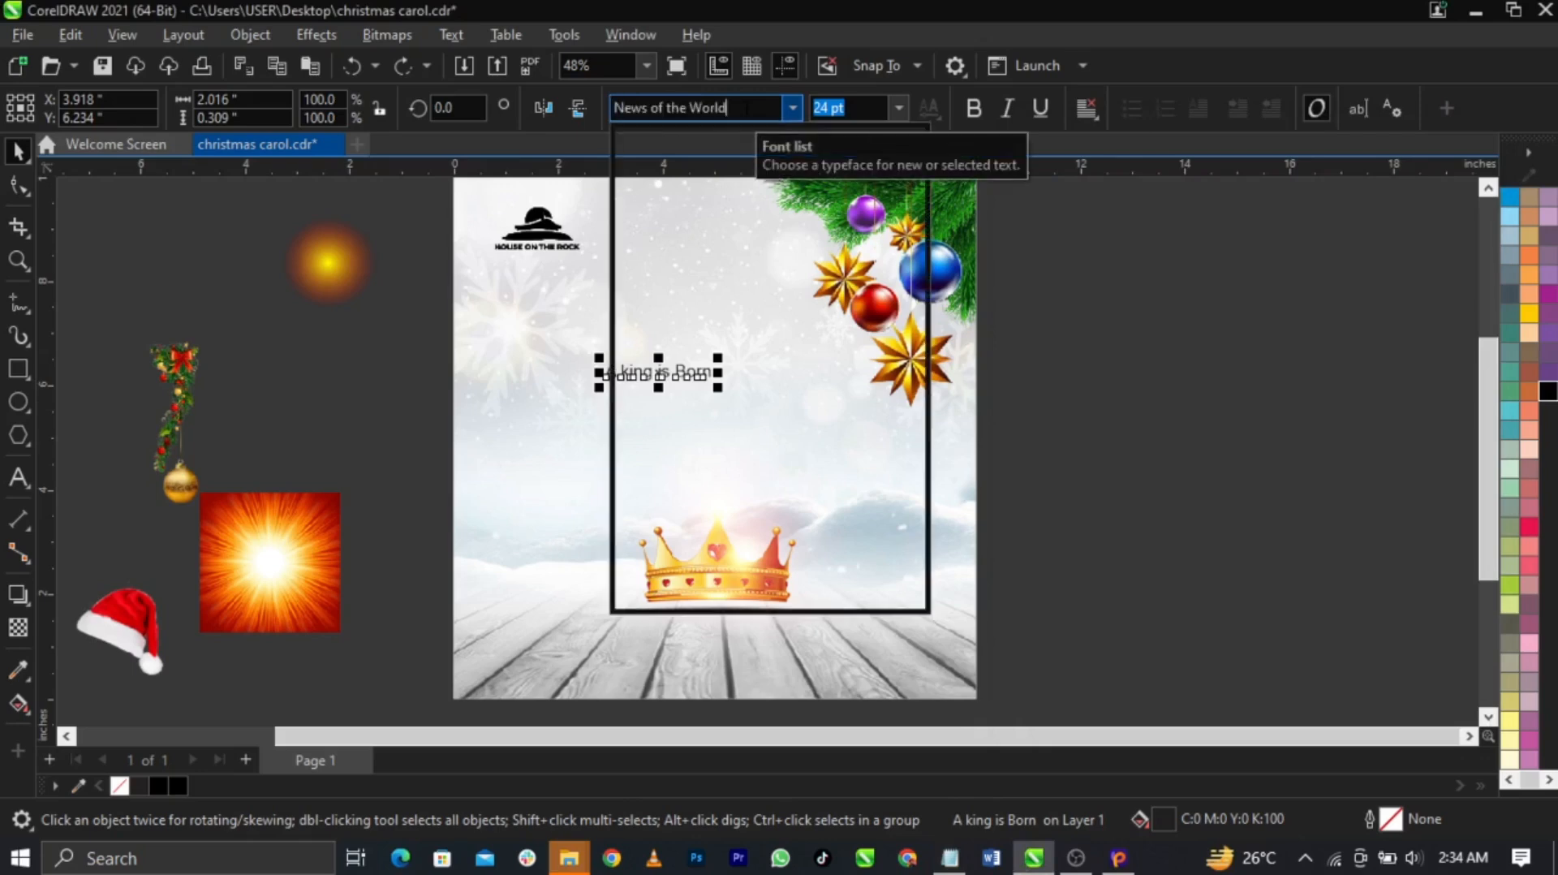
click(760, 331)
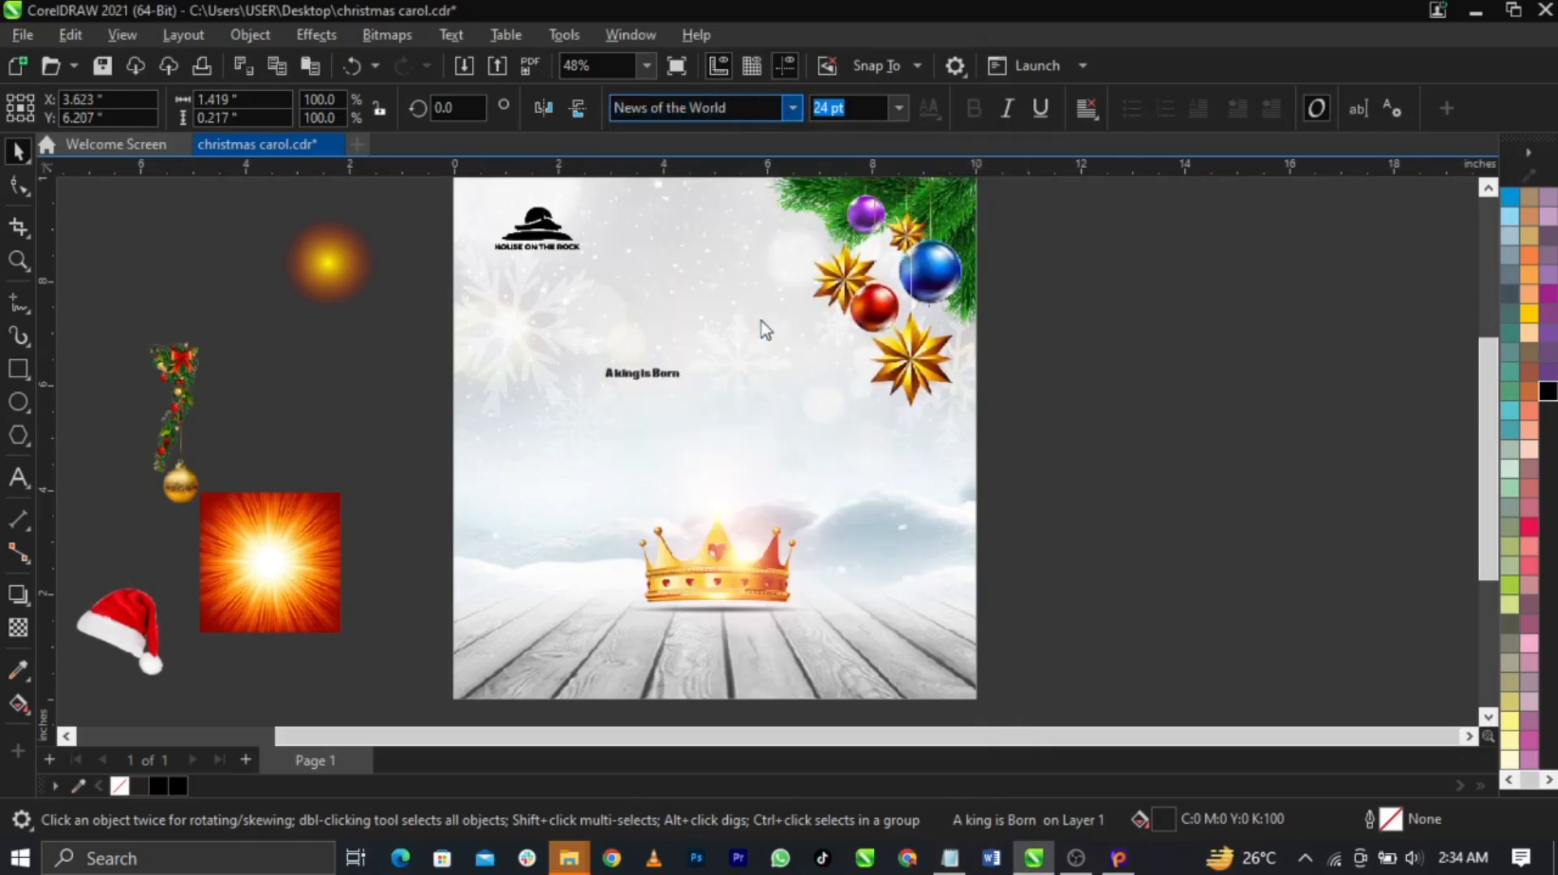
Enlarge the heading, move it up-left, and break it into 'A king' / 'is Born'
scroll(694, 411, up, 2)
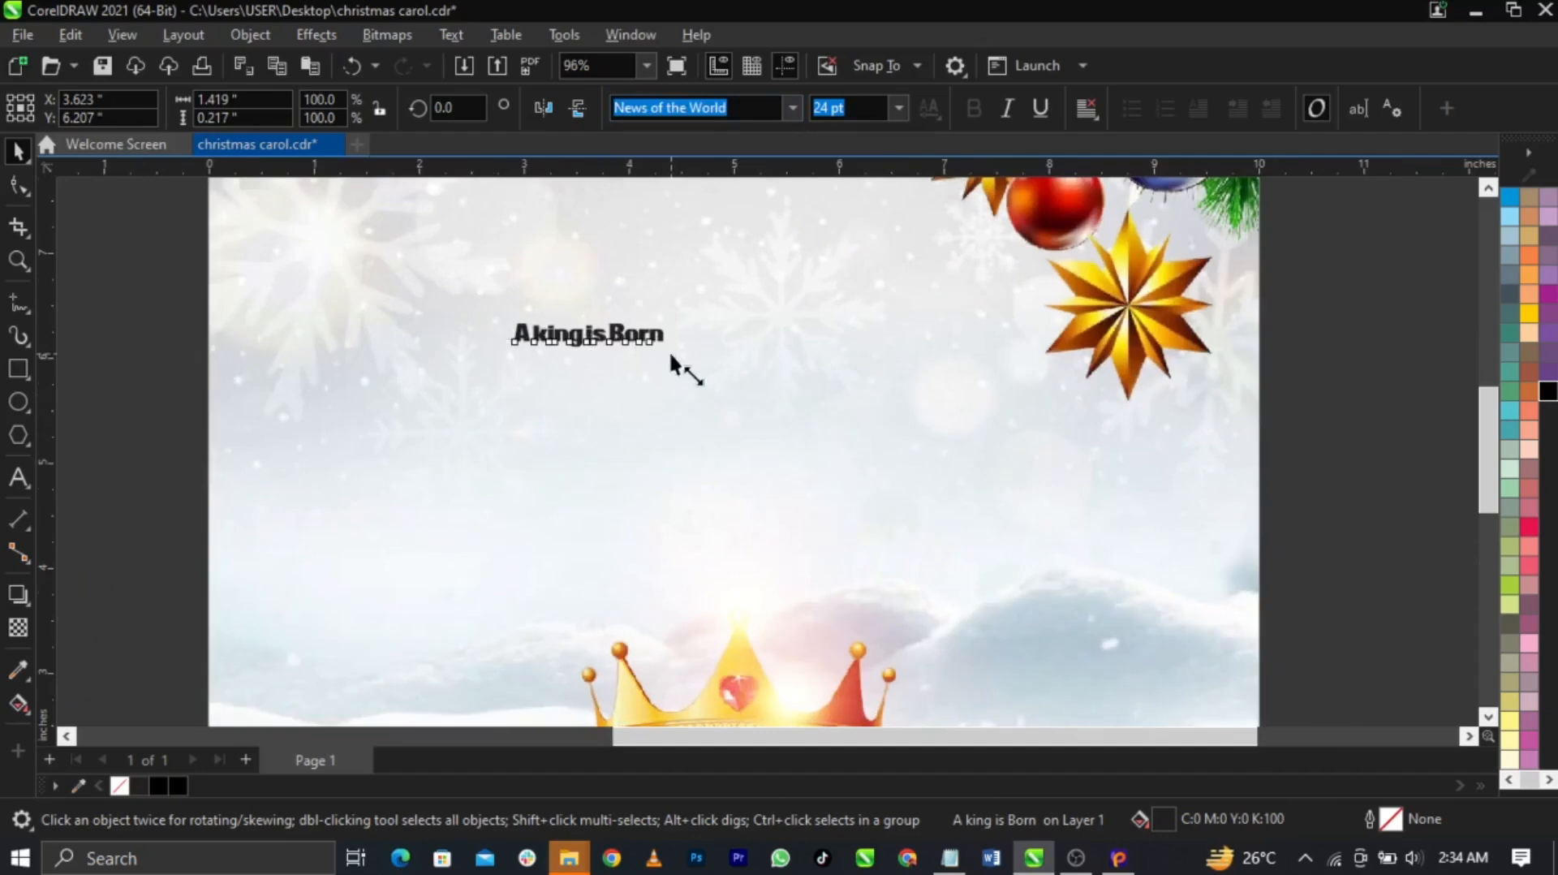
drag(678, 354, 993, 471)
drag(865, 370, 831, 330)
double_click(836, 328)
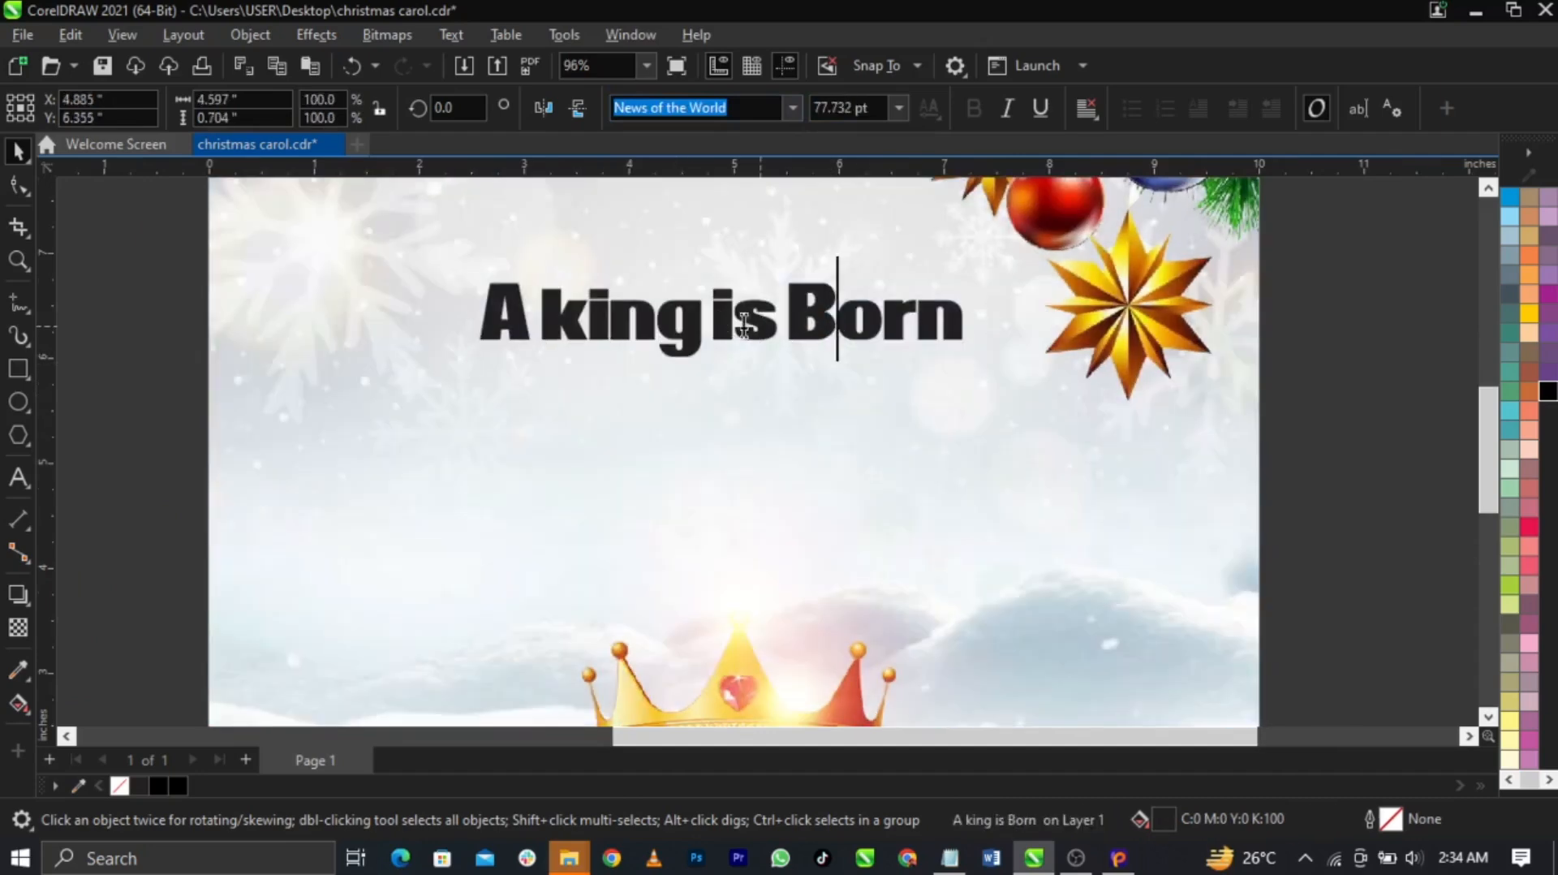
click(706, 319)
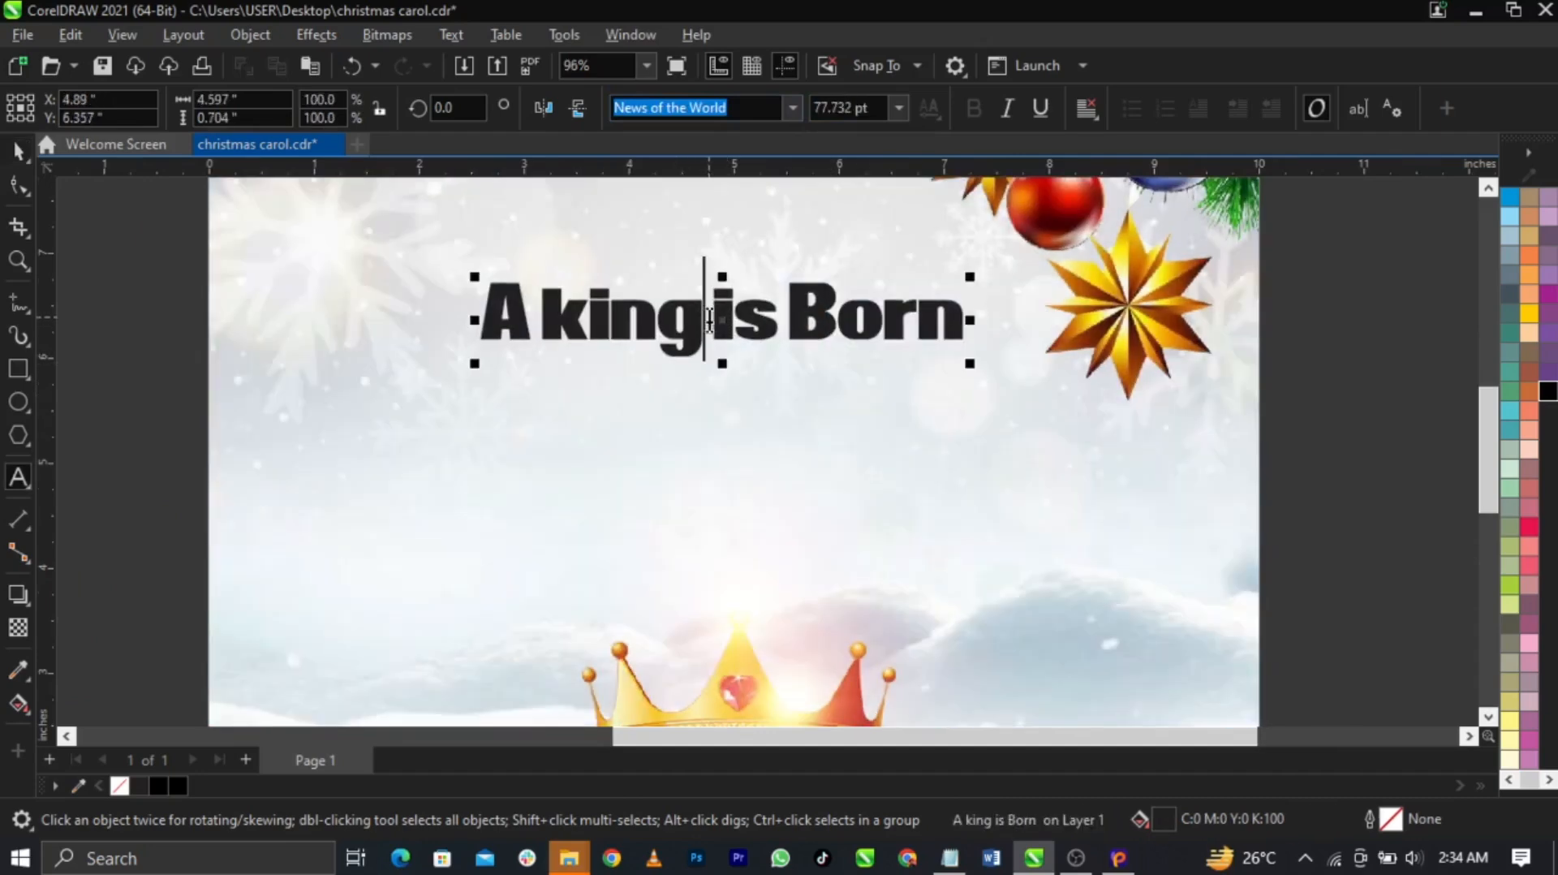
key(Return)
key(Delete)
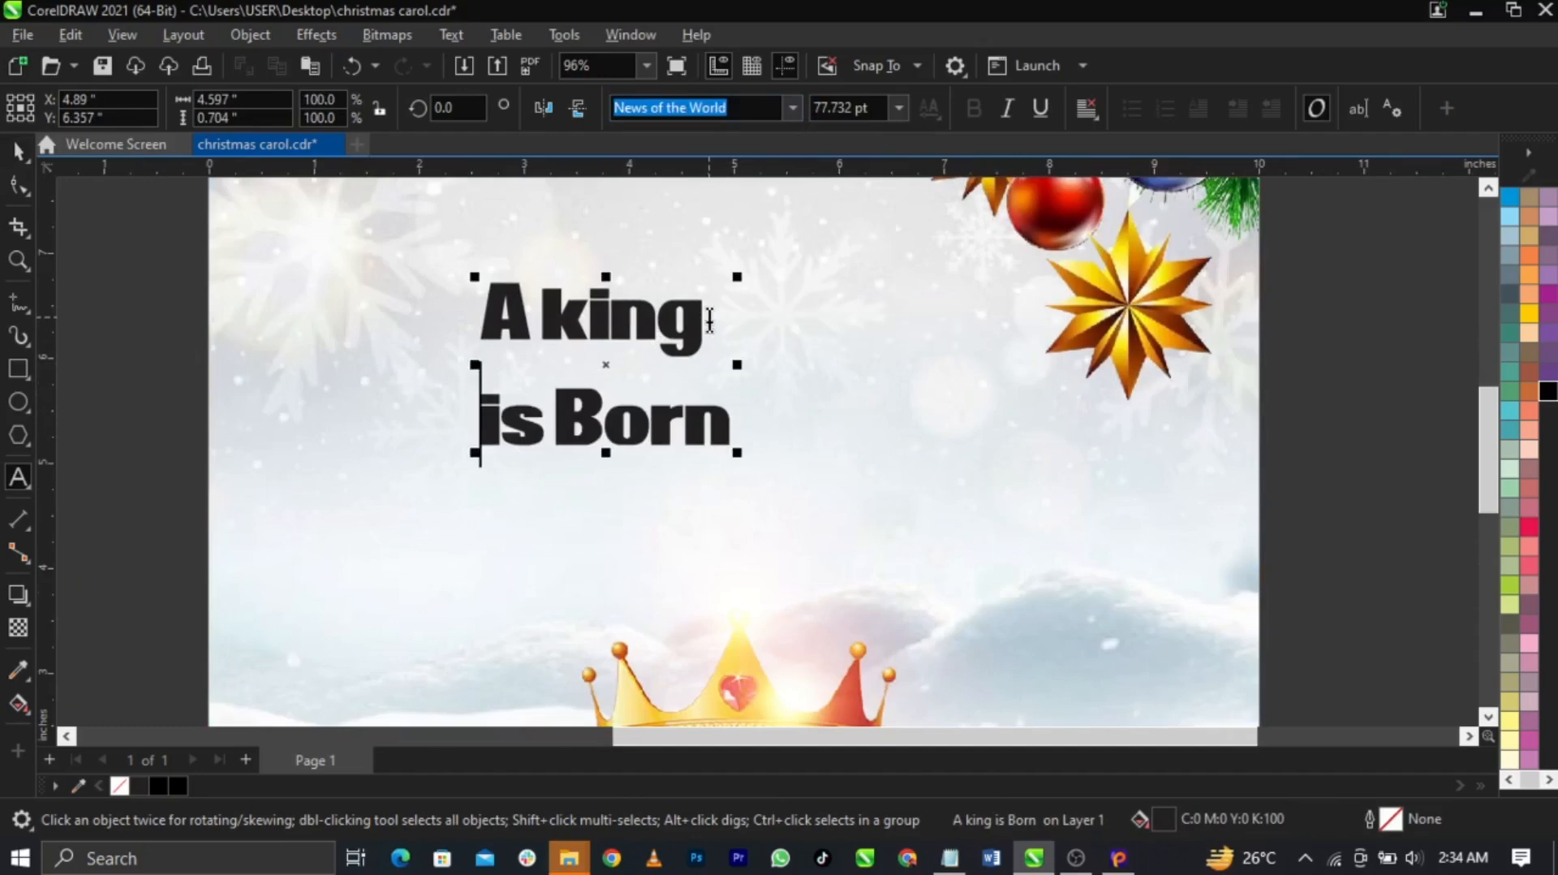
key(ctrl+space)
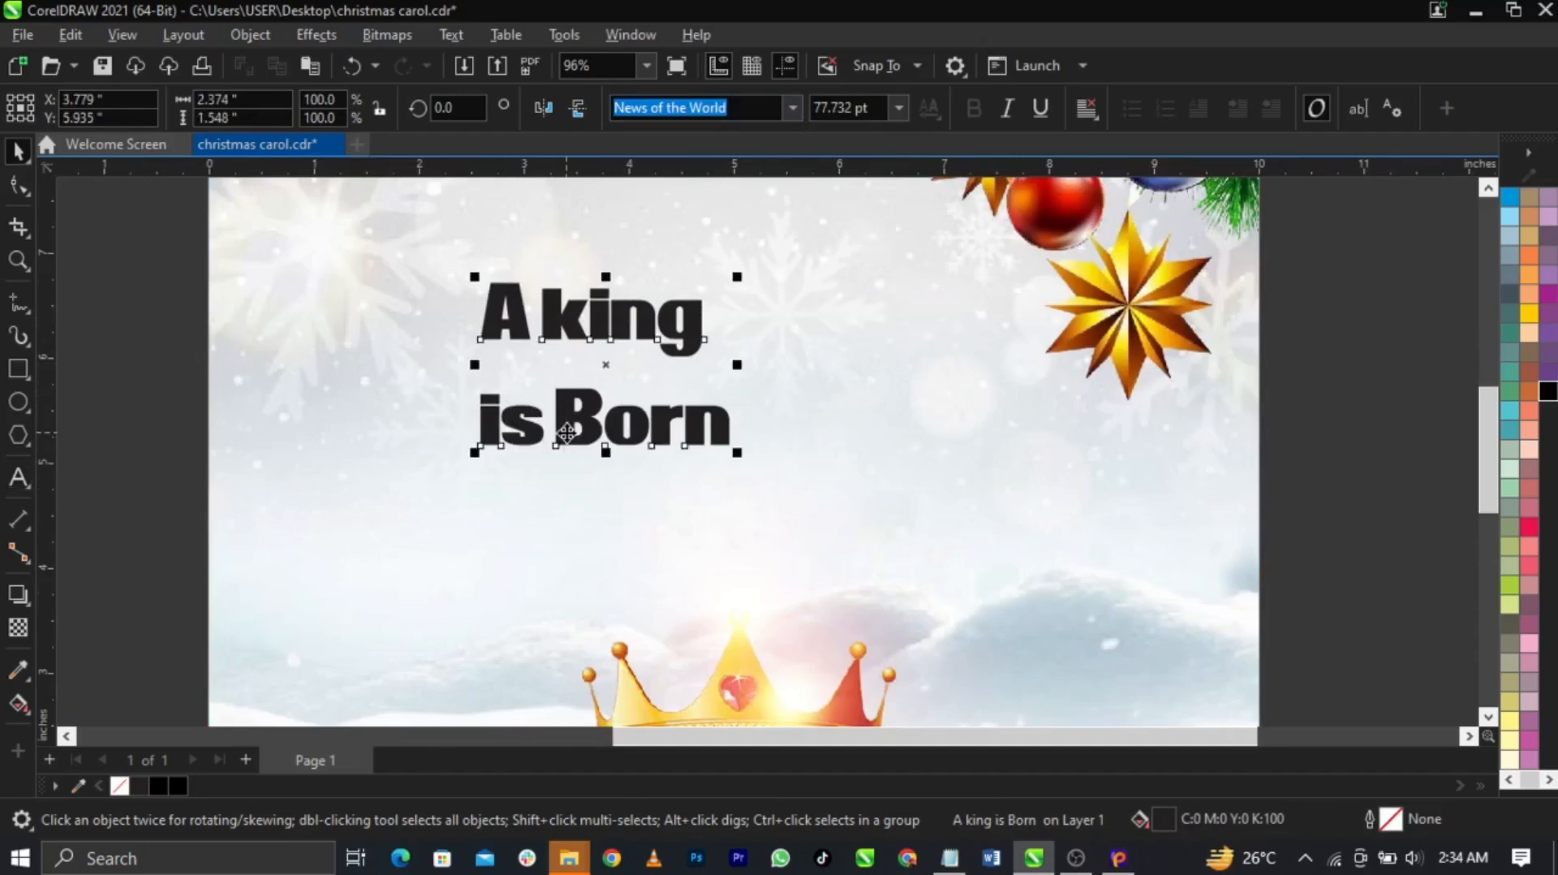
Break the lines apart and change 'A king' to lowercase 'a king'
key(ctrl+k)
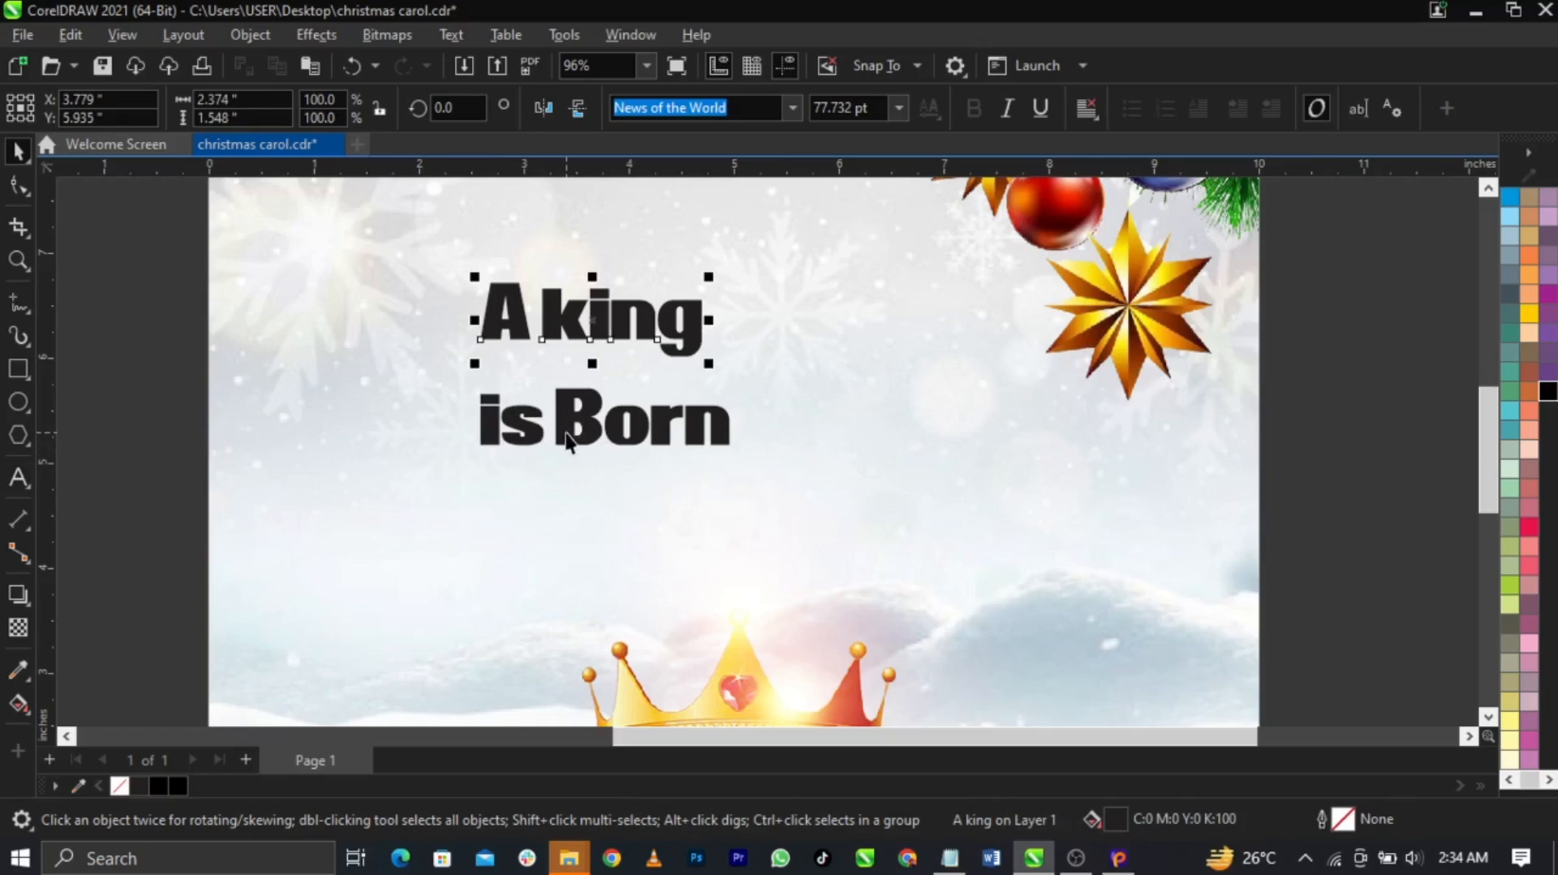
drag(562, 331, 690, 333)
double_click(668, 325)
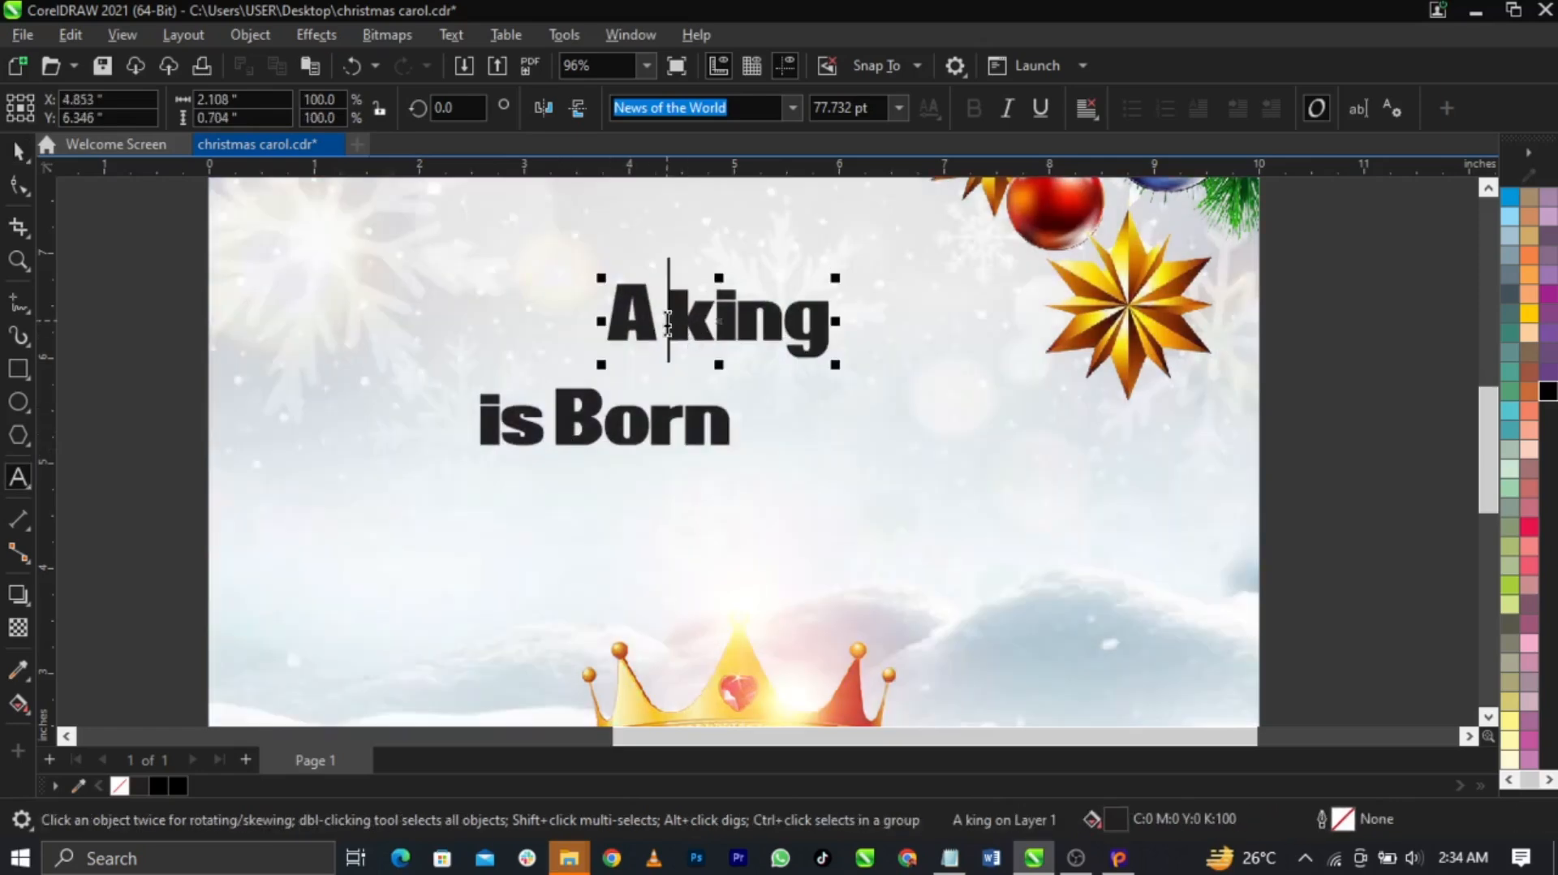
click(596, 324)
key(shift+Right)
text(a)
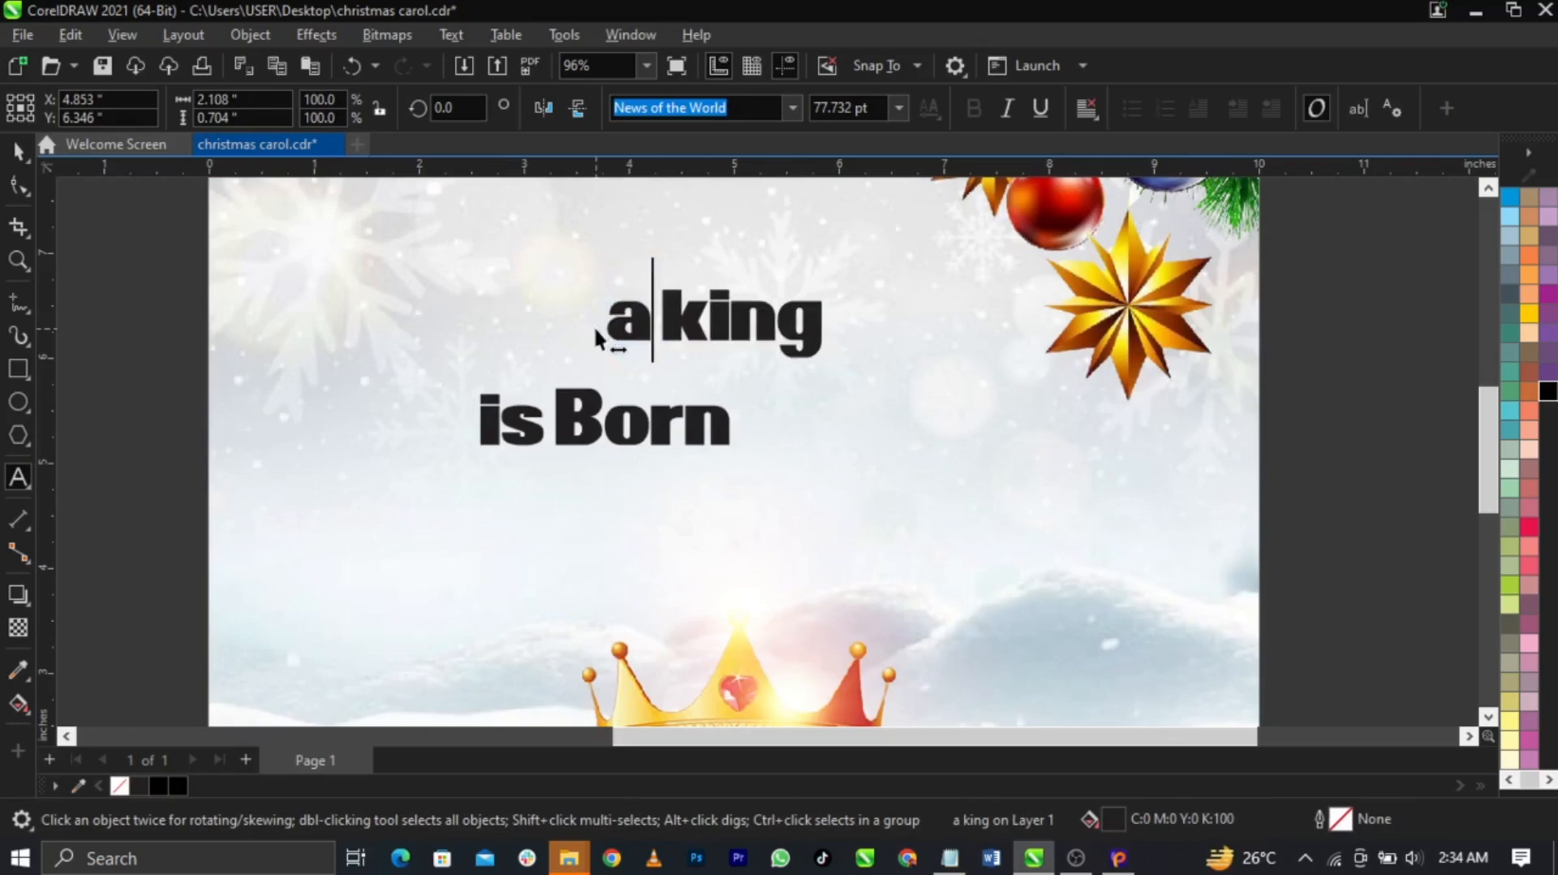
key(ctrl+space)
Split 'is Born' into words and tuck a smaller 'is' beside 'Born' under 'king'
drag(712, 420, 803, 418)
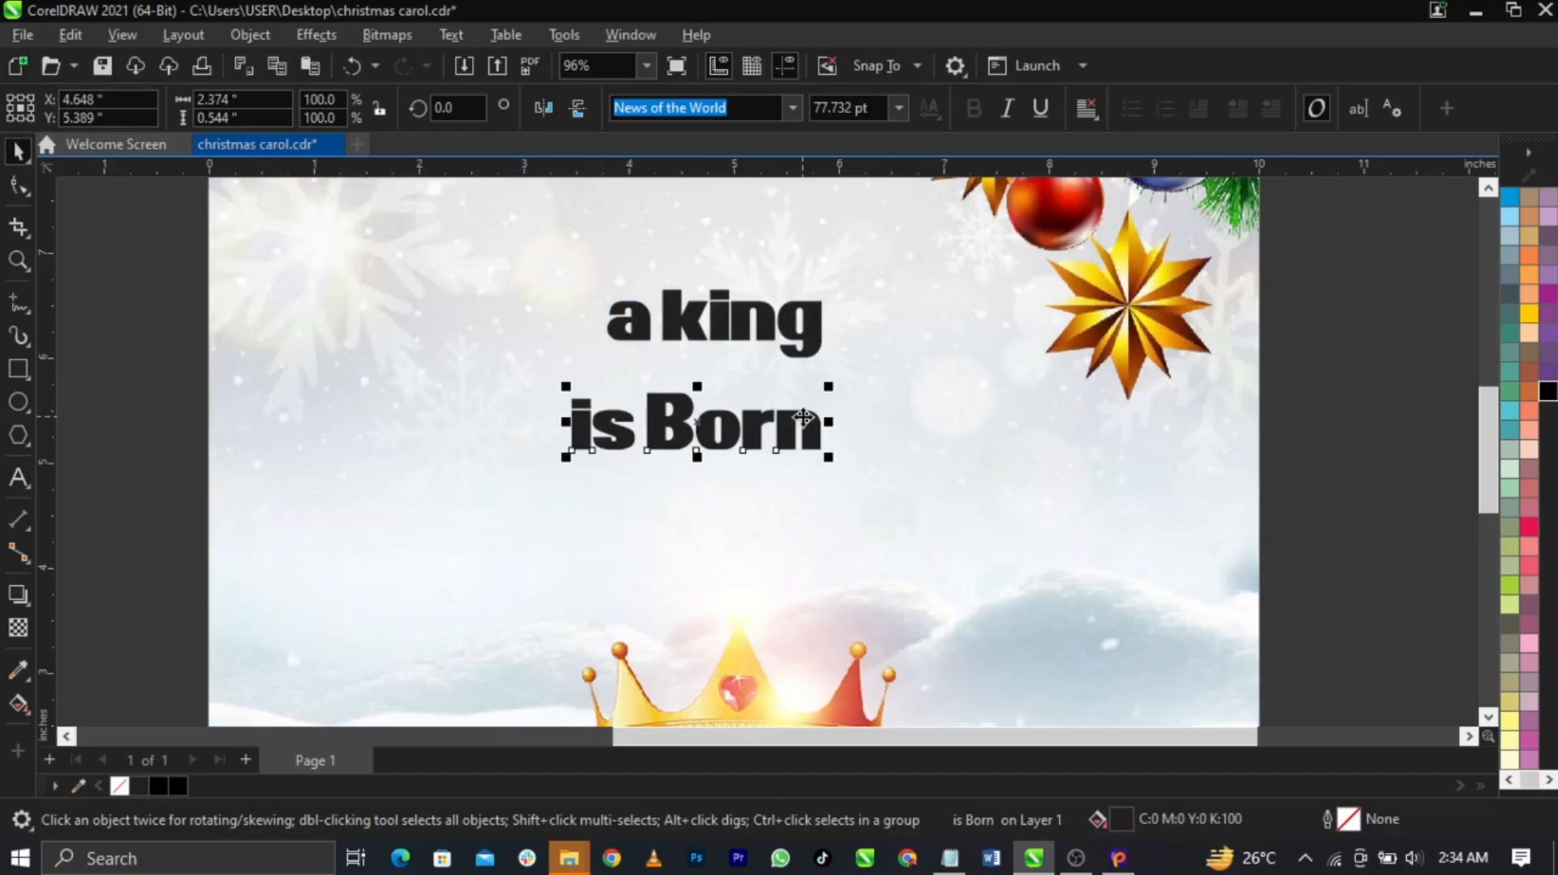
key(ctrl+k)
scroll(802, 416, up, 2)
drag(801, 416, 826, 343)
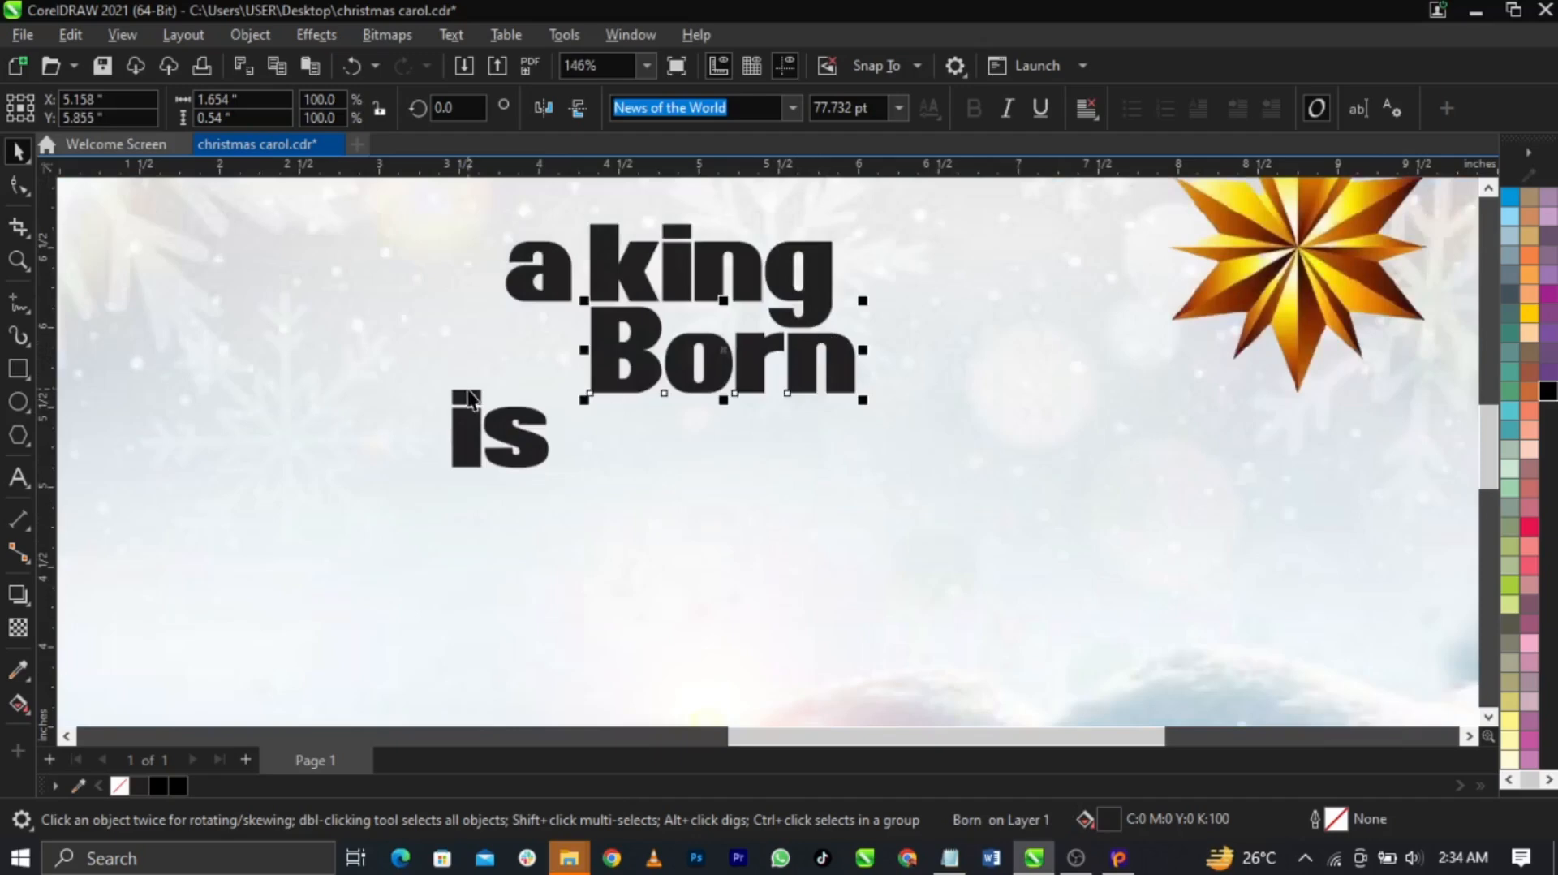
scroll(487, 422, up, 2)
drag(515, 463, 554, 337)
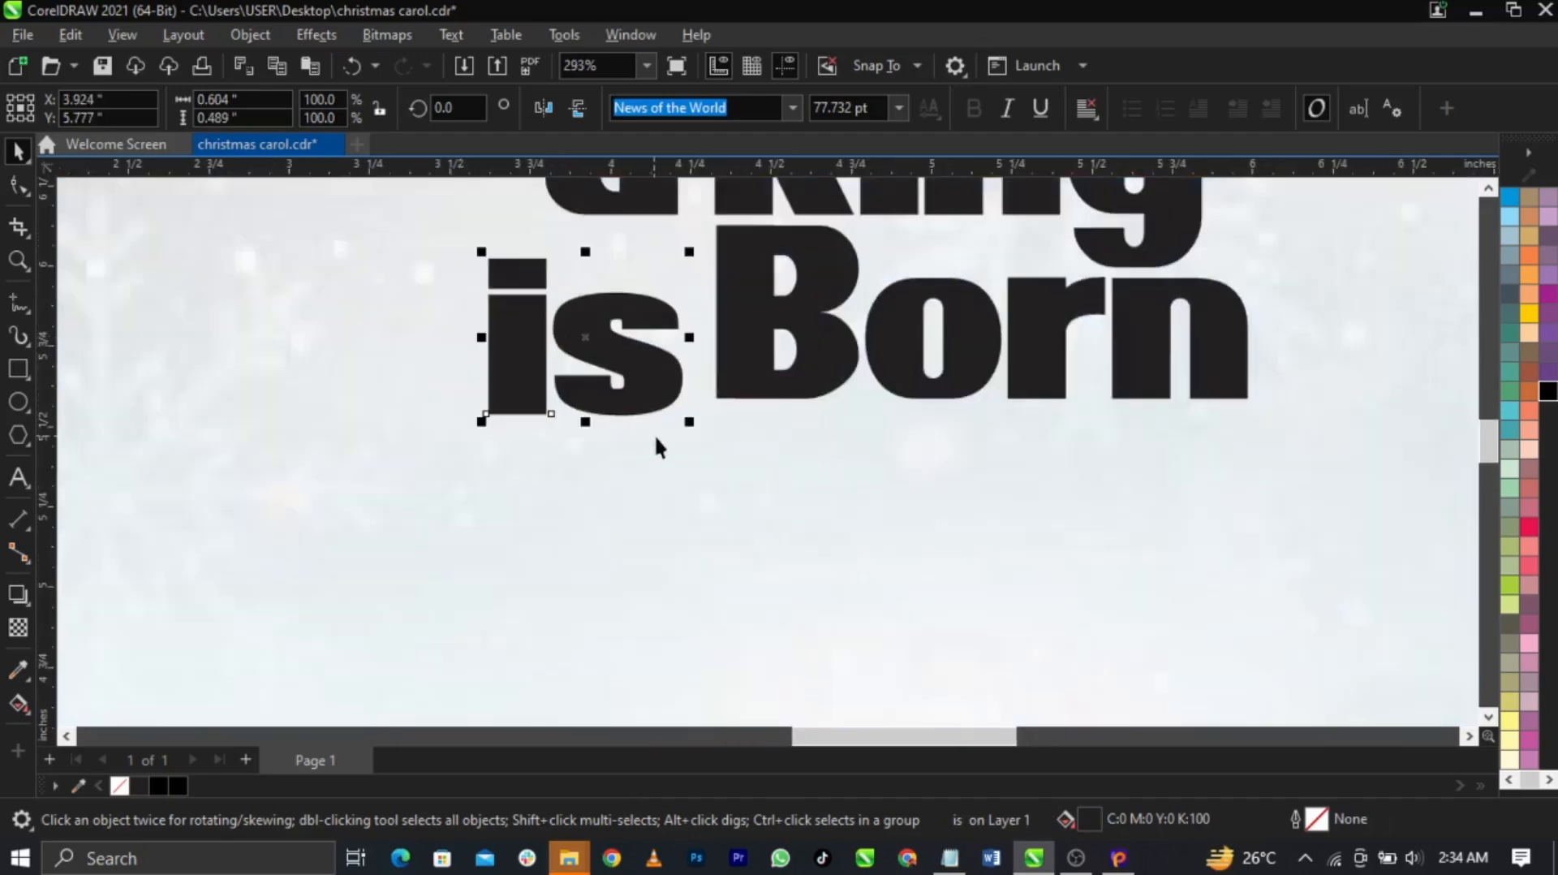
drag(689, 421, 686, 341)
Select all three heading words and move the stacked heading into place
scroll(522, 522, down, 2)
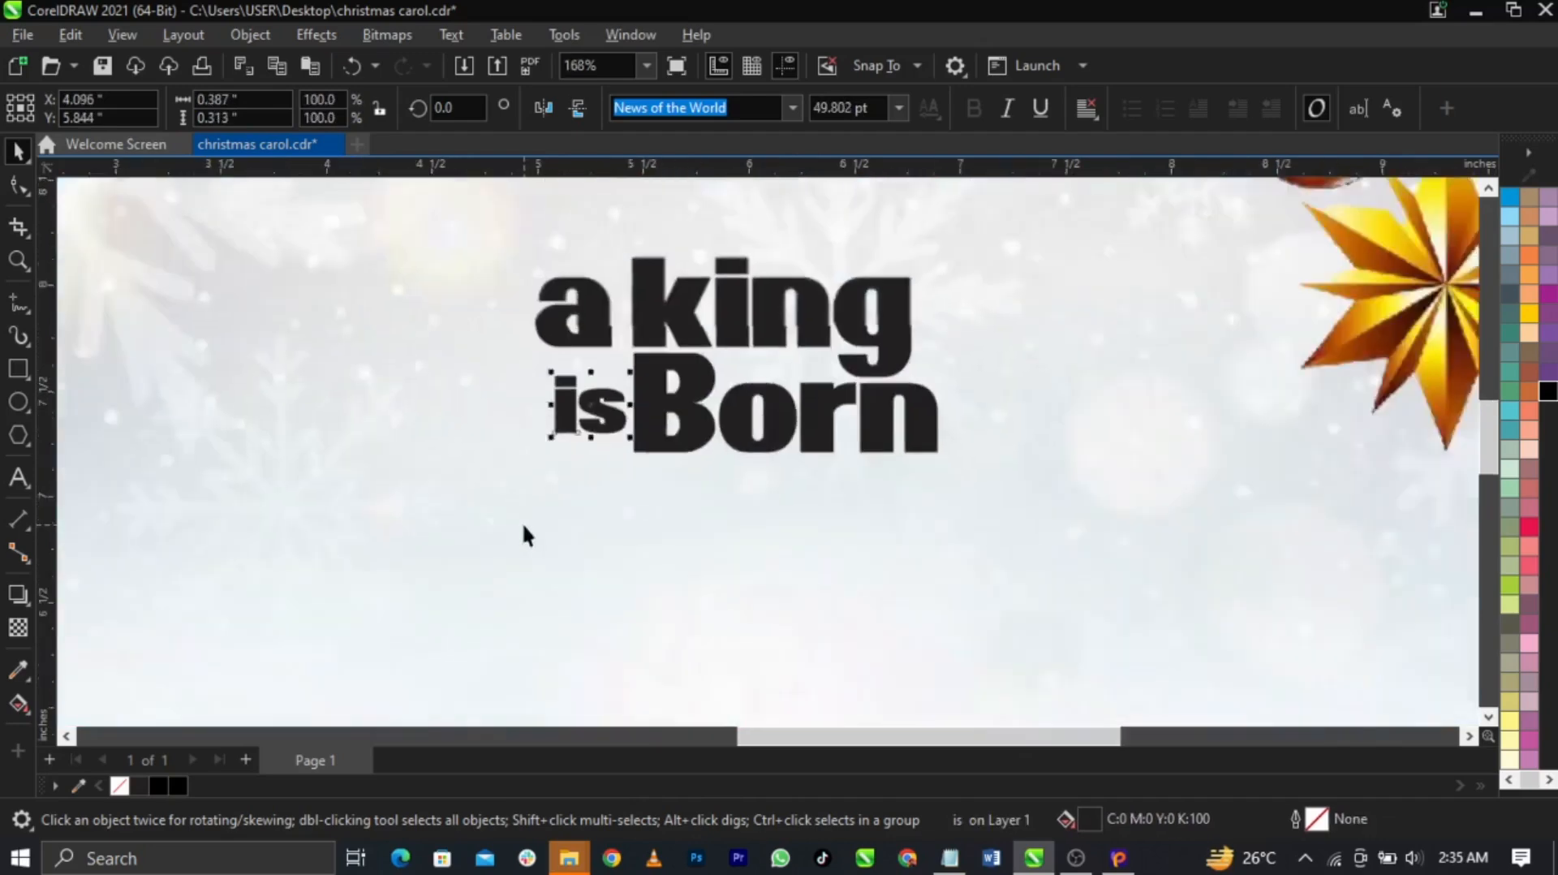
drag(462, 390, 835, 562)
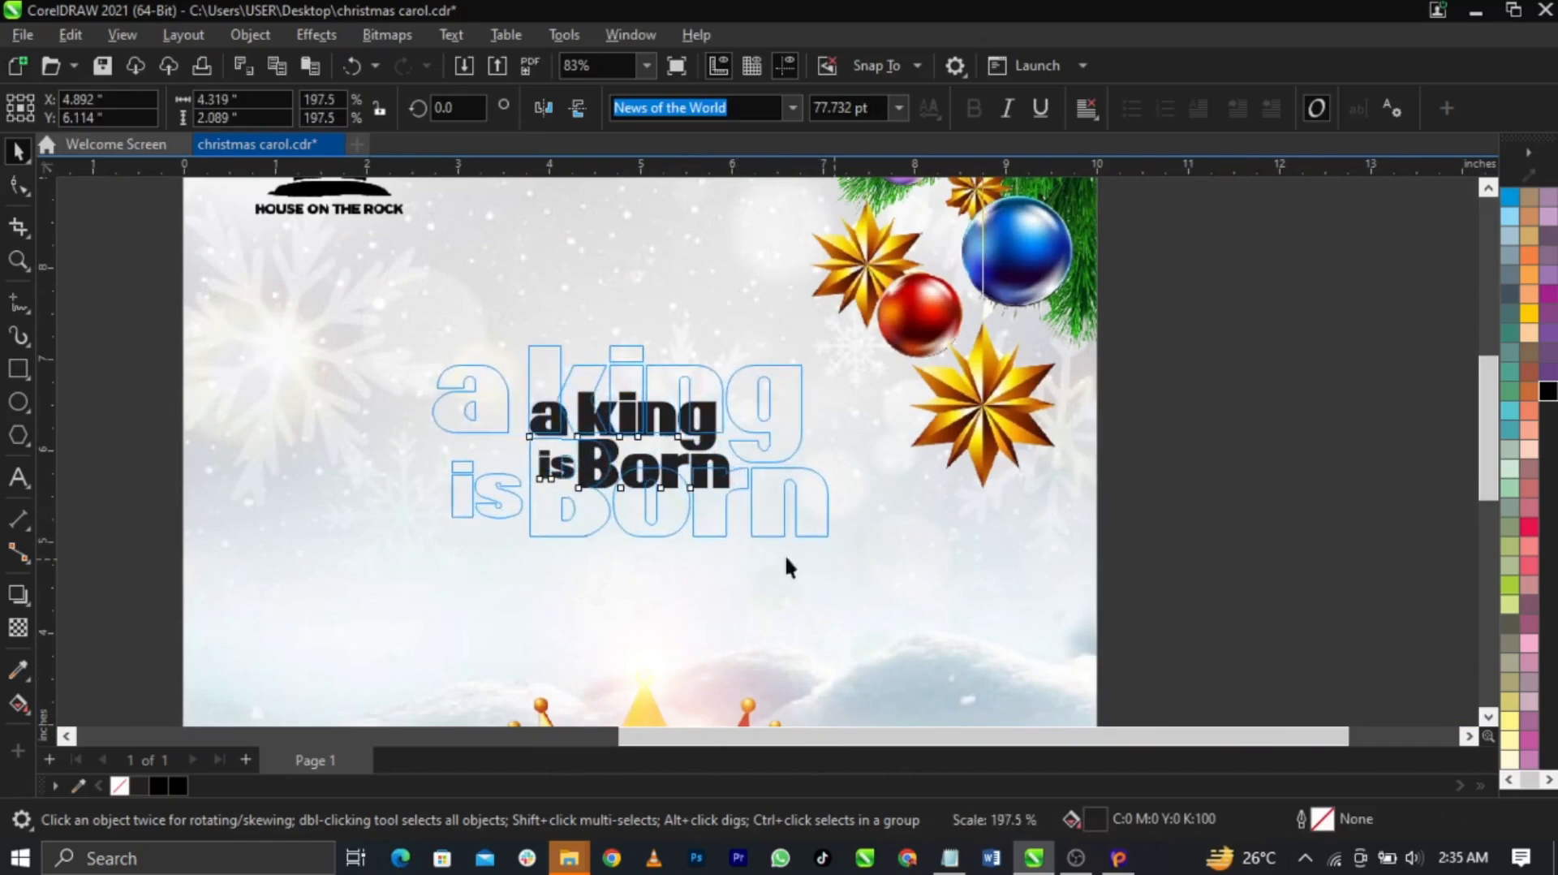
scroll(761, 455, down, 1)
drag(728, 478, 720, 505)
scroll(727, 511, up, 4)
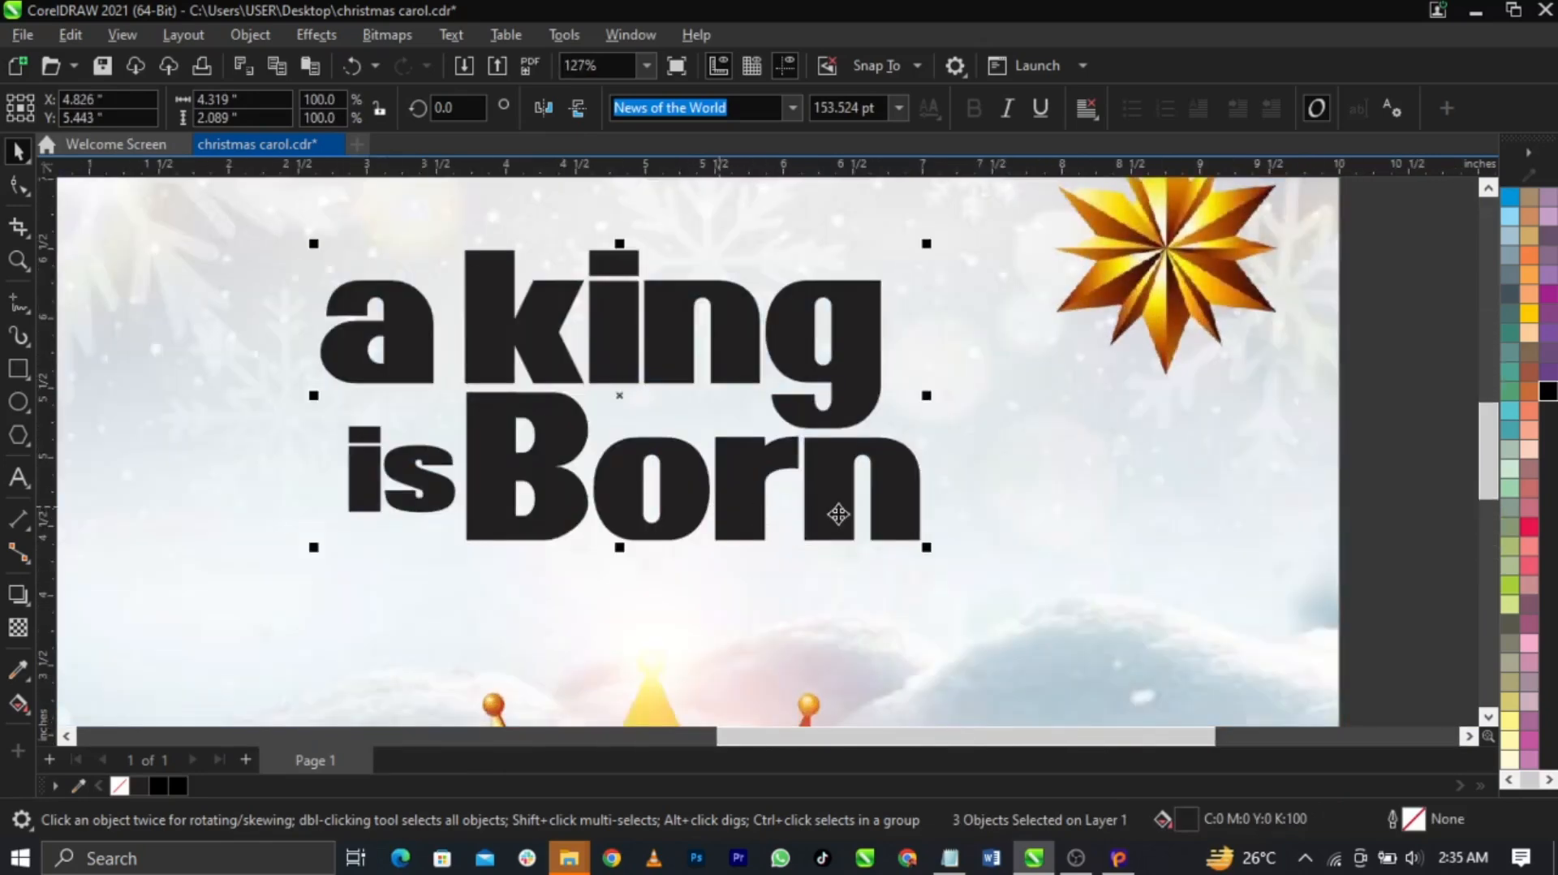
Group the three heading words and shrink the group slightly
key(ctrl+g)
drag(930, 555, 918, 551)
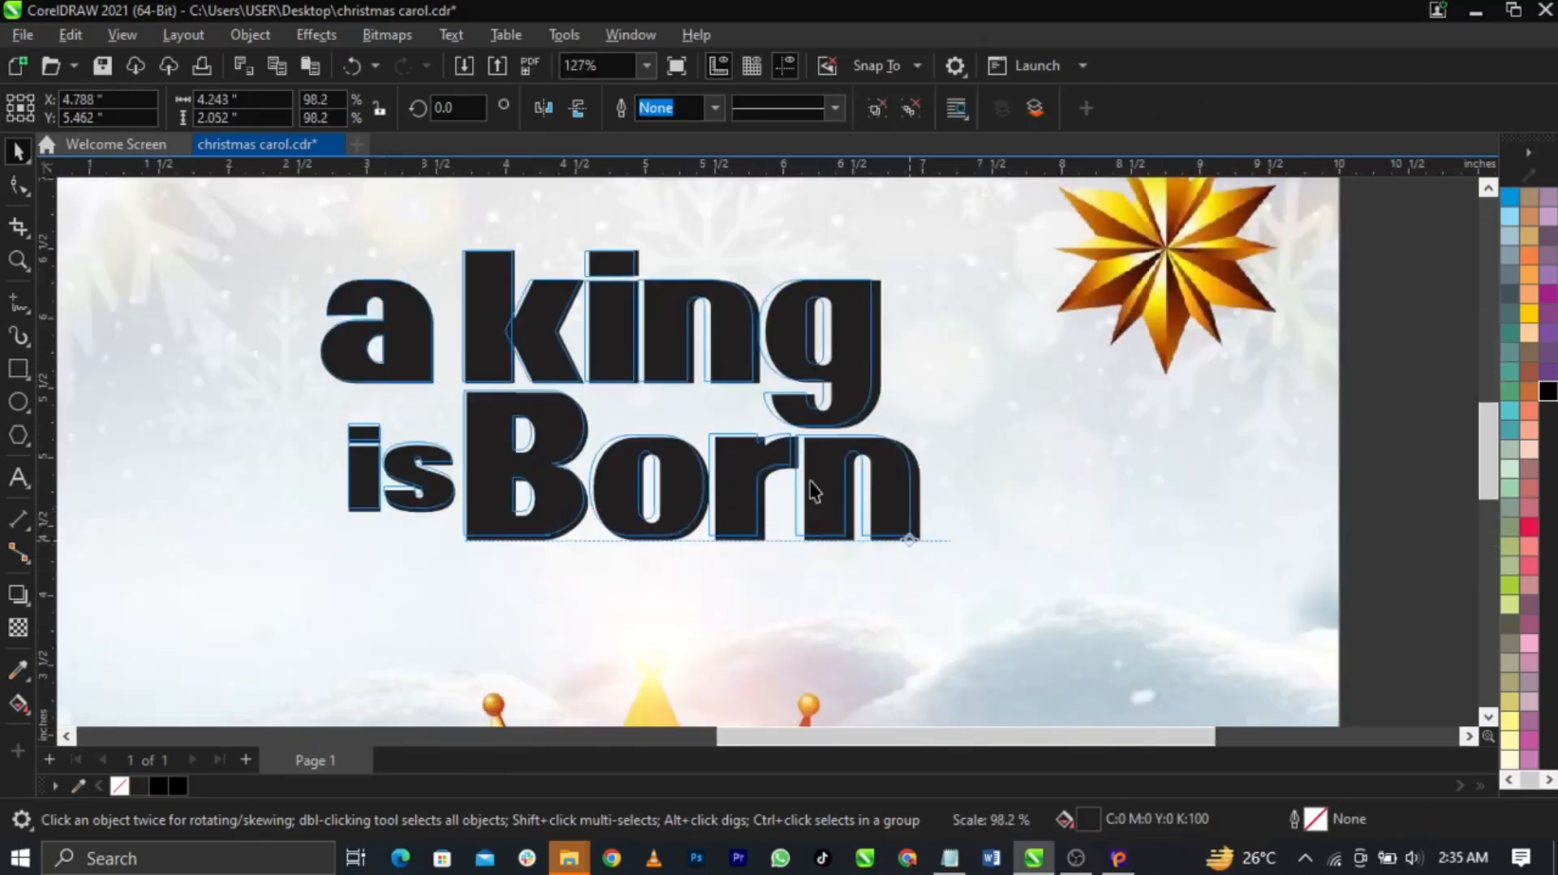
scroll(812, 477, down, 1)
shift+click(981, 482)
key(c)
key(F4)
Nudge the heading group slightly right and down
click(1416, 558)
scroll(904, 452, down, 1)
scroll(1000, 402, up, 2)
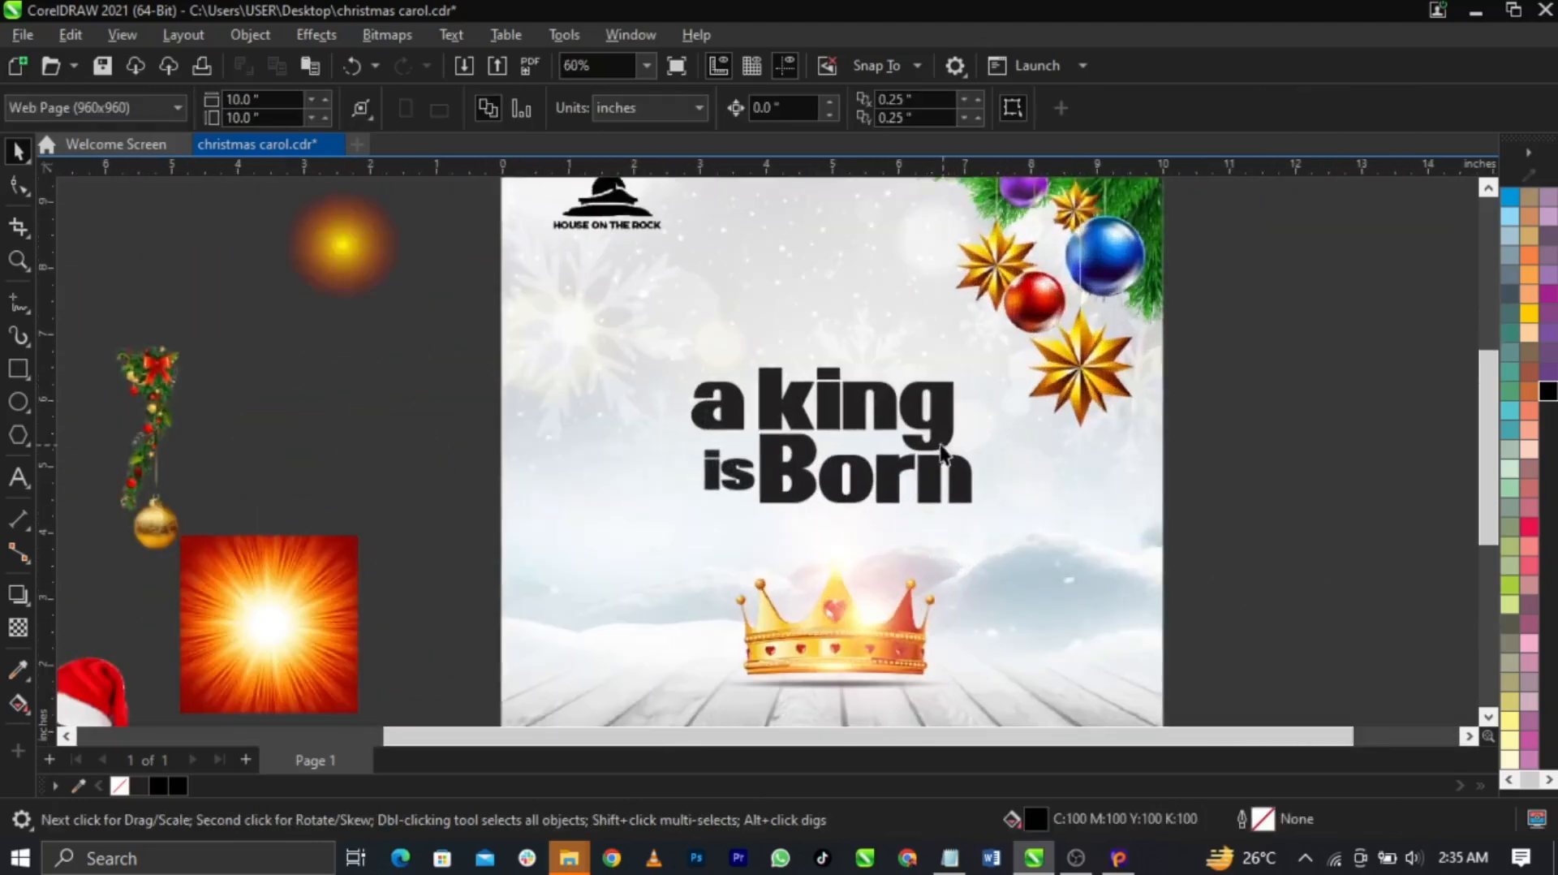
click(915, 411)
drag(914, 412, 862, 435)
scroll(908, 445, up, 1)
scroll(895, 422, down, 3)
Check the ornaments inside the background PowerClip and finish editing it
double_click(982, 349)
click(982, 349)
ctrl+click(1196, 440)
click(1196, 440)
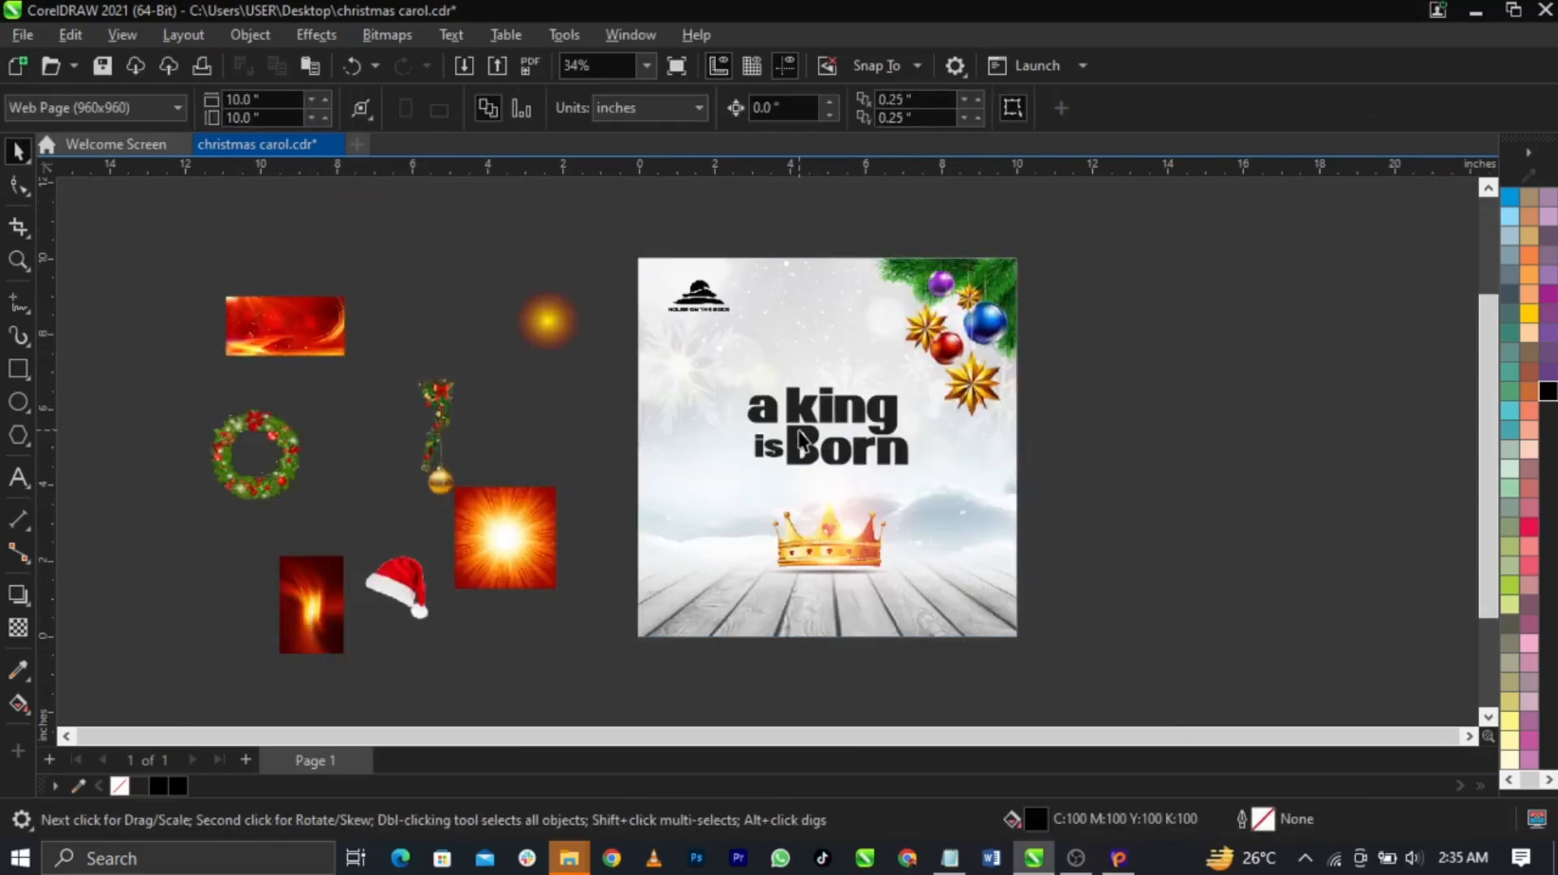
Scale the heading group up to about 4.475 inches wide
scroll(799, 431, up, 2)
click(798, 433)
drag(1032, 510, 1044, 515)
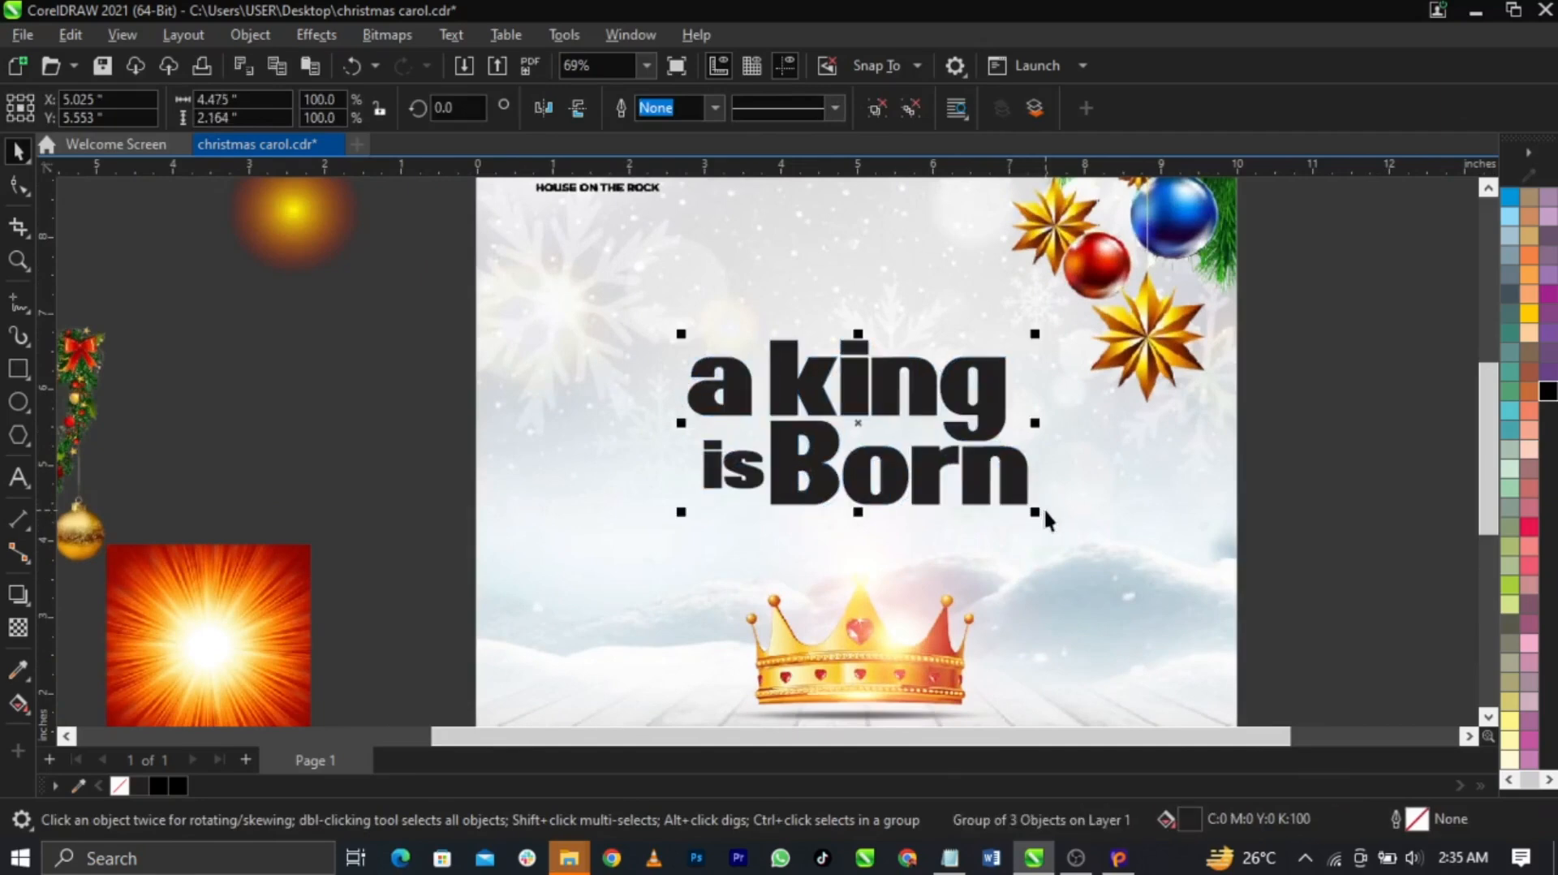
scroll(711, 418, down, 2)
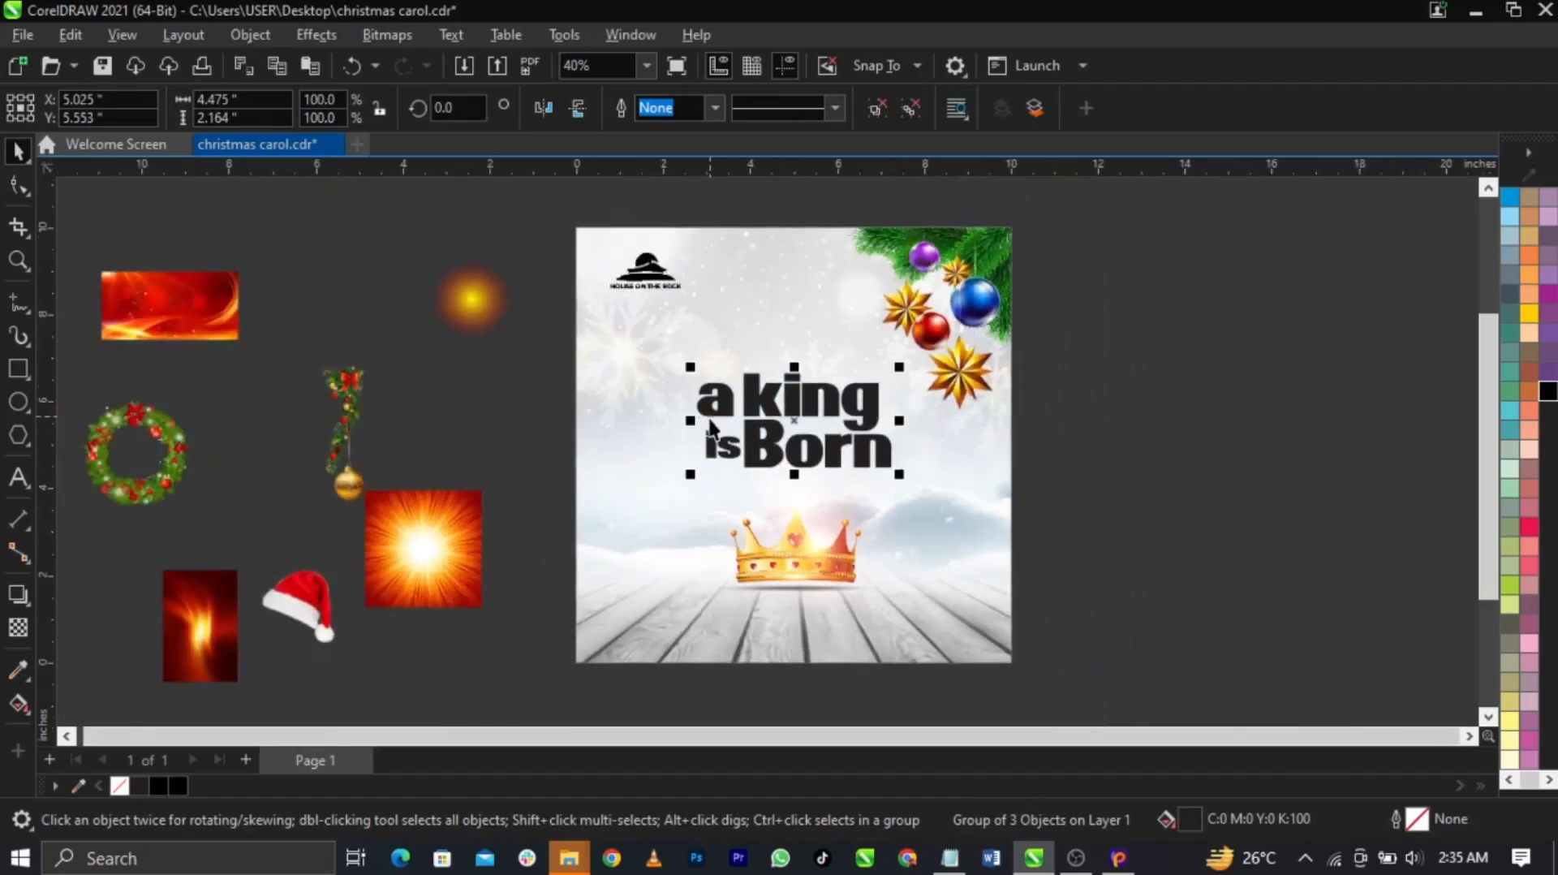
Place the red texture image and PowerClip it inside the heading letters
drag(185, 296, 645, 456)
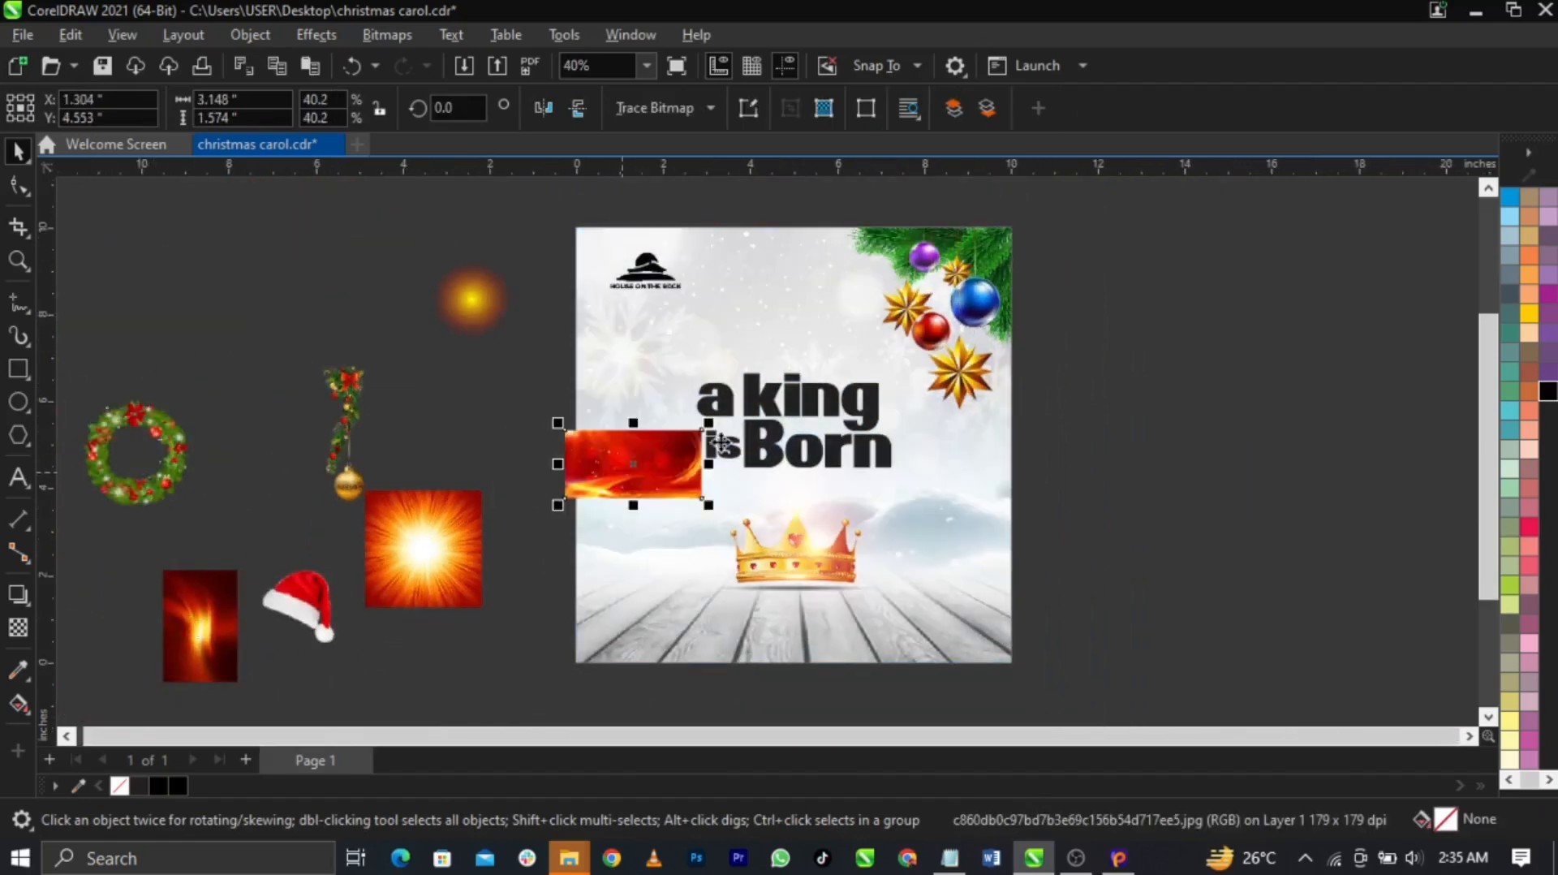
scroll(644, 456, up, 2)
right_click(567, 498)
click(666, 494)
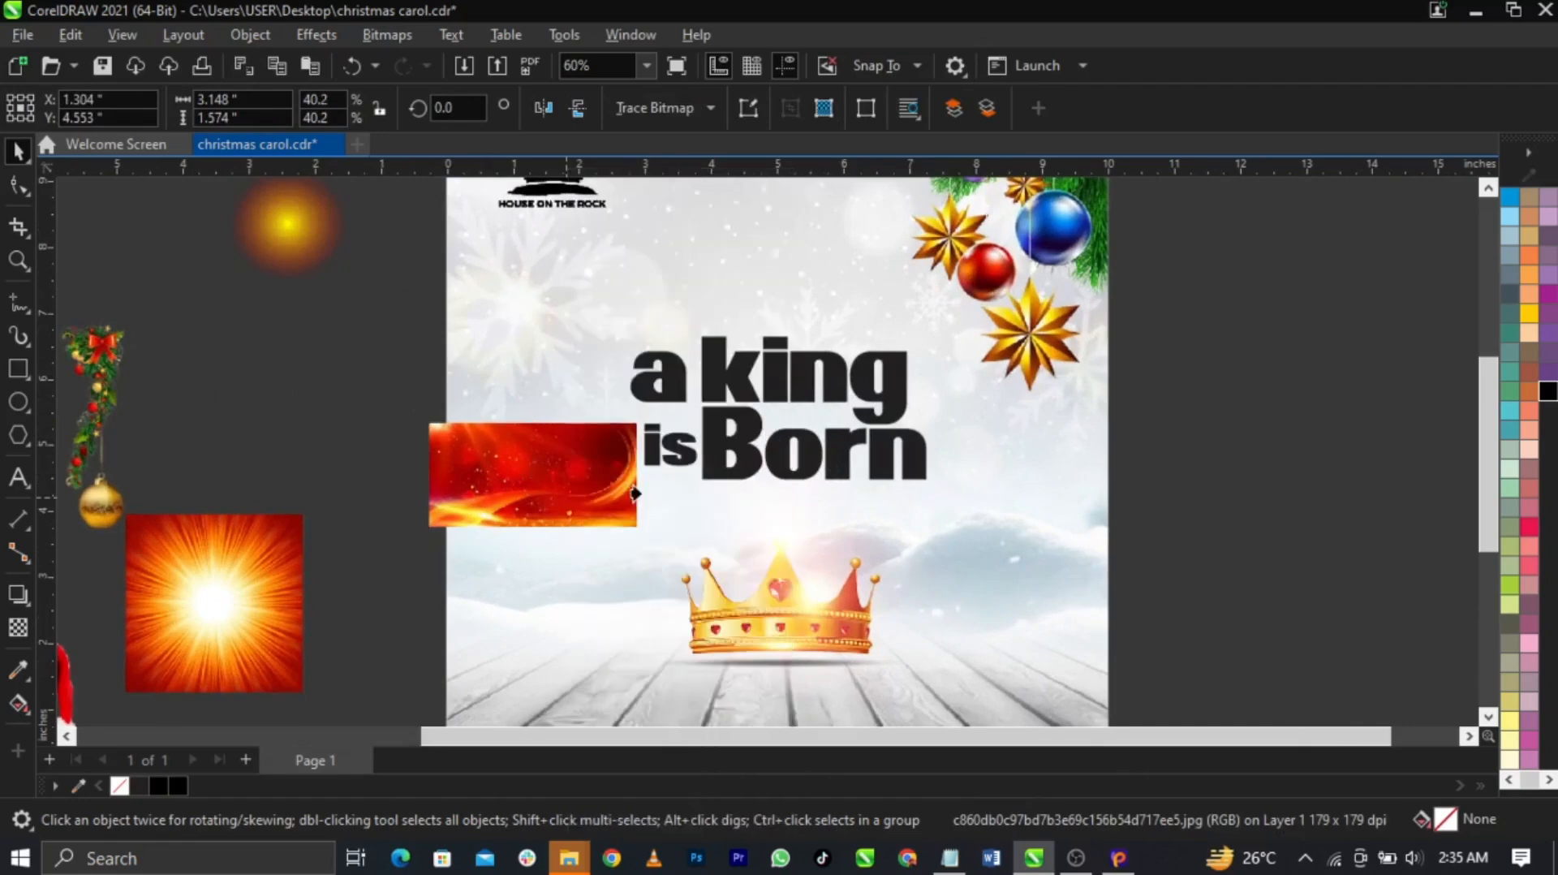
click(714, 451)
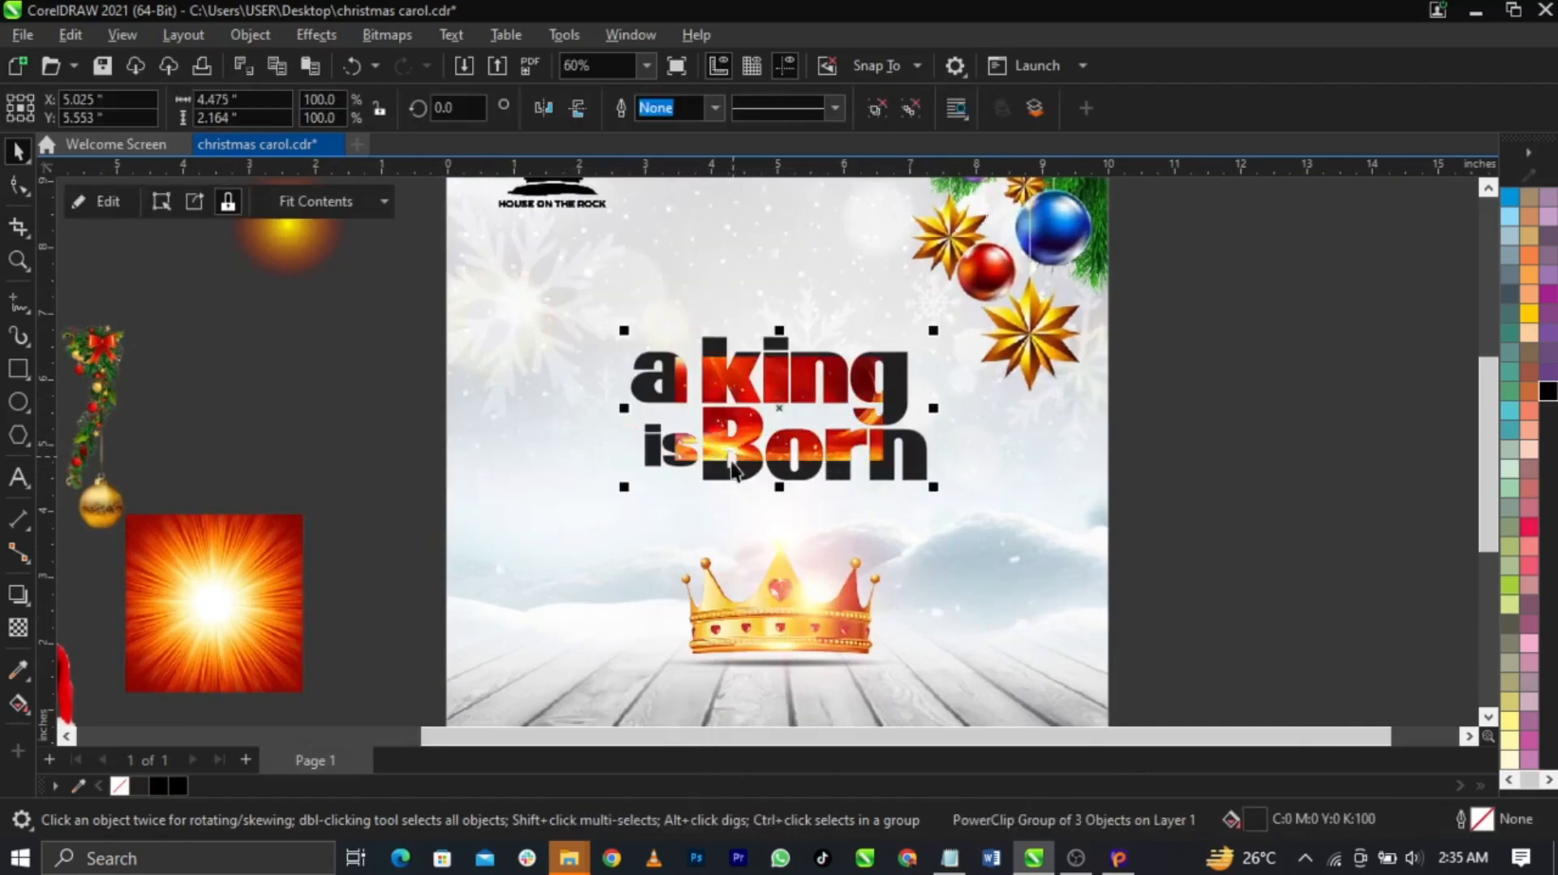
Scale and position the red texture inside the heading so it covers the letters
right_click(800, 453)
click(862, 138)
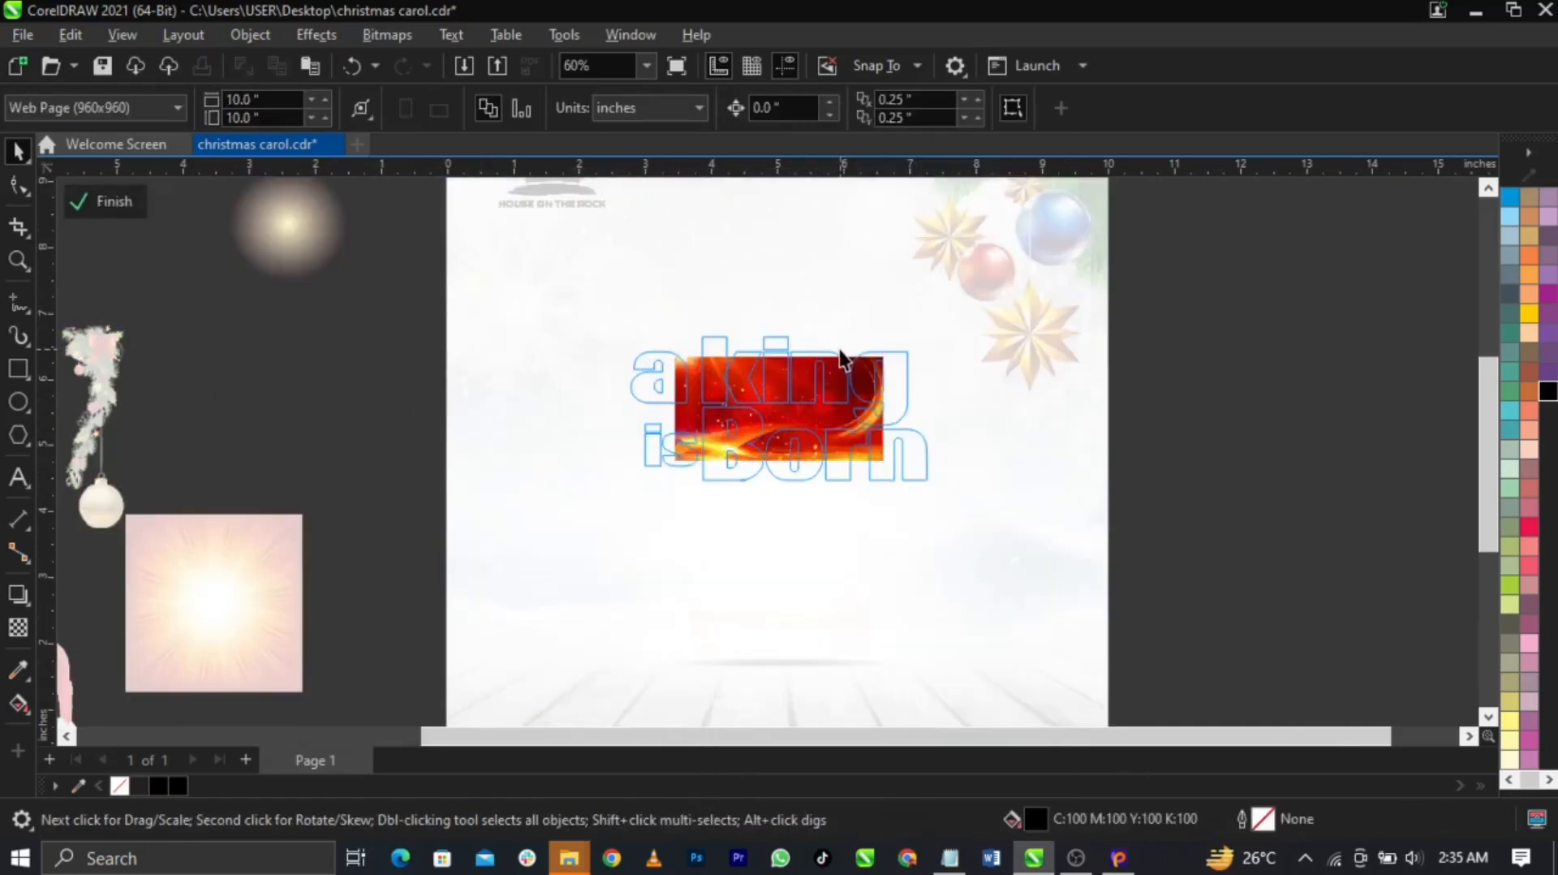
click(876, 434)
drag(885, 461, 1072, 560)
mouse_move(985, 483)
mouse_down()
mouse_move(998, 487)
mouse_move(951, 456)
mouse_move(960, 476)
mouse_move(986, 464)
mouse_move(1003, 478)
mouse_up()
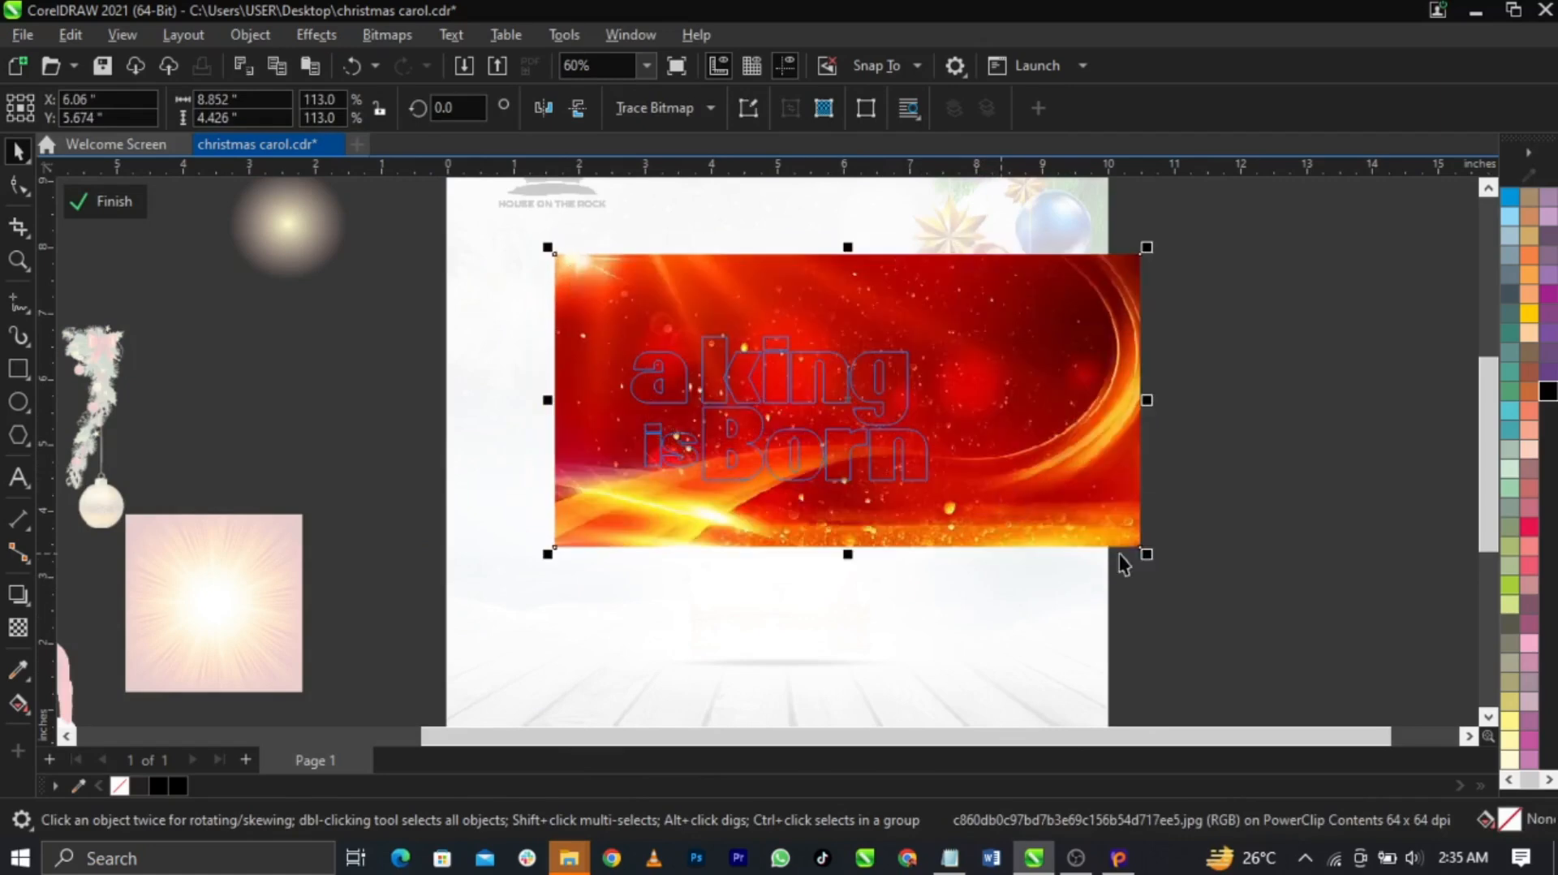
drag(1147, 555, 1000, 498)
ctrl+click(1258, 534)
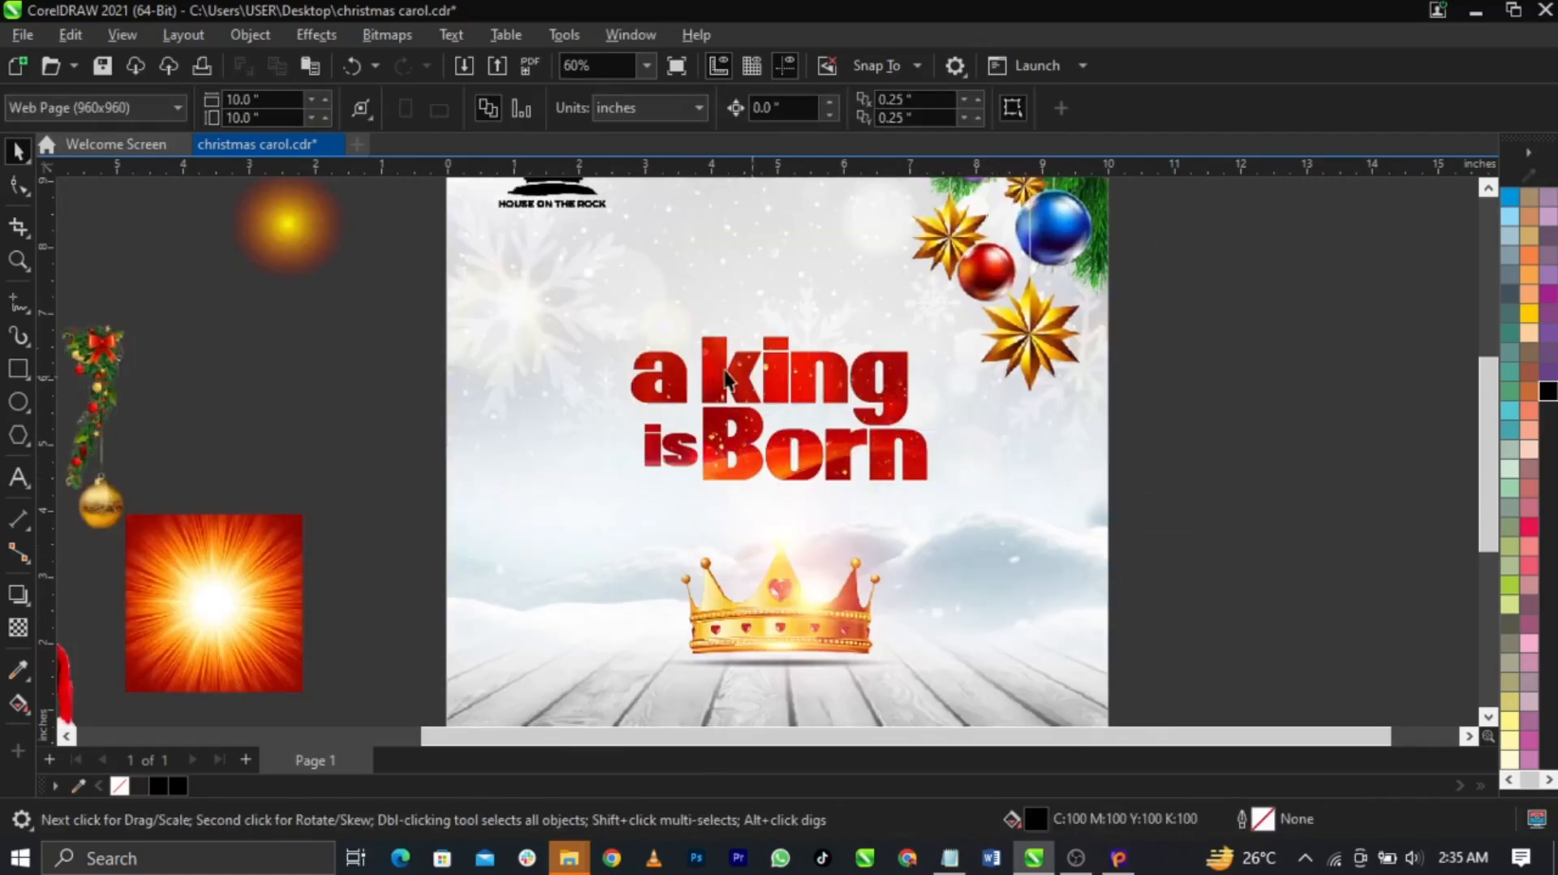
Nudge the red-textured heading slightly left, then deselect it
scroll(864, 409, down, 2)
scroll(747, 396, up, 4)
click(732, 430)
drag(730, 430, 724, 430)
scroll(739, 408, down, 1)
click(1193, 489)
scroll(958, 451, down, 2)
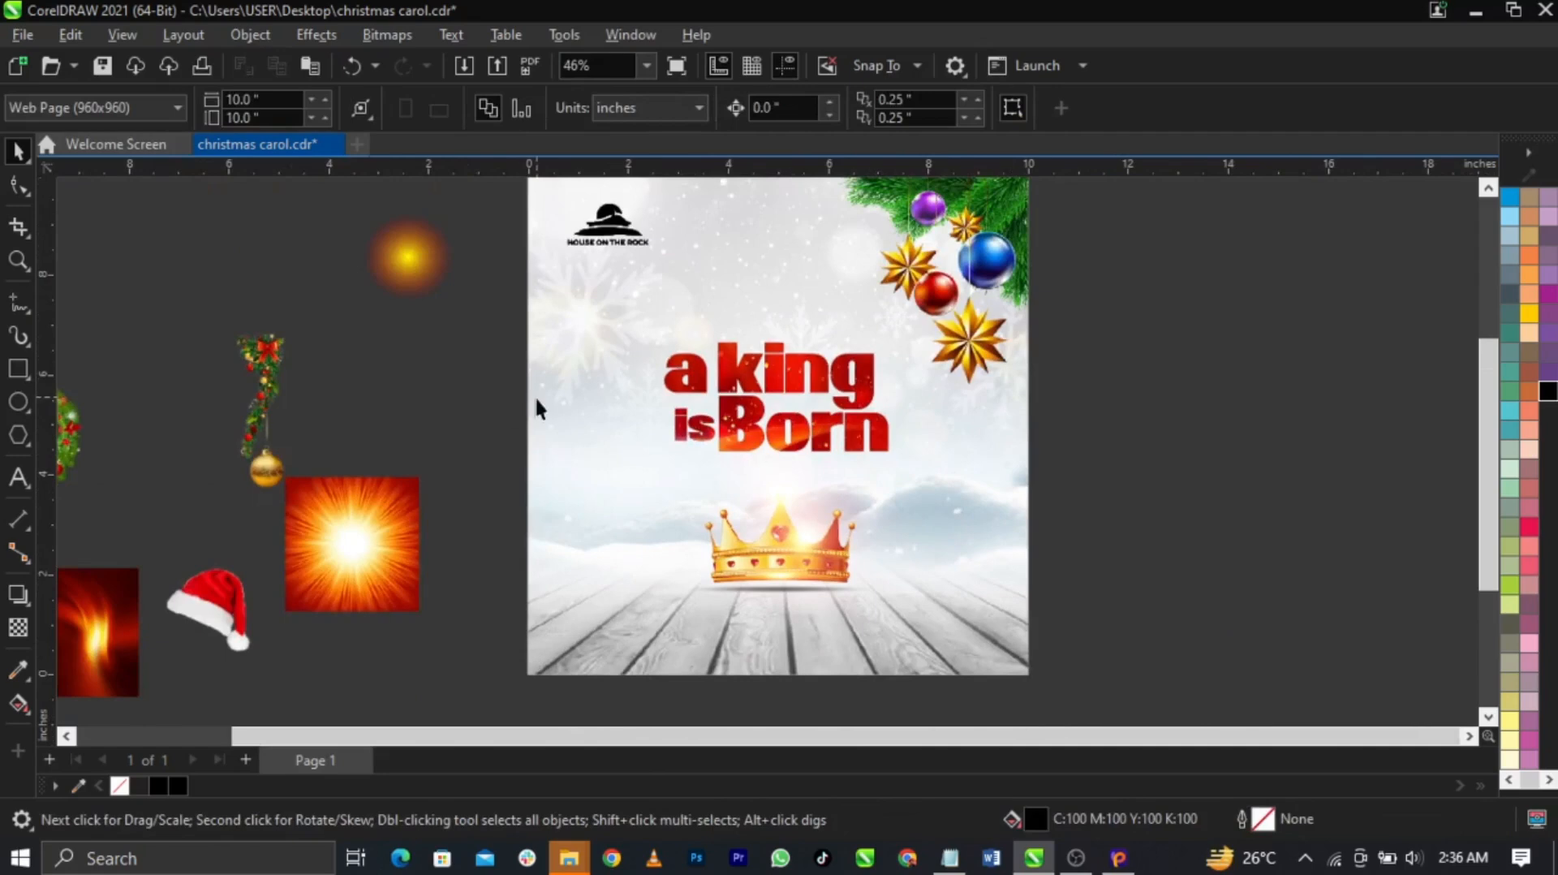
Place the sunburst image on the page, centre it, and size it to about 11.676 inches
drag(396, 524, 664, 496)
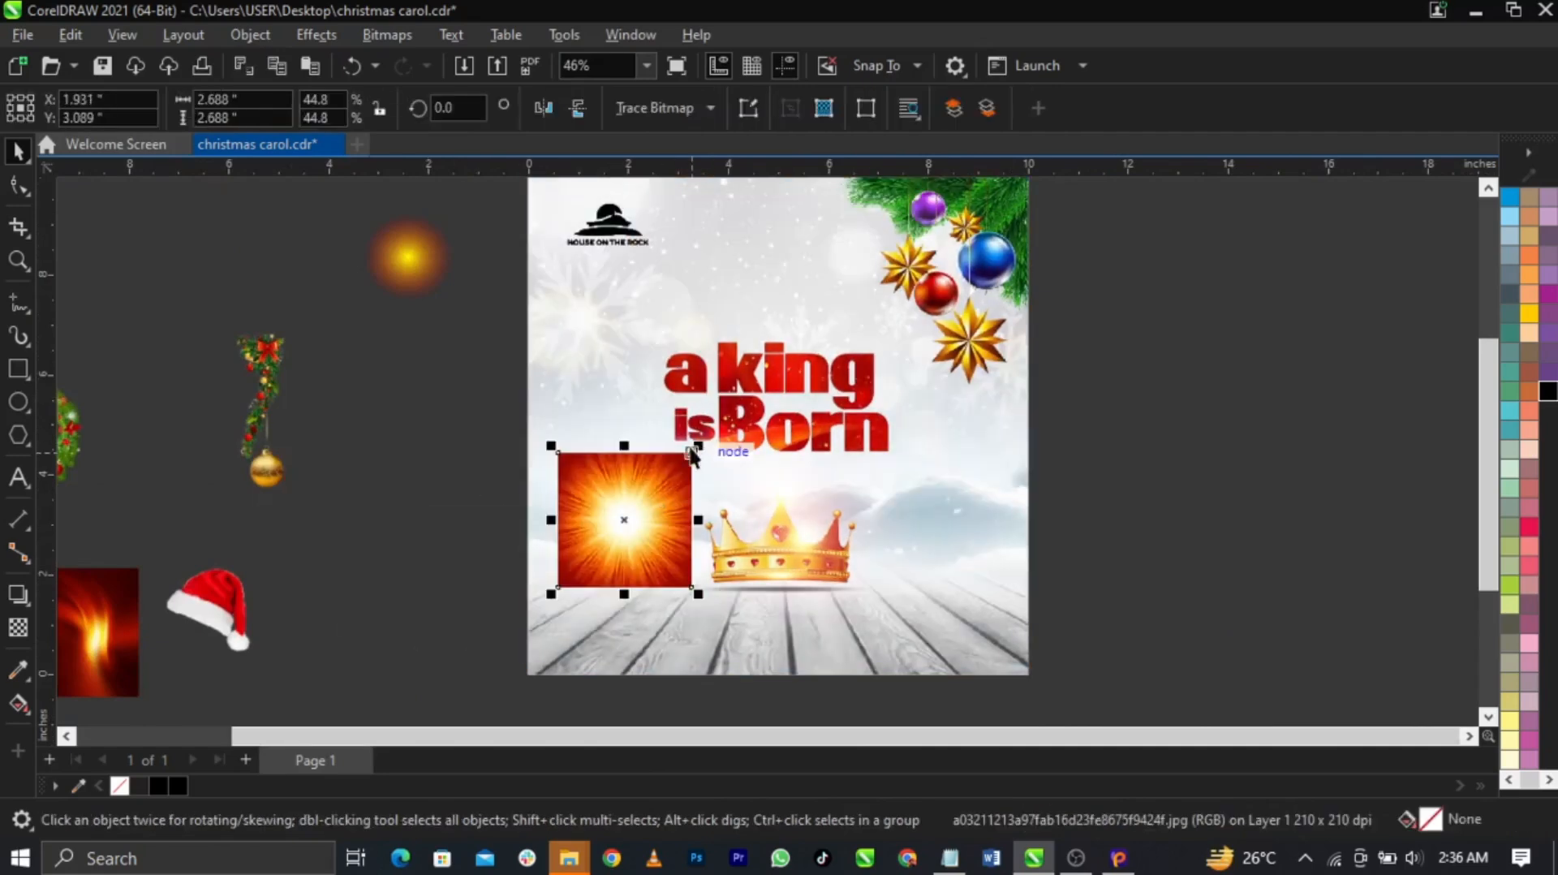
drag(758, 410, 934, 211)
scroll(714, 406, down, 1)
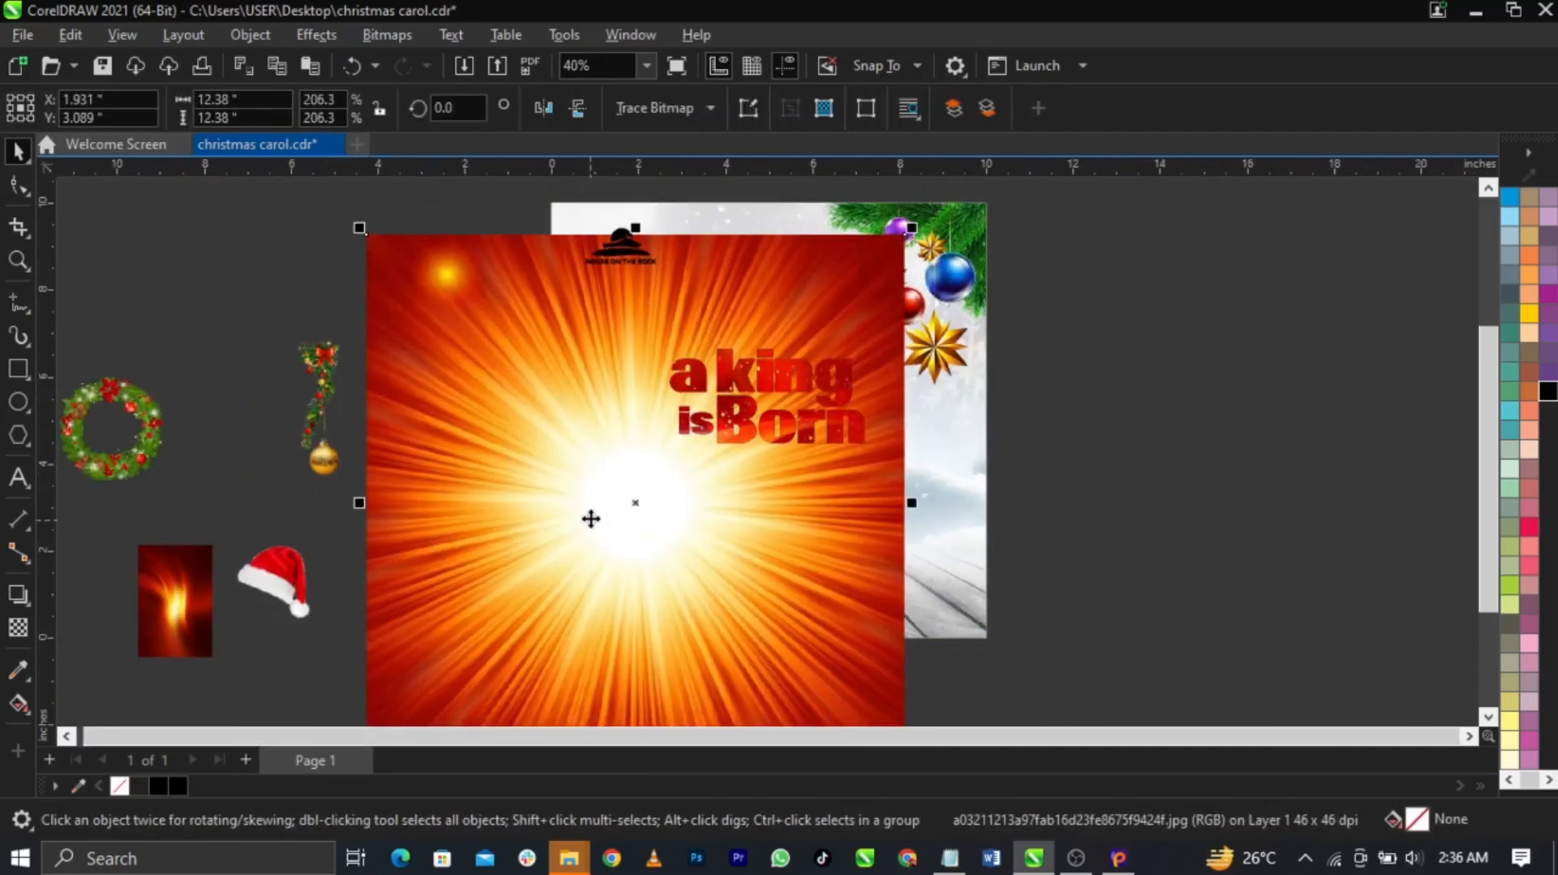
key(p)
drag(1047, 698, 1032, 683)
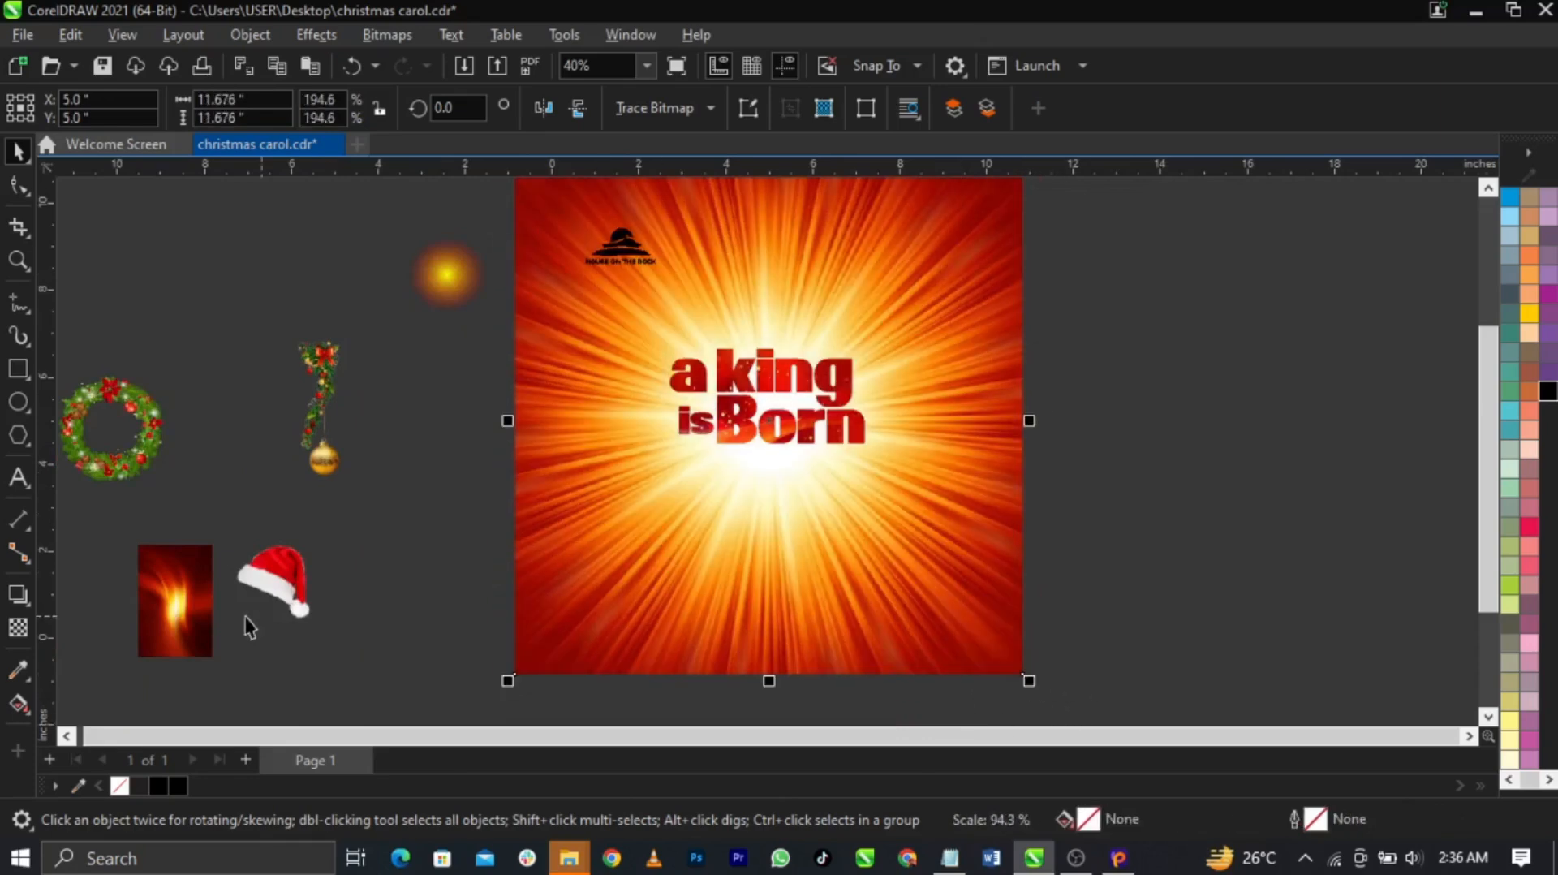
Compare Overlay and Soft Light, settle on Screen blend mode, then cut the sunburst
click(17, 627)
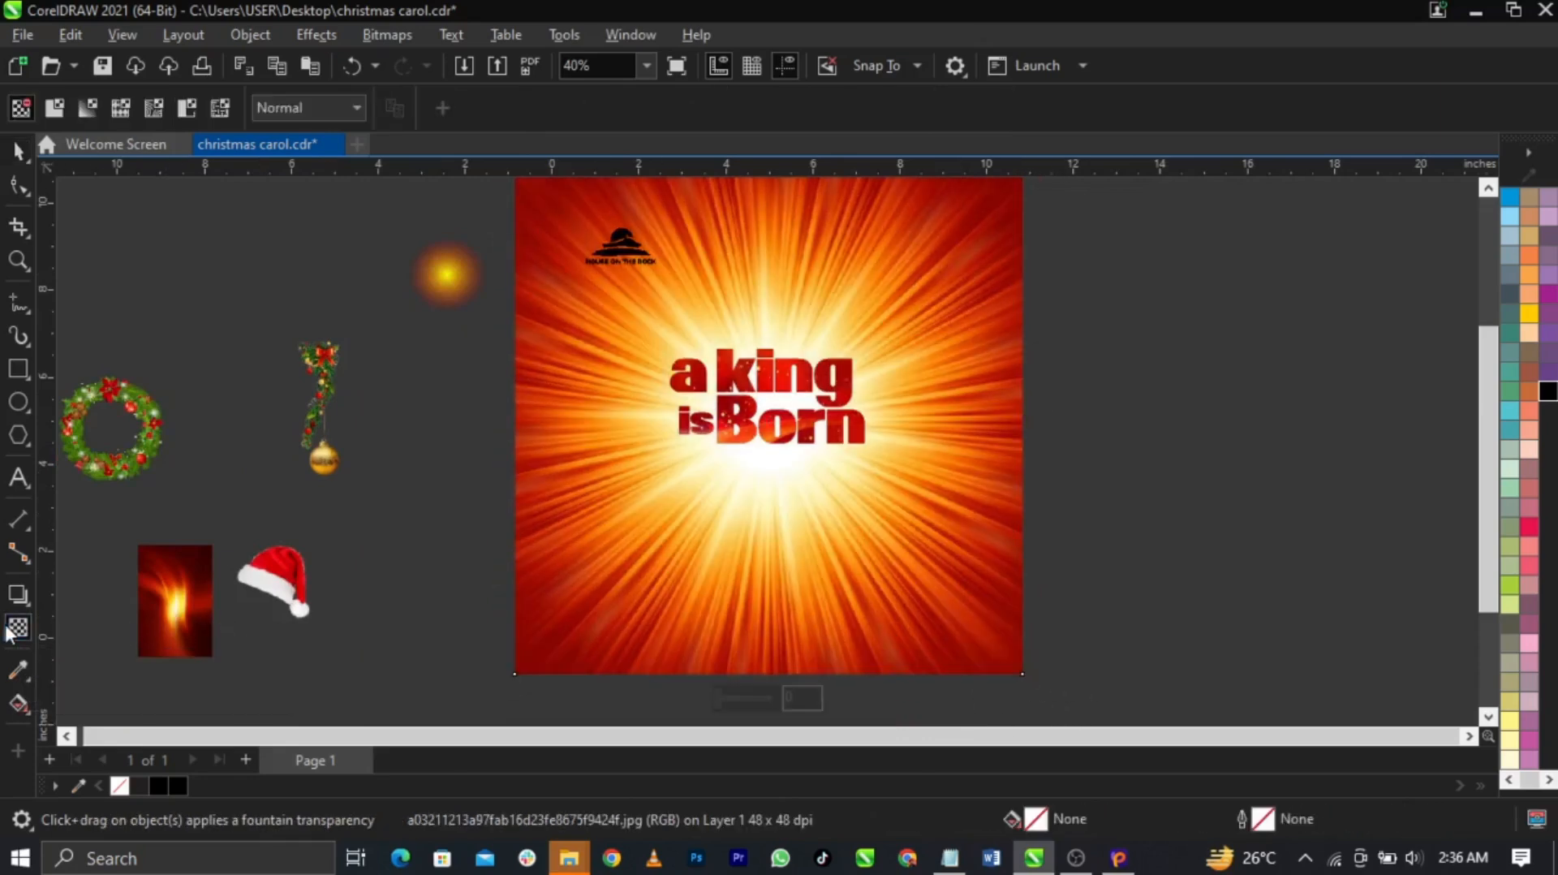
click(297, 114)
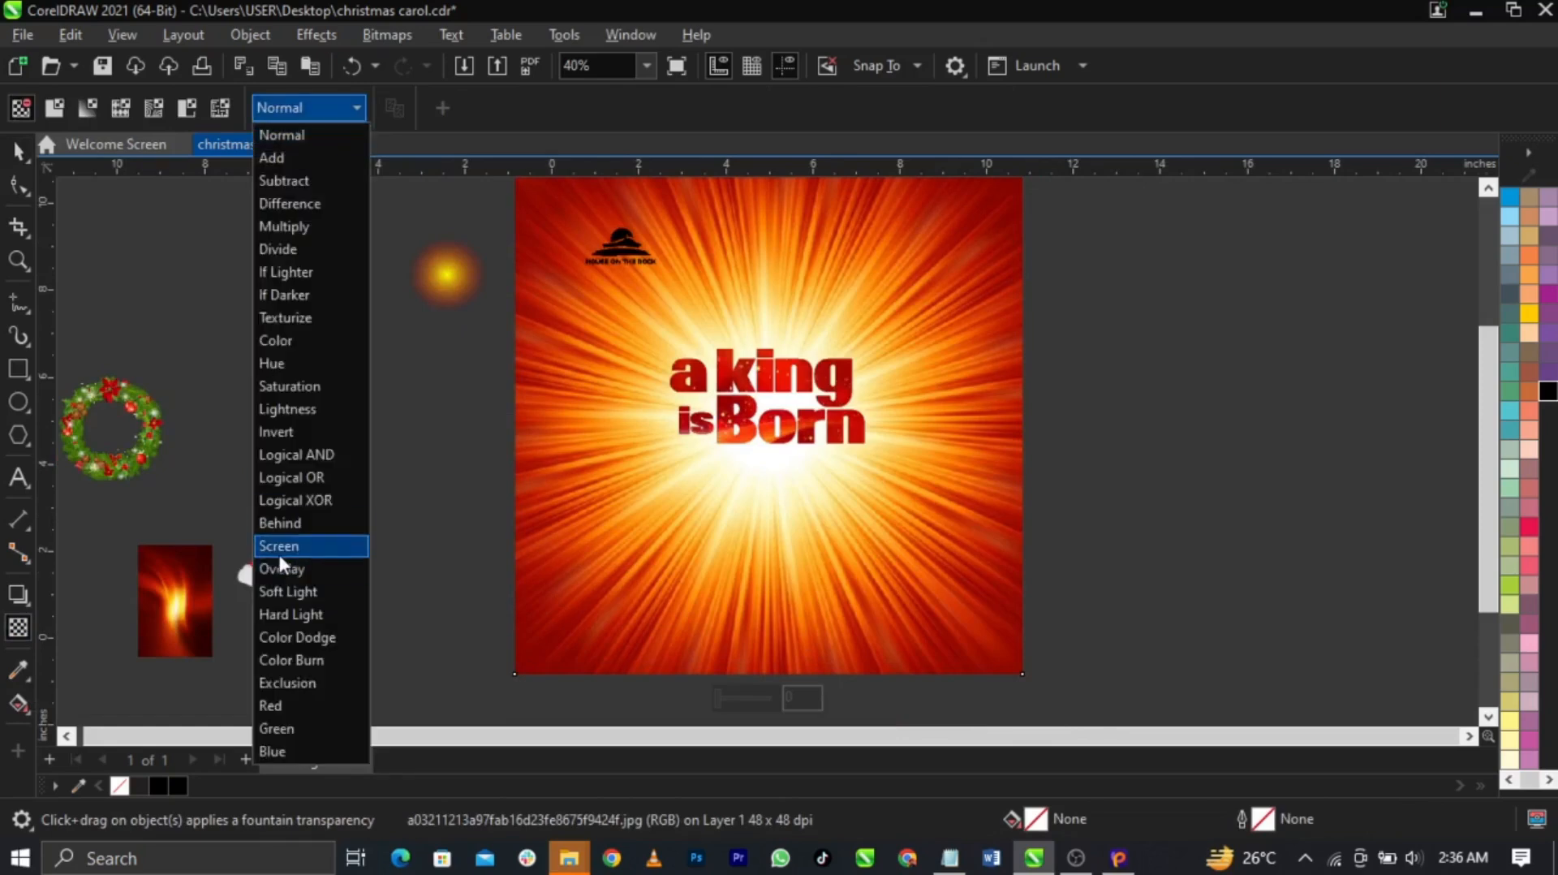
click(277, 552)
click(326, 110)
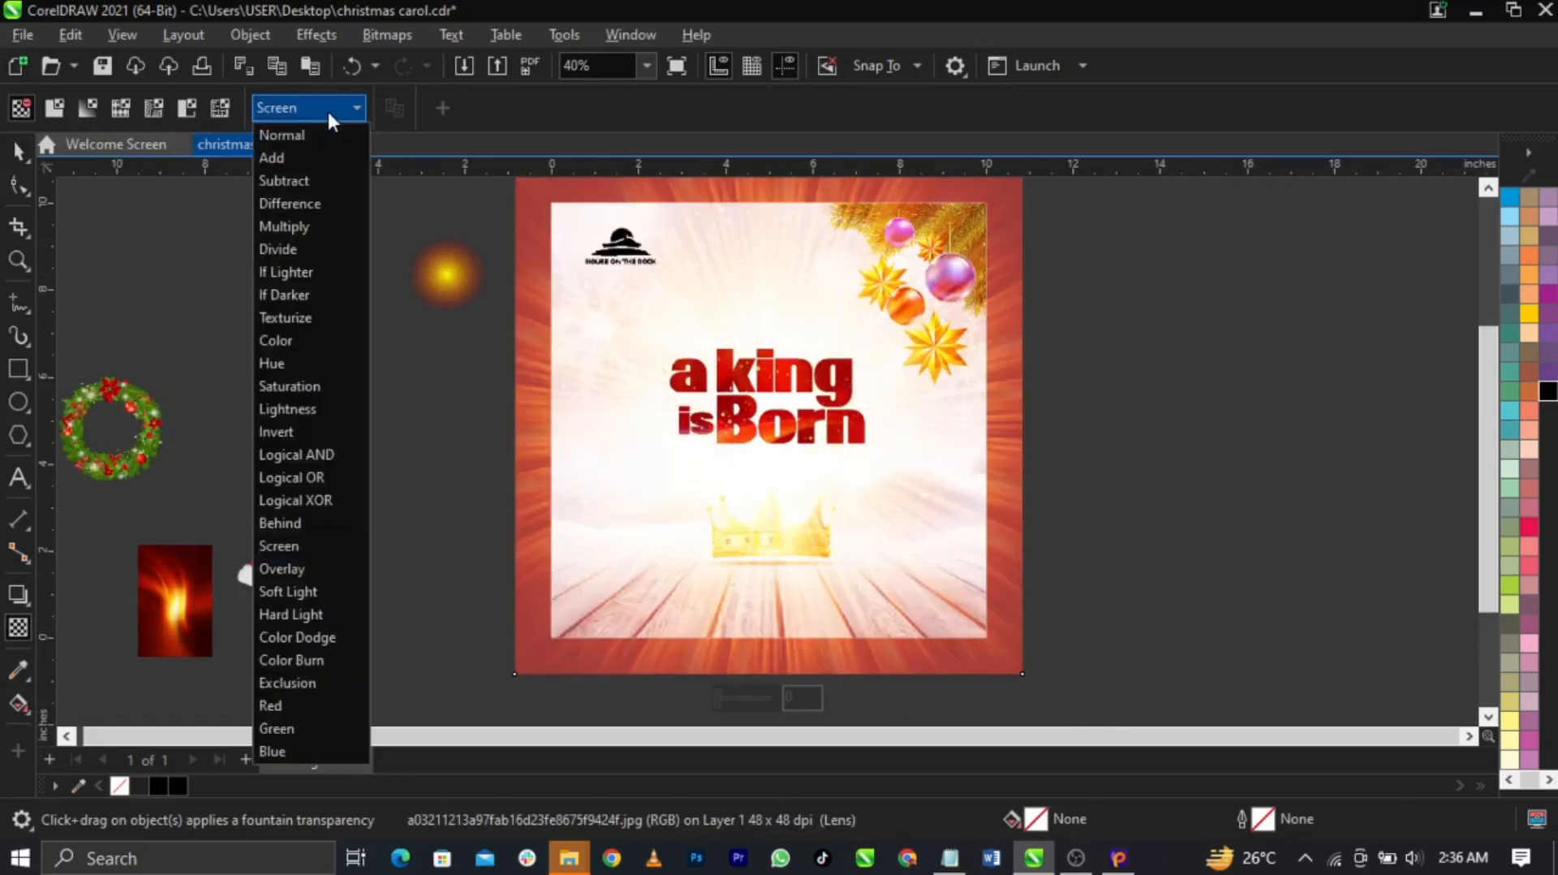
click(315, 565)
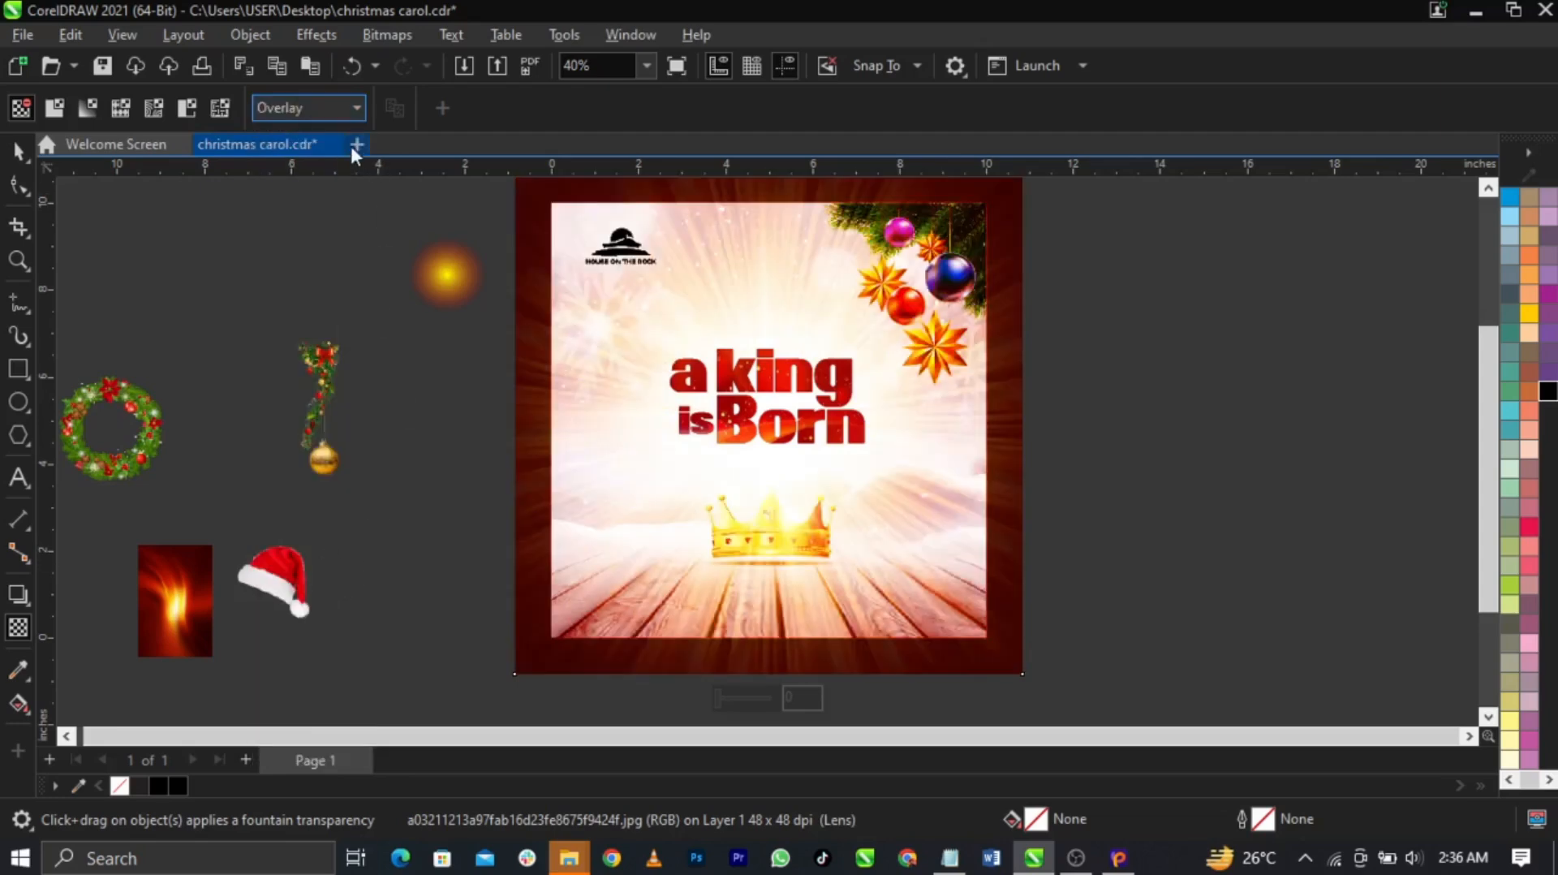
click(328, 115)
click(316, 593)
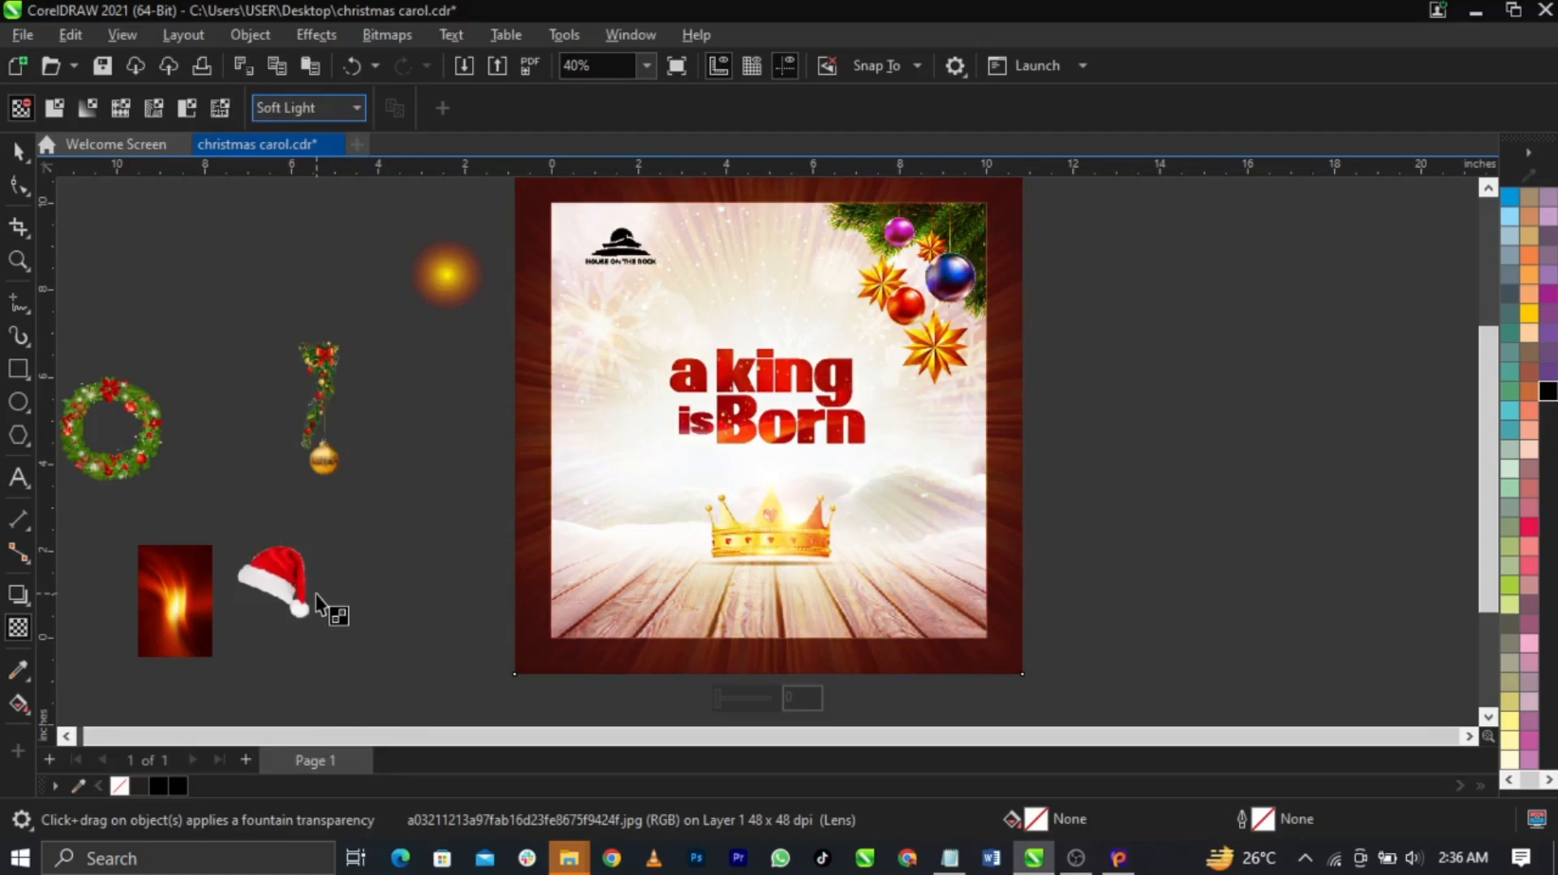
click(318, 120)
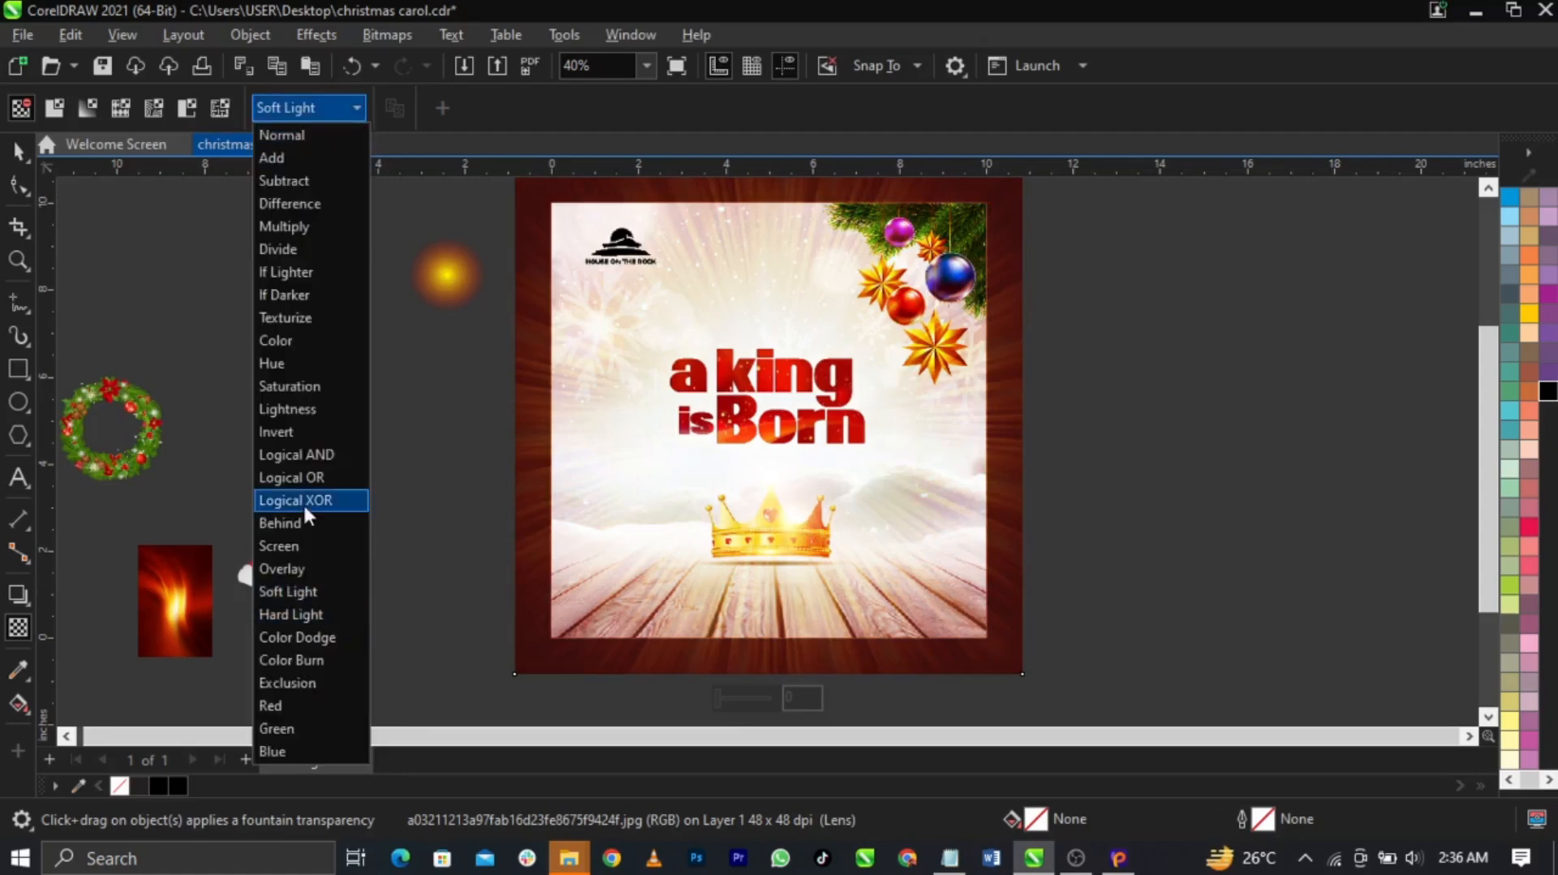
click(314, 538)
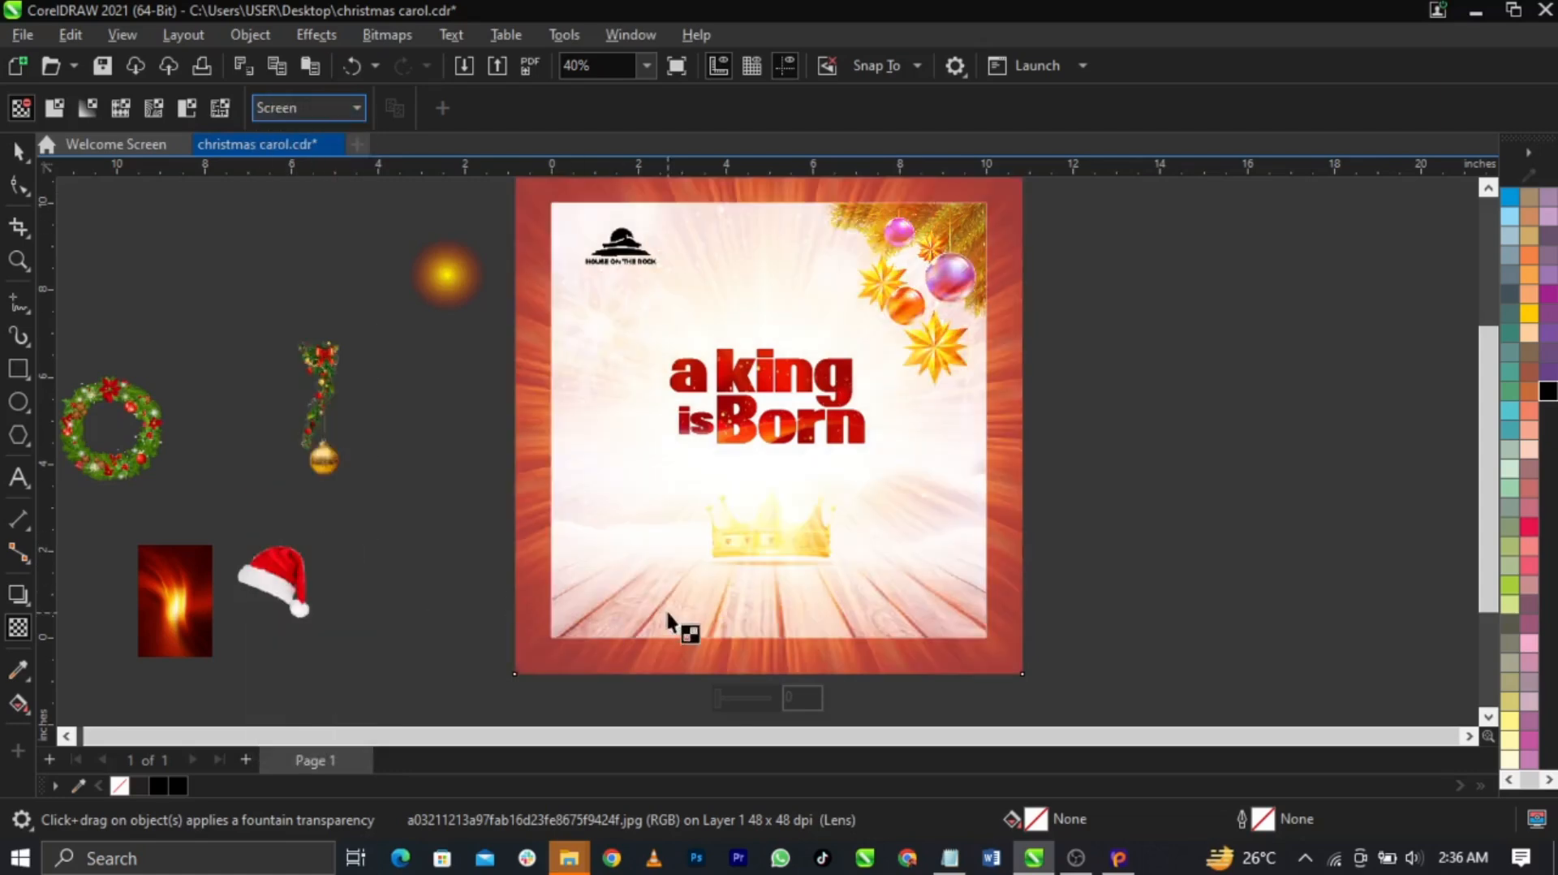
key(space)
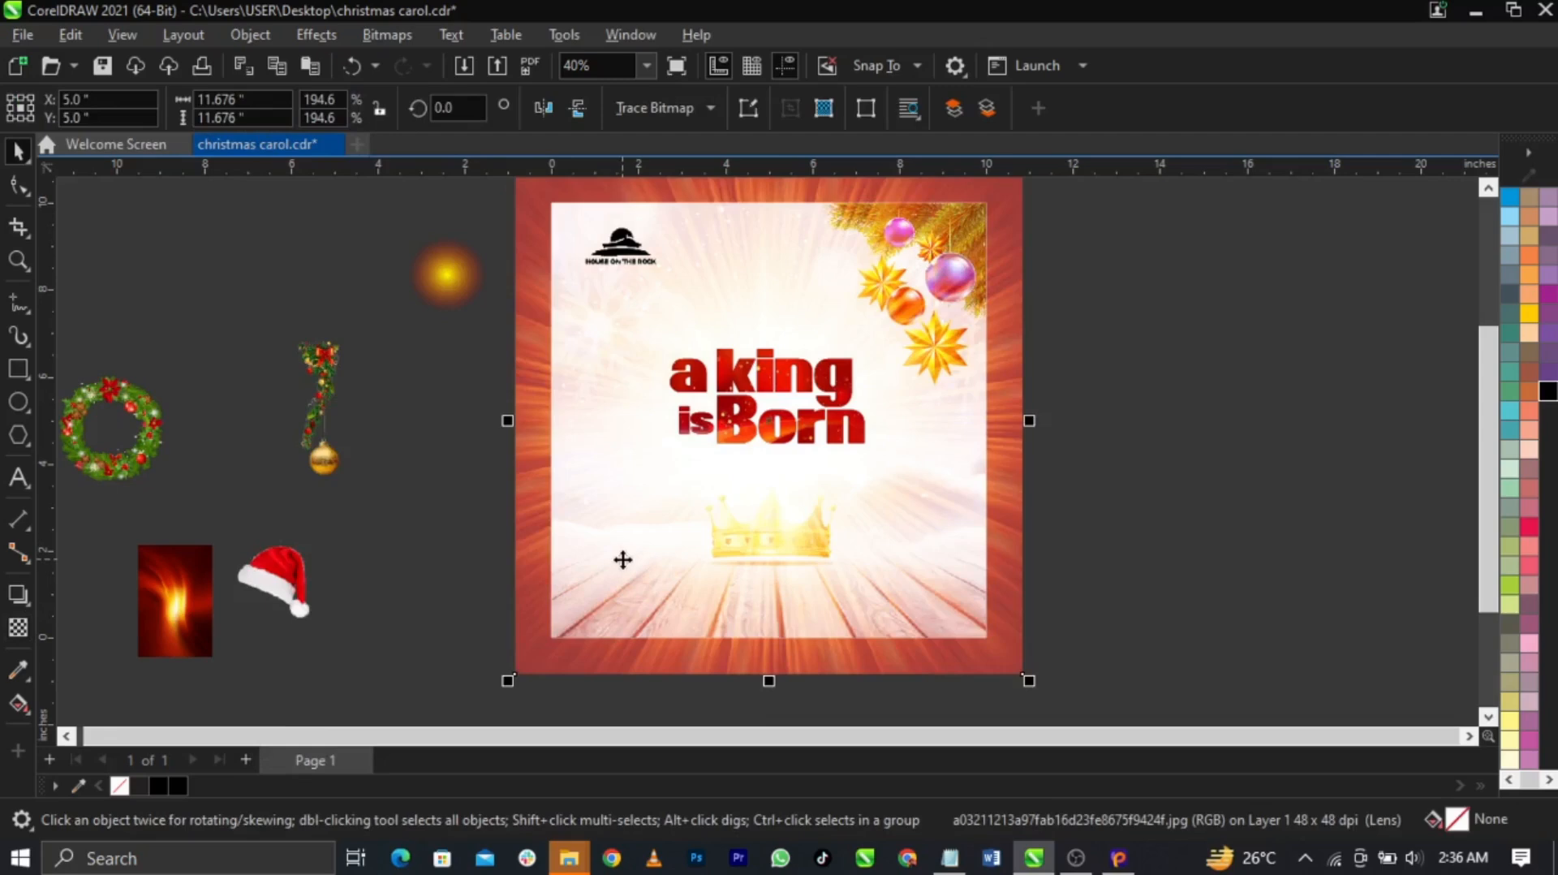
key(ctrl+x)
Paste the sunburst inside the background frame's PowerClip contents
ctrl+click(621, 558)
key(ctrl+v)
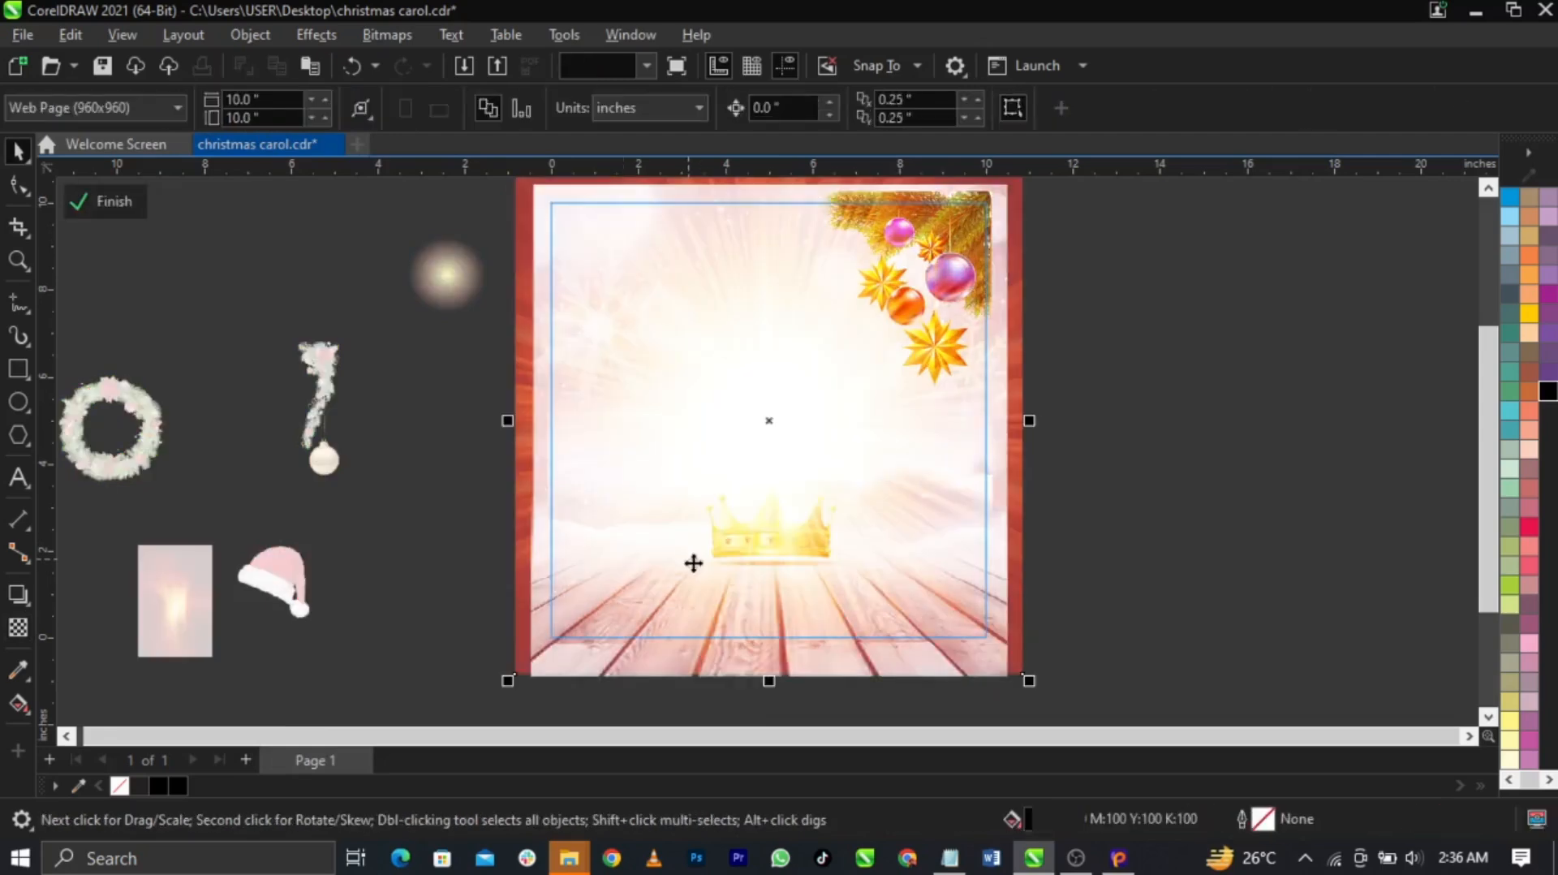
click(1207, 582)
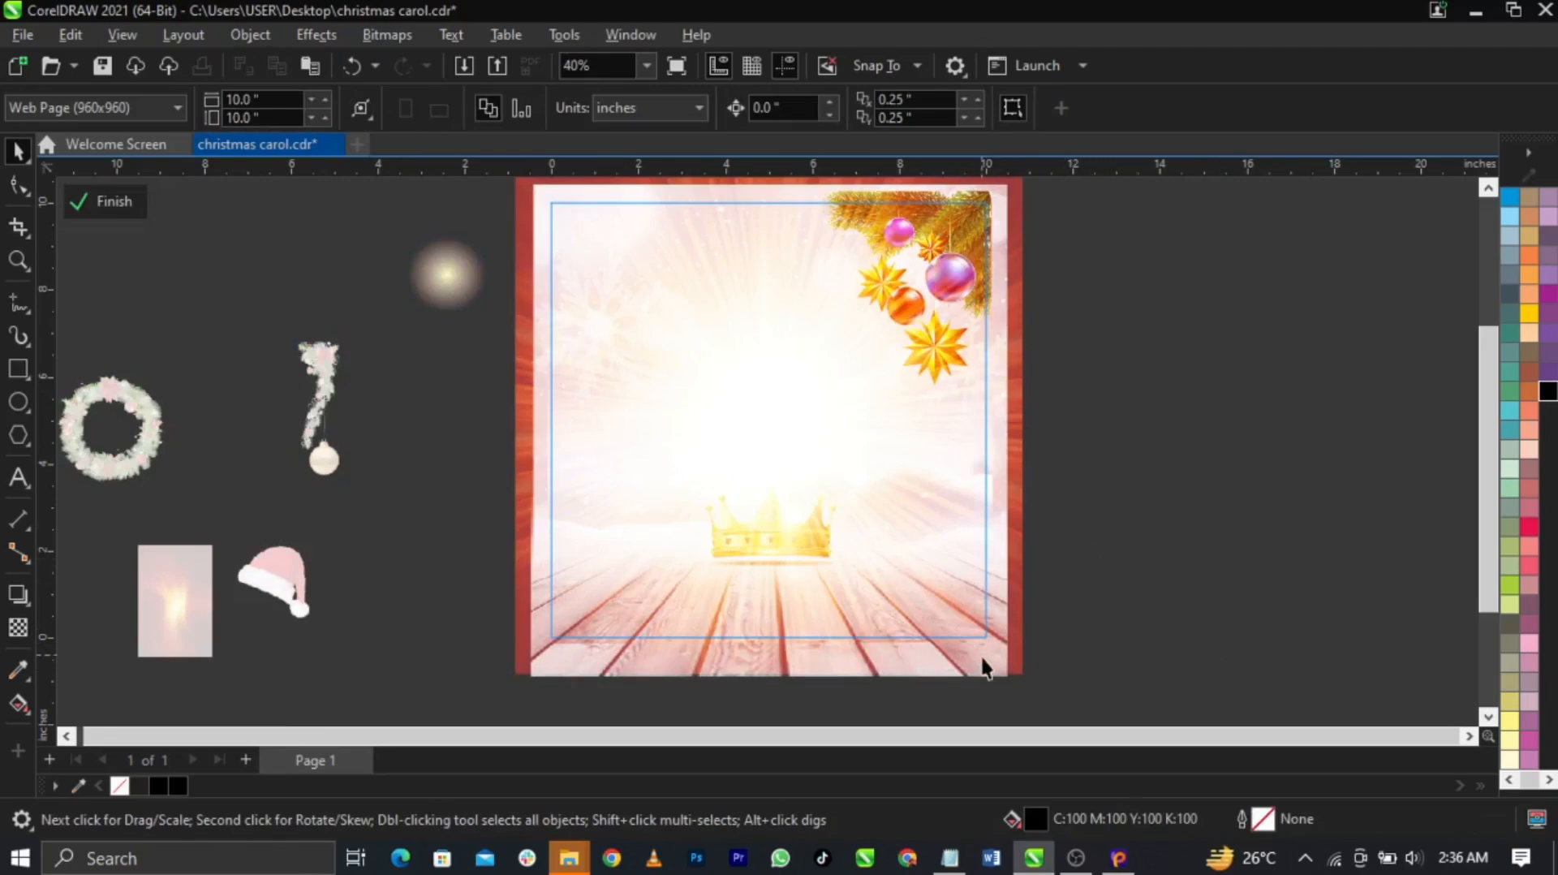
Layer the sunburst one level above the bottom of the frame's stack
drag(1126, 693, 430, 291)
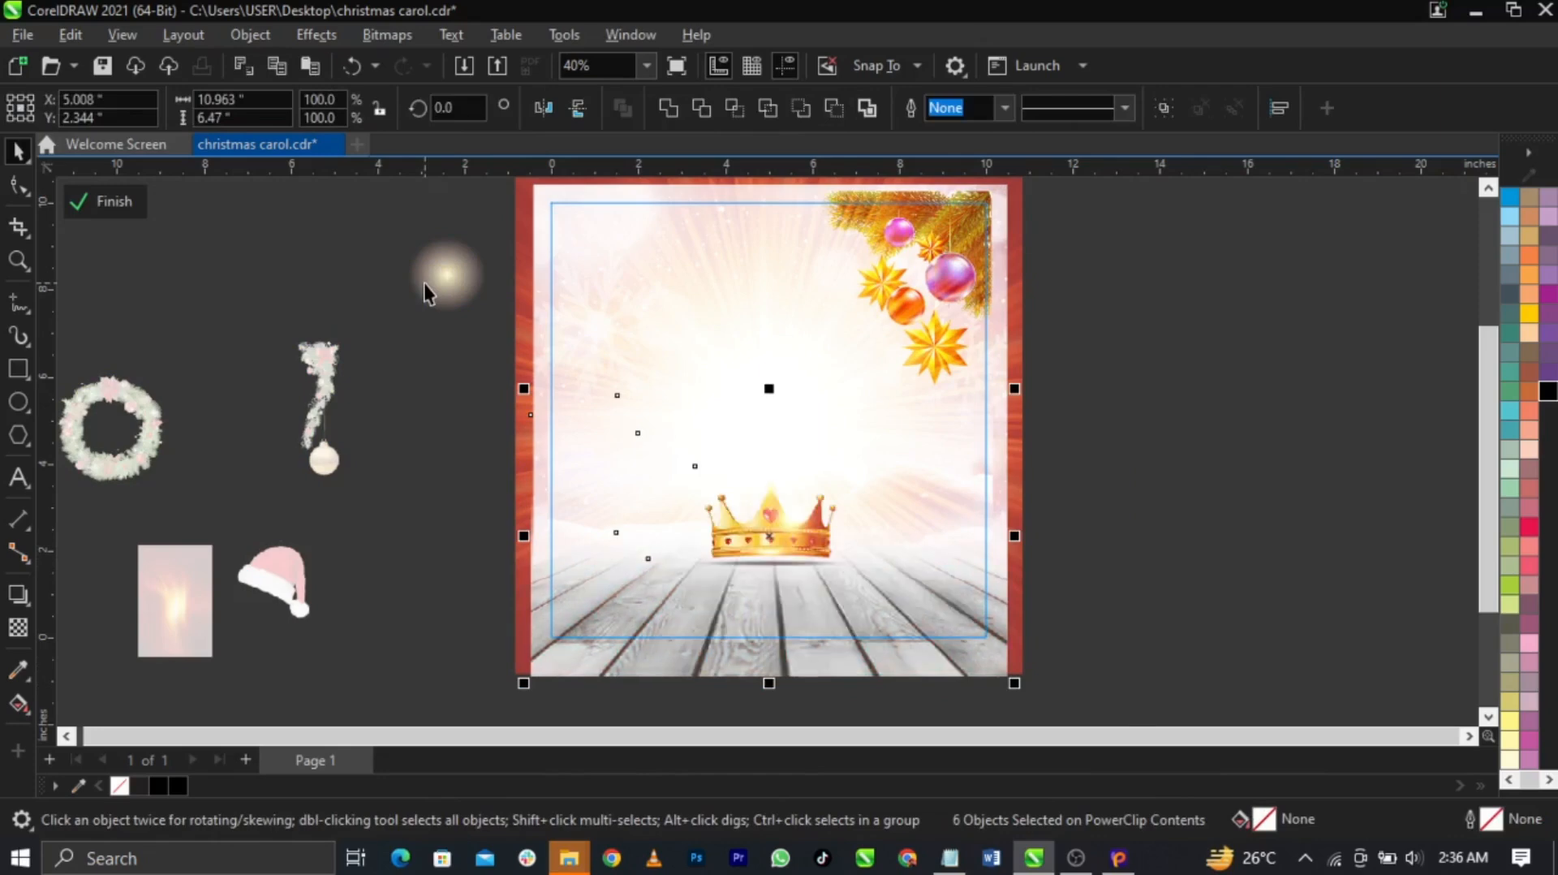
key(ctrl+z)
click(1191, 536)
click(935, 485)
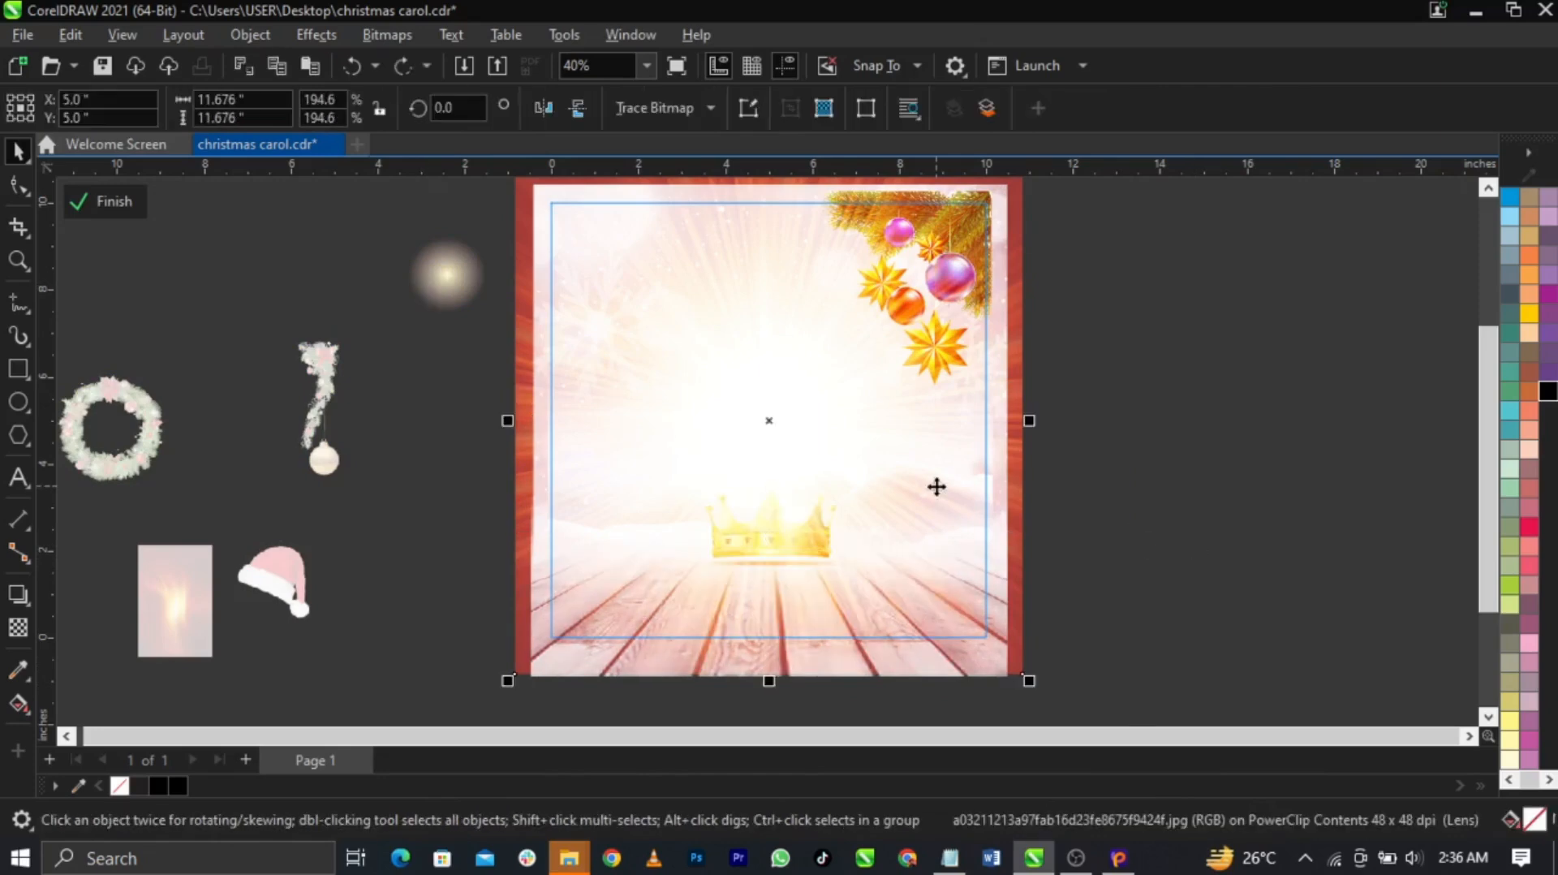
key(shift+Page_Down)
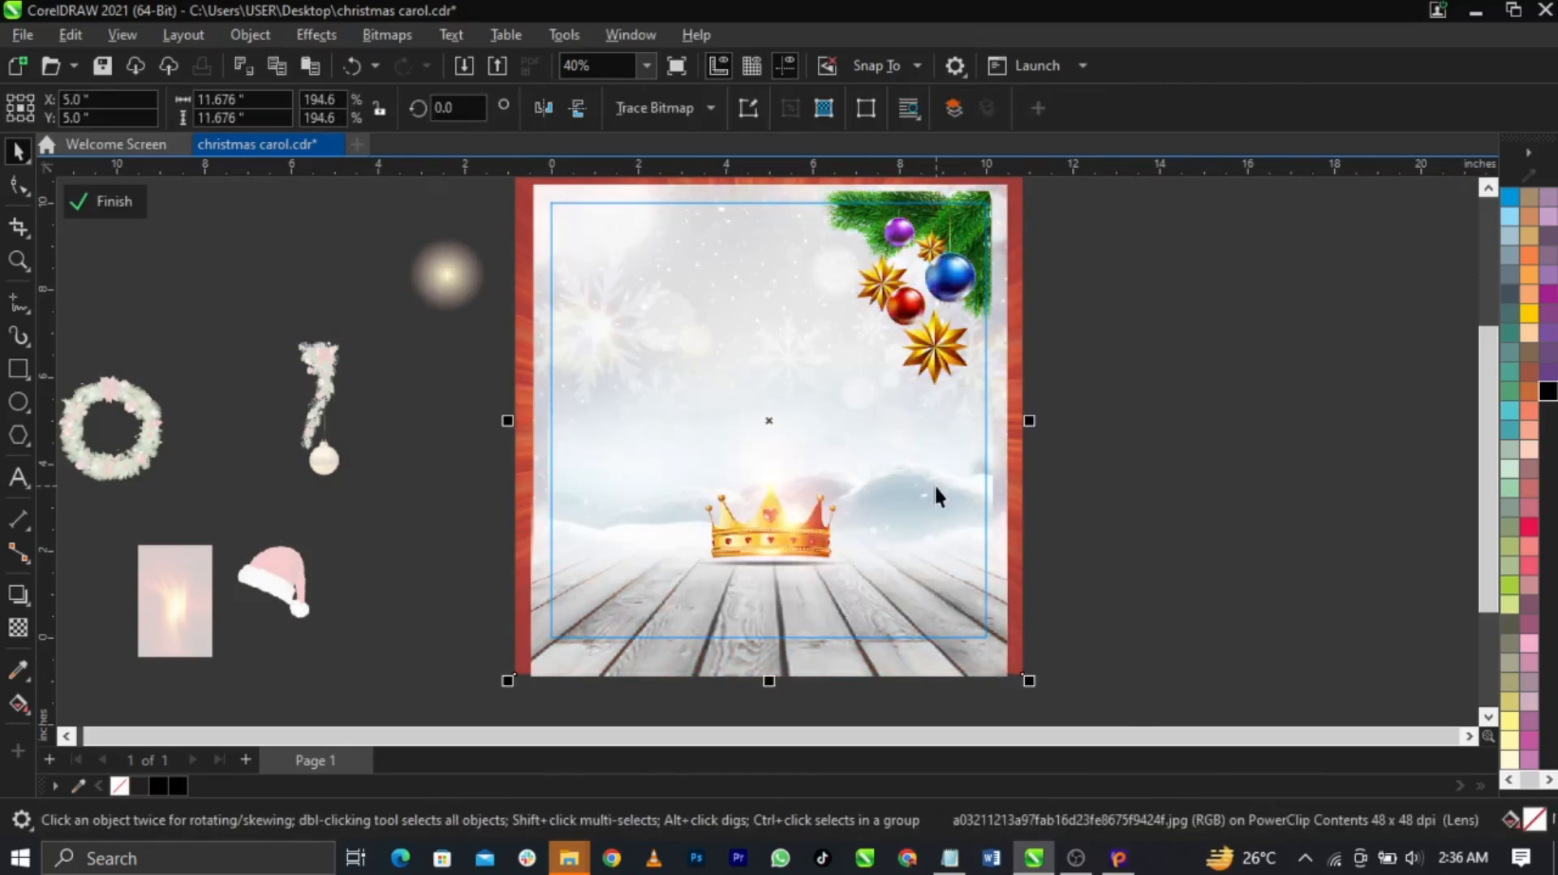
key(ctrl+Page_Up)
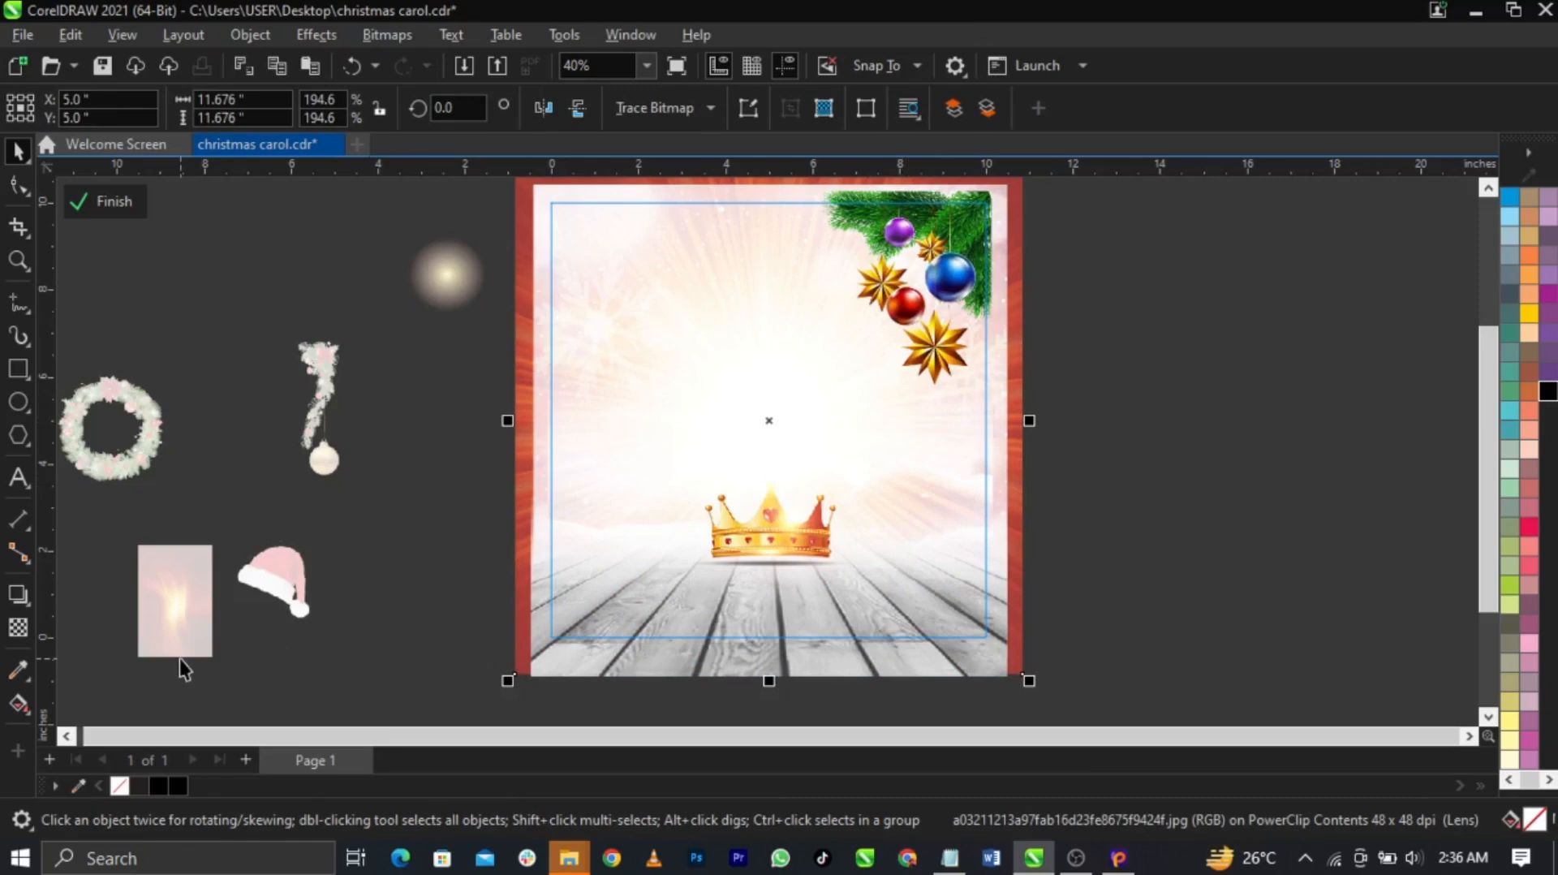
Bring the light-ray image two levels forward and give it a downward-fading fountain transparency
key(ctrl+Page_Up)
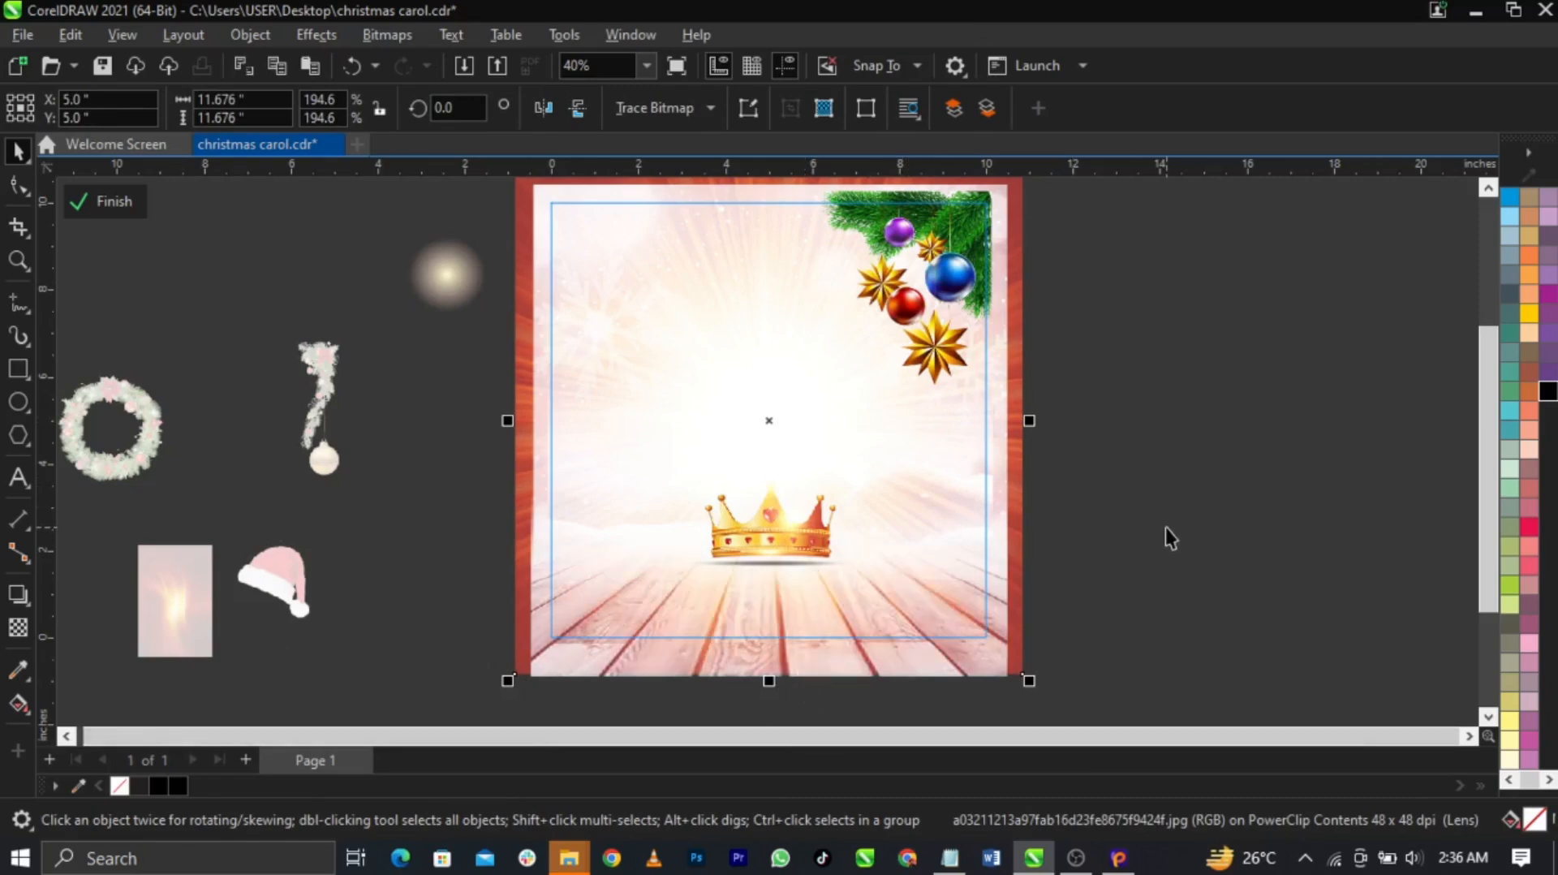
key(ctrl+Page_Up)
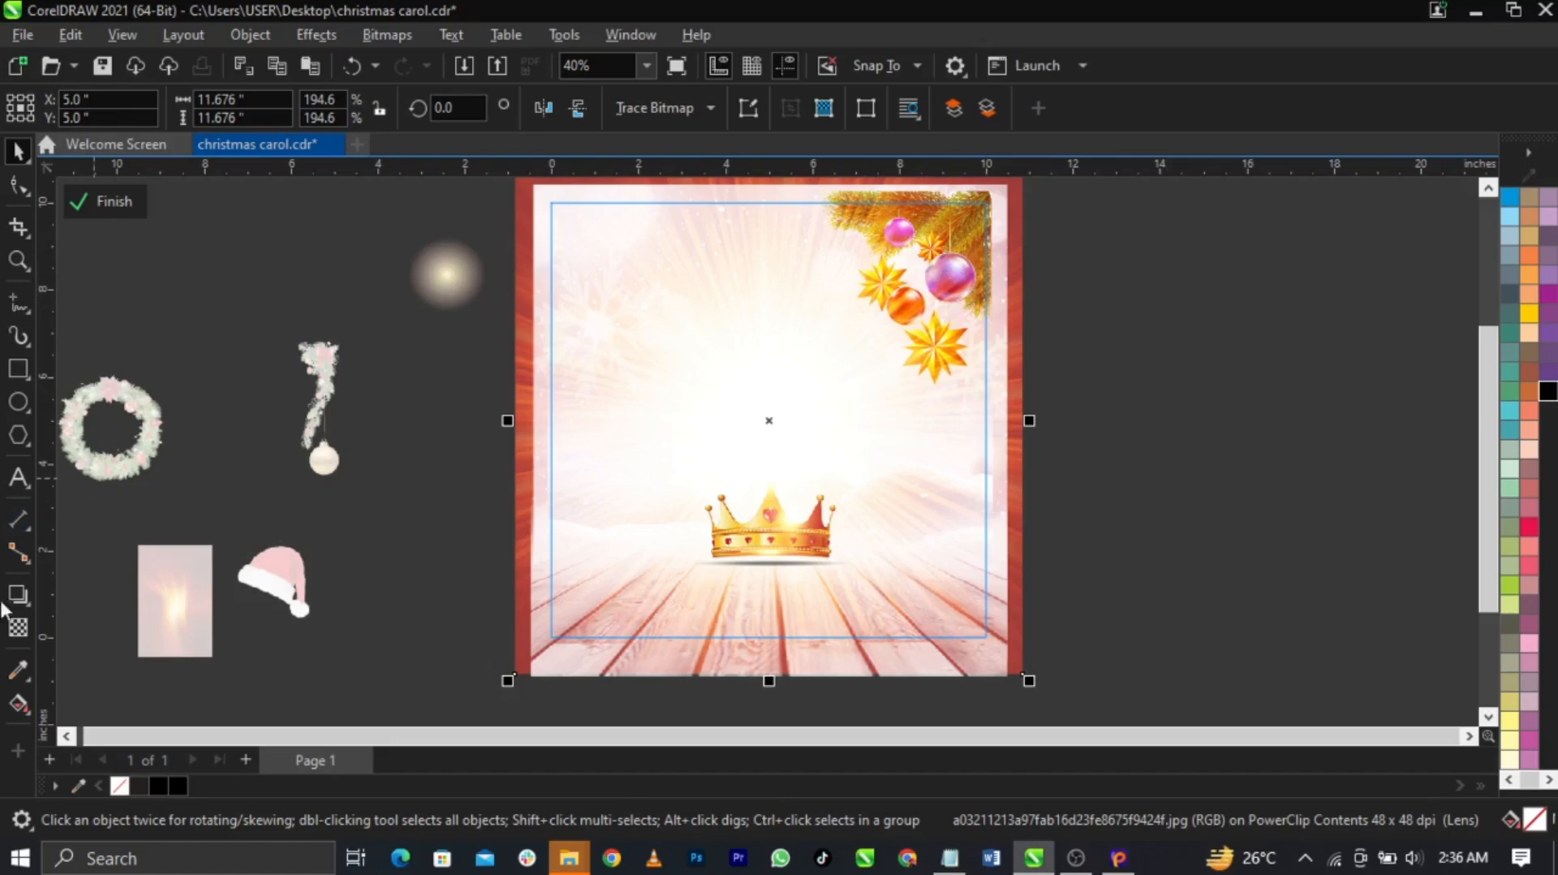
click(18, 629)
drag(779, 466, 779, 526)
drag(782, 277, 779, 314)
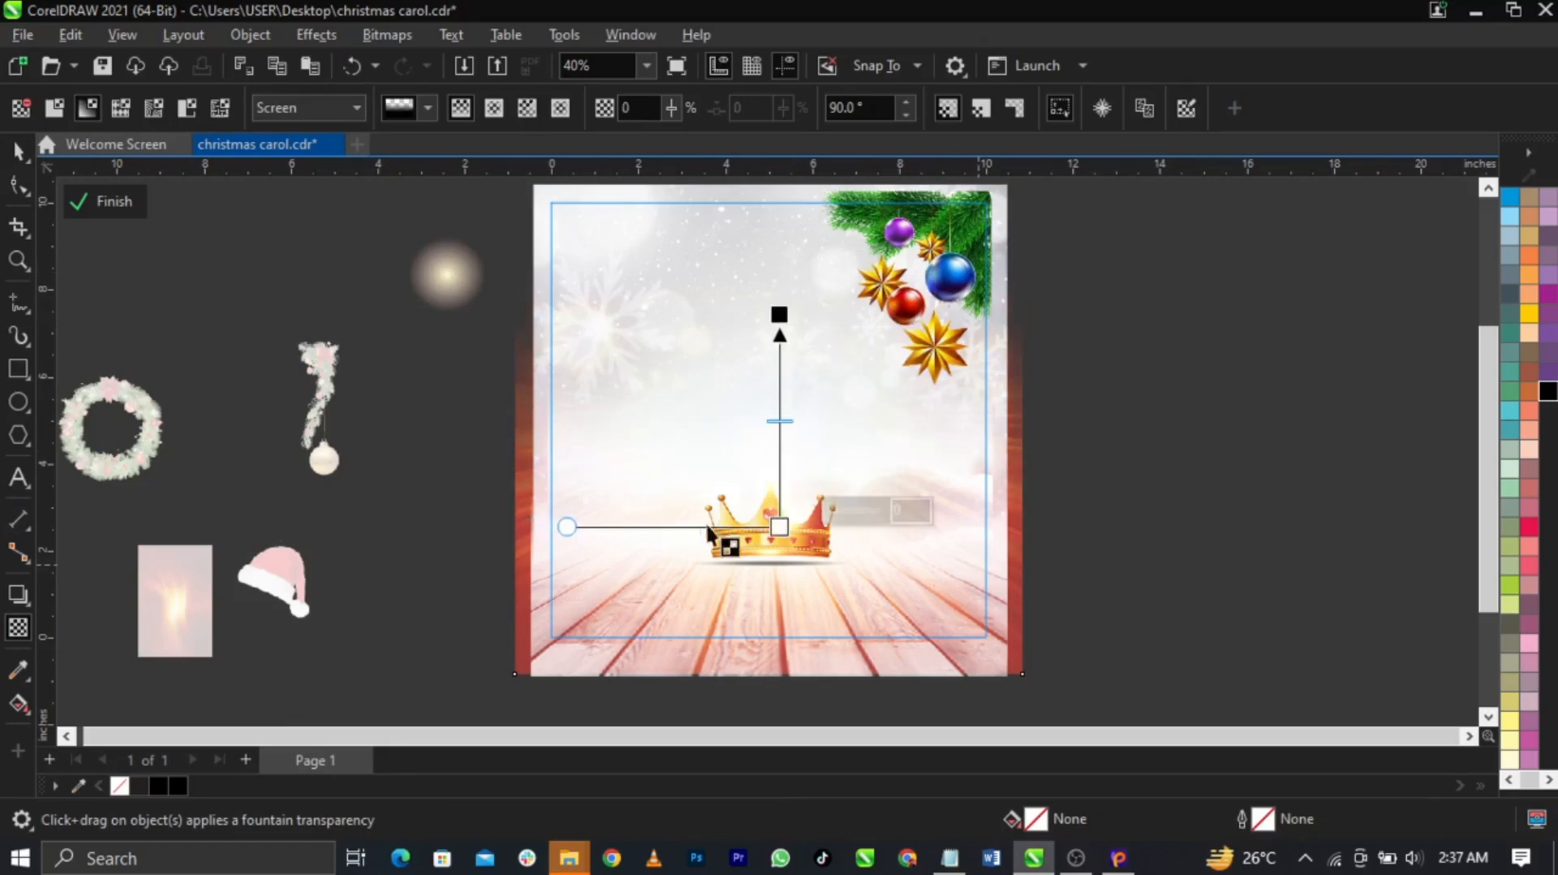
key(space)
click(1185, 554)
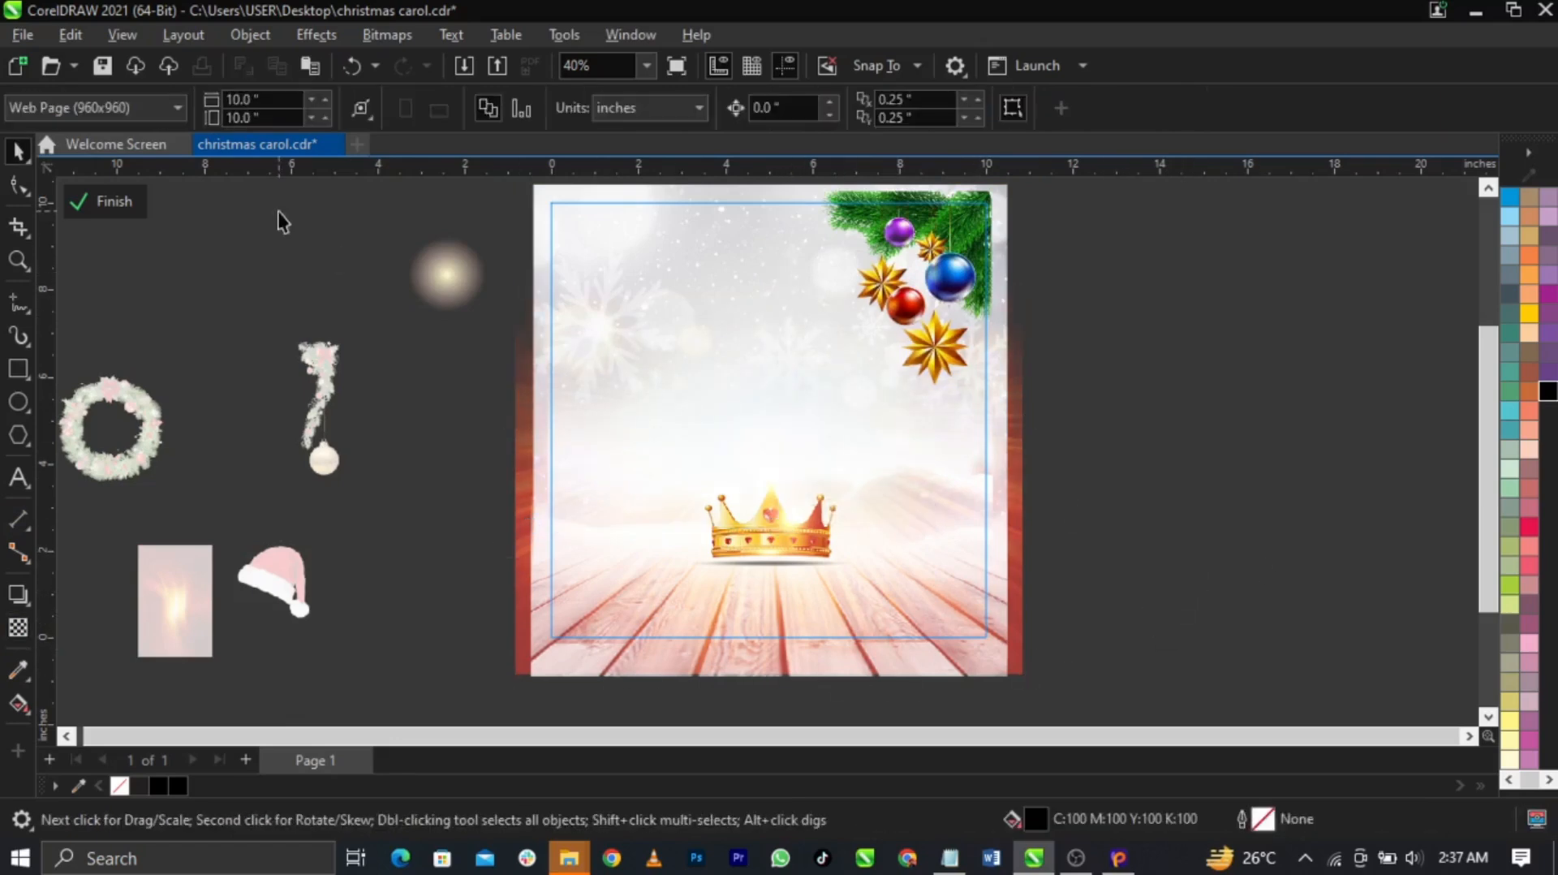
Move the transparency fade start higher on the light-ray bitmap, then finish PowerClip editing
click(18, 628)
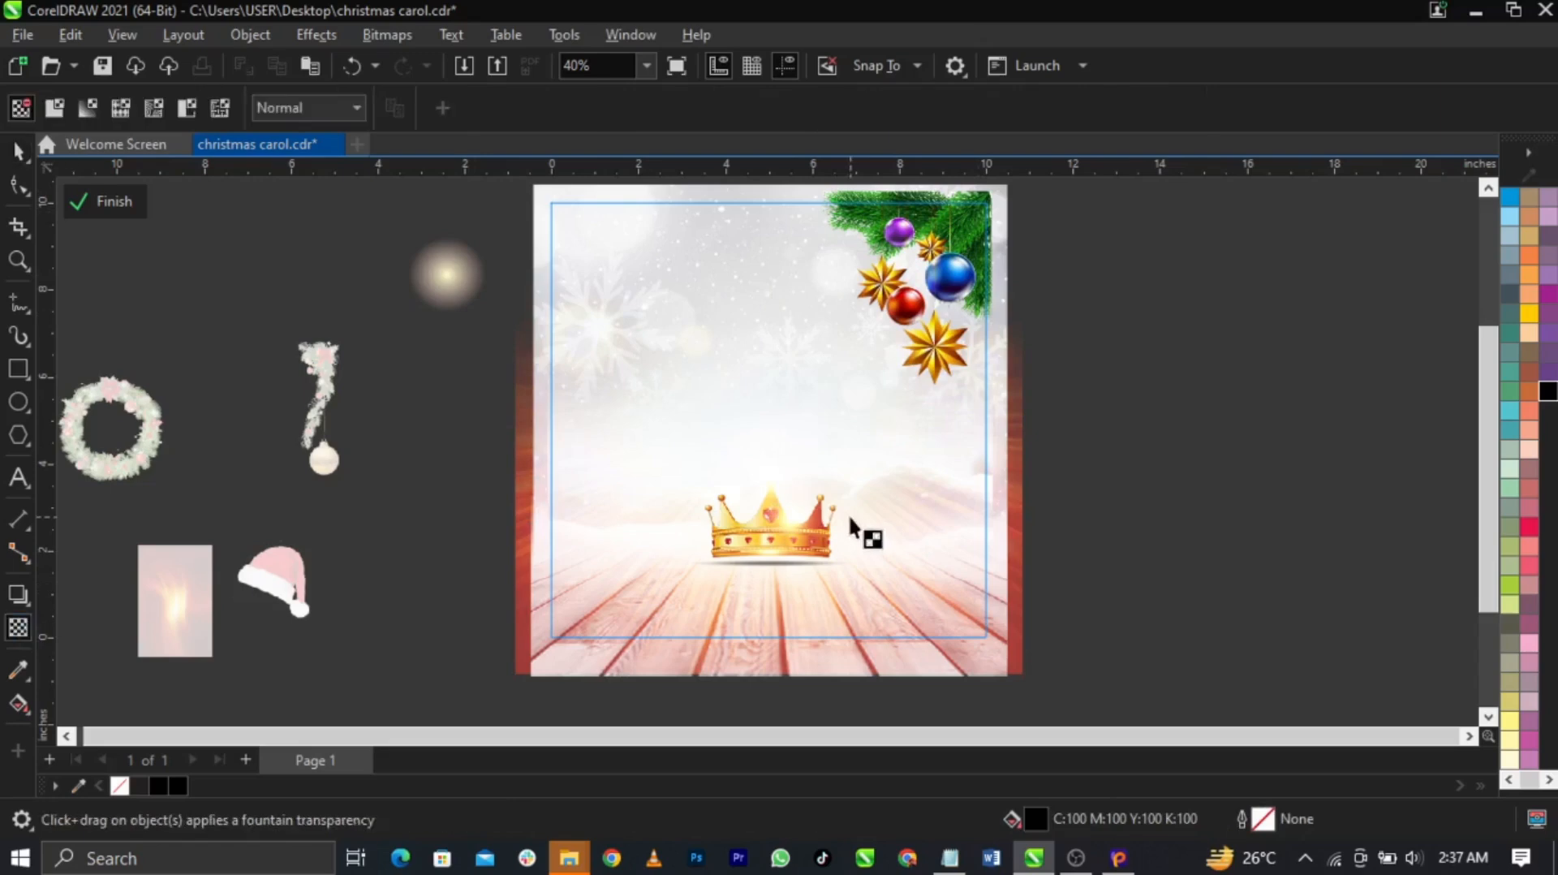
click(772, 477)
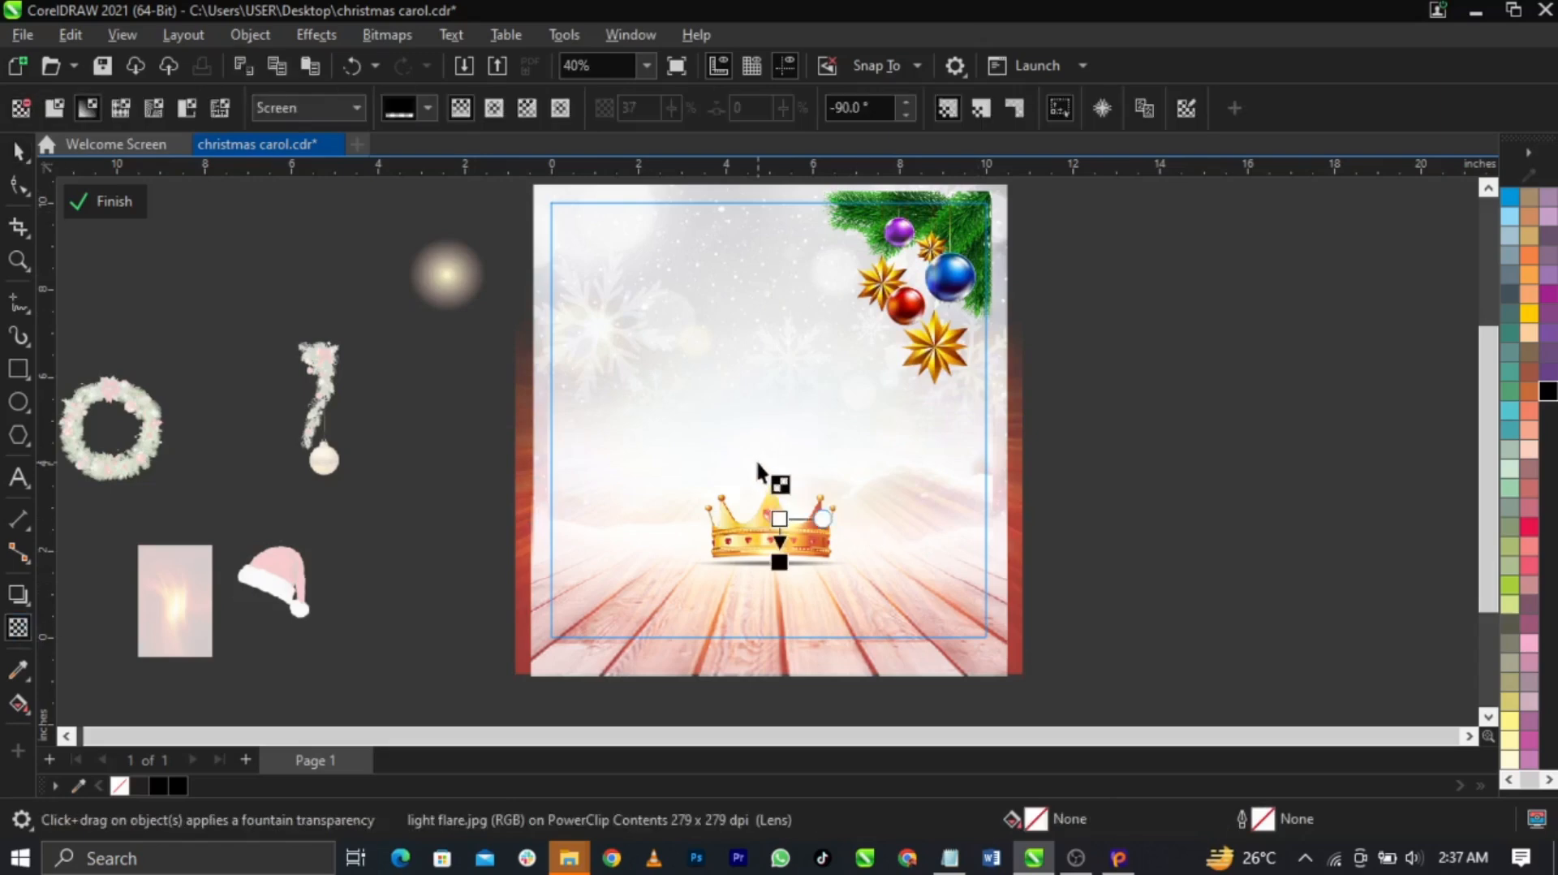
click(772, 375)
drag(779, 527, 779, 444)
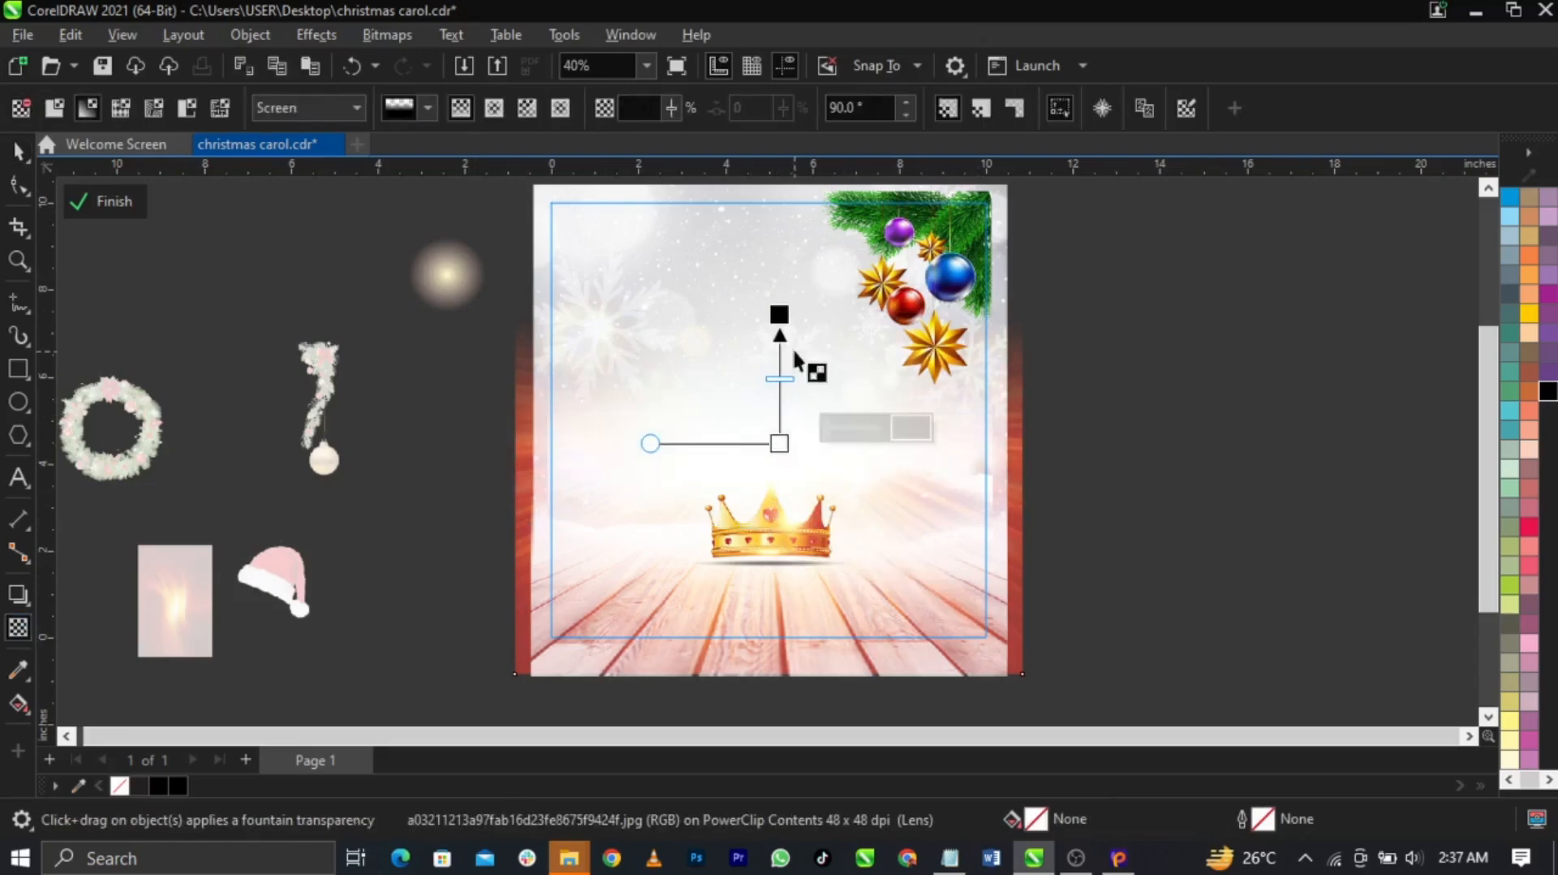
key(space)
drag(777, 392, 777, 372)
key(ctrl+z)
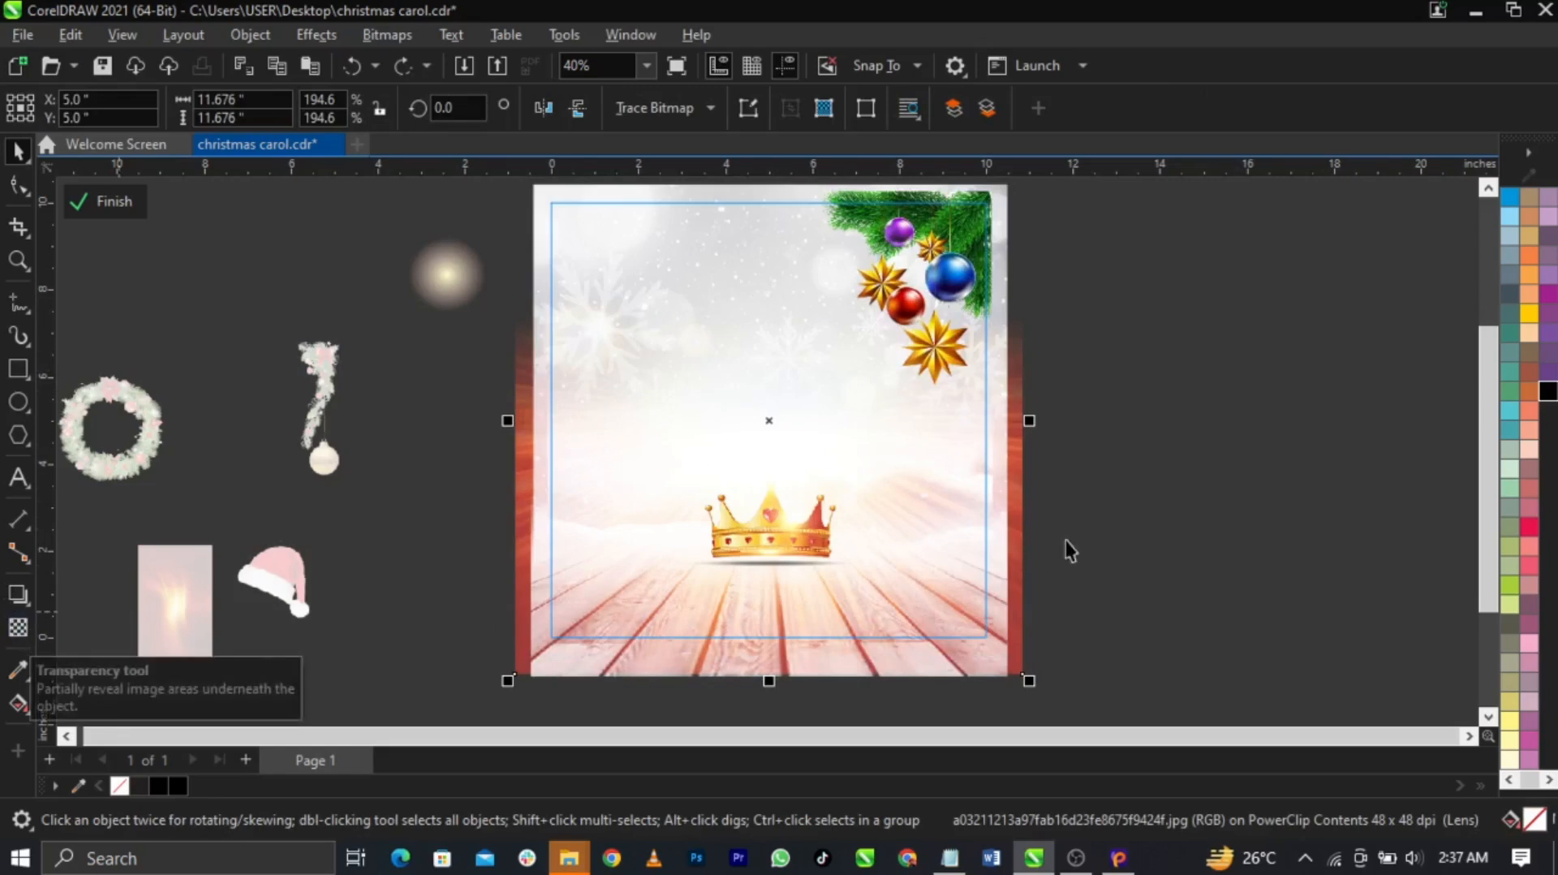
click(1126, 511)
click(1123, 504)
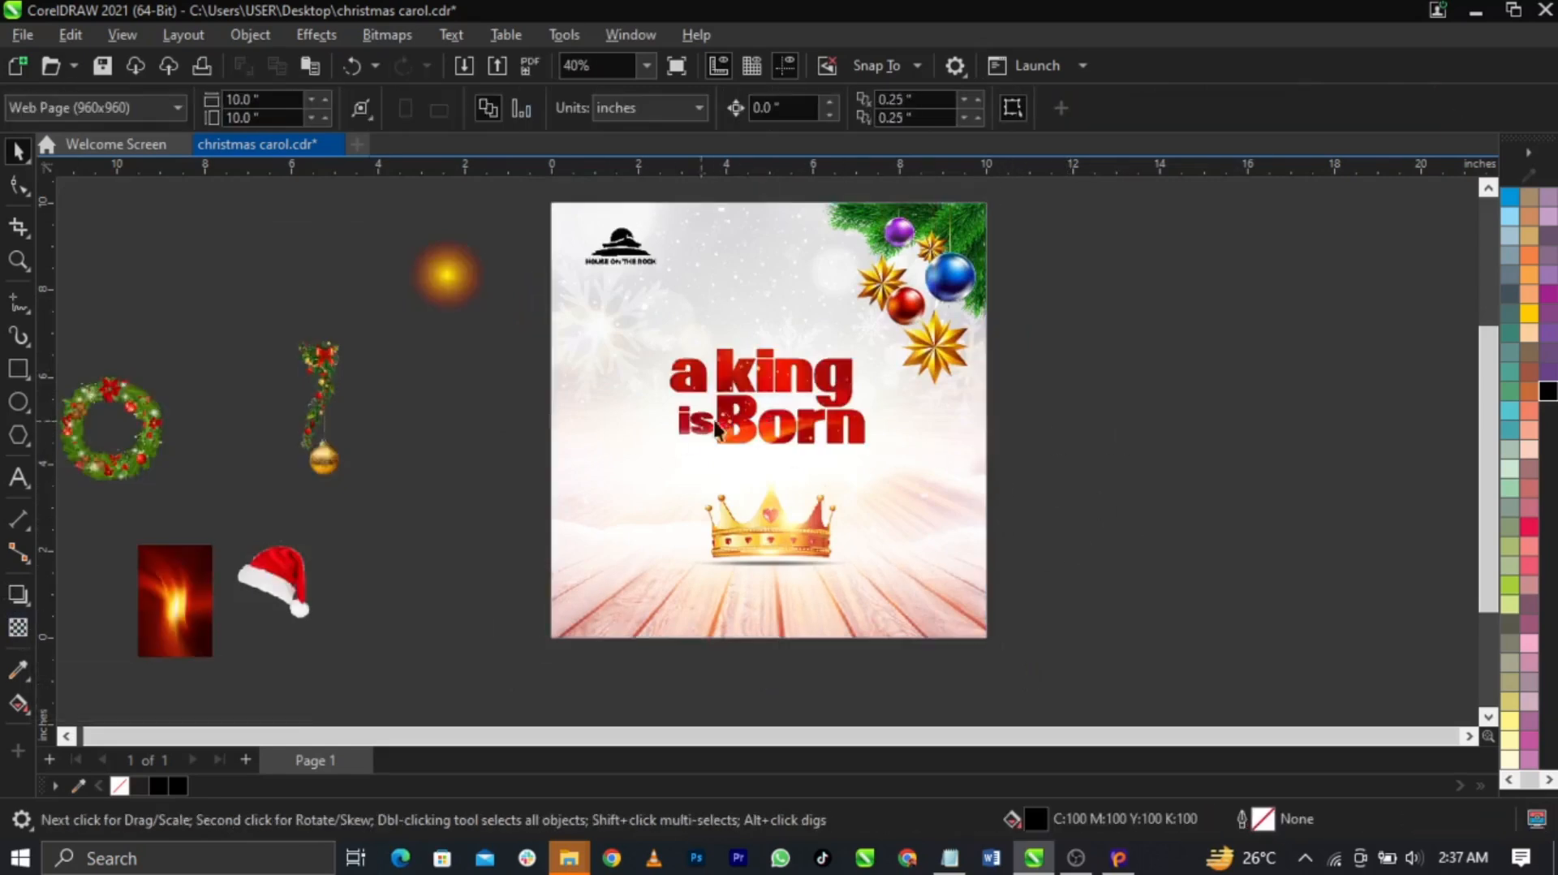
Move the hanging-ornament image beside the page and pull its crop's left edge inward
drag(319, 416, 1120, 435)
scroll(956, 392, up, 2)
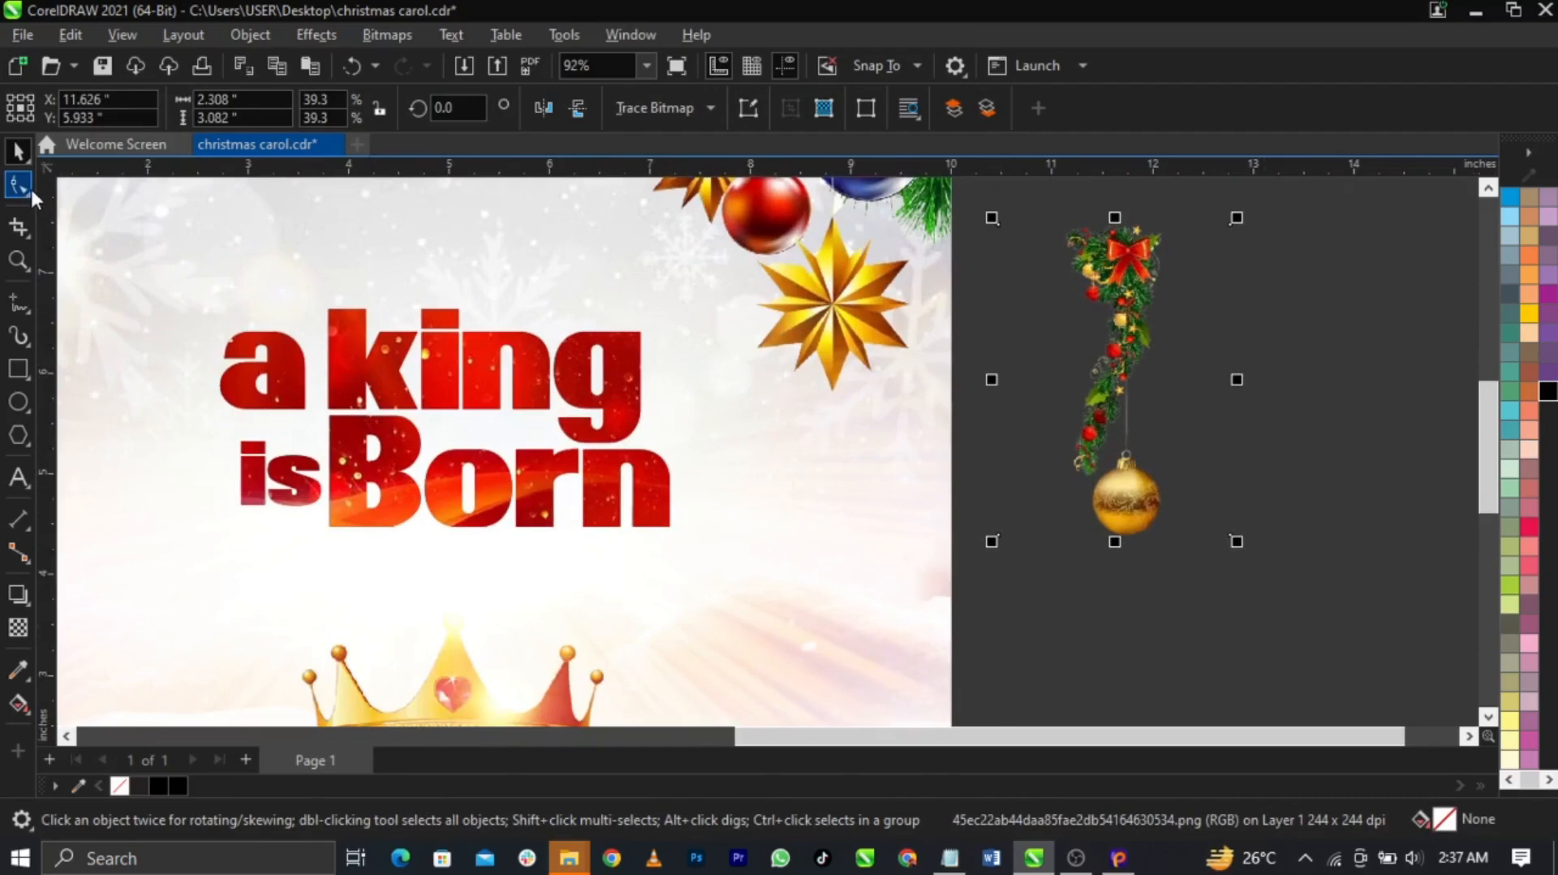
click(18, 186)
scroll(1308, 278, up, 3)
scroll(903, 289, down, 2)
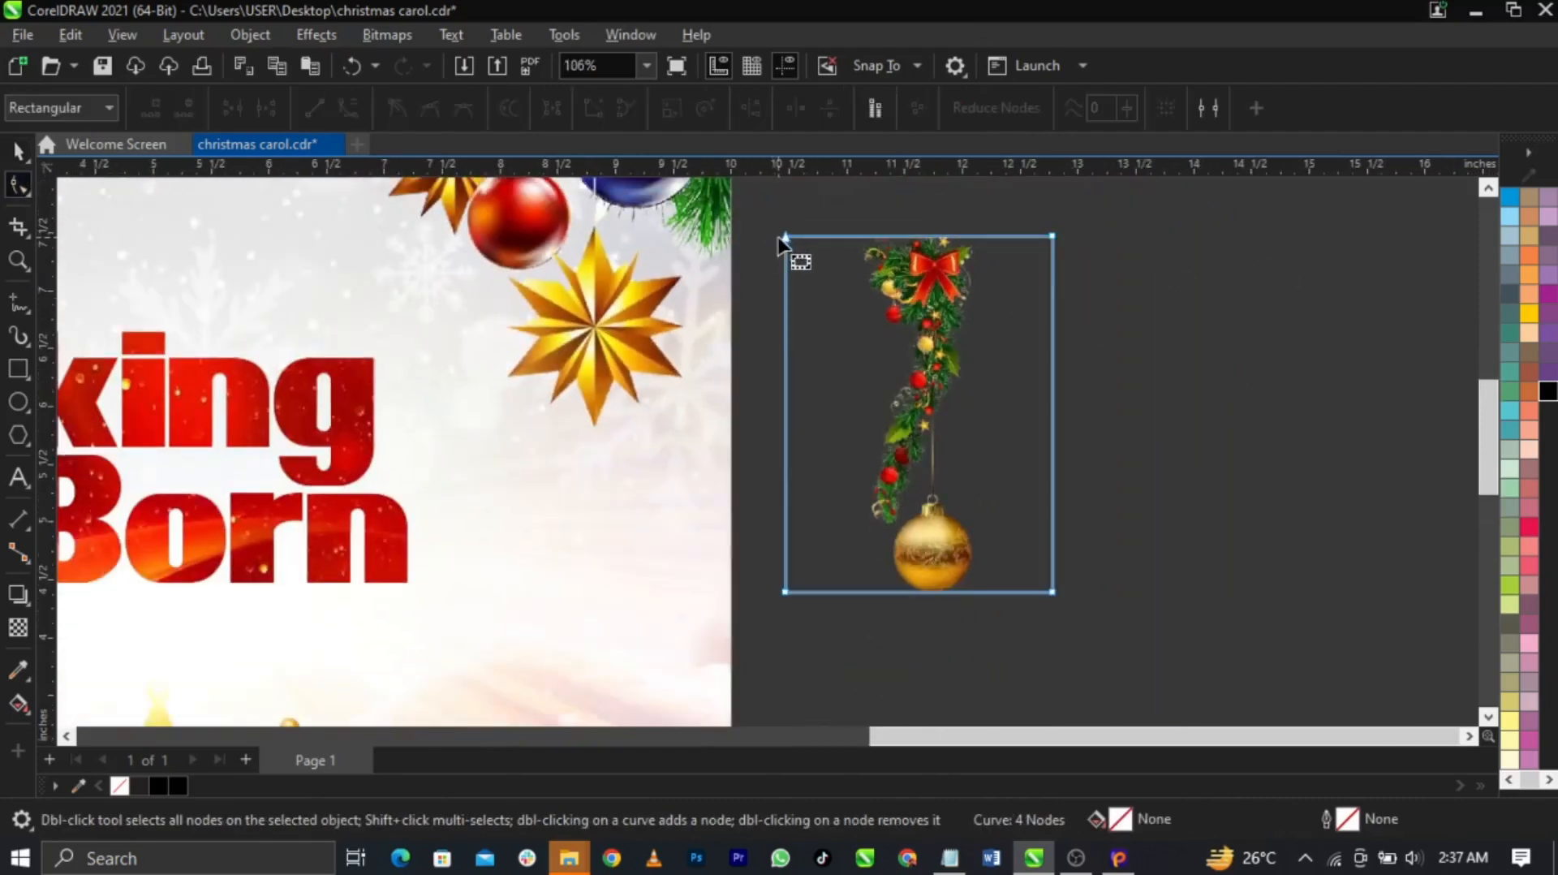
click(777, 231)
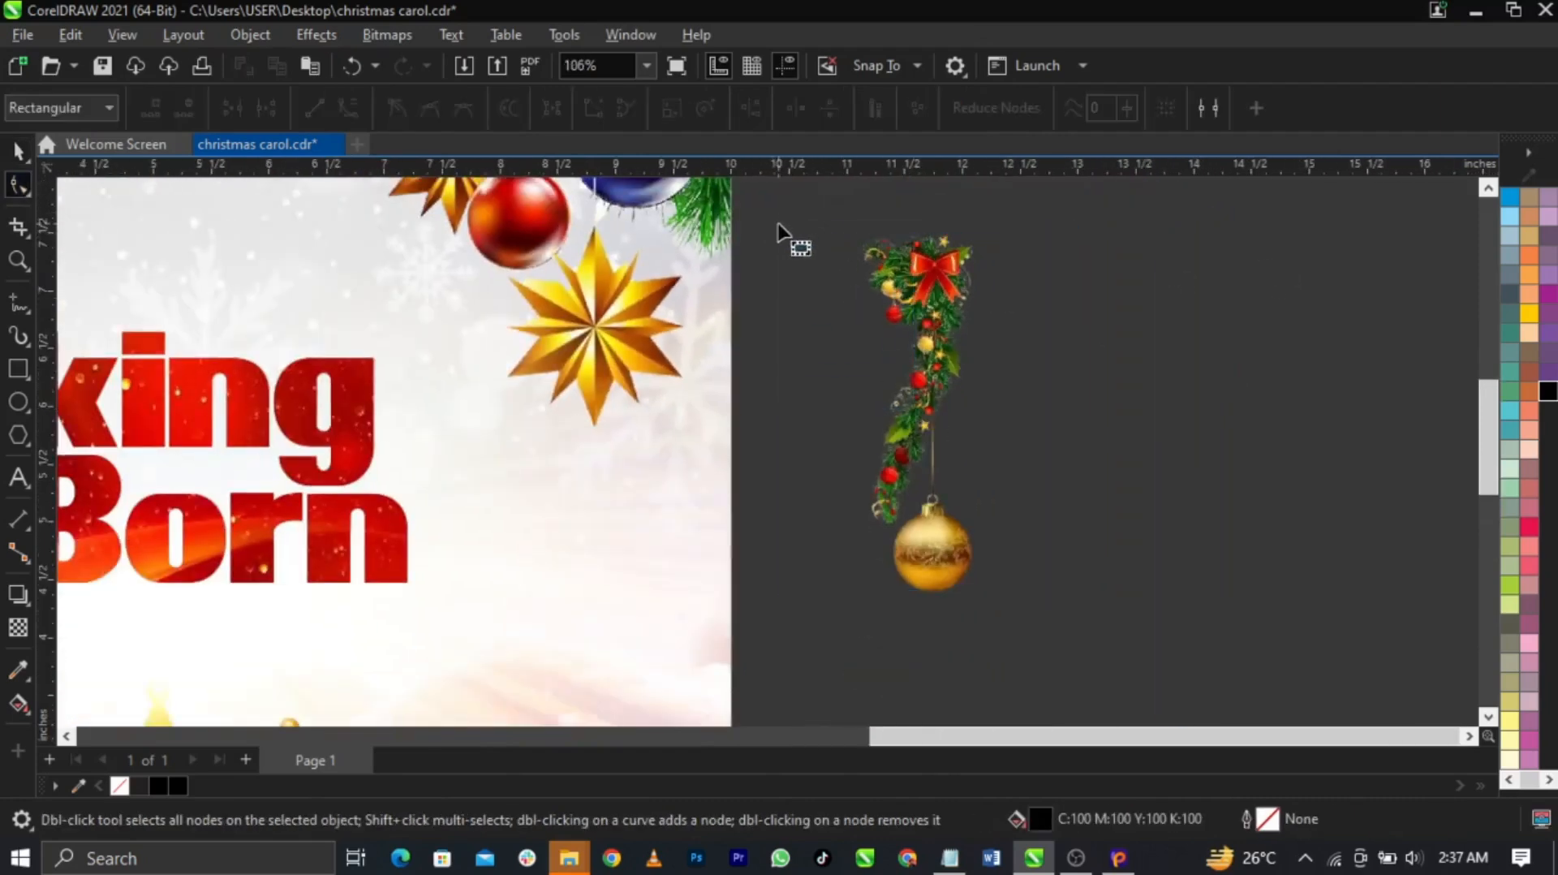
click(846, 513)
drag(761, 209, 822, 672)
drag(806, 593, 903, 598)
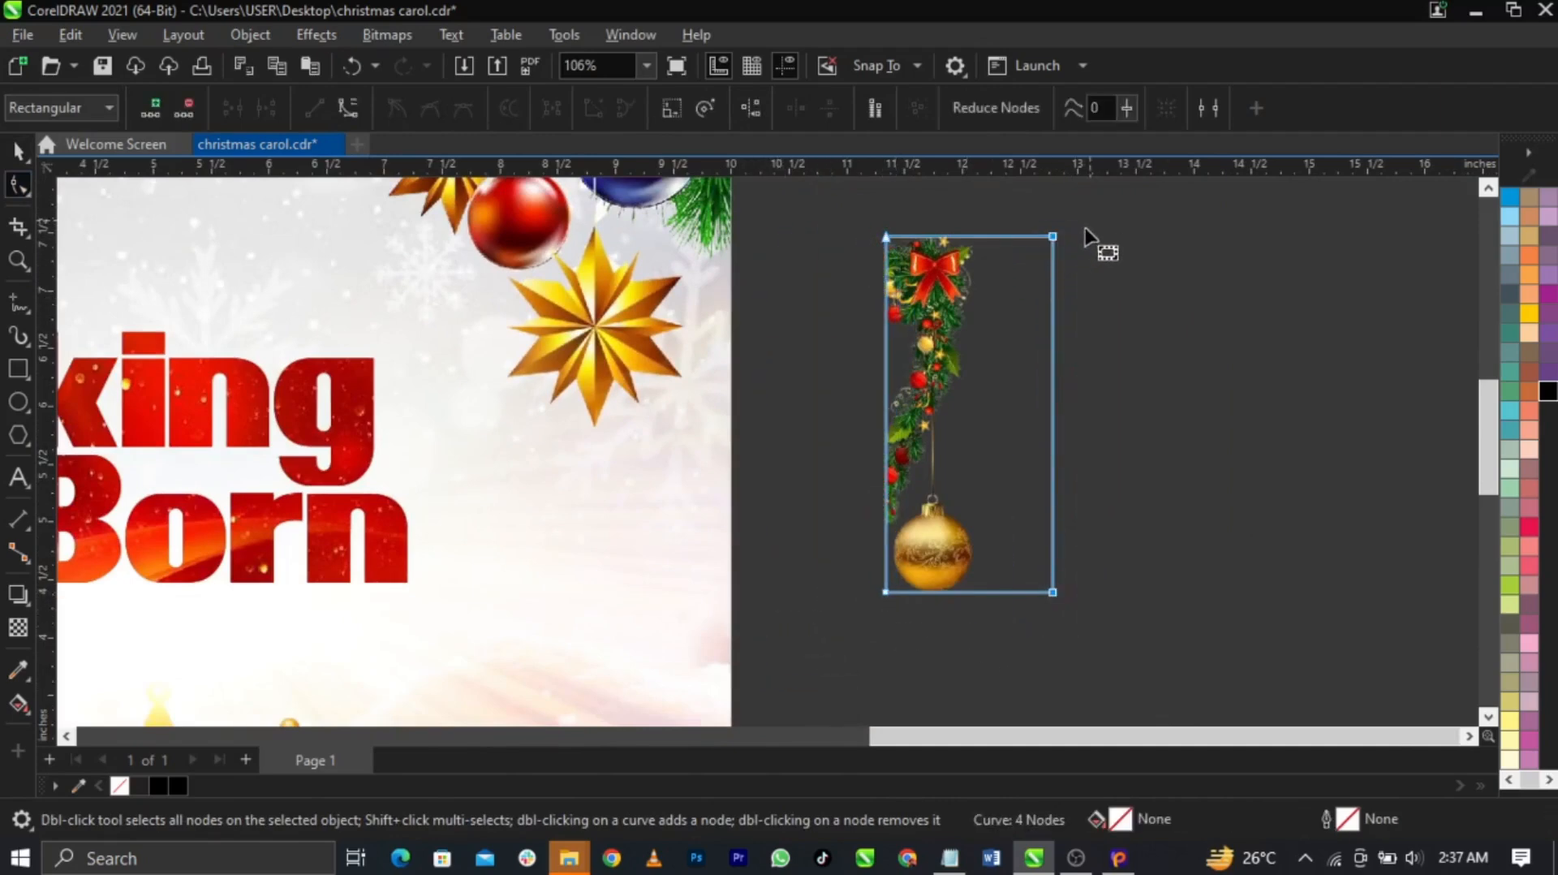
Pull the crop's right edge and top corner in around the gold bauble
drag(1038, 254, 963, 294)
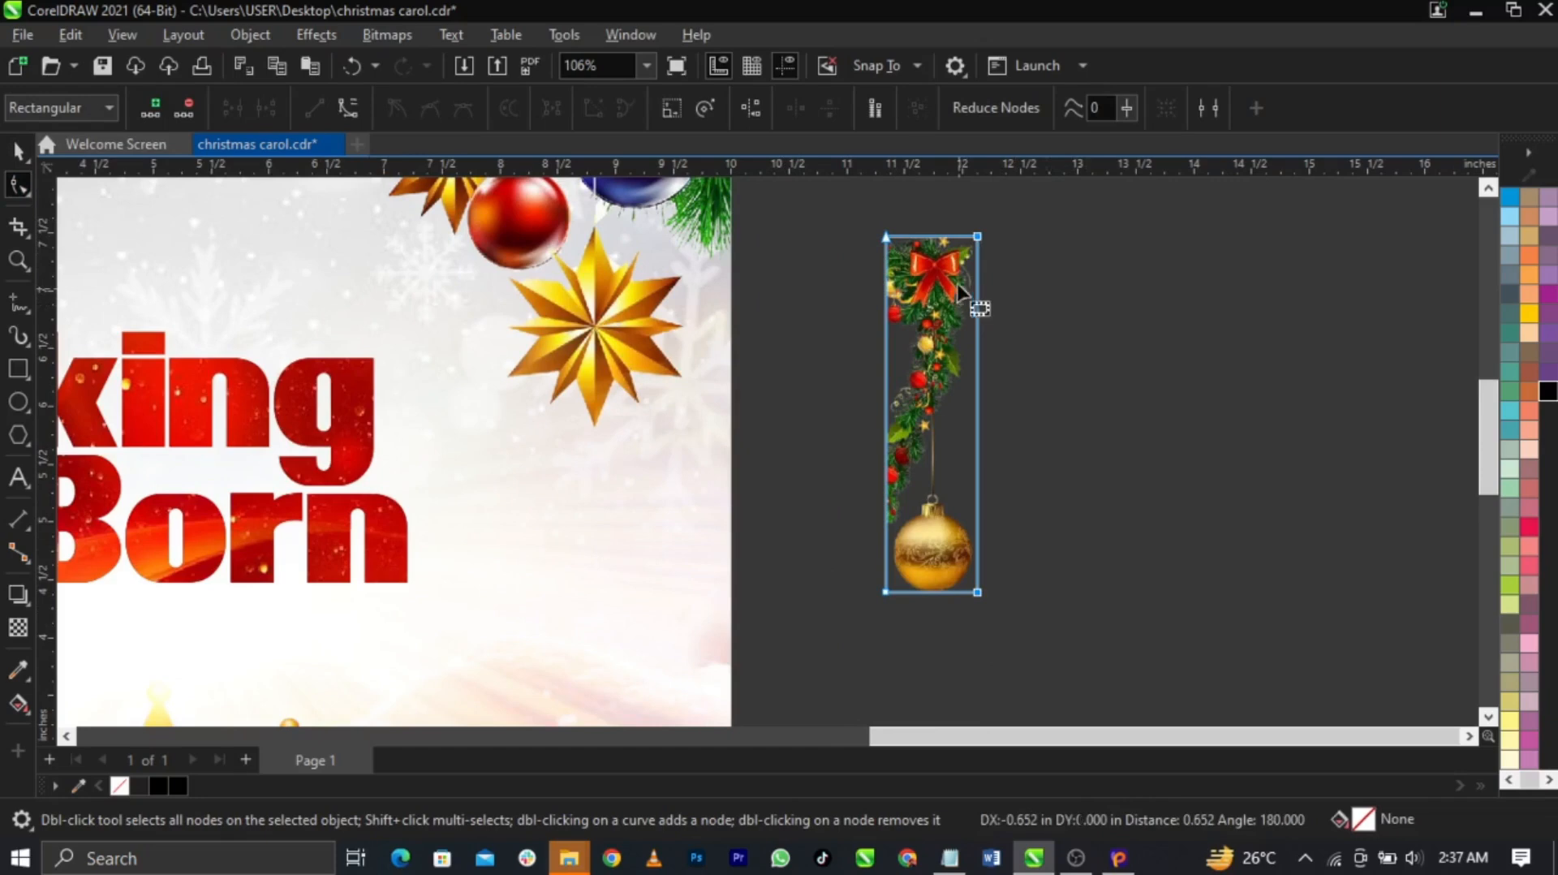
scroll(900, 241, up, 3)
drag(897, 410, 913, 703)
drag(1025, 237, 971, 552)
scroll(923, 452, down, 2)
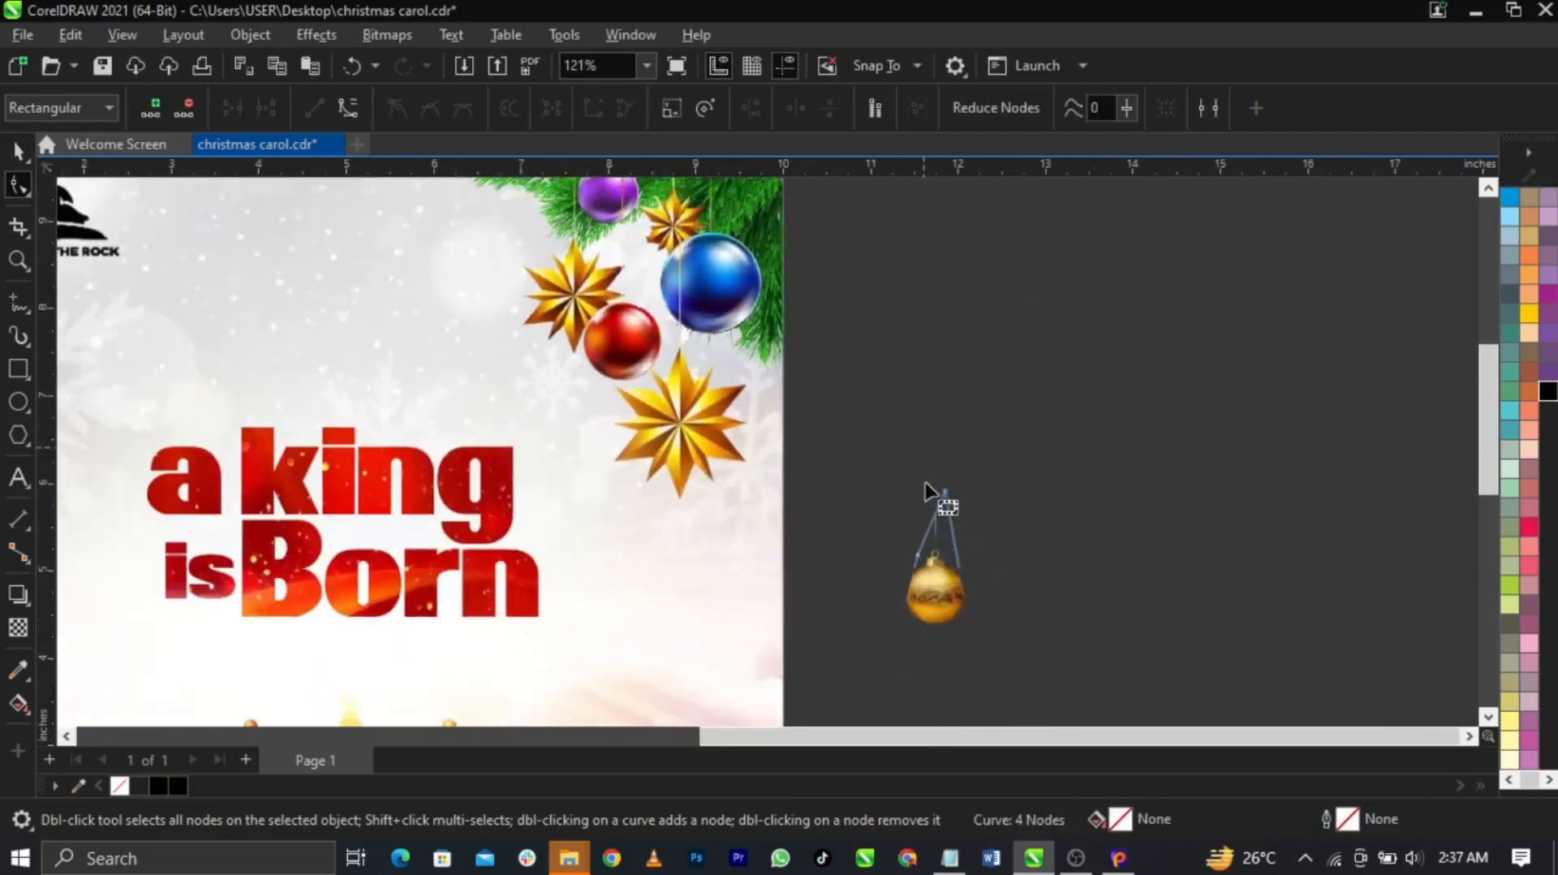
scroll(930, 578, up, 2)
drag(929, 496, 906, 503)
key(ctrl+z)
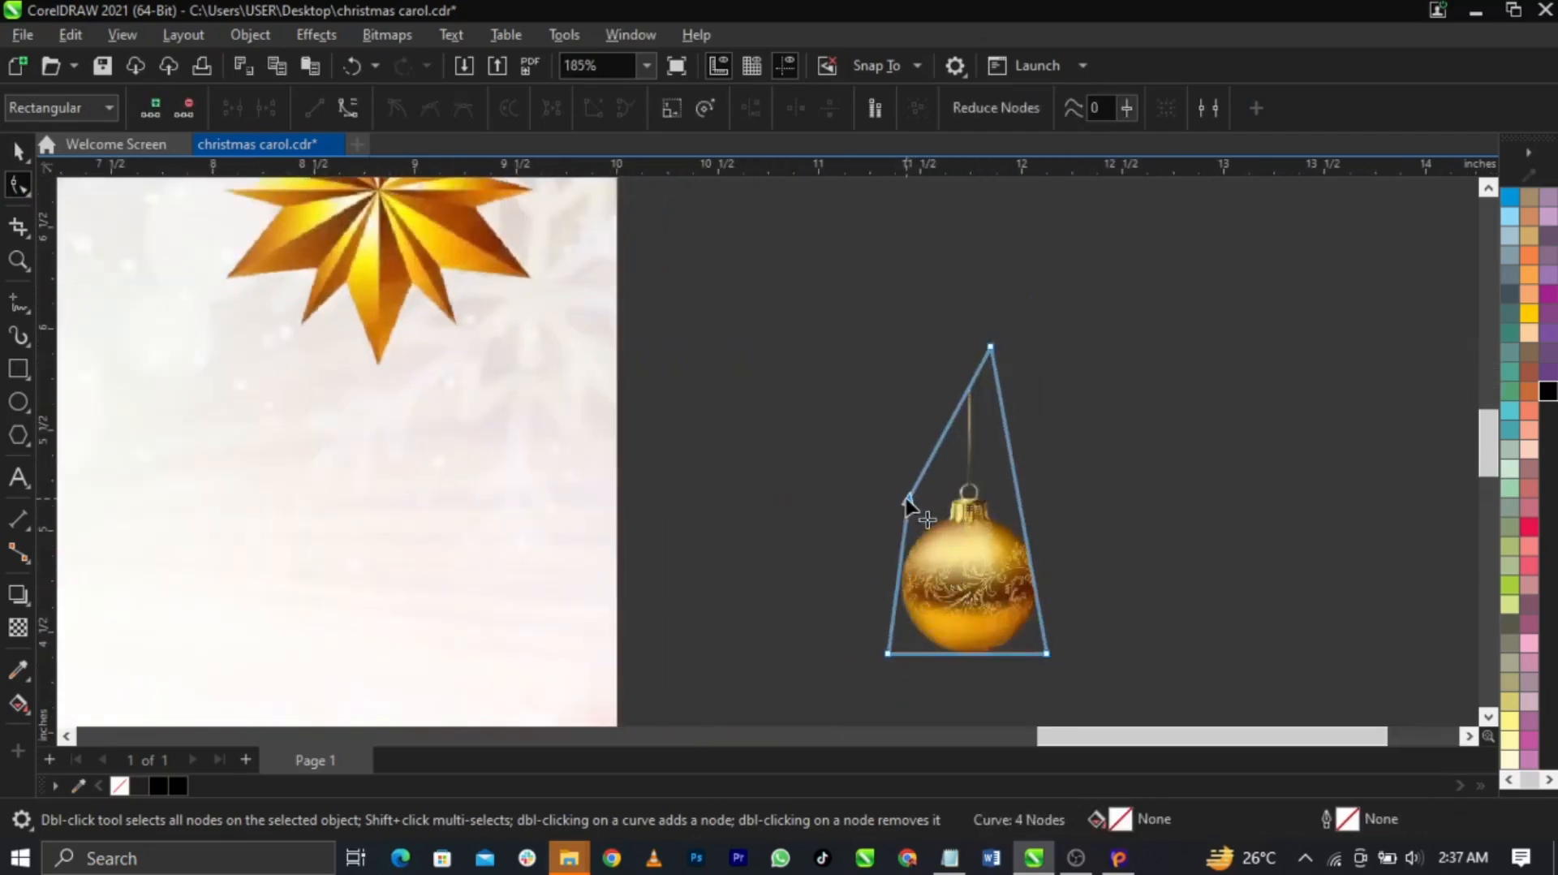
Refine the crop corners and edge so the stray greenery is excluded
key(space)
click(1006, 545)
scroll(962, 541, up, 2)
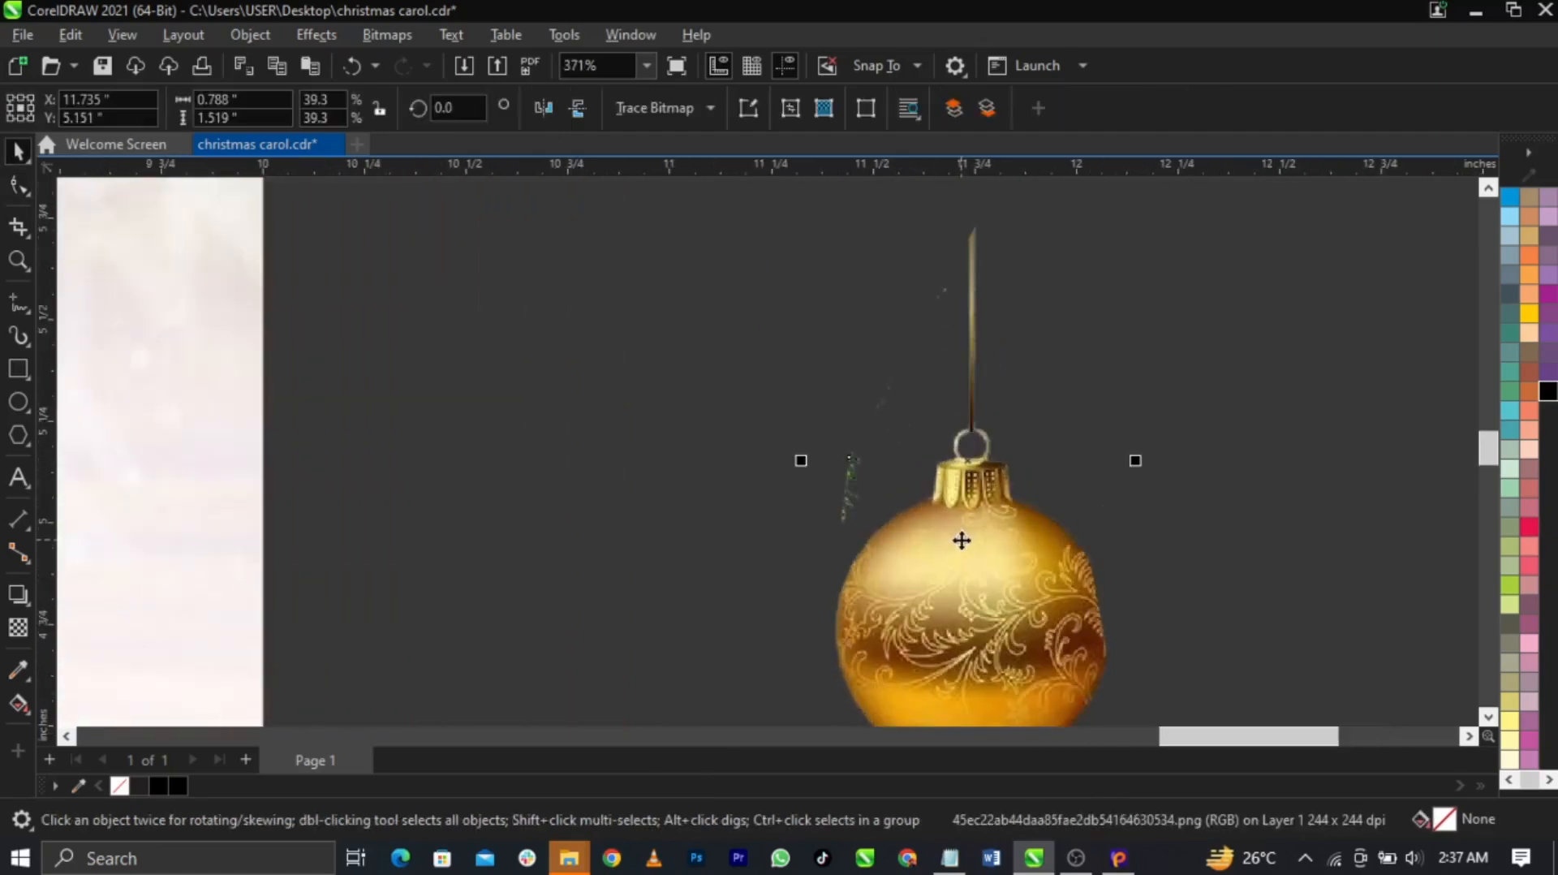
click(18, 185)
drag(848, 461, 841, 532)
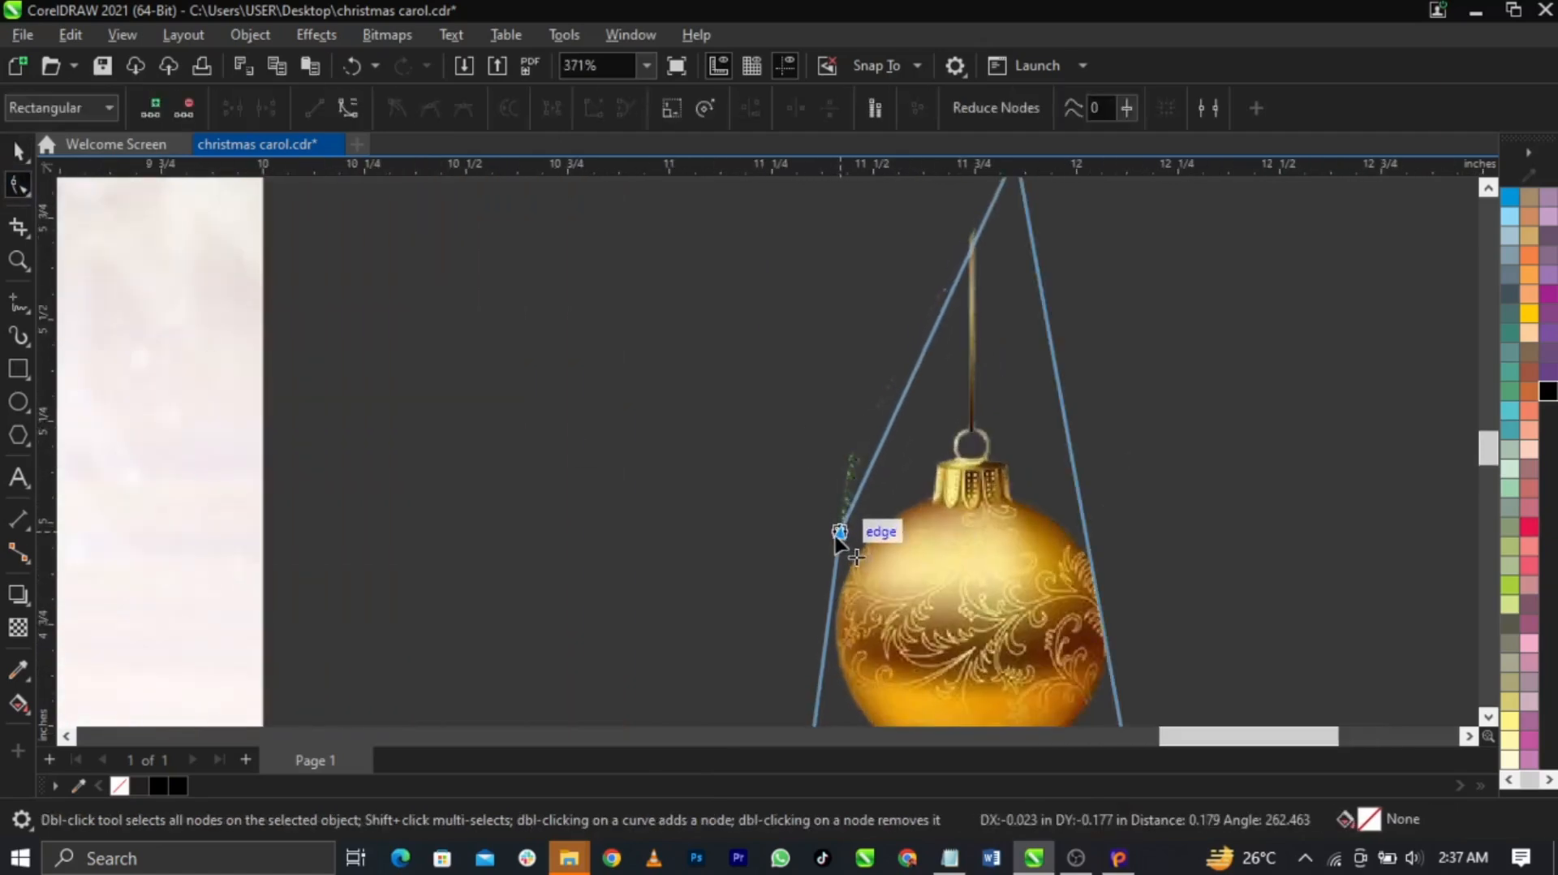
drag(891, 422, 897, 457)
scroll(1000, 454, down, 8)
key(space)
scroll(1047, 474, down, 2)
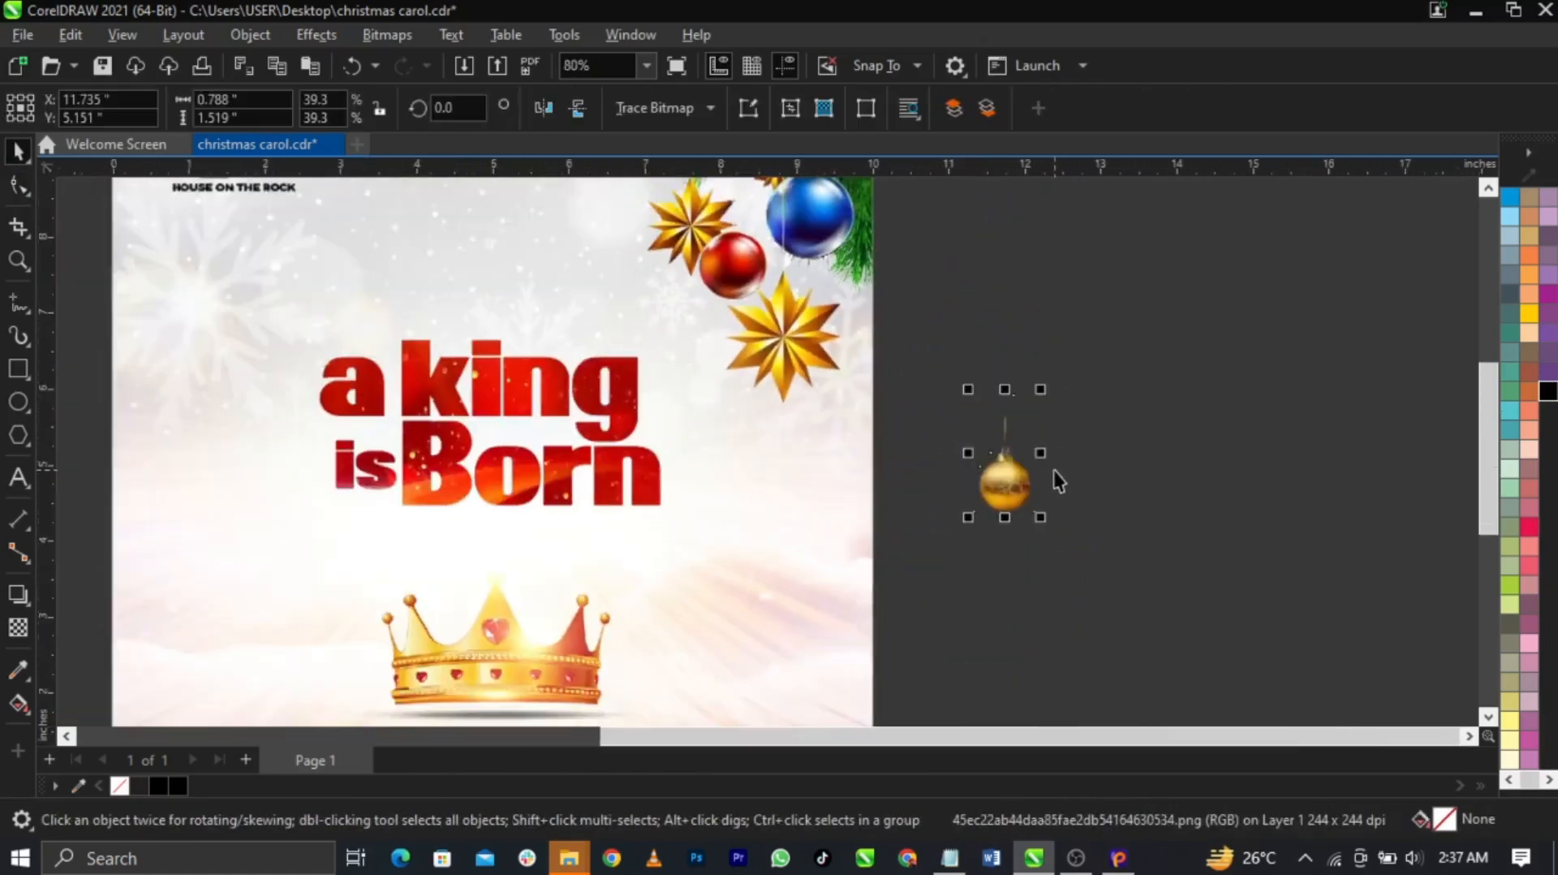
Place the bauble above the title and zoom in on that area
drag(998, 482, 571, 336)
key(F2)
drag(351, 264, 796, 562)
Ungroup the 'a king is Born' title and select the 'a king' text
click(699, 434)
click(680, 421)
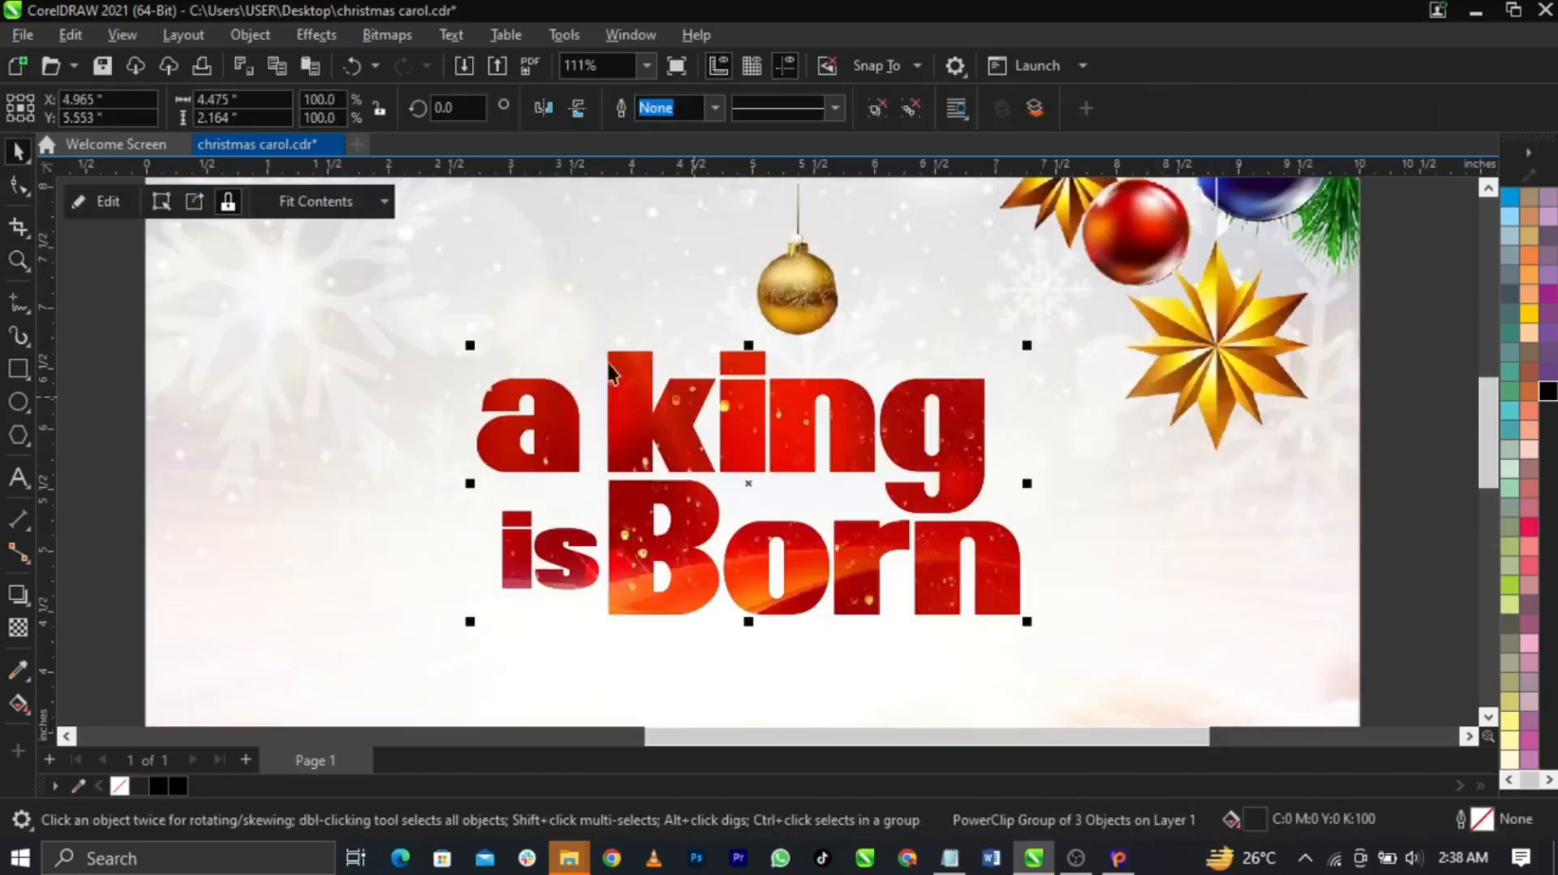
click(886, 102)
click(398, 349)
click(614, 421)
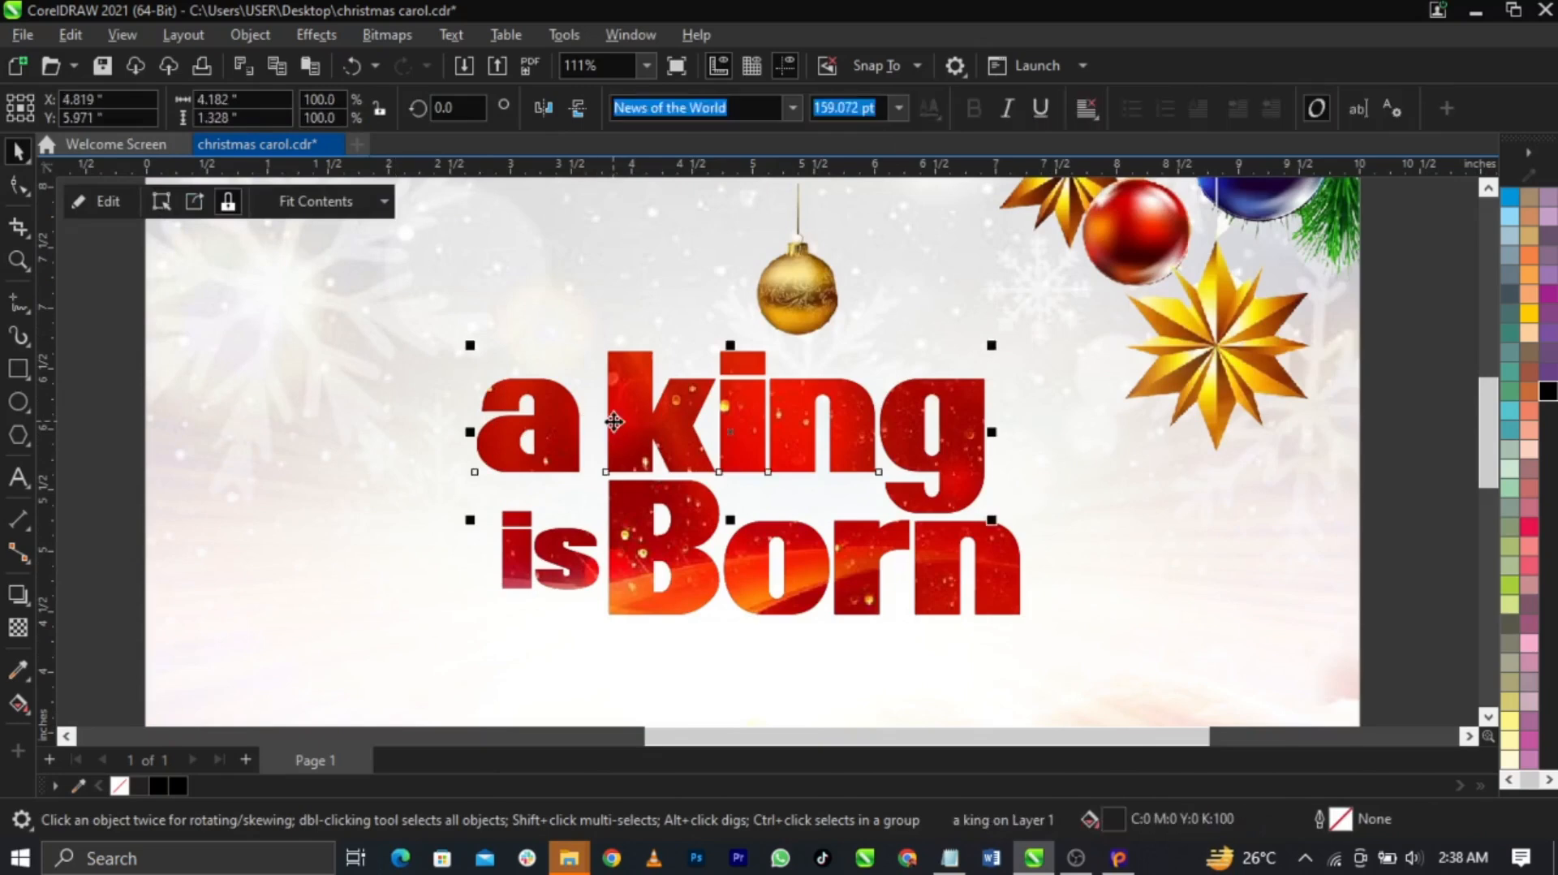
Convert the 'a king' text to curves and delete the dot of the i in king
click(13, 190)
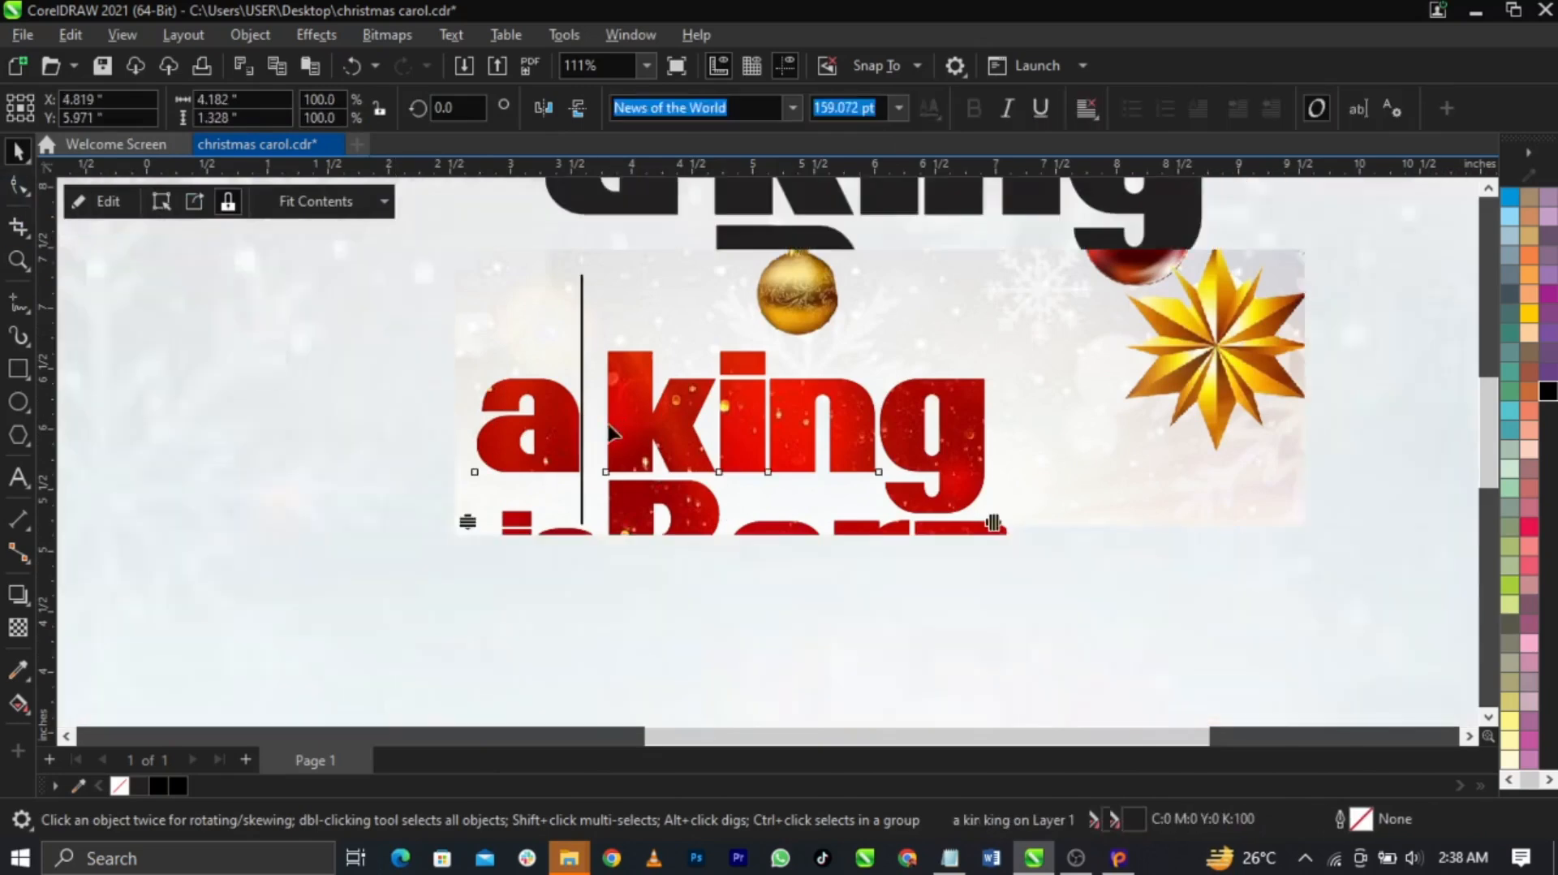
right_click(637, 392)
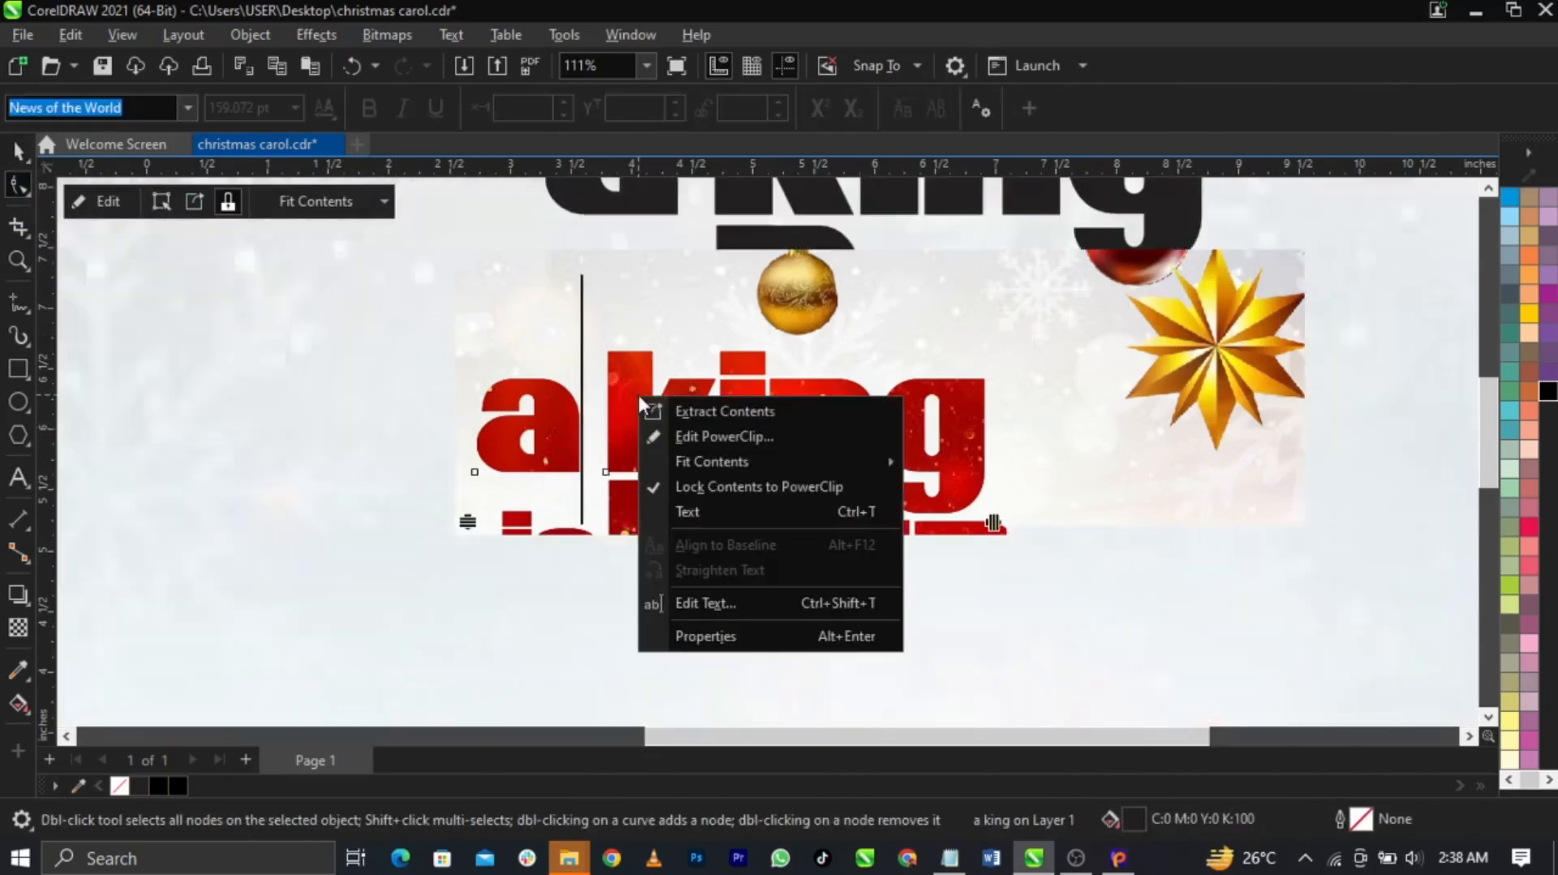
click(549, 411)
key(space)
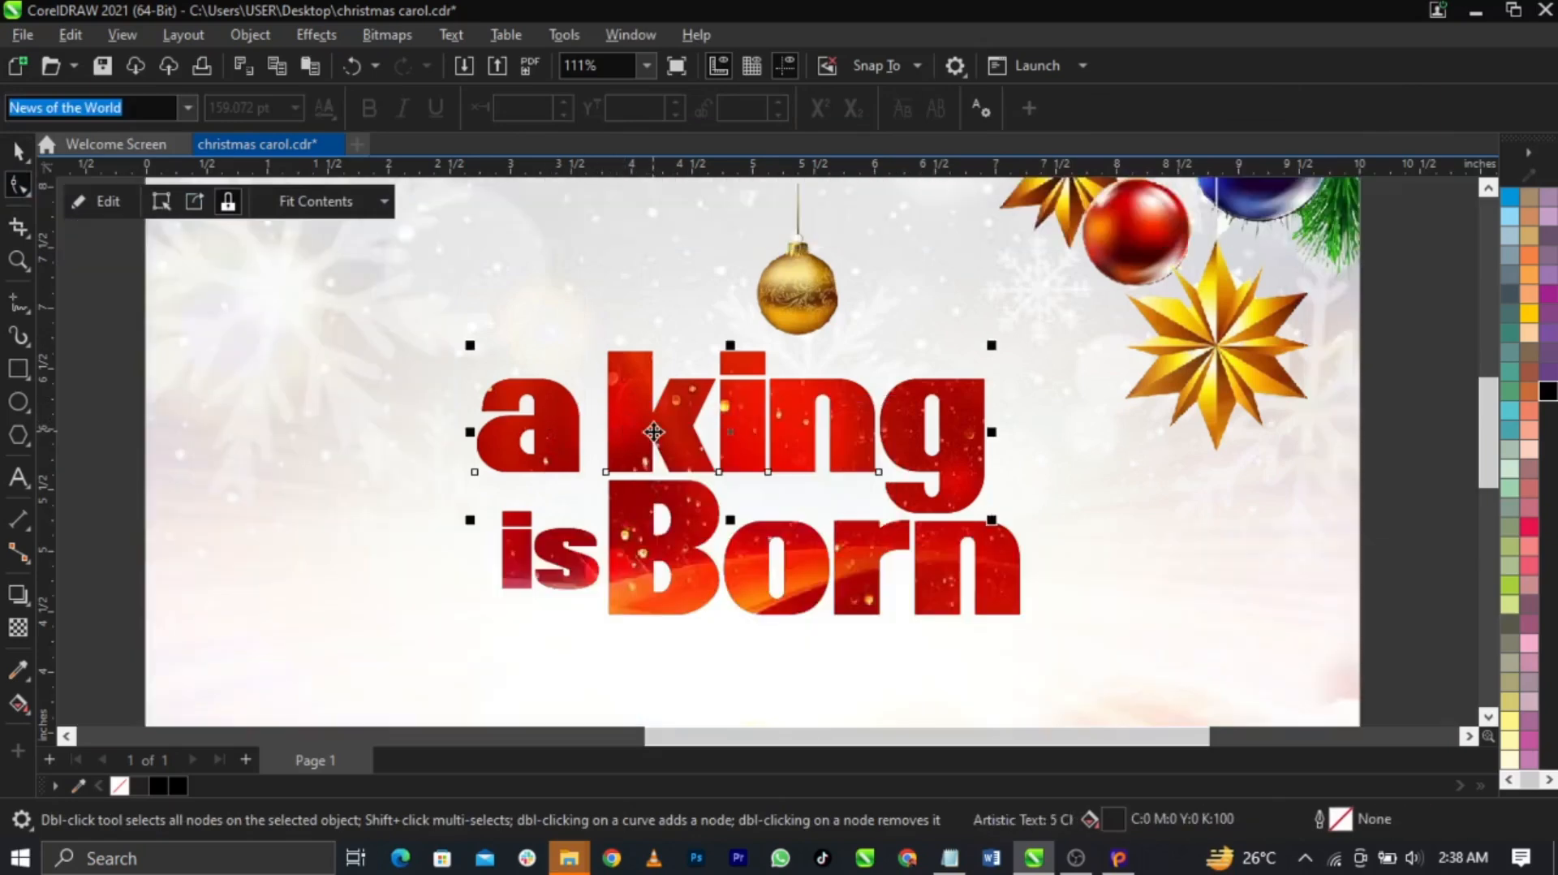
key(ctrl+q)
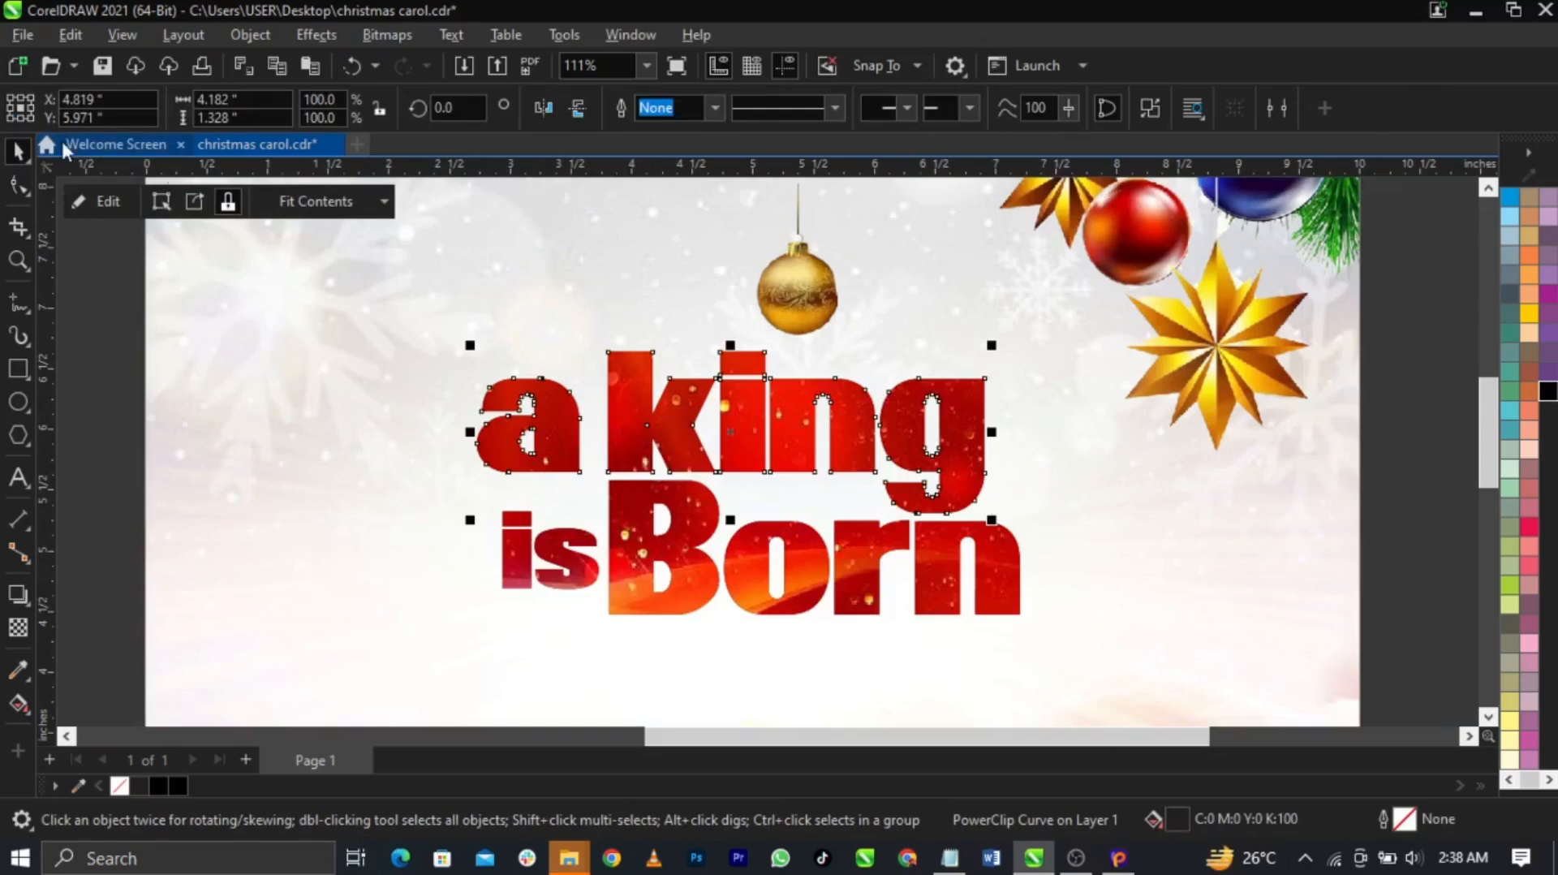
click(16, 188)
scroll(656, 294, up, 3)
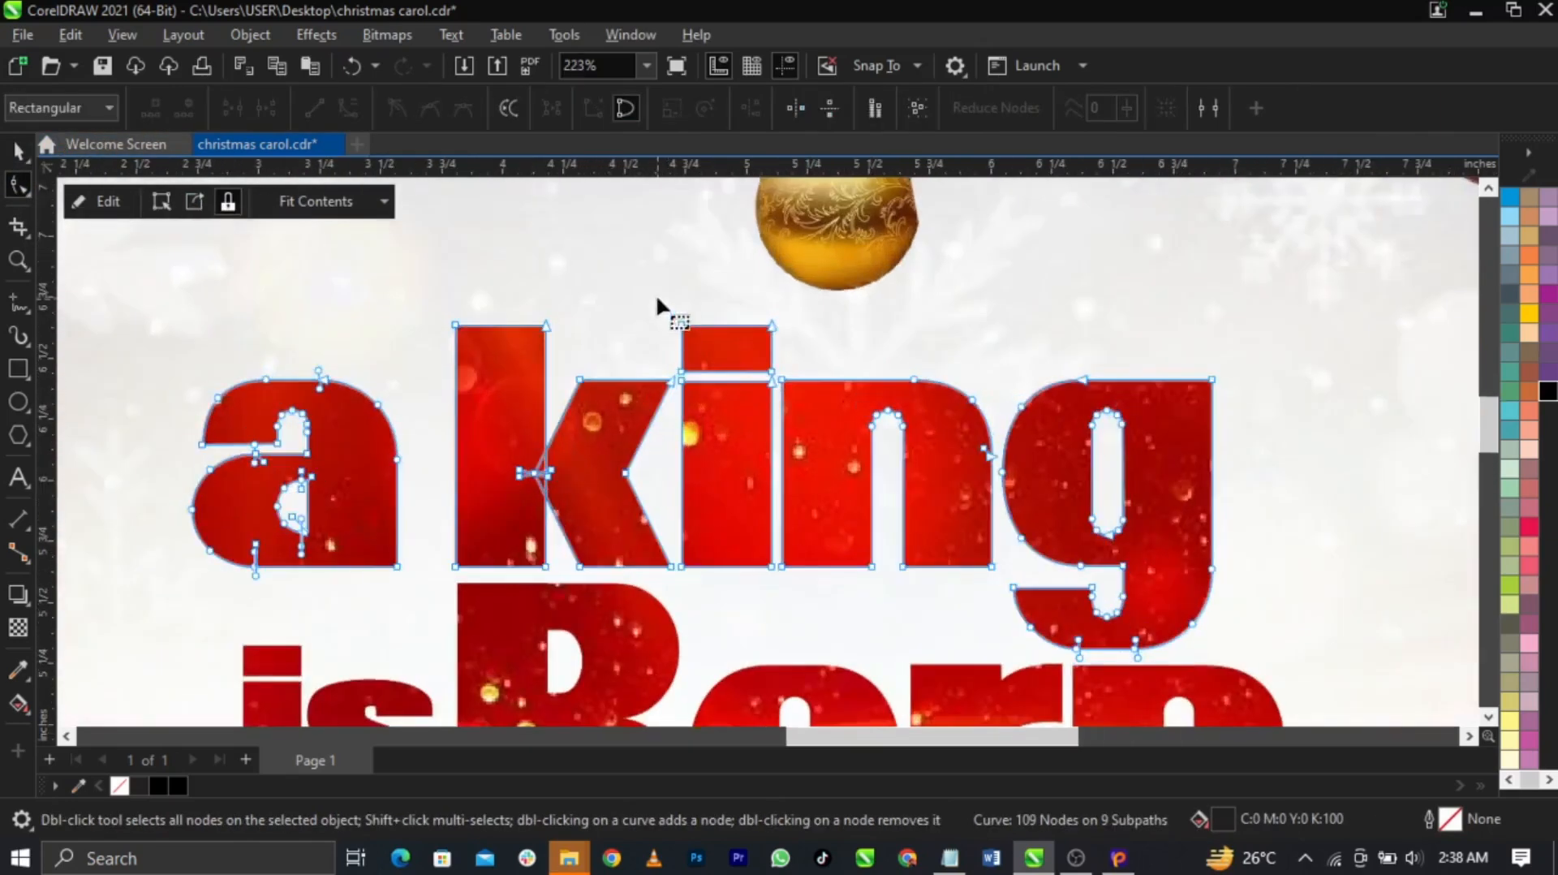
key(Delete)
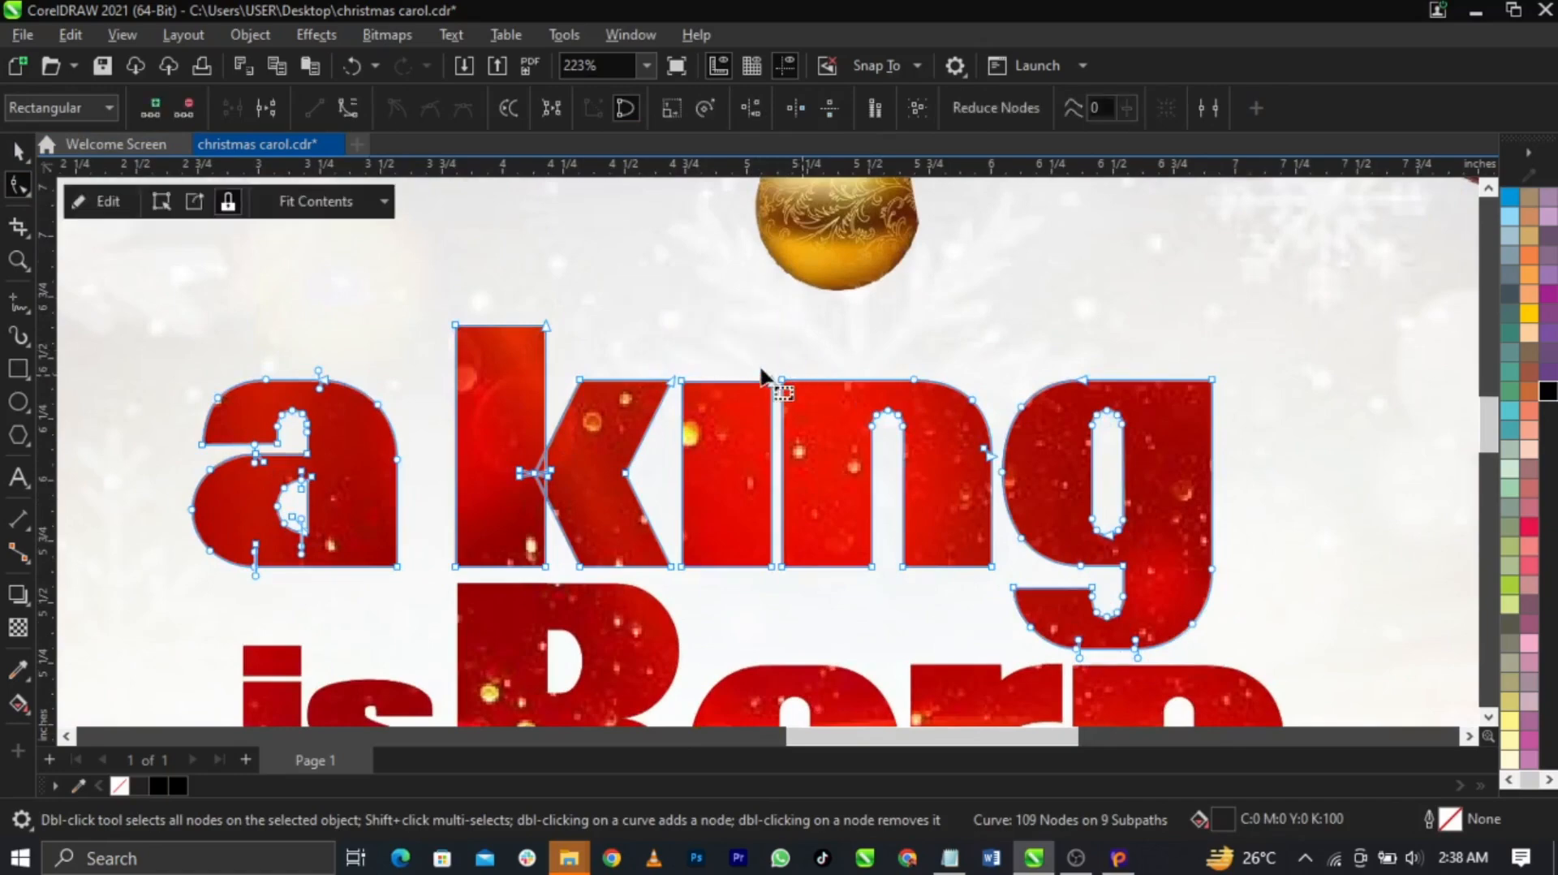
scroll(777, 378, down, 3)
key(space)
Move the bauble down toward the title and add a node pulled out on its right
click(802, 294)
scroll(804, 295, up, 5)
drag(808, 293, 712, 361)
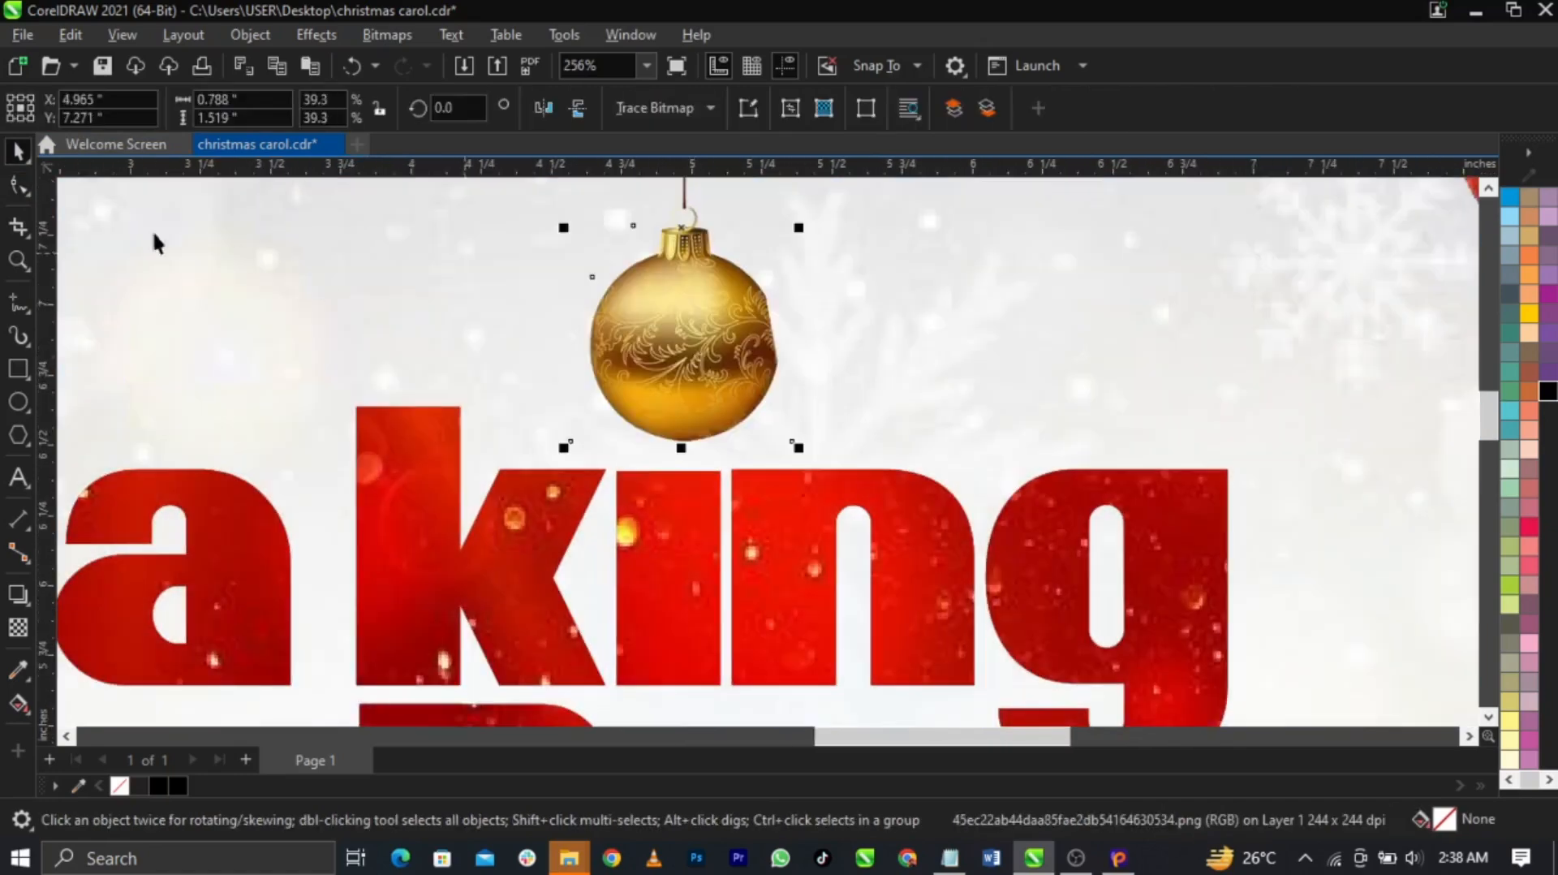
click(18, 186)
scroll(779, 335, up, 4)
double_click(758, 321)
drag(758, 321, 814, 301)
scroll(800, 321, down, 5)
key(space)
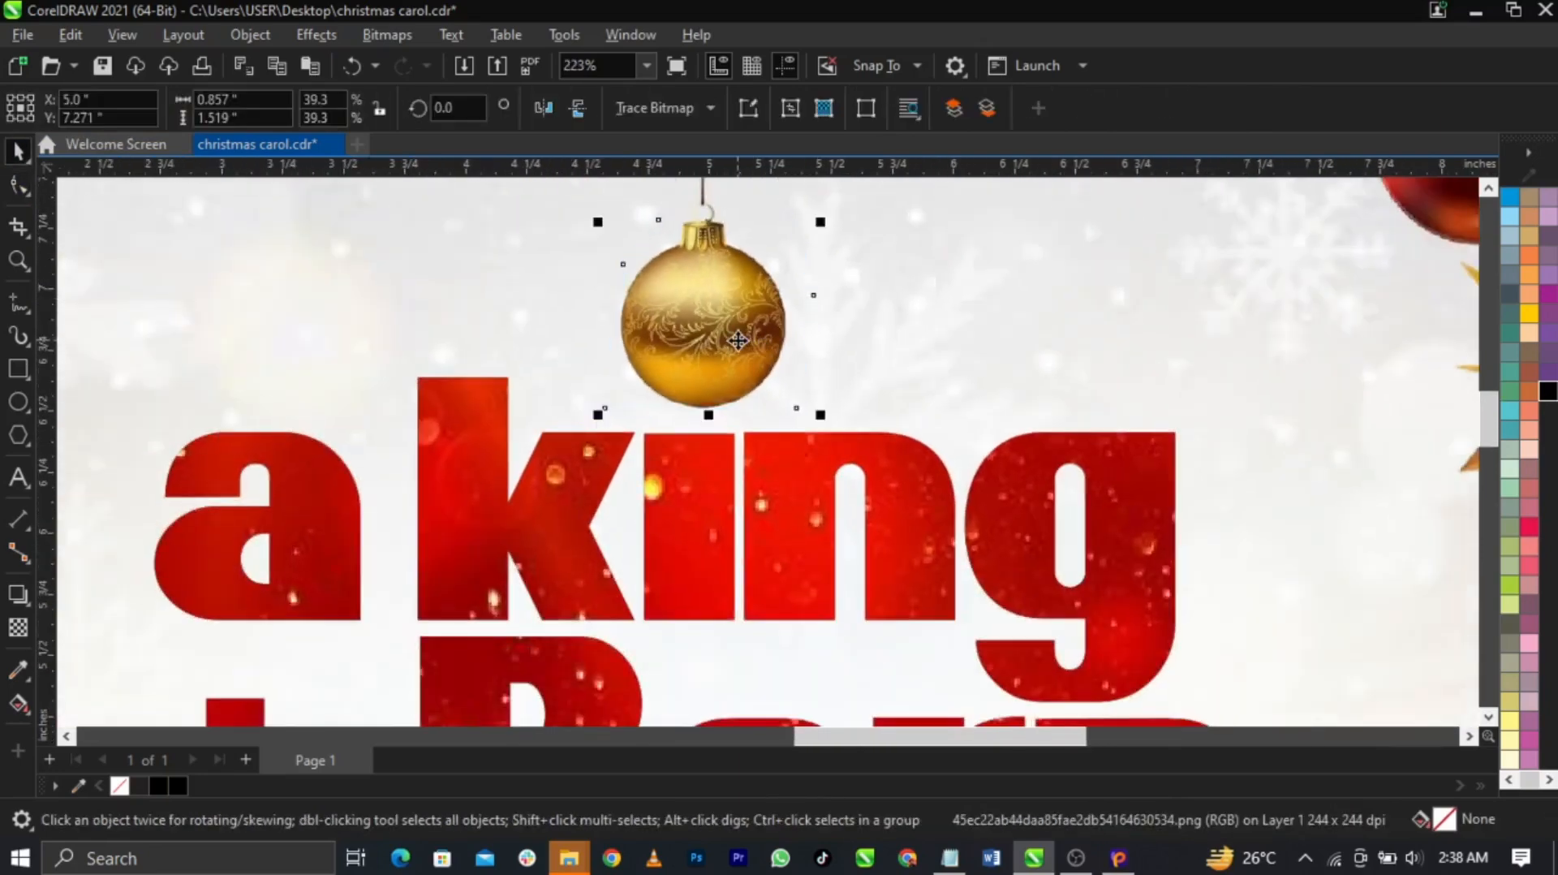
Scale the ornament to about 37% and settle it just above 'a king'
drag(737, 339, 729, 341)
drag(815, 418, 799, 388)
drag(741, 344, 737, 364)
scroll(734, 364, up, 1)
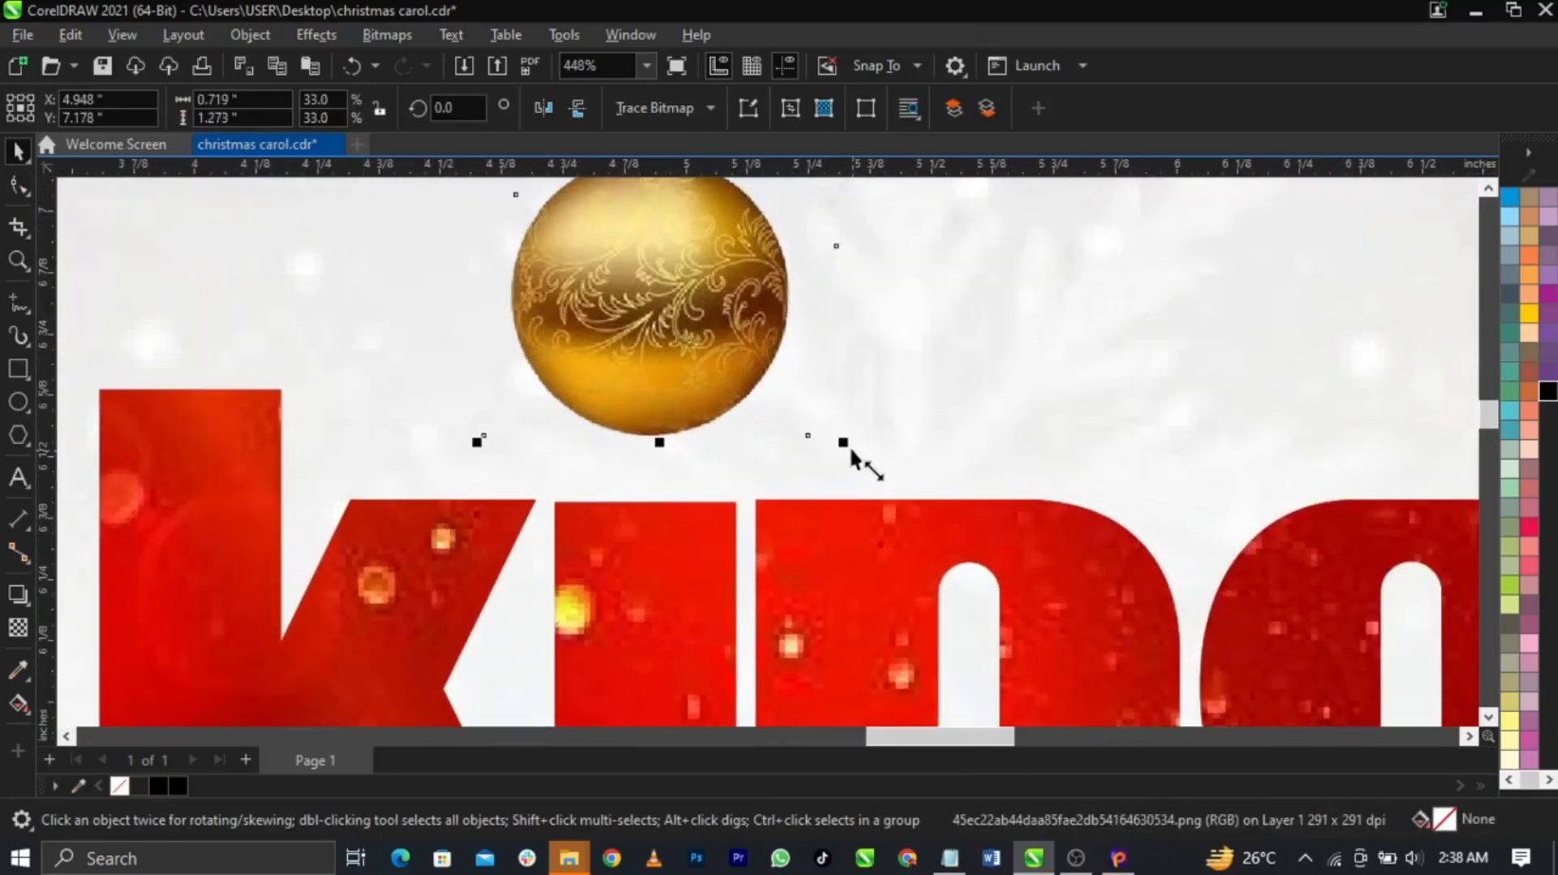
drag(852, 447, 863, 452)
drag(671, 341, 671, 353)
mouse_move(846, 469)
mouse_down()
mouse_move(898, 514)
mouse_move(865, 475)
mouse_up()
scroll(754, 393, down, 1)
scroll(753, 393, up, 2)
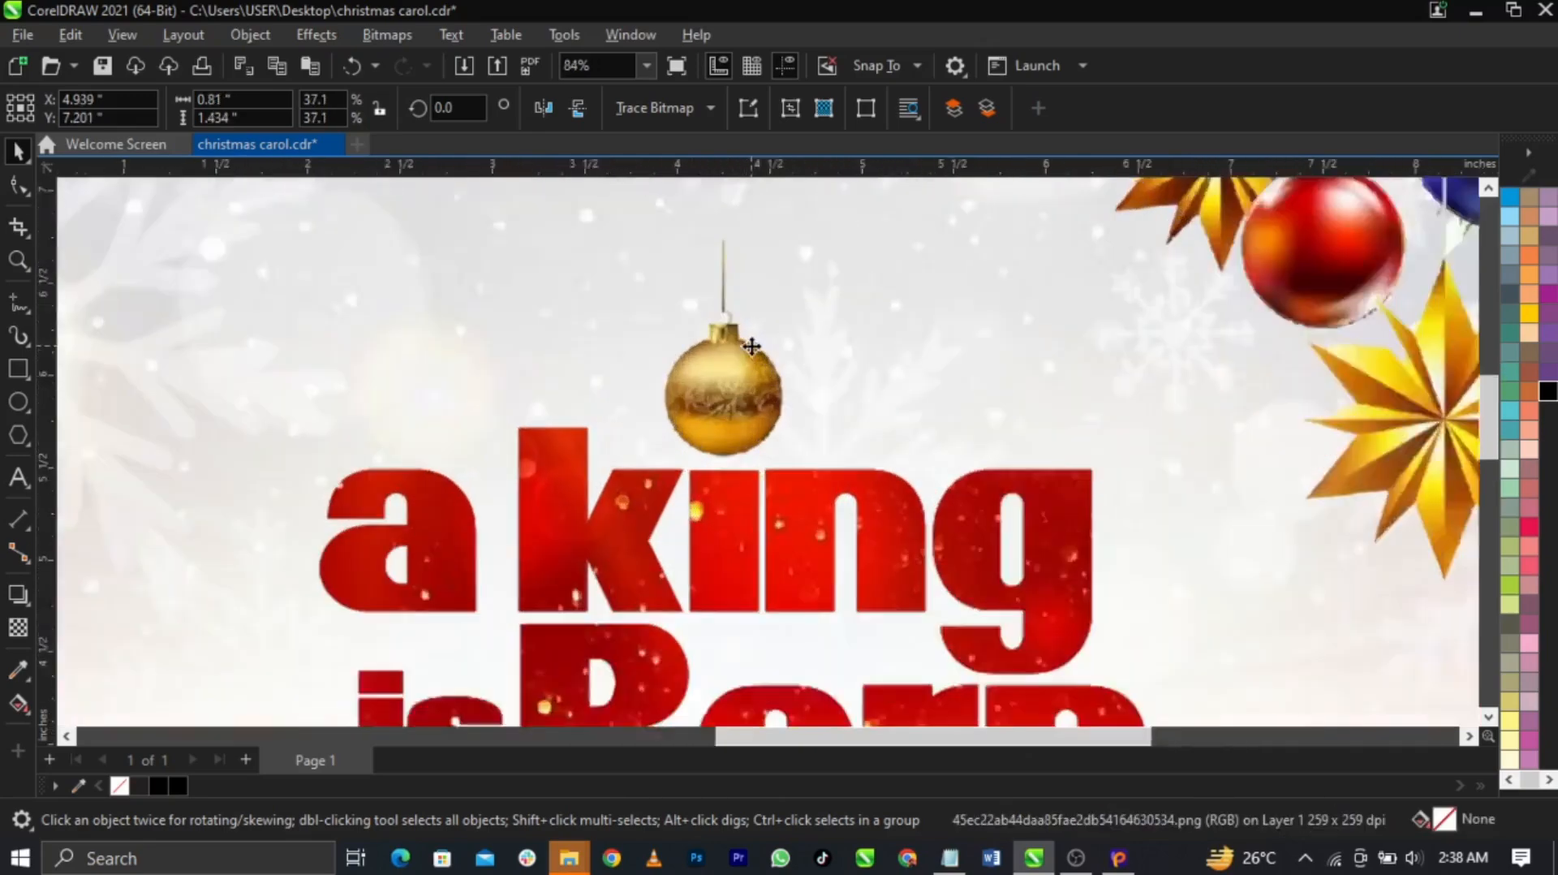
drag(734, 372, 734, 400)
scroll(734, 401, down, 1)
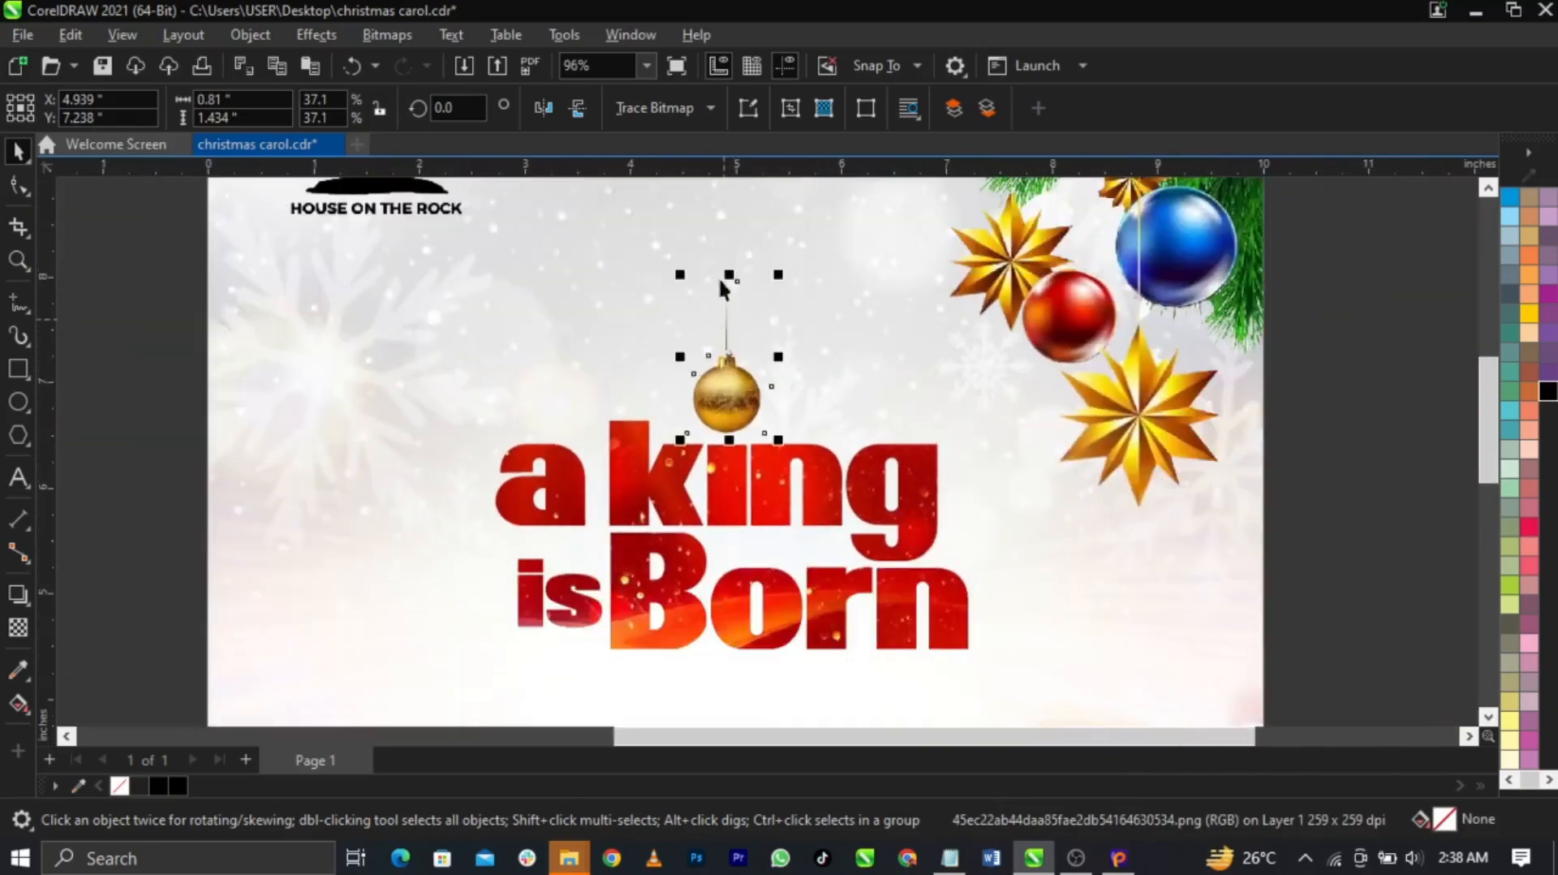
scroll(722, 398, up, 2)
scroll(741, 387, down, 2)
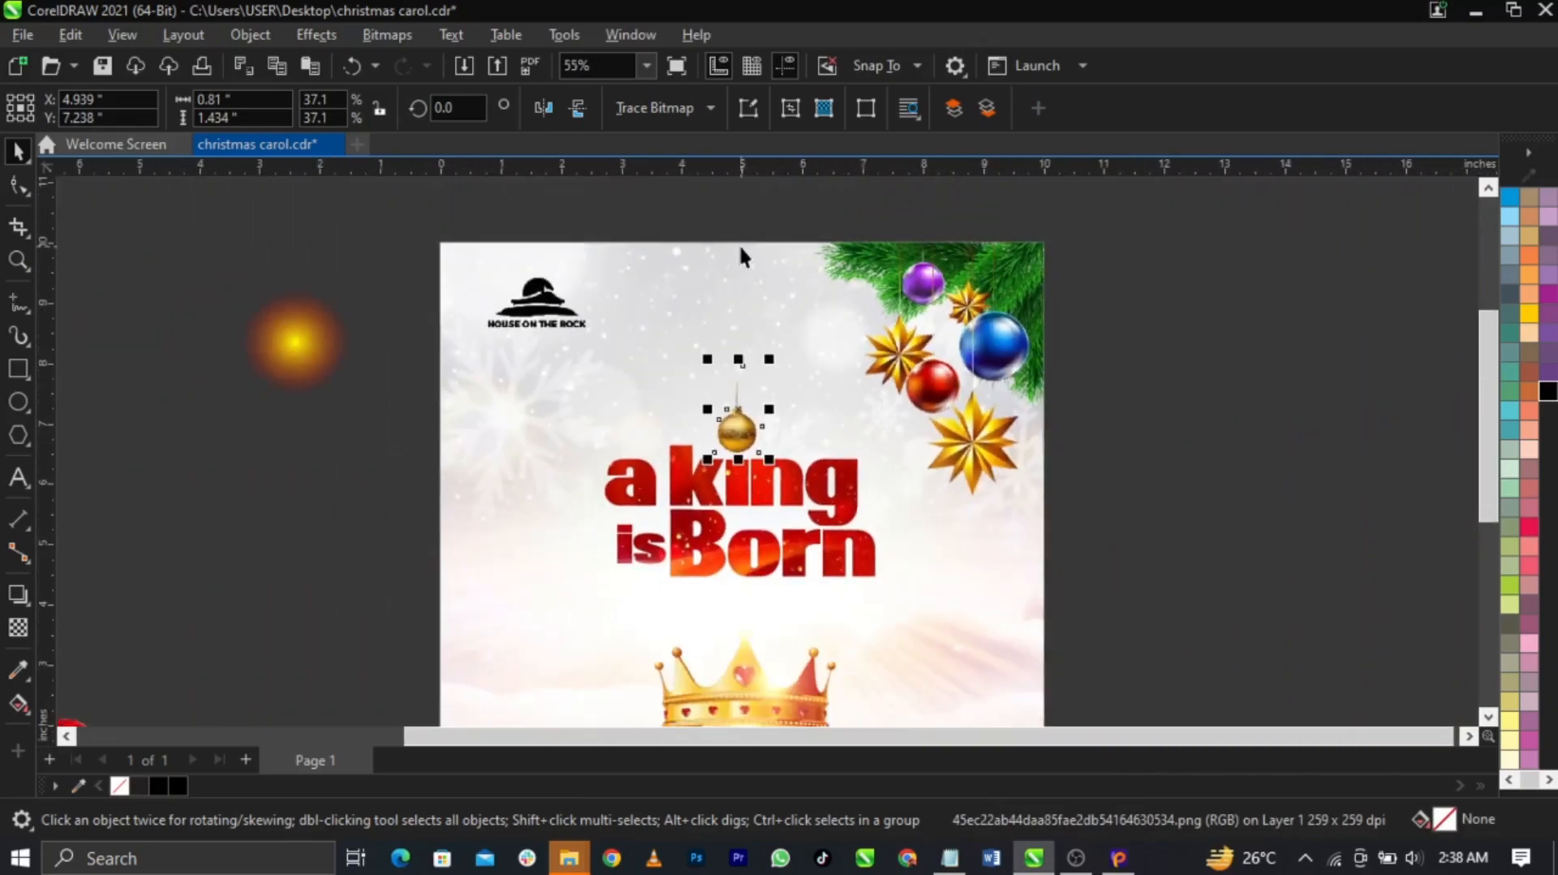
scroll(738, 244, up, 1)
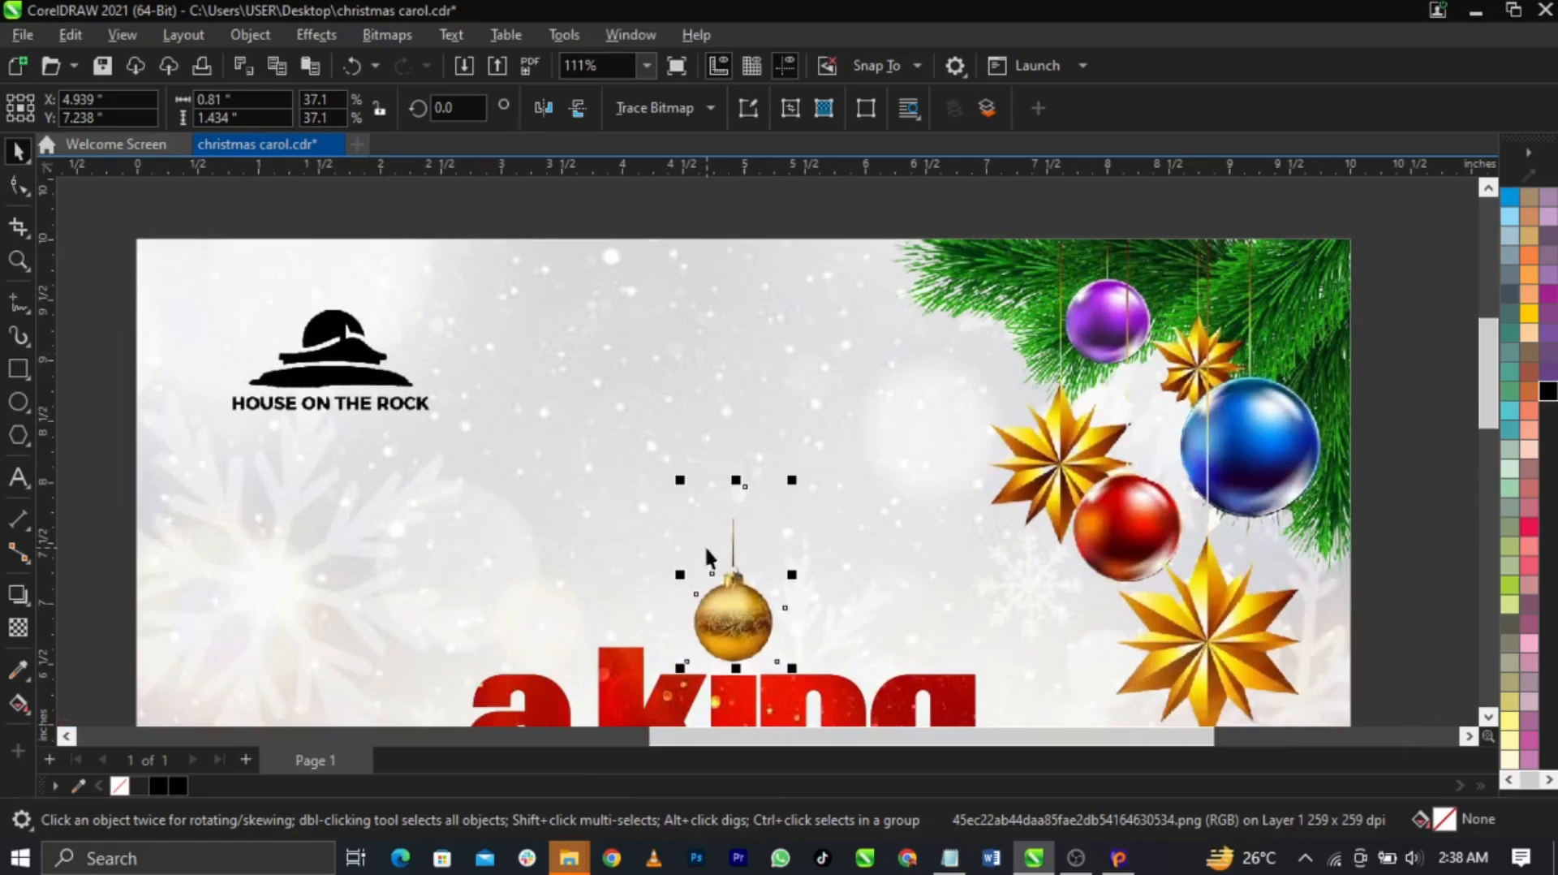
Reshape the hanger triangle: raise its bottom nodes and remove surplus bottom-left nodes
drag(745, 645, 936, 650)
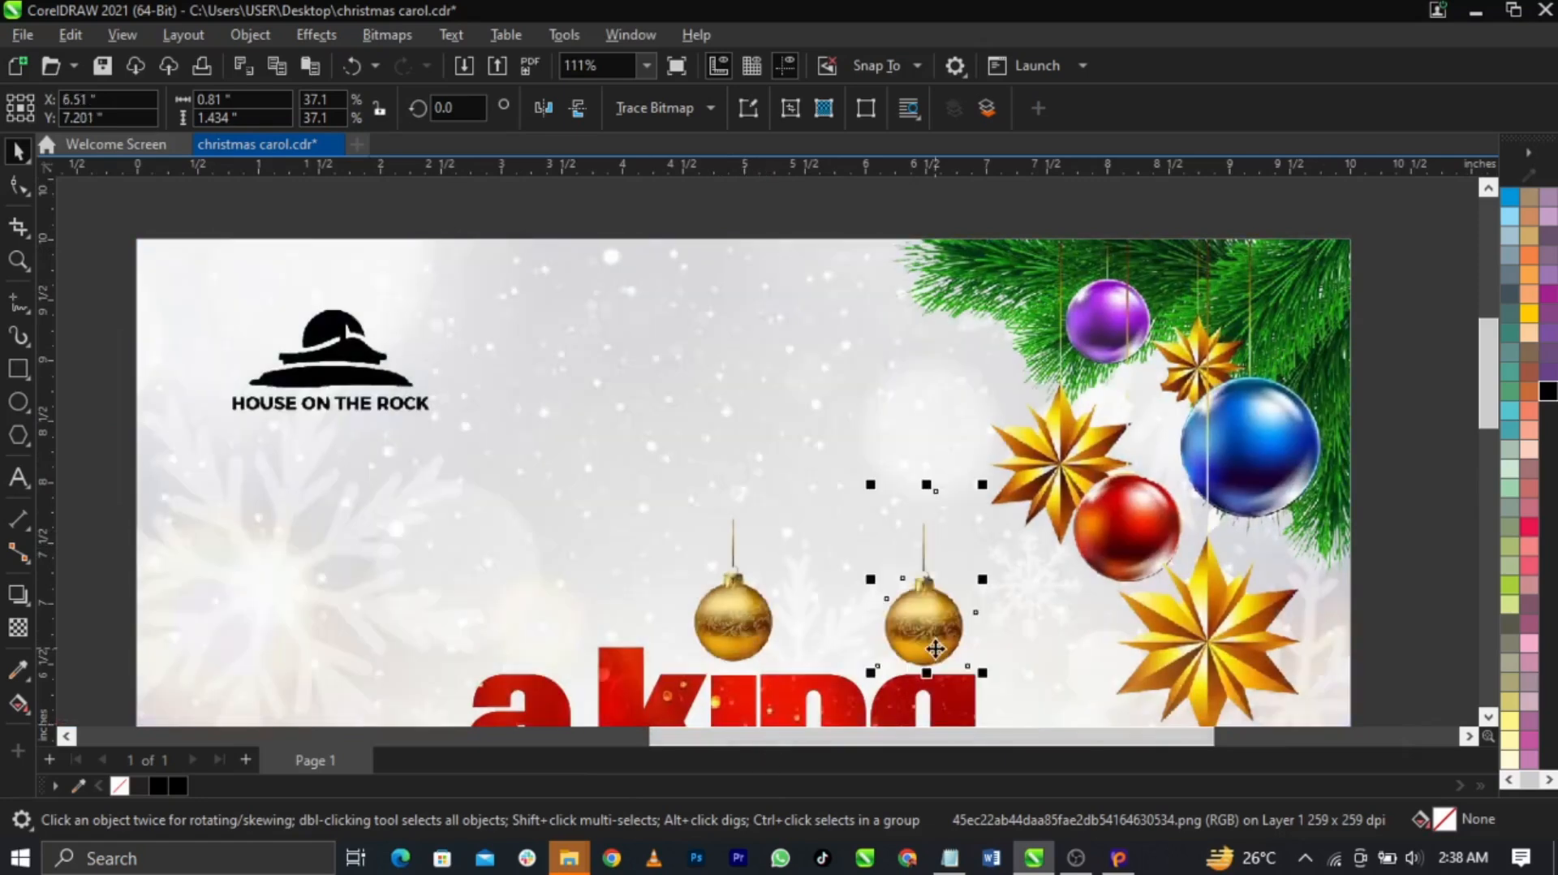
key(ctrl+z)
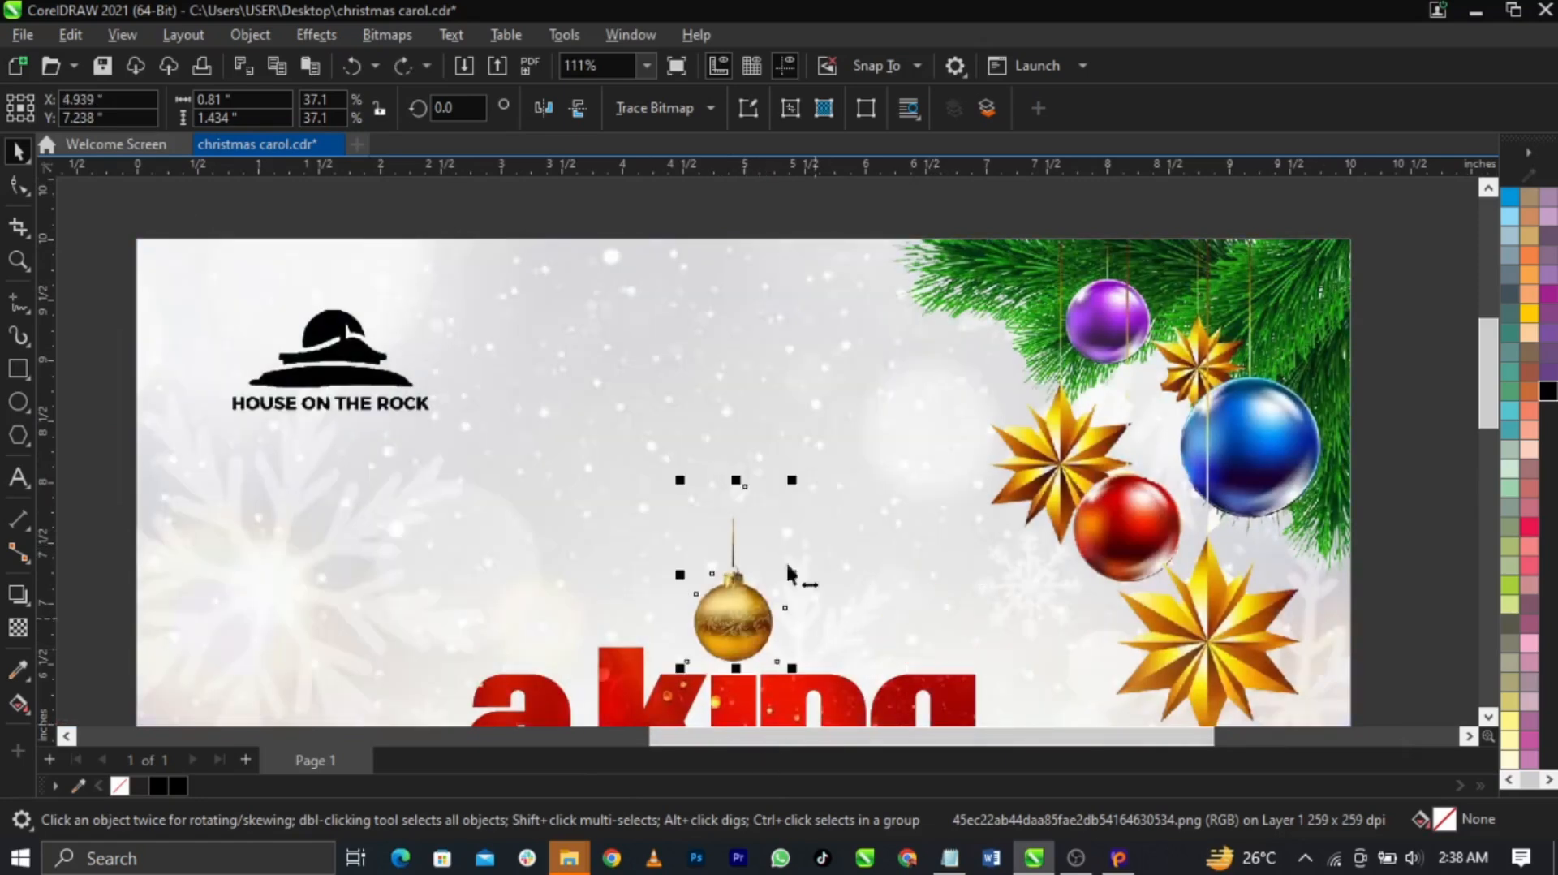
click(8, 190)
drag(814, 696, 786, 560)
scroll(785, 560, up, 3)
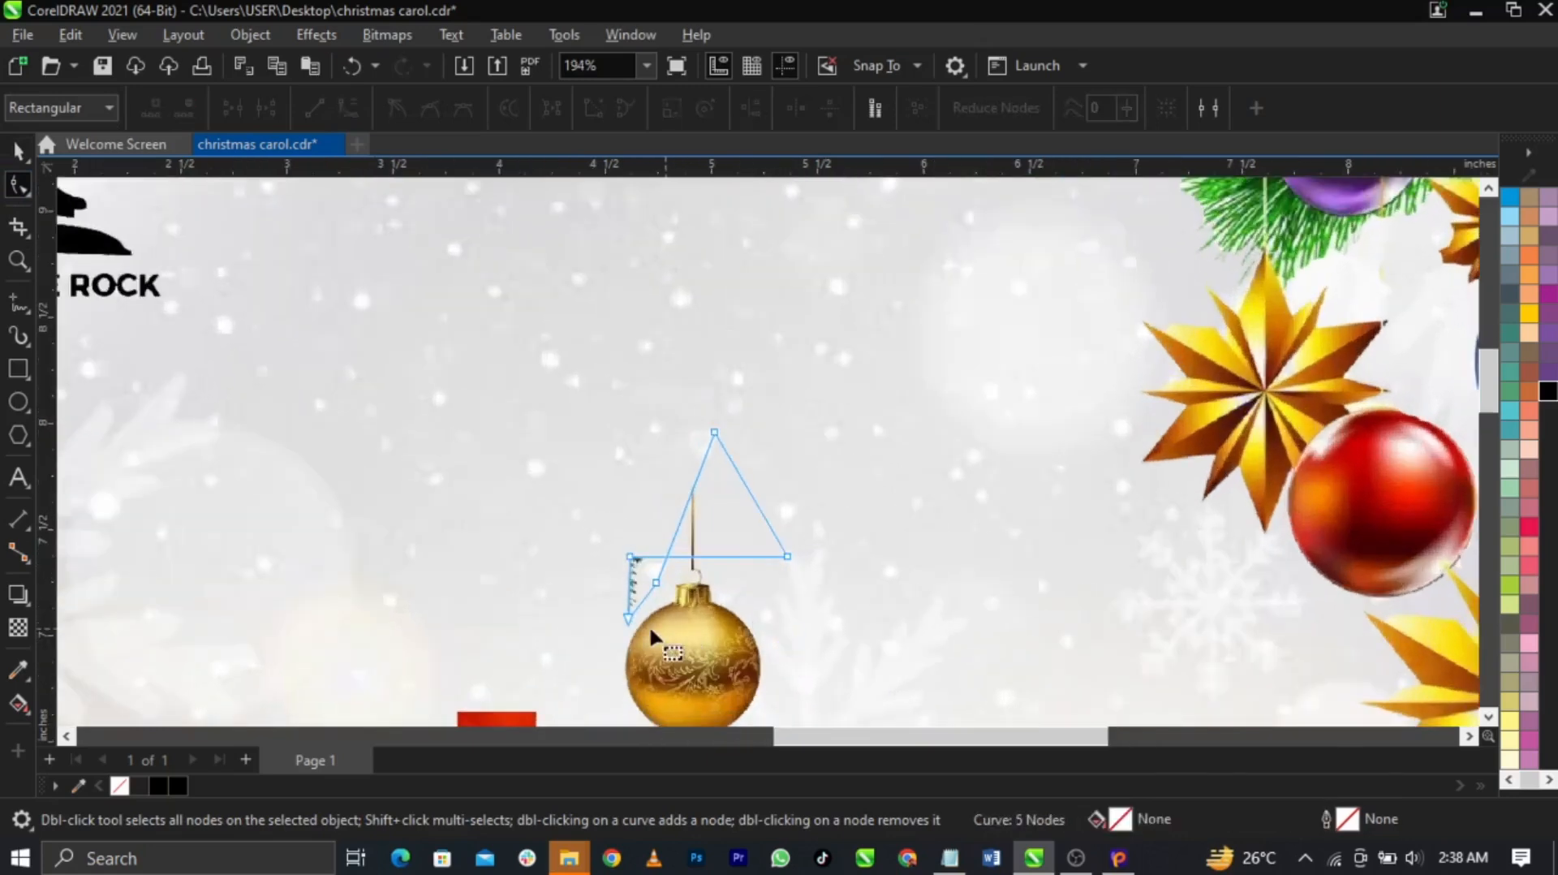
double_click(629, 619)
double_click(656, 580)
scroll(714, 578, down, 2)
scroll(685, 569, up, 3)
drag(680, 564, 709, 564)
Add a node on the triangle's left edge and pull it outward
double_click(743, 484)
drag(740, 479, 757, 398)
key(space)
scroll(751, 553, down, 2)
scroll(758, 398, down, 2)
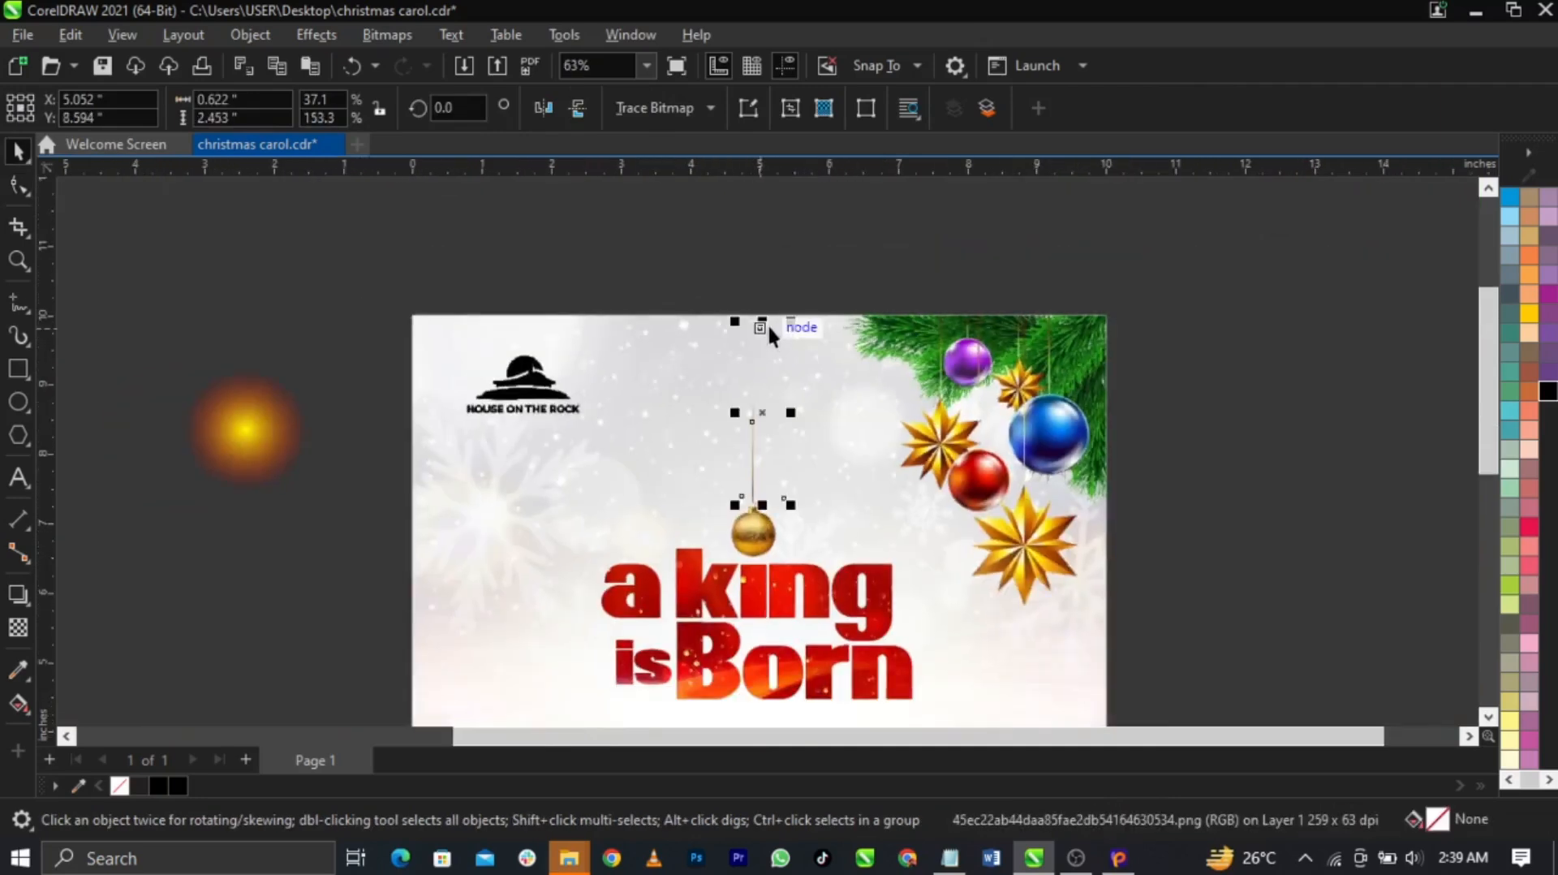
Stretch the string upward past the page top, making the ornament about 7.3 inches tall
drag(762, 322, 757, 197)
click(757, 197)
scroll(755, 297, up, 1)
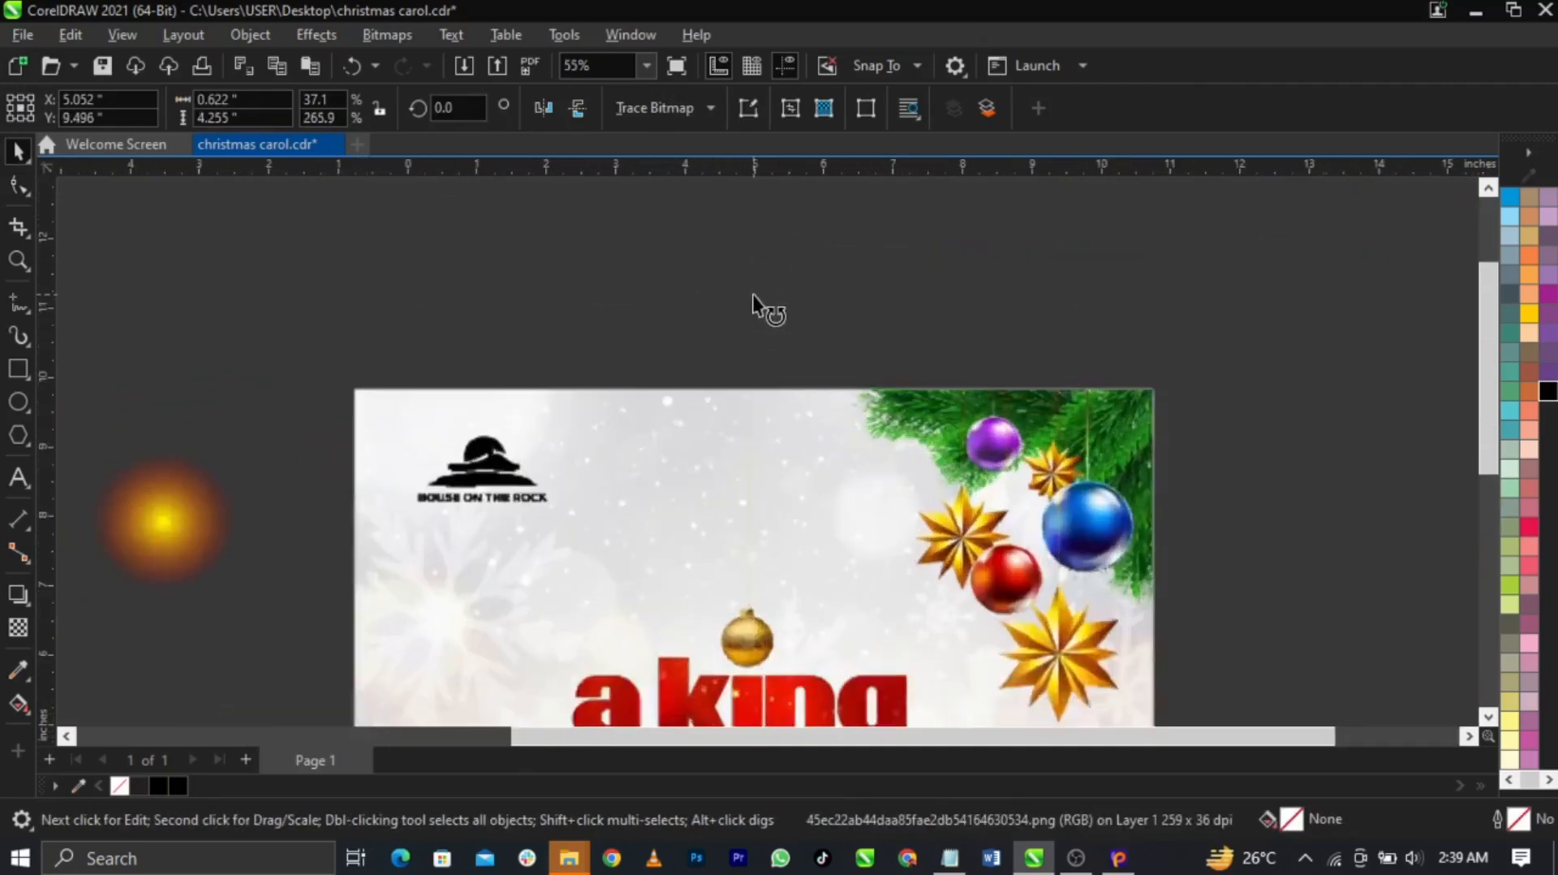
click(754, 299)
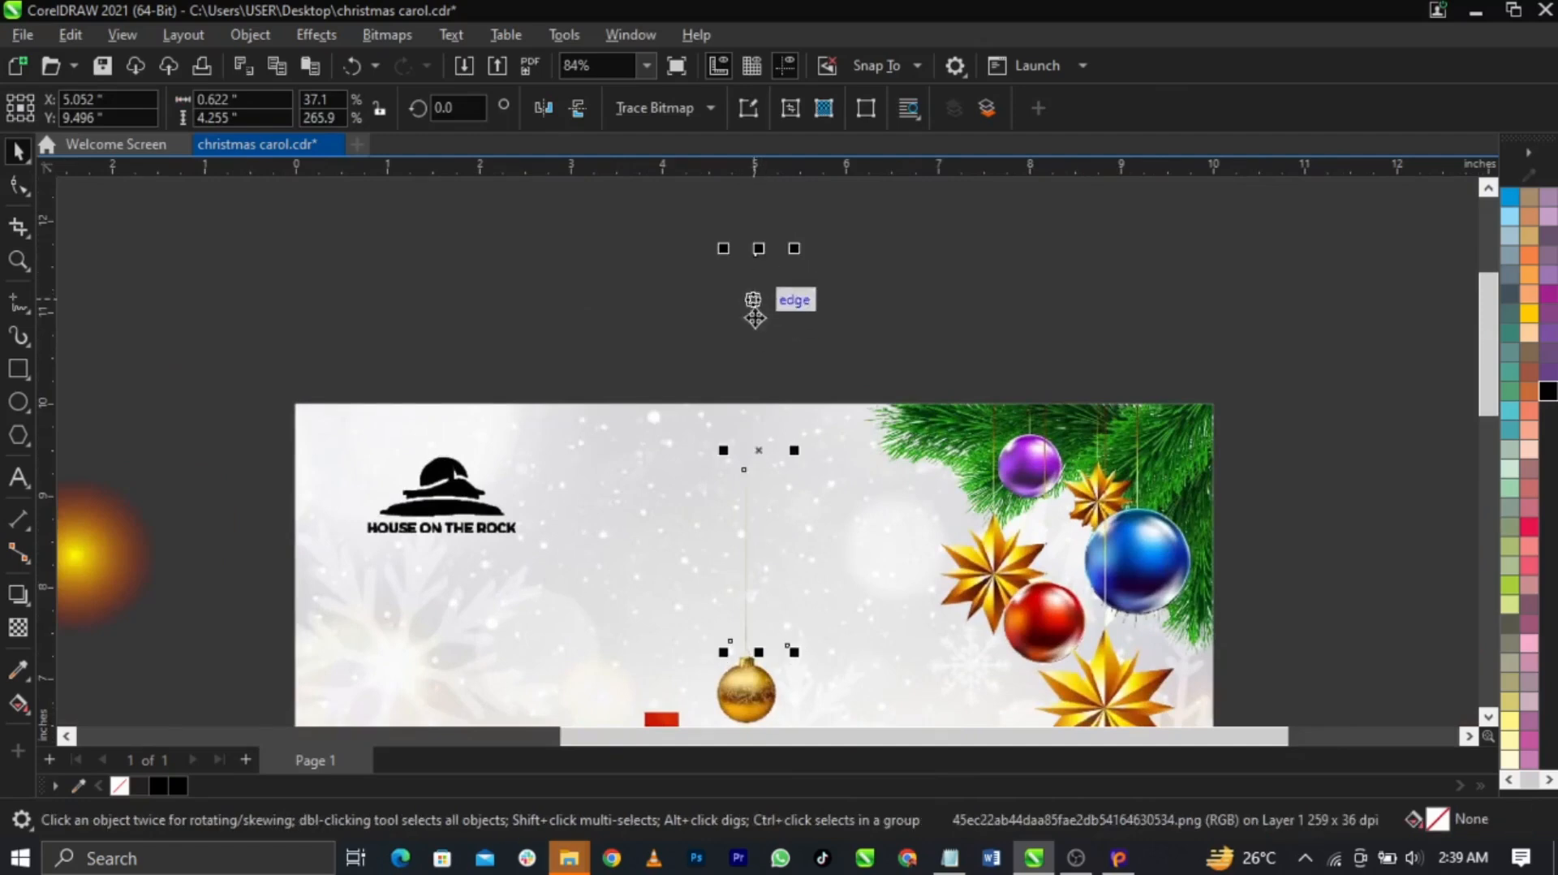
scroll(725, 551, down, 2)
scroll(725, 550, up, 3)
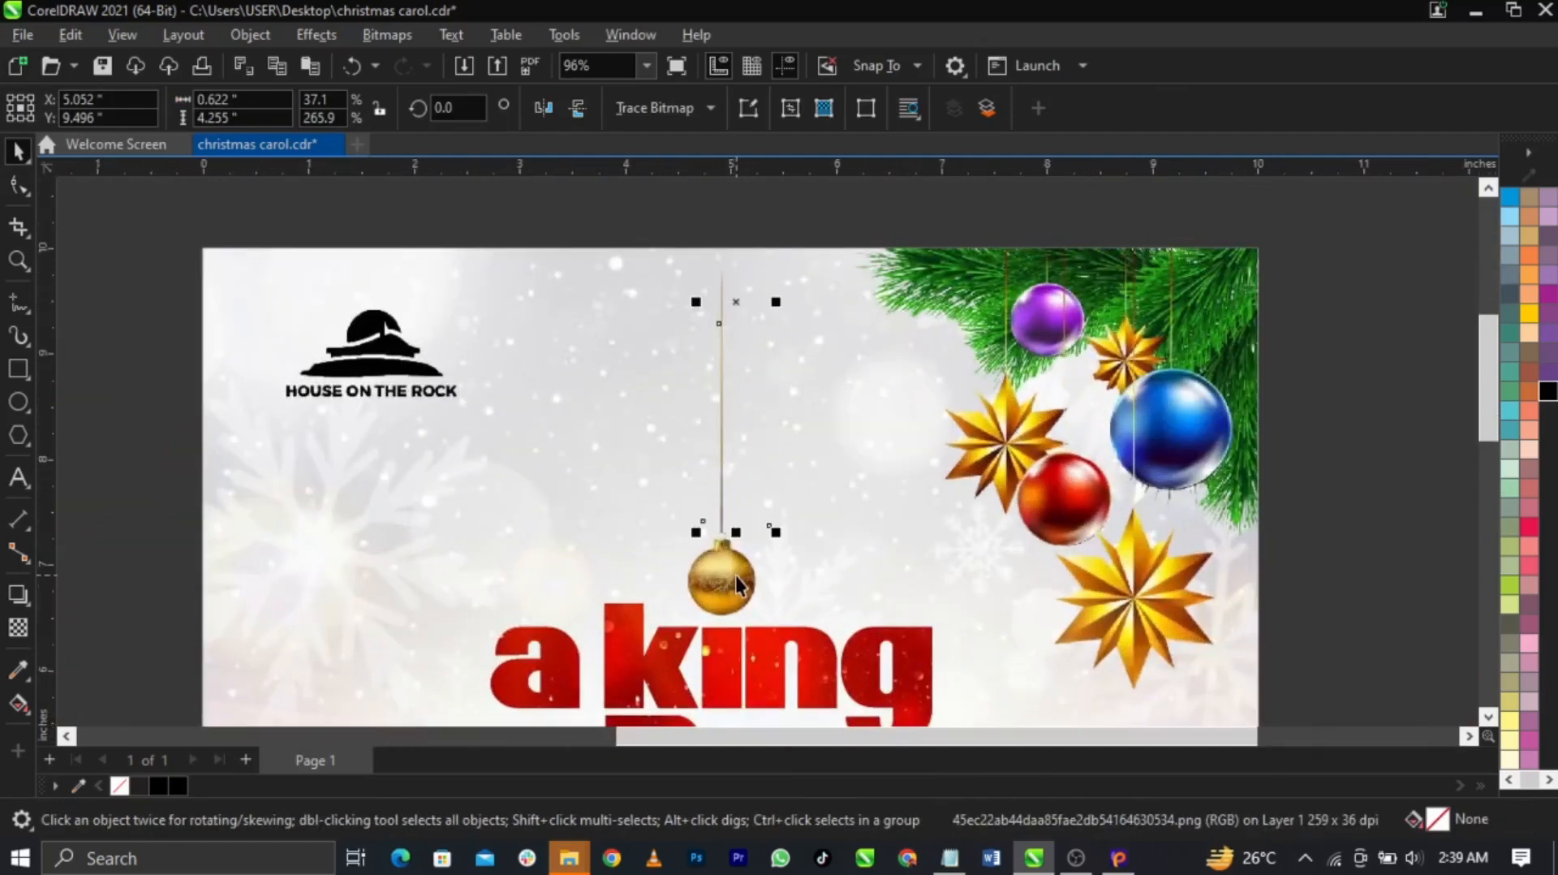
scroll(735, 576, down, 3)
drag(718, 313, 719, 172)
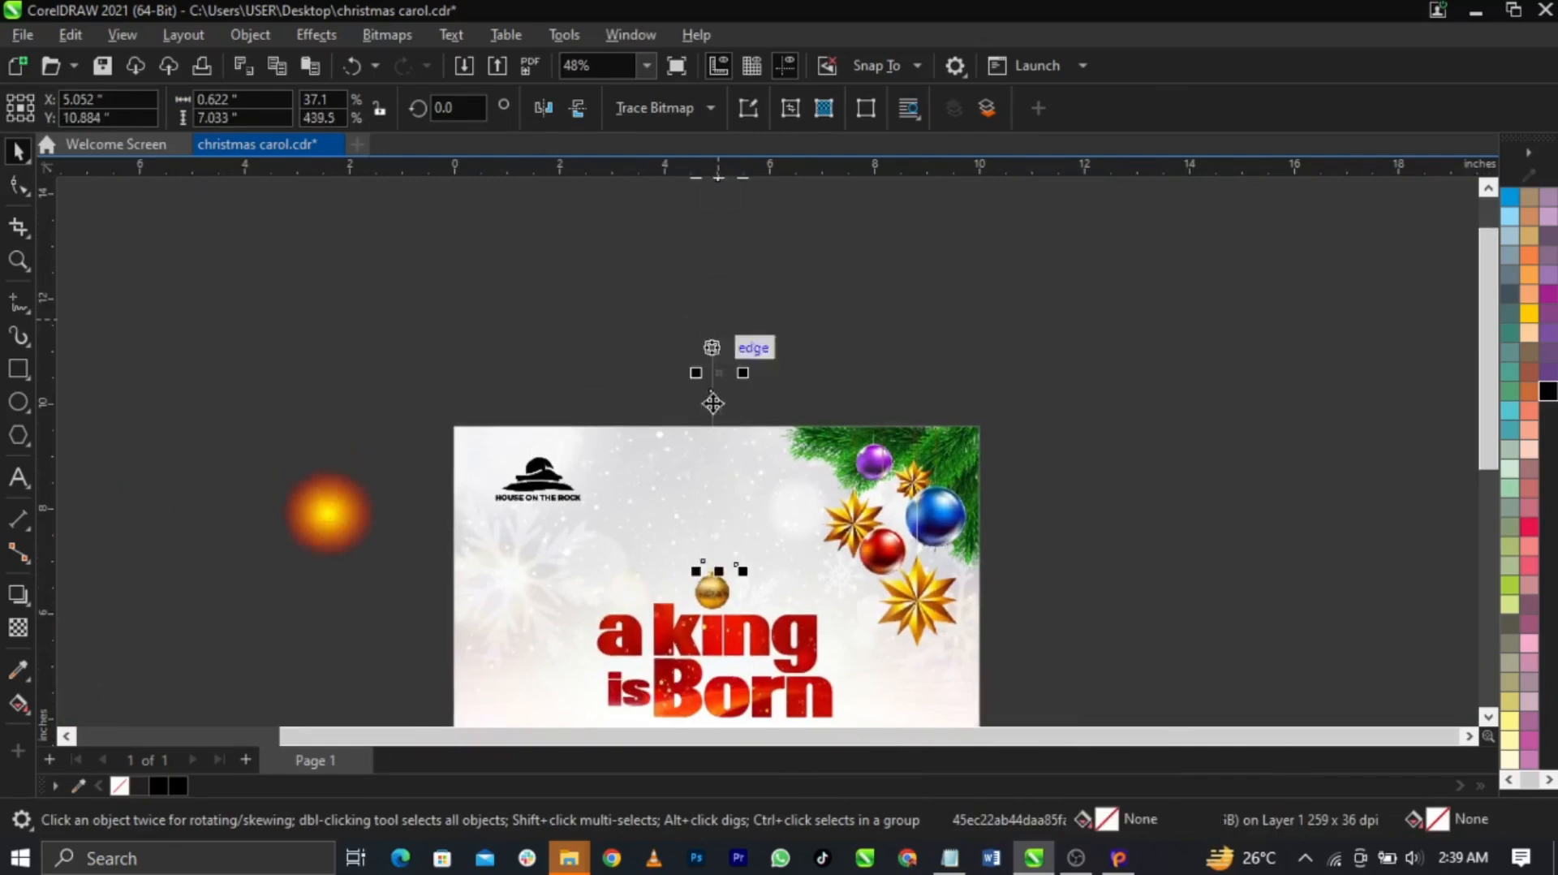
scroll(737, 564, up, 3)
scroll(699, 479, up, 2)
scroll(689, 486, down, 1)
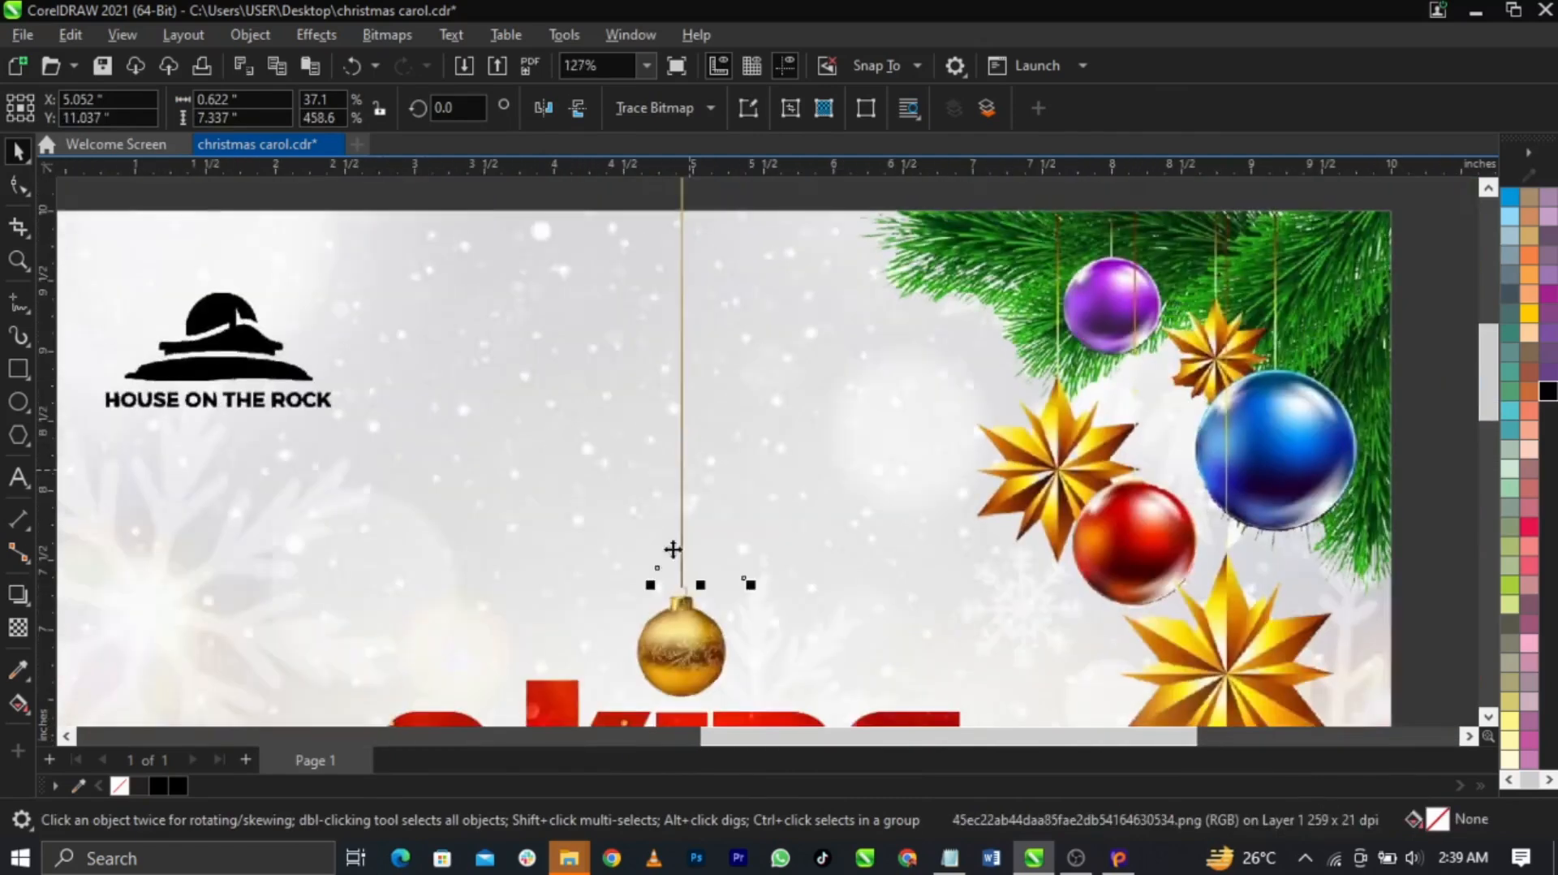
scroll(695, 584, down, 1)
scroll(688, 618, up, 1)
scroll(701, 607, down, 2)
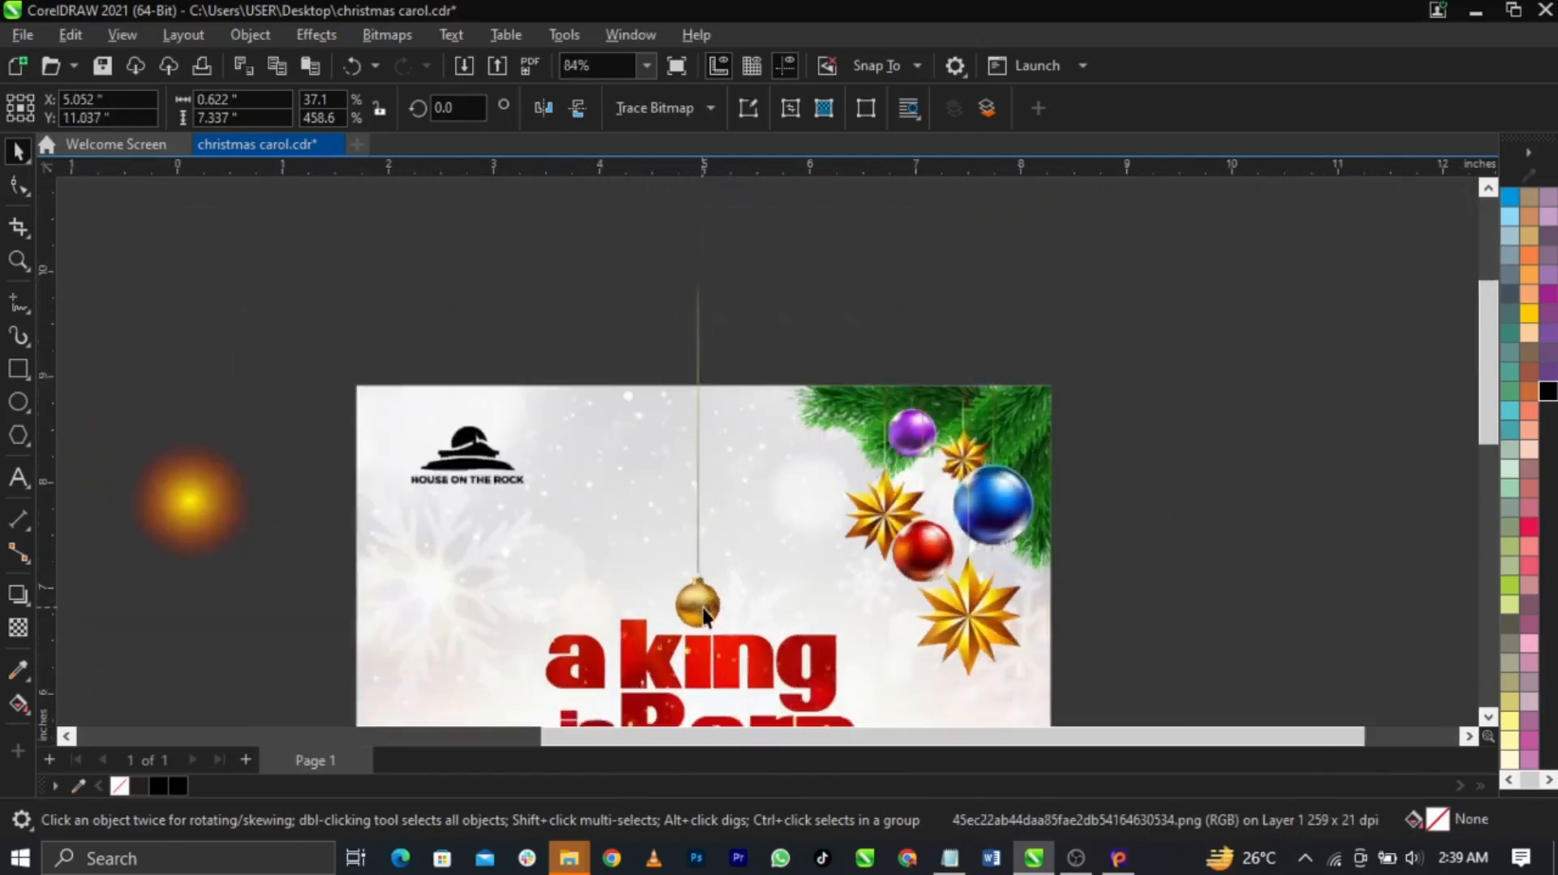
Delete the upper string and black rectangle, then undo the deletion to restore them
click(18, 370)
drag(605, 347, 810, 684)
key(space)
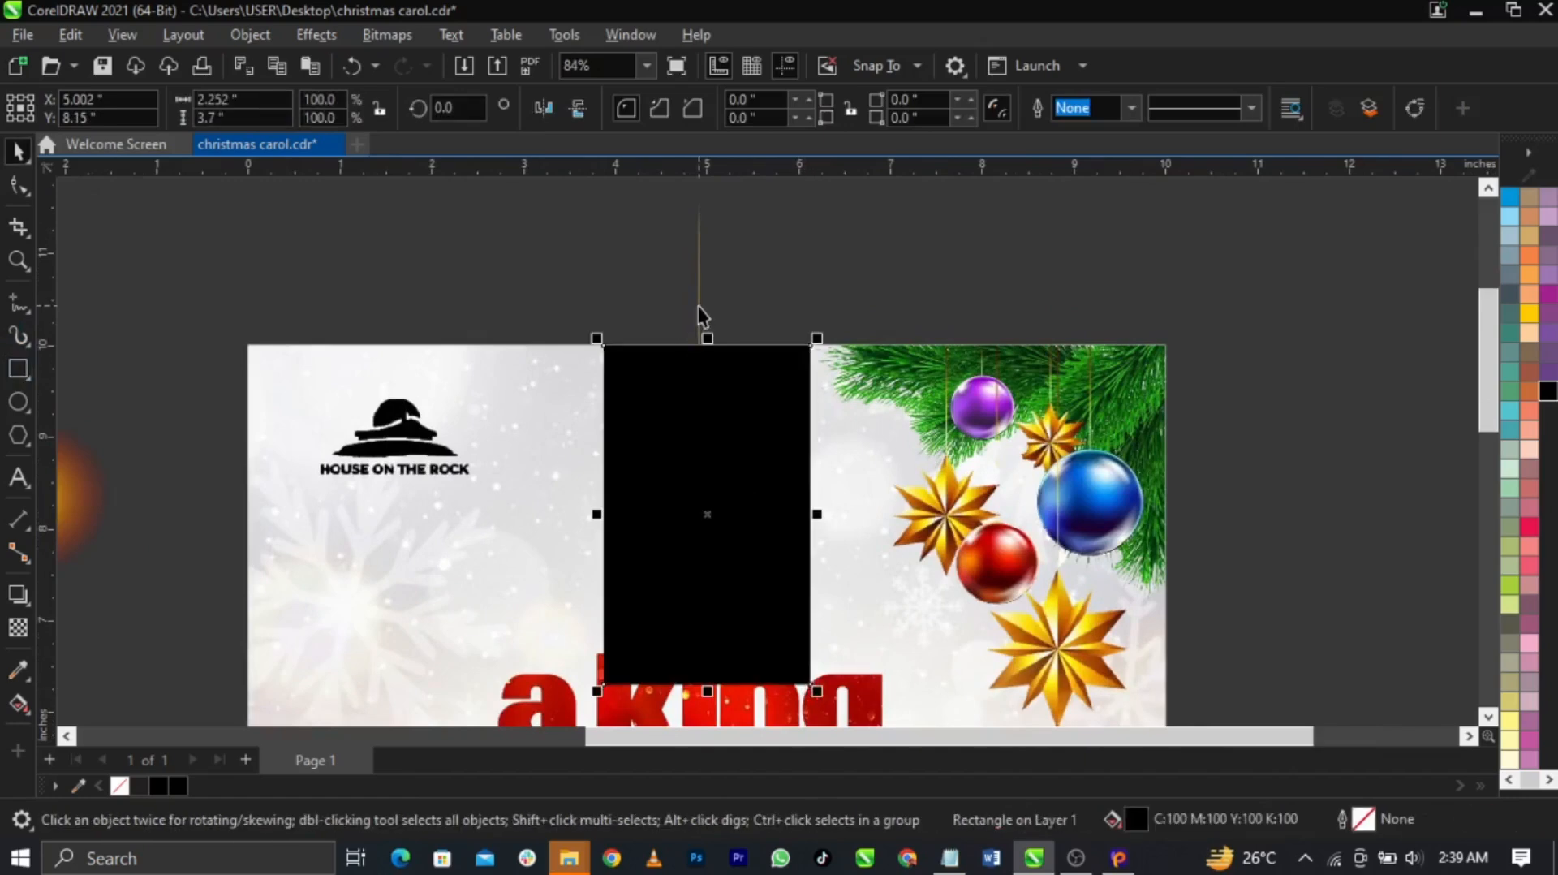
shift+click(699, 306)
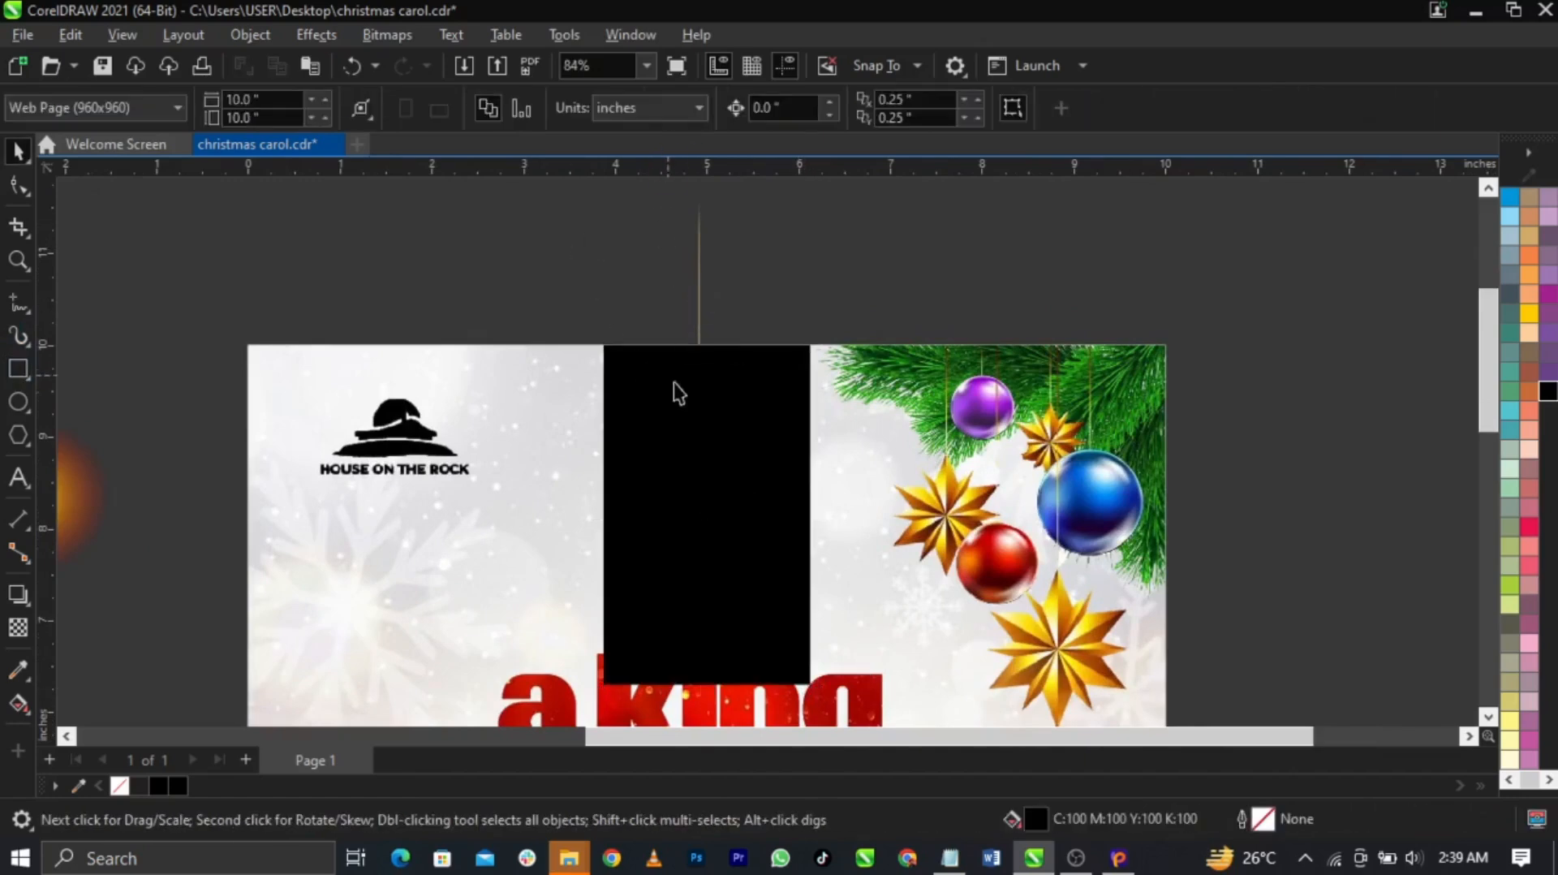
click(698, 309)
key(Delete)
click(698, 393)
key(Delete)
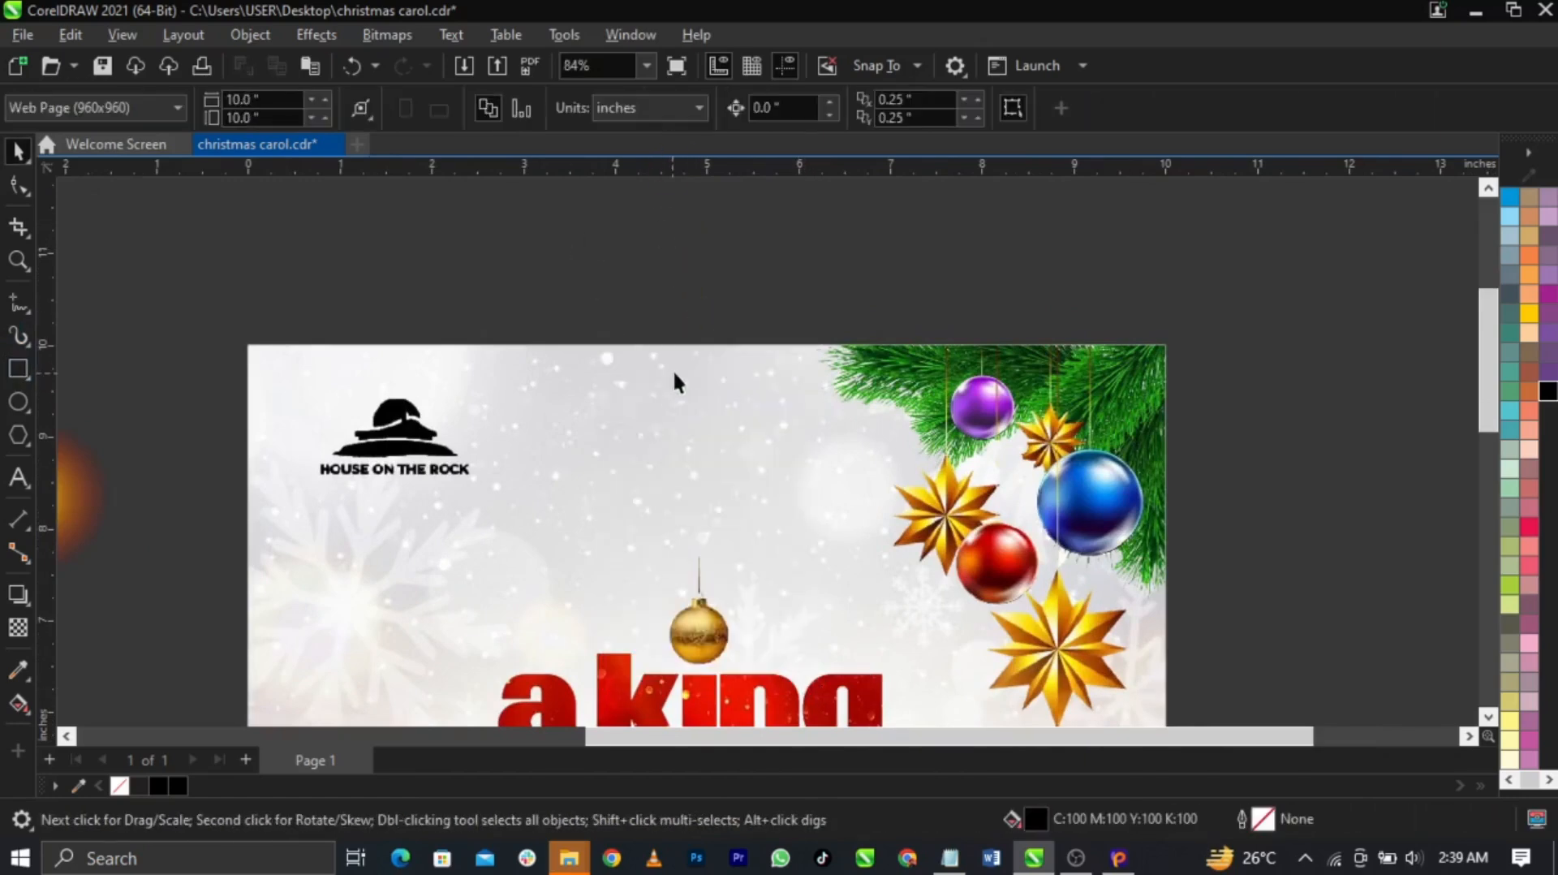
scroll(713, 449, up, 3)
scroll(712, 459, down, 4)
scroll(680, 442, up, 5)
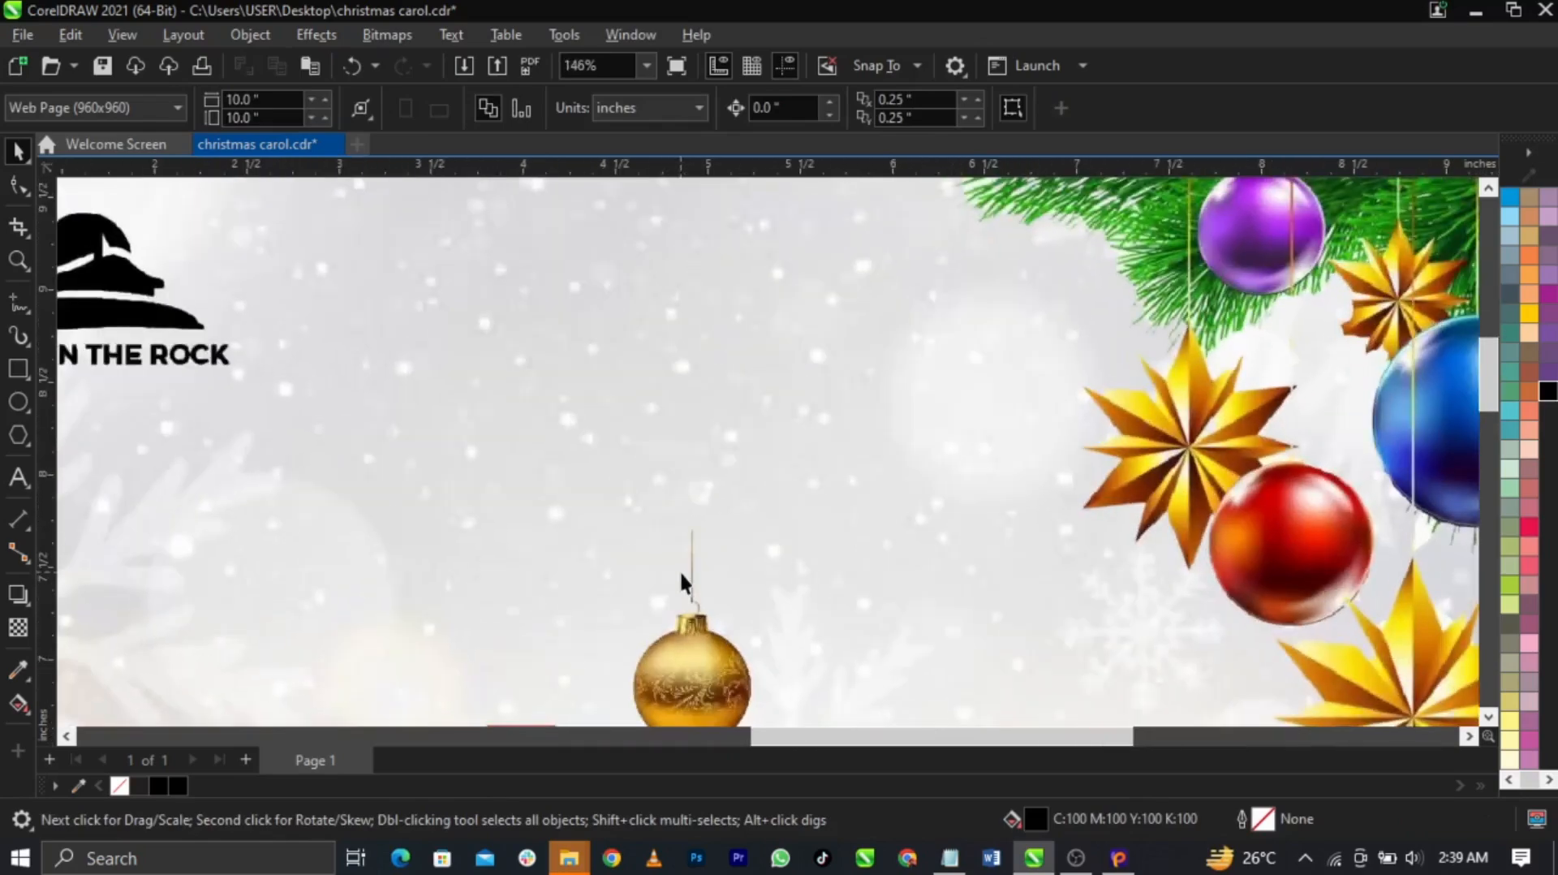
click(692, 574)
key(ctrl+z)
key(ctrl+z)
scroll(666, 448, down, 2)
key(ctrl+z)
Delete the black rectangle and check the string piece above the page
click(742, 426)
key(Delete)
click(676, 293)
scroll(677, 297, down, 2)
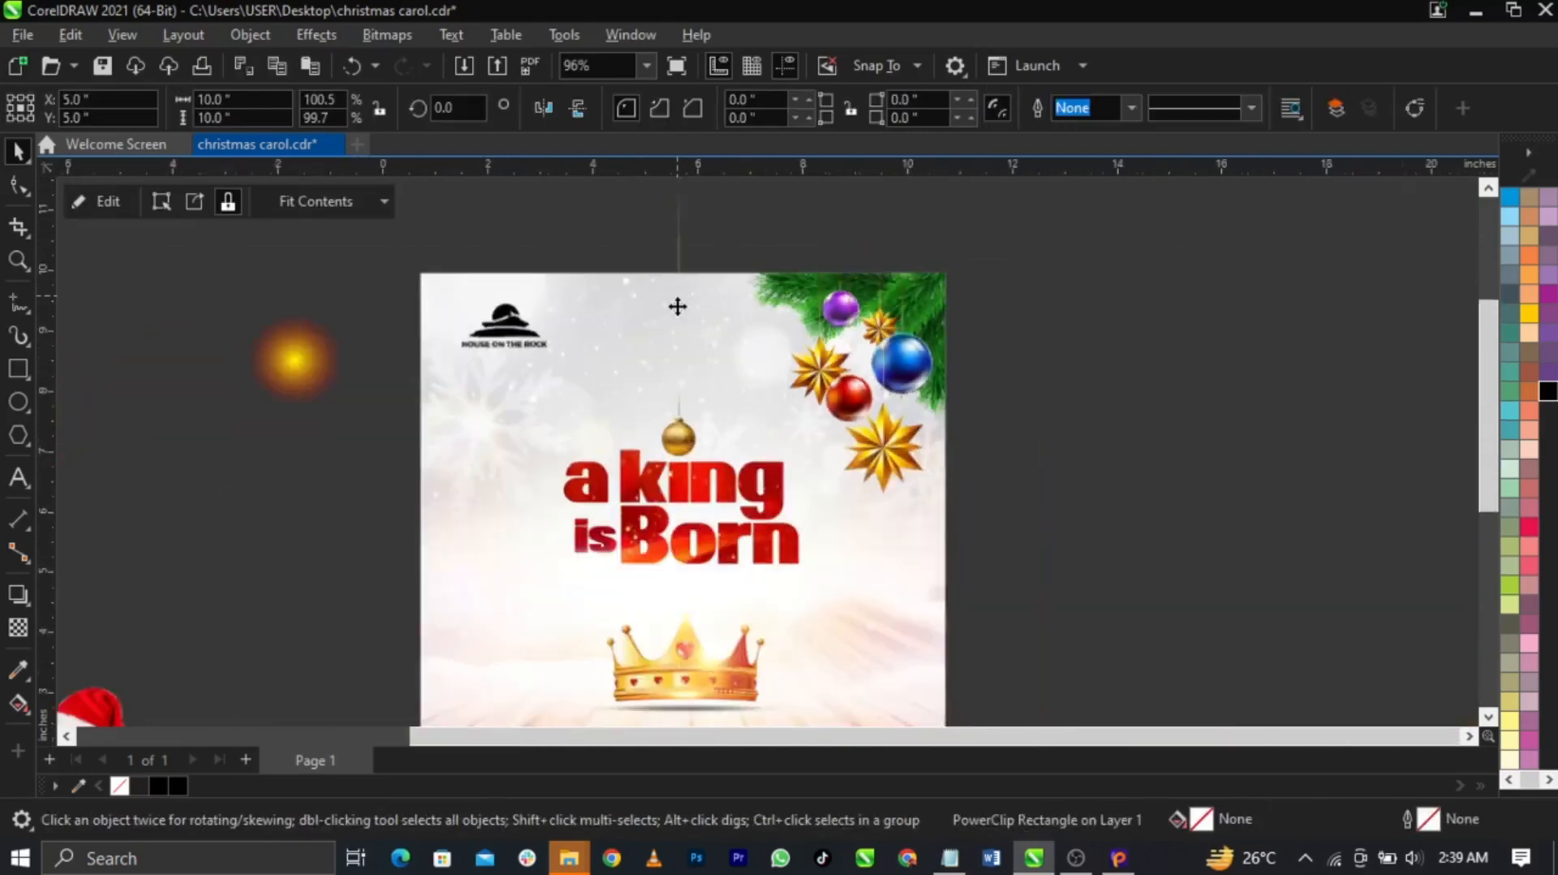
scroll(677, 369, up, 3)
scroll(681, 411, up, 3)
scroll(681, 411, down, 3)
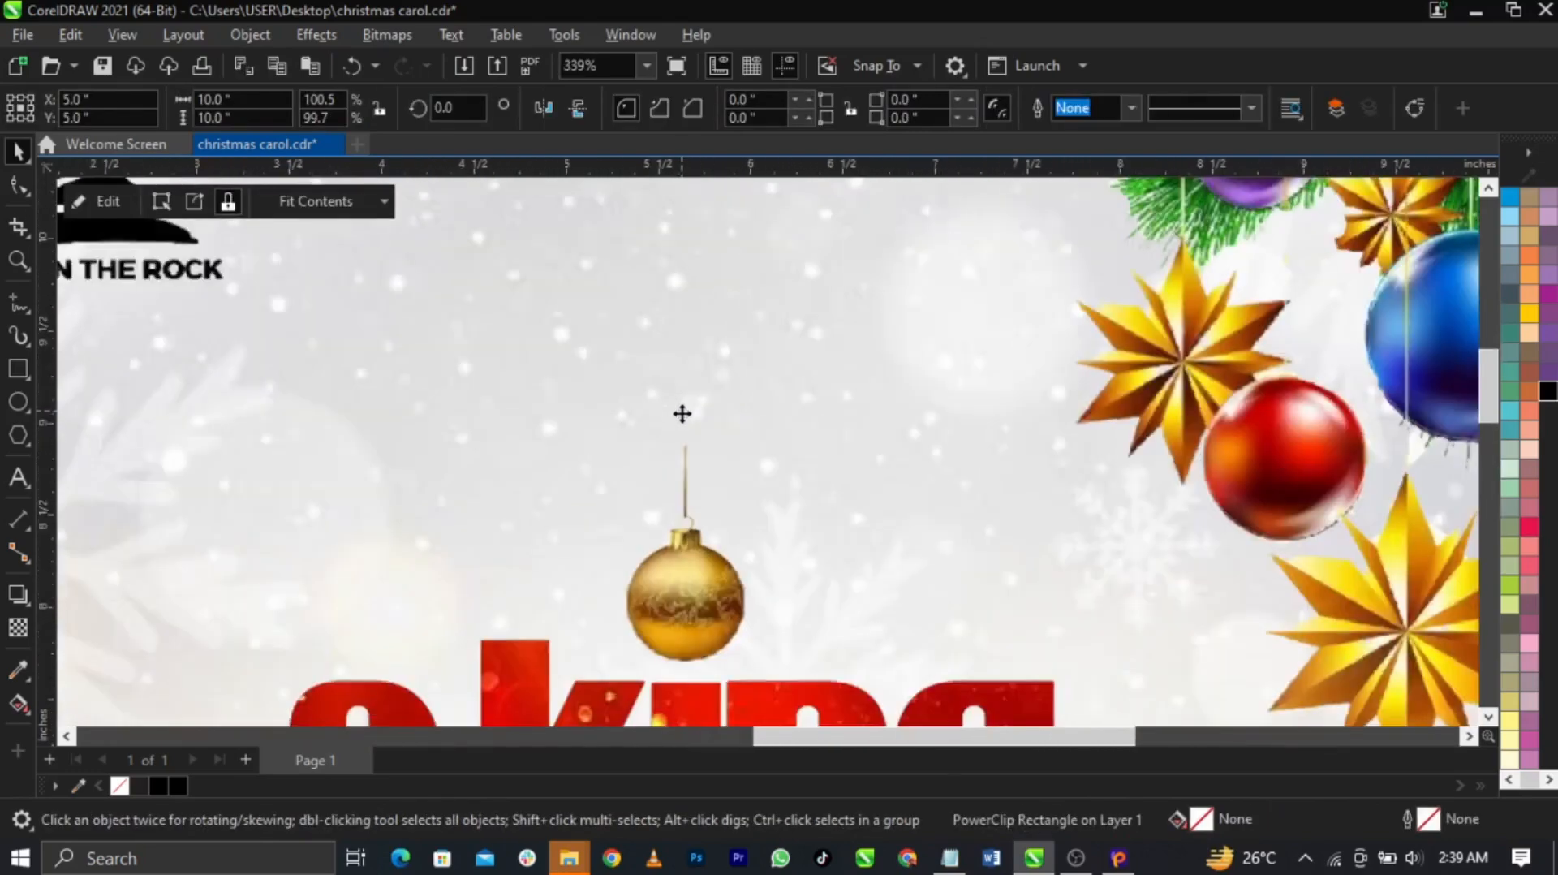
click(684, 230)
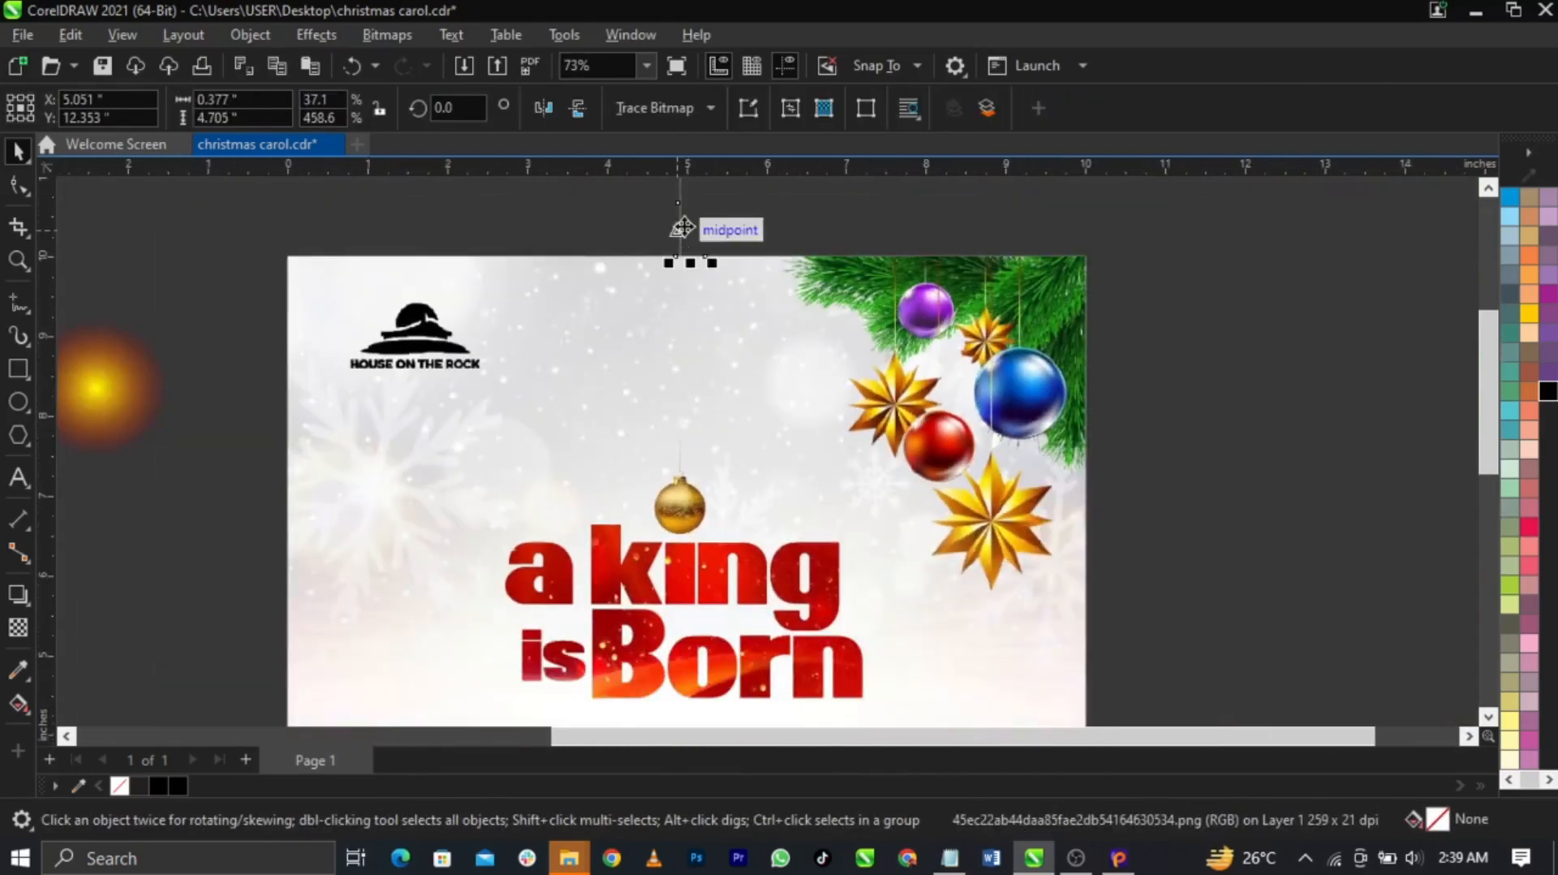
click(675, 460)
scroll(675, 460, up, 8)
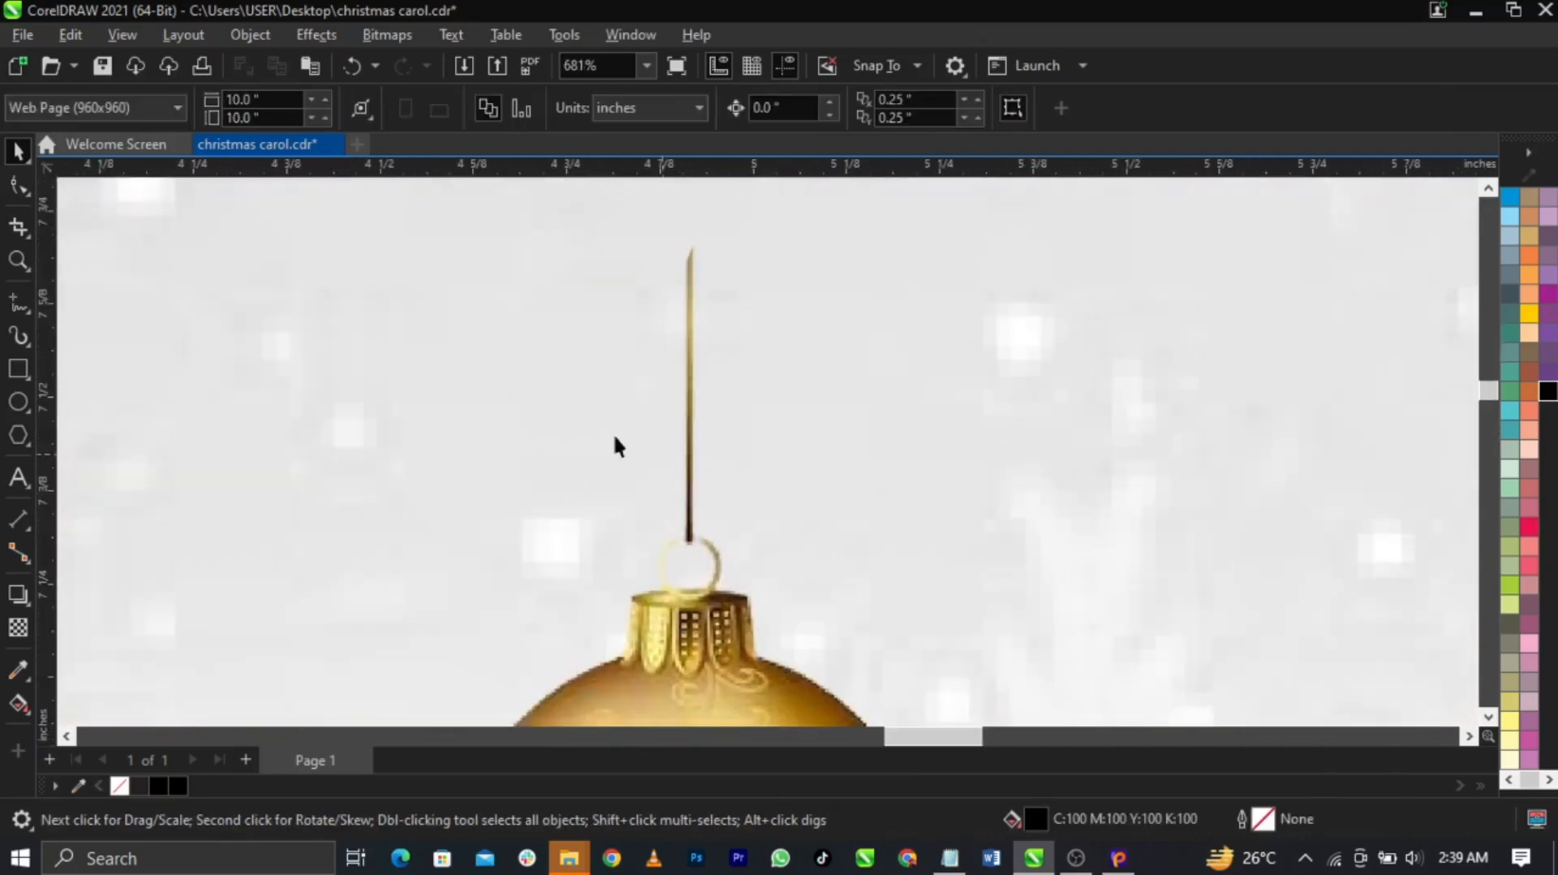
Draw a thin rectangle along the gold ornament's string
click(18, 368)
scroll(663, 324, up, 4)
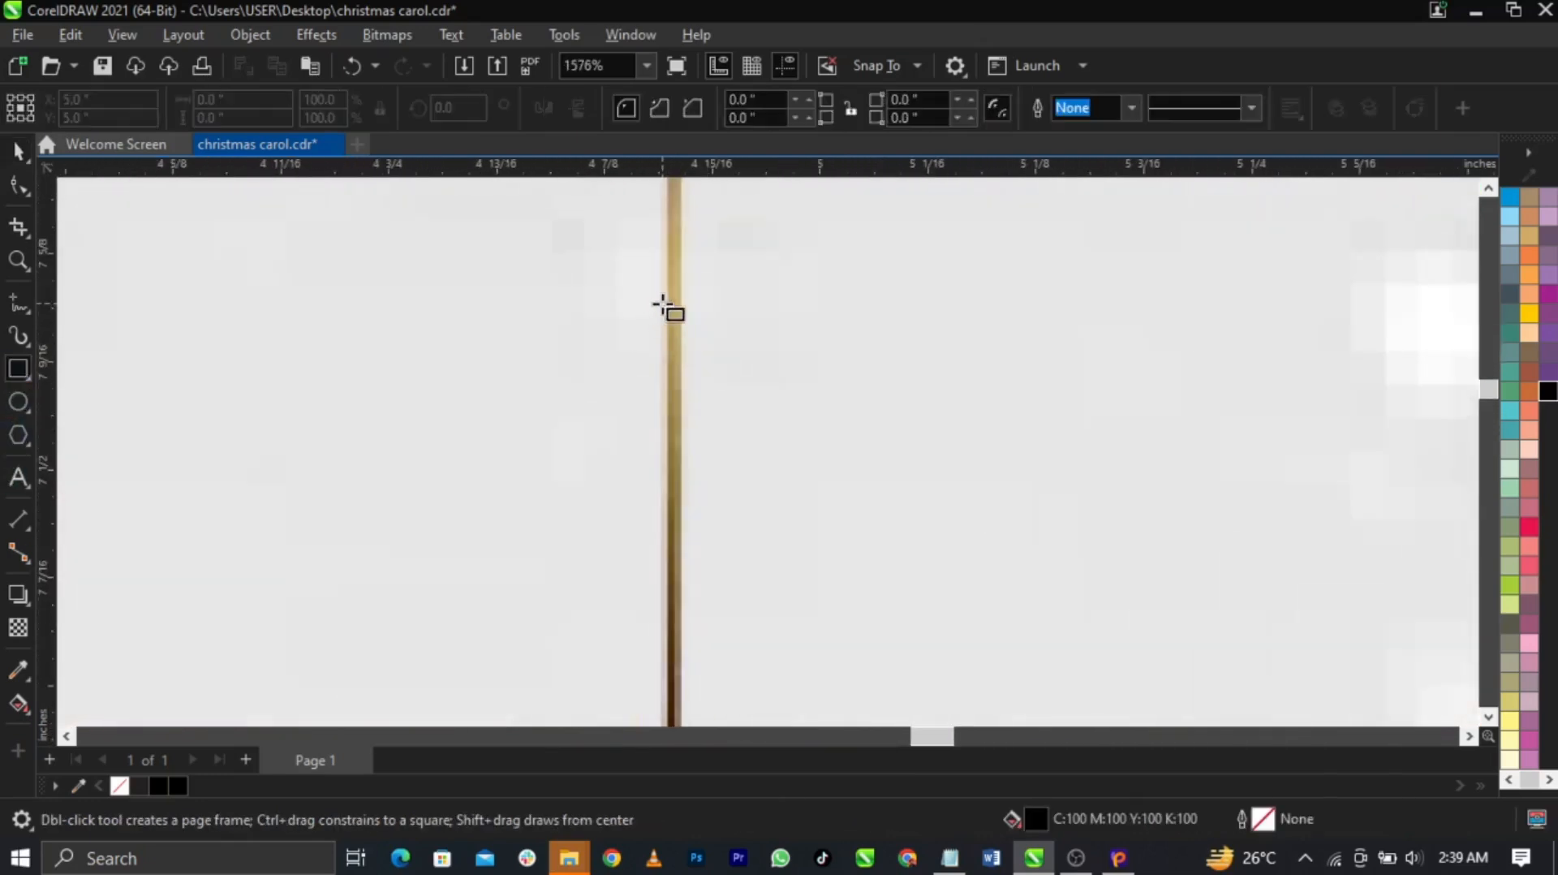
drag(669, 303, 689, 436)
key(space)
scroll(685, 300, up, 2)
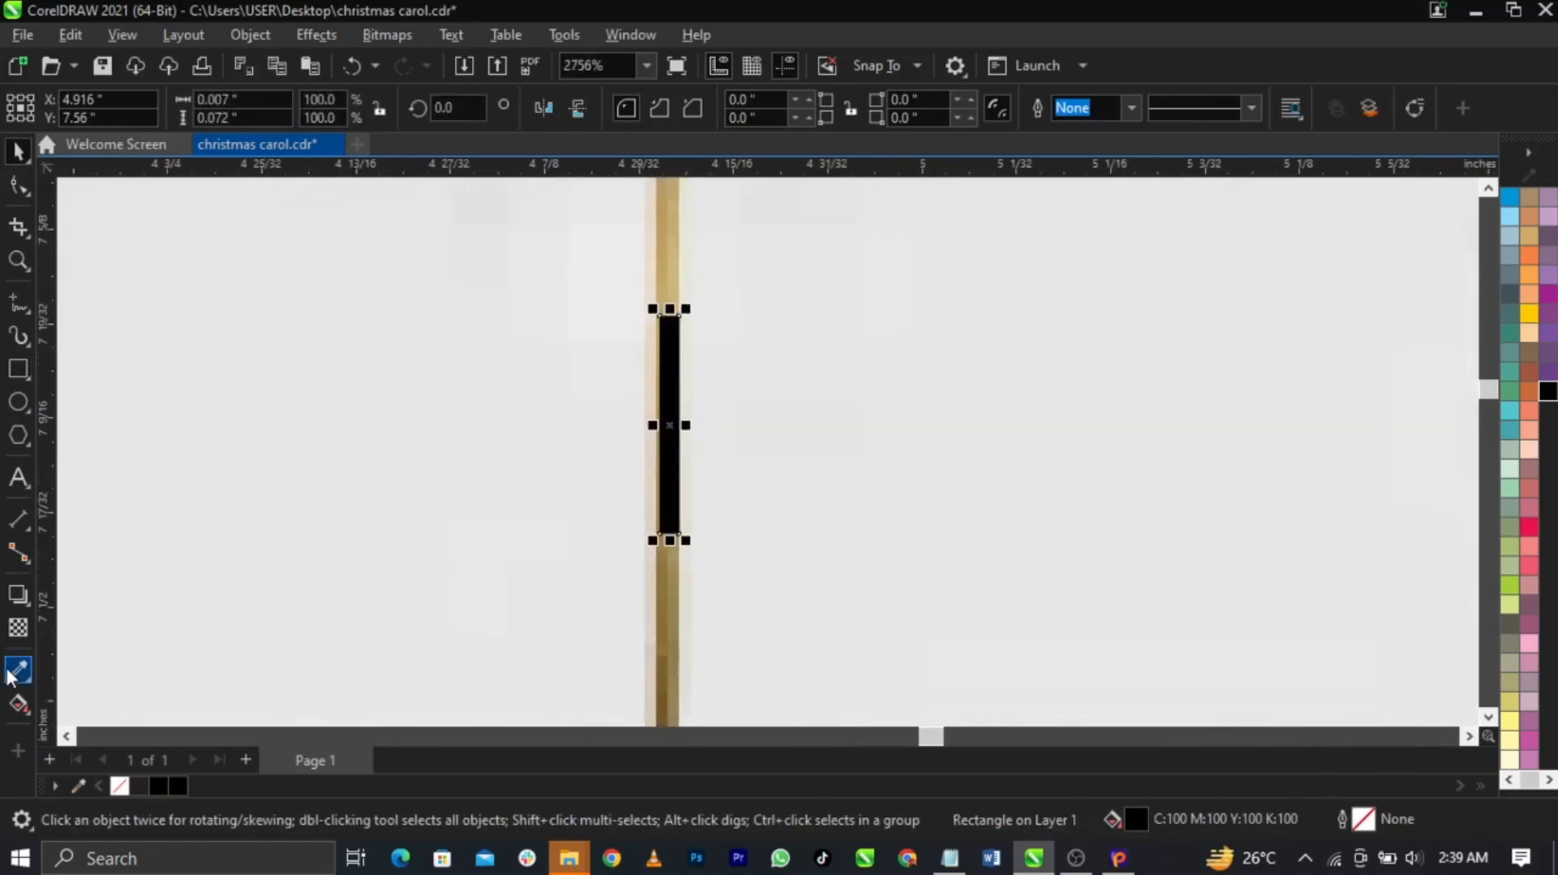
Fill the thin rectangle with the tan colour sampled from the ornament string
click(13, 673)
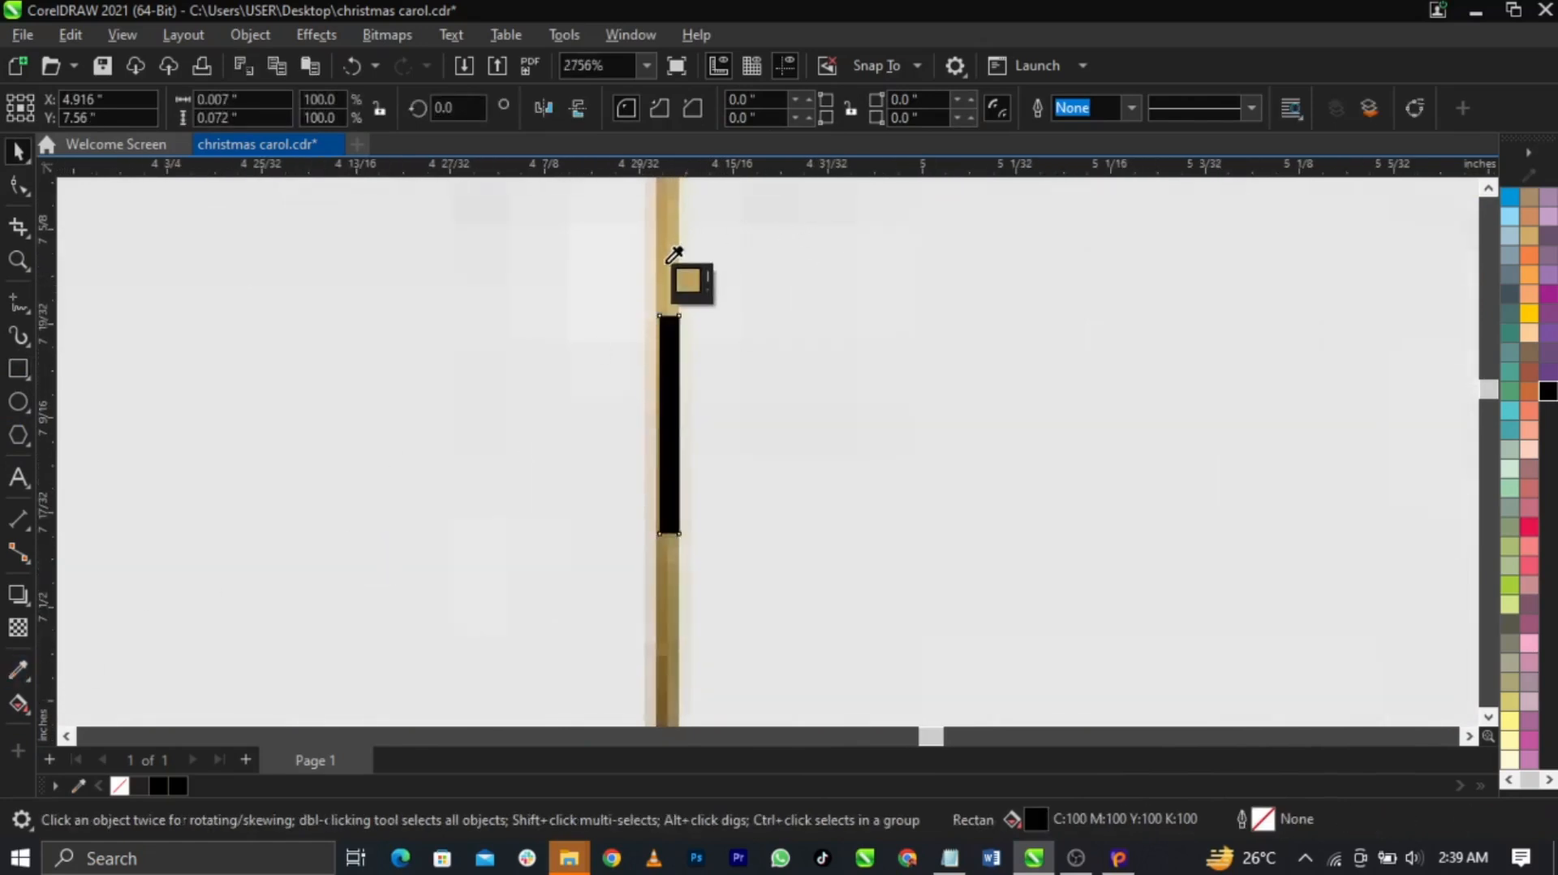
click(667, 357)
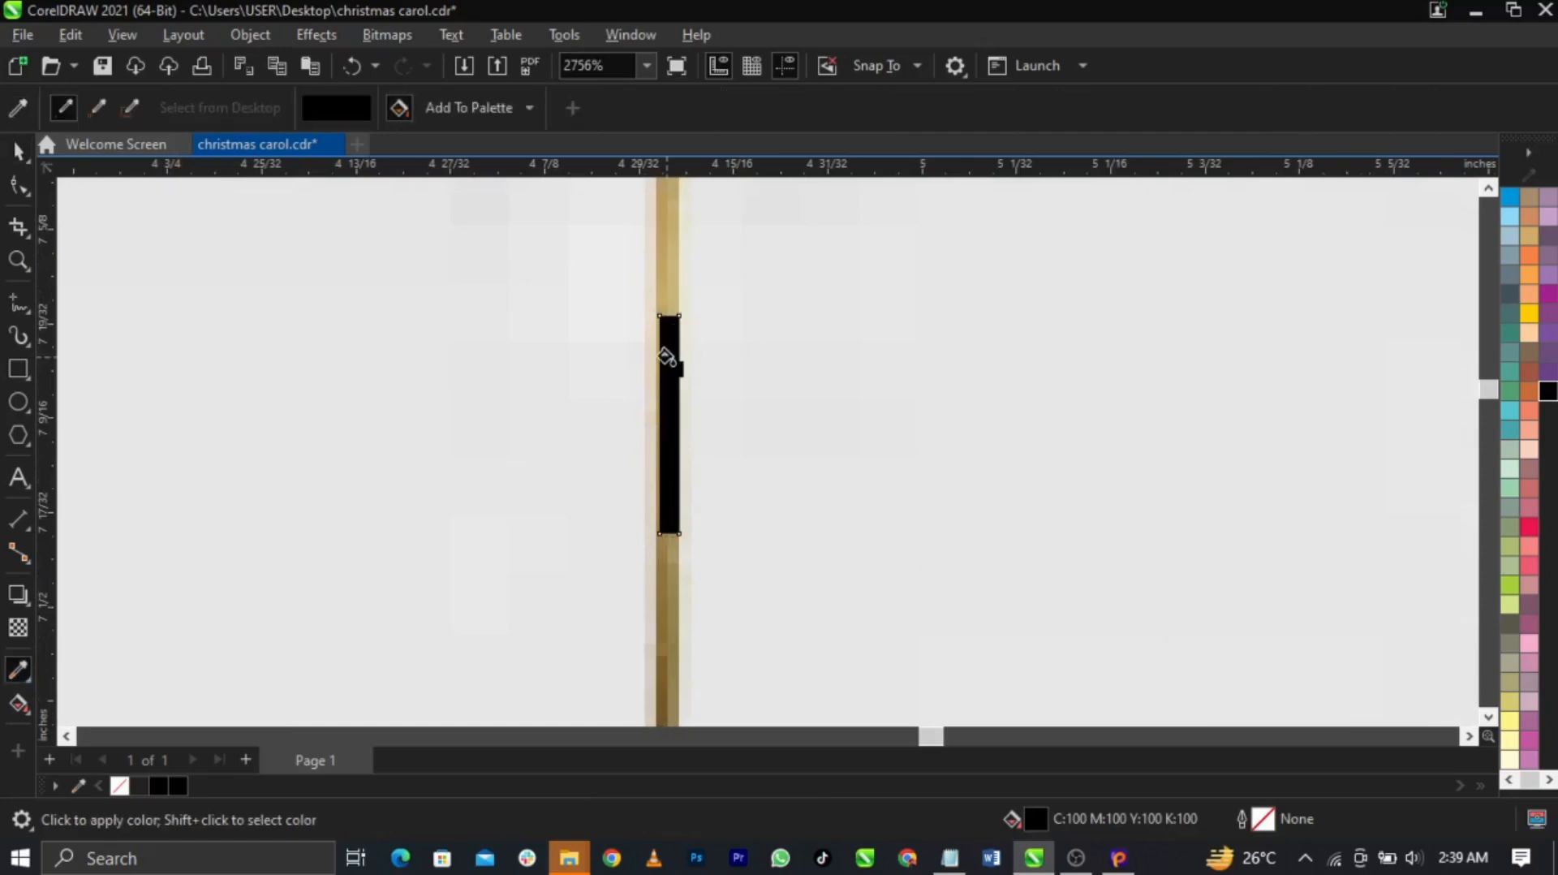
click(18, 670)
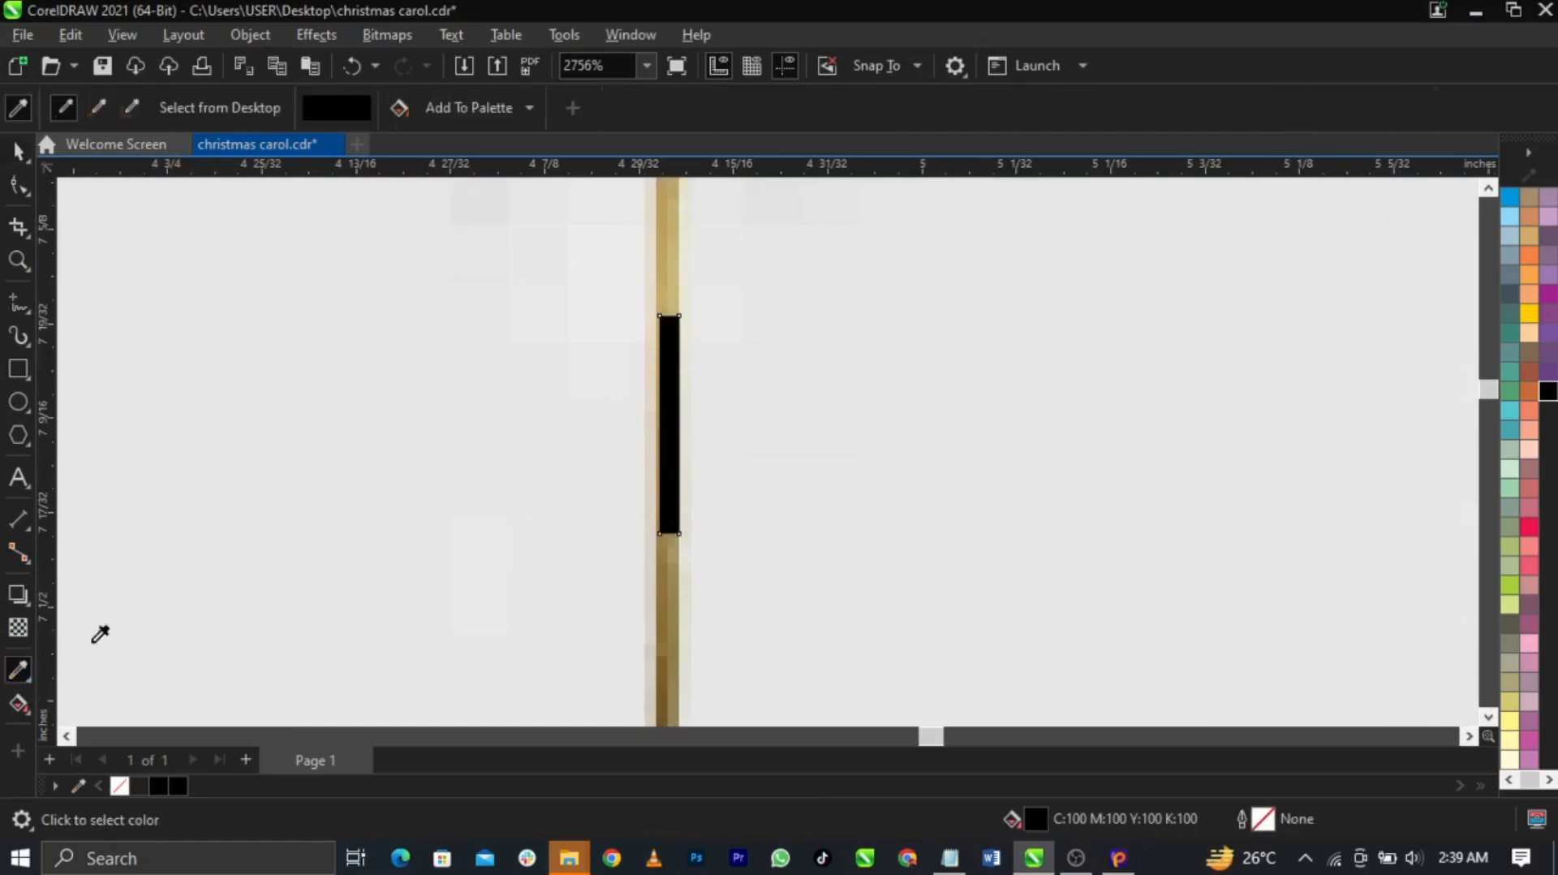
click(678, 223)
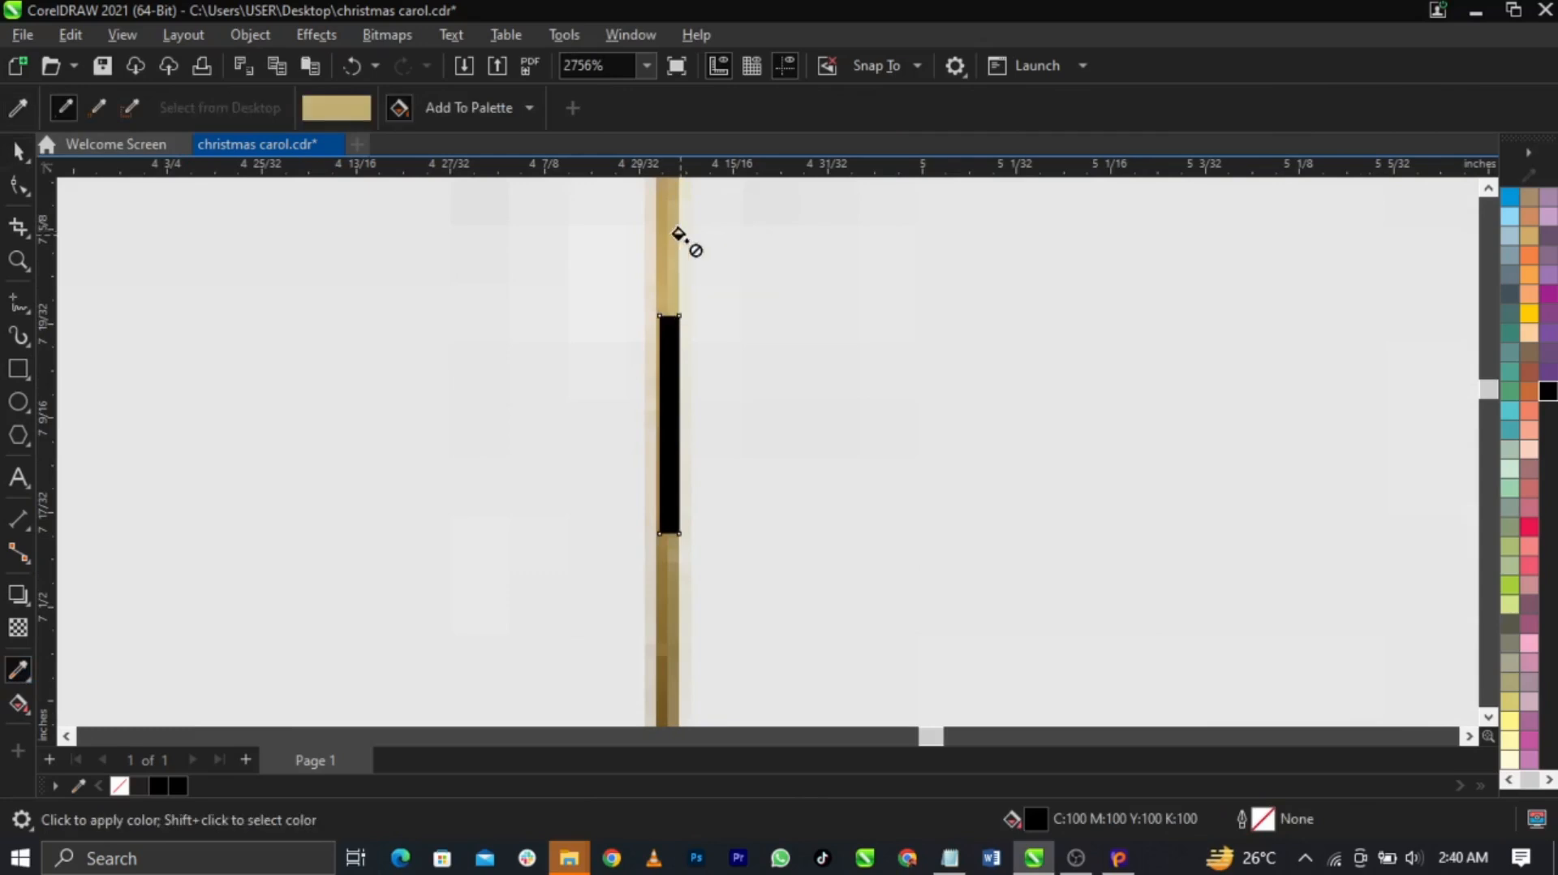
click(660, 392)
Stretch the tan rectangle up past the flyer's top edge
scroll(673, 487, down, 5)
key(space)
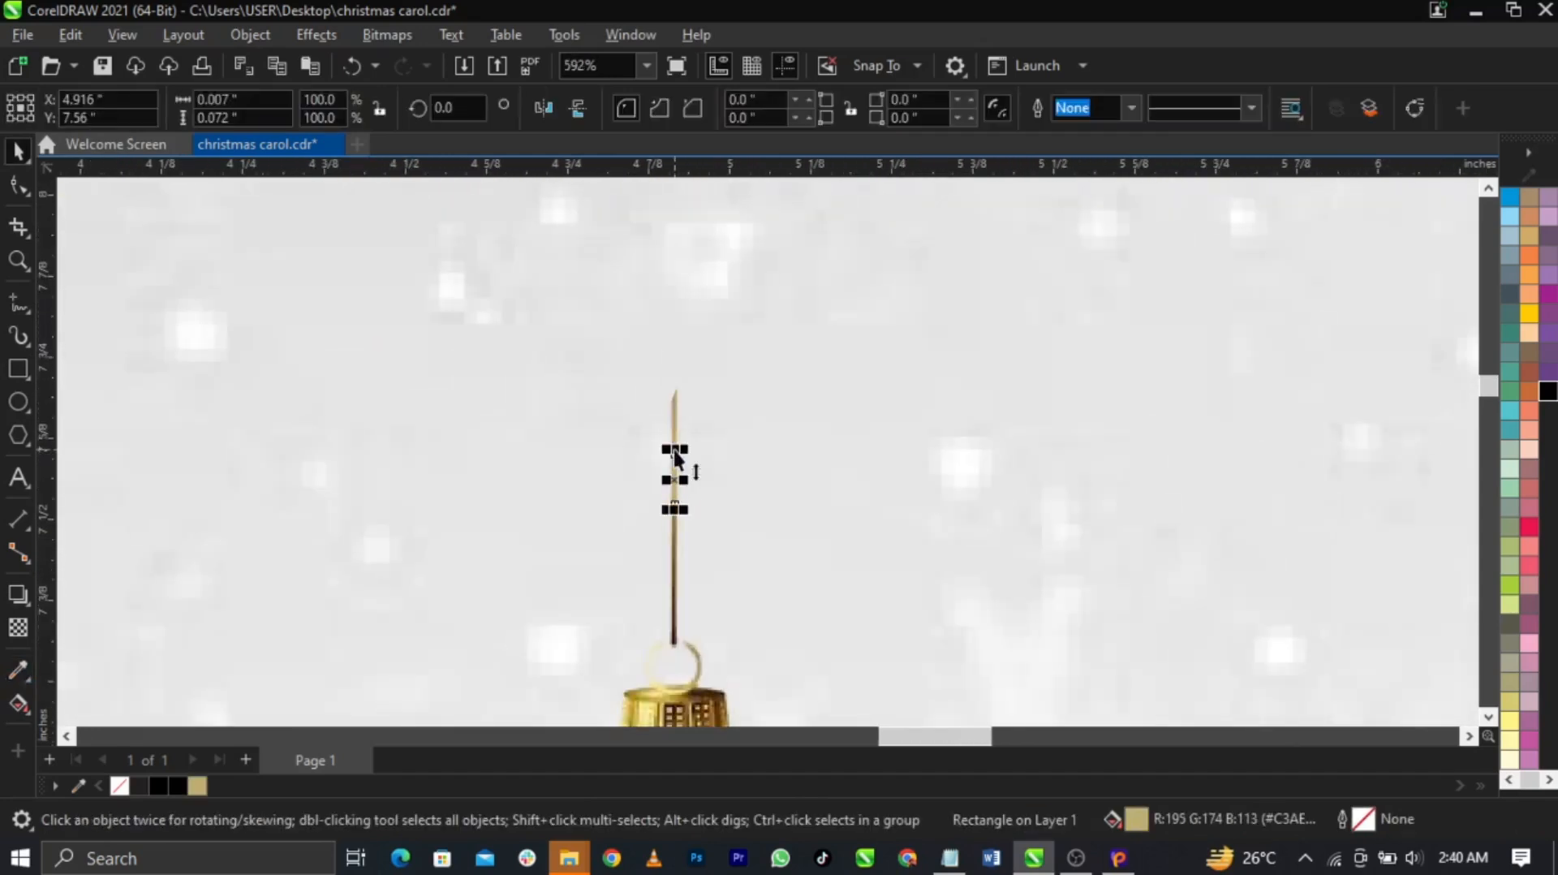
drag(664, 379, 668, 181)
scroll(670, 484, down, 3)
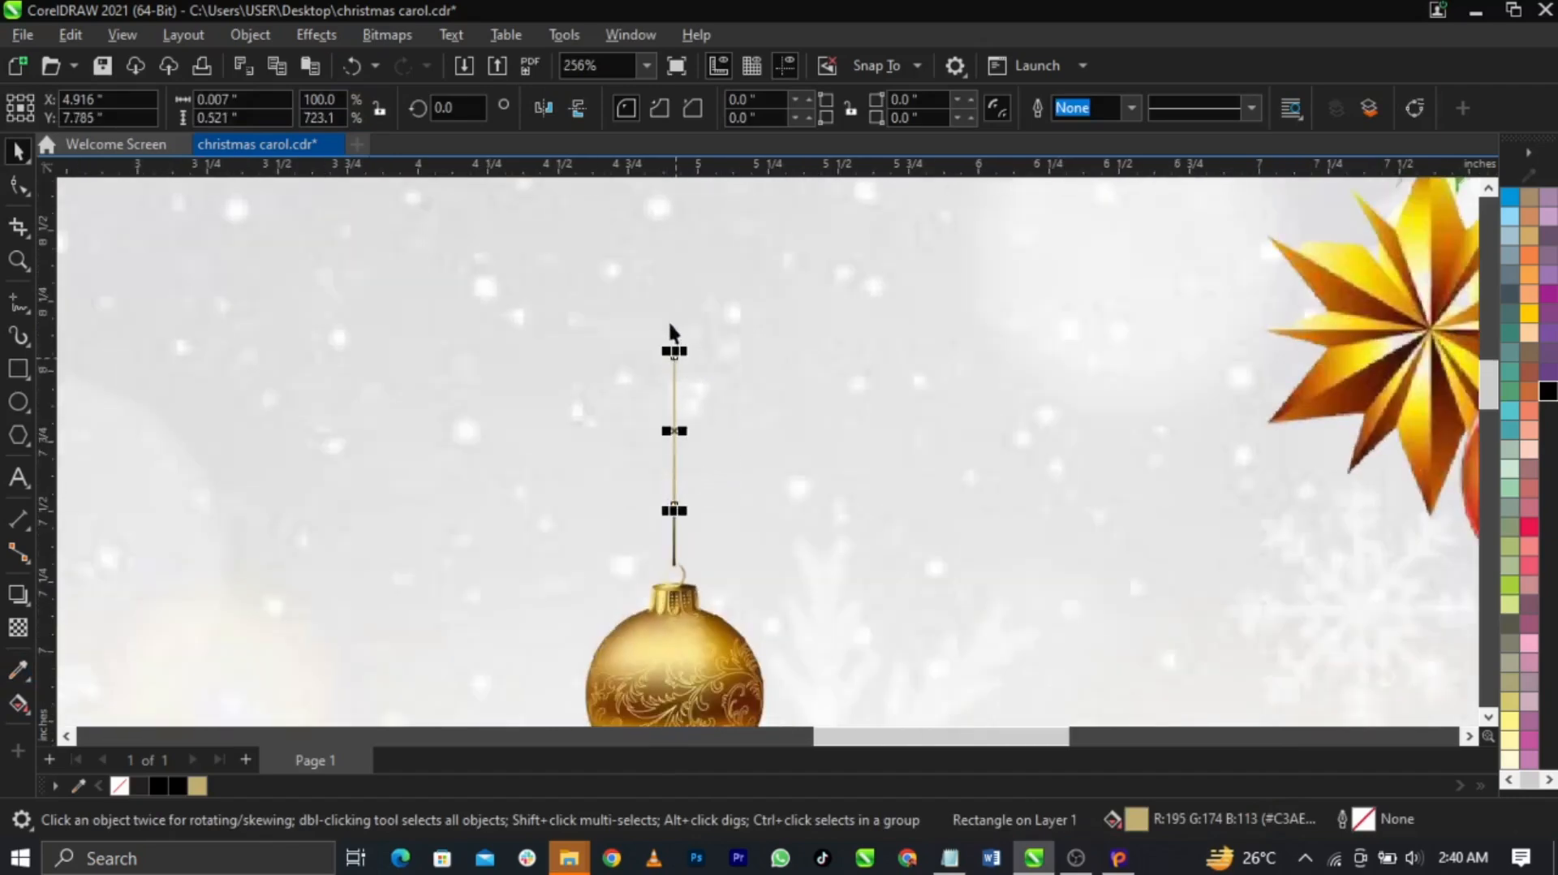
scroll(673, 357, up, 2)
drag(662, 481, 670, 212)
click(667, 323)
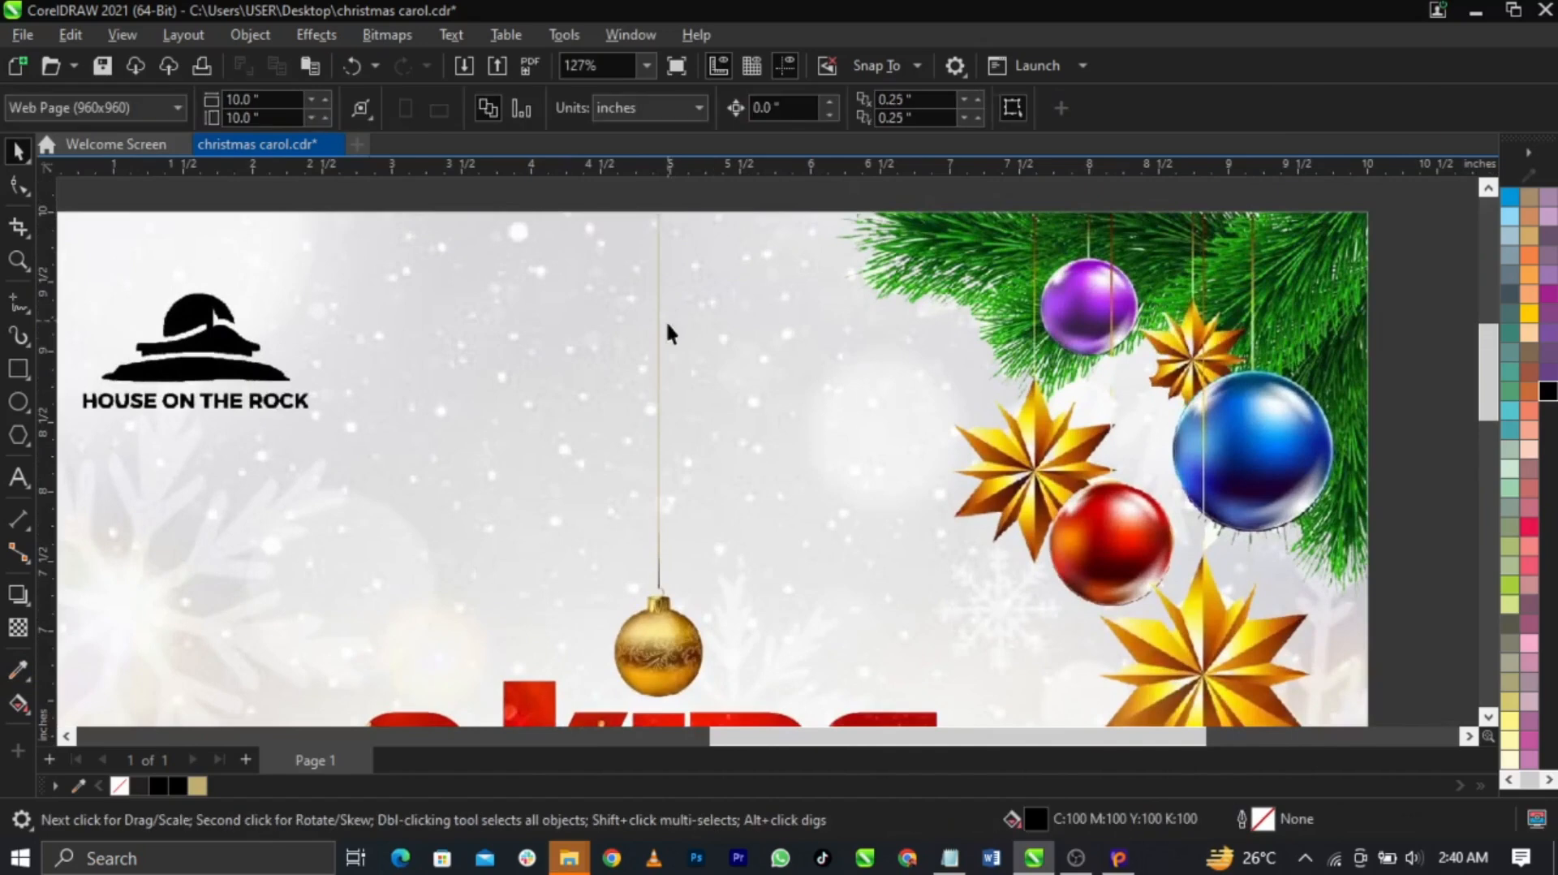
Zoom in on the tan string and widen it slightly to 0.01 inch
scroll(645, 478, up, 4)
click(626, 440)
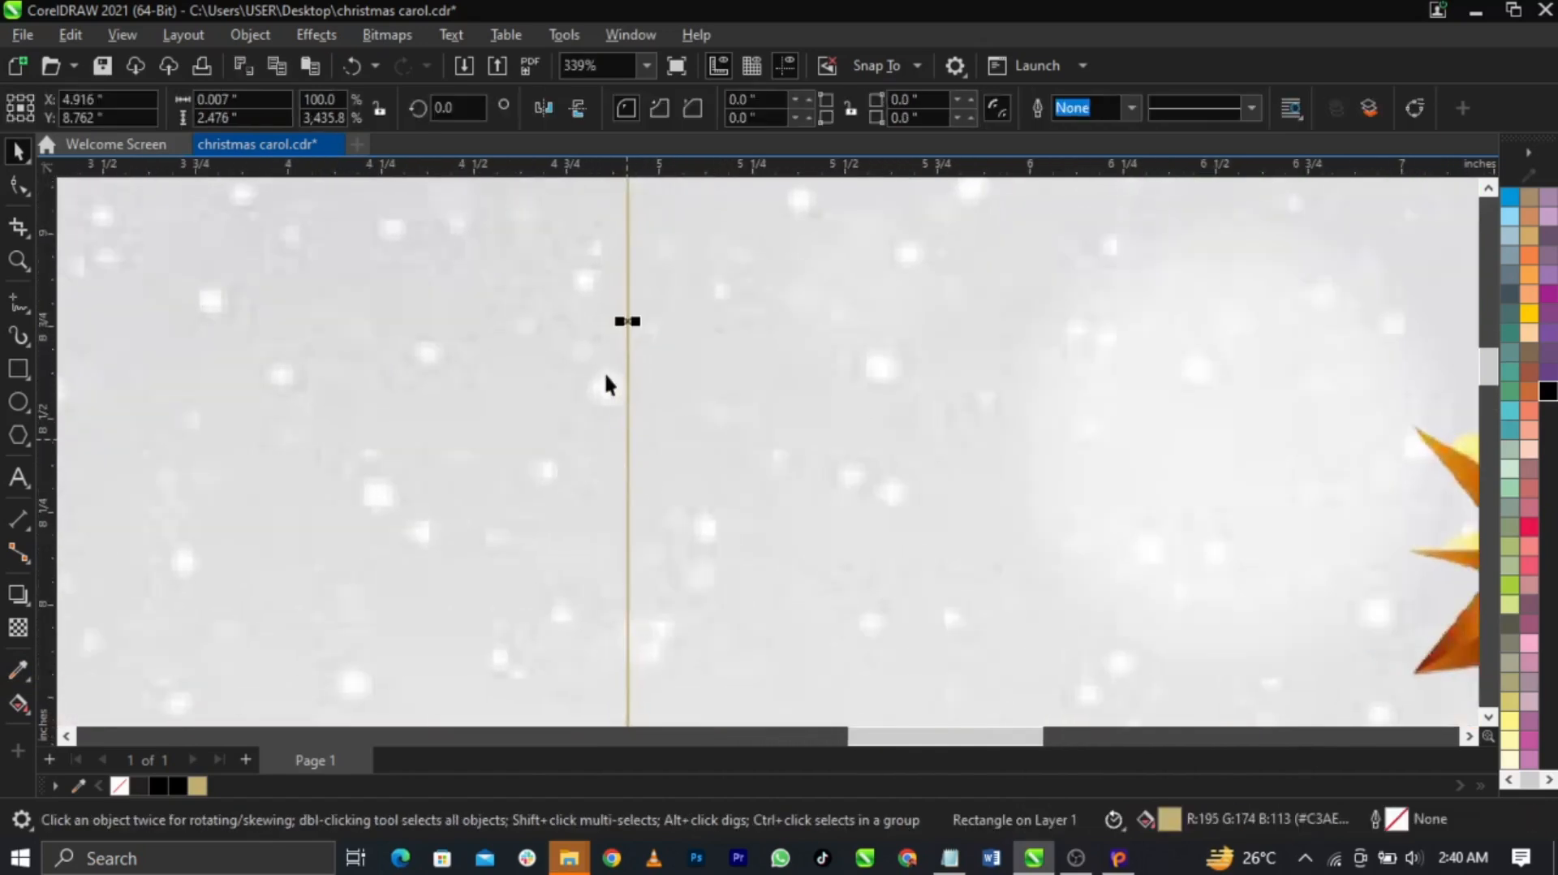
key(F2)
drag(614, 311, 661, 337)
drag(607, 398, 620, 406)
scroll(664, 389, down, 9)
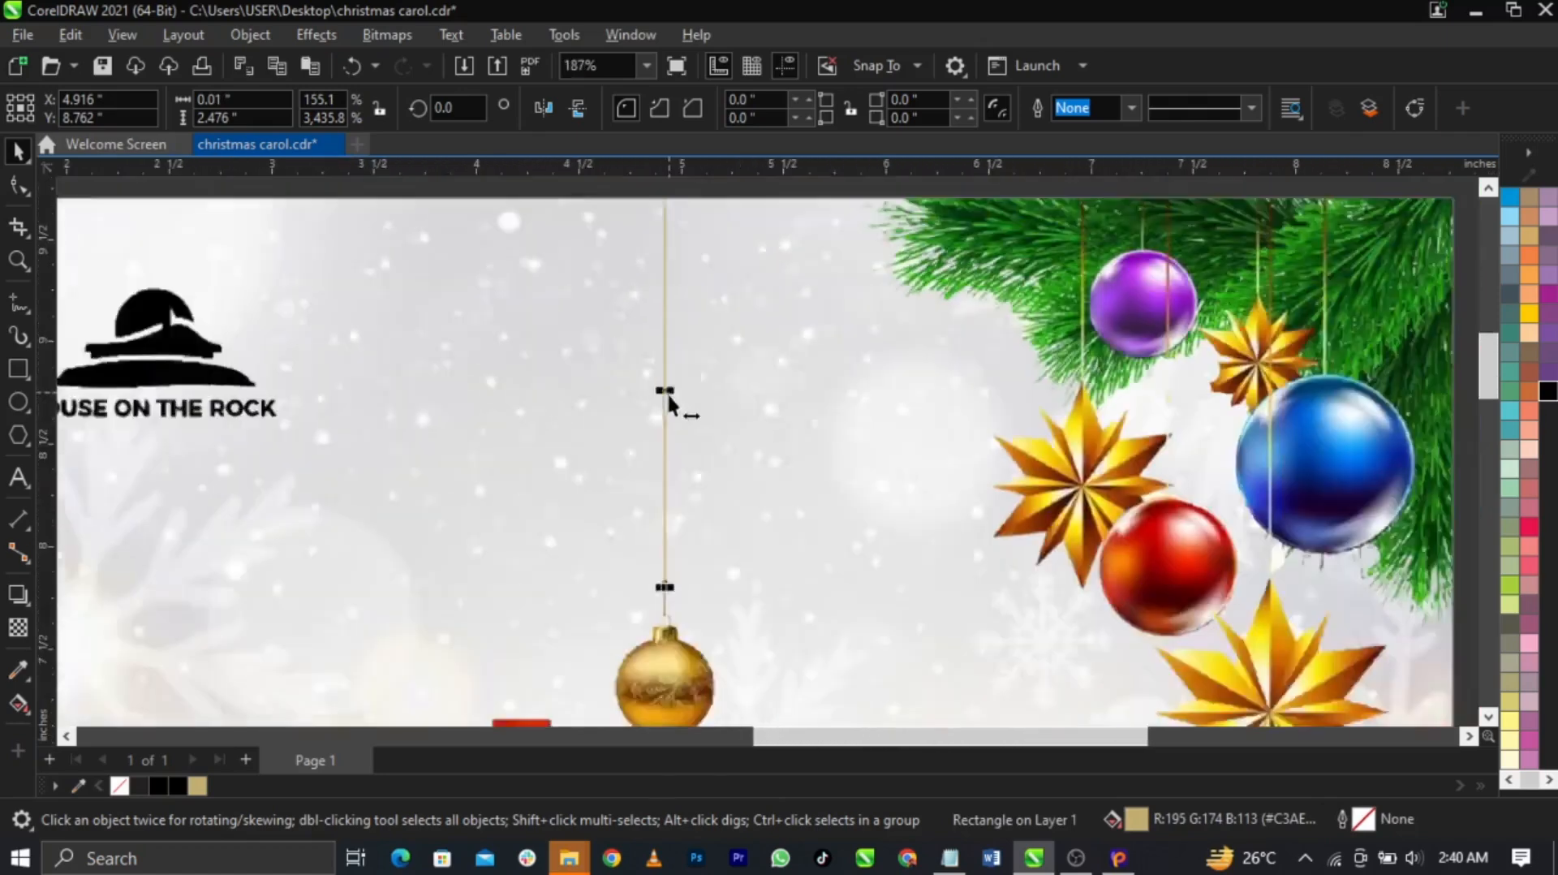
Bring the Santa hat image onto the page near the title and zoom in there
scroll(667, 392, down, 2)
shift+click(664, 568)
click(1260, 449)
scroll(801, 297, down, 2)
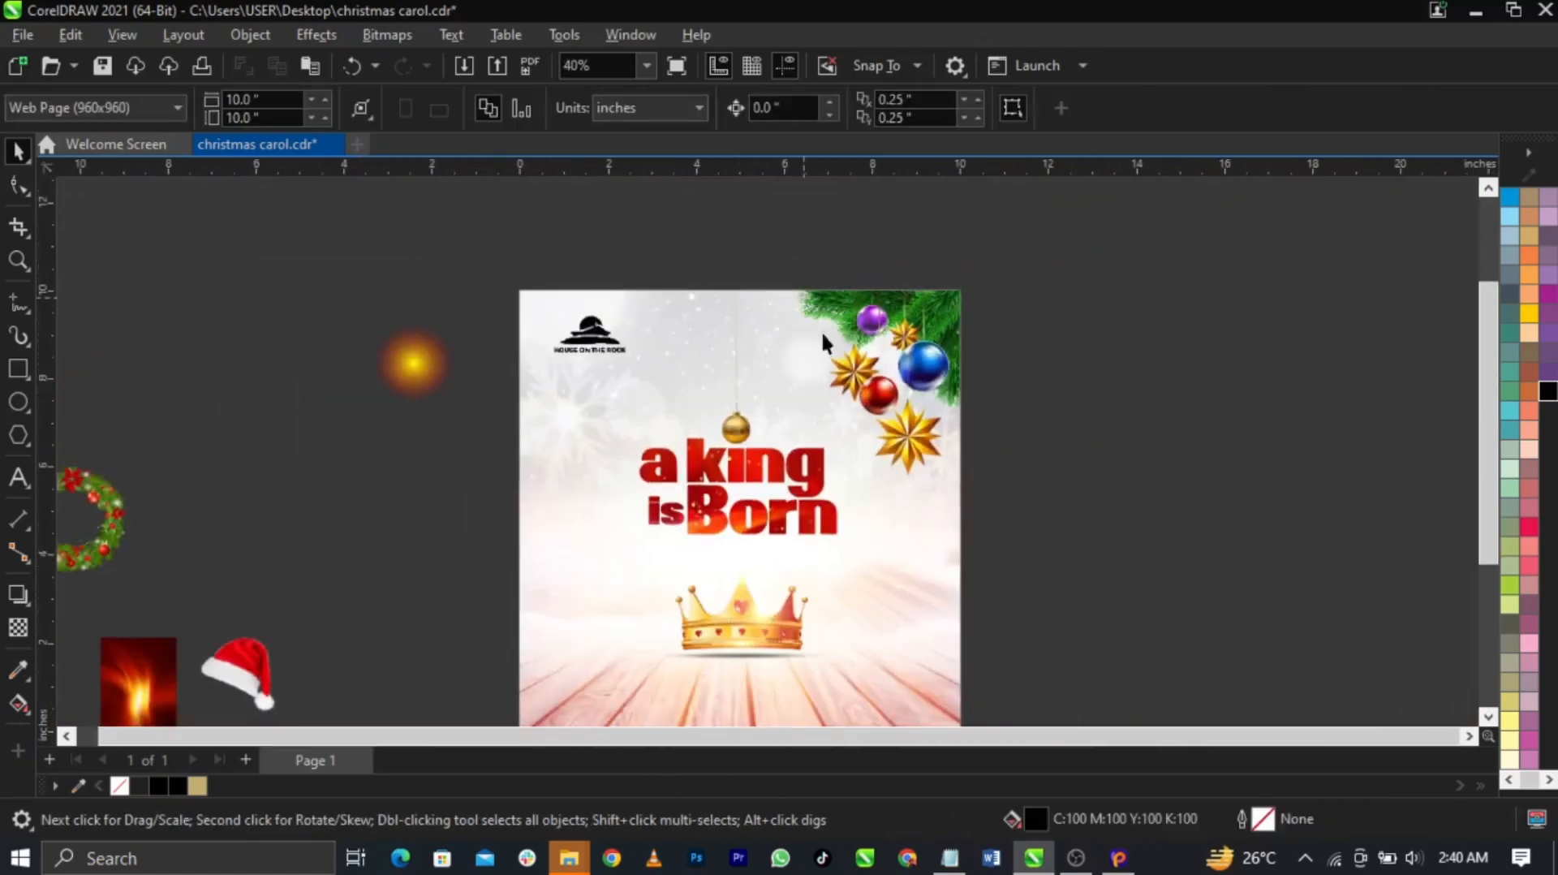
drag(246, 659, 780, 420)
key(F2)
drag(585, 368, 903, 518)
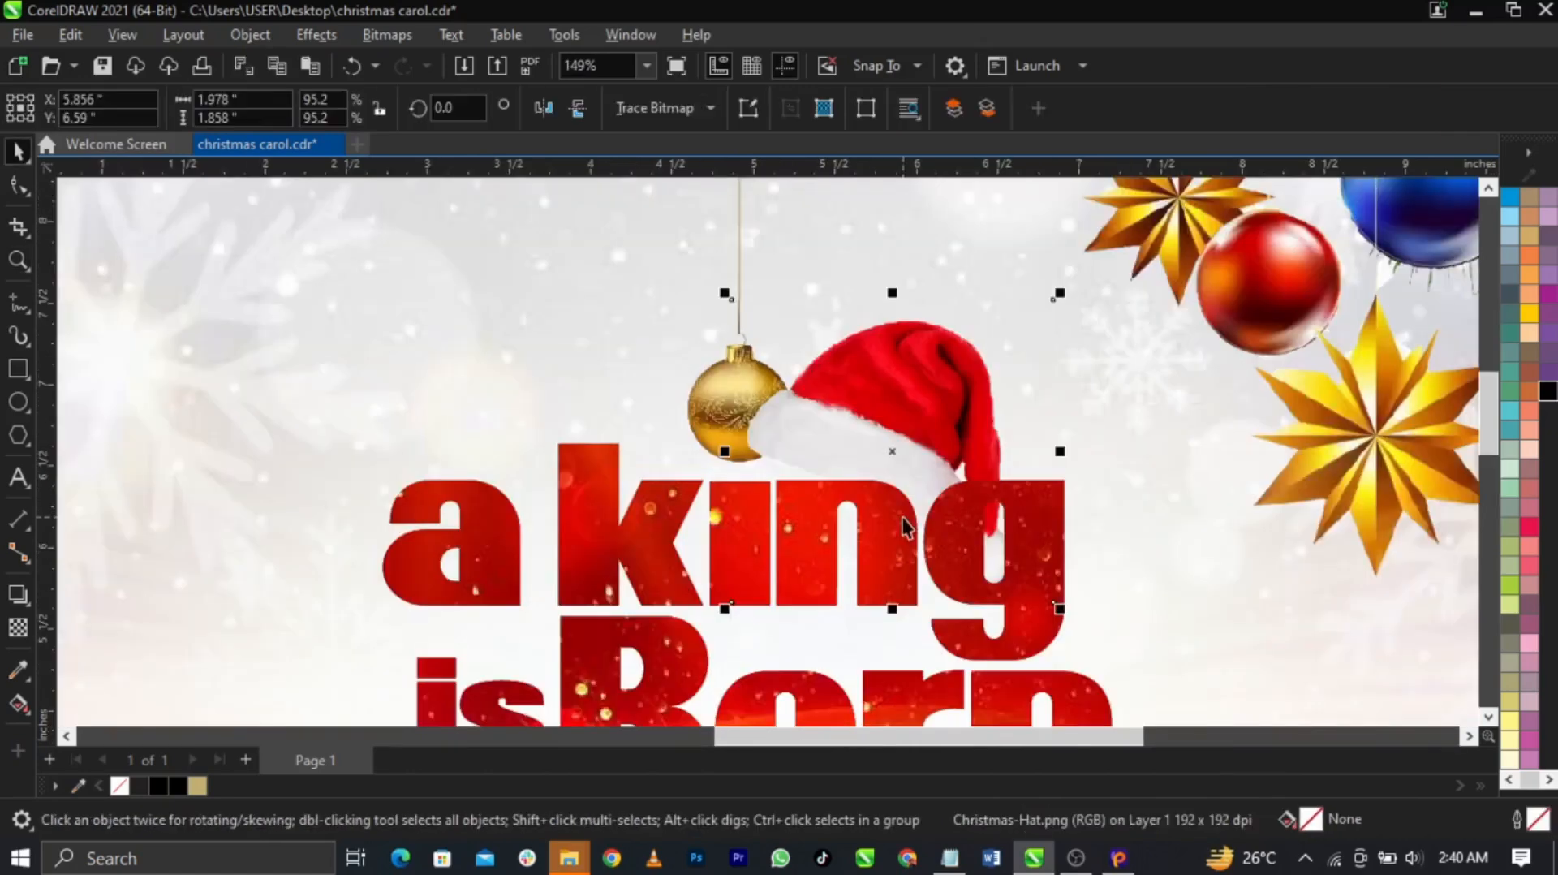
Scale the hat to 38.5%, rotate it to about 328.8°, and seat it on the bauble
drag(1063, 293, 958, 388)
drag(913, 459, 811, 366)
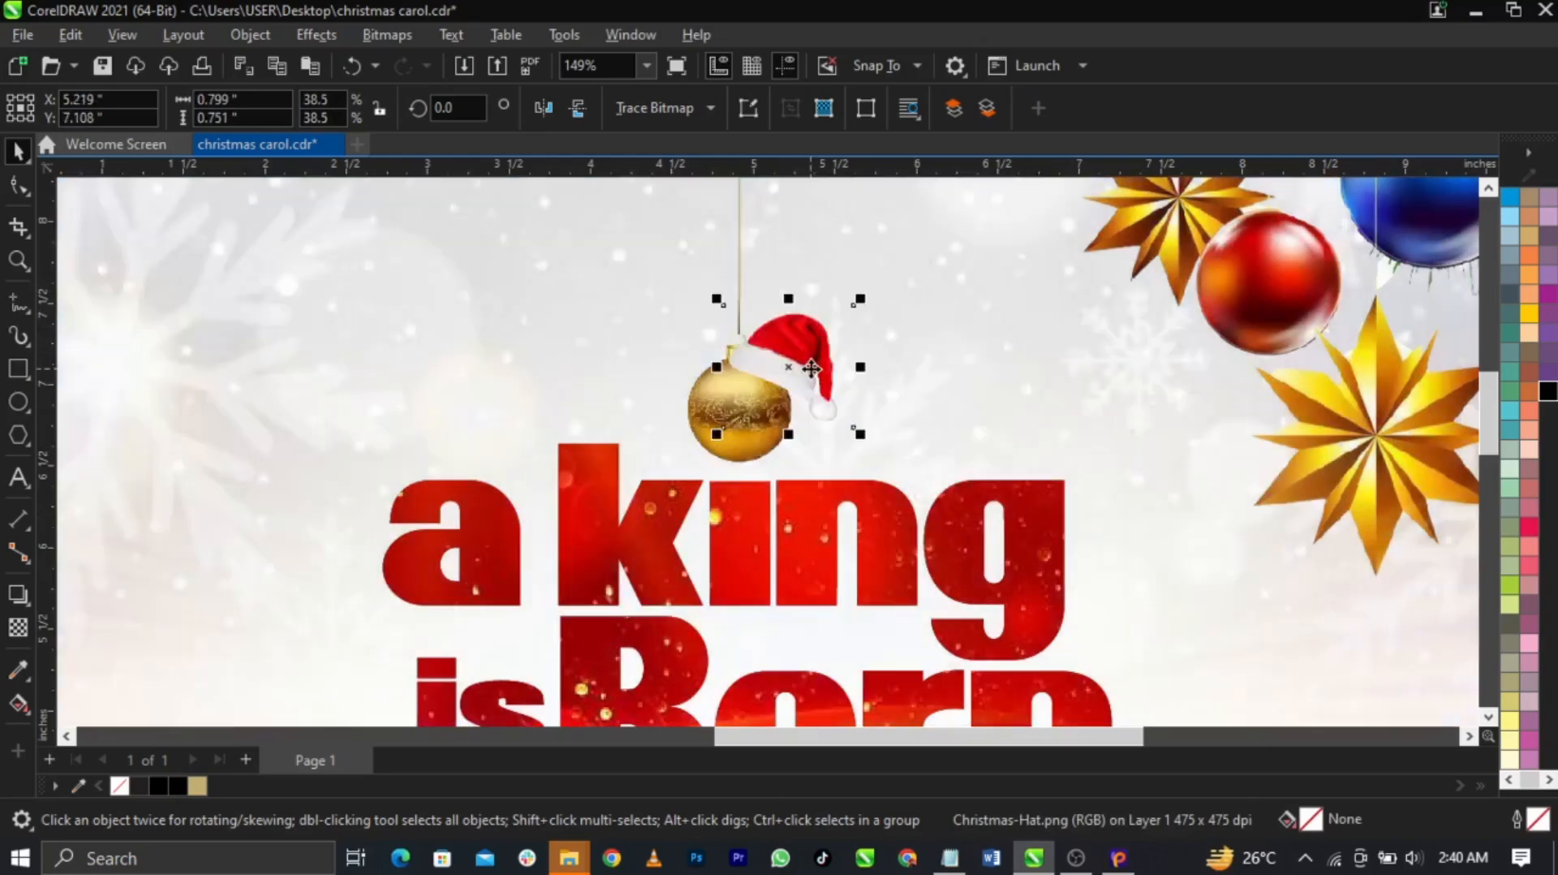
scroll(810, 362, up, 3)
drag(901, 258, 932, 333)
drag(834, 354, 838, 348)
scroll(837, 348, down, 5)
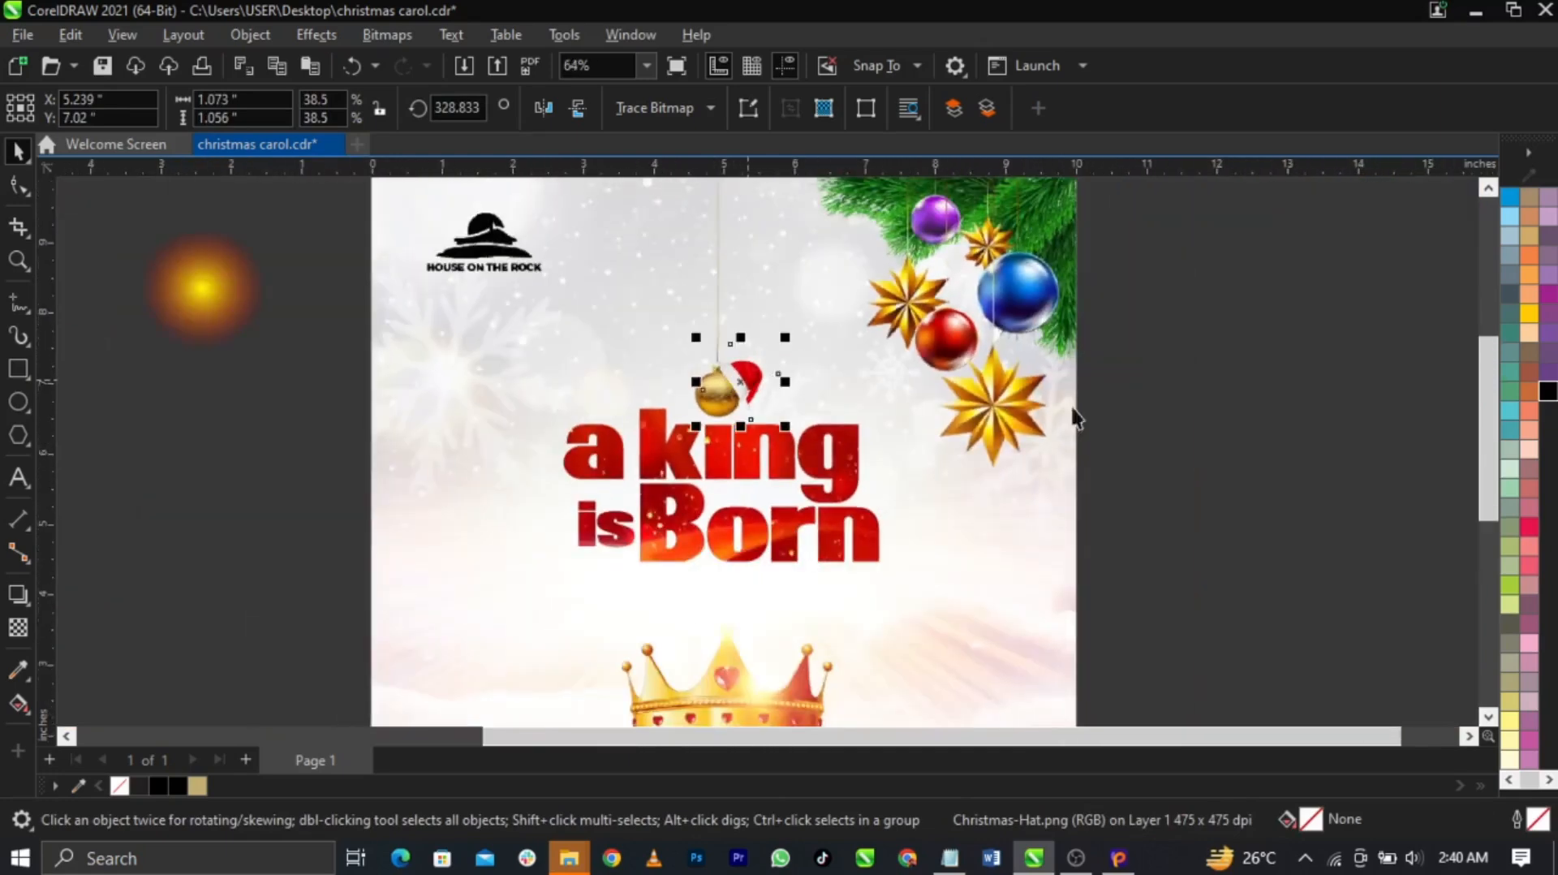
click(1203, 414)
scroll(709, 365, down, 2)
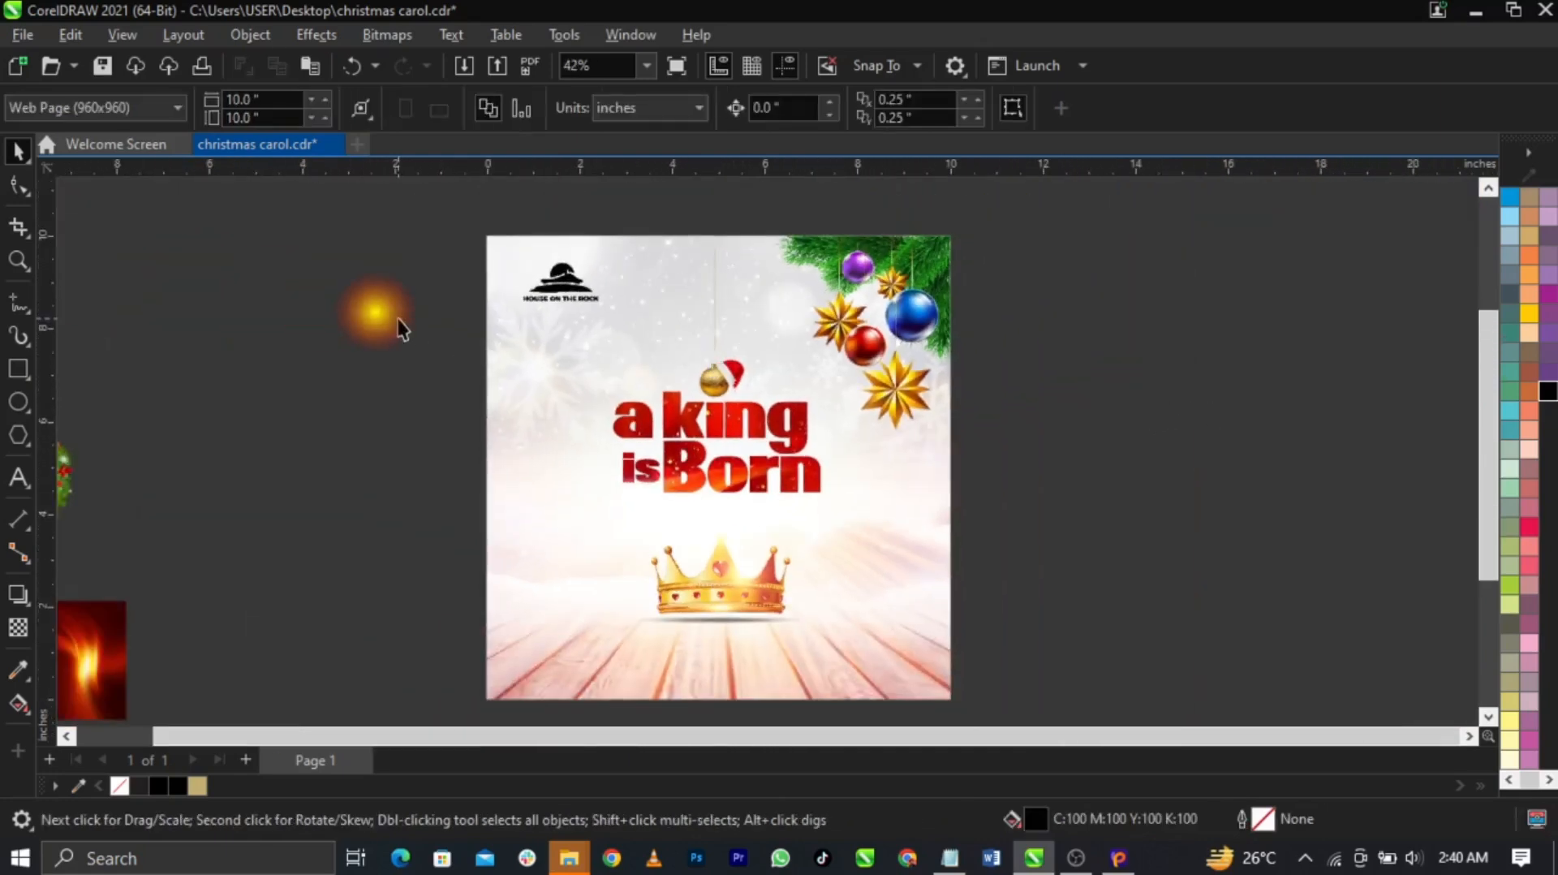
Place the red flame image in front over the title, blended in Screen mode and enlarged
drag(376, 313, 489, 406)
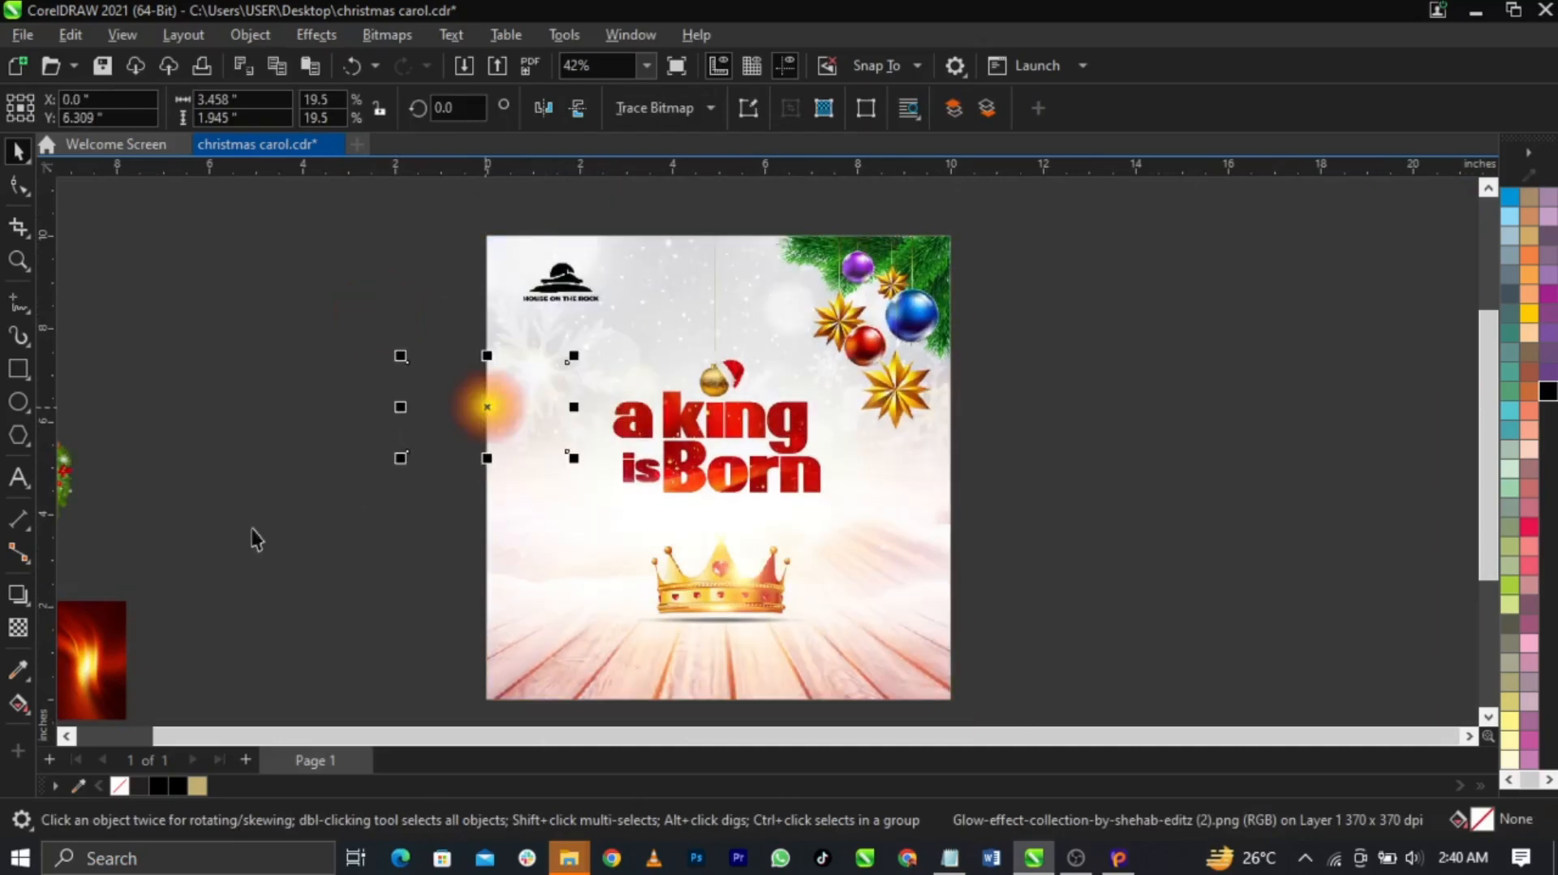
drag(122, 652, 839, 325)
key(shift+Page_Up)
drag(760, 432, 765, 414)
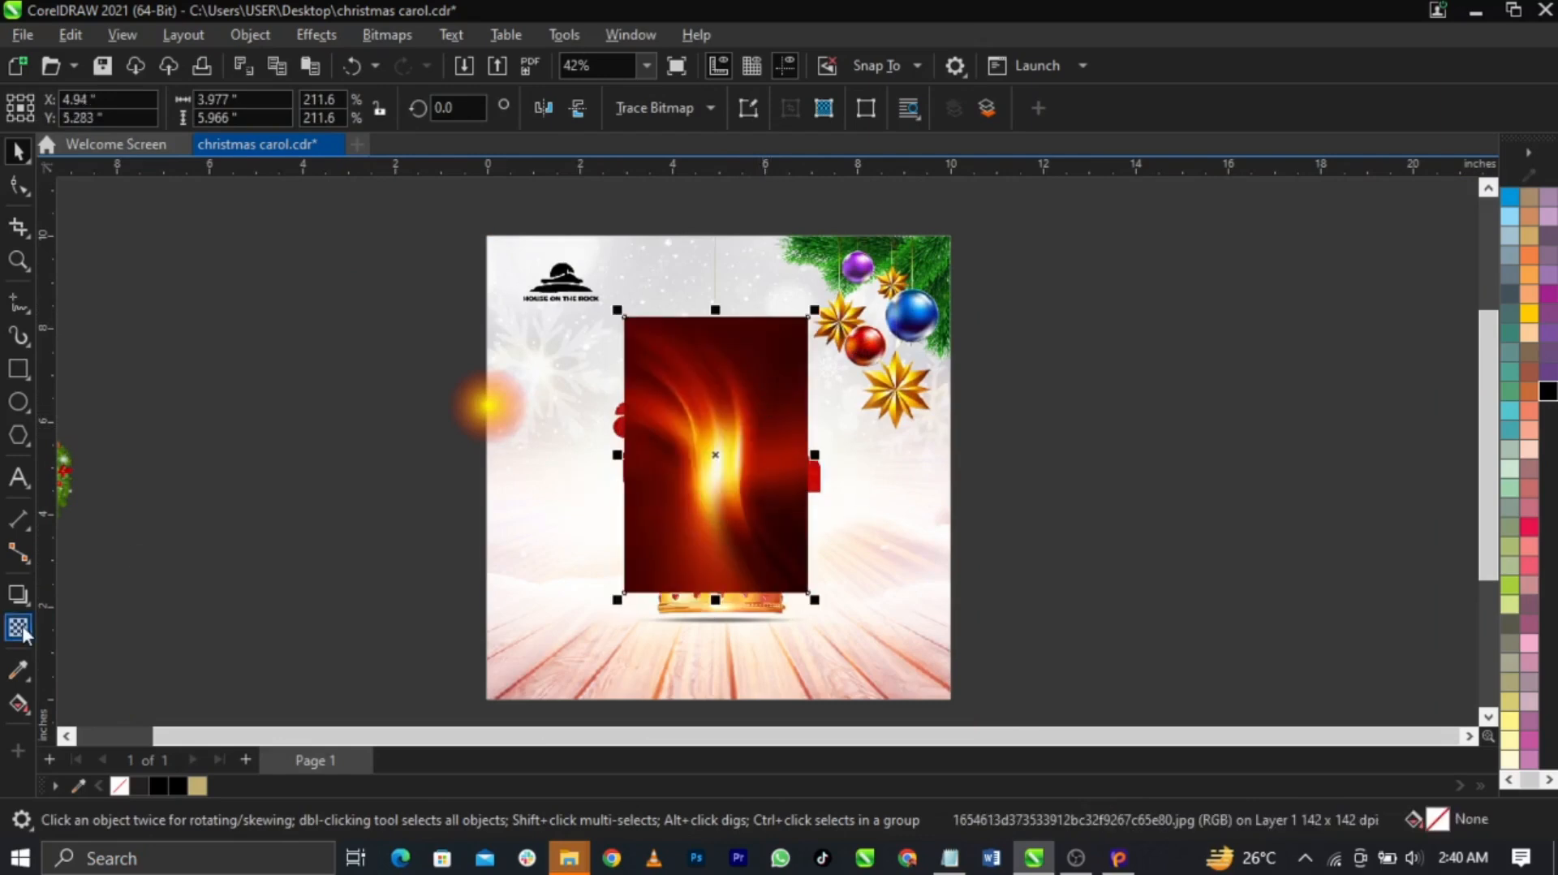
click(19, 627)
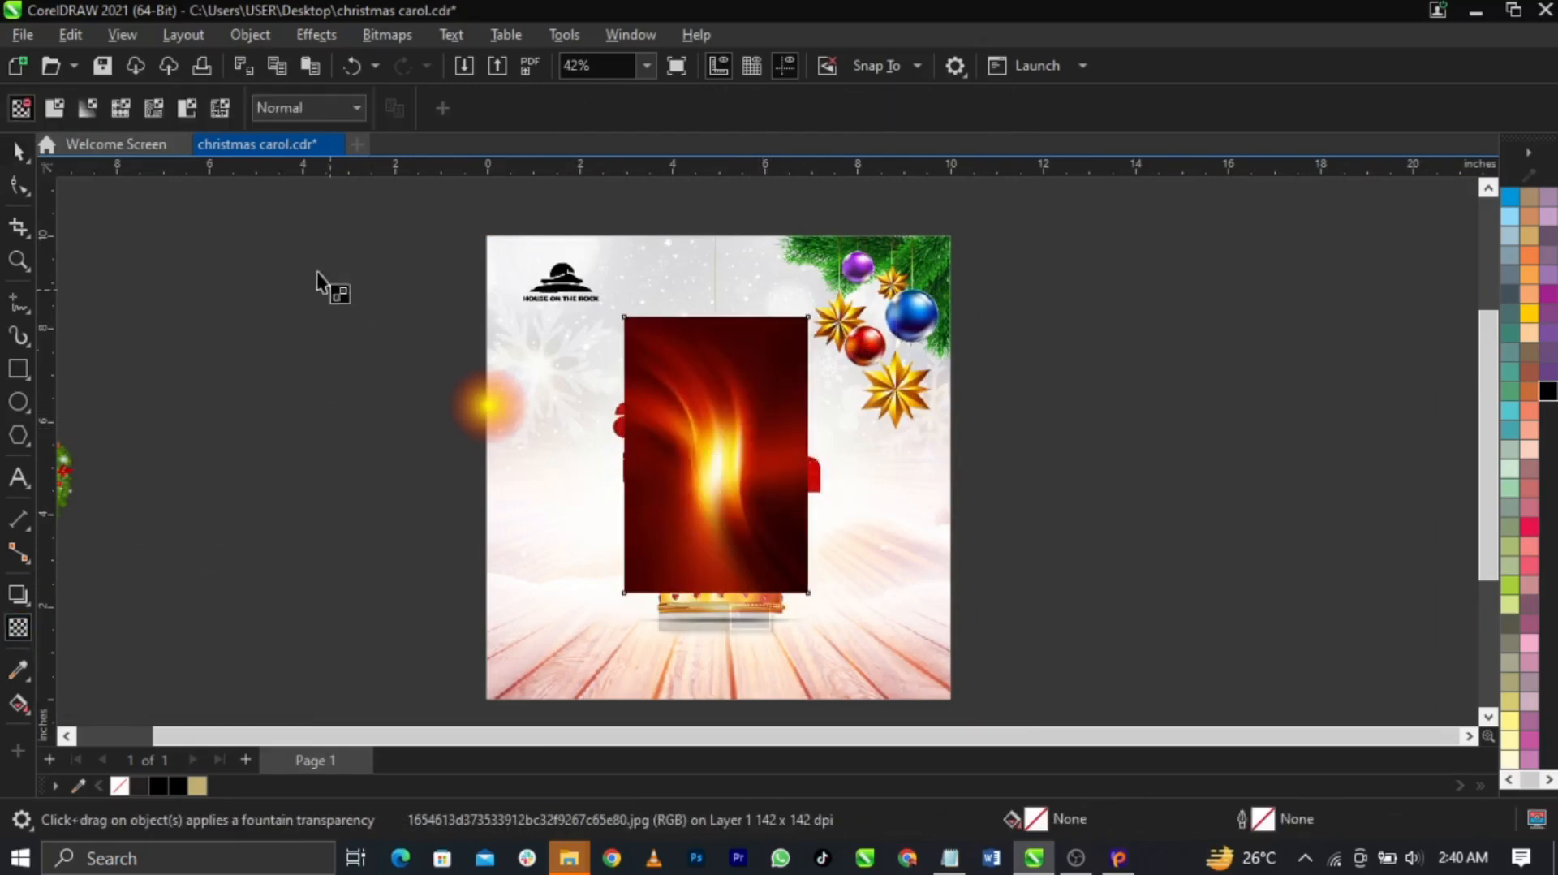
click(302, 107)
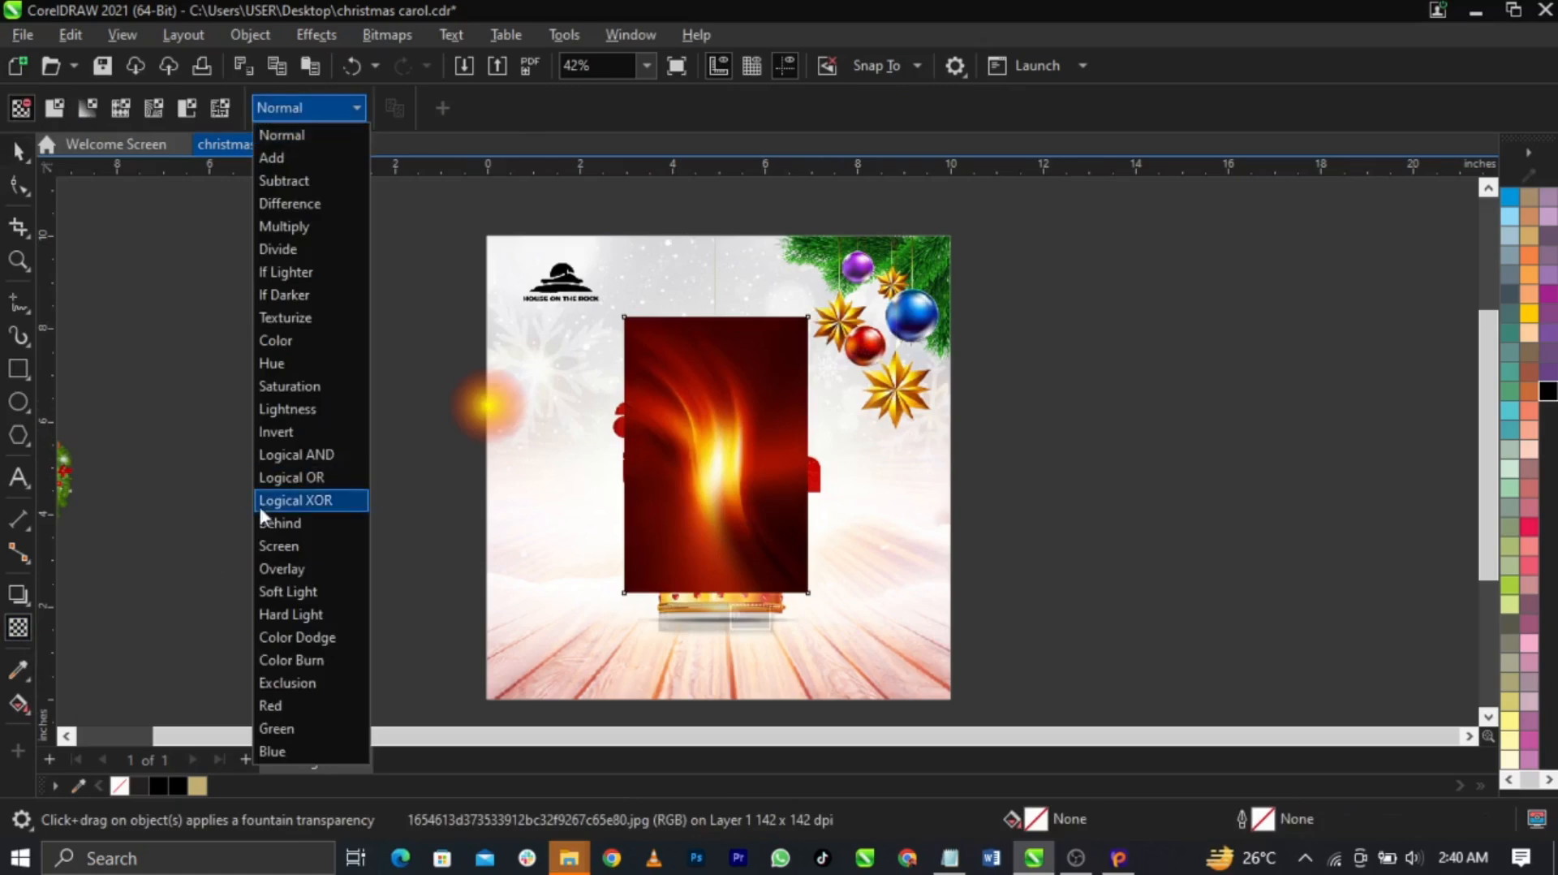
click(279, 542)
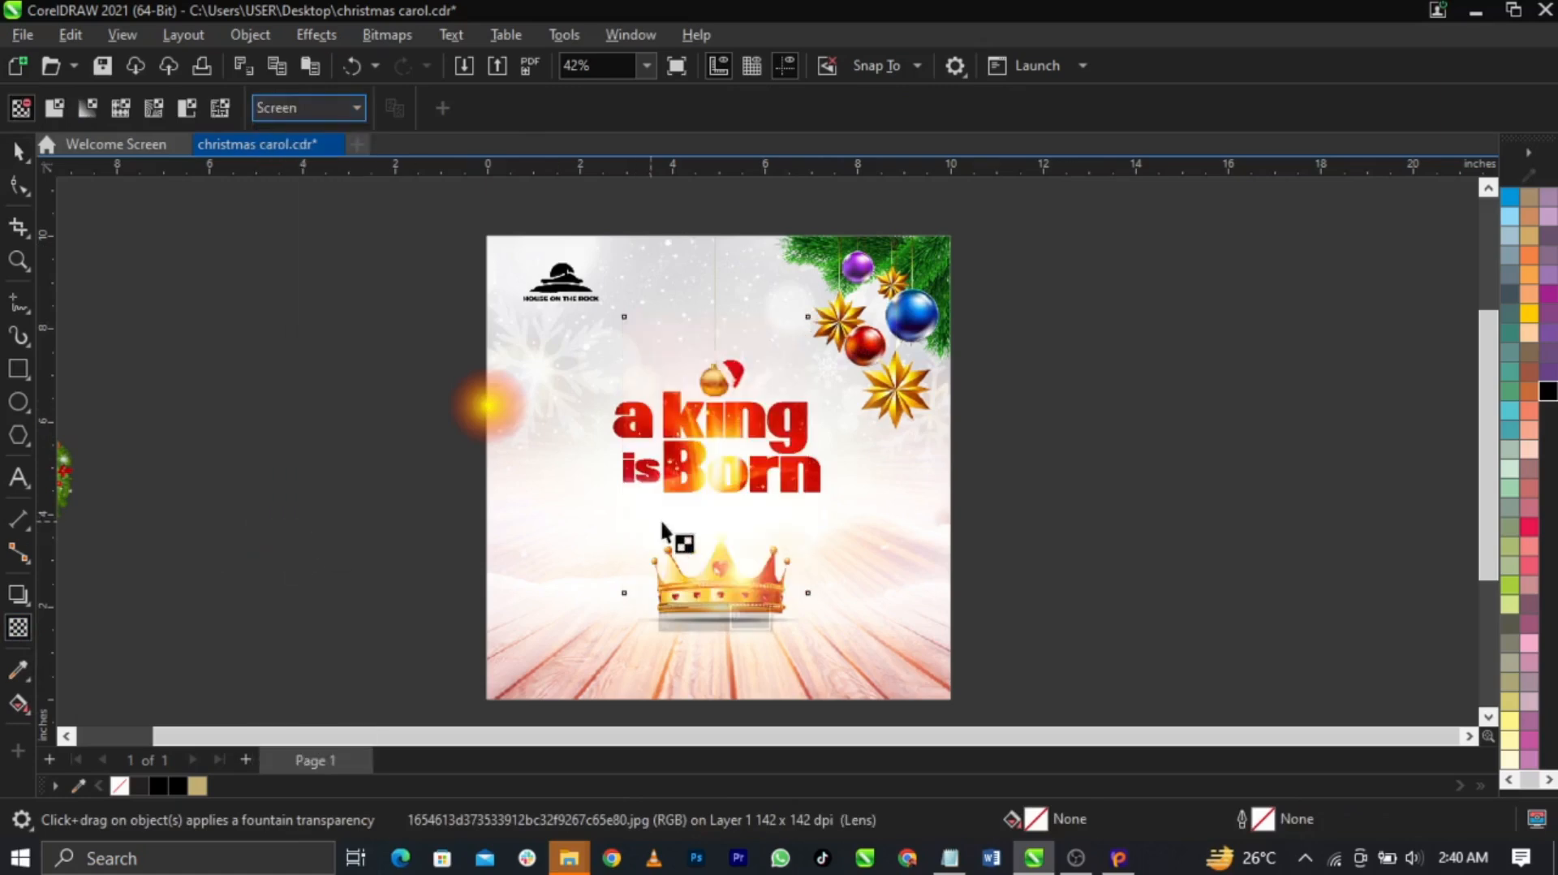
key(space)
drag(718, 464, 721, 476)
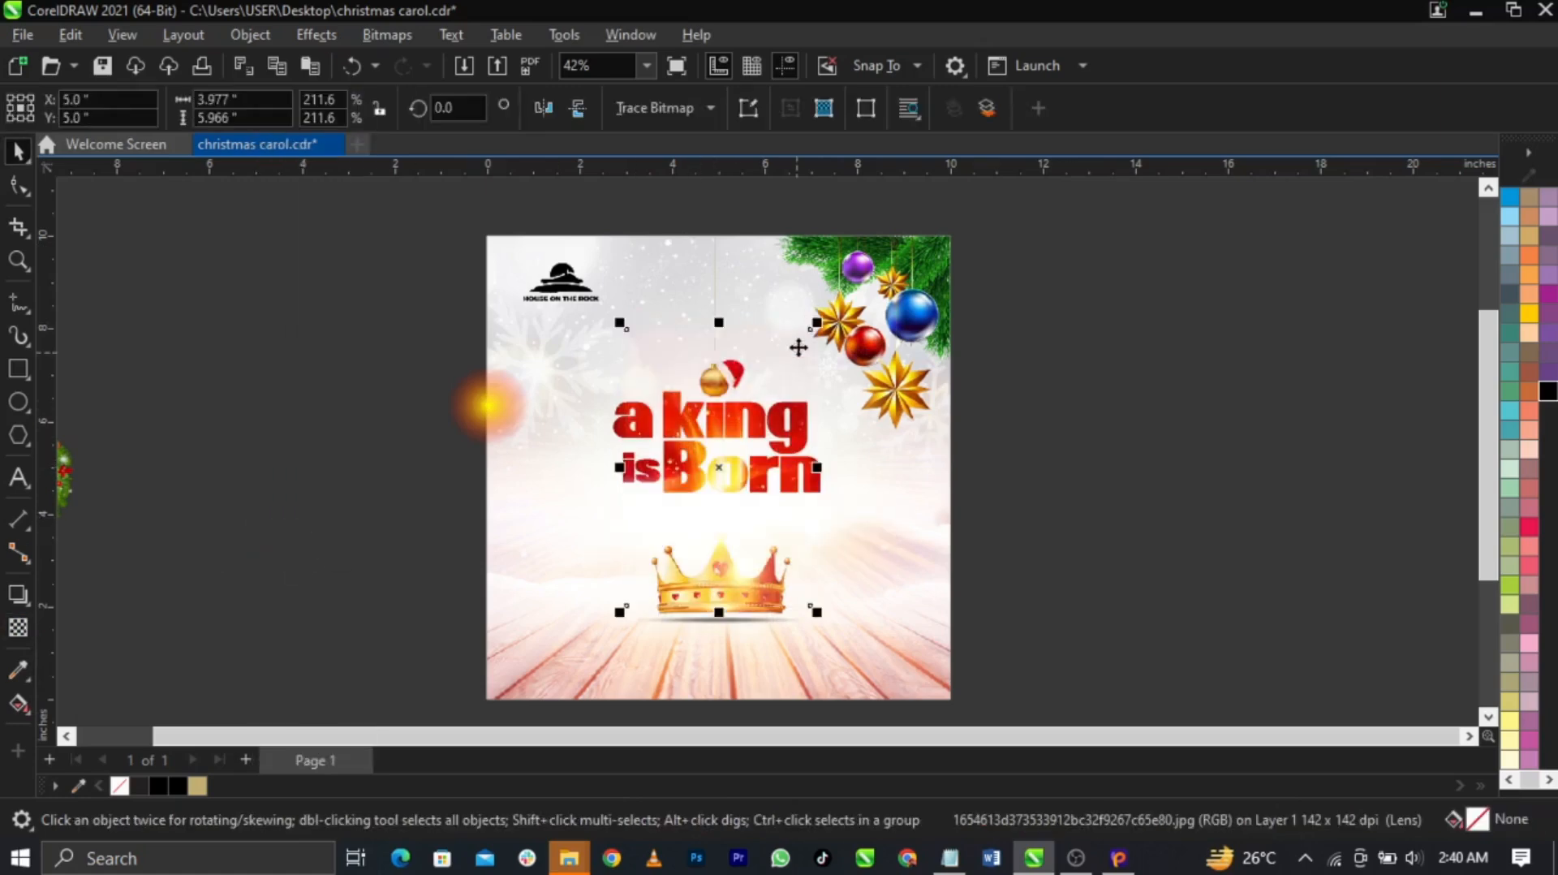
mouse_move(817, 325)
mouse_down()
mouse_move(853, 274)
mouse_move(834, 325)
mouse_move(809, 337)
mouse_up()
drag(744, 468, 743, 442)
Blend the yellow glow in Screen mode, move it onto the title, and shrink it to 16.1%
scroll(743, 442, up, 2)
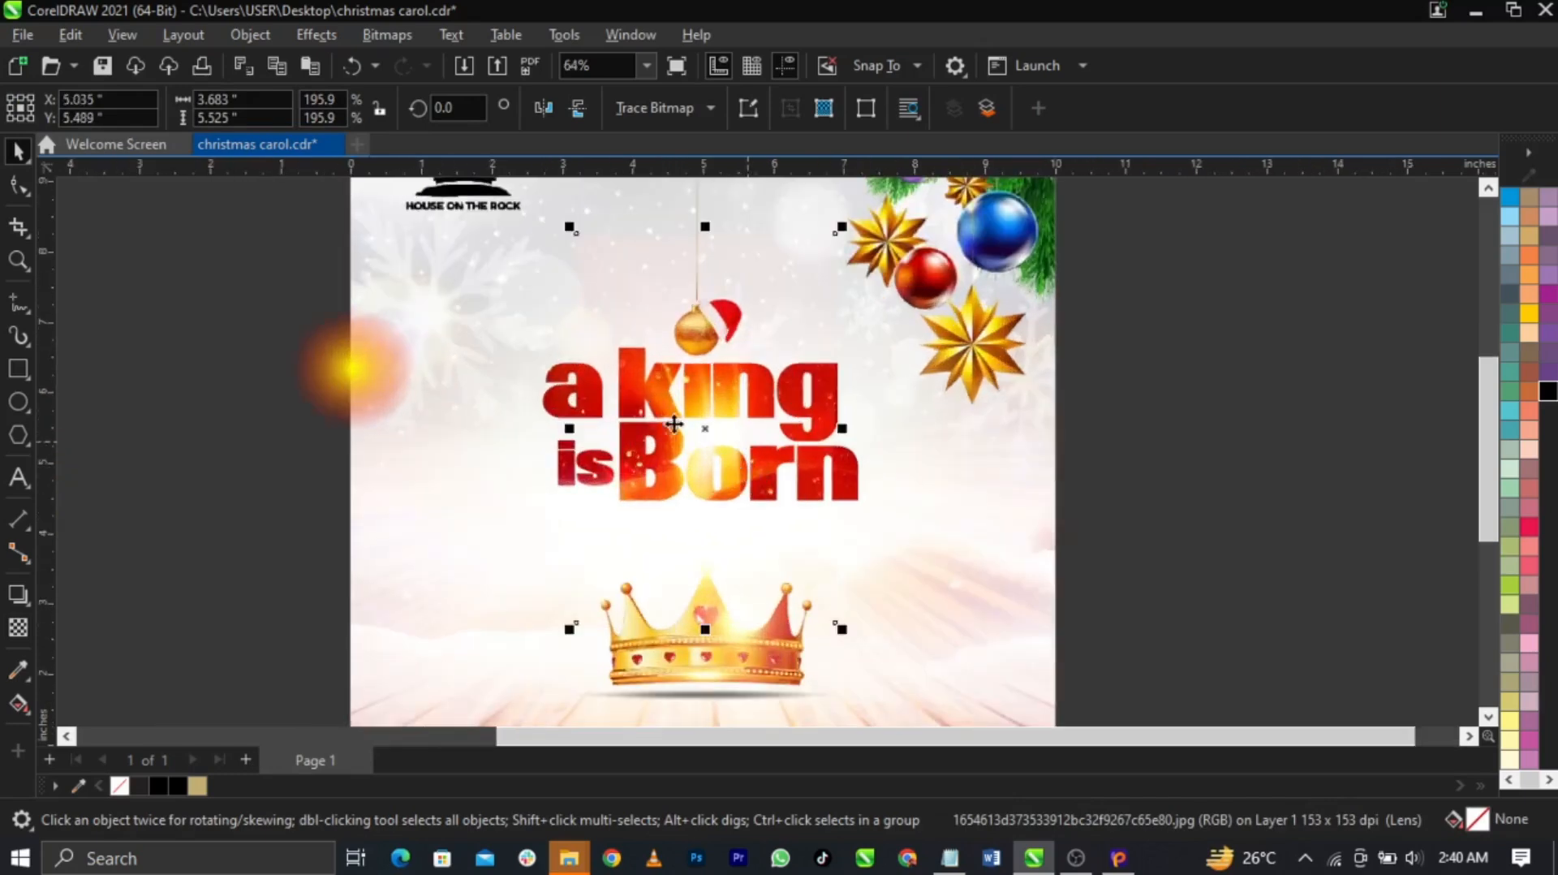
click(380, 370)
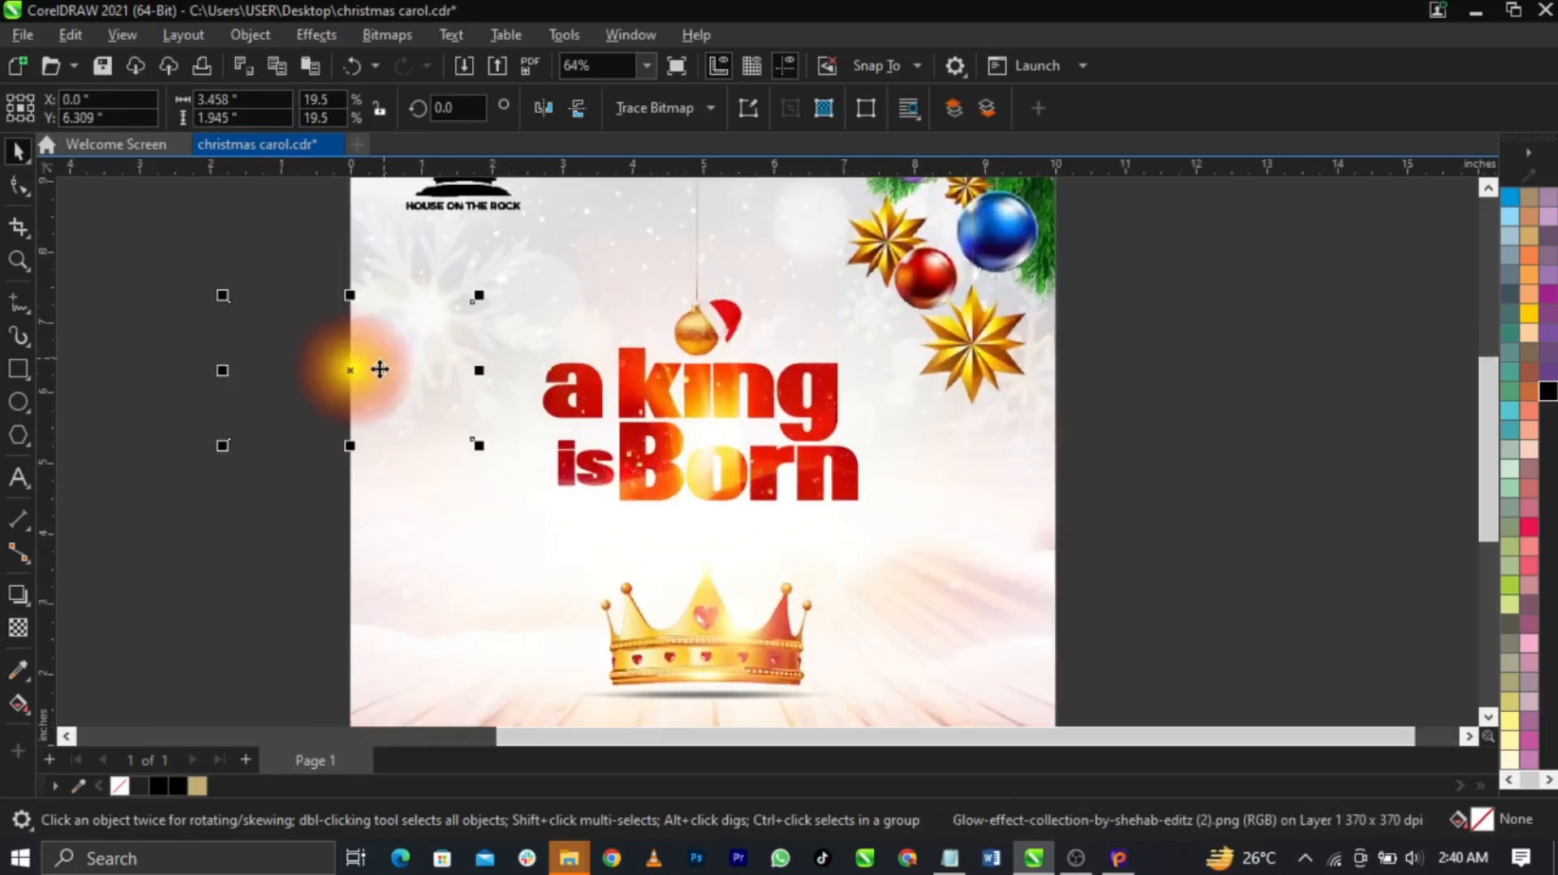
click(17, 629)
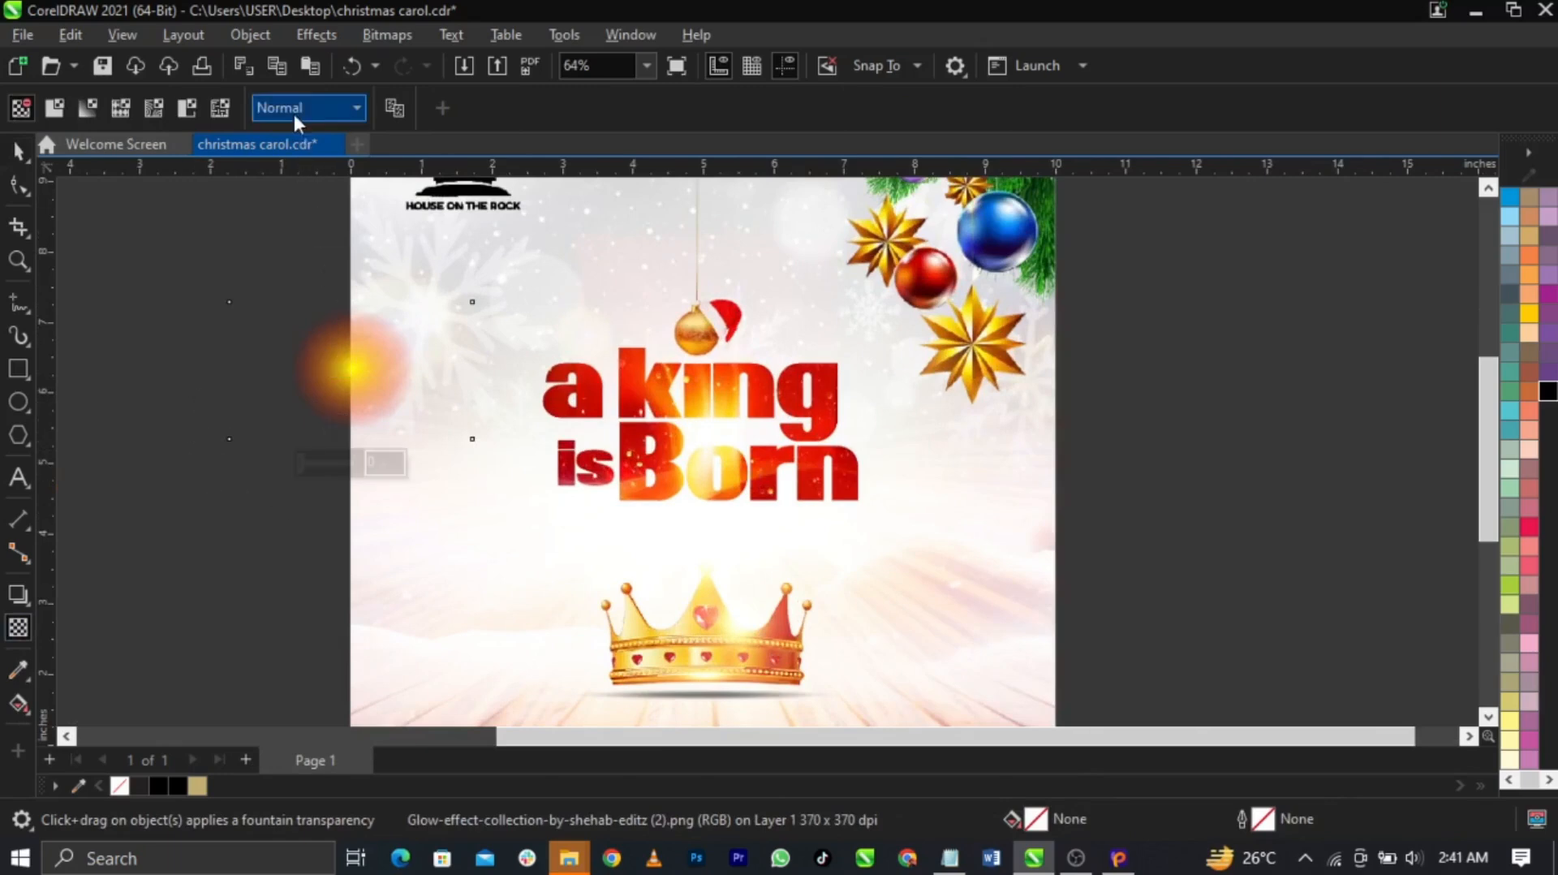
click(297, 112)
click(277, 546)
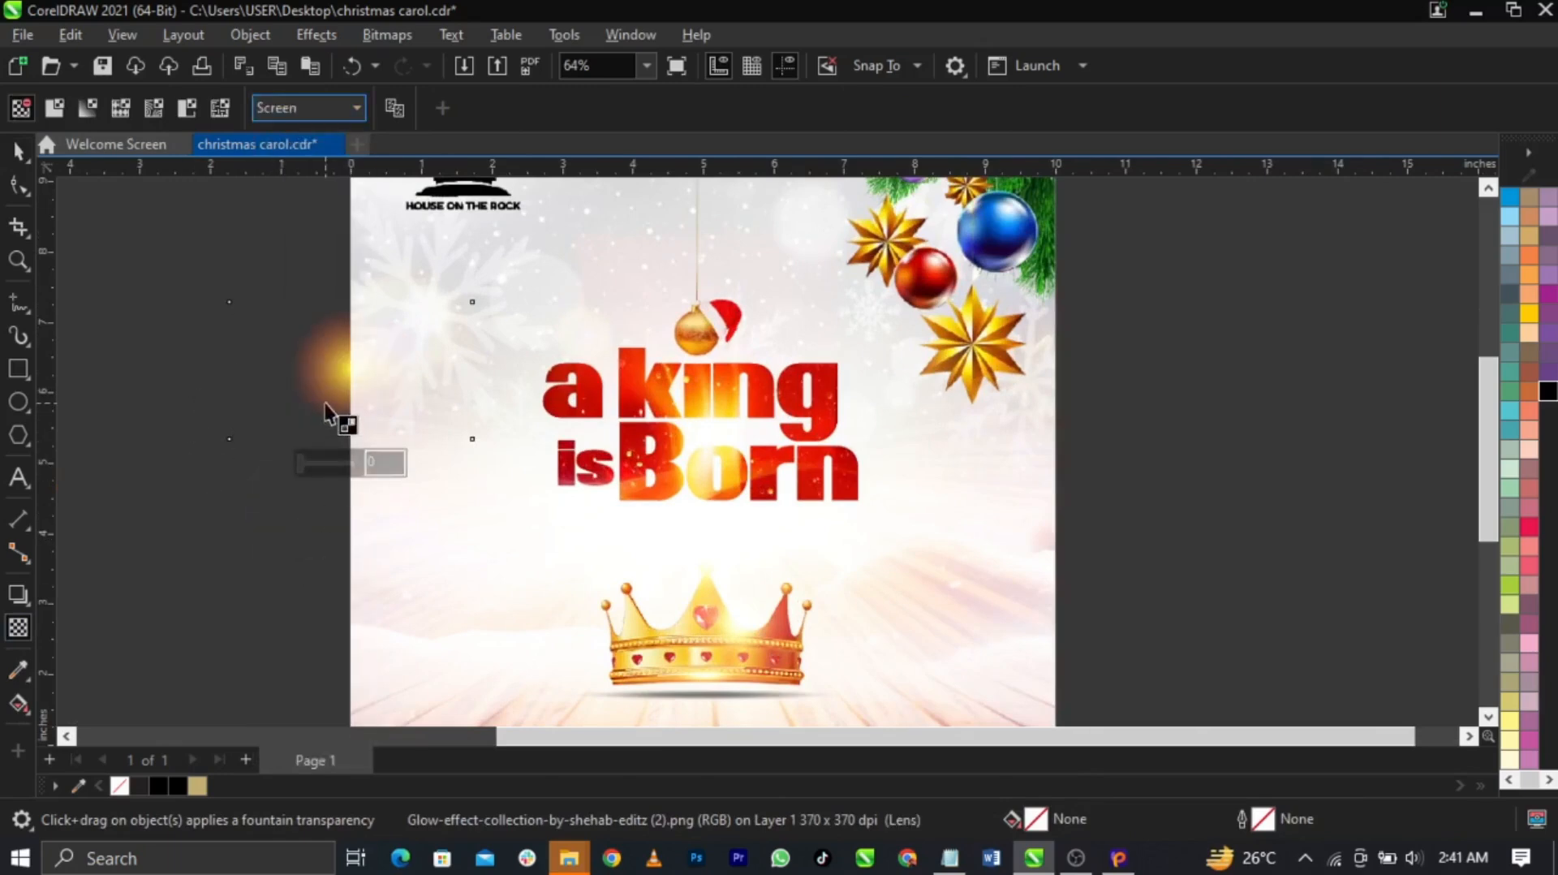
key(space)
drag(317, 373, 685, 363)
scroll(712, 347, up, 3)
drag(974, 529, 917, 527)
scroll(649, 394, down, 5)
Move the wreath off to the right of the page
click(1097, 463)
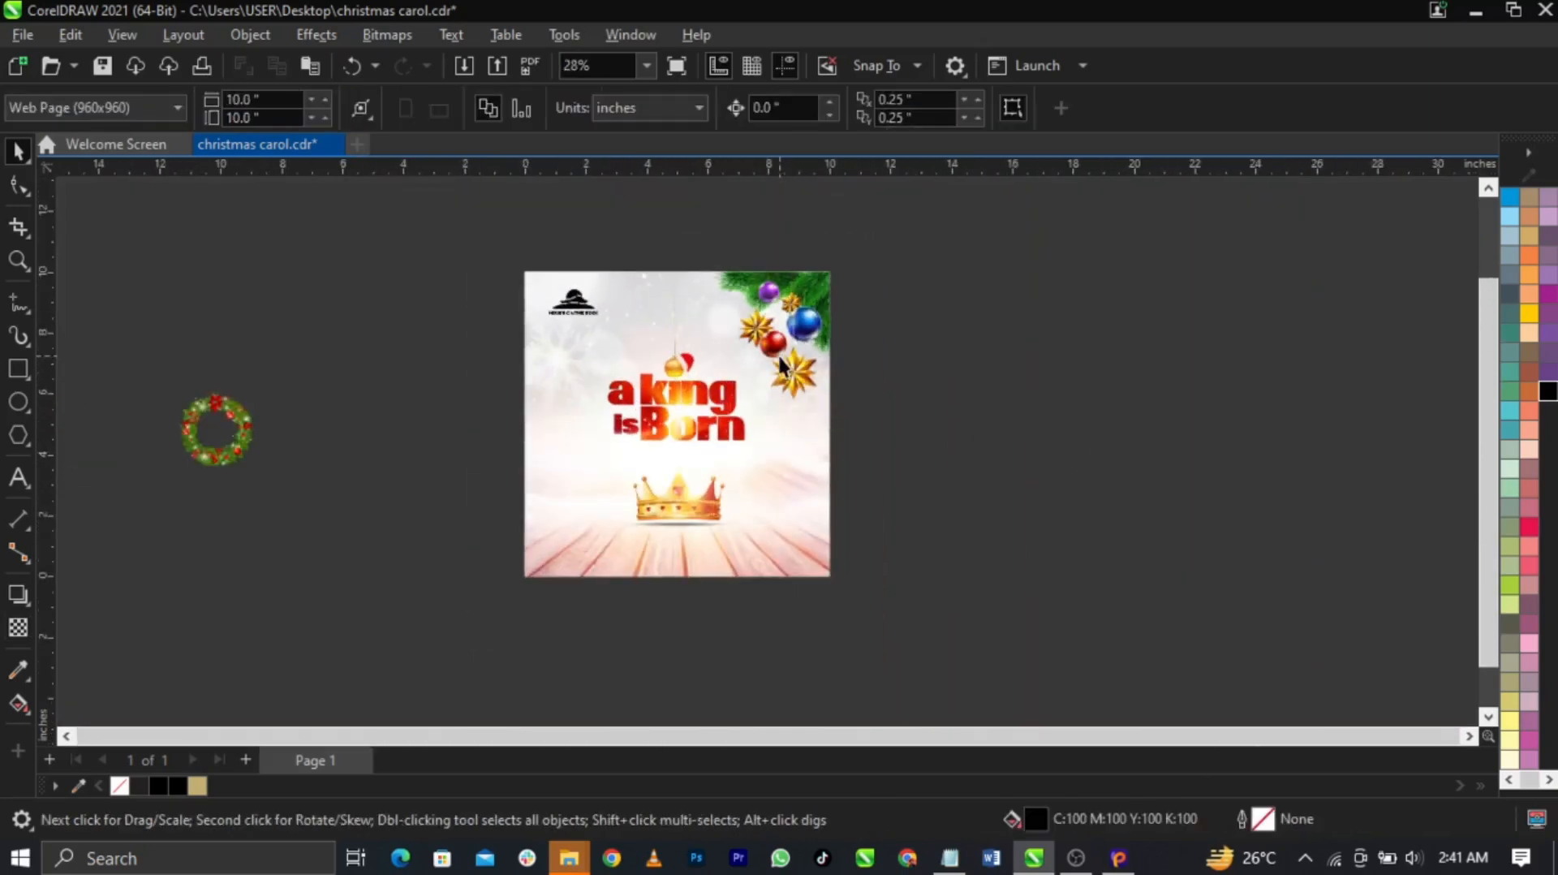
drag(224, 444, 941, 508)
scroll(793, 530, up, 2)
click(929, 618)
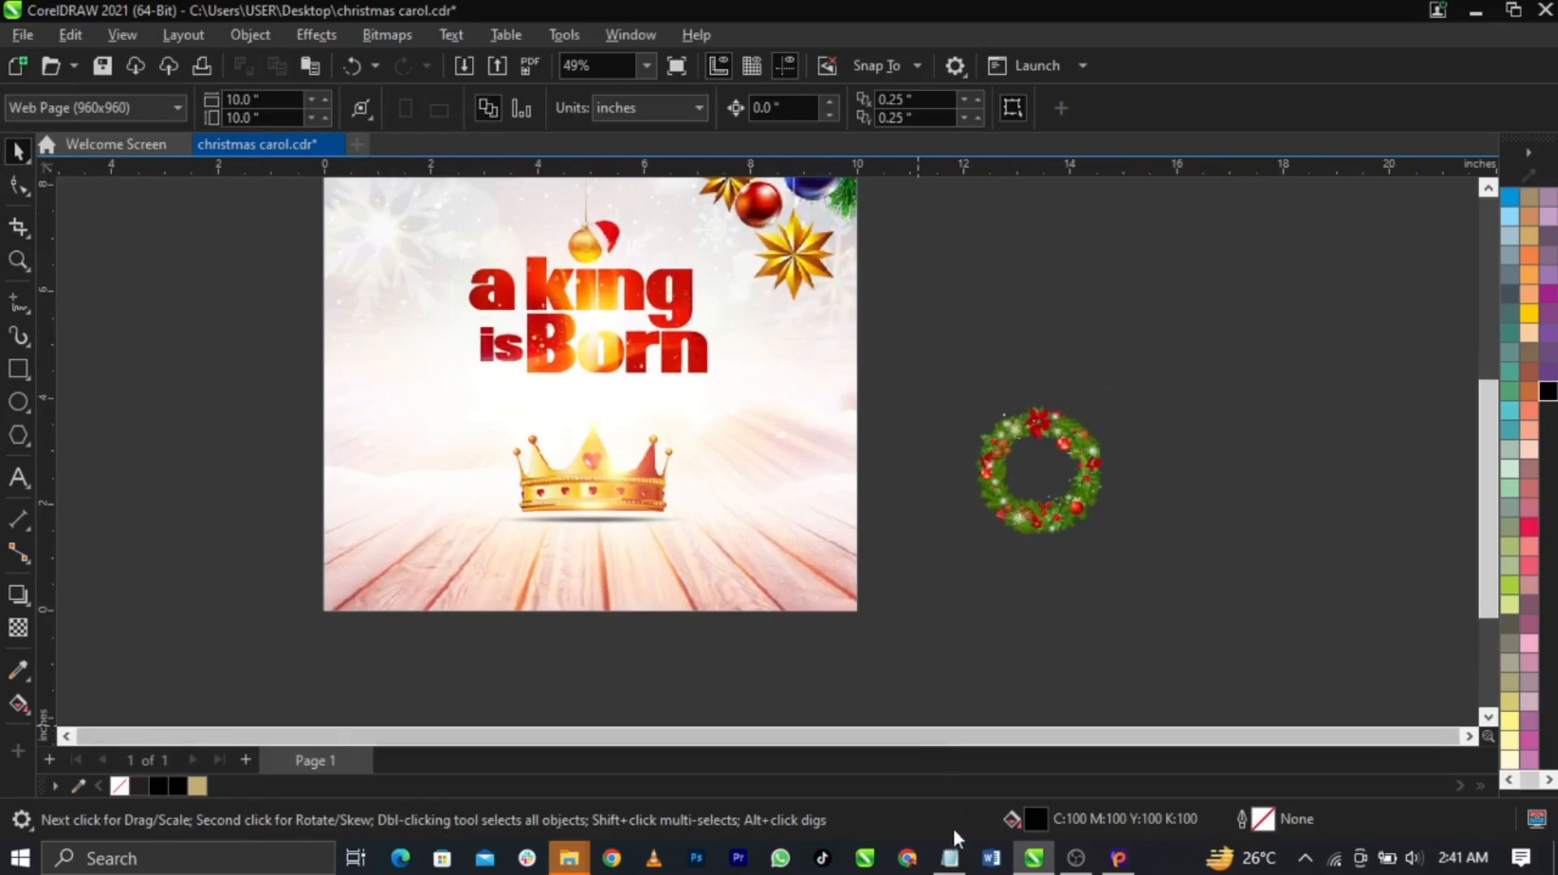
Copy the MINISTERING credits from the text notes and paste them as text below the page
click(949, 858)
drag(1217, 565, 991, 367)
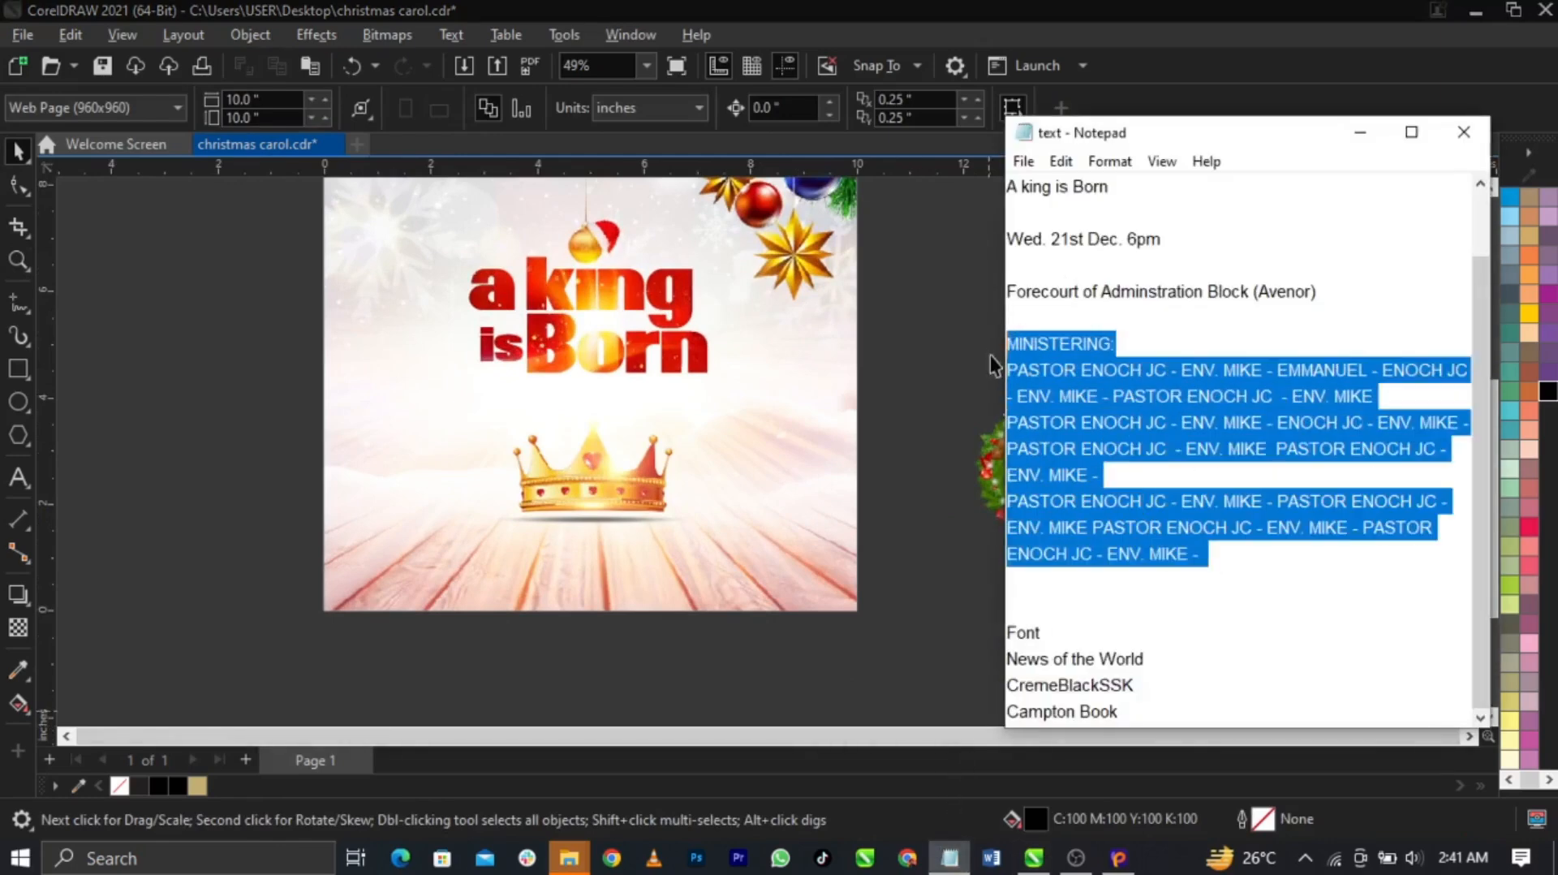
click(548, 526)
key(F8)
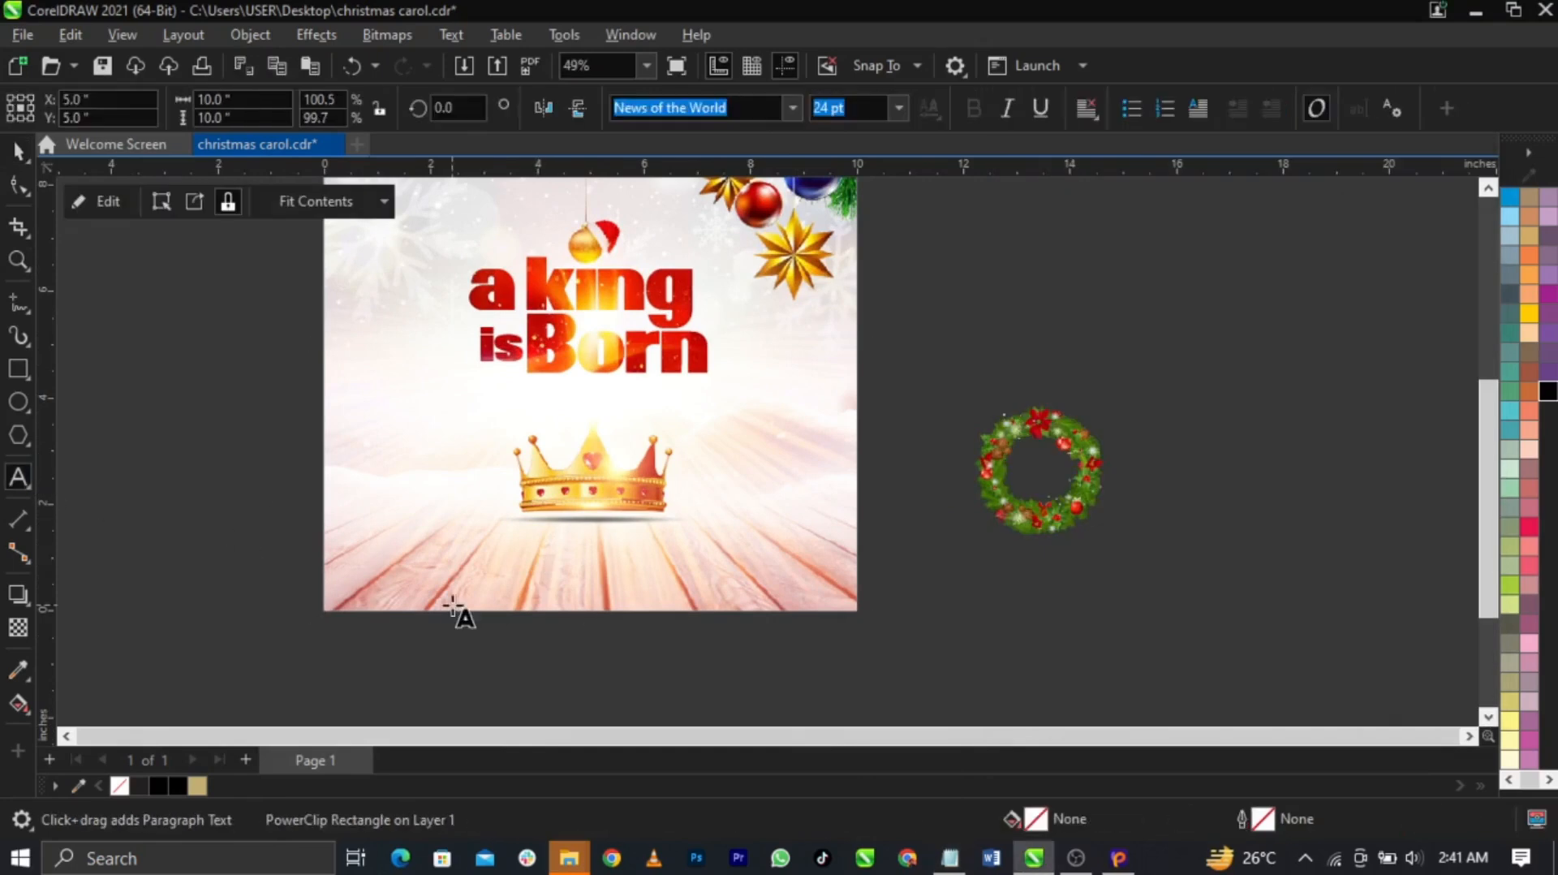
click(460, 583)
key(ctrl+v)
key(Escape)
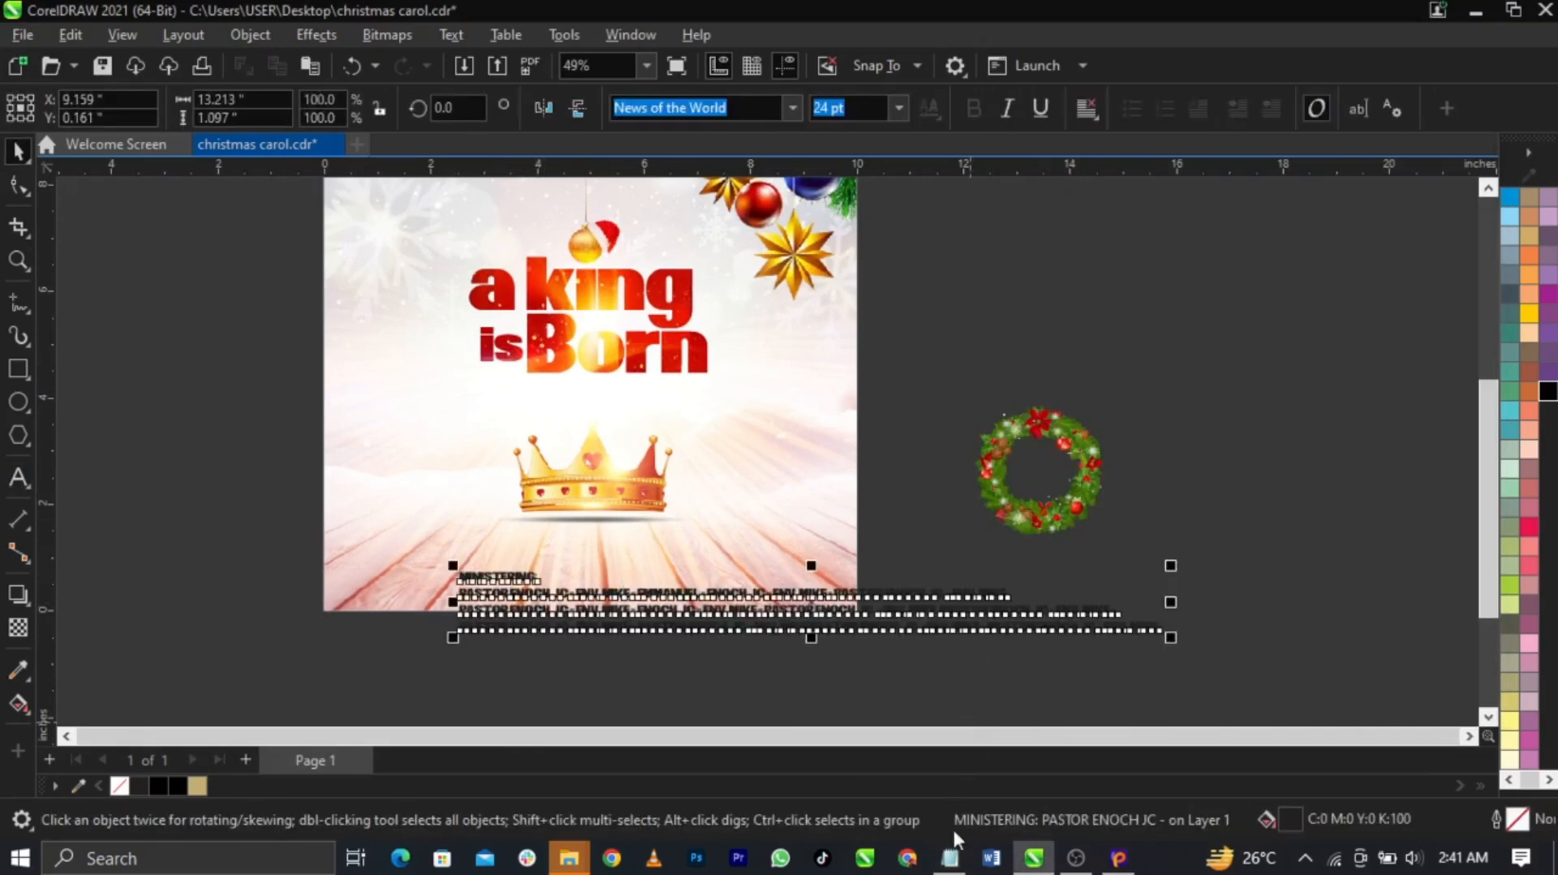
Change the credits text font to CremeBlackSSK
click(951, 858)
click(1146, 685)
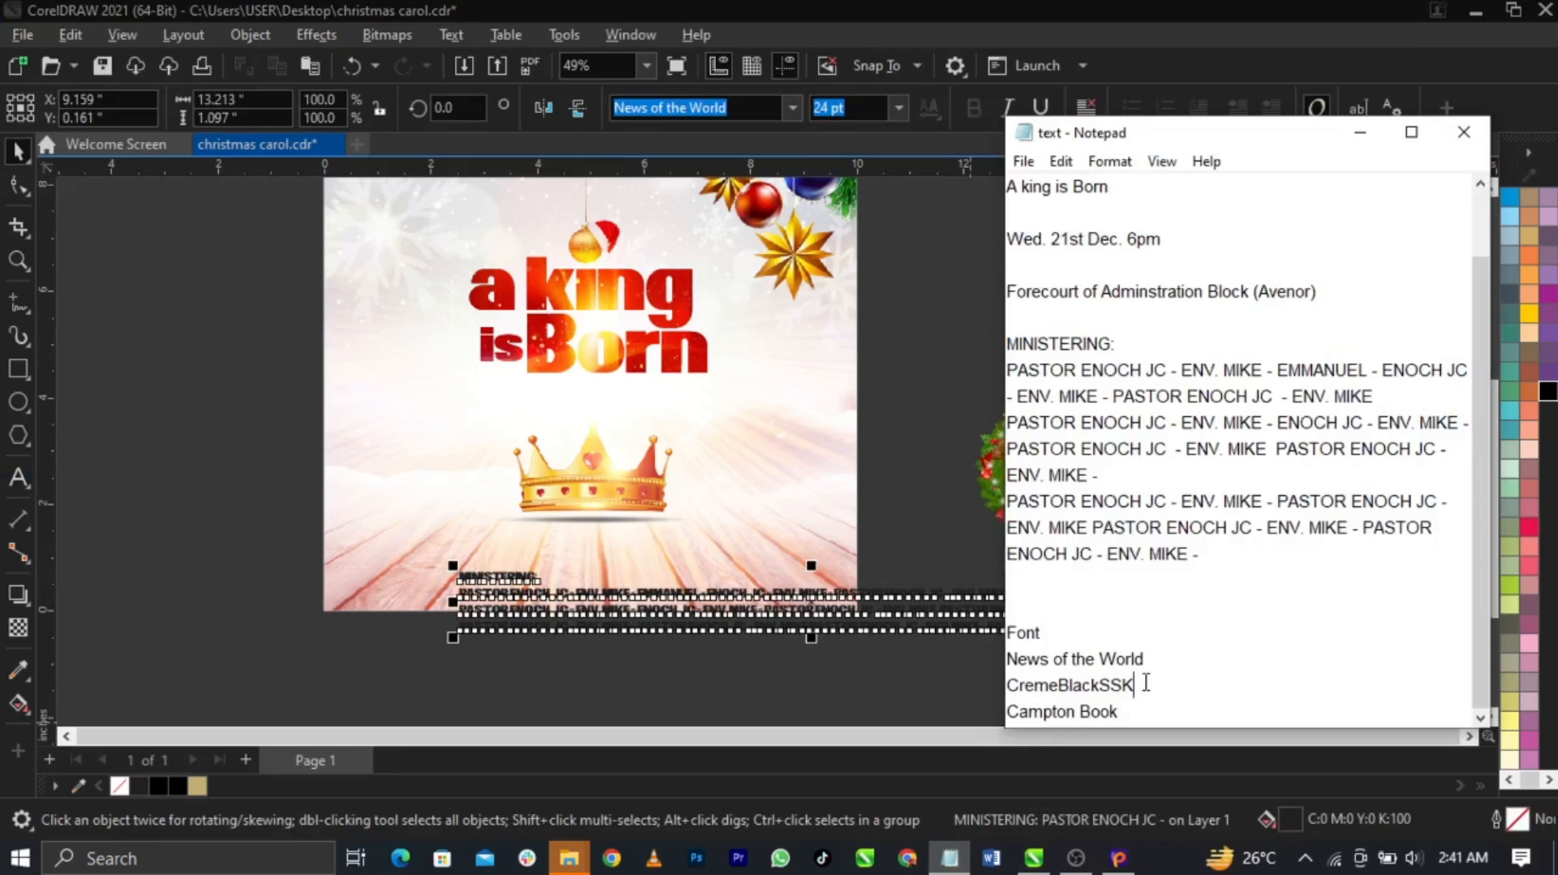
click(747, 621)
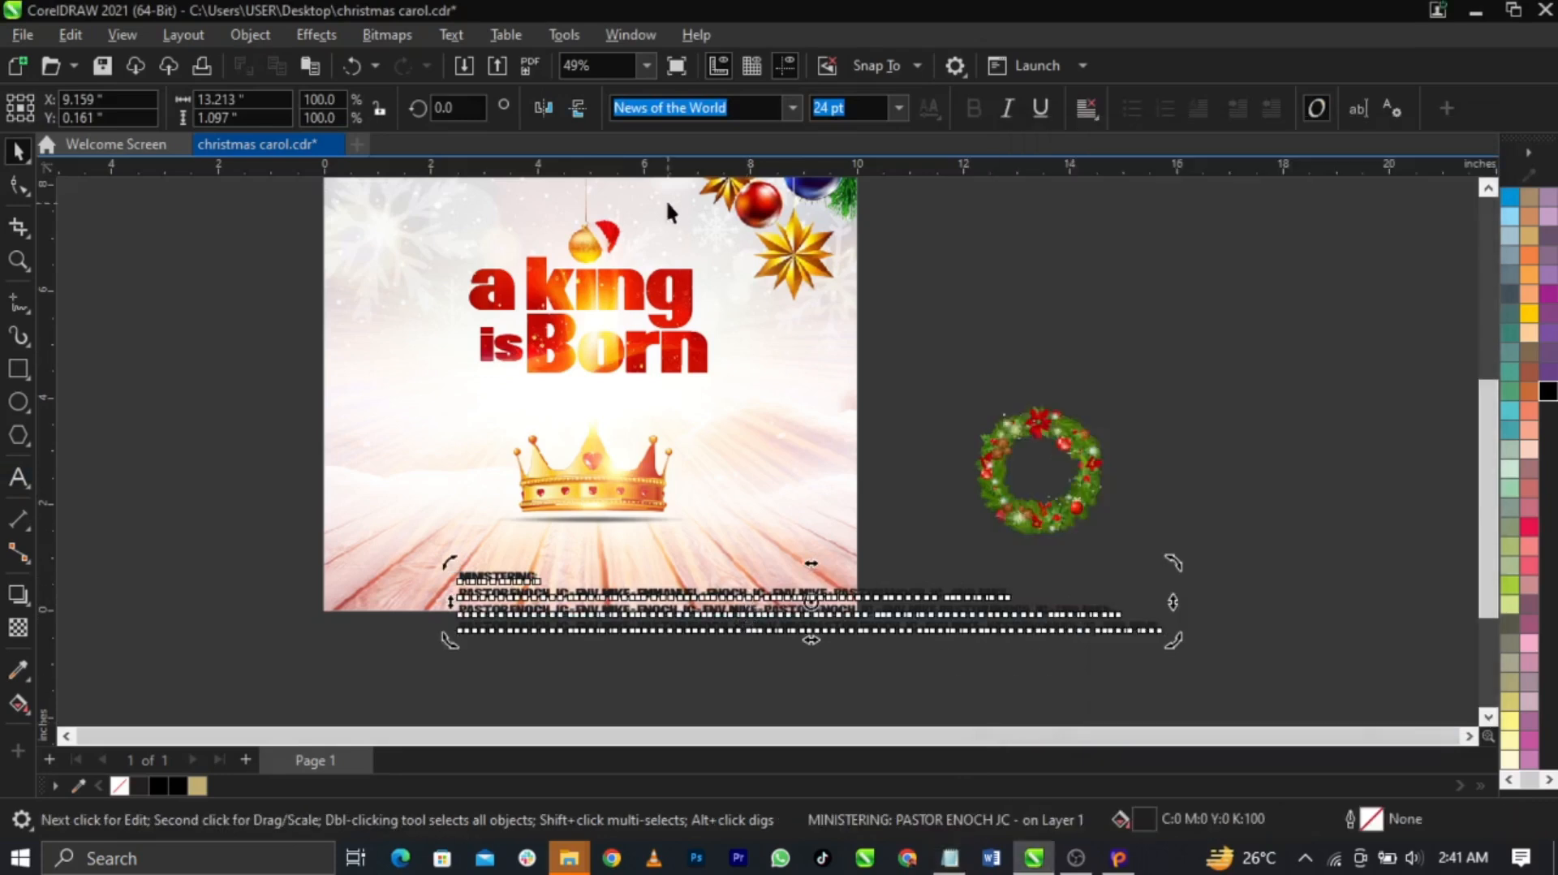
text(CremeBlackSSK)
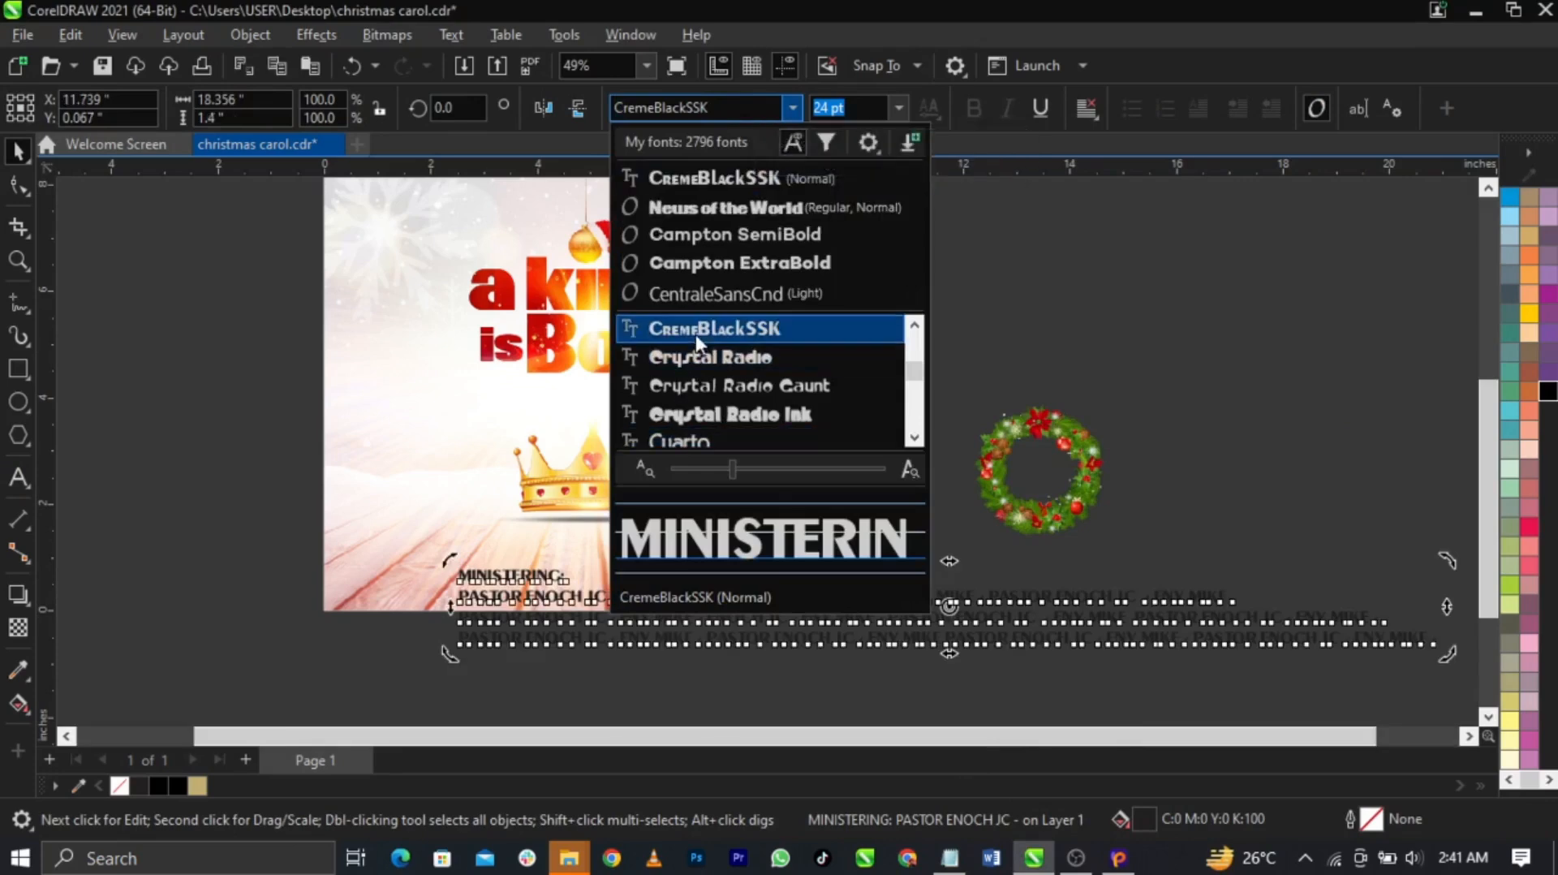
click(695, 334)
Shrink the credits to about 43%, move them to the flyer's bottom, and centre-justify them
drag(456, 661, 719, 671)
drag(899, 639, 577, 586)
double_click(666, 568)
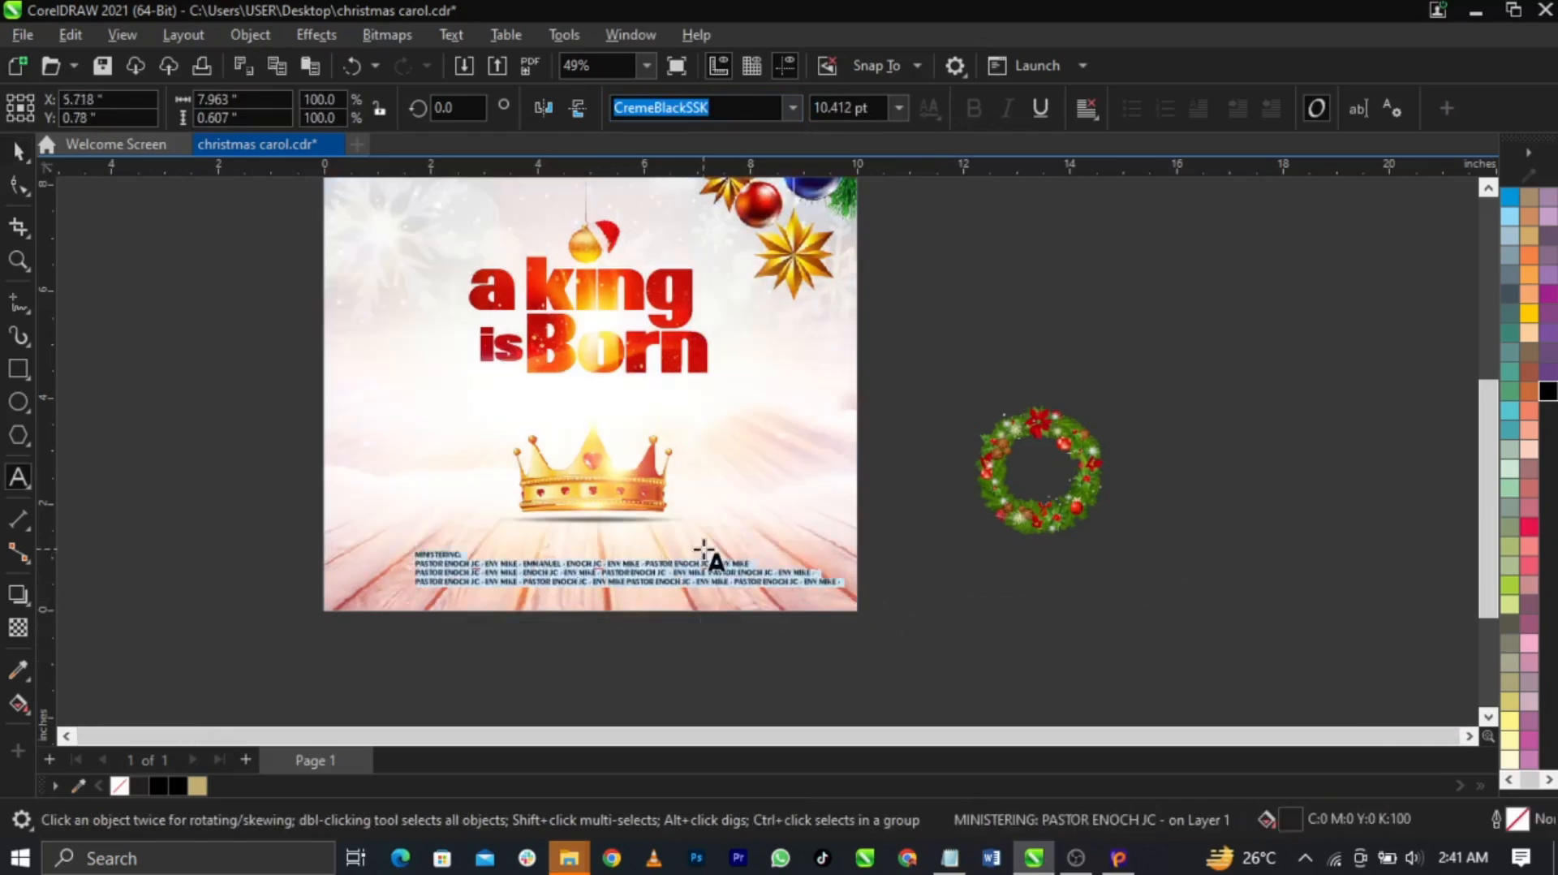
key(ctrl+e)
key(ctrl+space)
shift+click(788, 545)
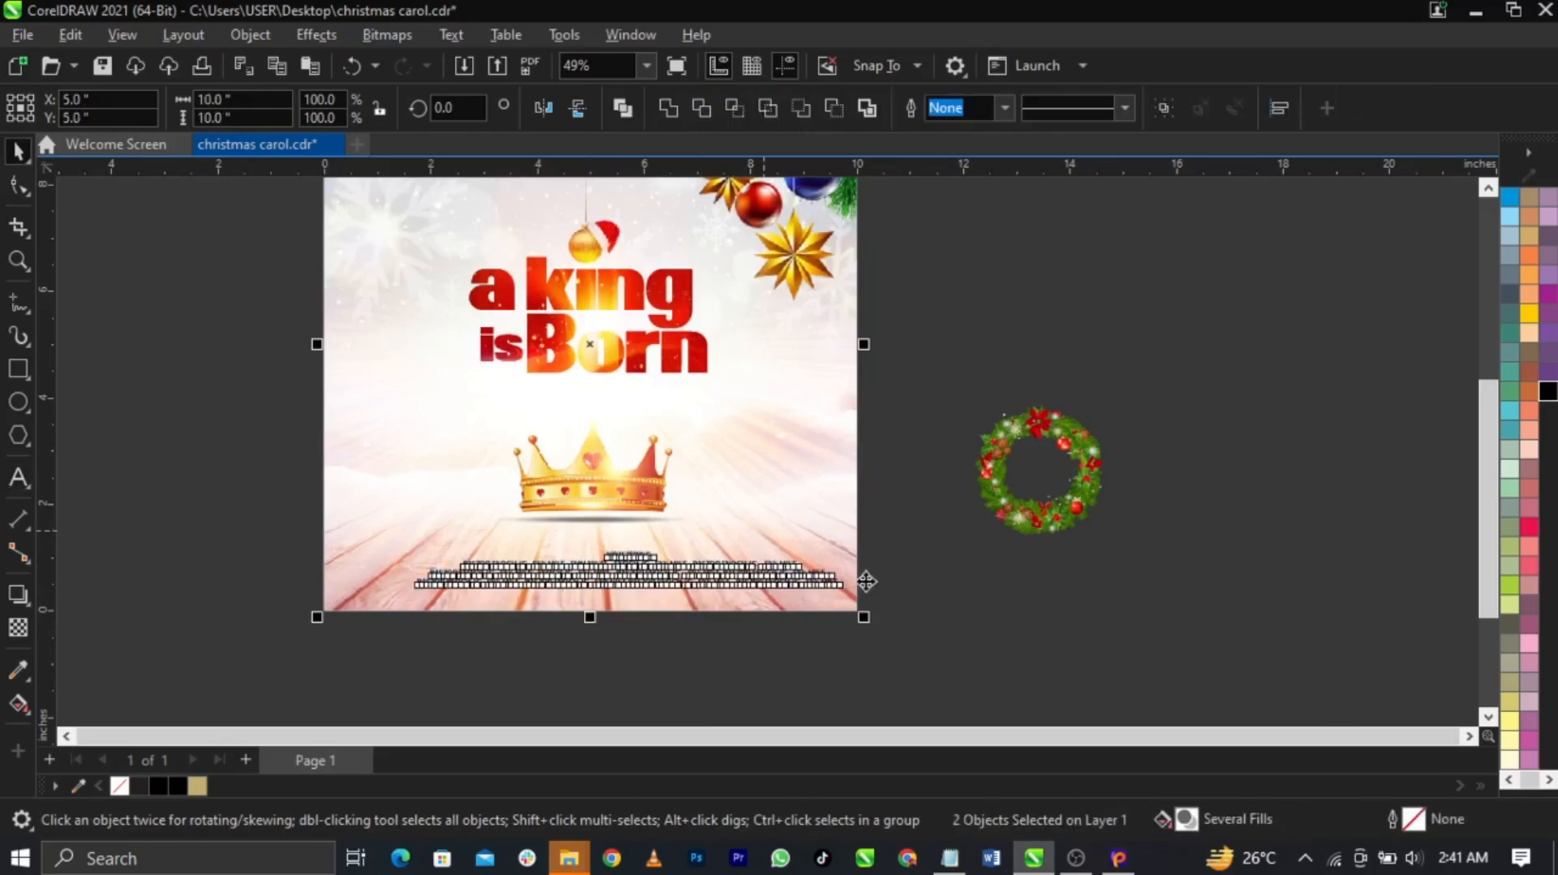
Shrink the credits to about 76% and tighten their line spacing
key(c)
click(990, 632)
key(F2)
drag(219, 457, 966, 635)
click(1025, 529)
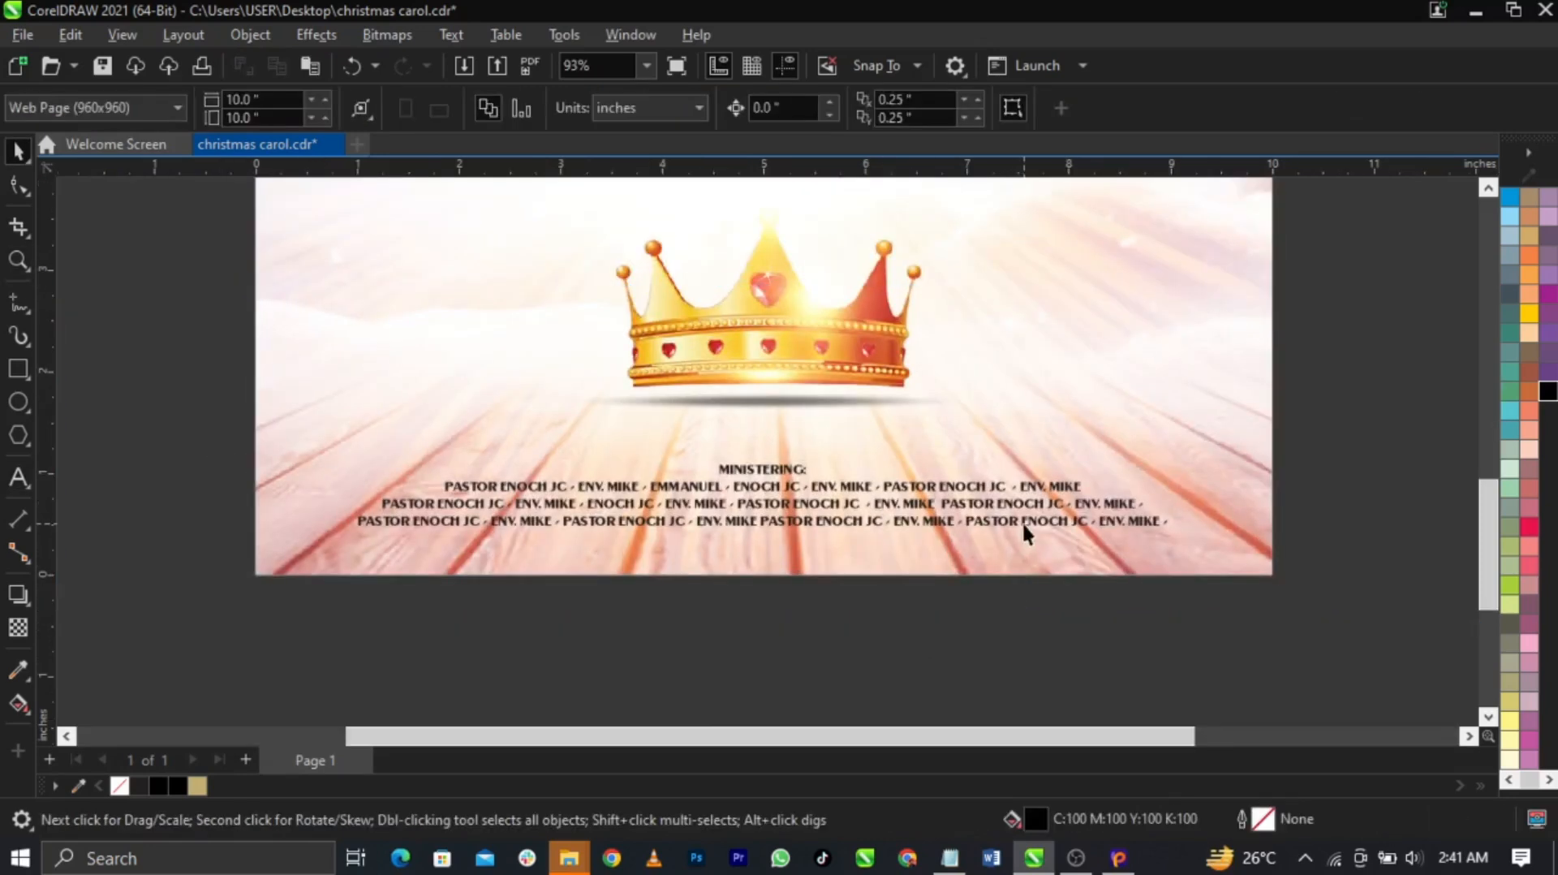
drag(1175, 534, 1094, 559)
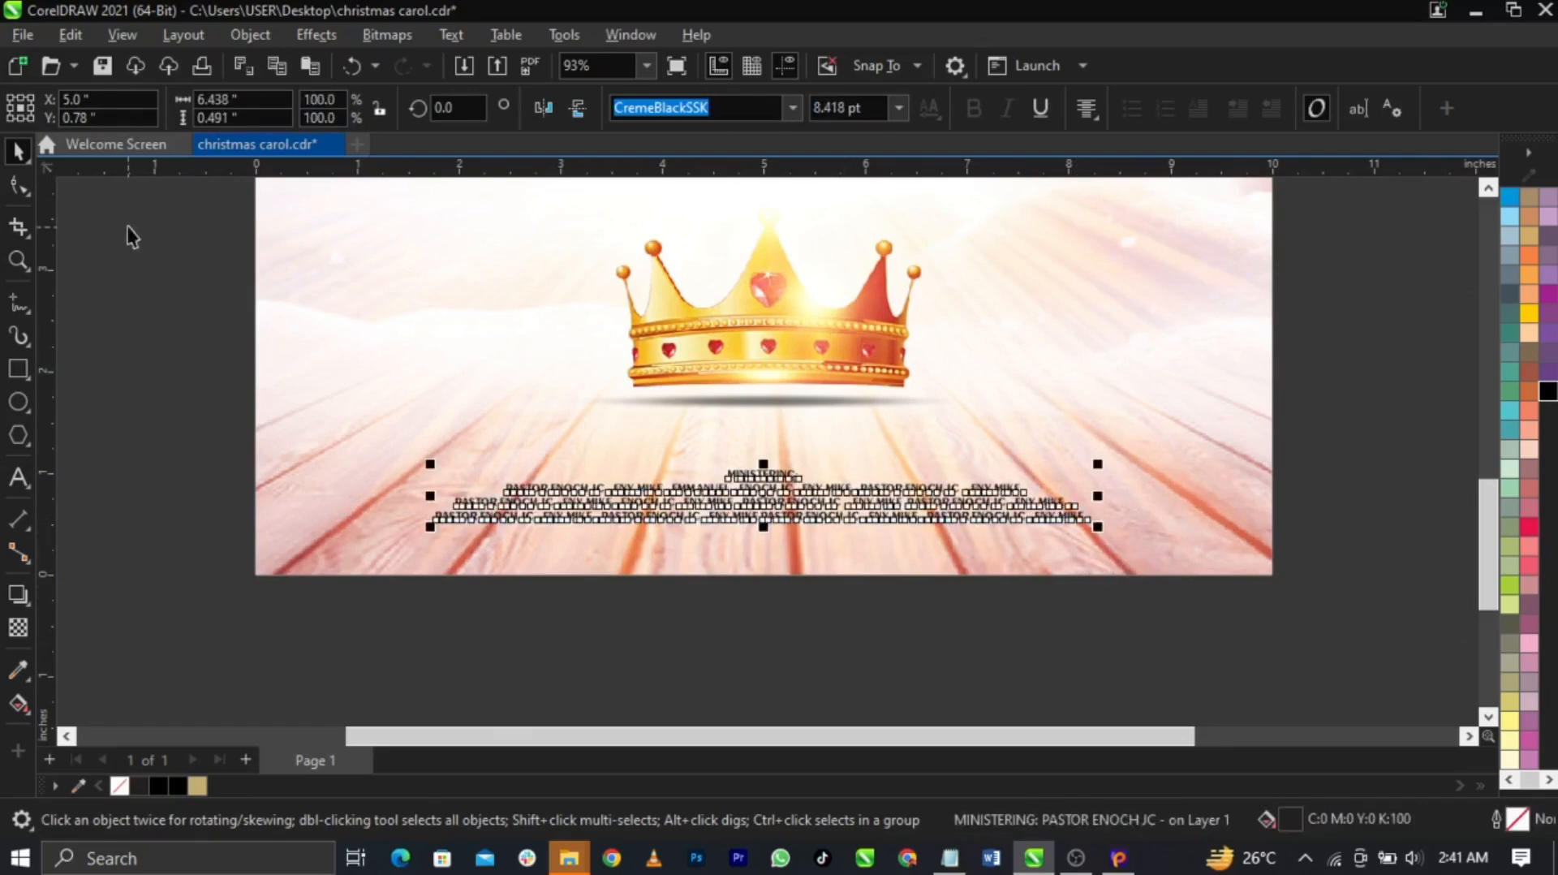
click(21, 186)
scroll(425, 487, up, 3)
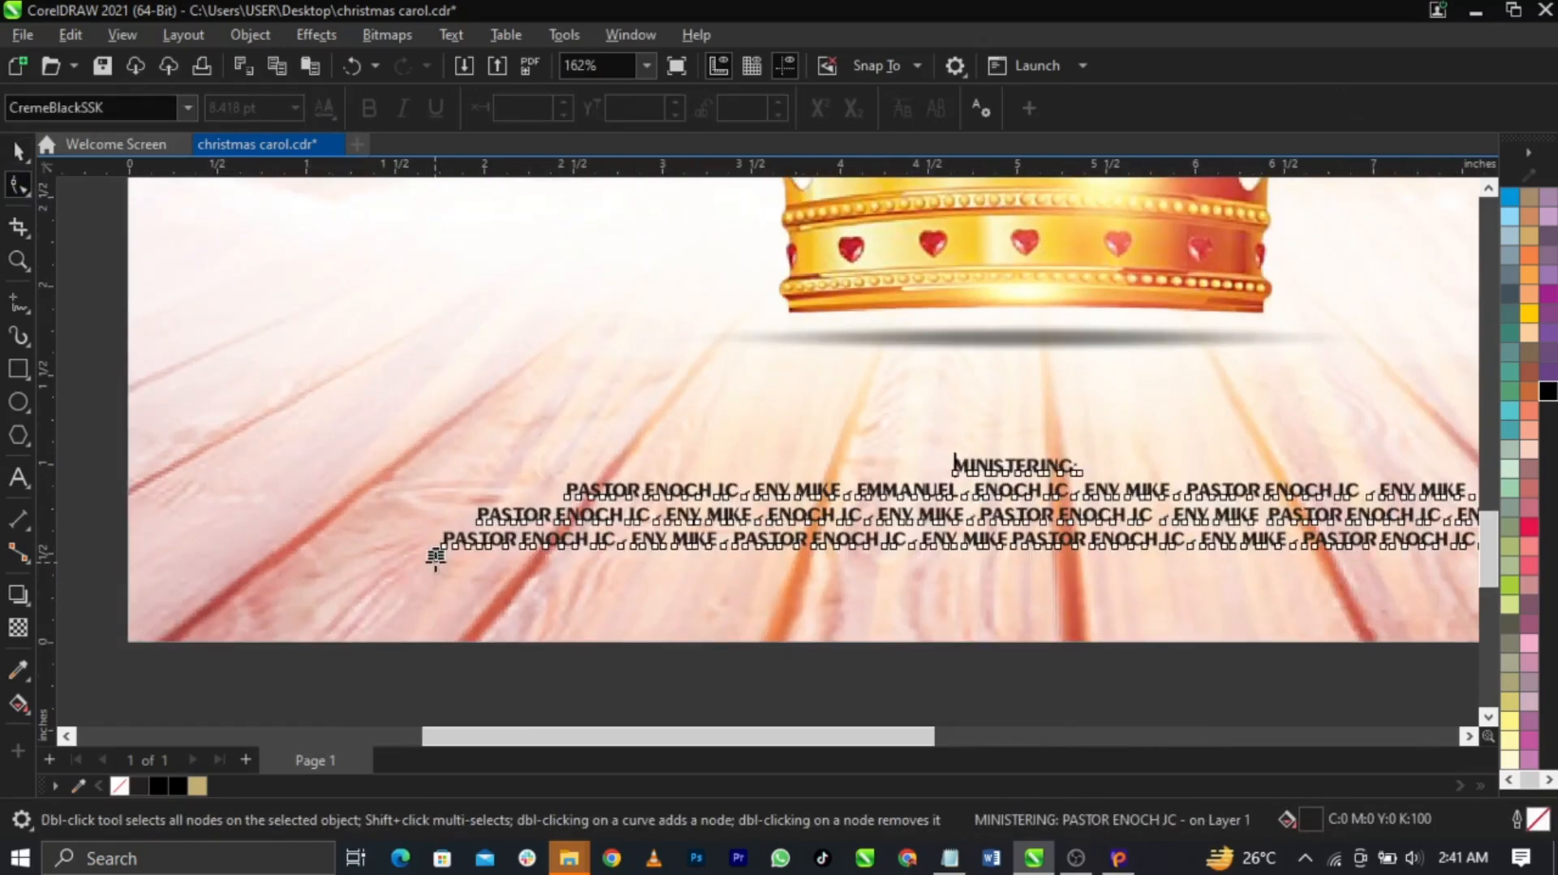
drag(439, 561, 437, 561)
key(space)
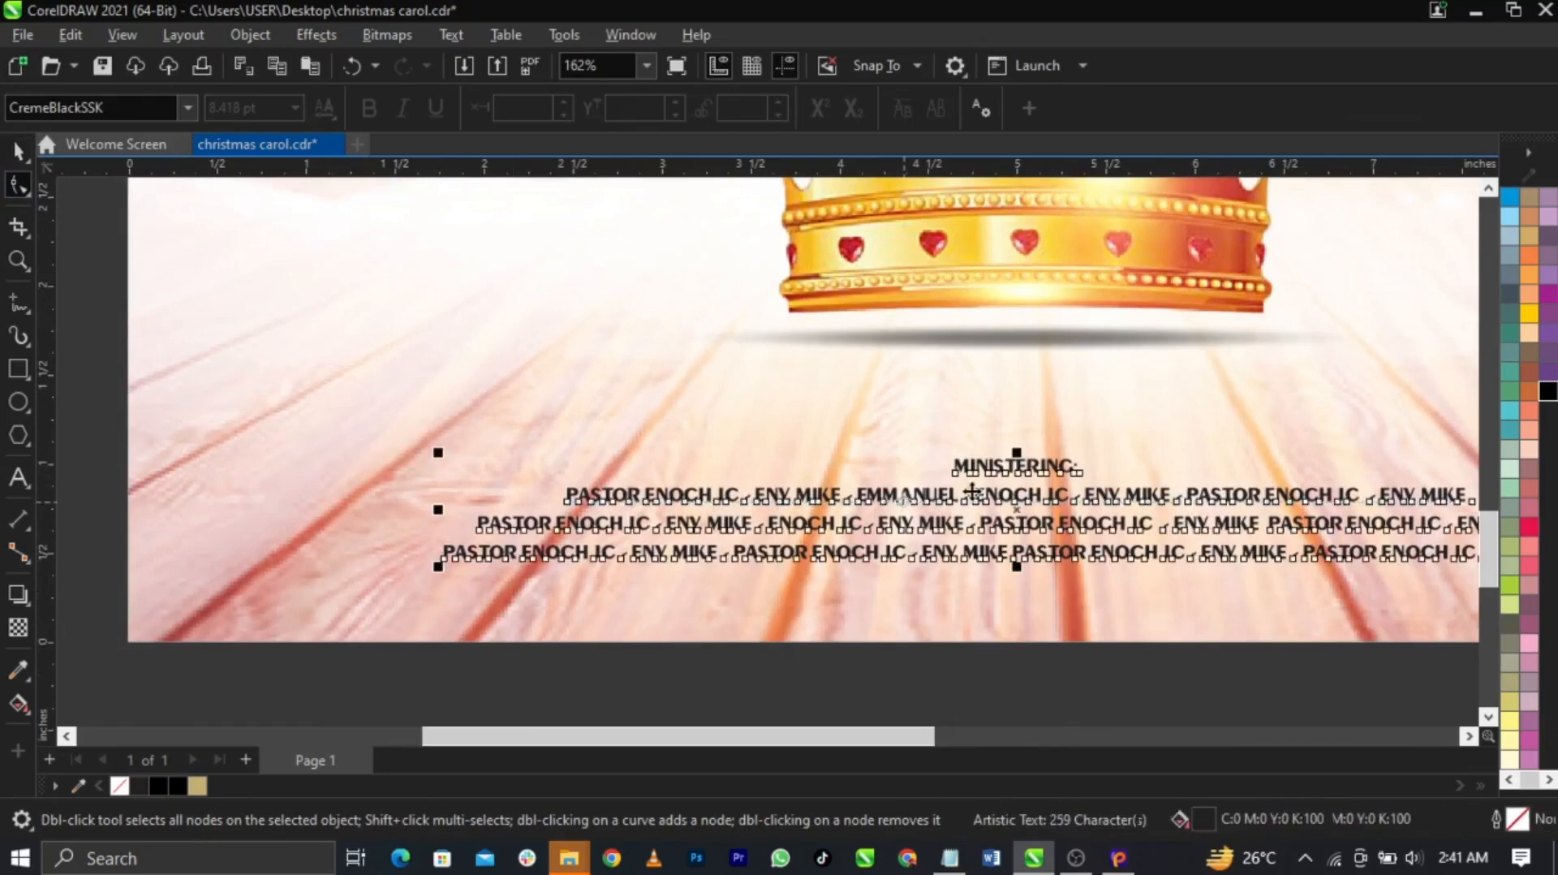
Move MINISTERING out of the names into its own heading above them, centred on the page
click(1030, 456)
click(1037, 465)
double_click(1039, 465)
drag(1078, 463, 932, 452)
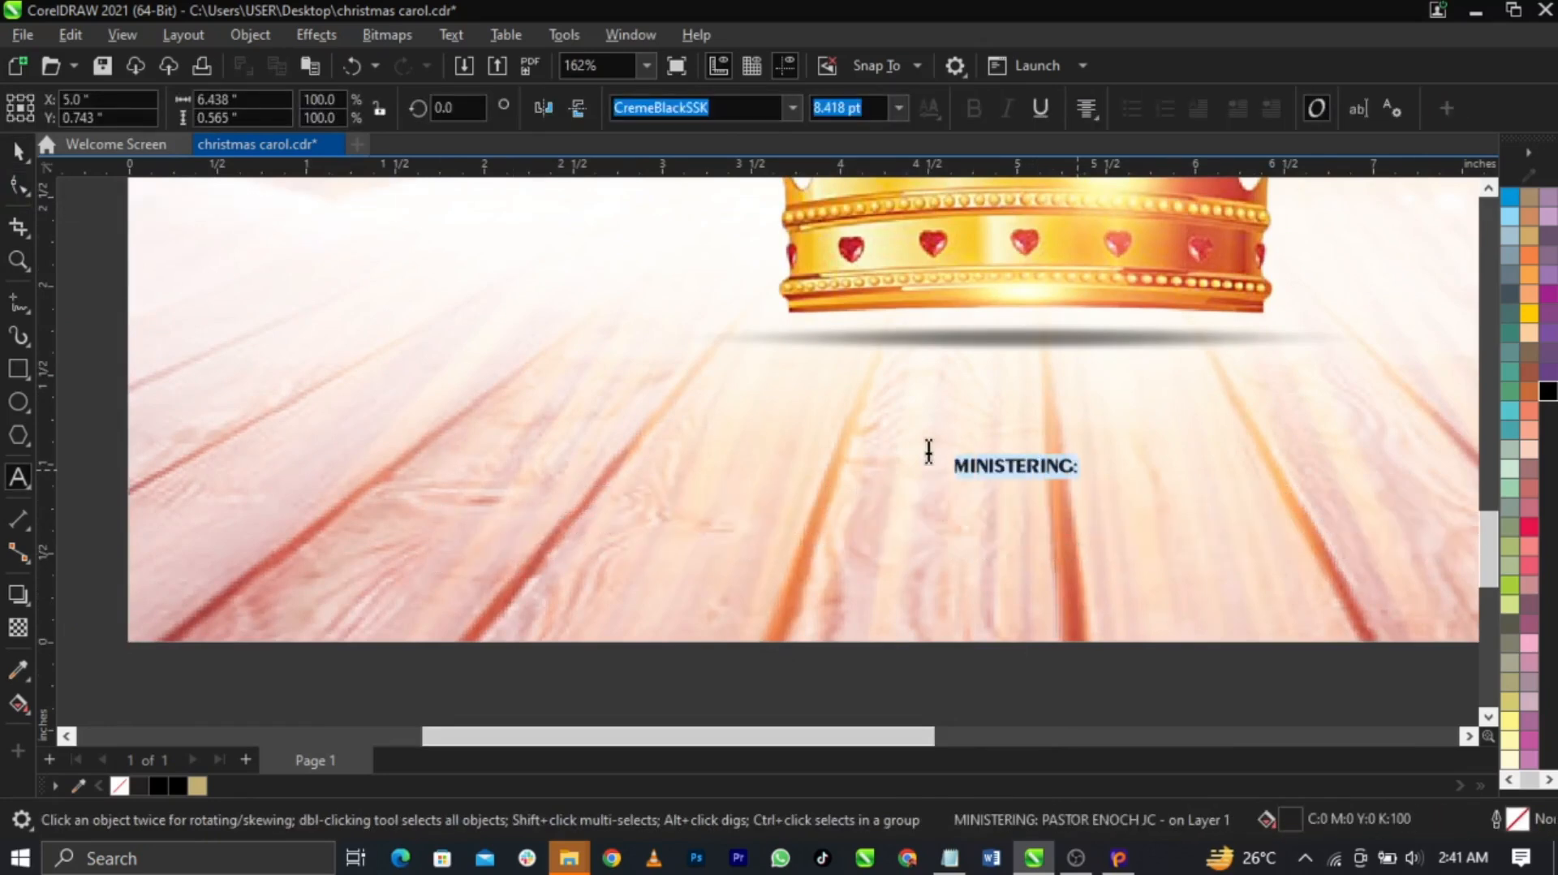
key(Delete)
click(951, 436)
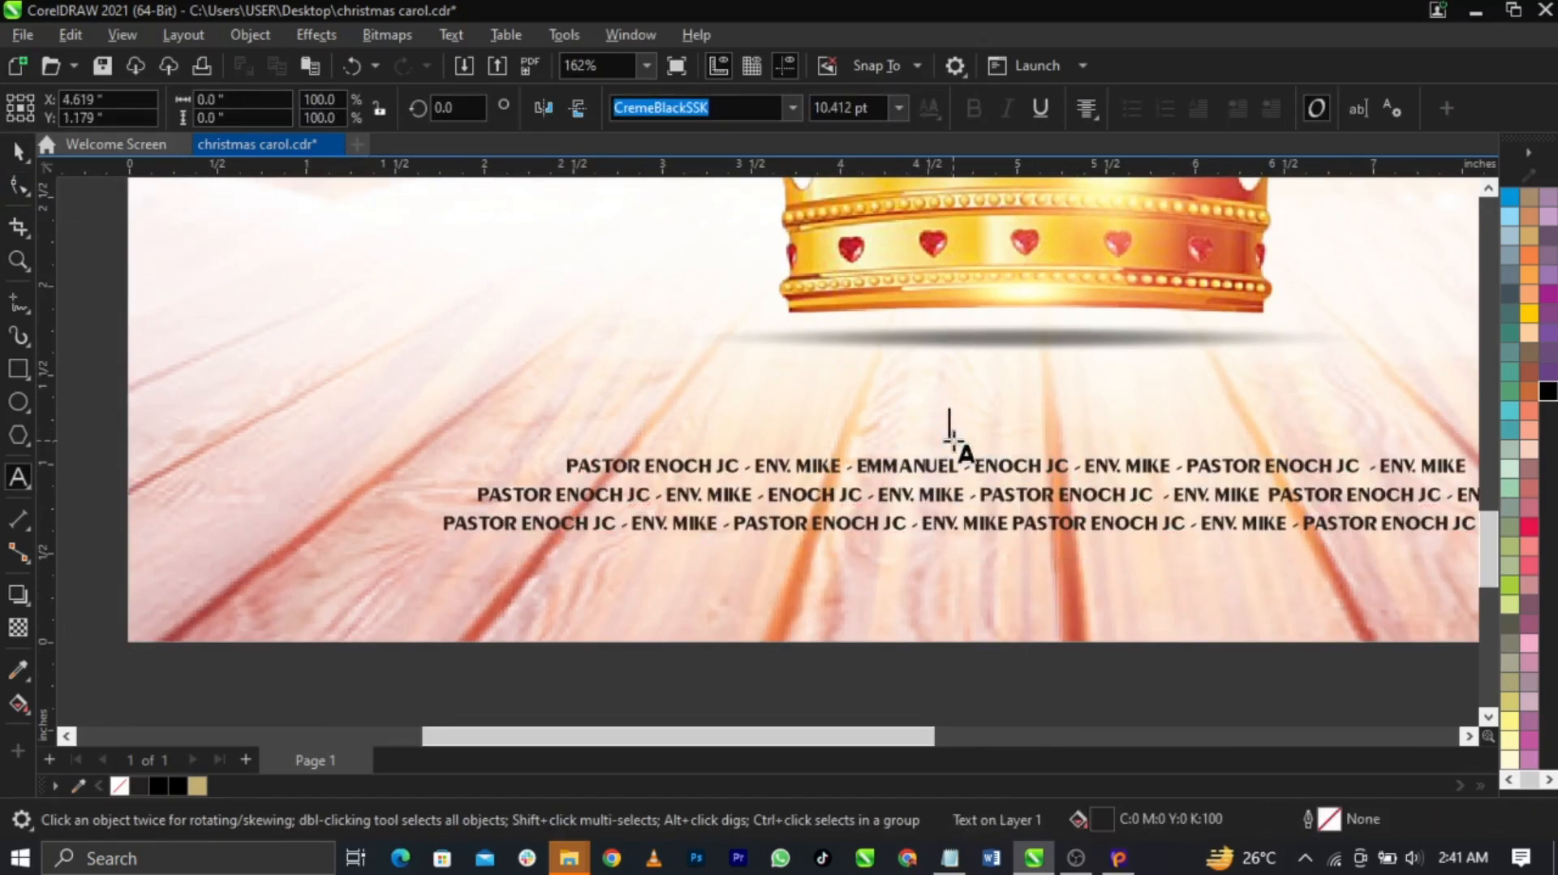
click(1036, 462)
click(1001, 430)
shift+click(1073, 454)
key(c)
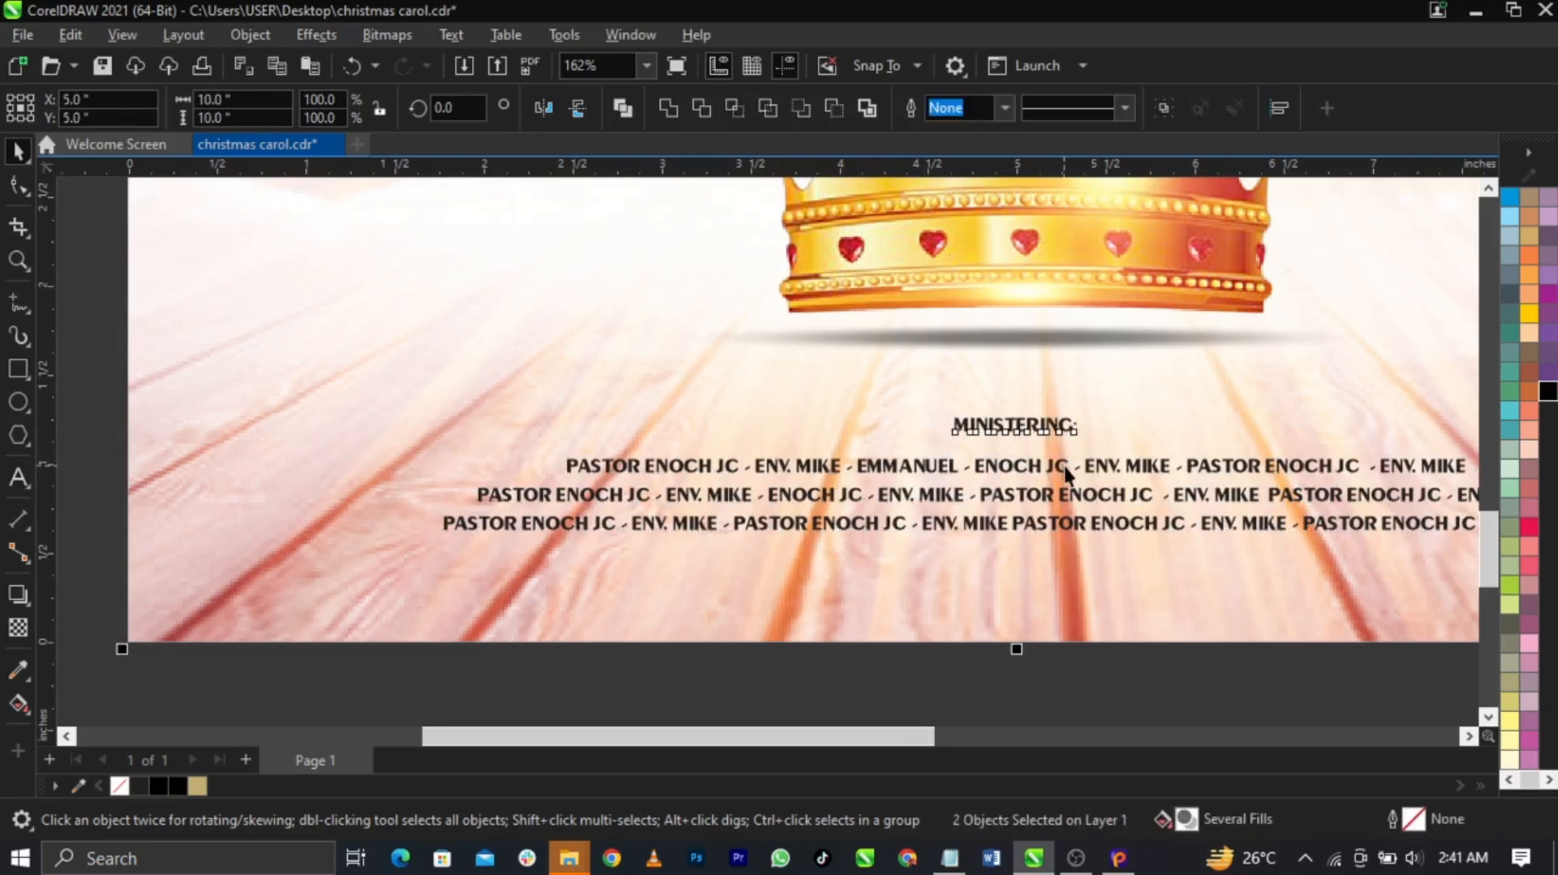
shift+click(1064, 465)
shift+click(1088, 564)
Nudge the heading and names down together and centre them on the page
scroll(842, 568, down, 2)
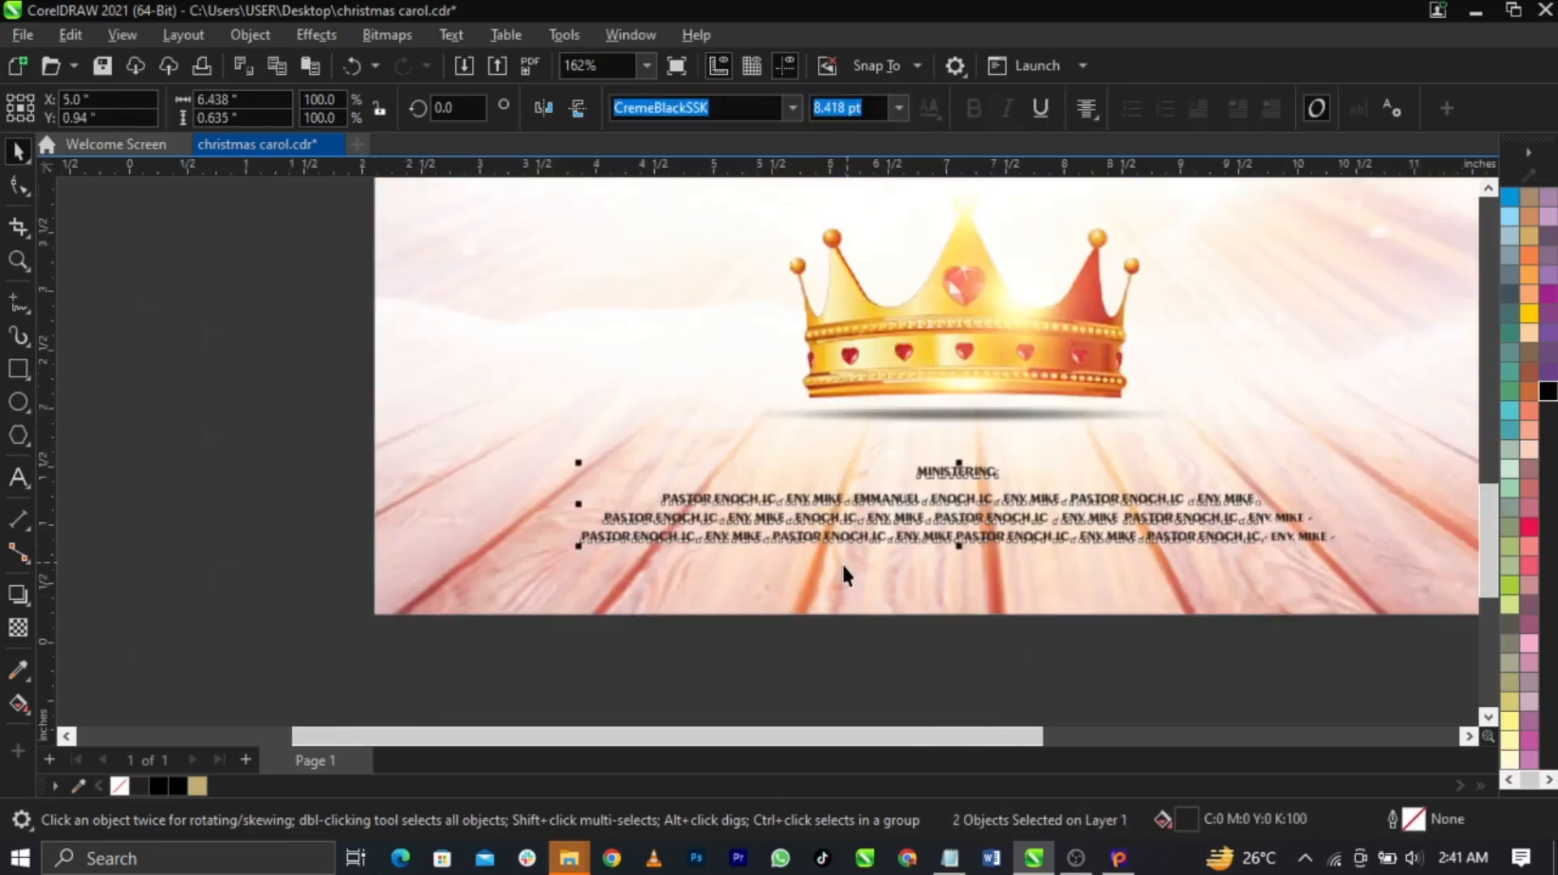
click(465, 675)
drag(406, 669, 1364, 460)
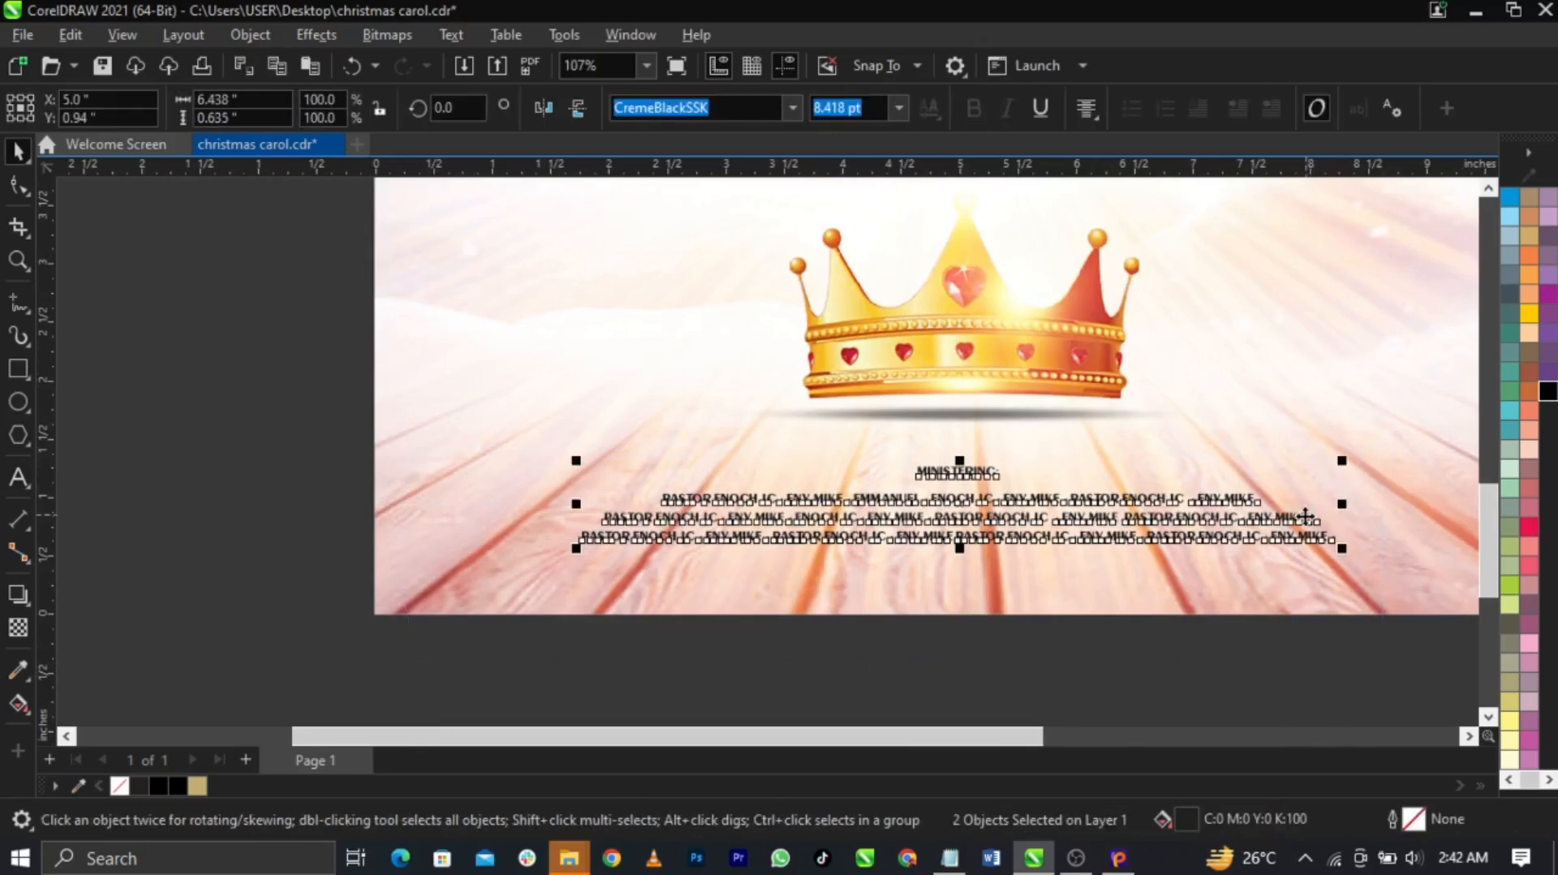
drag(1297, 524, 1302, 537)
shift+click(1299, 596)
key(c)
click(989, 489)
Widen the letter spacing of the MINISTERING heading
click(959, 486)
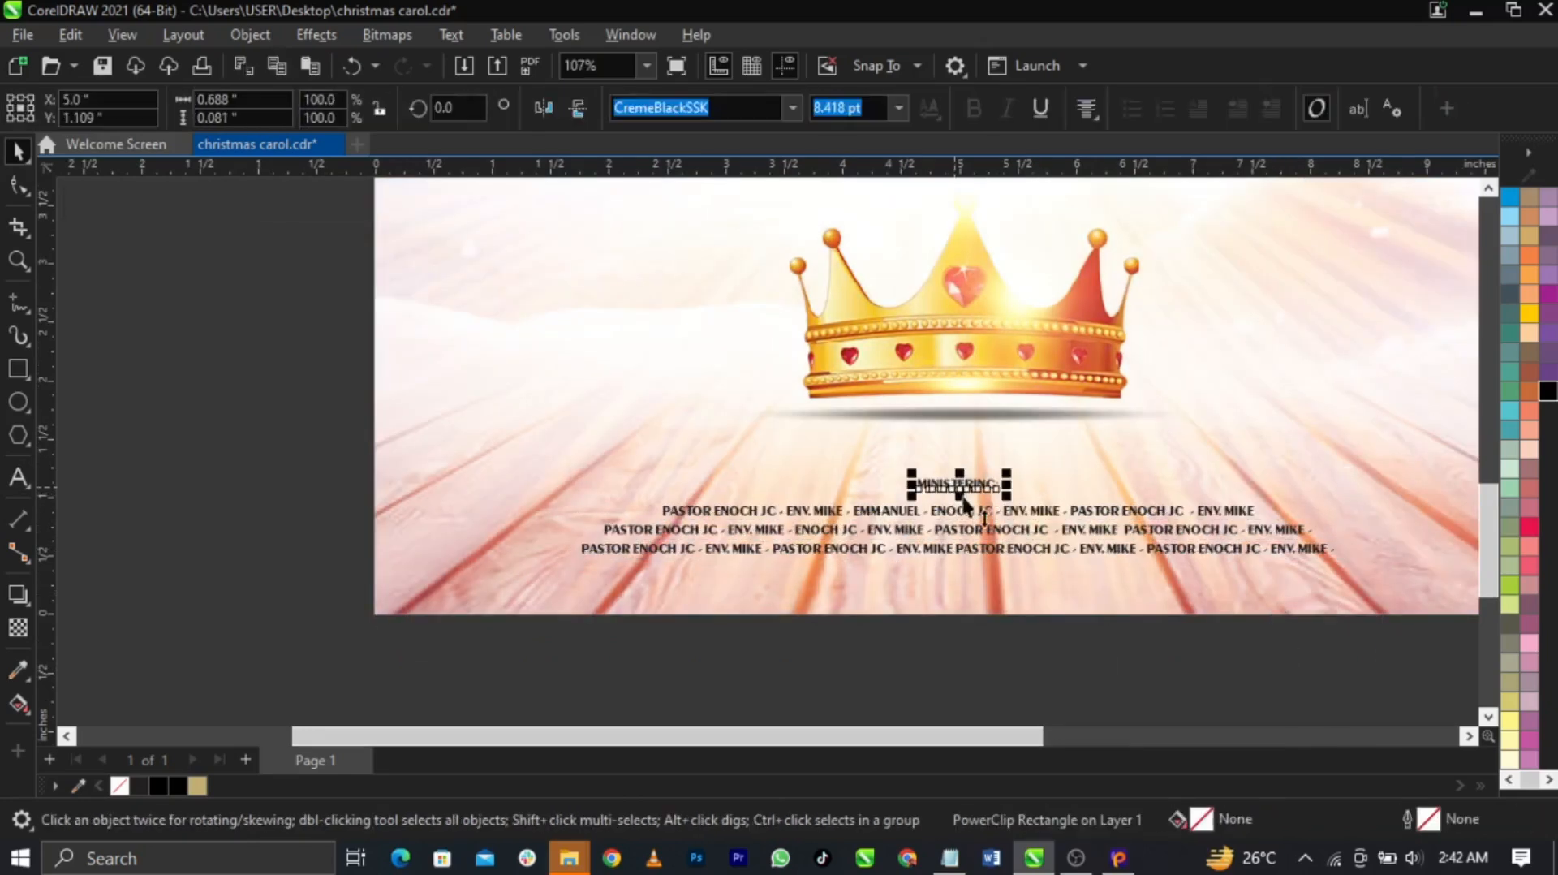
click(17, 187)
scroll(245, 377, down, 3)
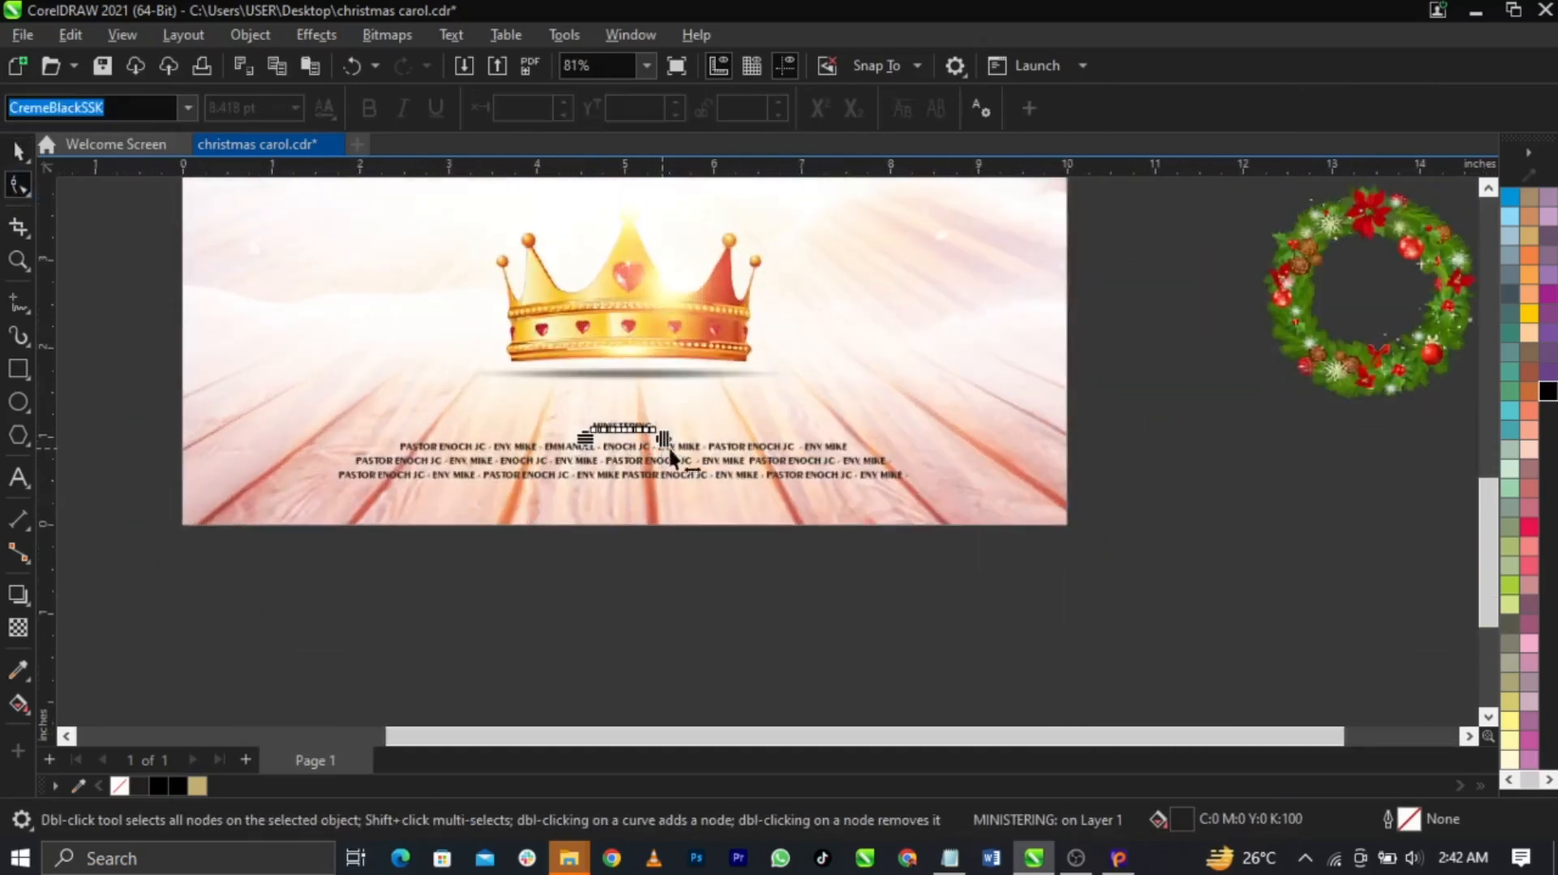
key(space)
shift+click(840, 473)
click(1257, 485)
key(F4)
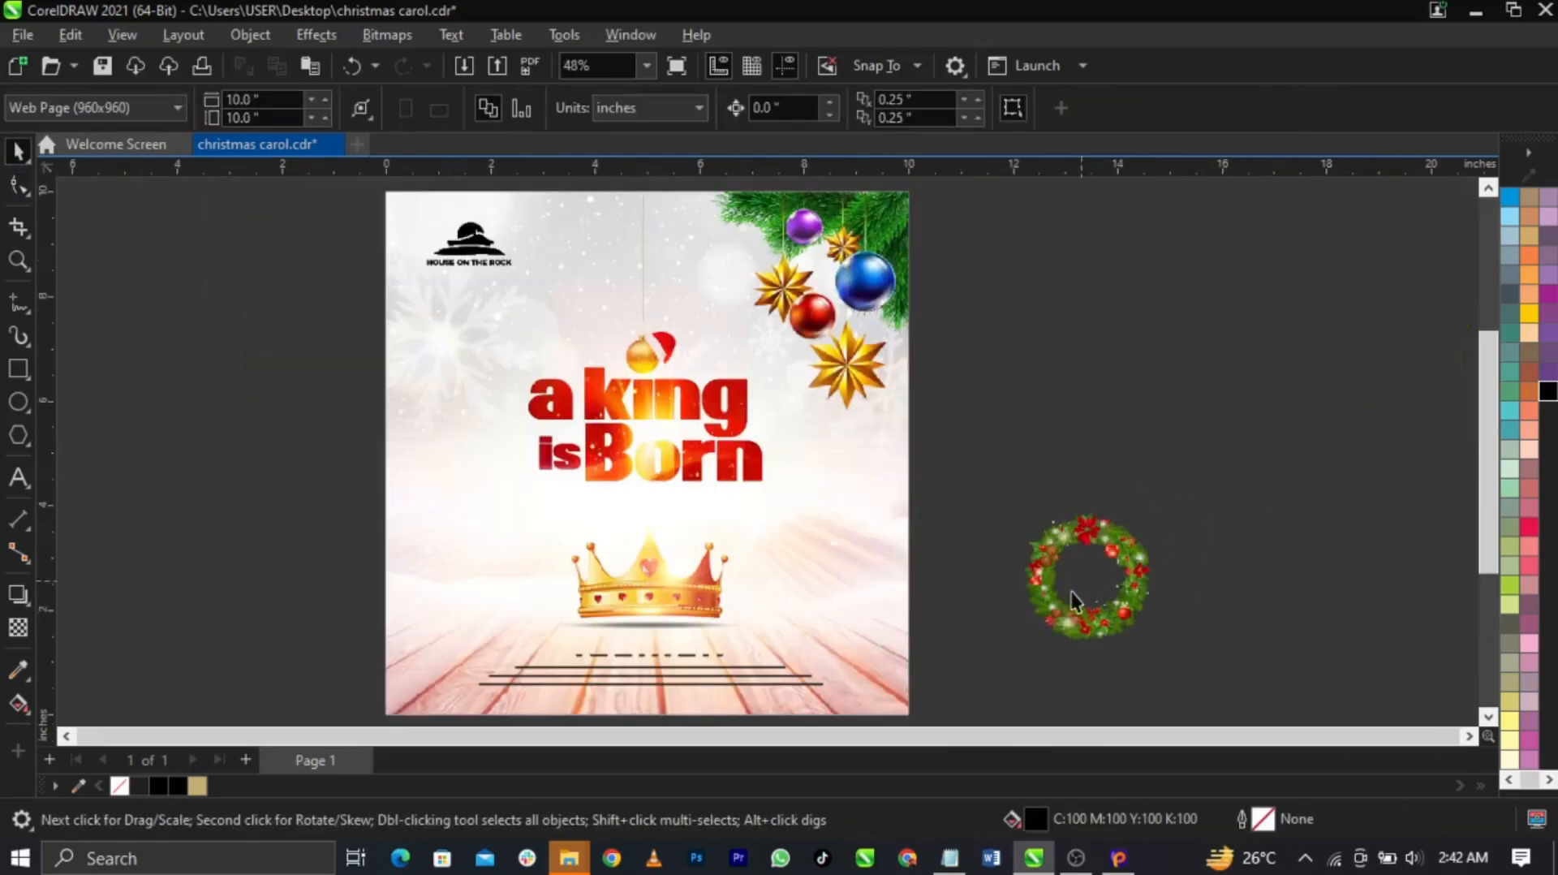
Place the wreath right of the crown and scale it down to about 1 inch
scroll(1005, 664, up, 1)
drag(1150, 614, 835, 624)
scroll(835, 623, up, 1)
drag(876, 471, 840, 505)
scroll(830, 568, up, 3)
drag(828, 568, 865, 572)
drag(925, 359, 930, 397)
drag(843, 493, 869, 533)
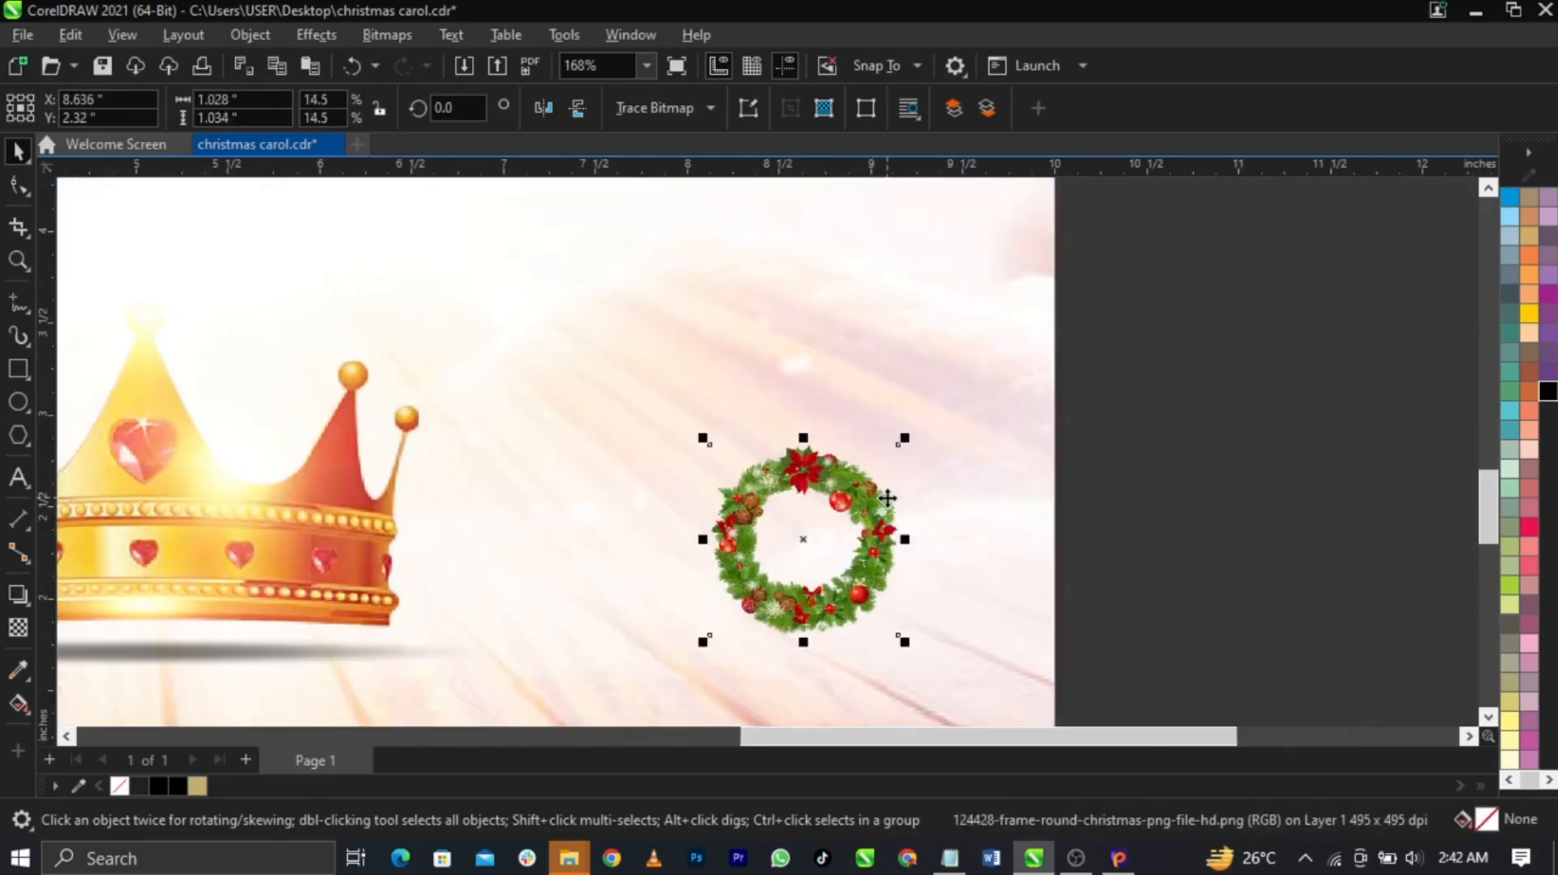
click(887, 499)
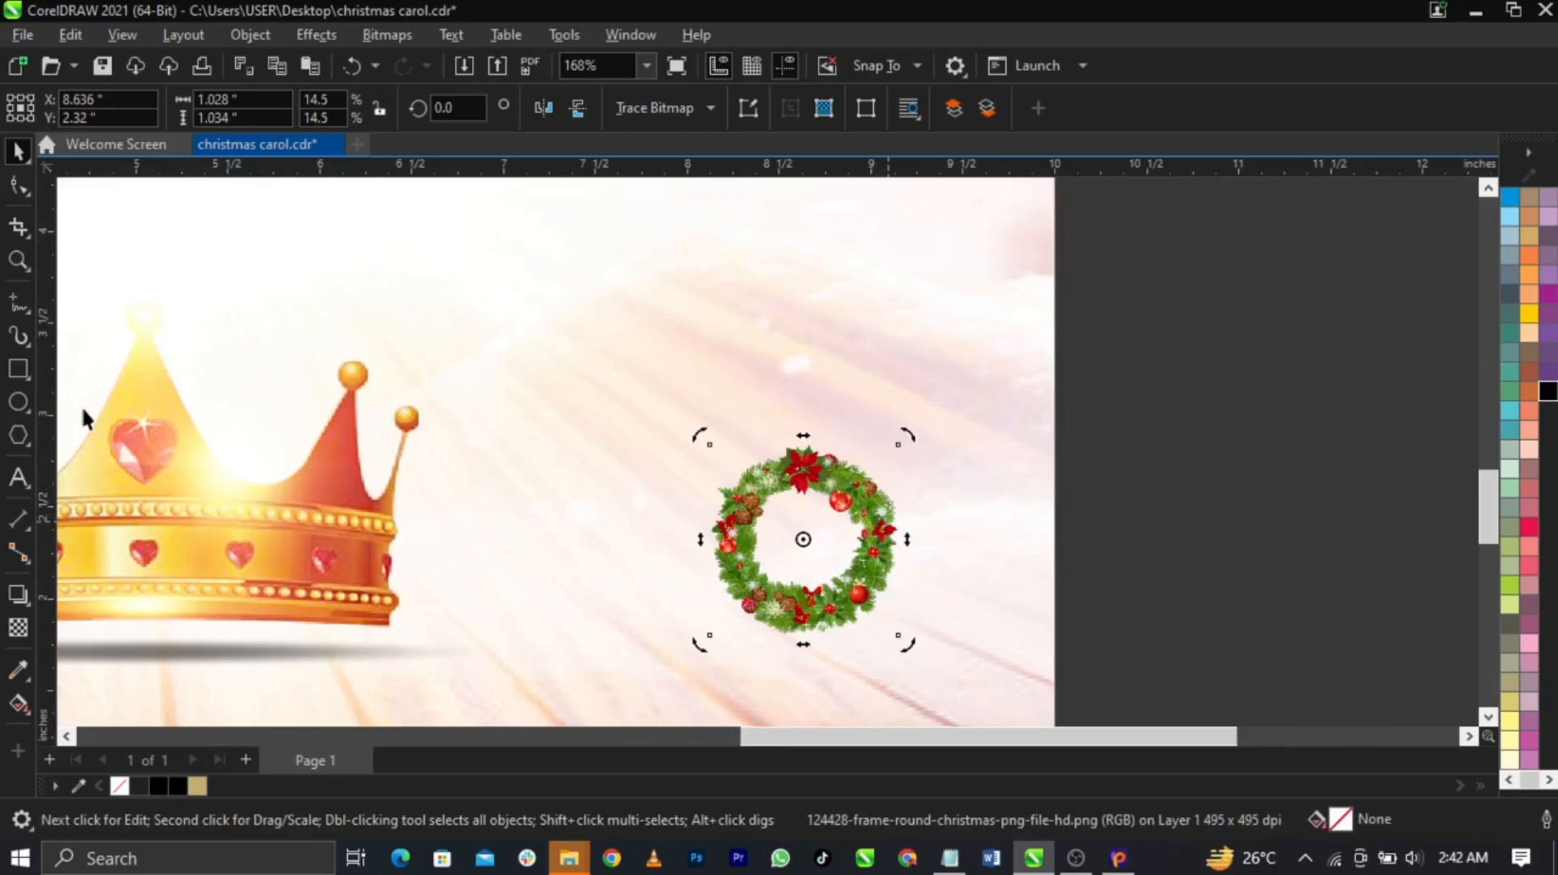
Draw a circle inside the wreath and centre it on the wreath
click(18, 402)
drag(745, 475, 880, 607)
key(space)
shift+click(853, 476)
key(c)
key(e)
key(Escape)
Fill the circle white and resize it to fit the wreath's centre
click(792, 580)
scroll(792, 580, up, 4)
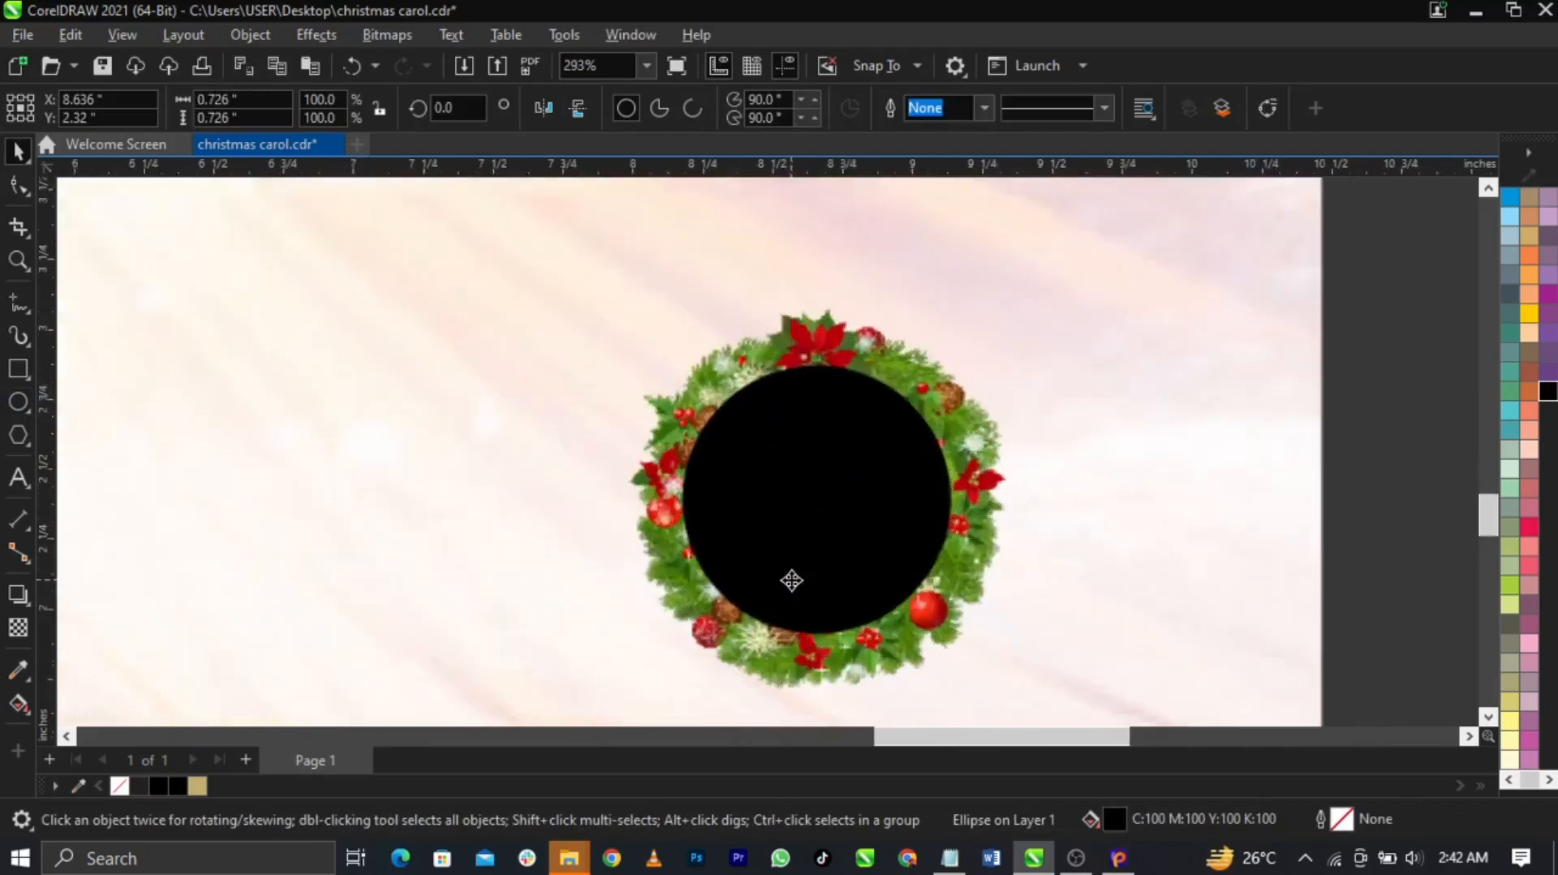
drag(959, 639, 970, 651)
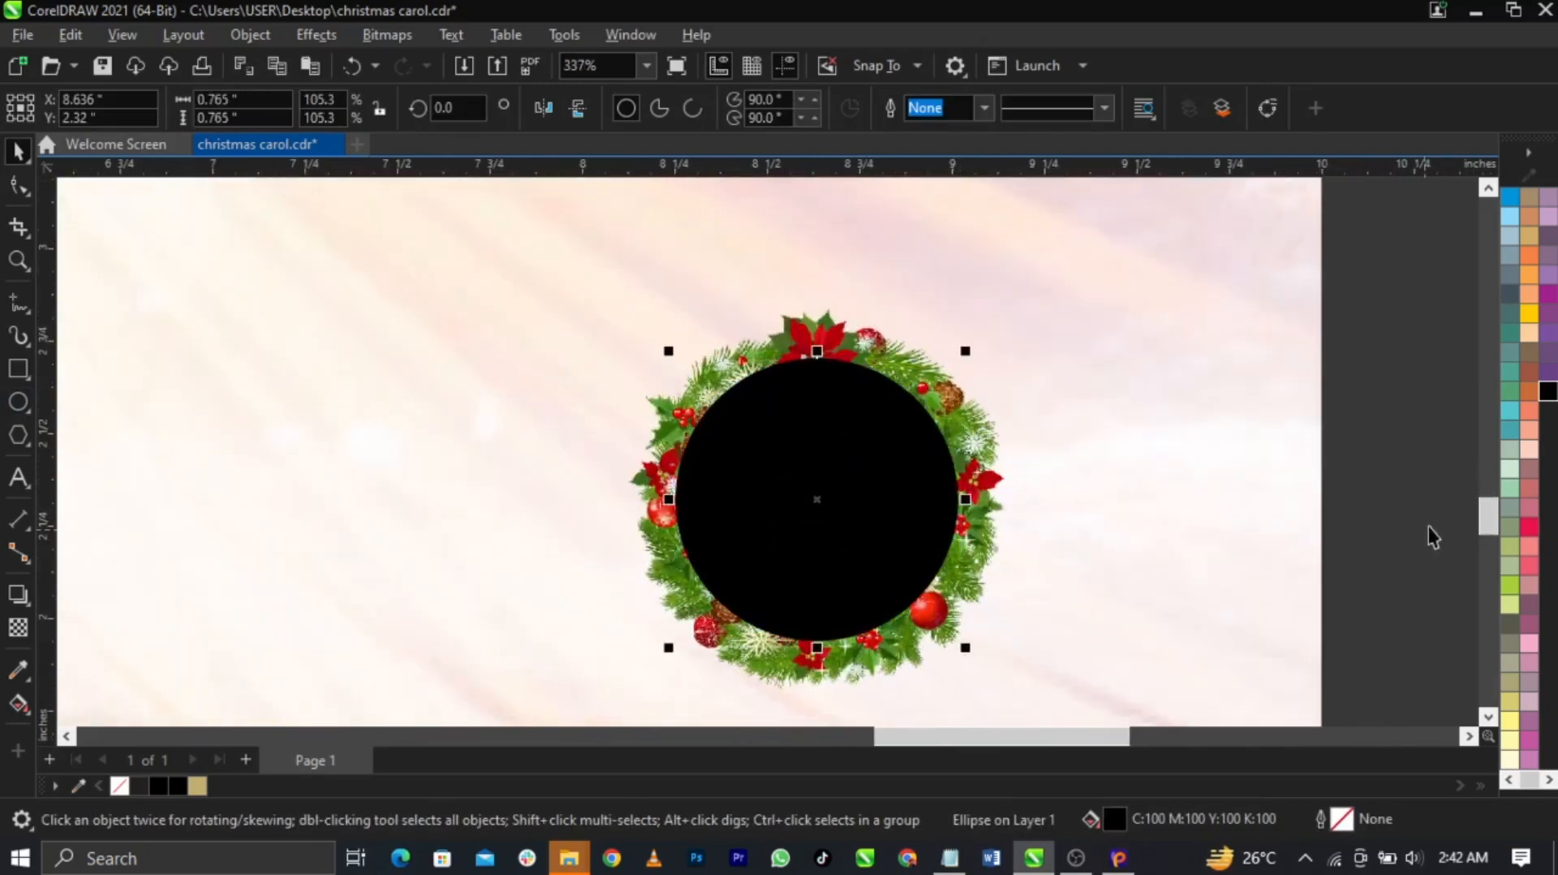
scroll(1429, 526, up, 1)
scroll(1522, 438, up, 1)
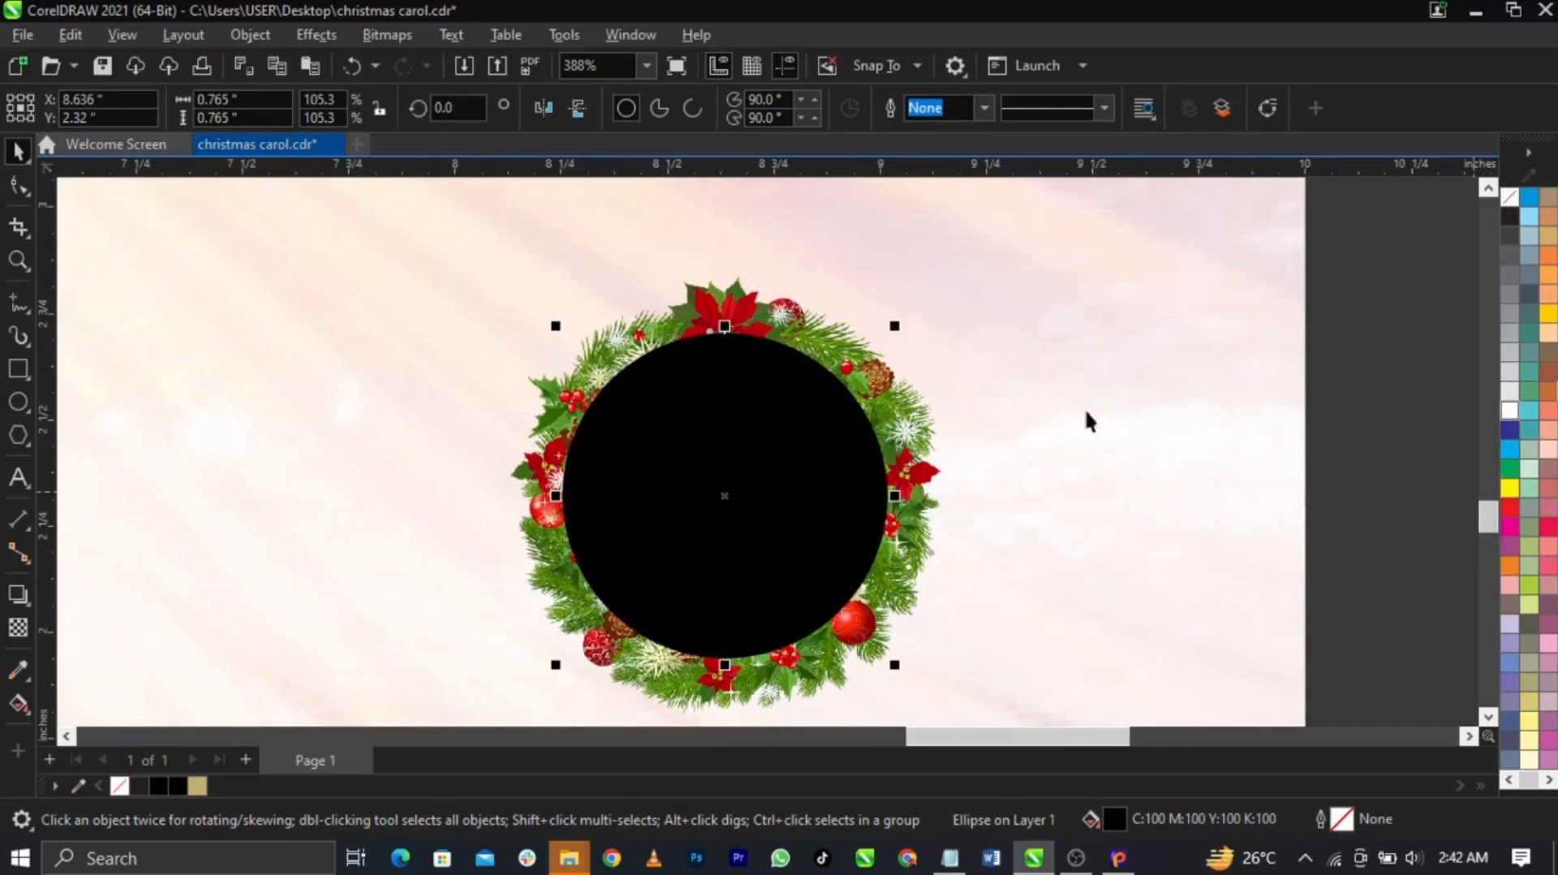
drag(1284, 415, 793, 397)
scroll(909, 335, up, 1)
drag(895, 329, 891, 335)
scroll(890, 445, down, 7)
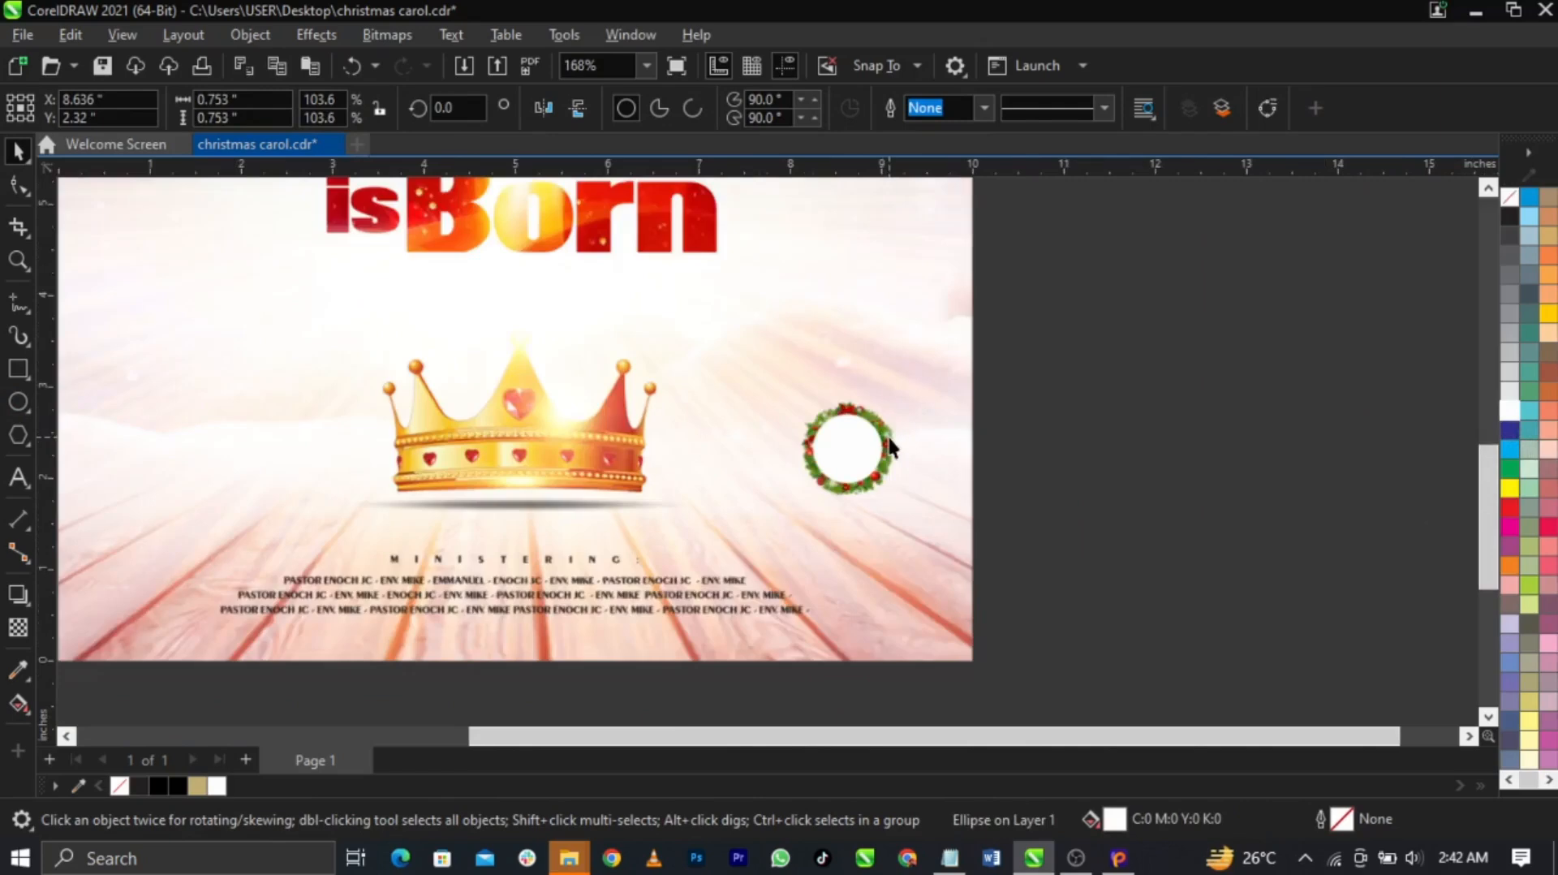
scroll(891, 445, down, 1)
click(928, 412)
Move the red word 'is' onto the wreath
scroll(767, 369, down, 3)
scroll(646, 229, up, 3)
click(471, 315)
drag(471, 324, 858, 509)
Retype 'is' as '6pm' and remove its image frame
double_click(858, 509)
double_click(860, 503)
text(6pm)
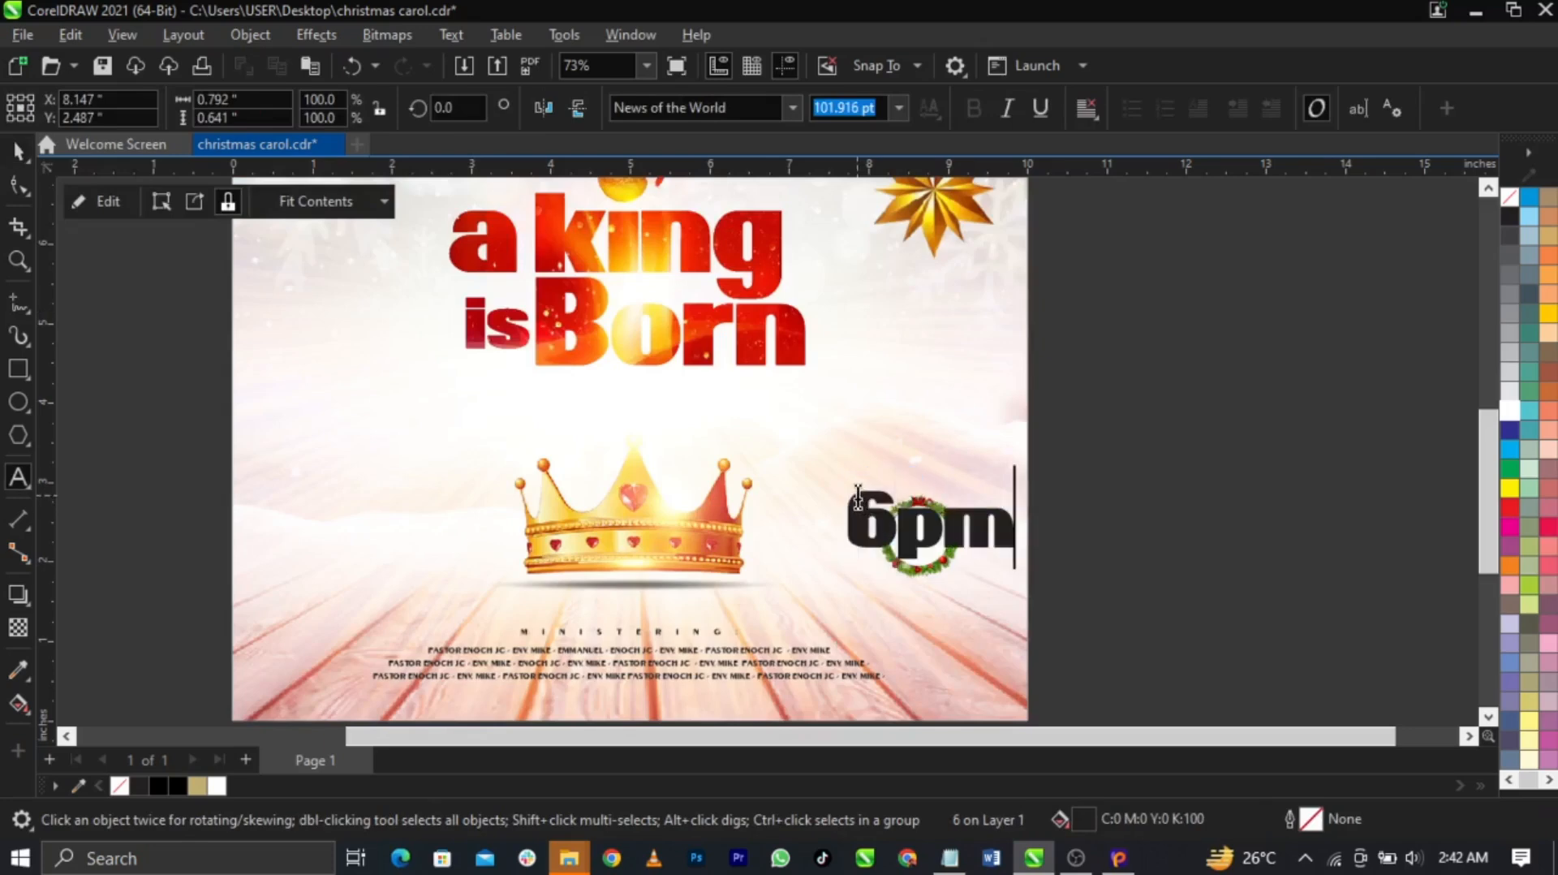
key(Escape)
scroll(933, 568, up, 4)
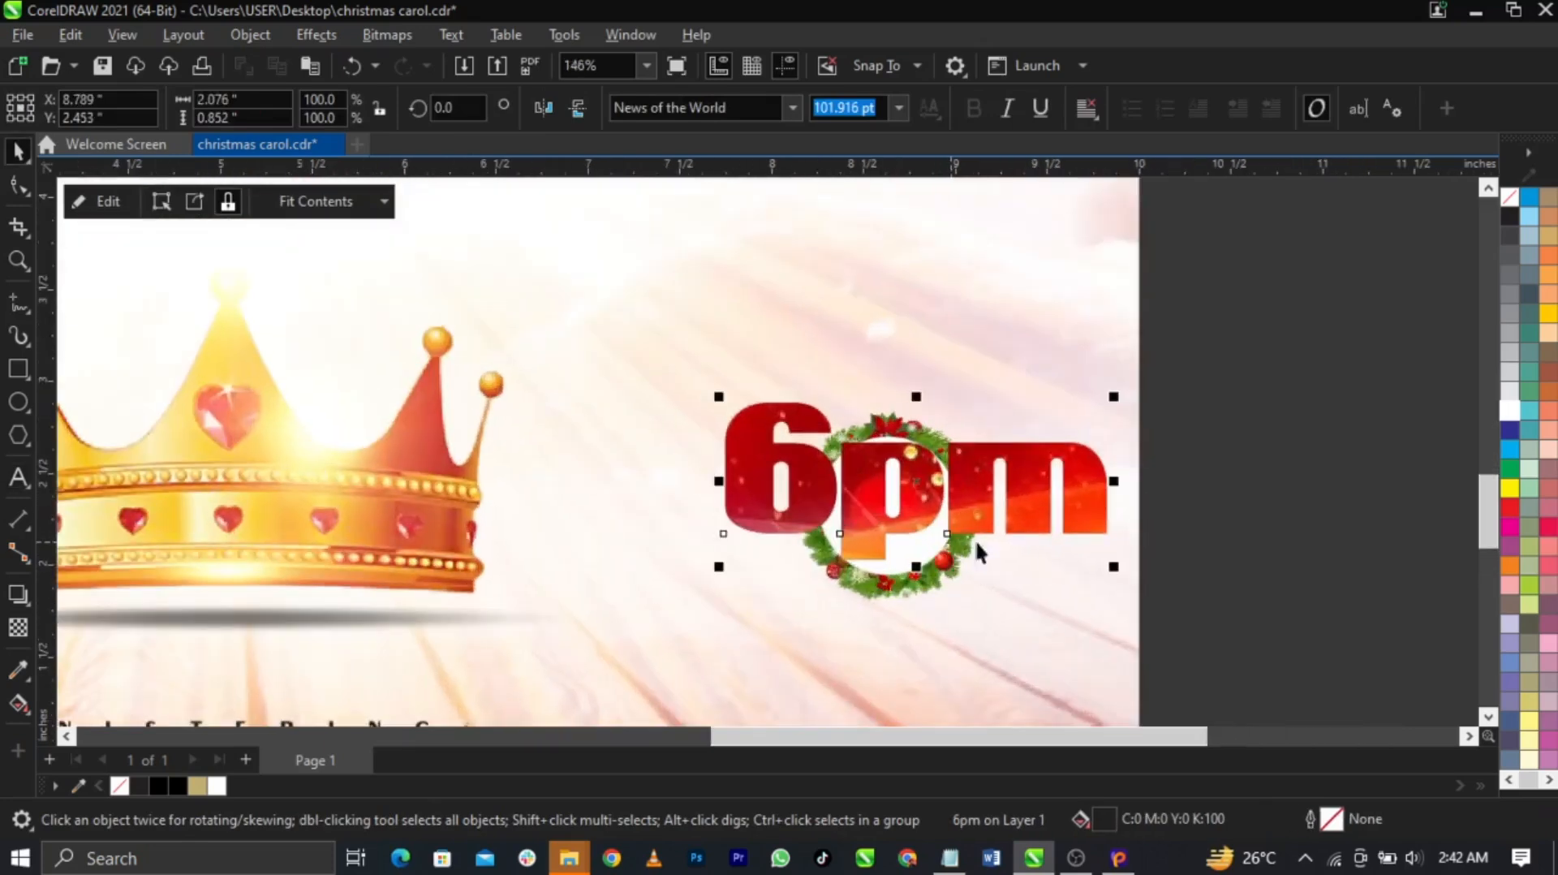
right_click(1026, 508)
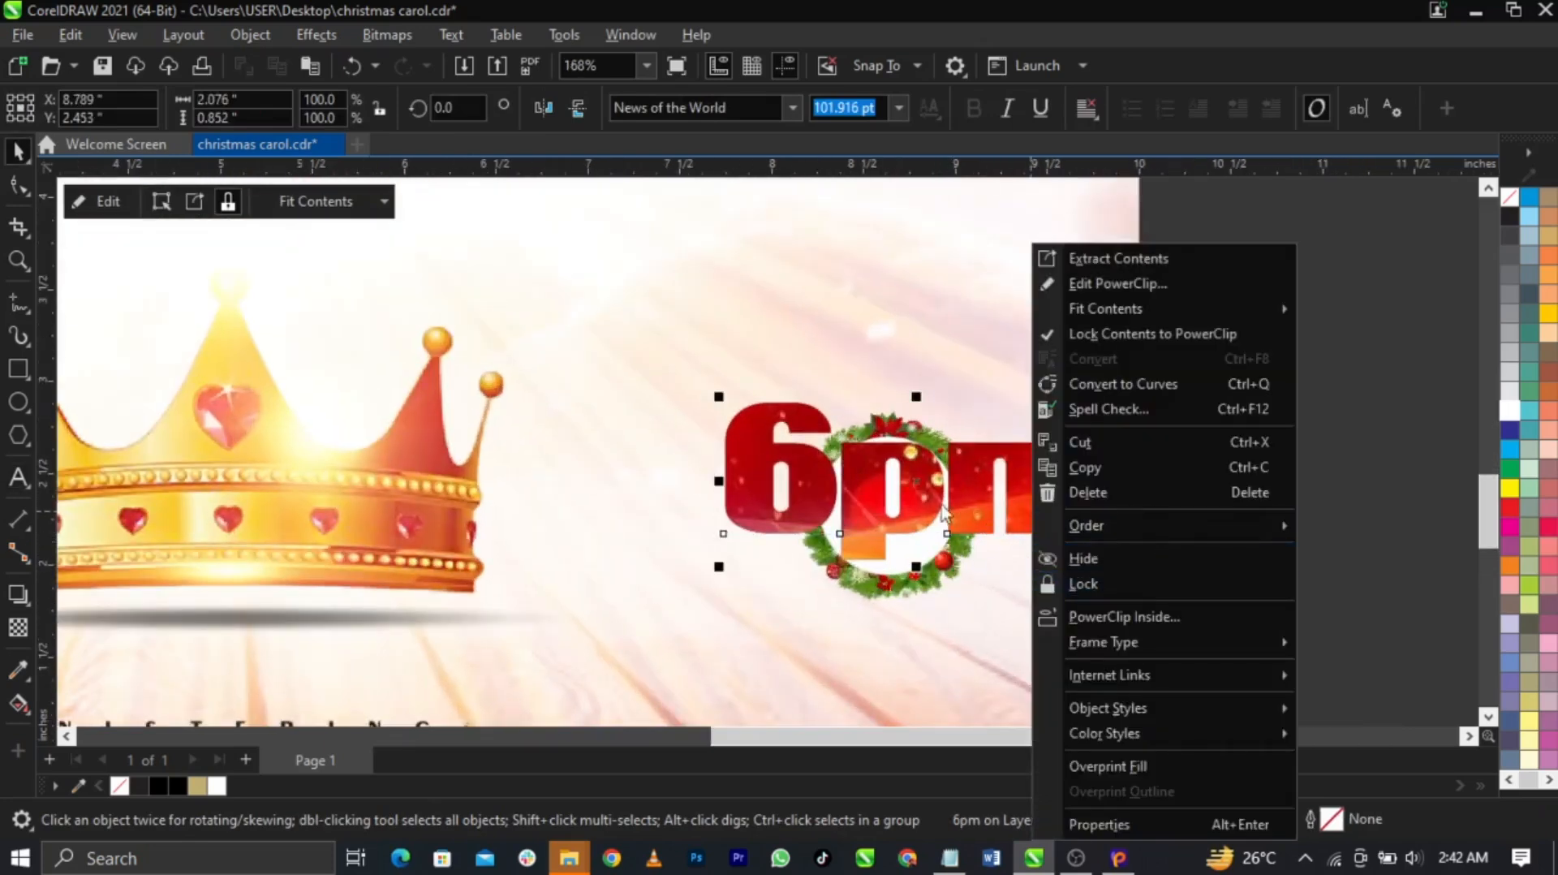
right_click(942, 482)
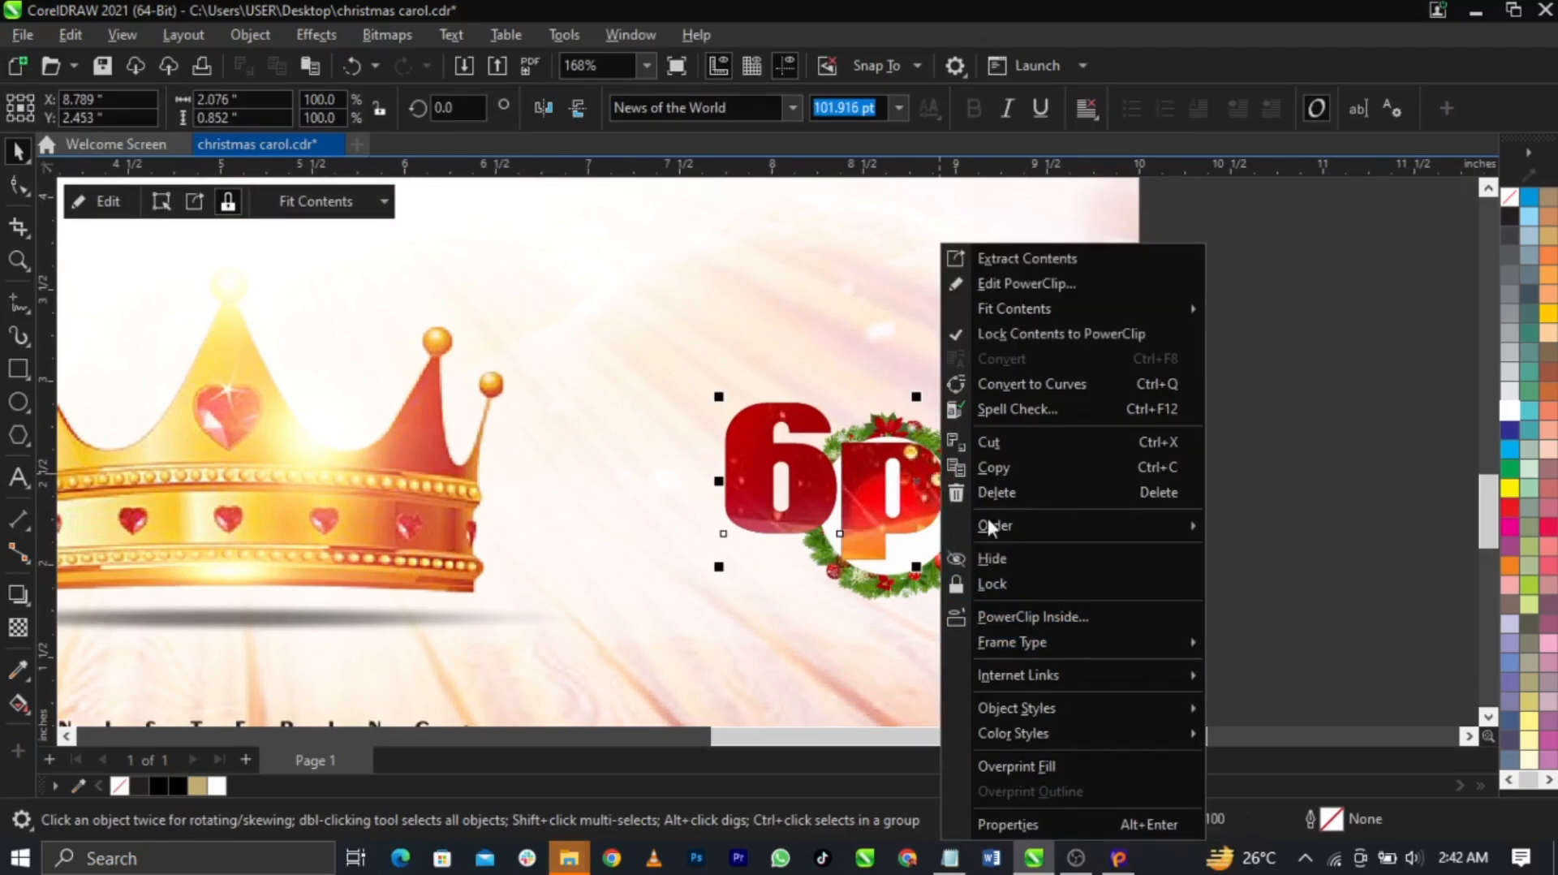
mouse_move(1064, 644)
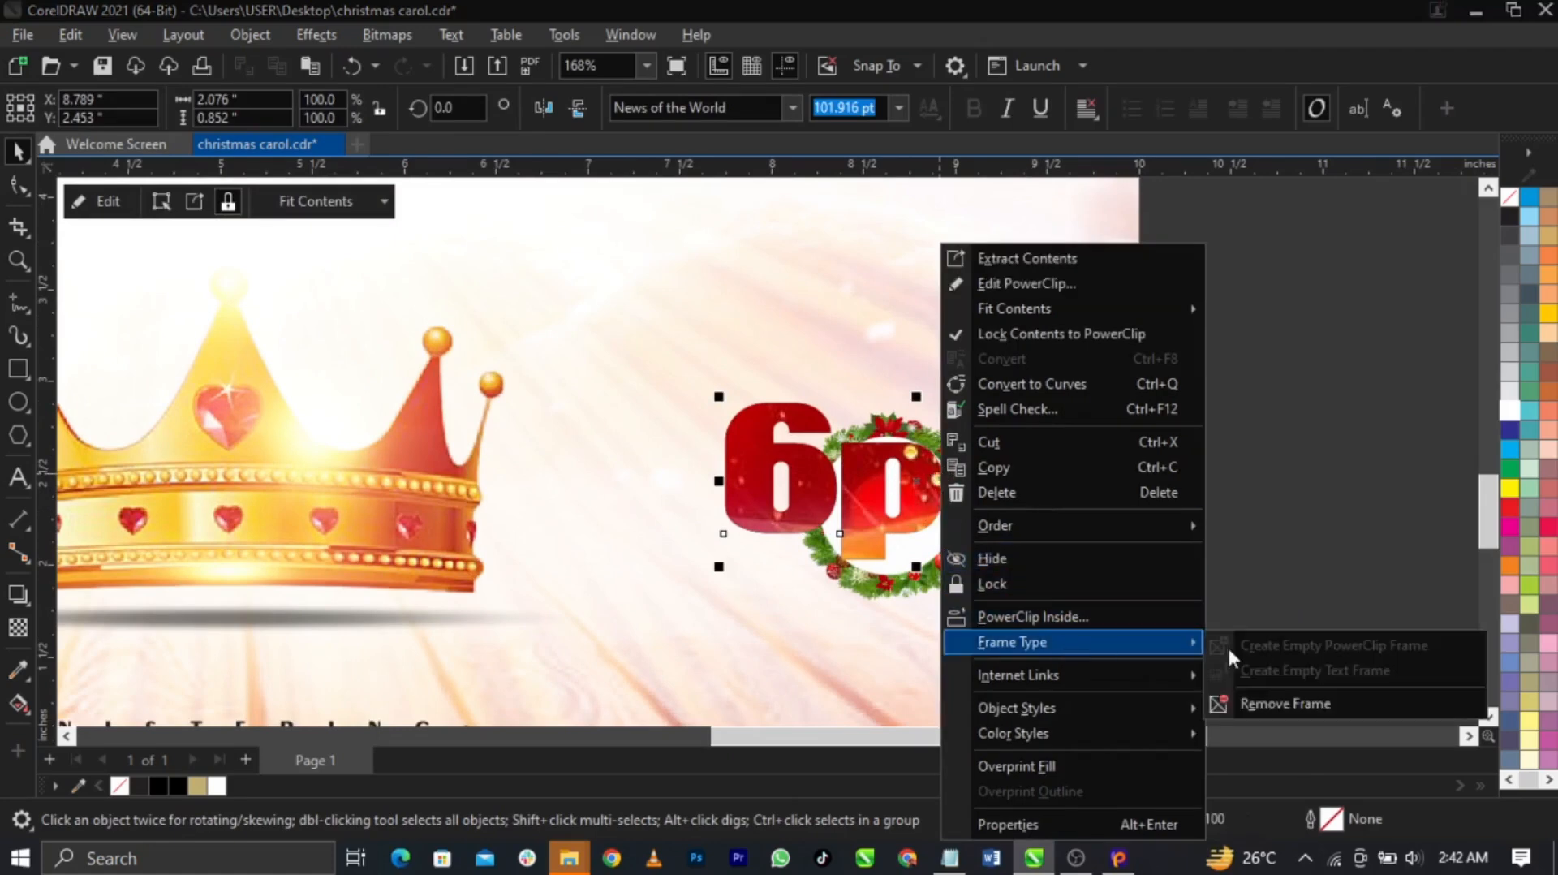
click(1266, 694)
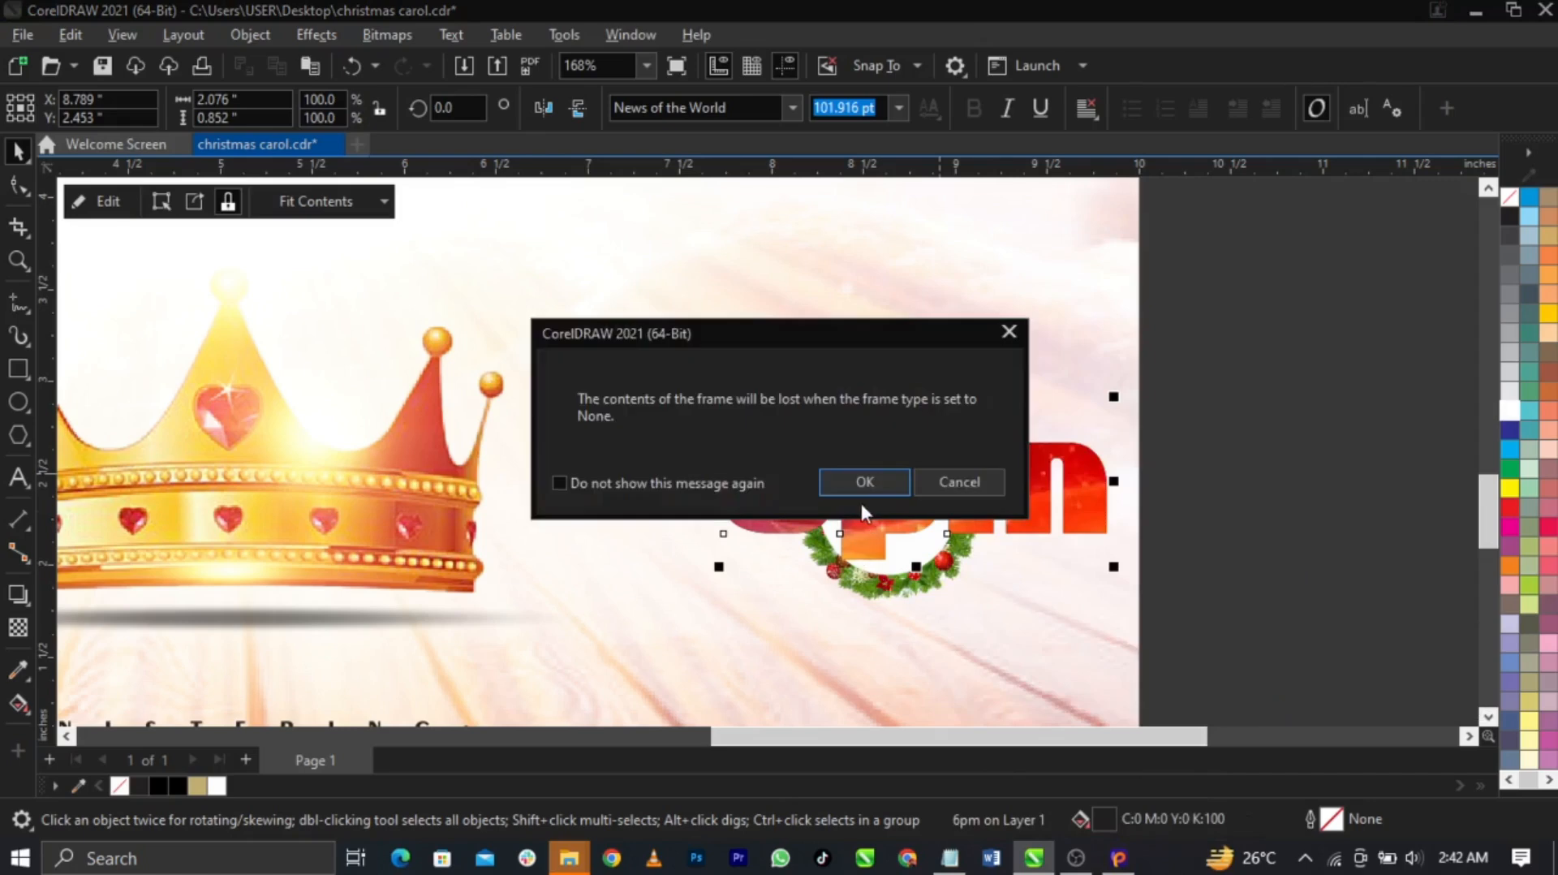
click(864, 486)
Shrink '6pm' to 92% and centre it in the white circle
drag(1119, 575, 977, 571)
shift+click(914, 560)
key(c)
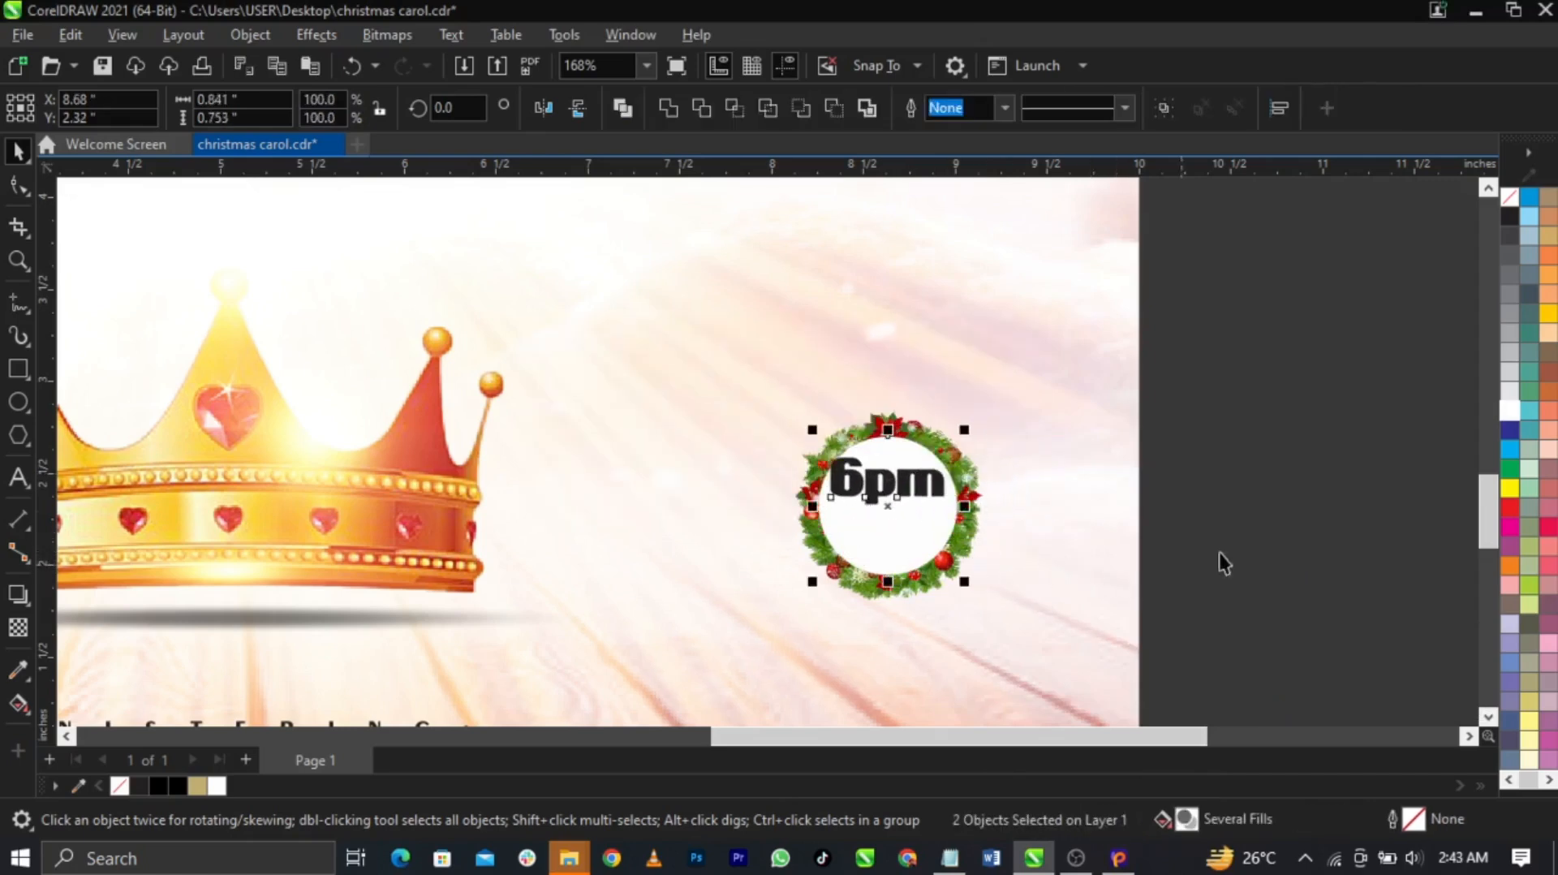
key(e)
click(1251, 554)
scroll(936, 545, up, 2)
click(952, 489)
drag(965, 520, 957, 524)
key(shift+F4)
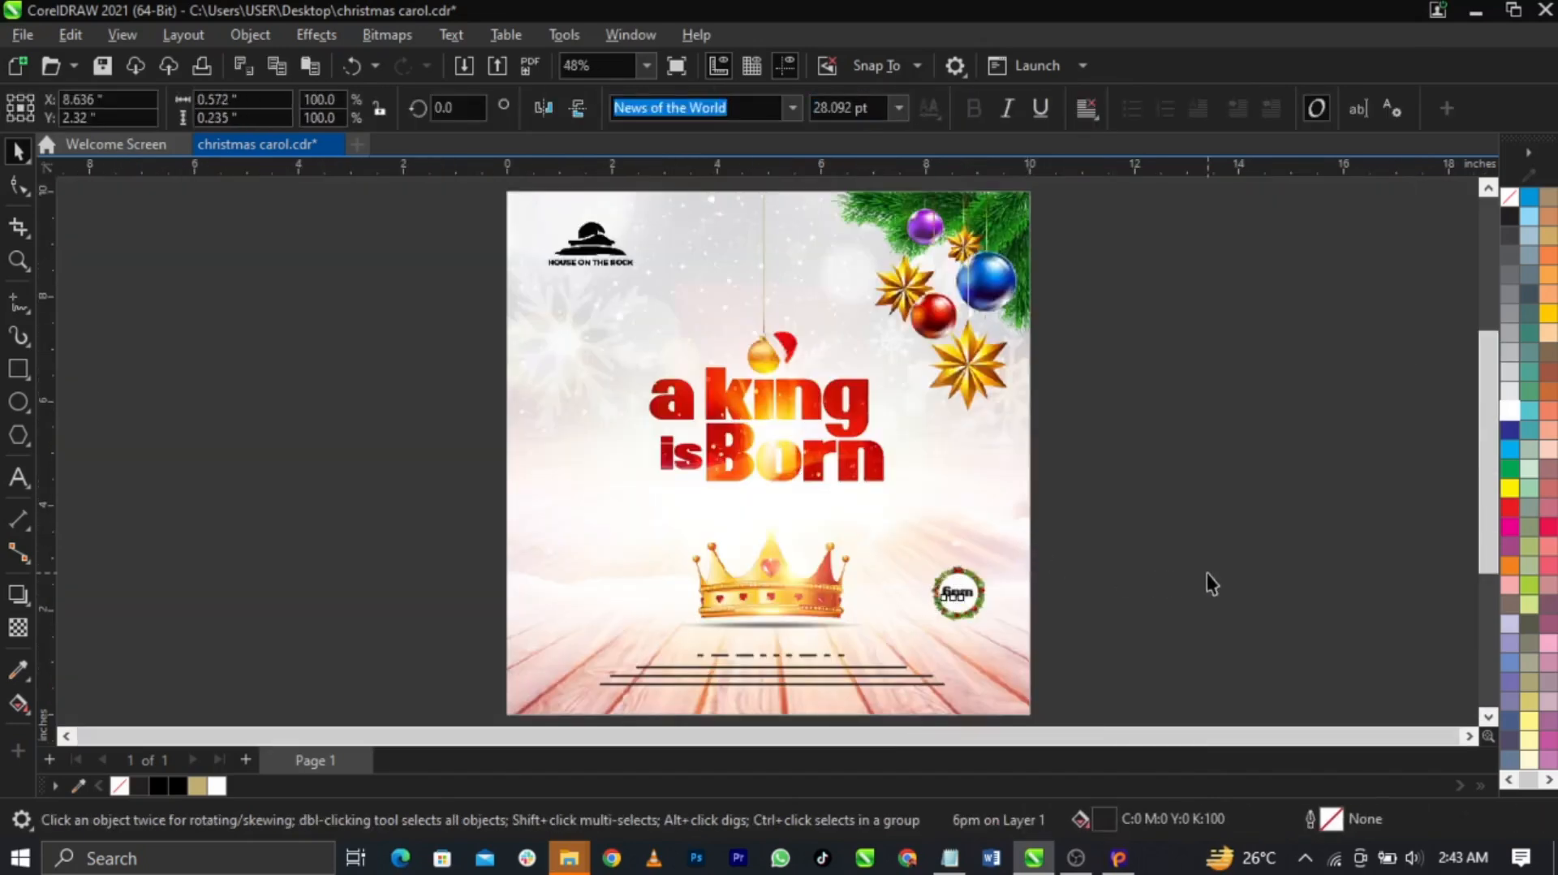
click(1128, 545)
Enlarge the whole 6pm wreath badge to 121.5%
drag(914, 650, 915, 651)
scroll(1090, 630, up, 4)
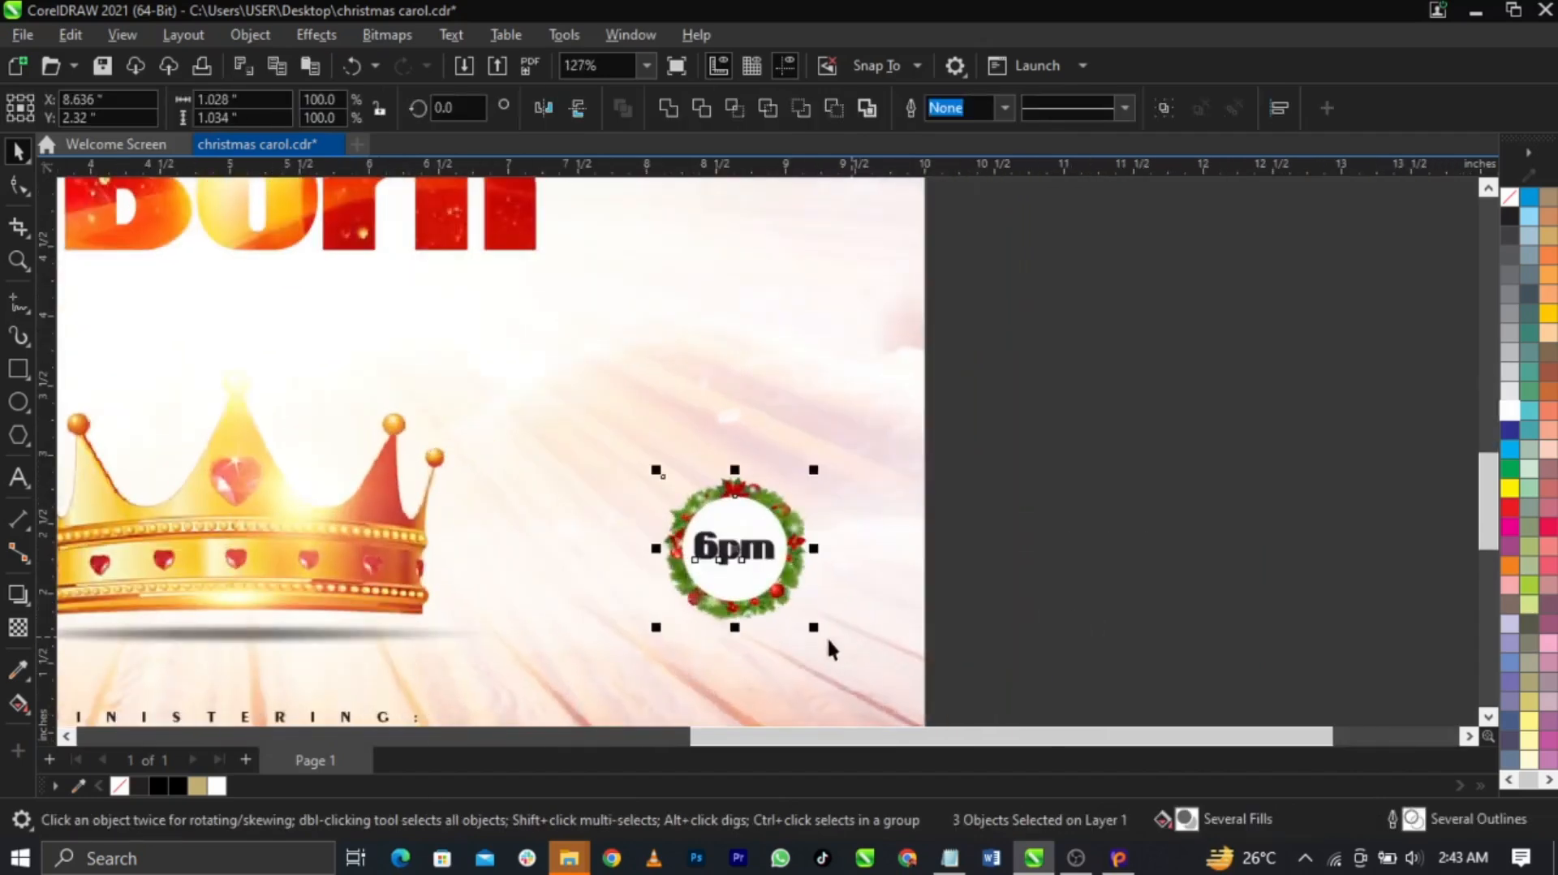
drag(817, 634, 829, 646)
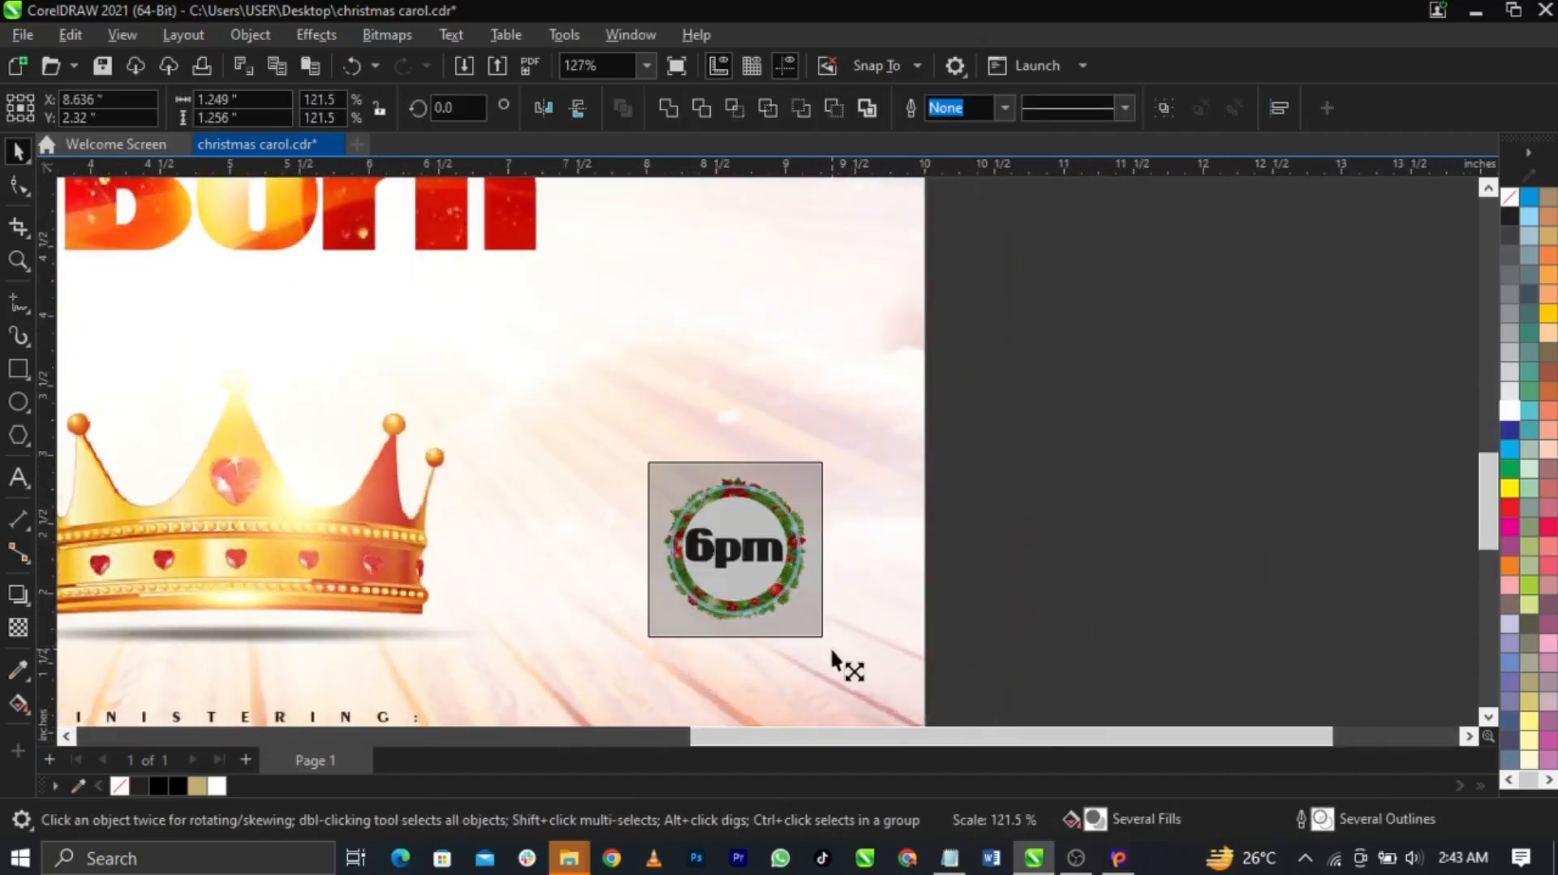
click(1137, 548)
key(shift+F4)
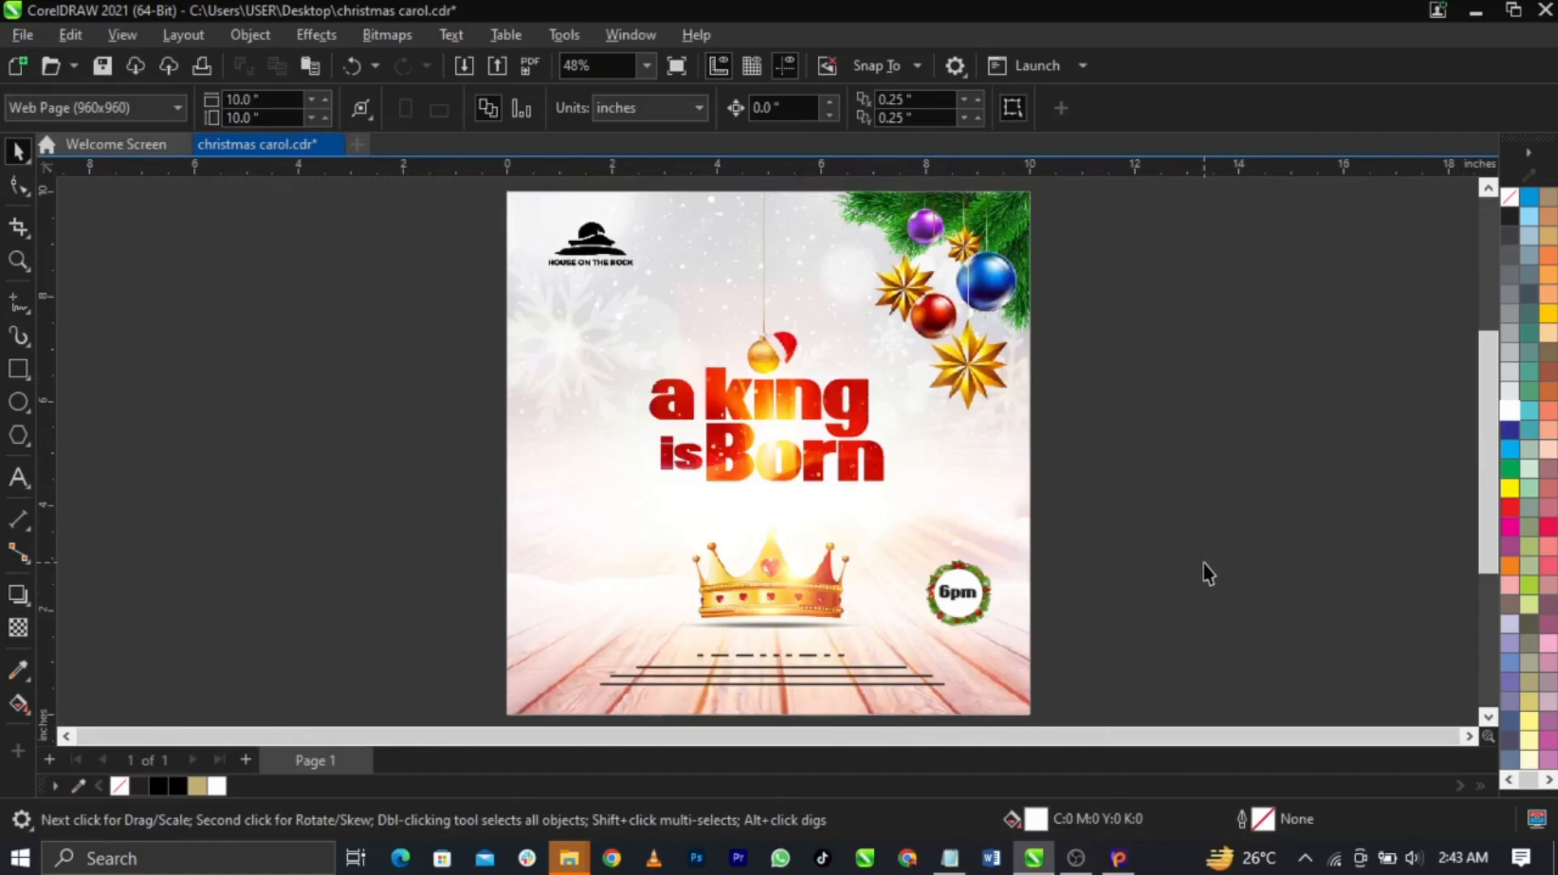
Copy the date and venue lines from the text notes
click(958, 860)
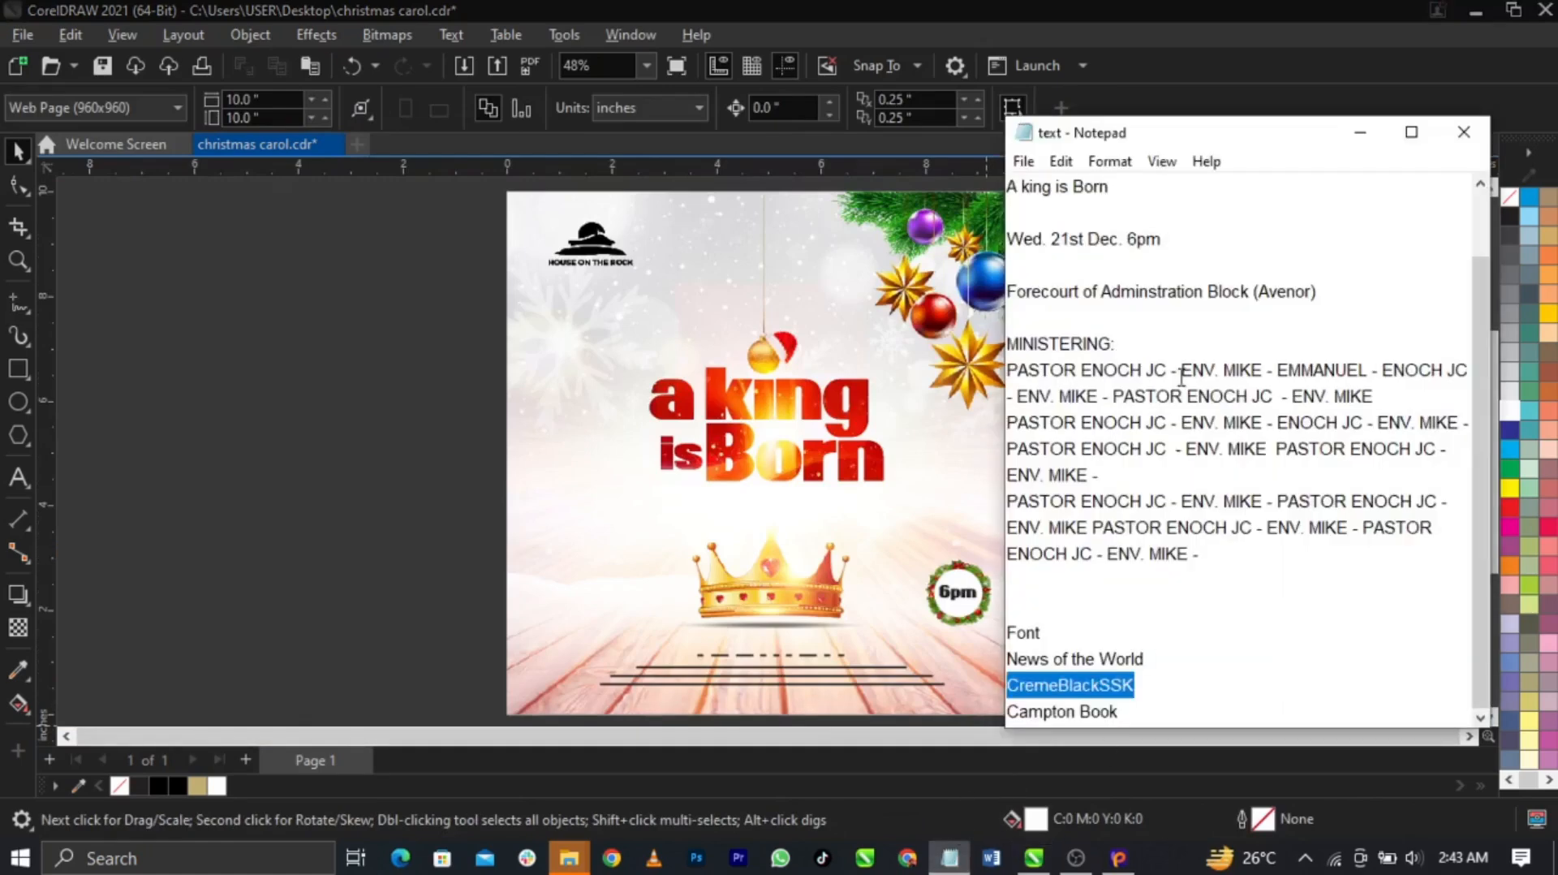
drag(1355, 300, 1013, 250)
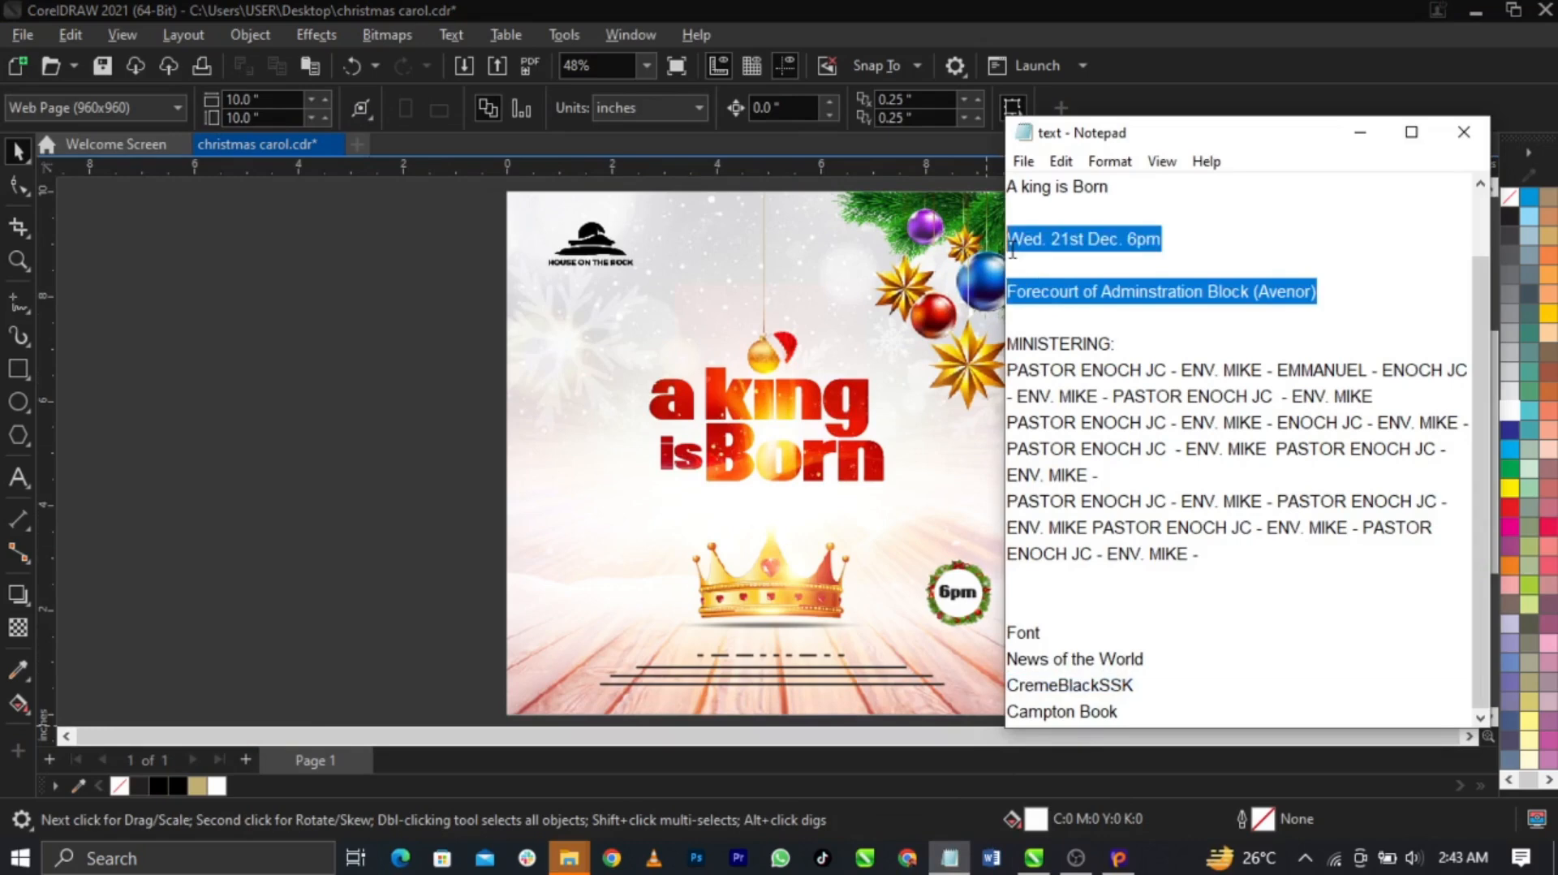
click(410, 569)
scroll(659, 641, up, 1)
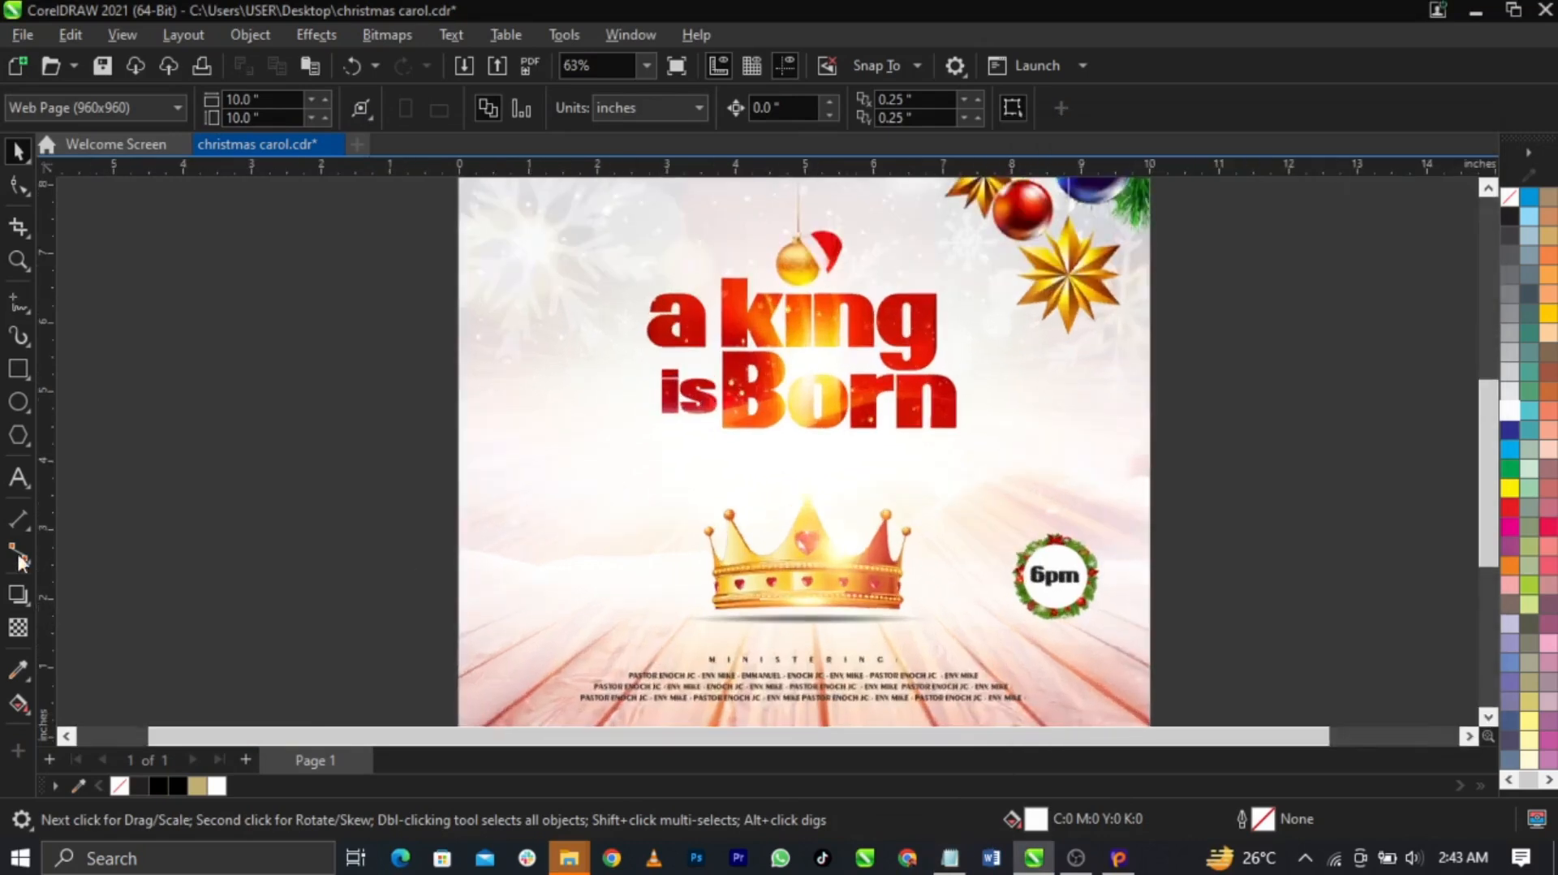
Paste the date and venue lines left of the crown in Campton SemiBold
click(18, 480)
text(Wed. 21st Dec. 6pm Forecourt)
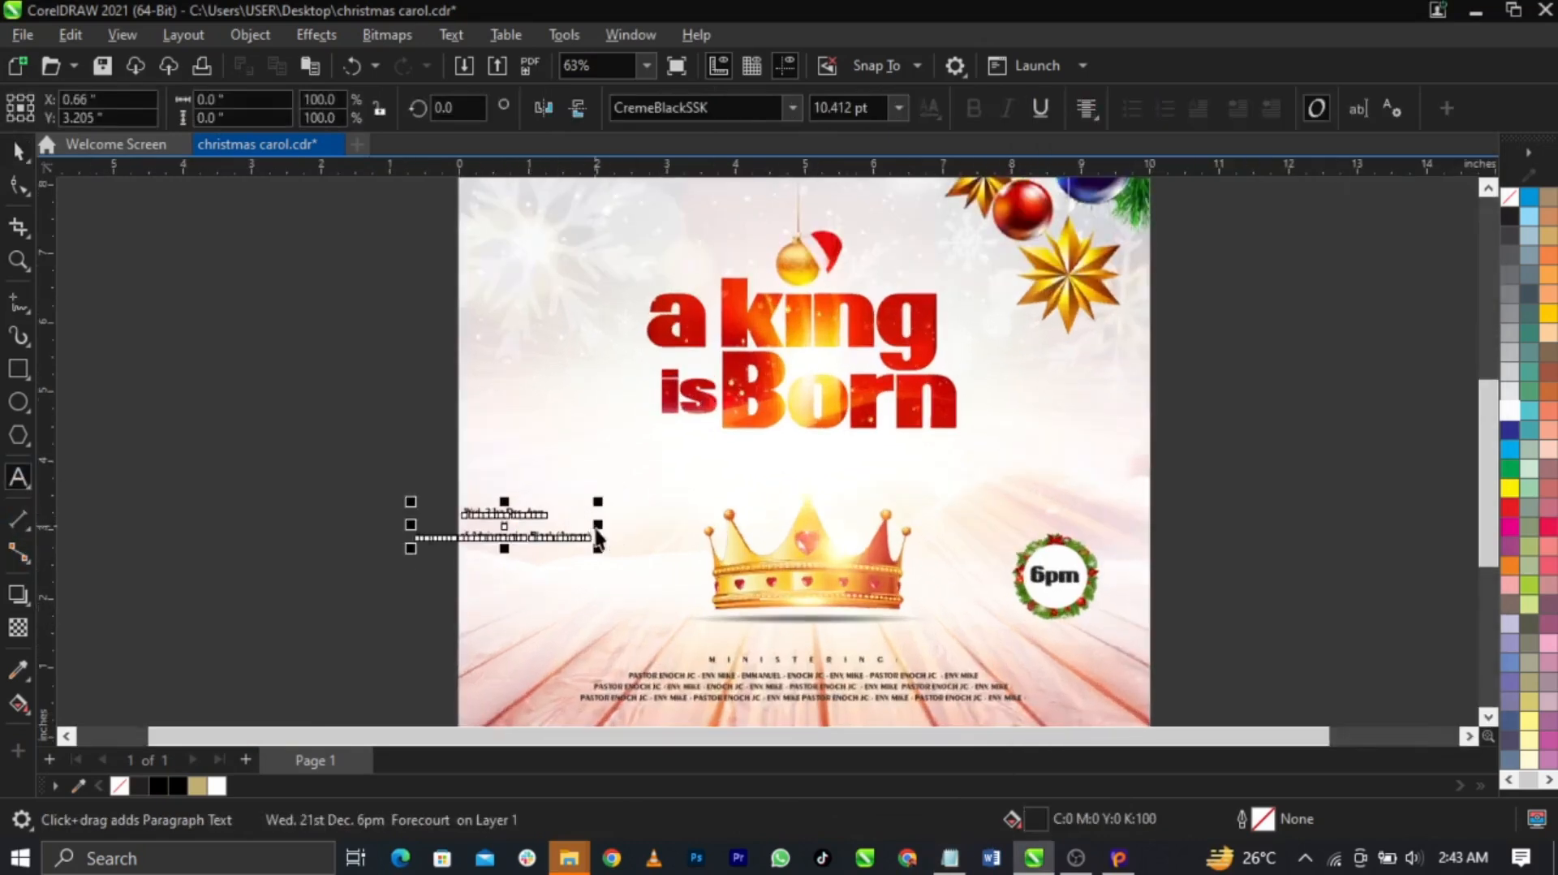
scroll(524, 562, up, 1)
scroll(524, 563, up, 1)
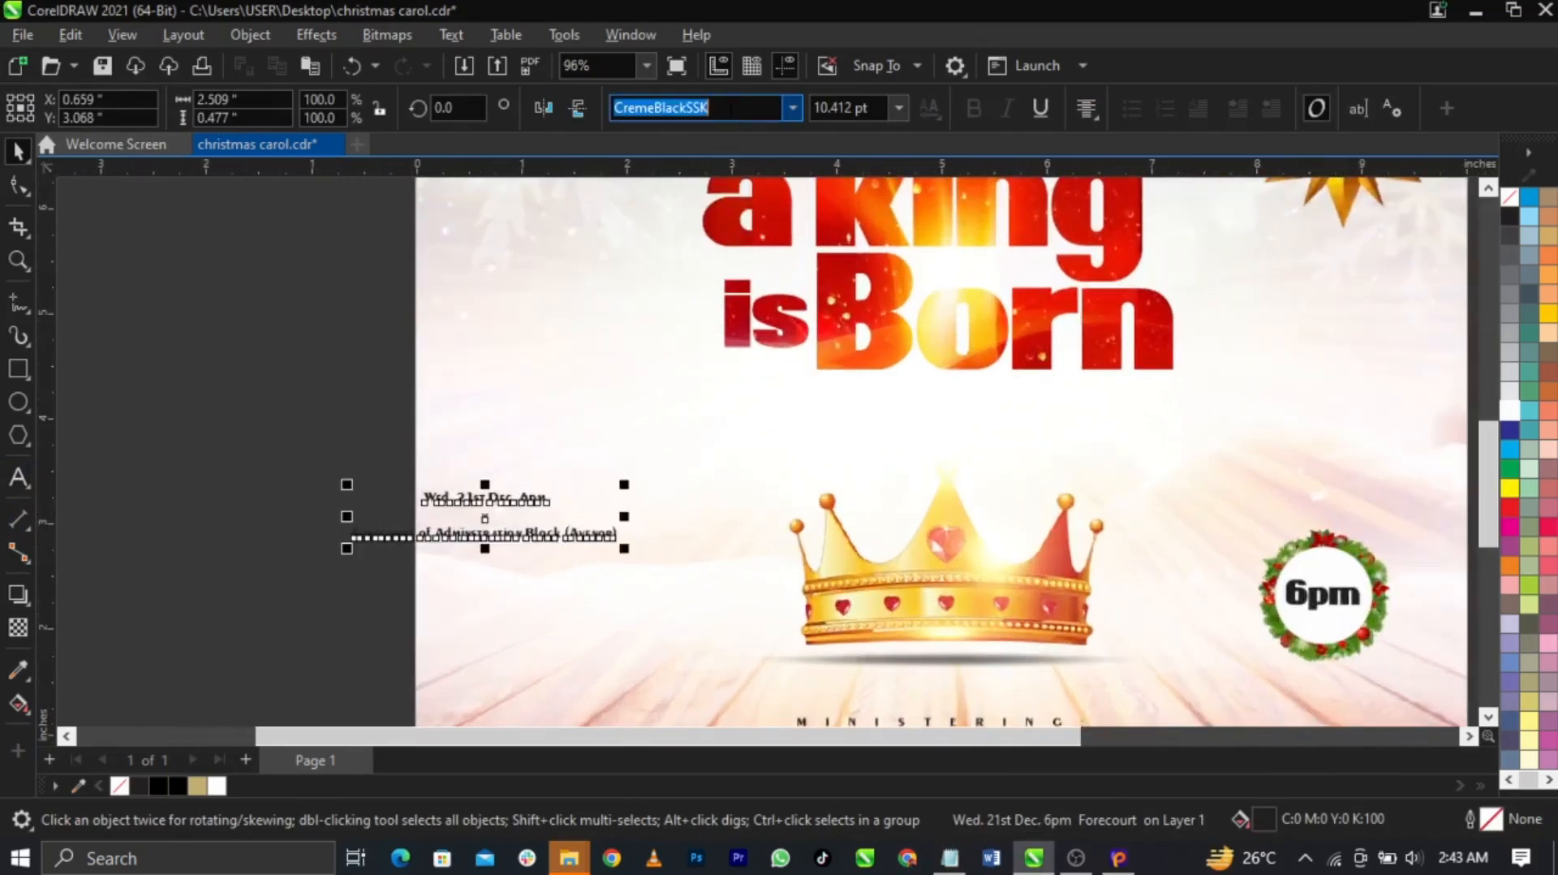
text(C)
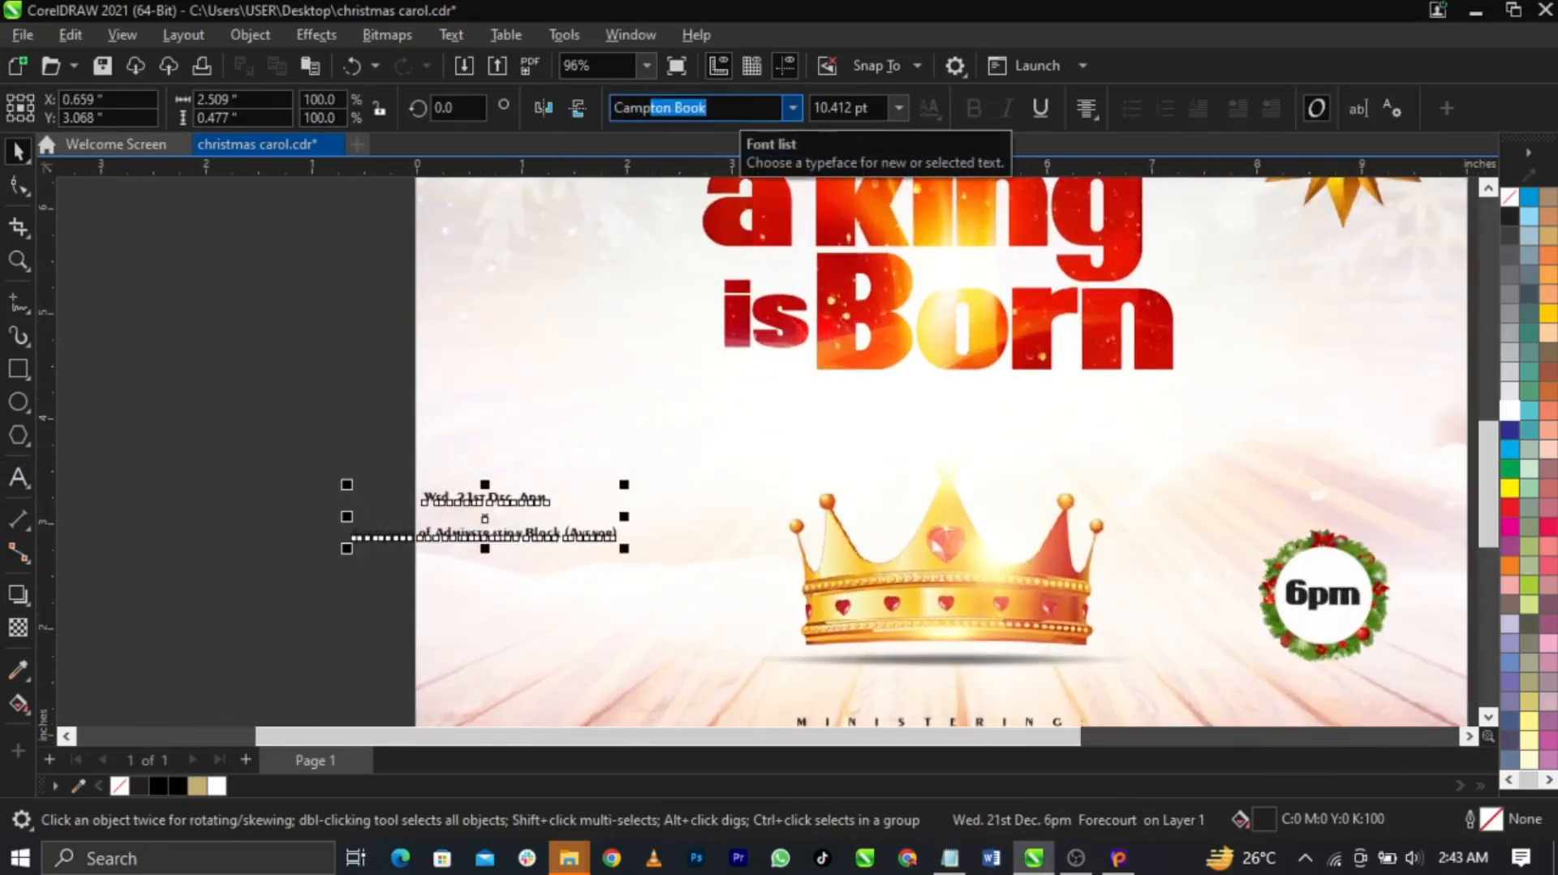
text(amp)
key(Return)
click(793, 108)
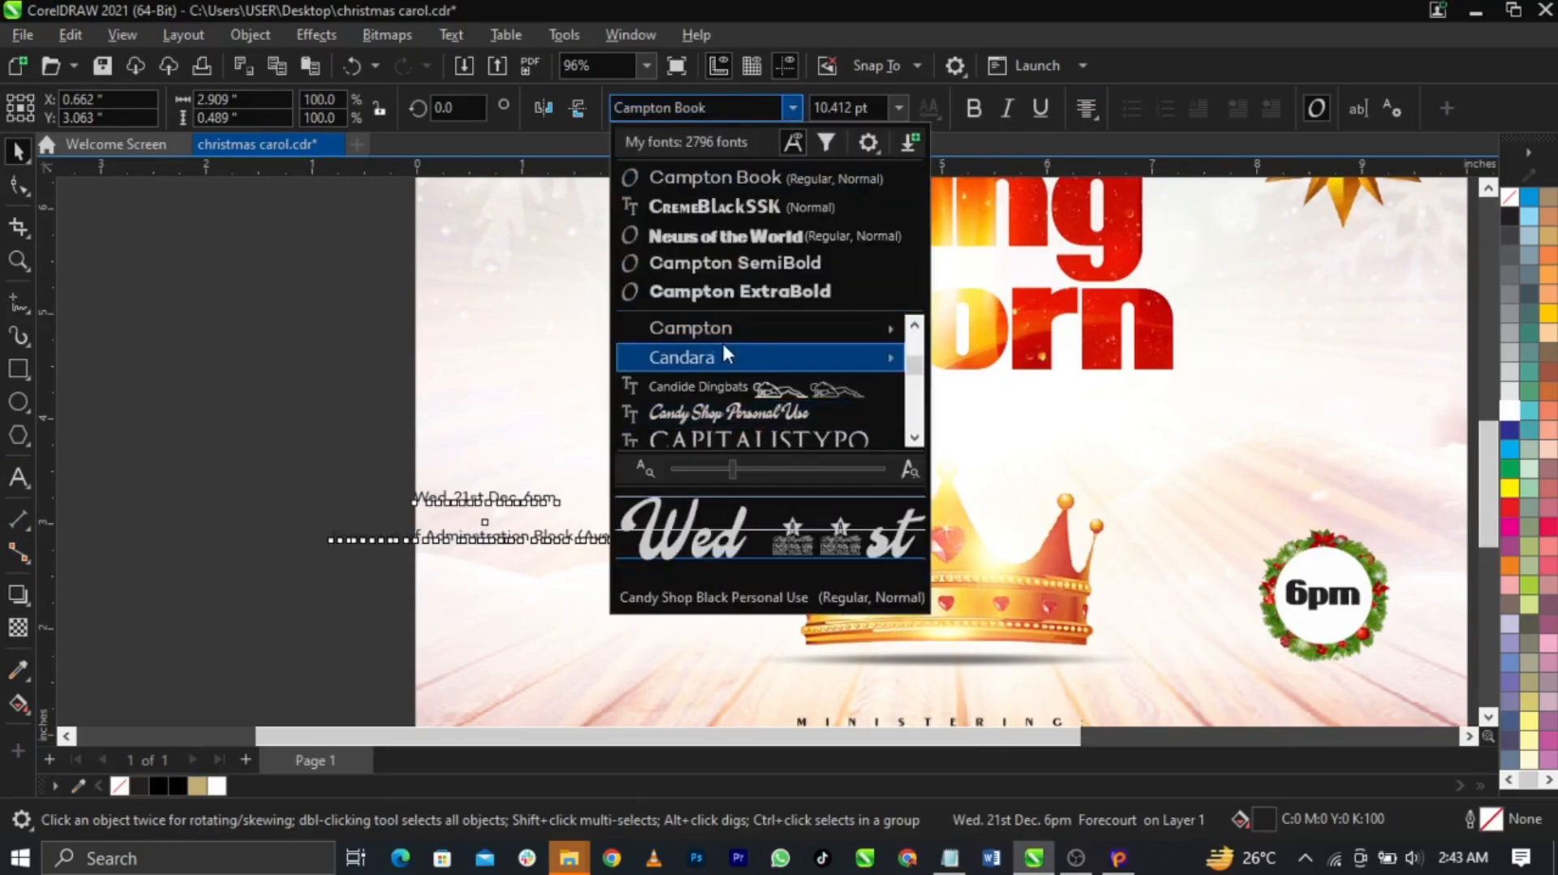
mouse_move(729, 323)
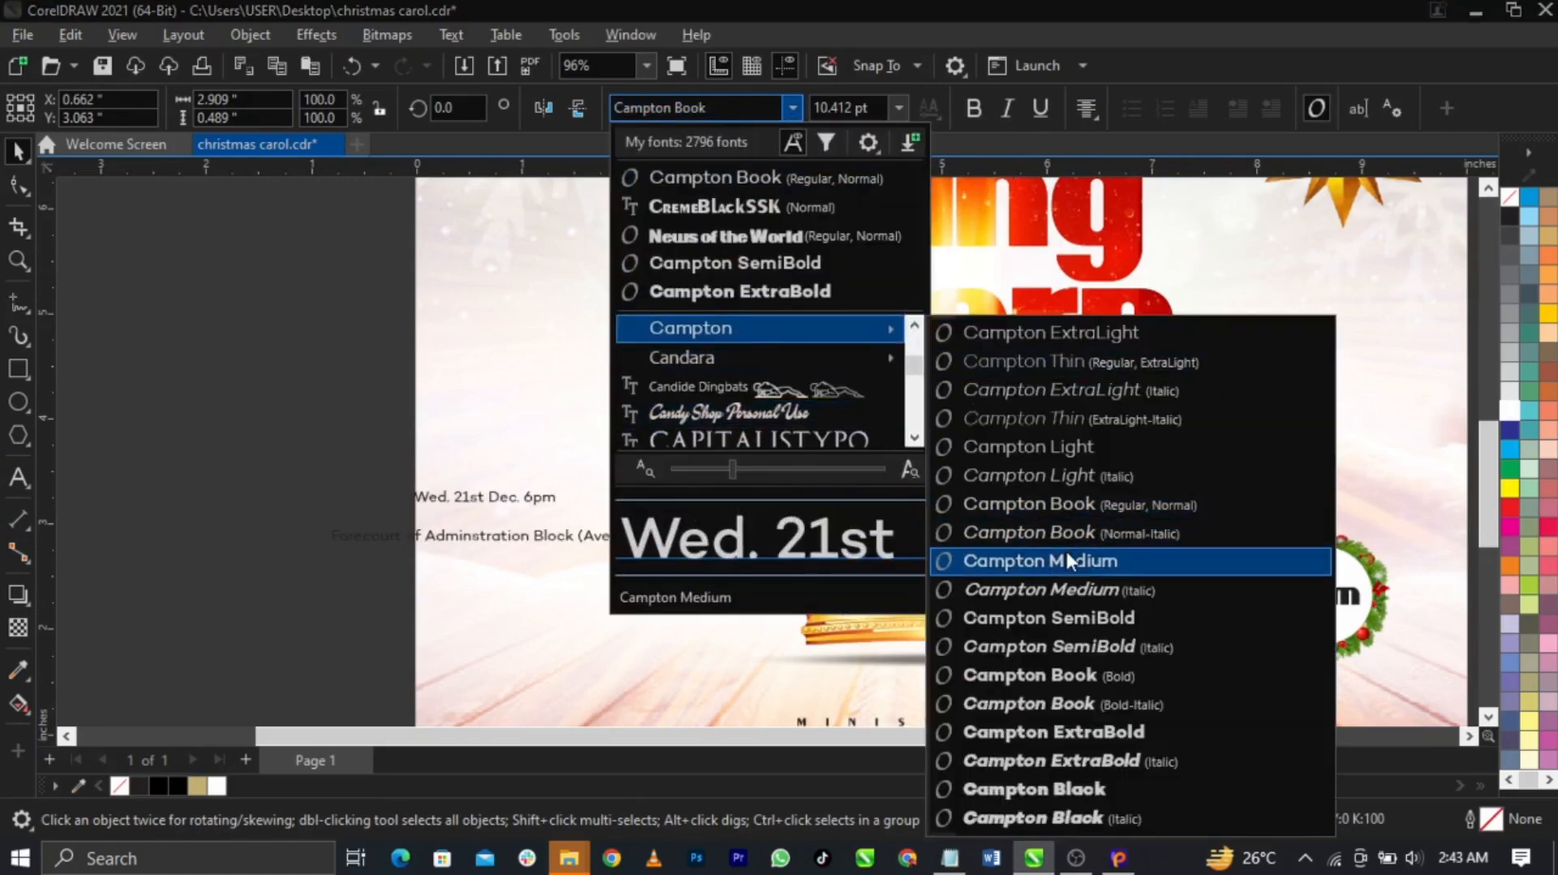
click(1087, 616)
scroll(572, 548, up, 3)
drag(558, 536, 757, 570)
Break the text apart, enlarge the date line to about 16.5 pt, split the venue before 'Block'
key(ctrl+k)
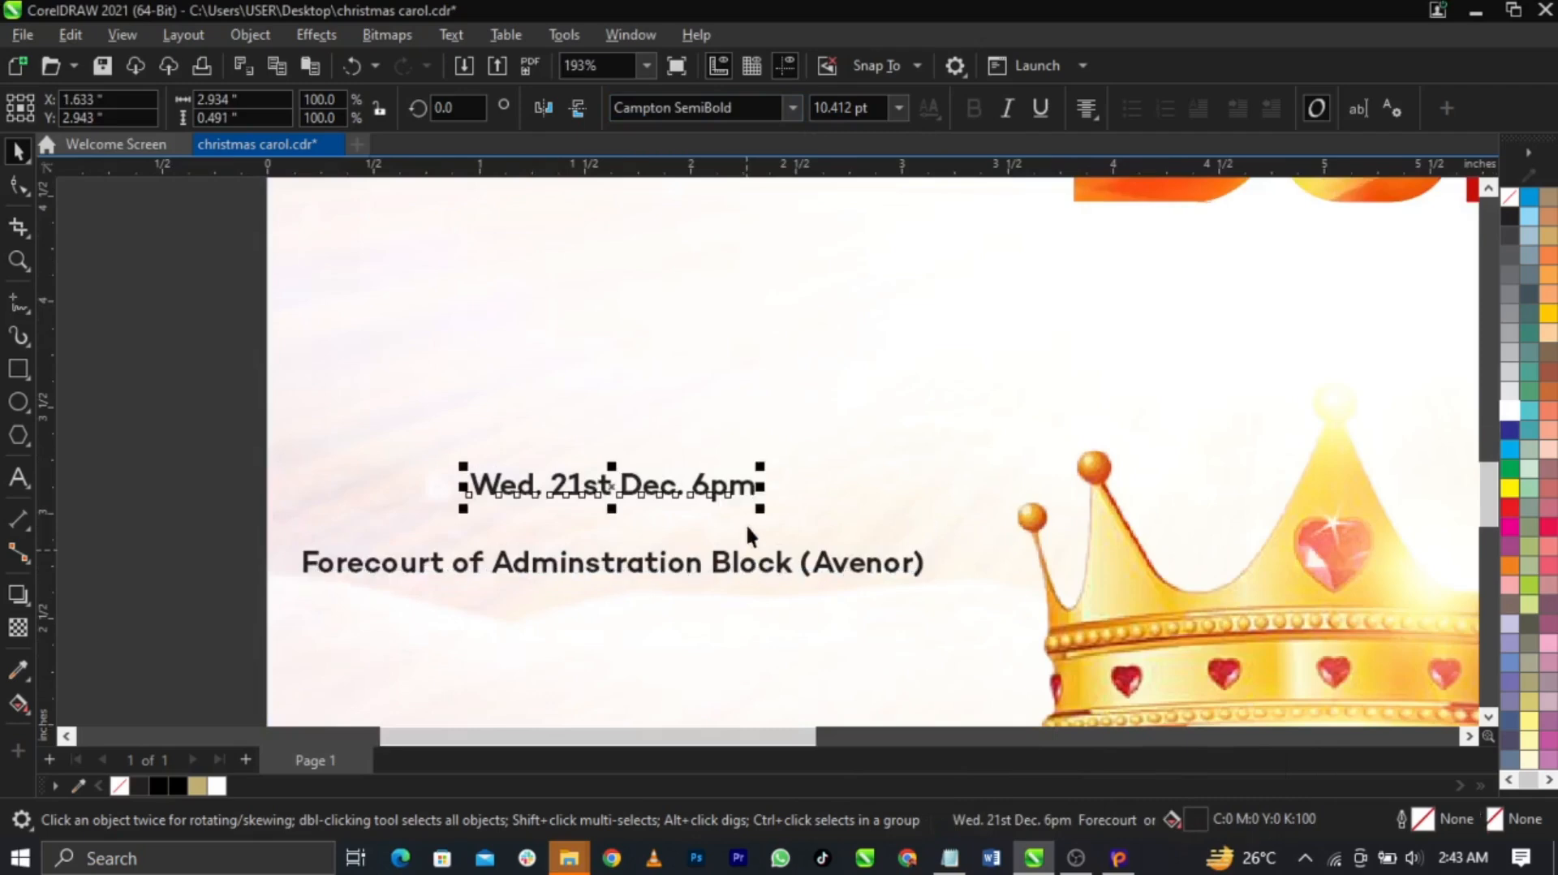
drag(758, 473, 926, 449)
double_click(713, 573)
key(Return)
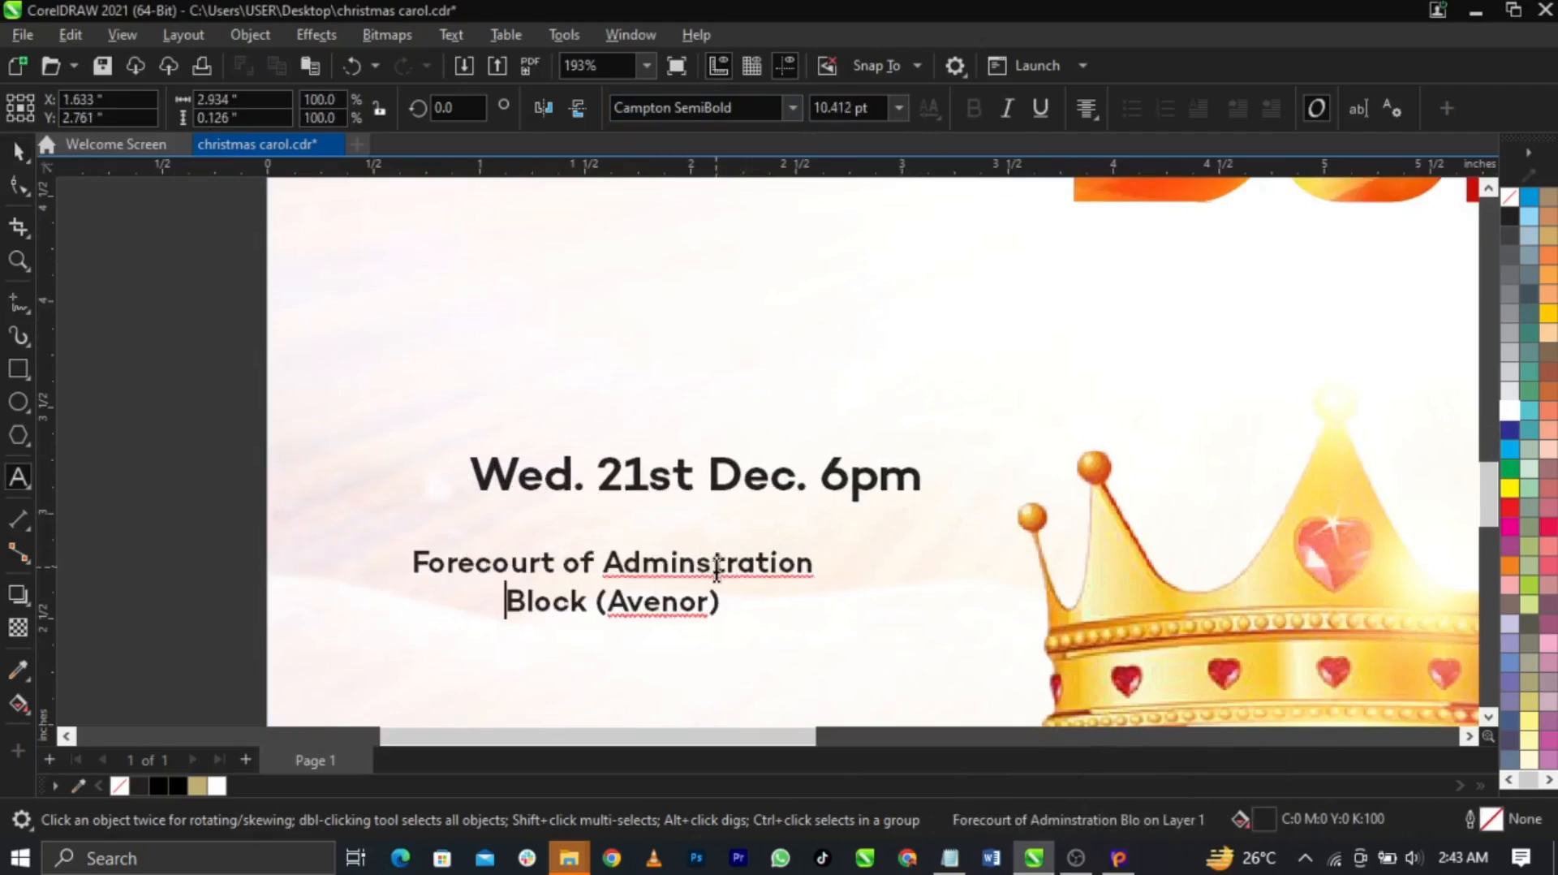
key(ctrl+space)
Left-align the venue lines with the date line and shift both slightly left and down
click(1082, 111)
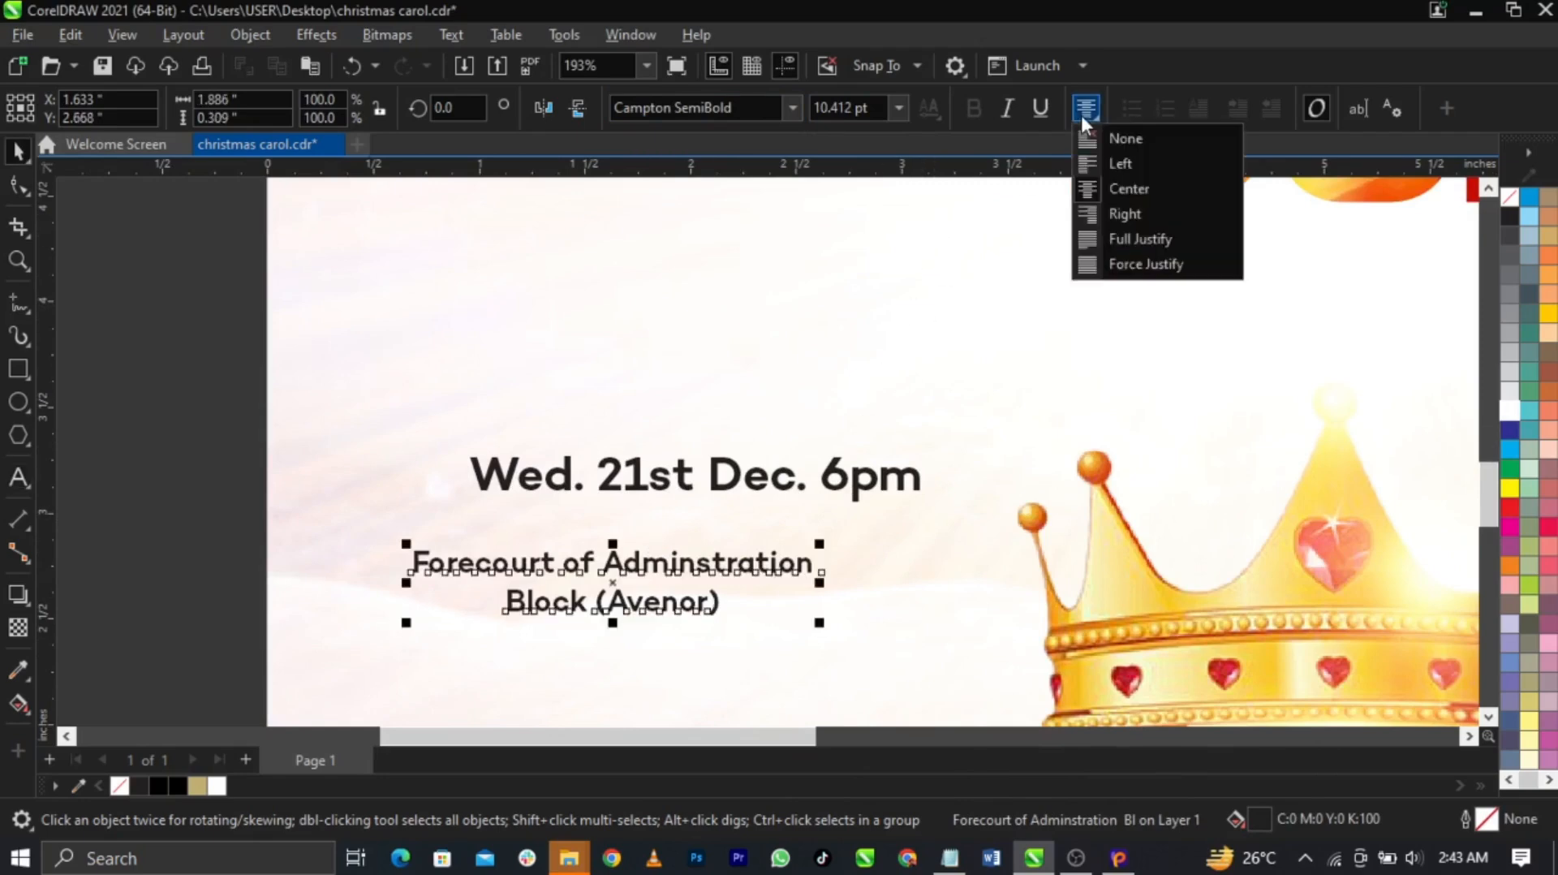
click(1117, 136)
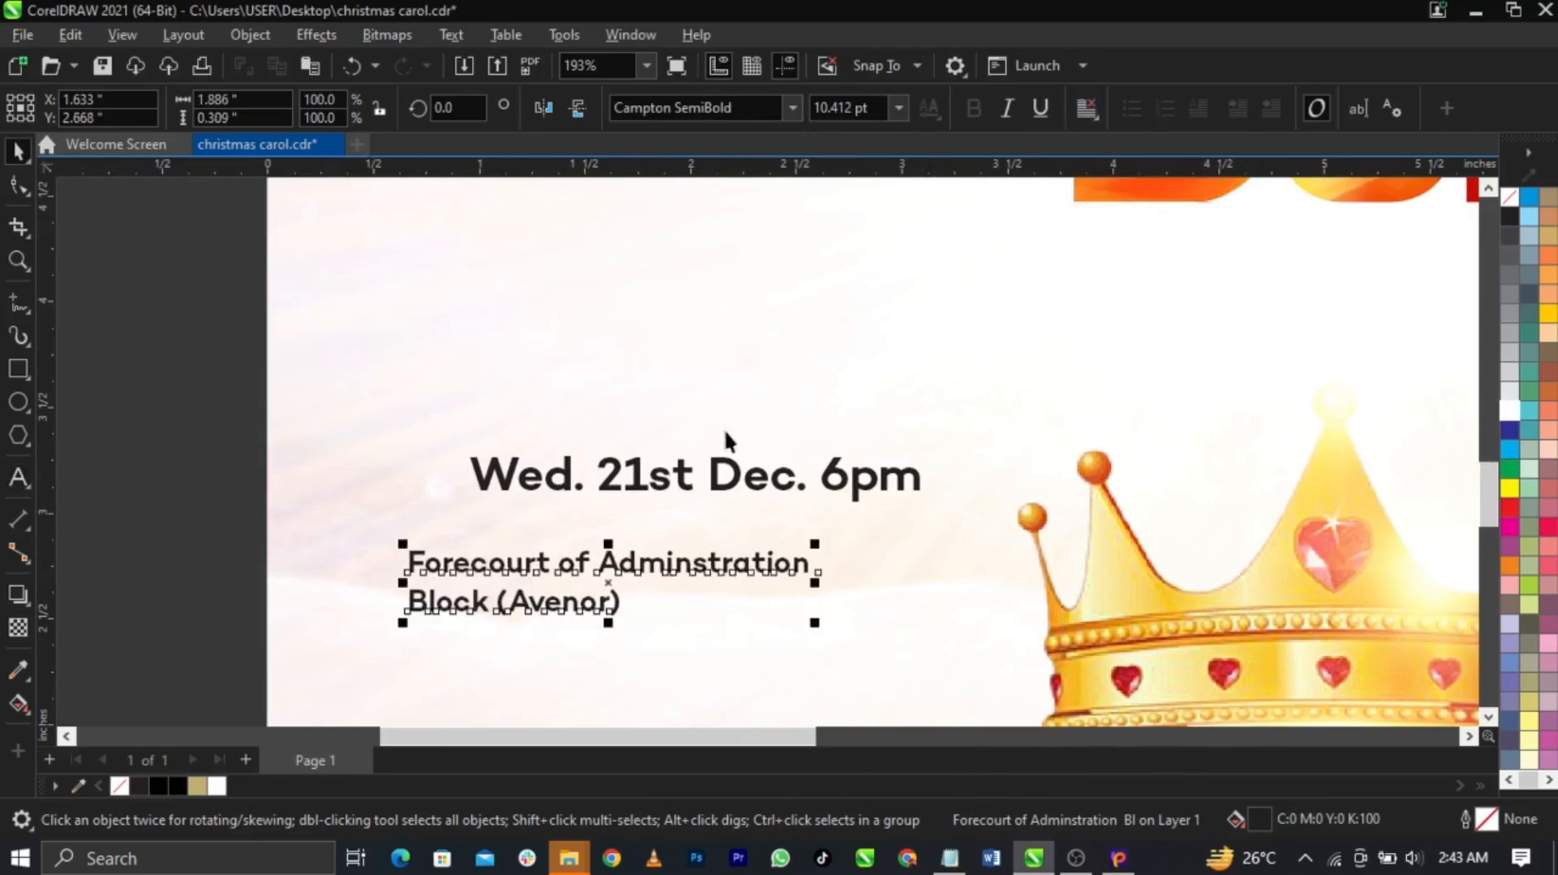
shift+click(682, 487)
key(l)
drag(684, 481, 632, 548)
scroll(632, 491, up, 1)
ctrl+click(632, 492)
scroll(585, 458, down, 1)
click(300, 456)
drag(148, 416, 880, 622)
scroll(498, 424, down, 2)
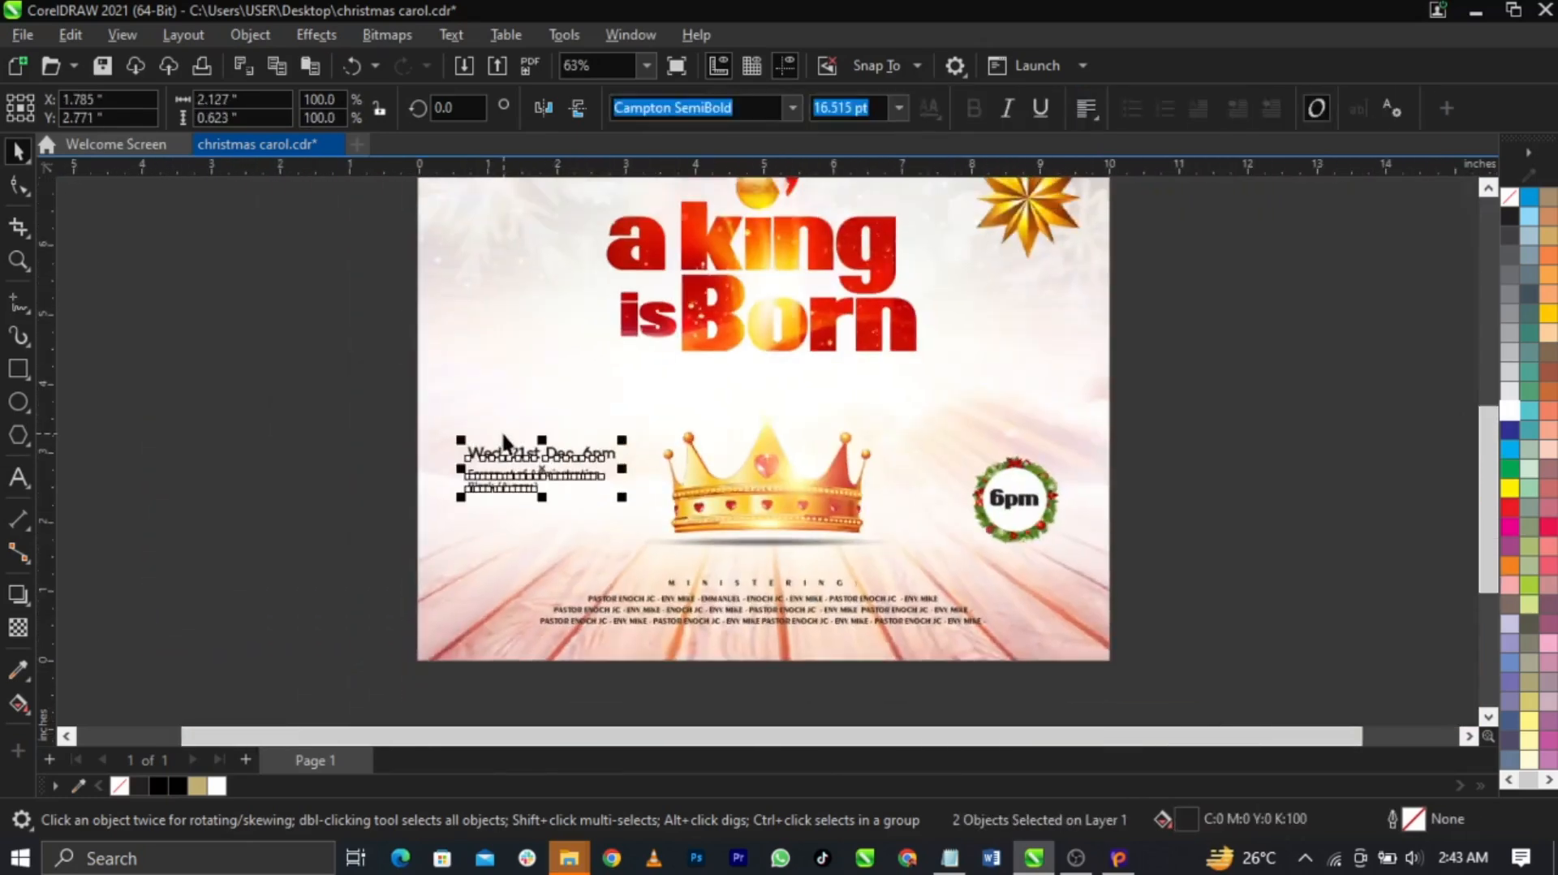
Group the date and venue texts and centre the group vertically with the 6pm badge
scroll(671, 508, up, 1)
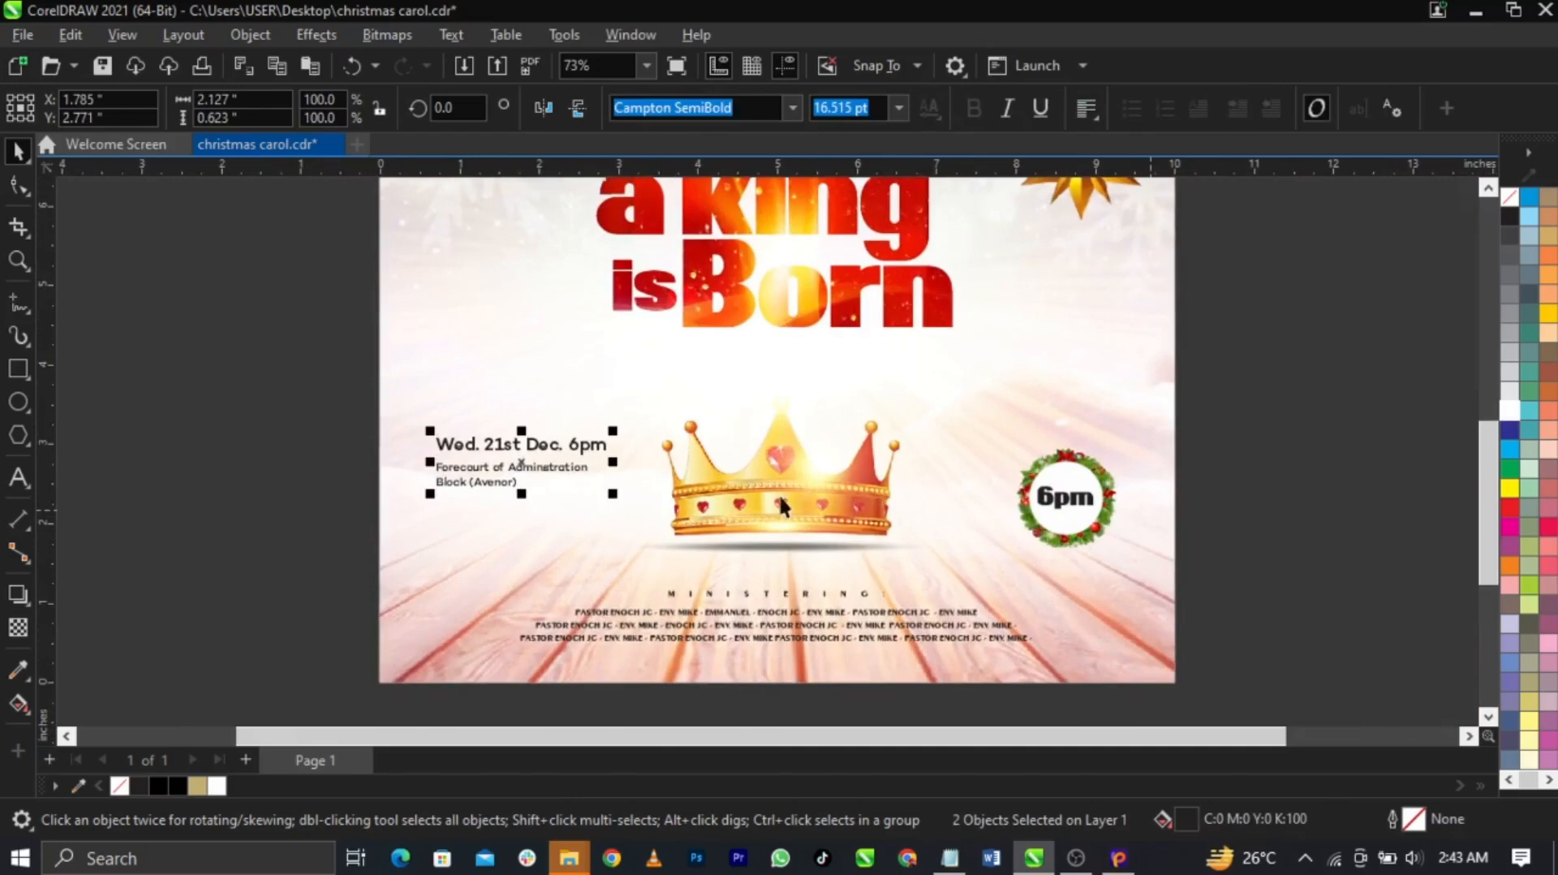
key(ctrl+g)
shift+click(1063, 507)
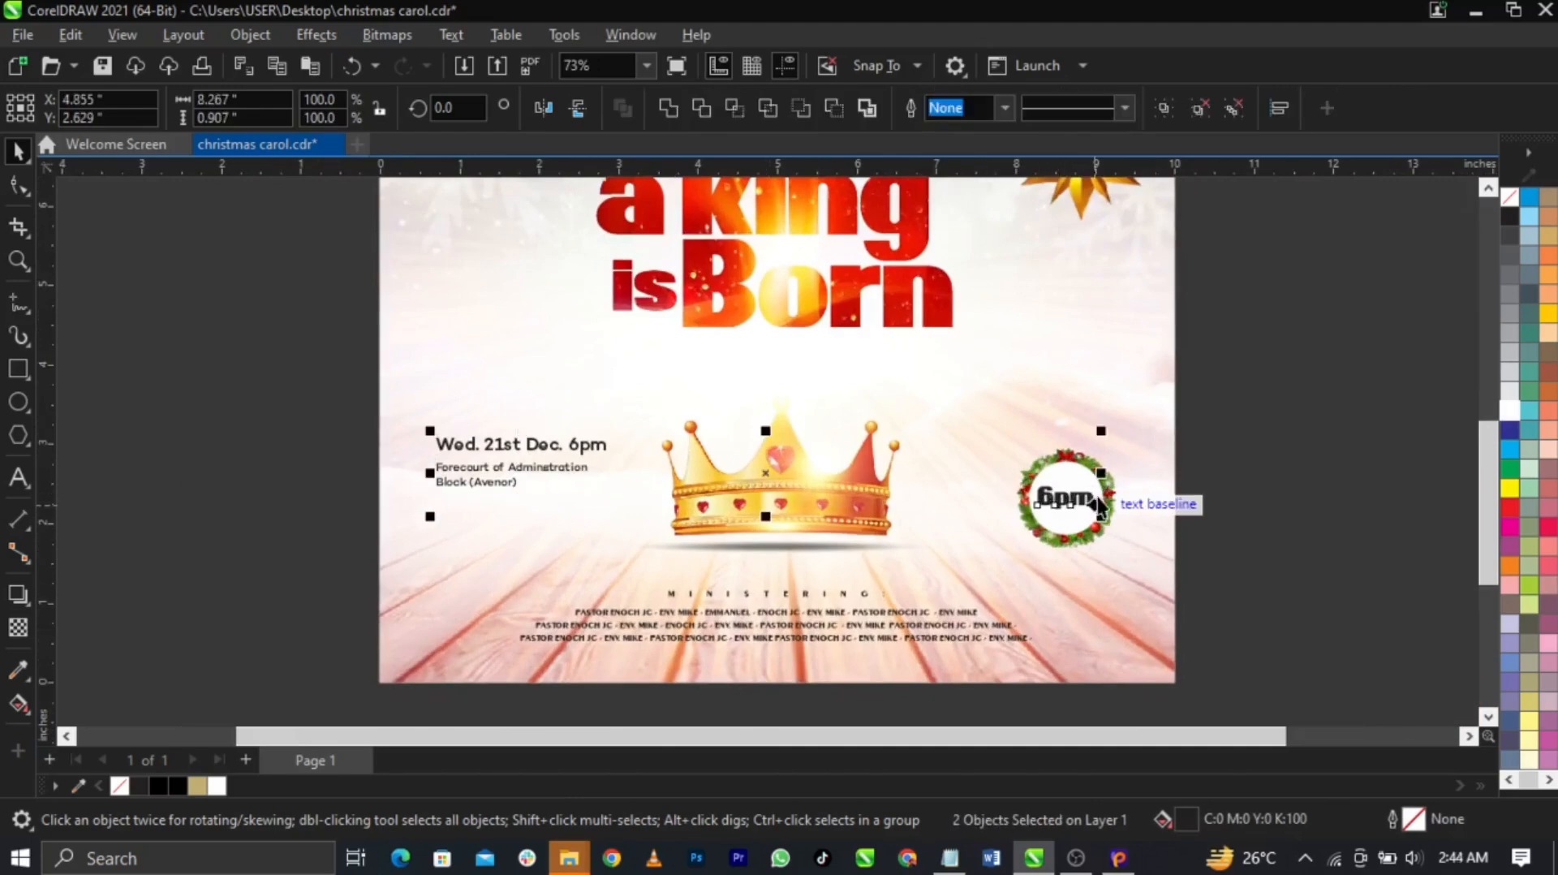
key(e)
key(e)
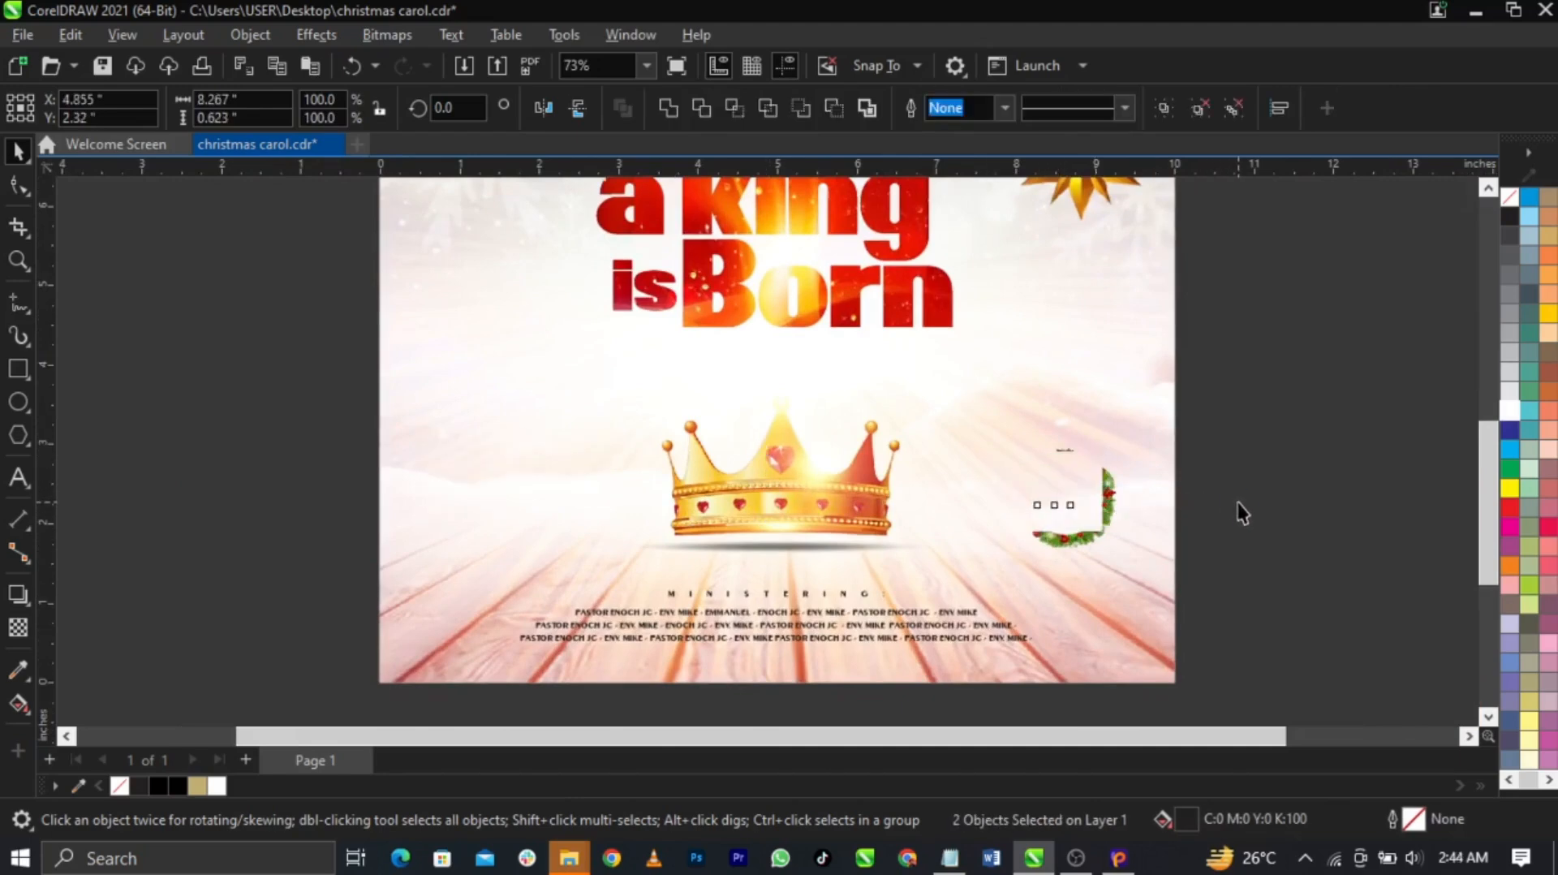
click(1237, 503)
click(595, 481)
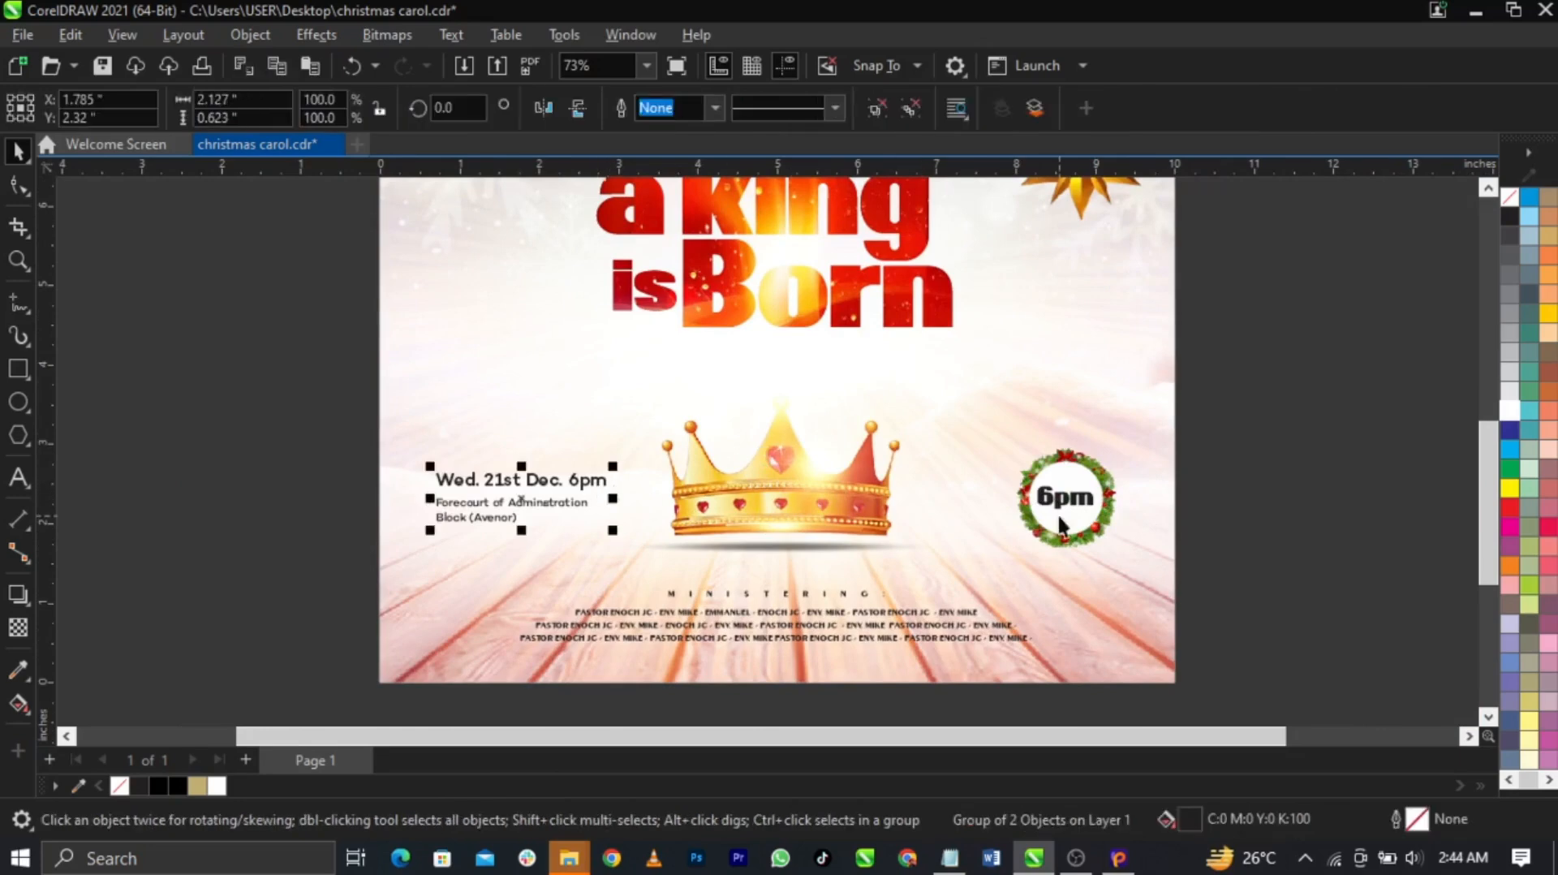
shift+click(1071, 499)
key(e)
click(1268, 498)
Nudge the ministering names text slightly so it sits centred beneath the crown
scroll(1037, 488, down, 1)
scroll(1039, 498, down, 1)
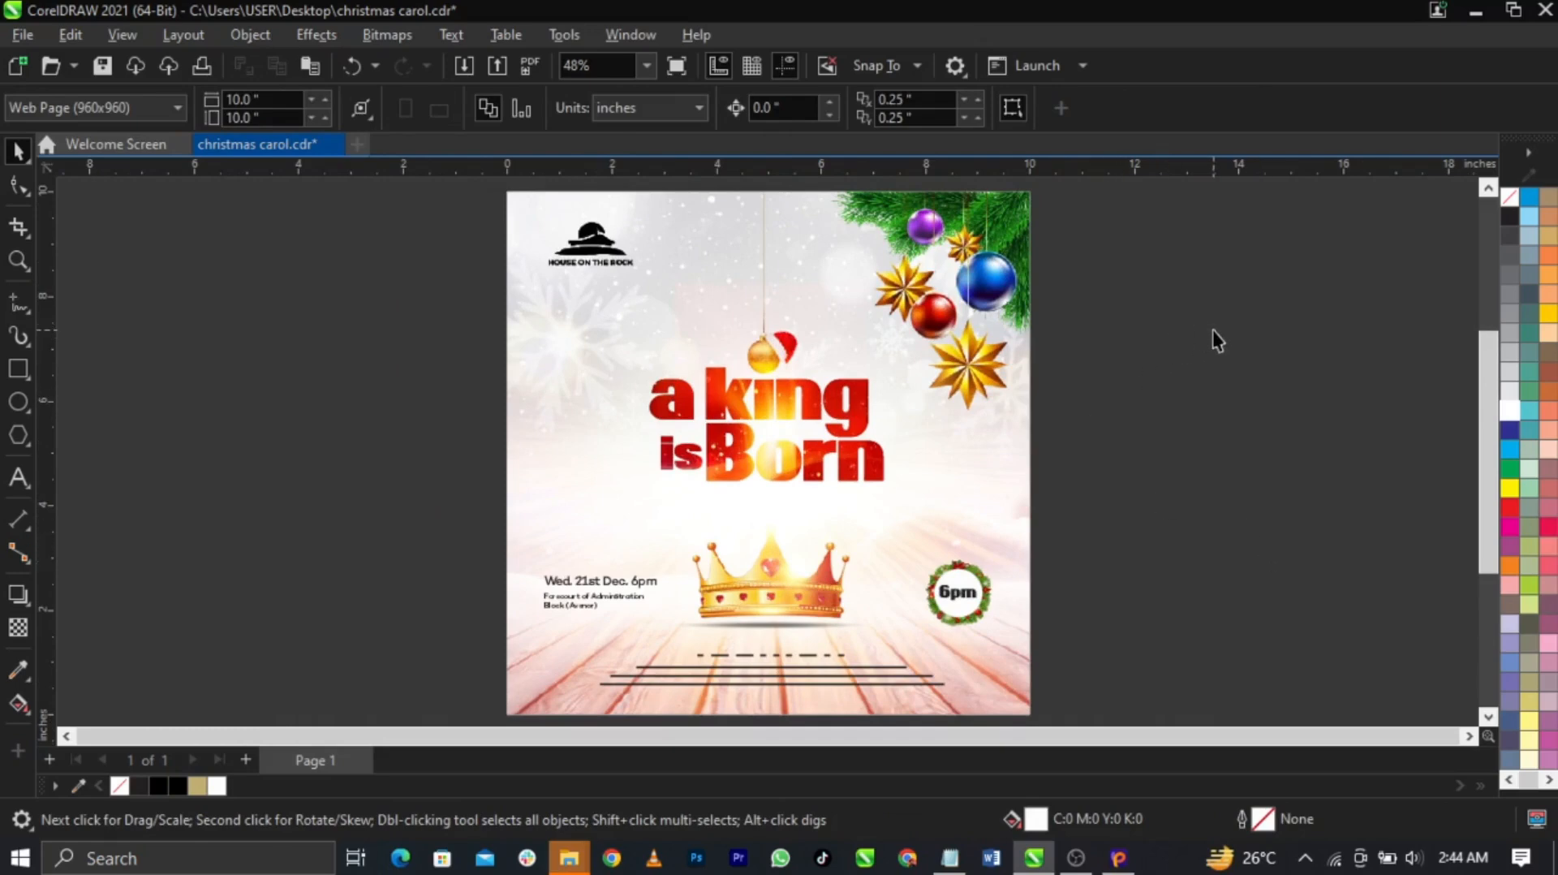
drag(468, 656, 1019, 724)
scroll(768, 651, up, 3)
scroll(769, 650, up, 1)
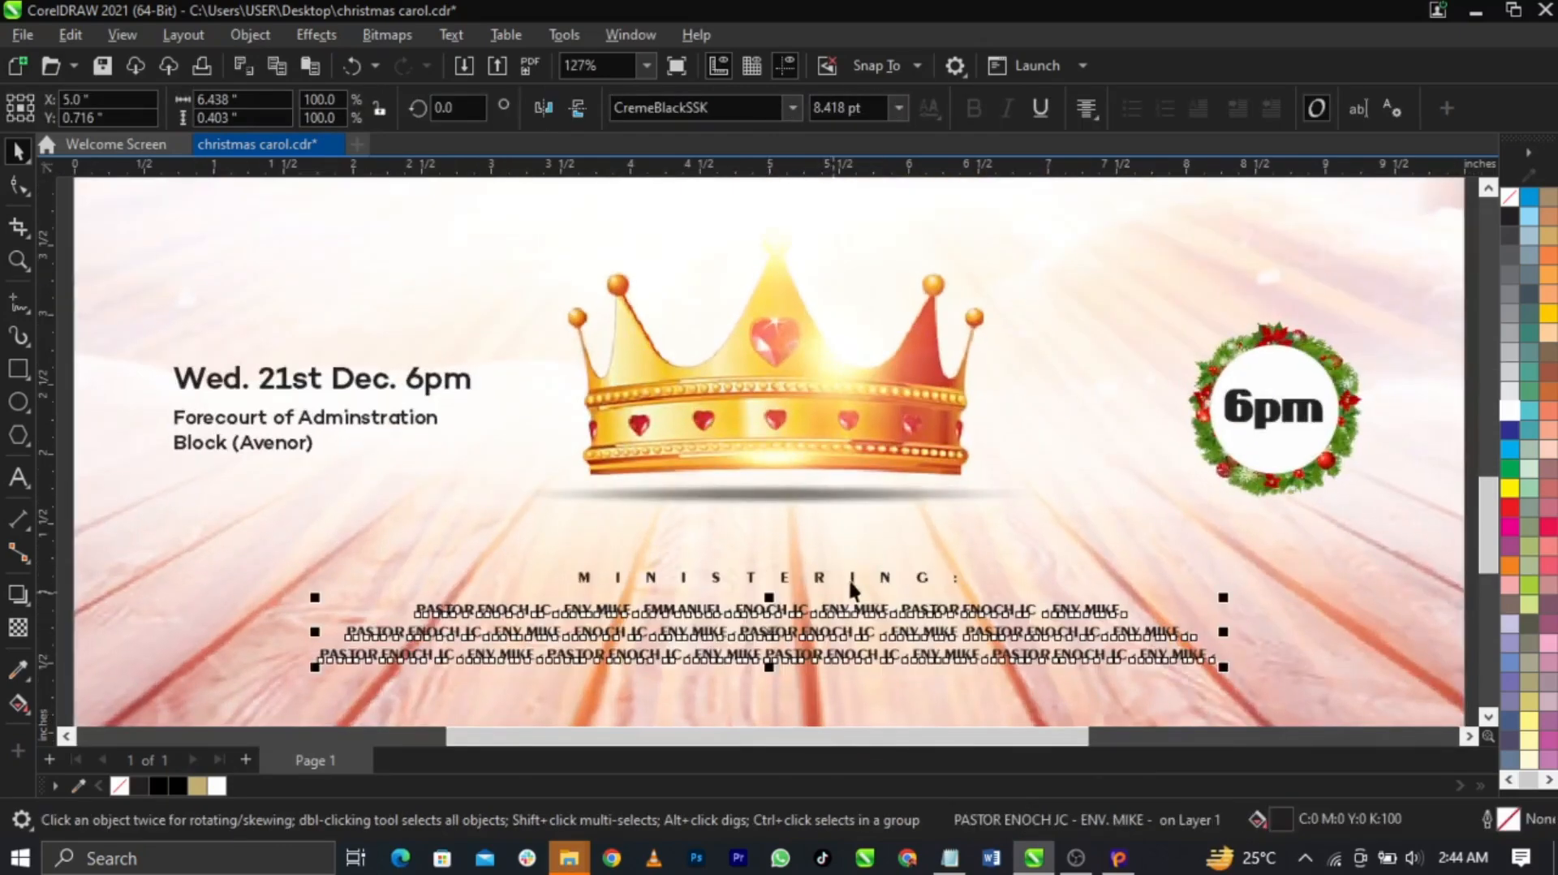
scroll(868, 577, down, 1)
scroll(873, 660, up, 5)
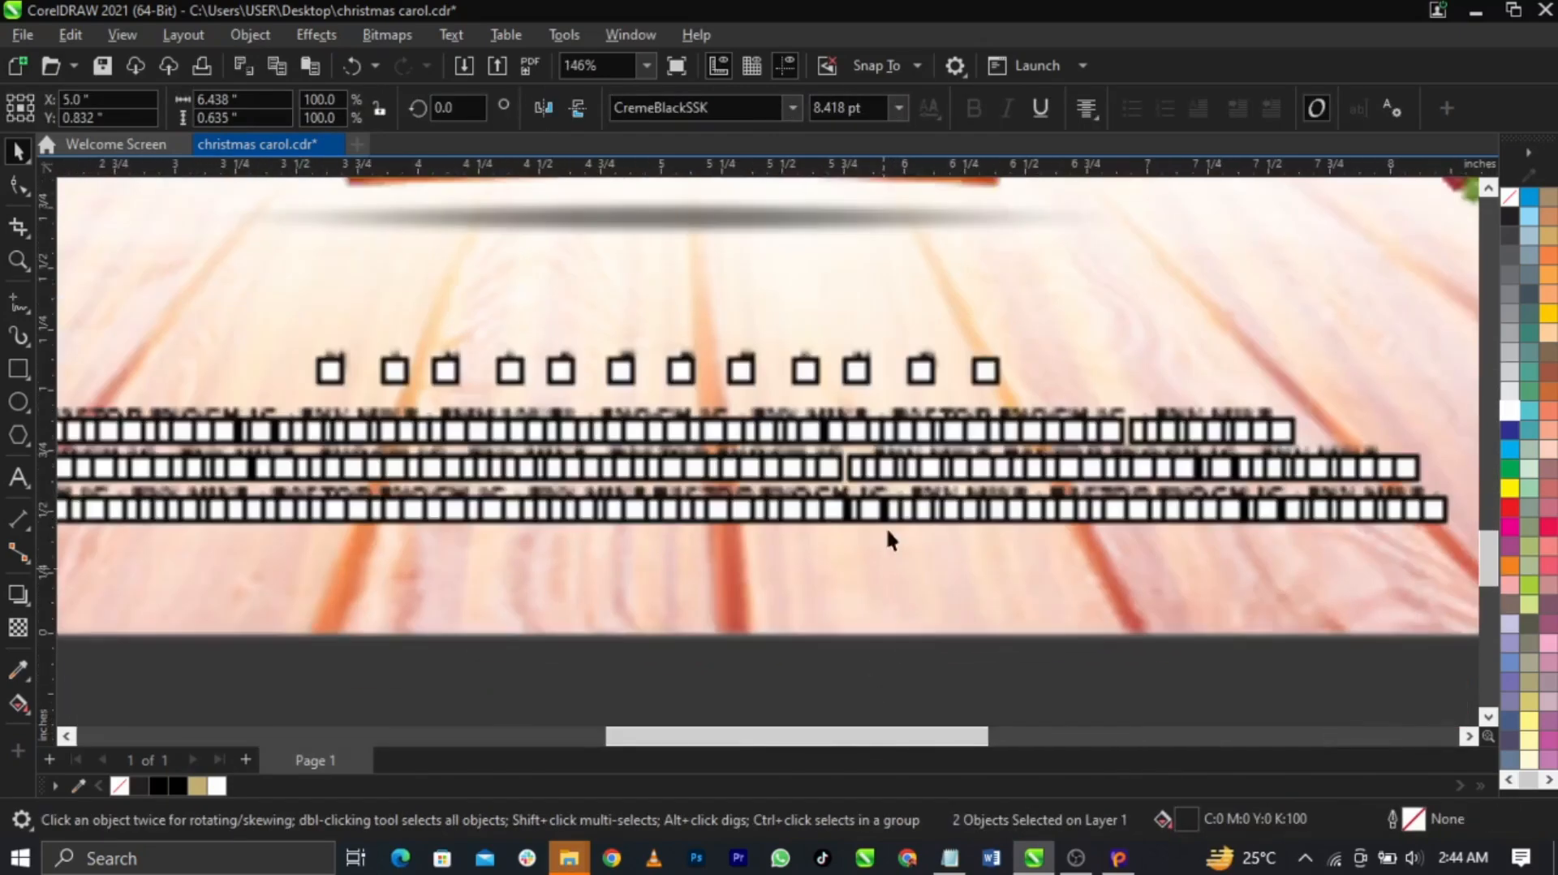
drag(876, 519, 878, 523)
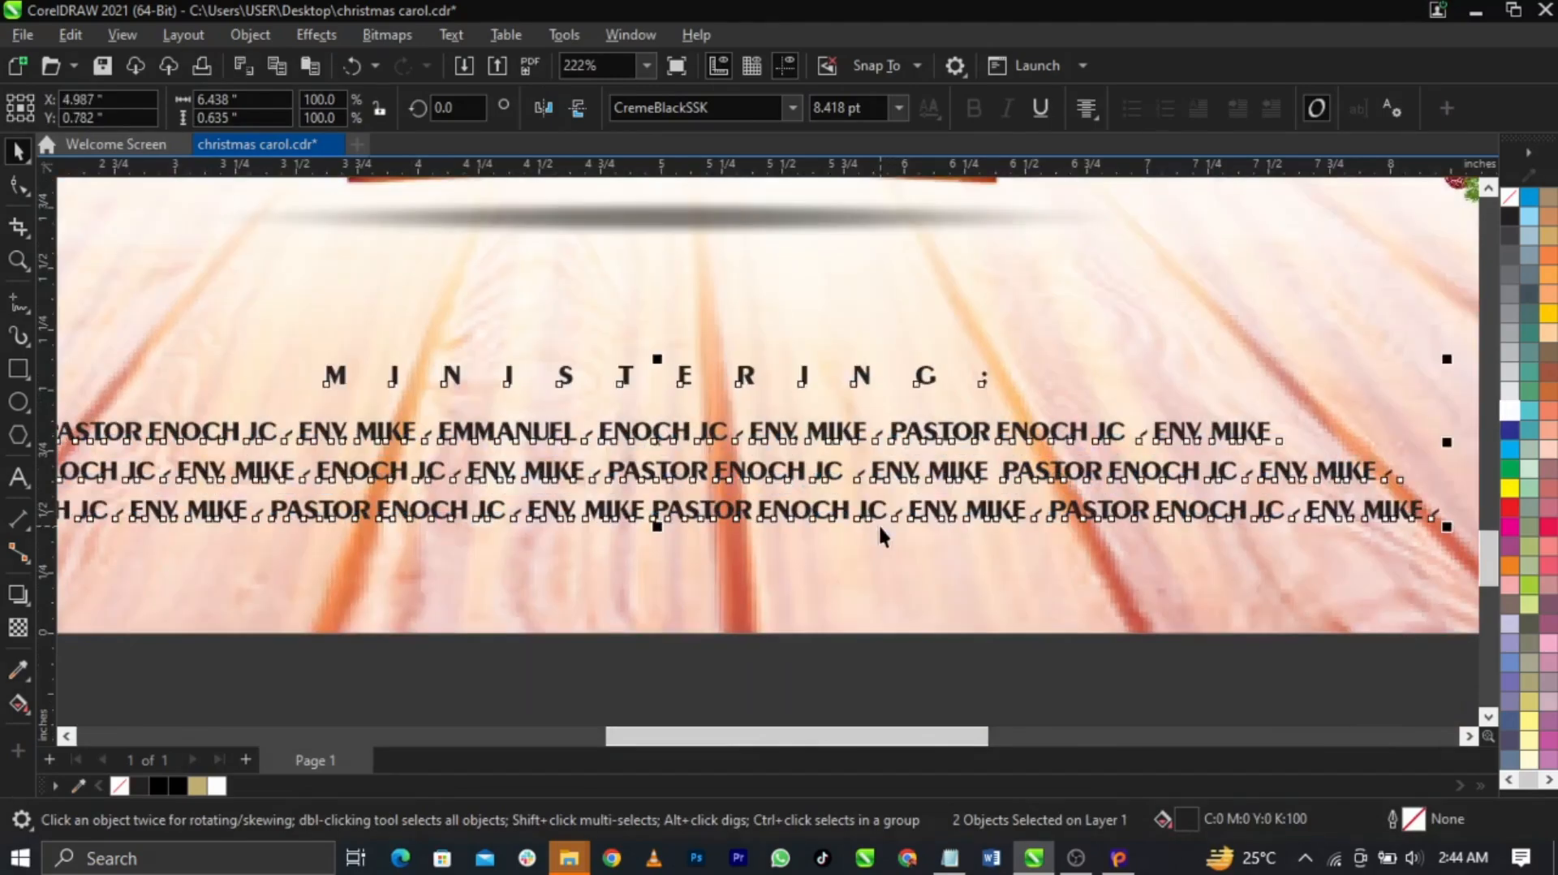
Fit the whole page in view and show the finished flyer in Full-Screen Preview
key(shift+F4)
click(1132, 536)
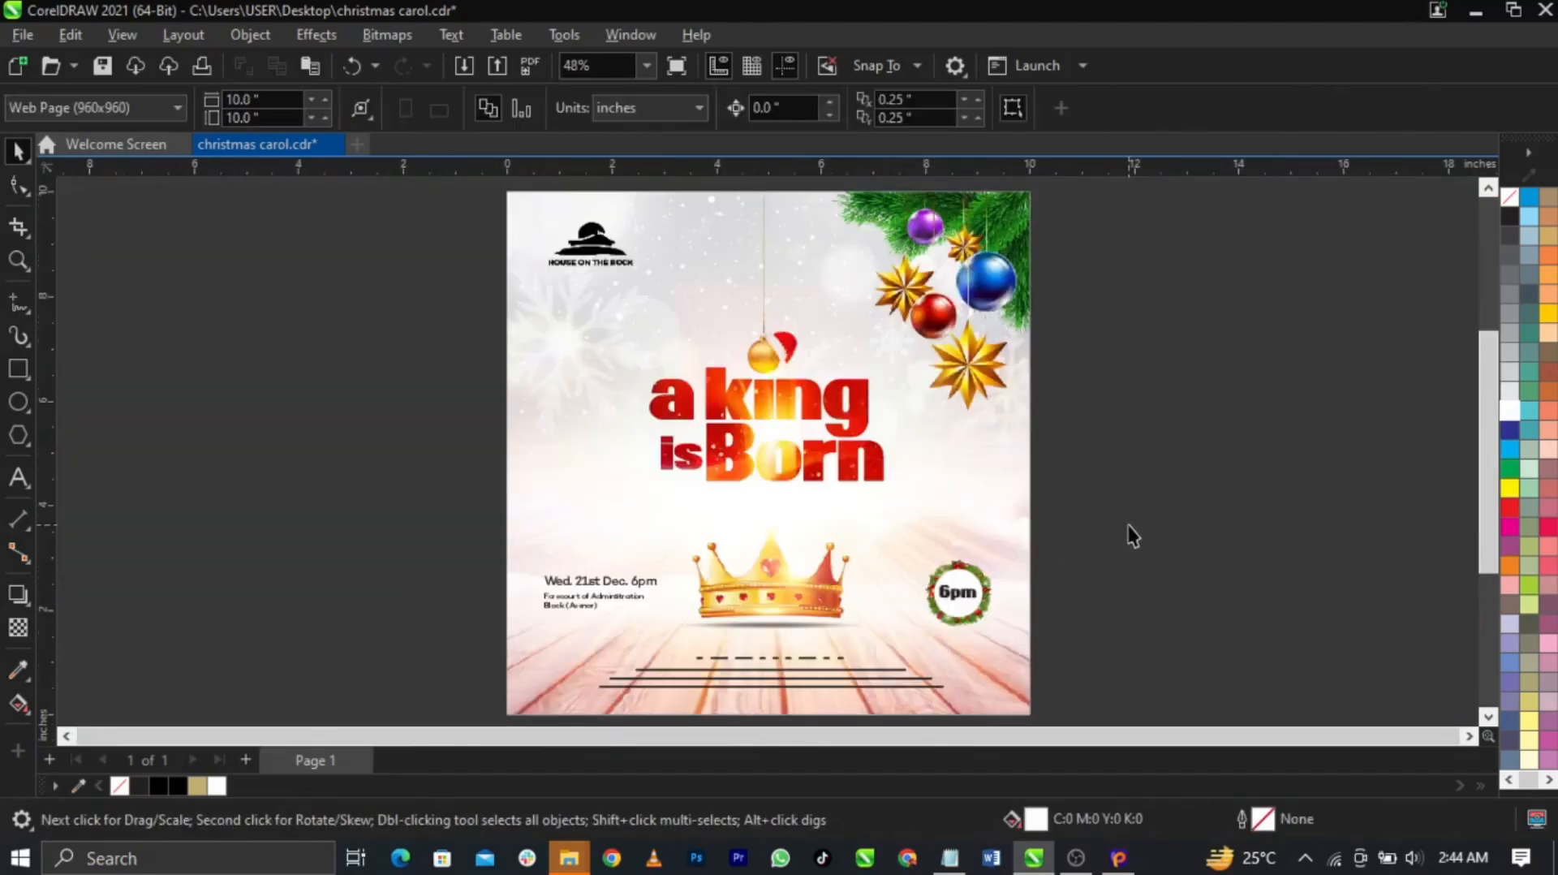
key(F9)
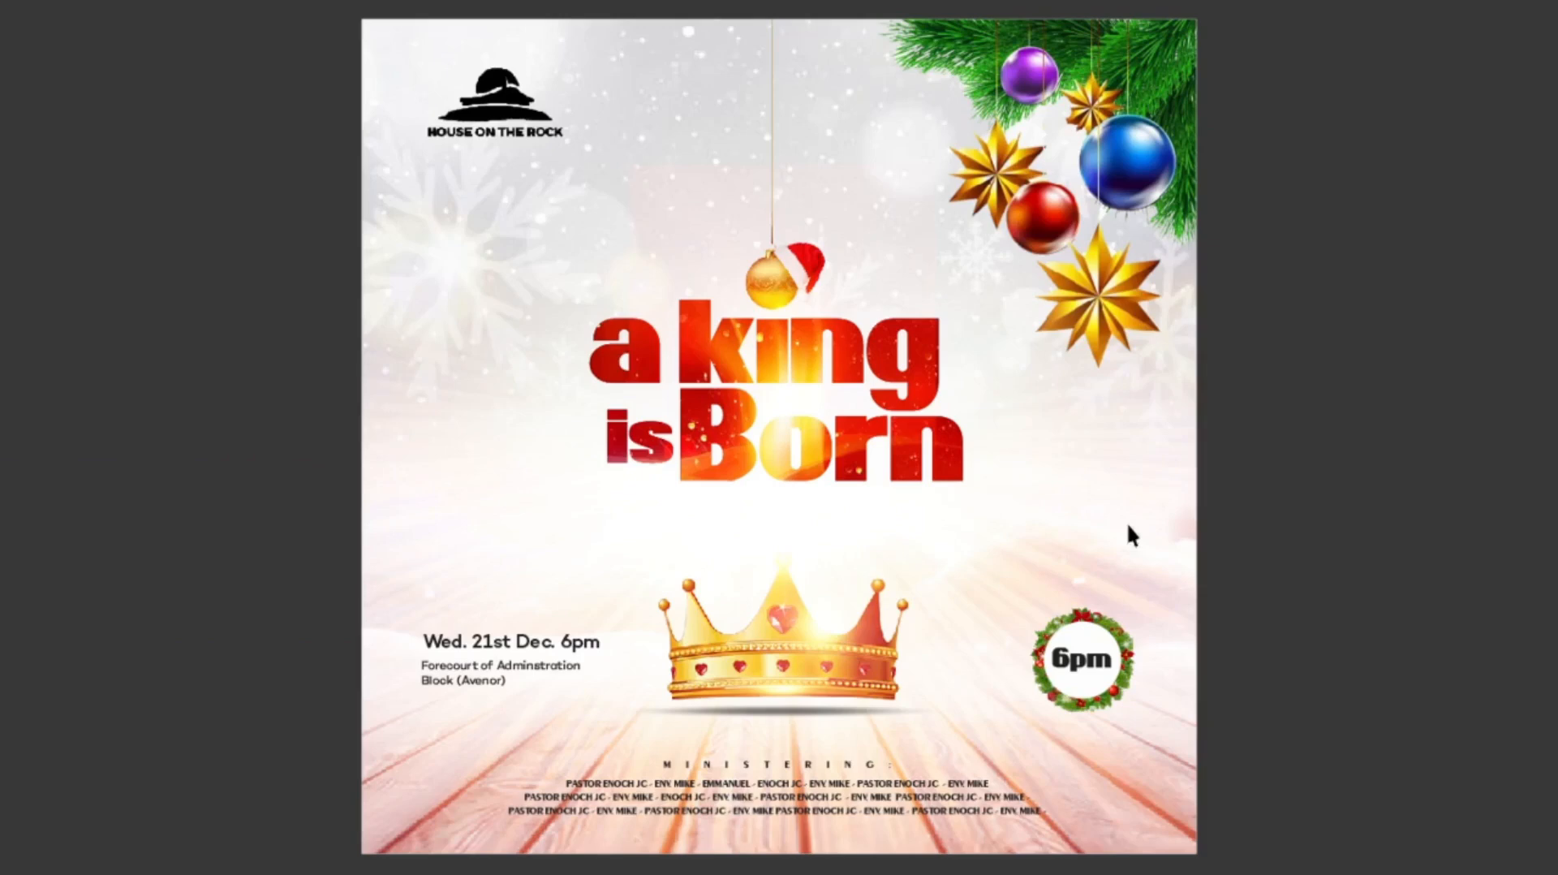